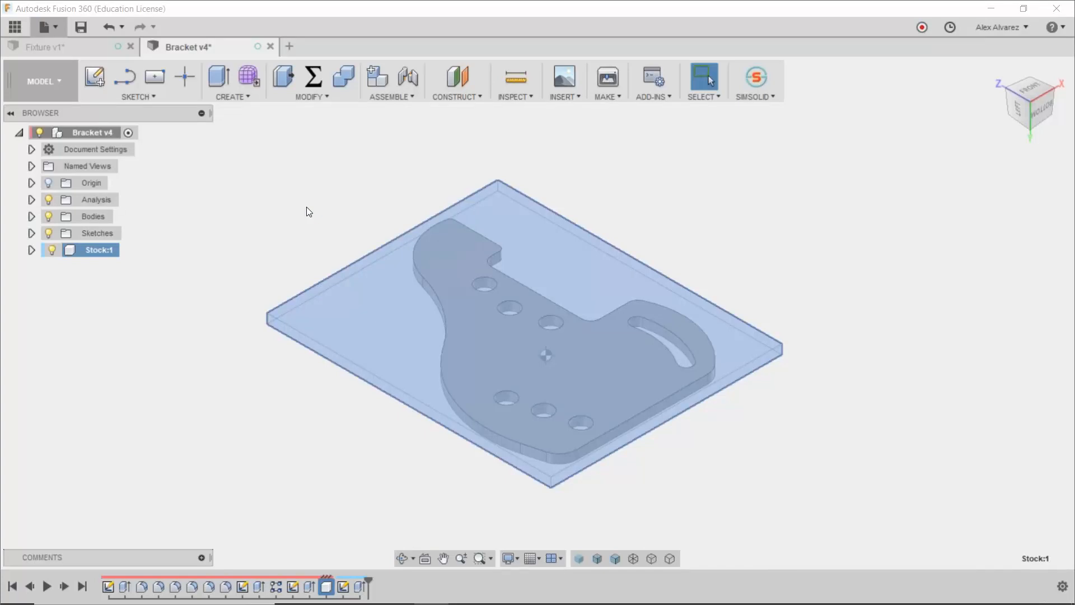
left_click(380, 189)
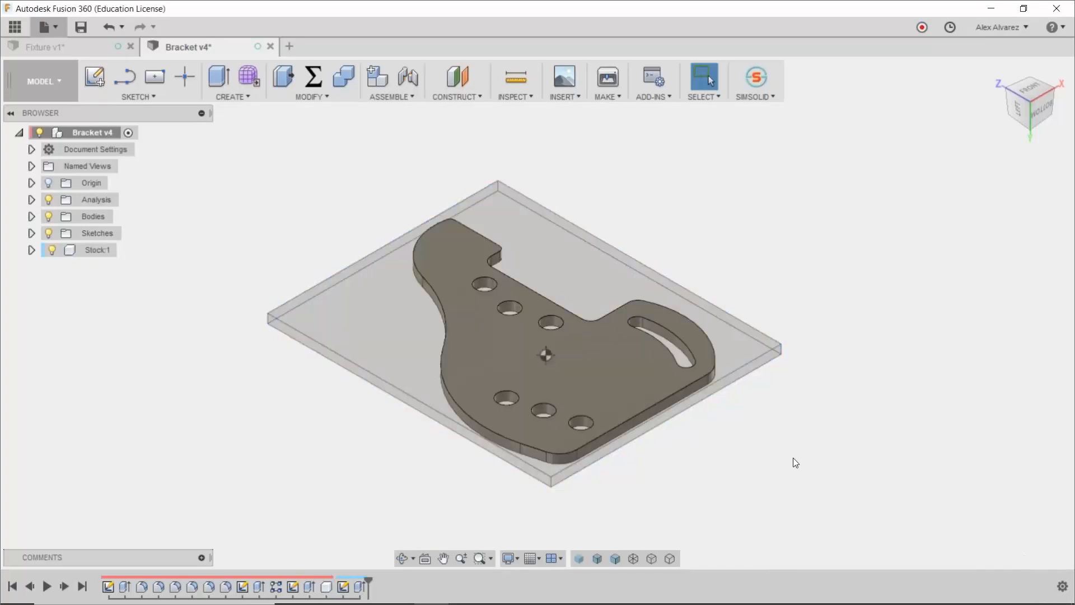
middle_click_drag(800, 458, 826, 485, "shift")
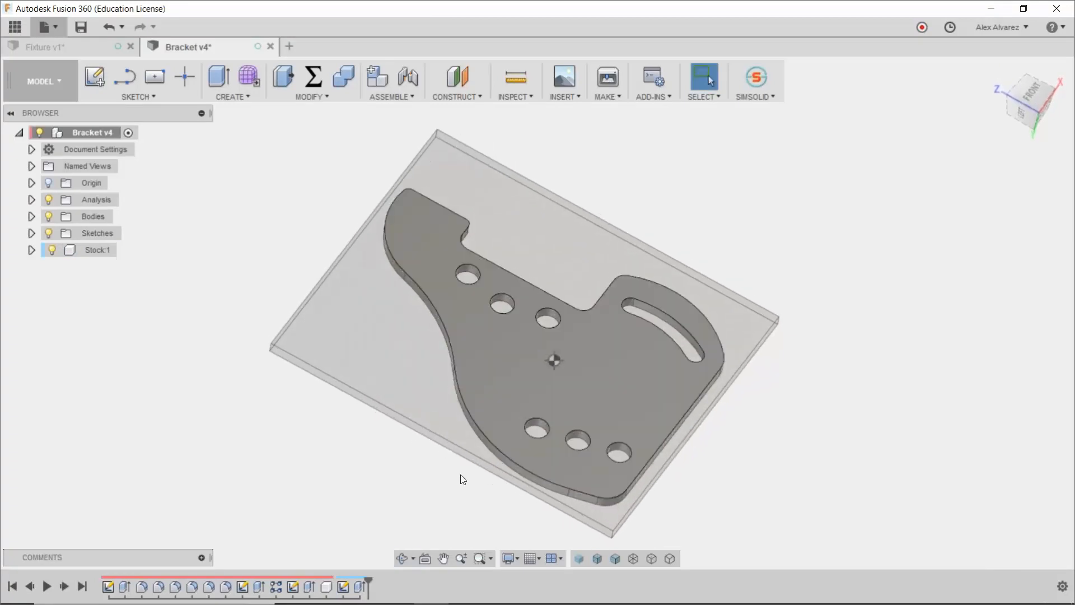
middle_click_drag(459, 478, 459, 445, "shift")
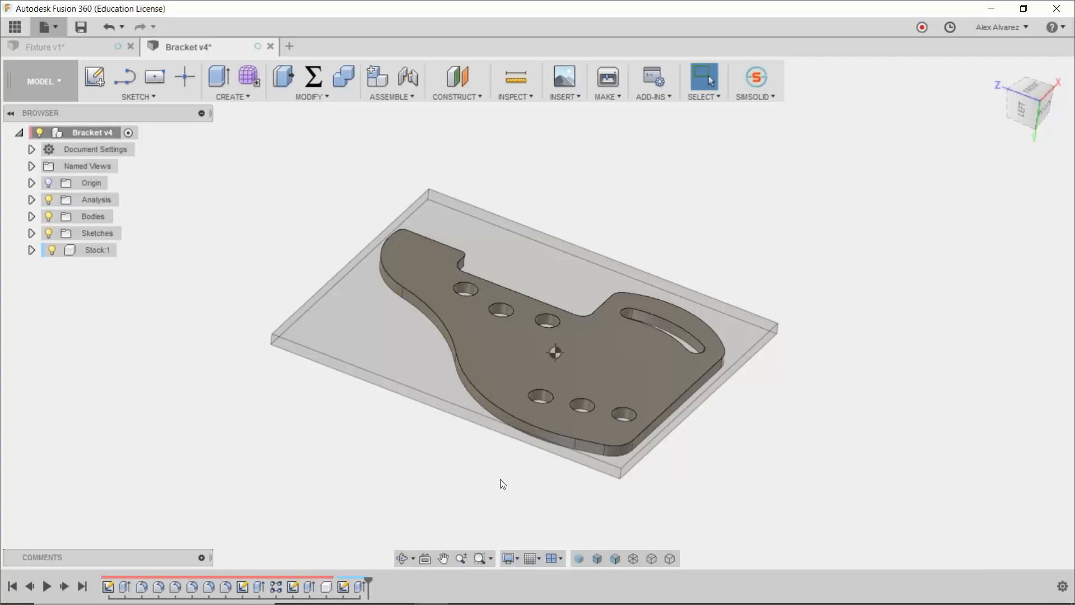
scroll(865, 474, "down", 3)
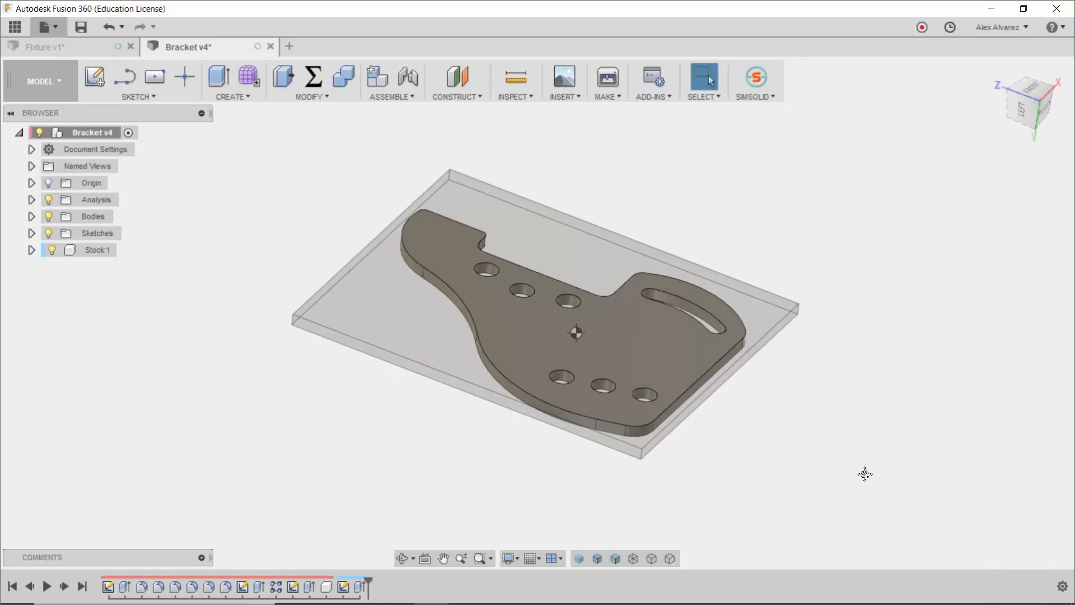
scroll(872, 488, "down", 2)
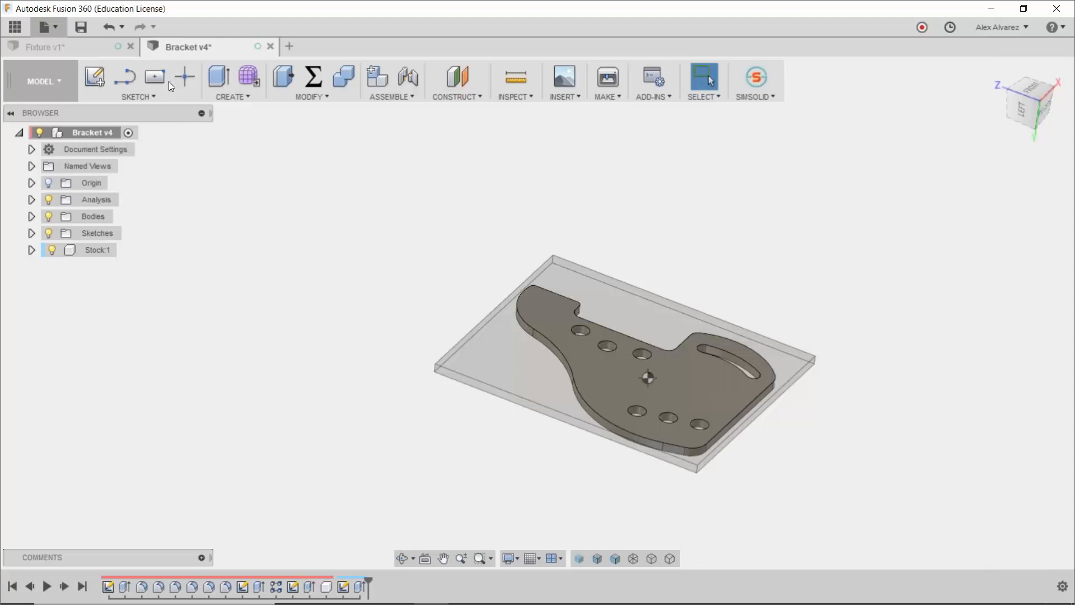
Step: Sketch a two-point rectangle on the stock's underside, enclosing the whole stock outline, in the top-level component
left_click(142, 96)
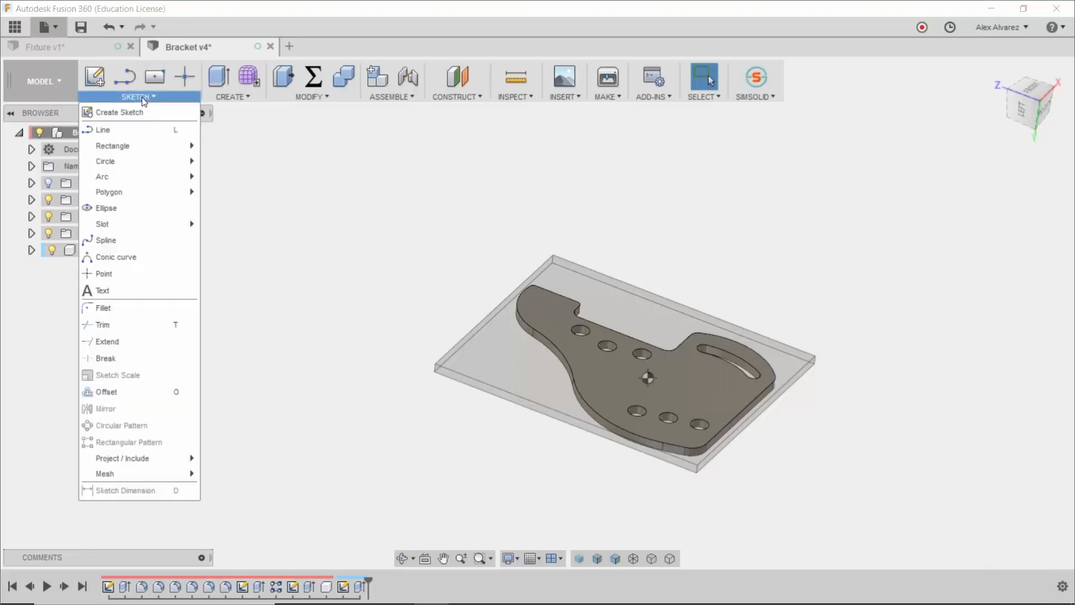
mouse_move(184, 145)
left_click(223, 146)
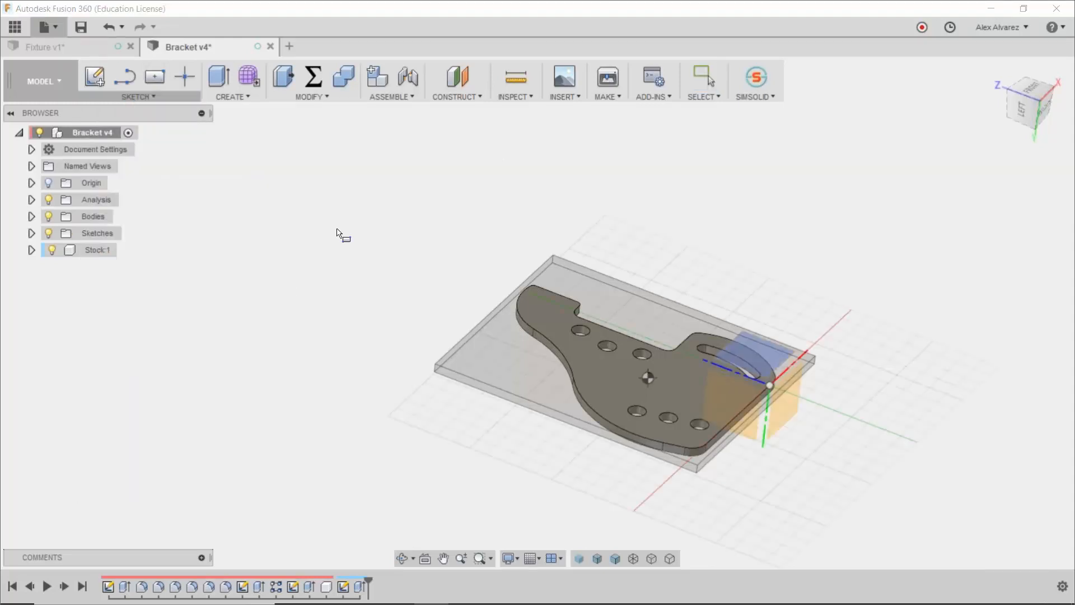
middle_click_drag(802, 467, 810, 411, "shift")
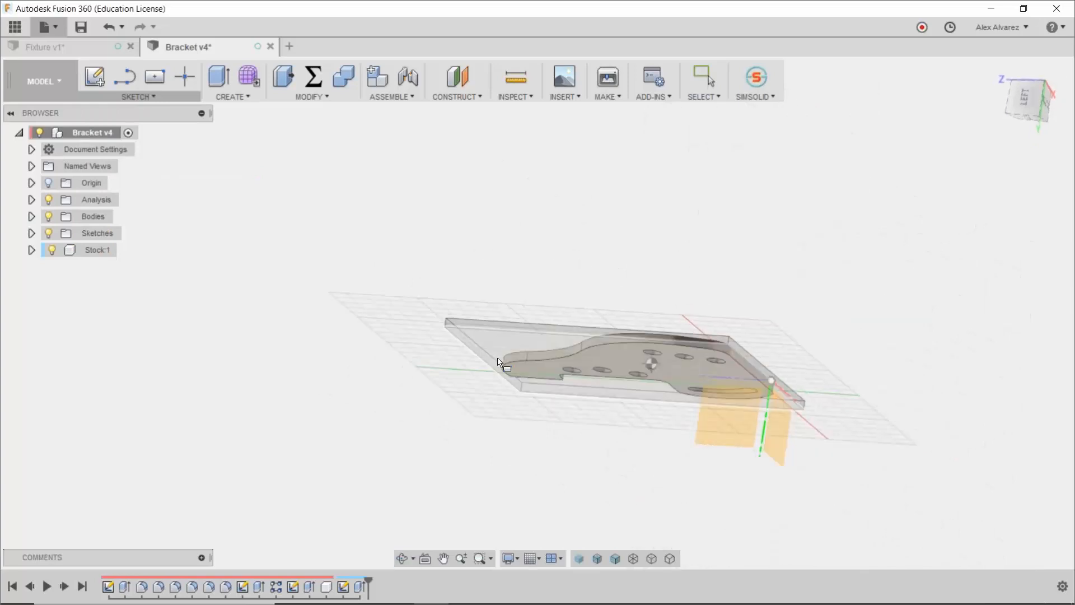
left_click(486, 342)
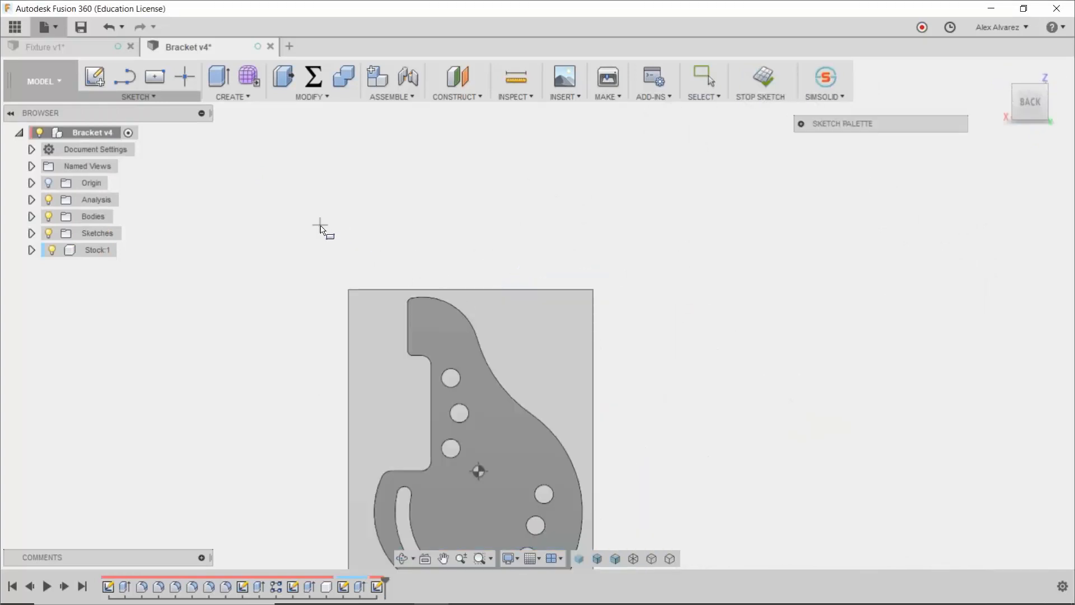
scroll(329, 217, "down", 4)
left_click(291, 200)
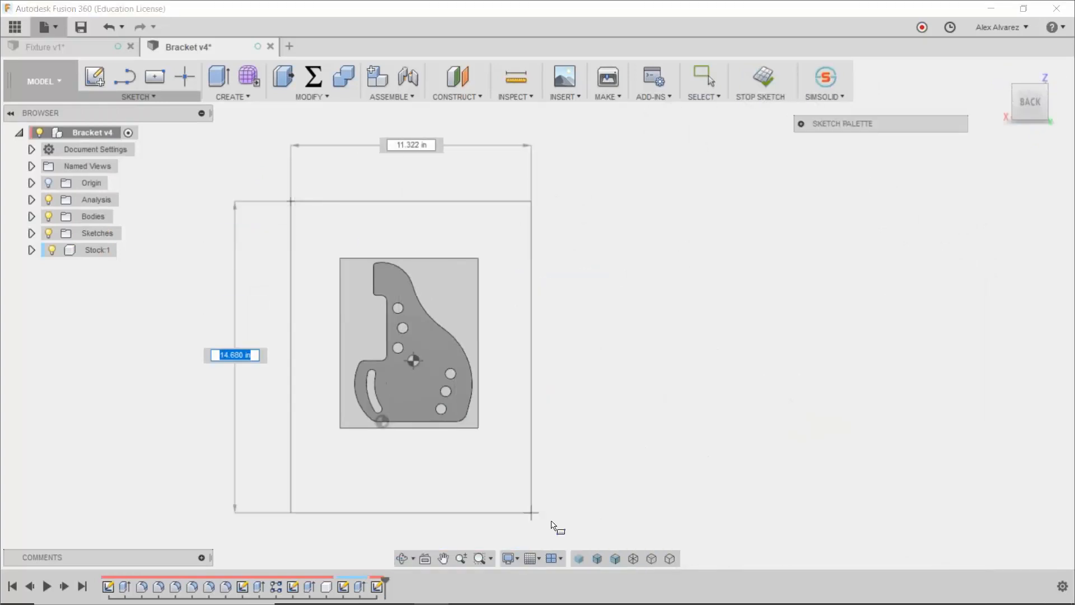
left_click(578, 507)
key("Escape")
middle_click_drag(777, 343, 600, 424, "shift")
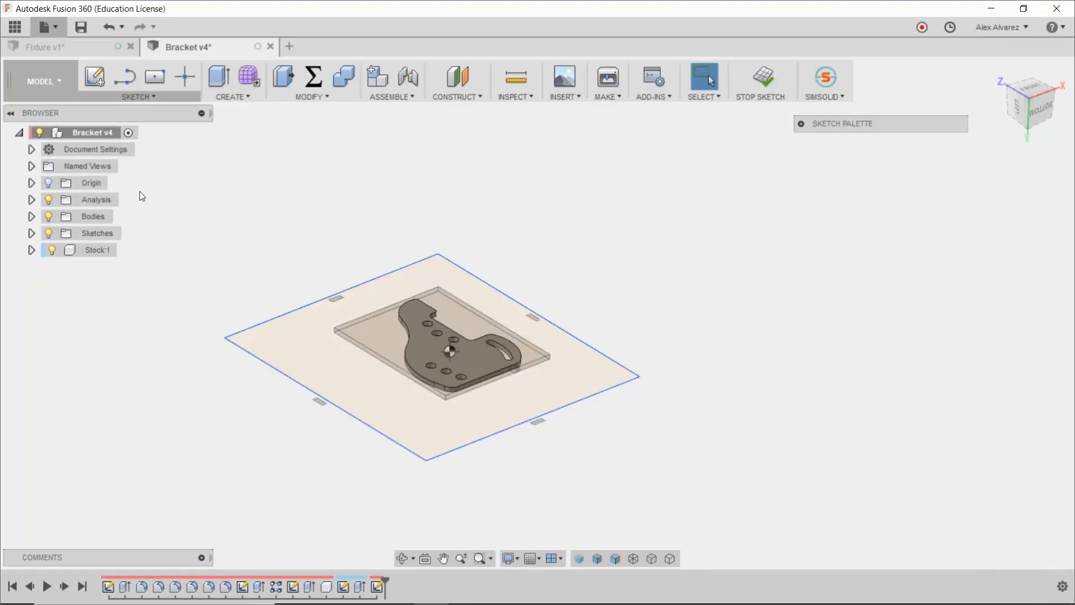
Step: Finish the rectangle sketch and delete Sketch5 from the top-level component's sketches
left_click(31, 233)
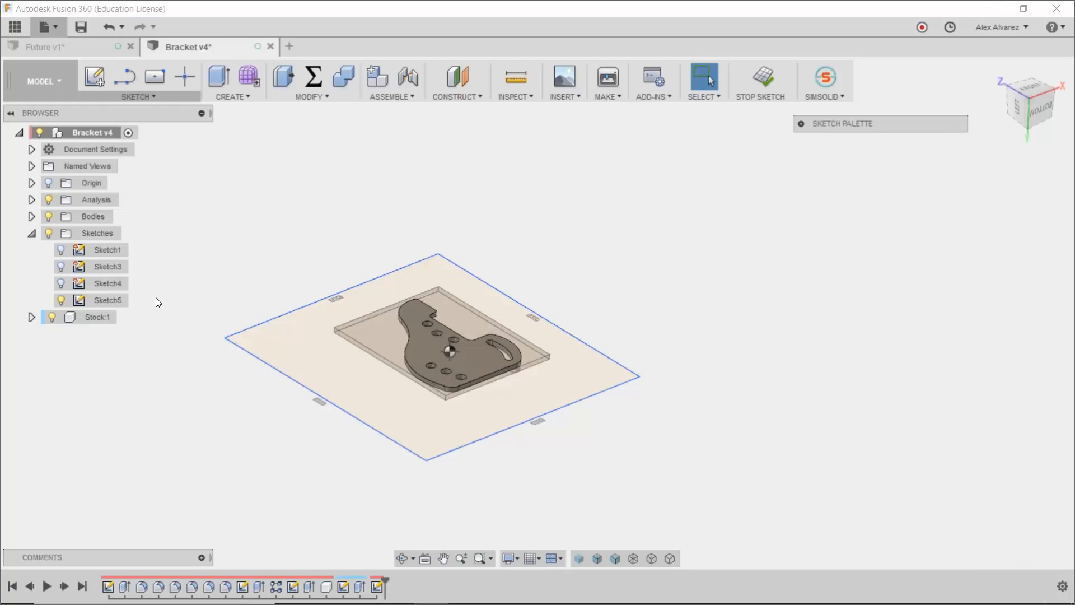
left_click(123, 304)
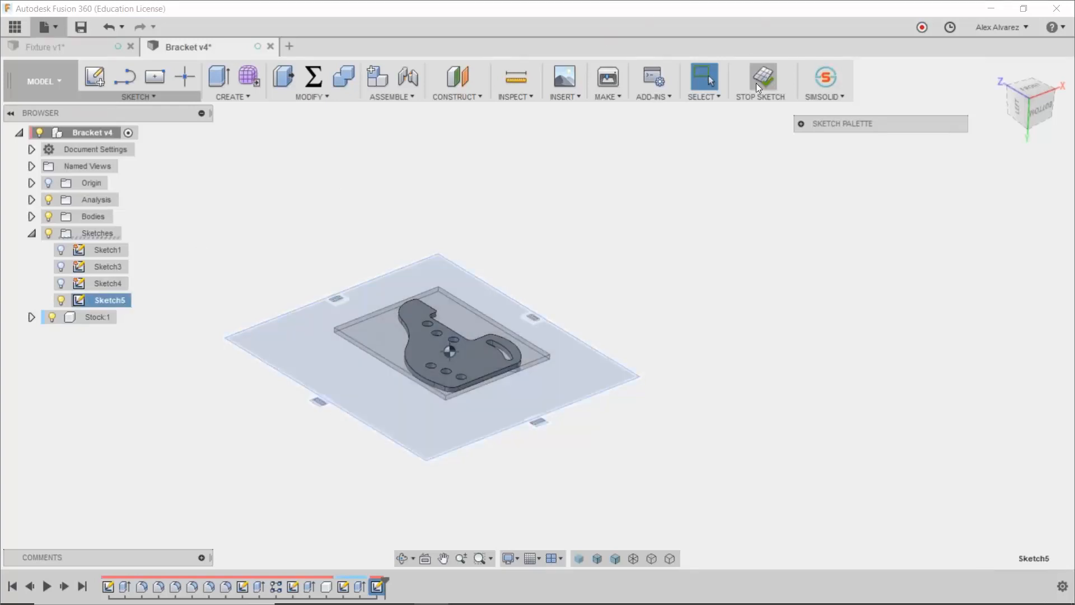
left_click(760, 79)
right_click(103, 297)
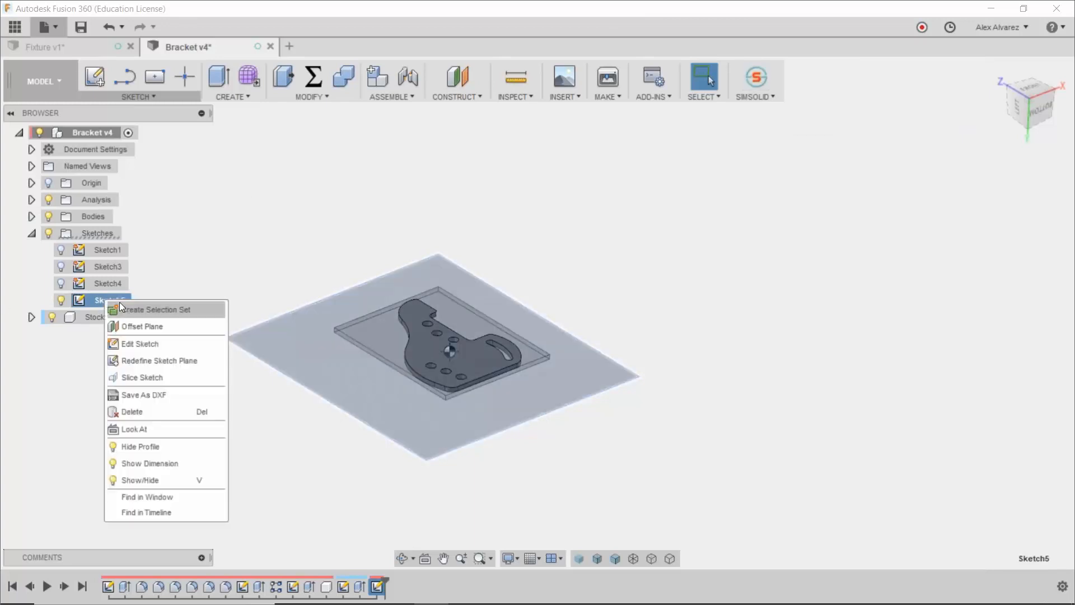
left_click(141, 412)
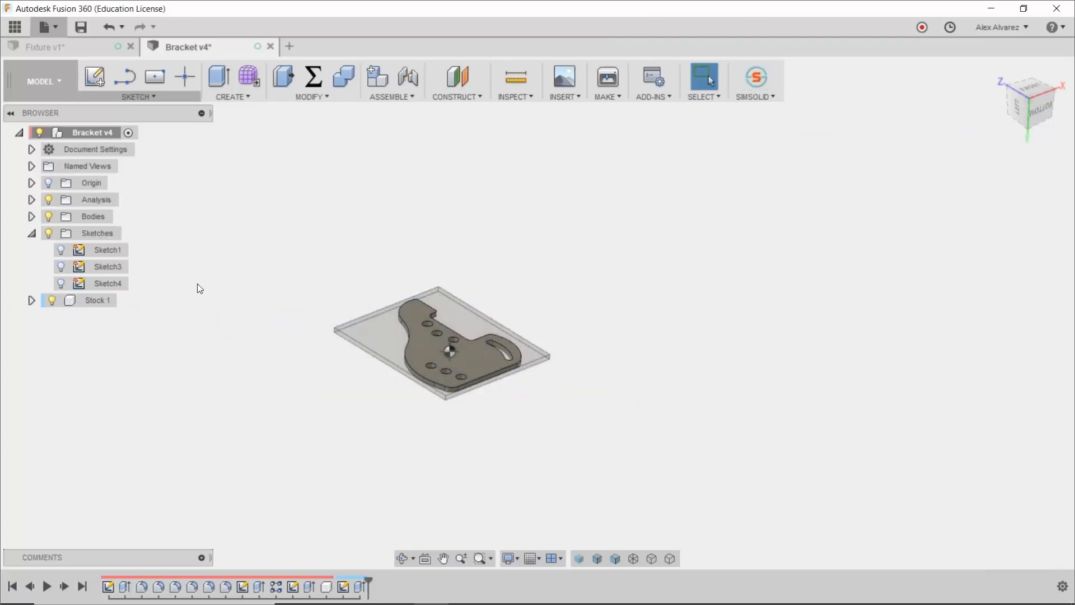
left_click(38, 235)
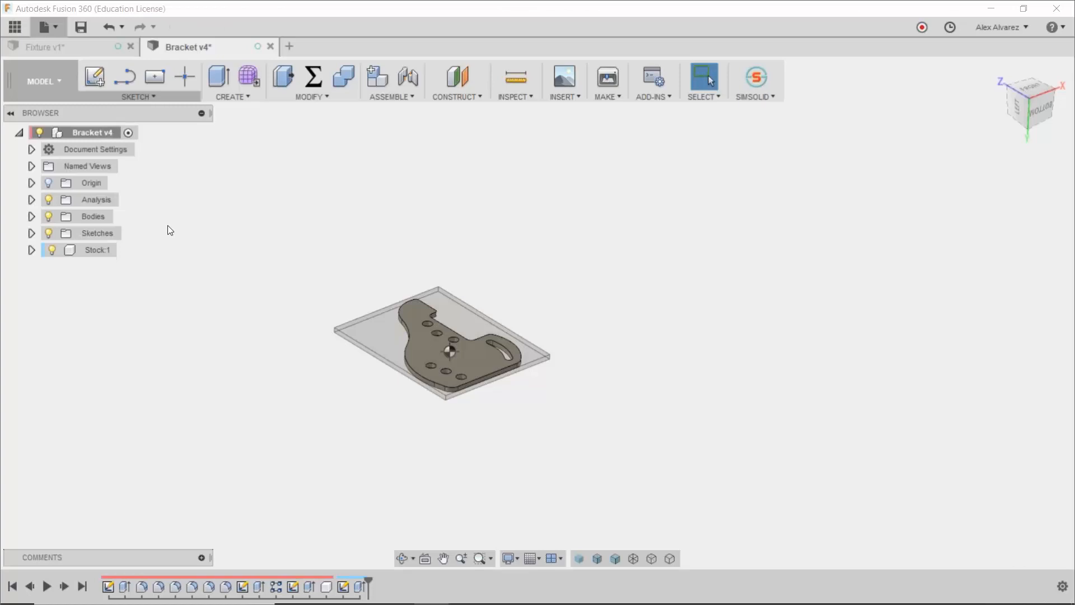
Step: Create a new component directly under the top-level Bracket v4 component
right_click(113, 133)
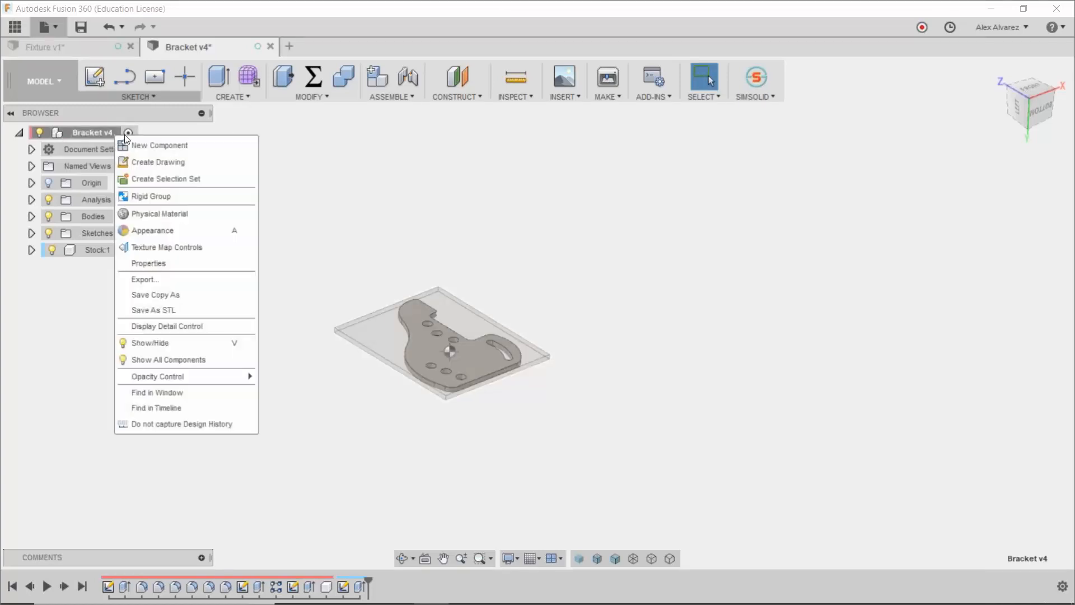
left_click(175, 147)
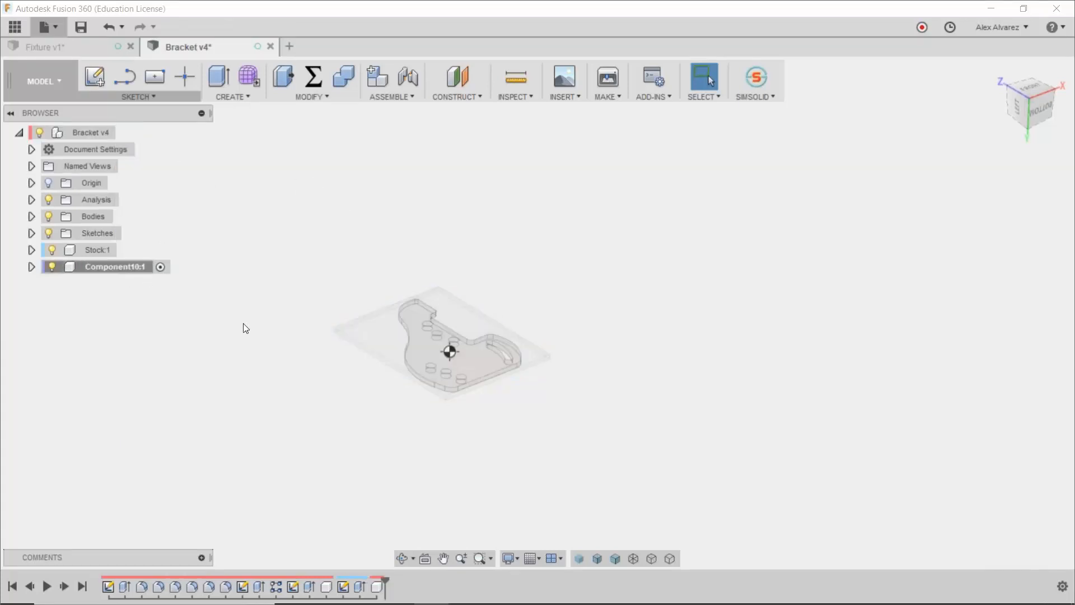
middle_click_drag(345, 441, 377, 445, "shift")
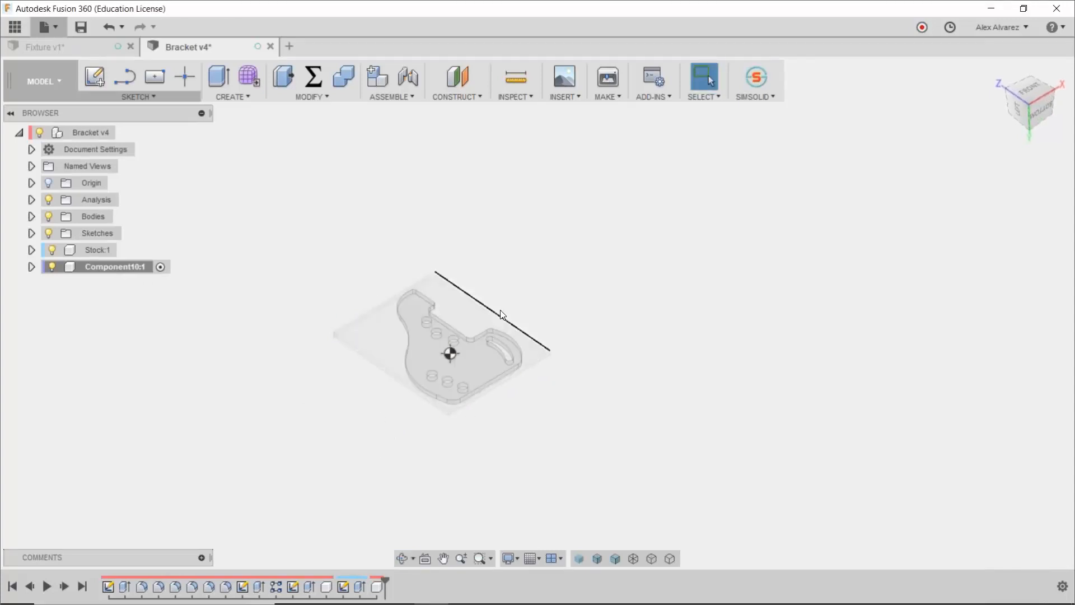
scroll(560, 308, "up", 2)
middle_click_drag(560, 308, 618, 295)
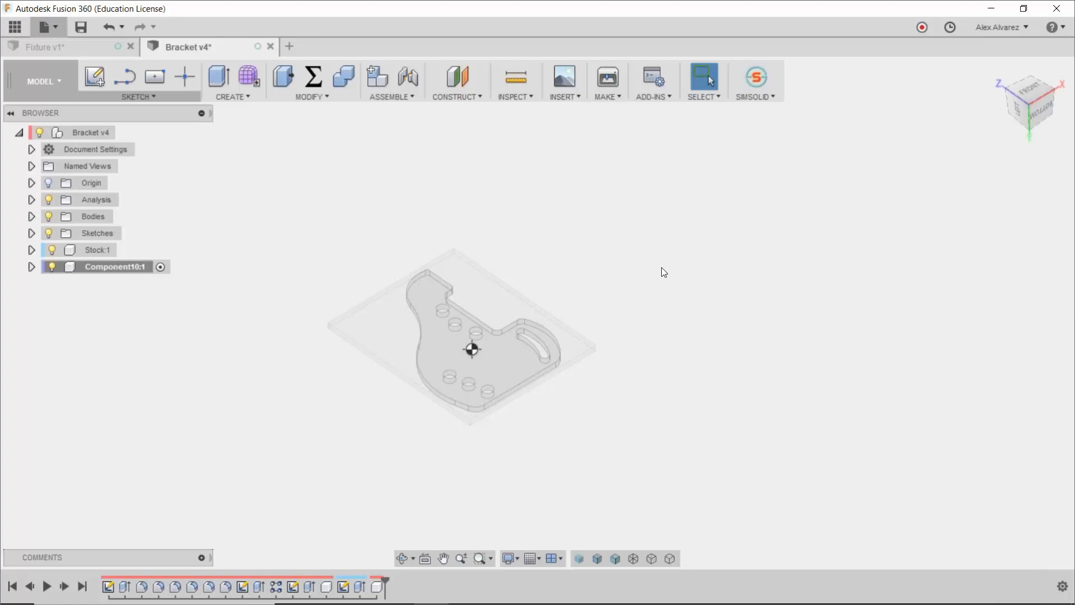
left_click(152, 268)
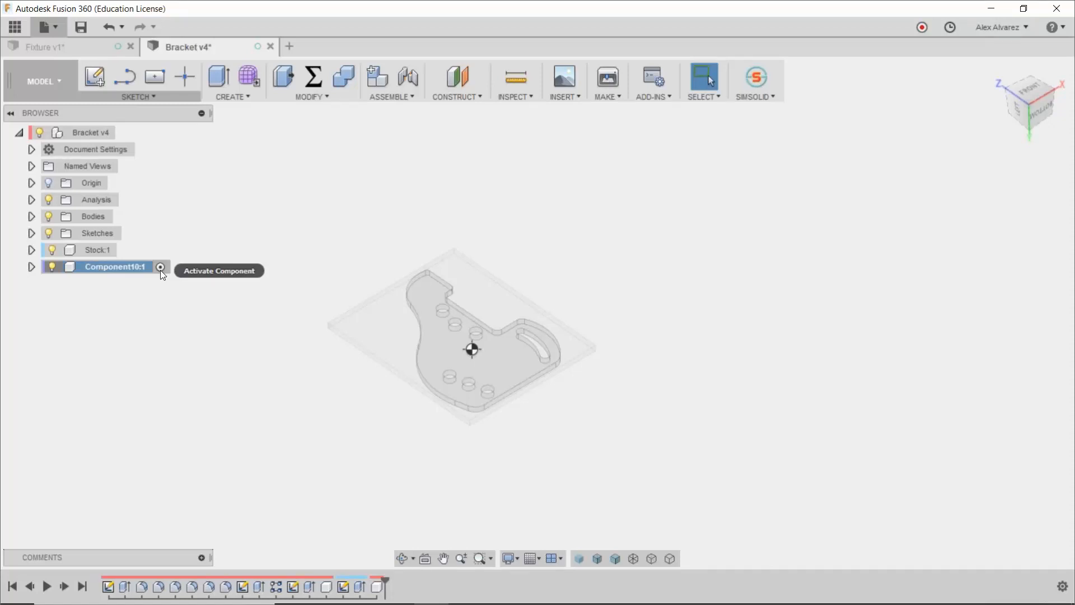
Step: Sketch a two-point rectangle about 17.6 in long on the stock's underside, around the bracket, inside the new component
middle_click_drag(290, 377, 310, 297, "shift")
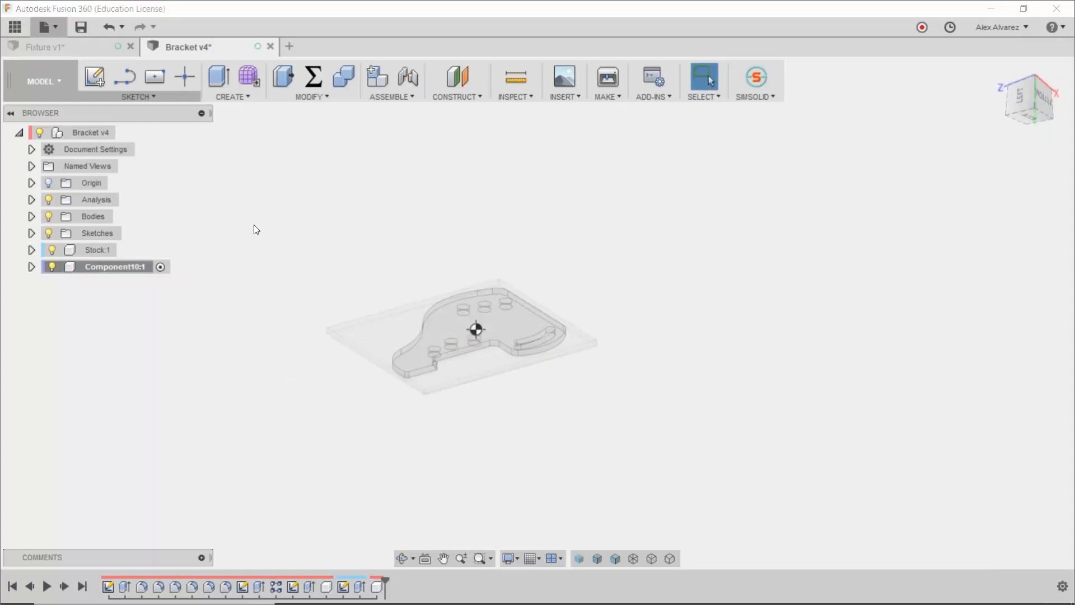
key("s")
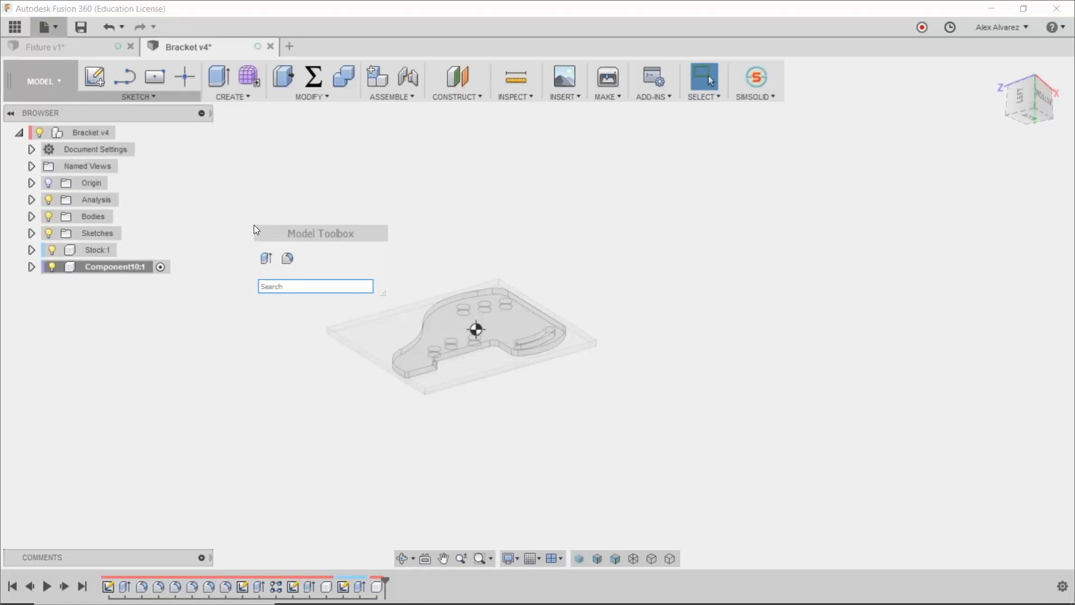
type("rect")
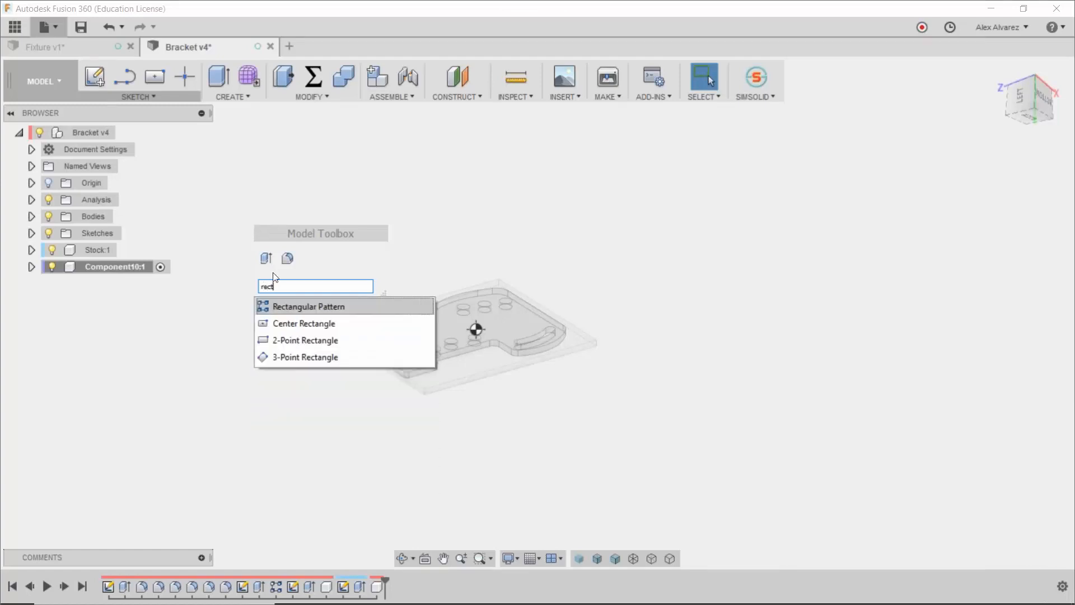
left_click(295, 344)
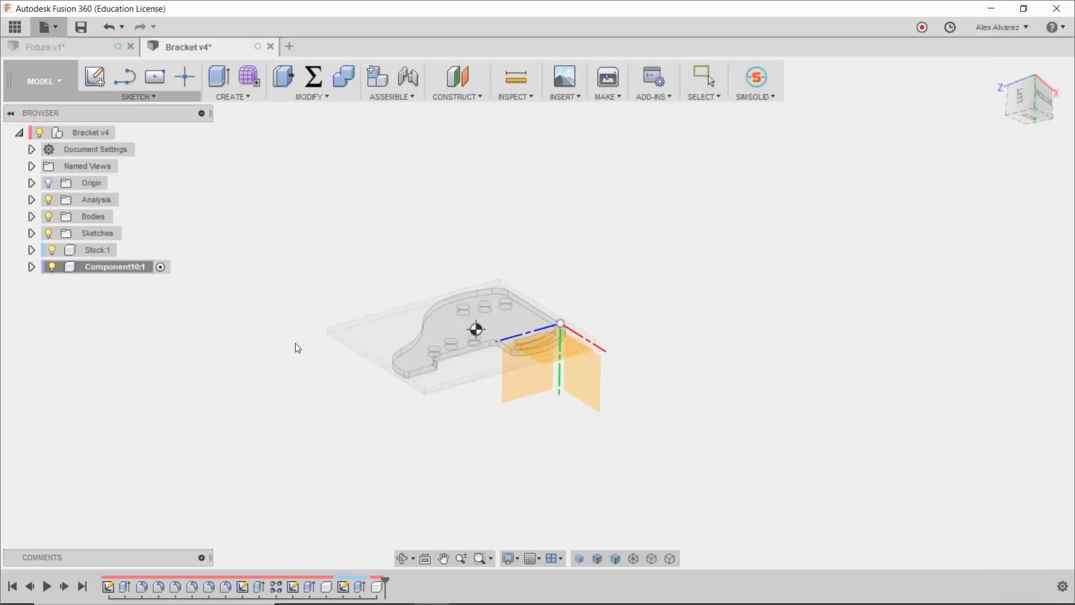
mouse_move(434, 248)
middle_mouse_down("shift")
mouse_move(367, 301)
mouse_move(425, 259)
middle_mouse_up("shift")
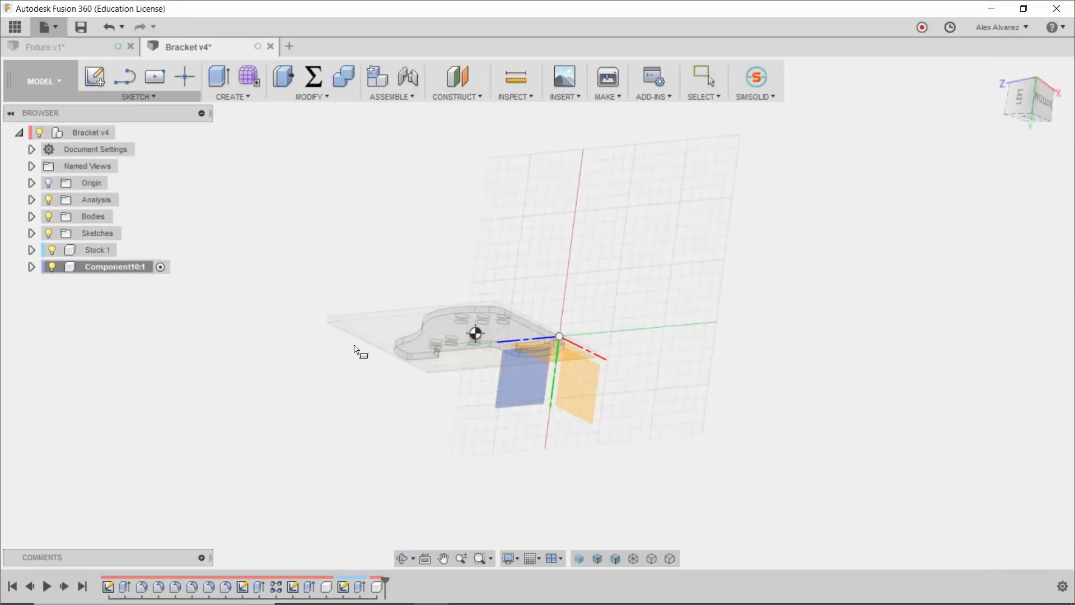
left_click(369, 336)
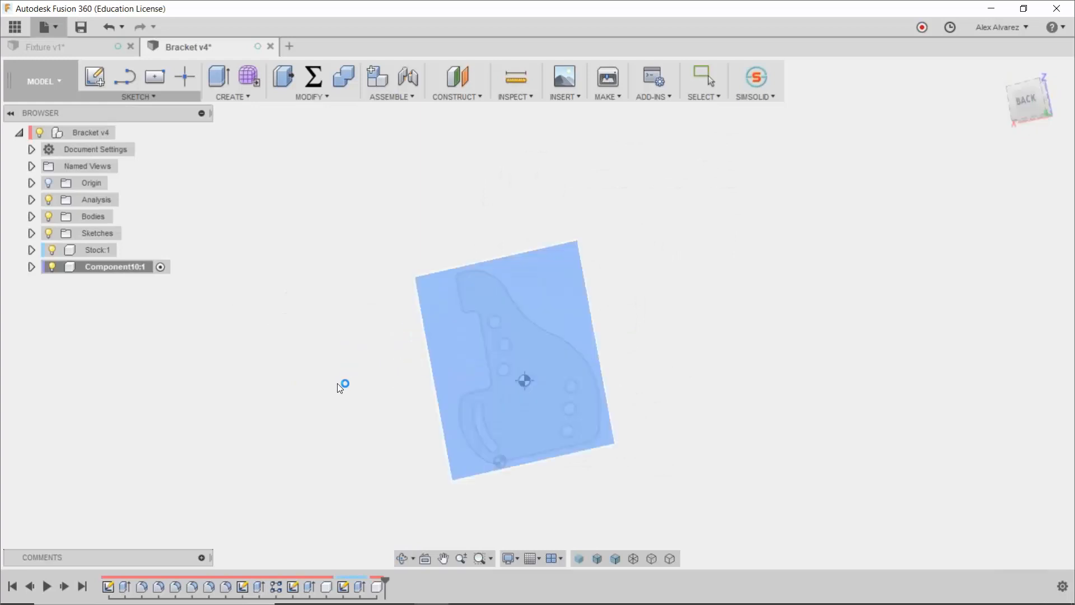
left_click(350, 228)
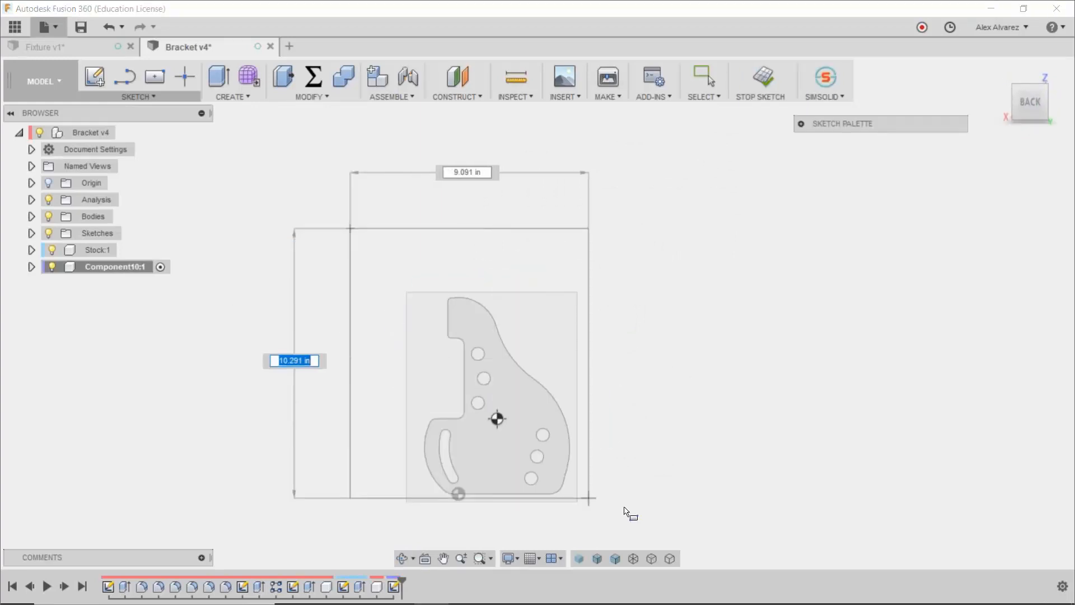
middle_click_drag(625, 506, 603, 329)
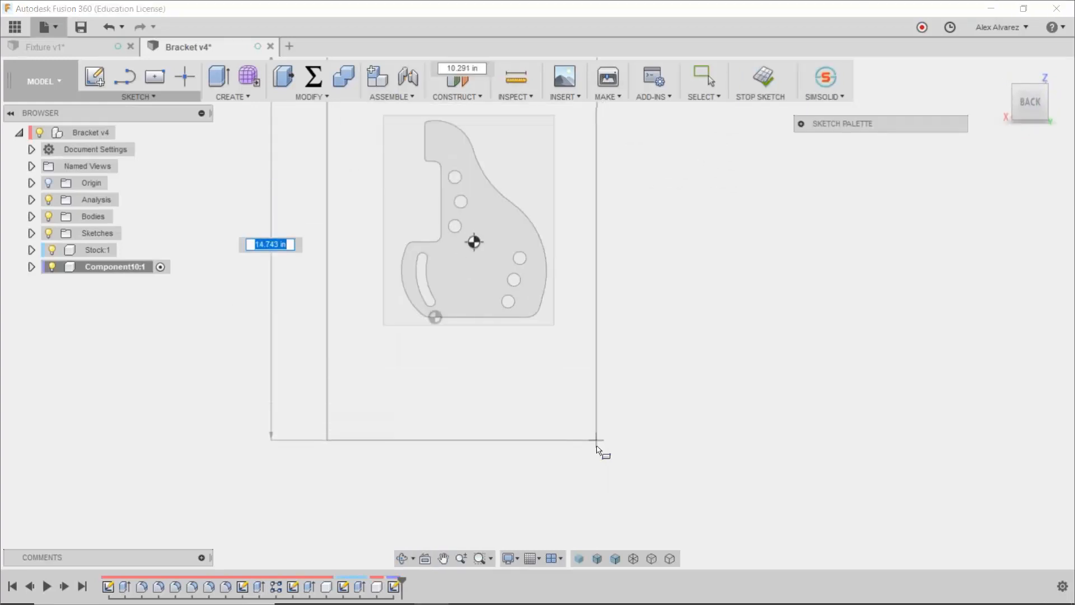
left_click(602, 512)
key("Escape")
Step: Dimension the sketched rectangle to 20 in long and 9 in wide
mouse_move(726, 313)
middle_mouse_down("shift")
mouse_move(741, 413)
mouse_move(591, 506)
mouse_move(657, 491)
middle_mouse_up("shift")
scroll(763, 403, "down", 2)
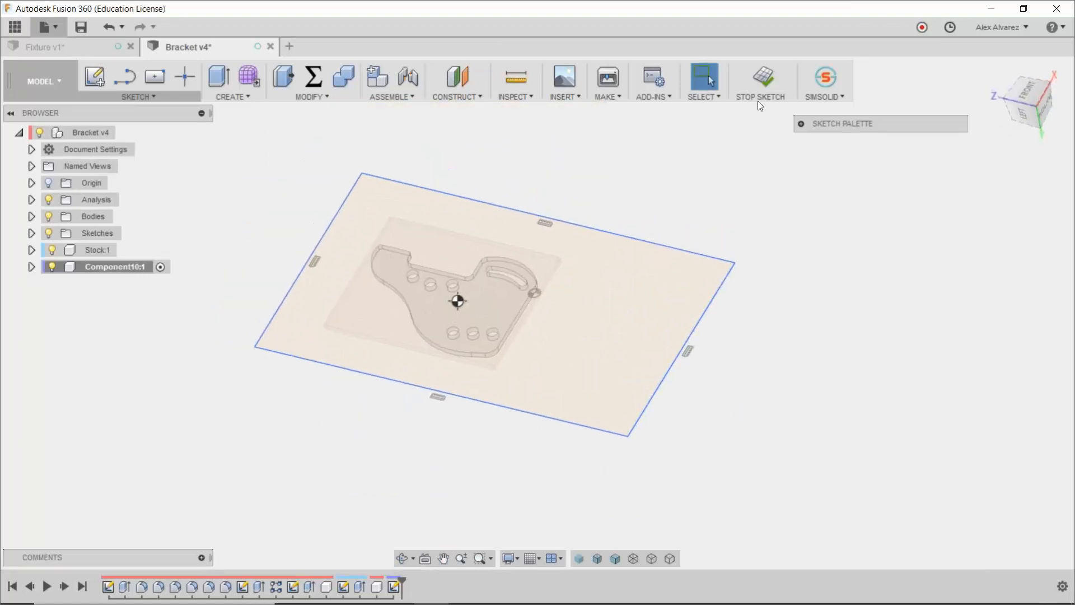
key("d")
left_click(547, 217)
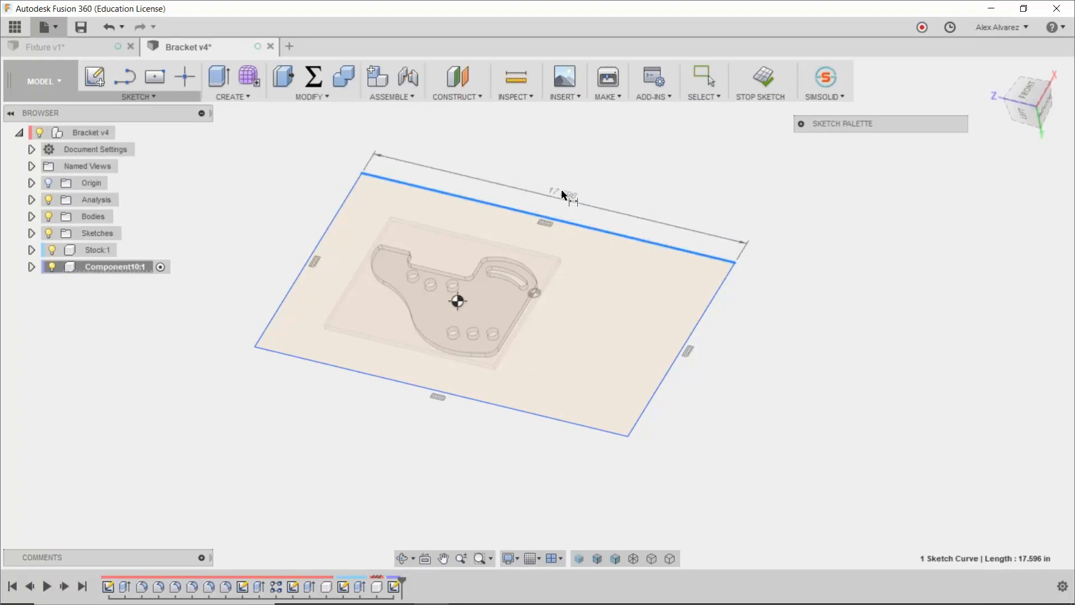
left_click(562, 186)
type("20")
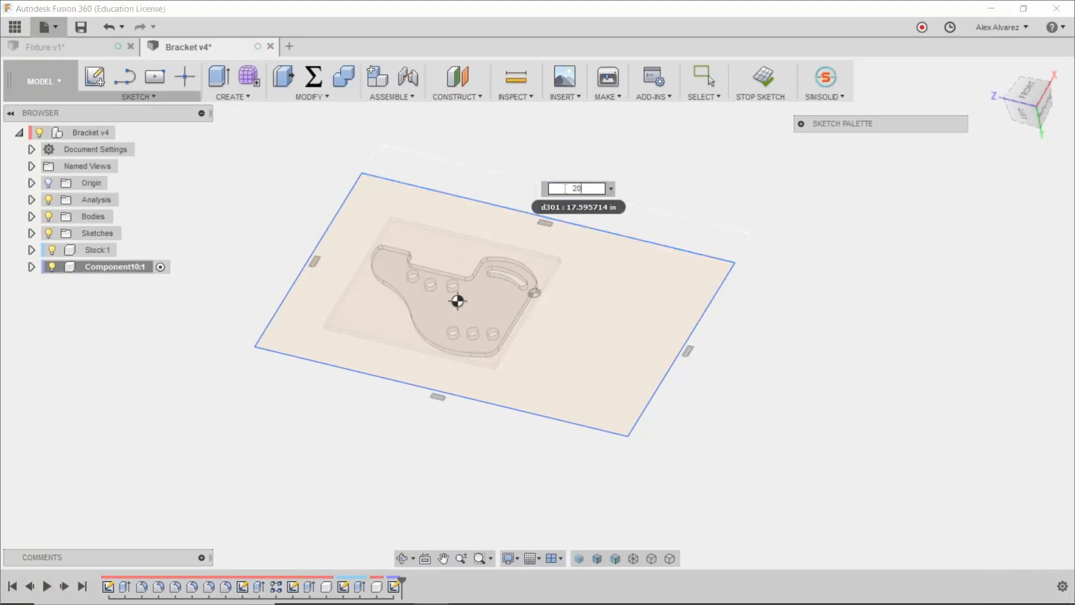
key("Return")
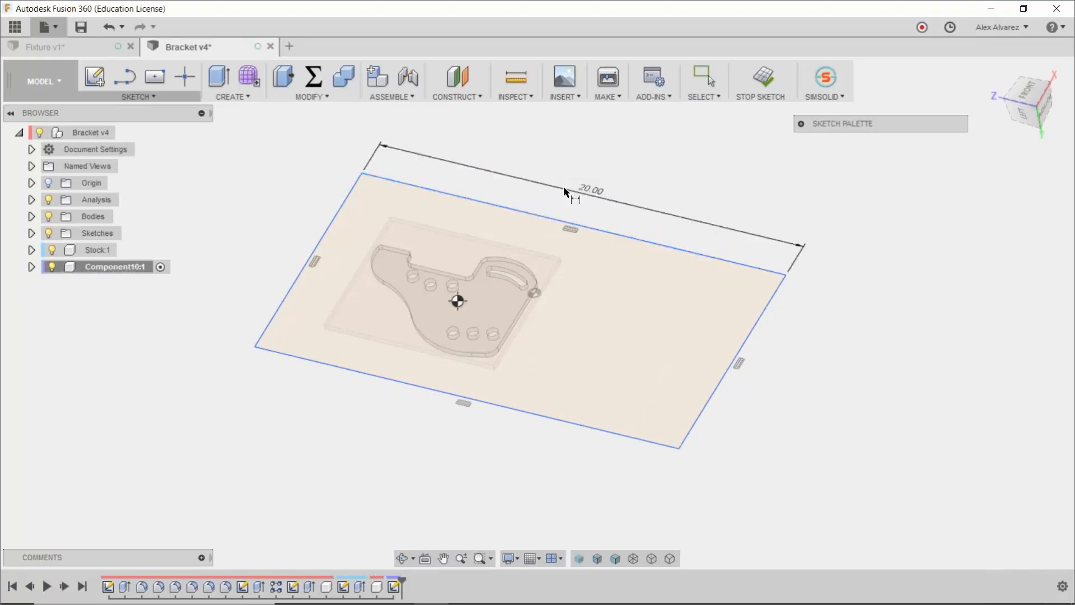
left_click(319, 242)
left_click(301, 235)
type("9")
key("Return")
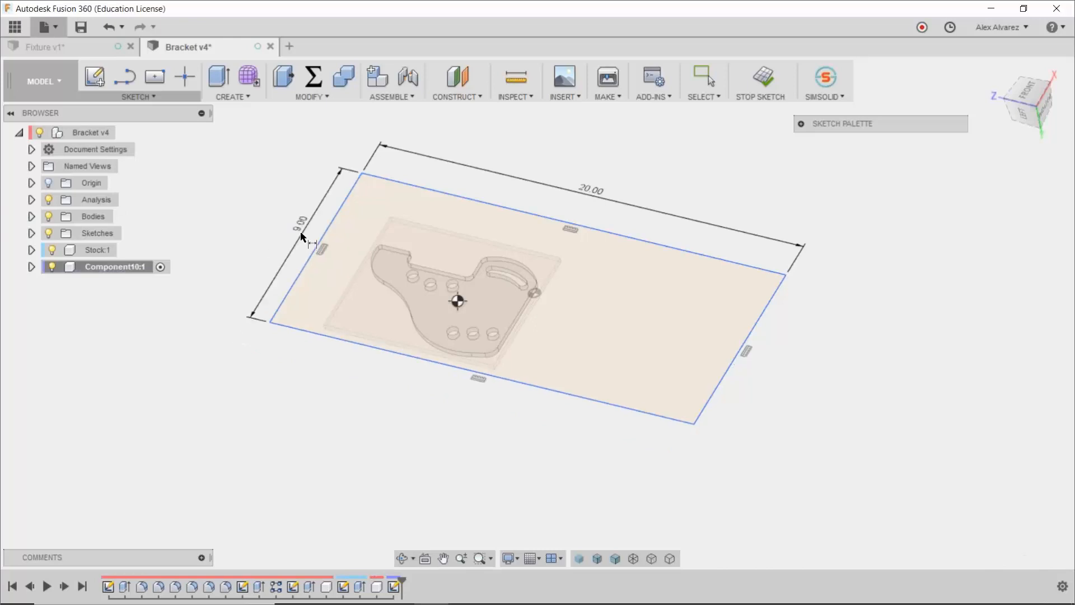
Step: Reposition the dimensioned rectangle so the bracket's stock lies fully inside its outline at one end
key("Escape")
mouse_move(476, 203)
left_mouse_down()
mouse_move(475, 219)
mouse_move(493, 221)
left_mouse_up()
key("Escape")
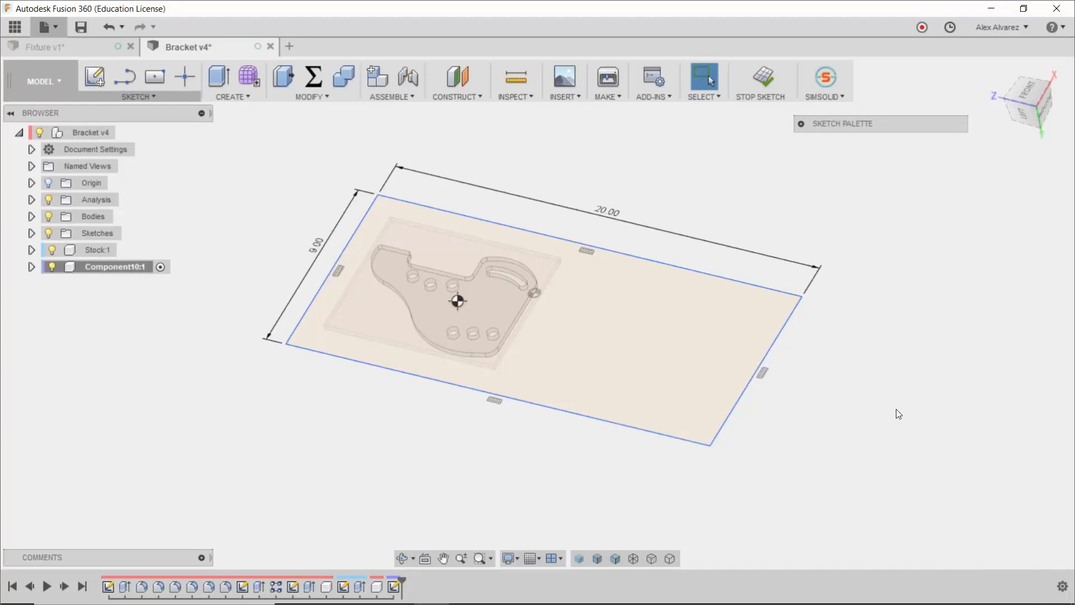
Step: Show the design's origin and shift the sketched rectangle slightly, keeping the bracket's stock inside its outline
mouse_move(899, 413)
middle_mouse_down("shift")
mouse_move(912, 403)
mouse_move(912, 427)
mouse_move(817, 361)
middle_mouse_up("shift")
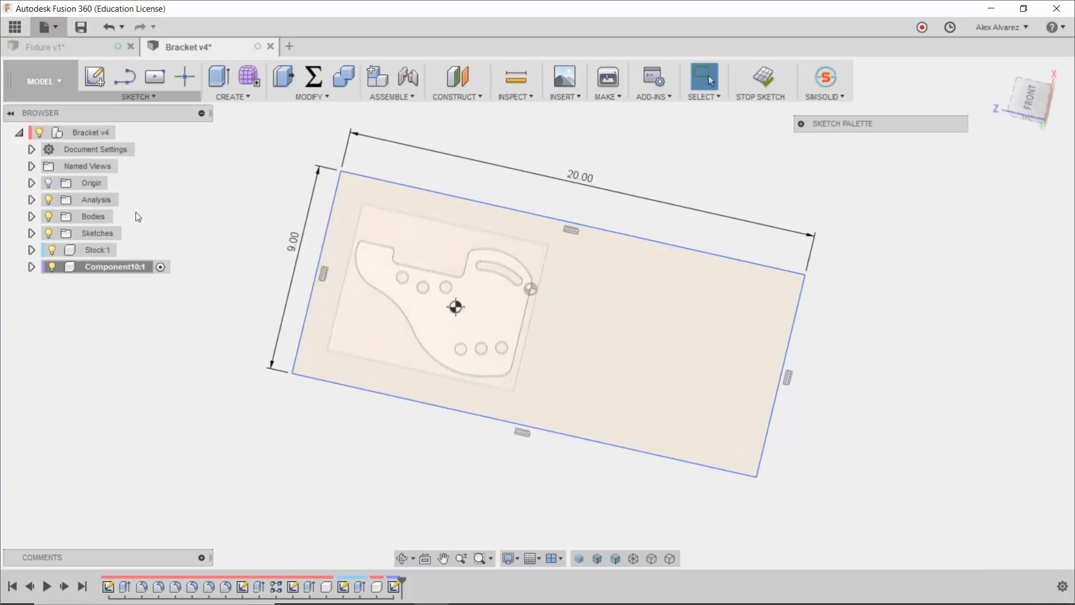
left_click(48, 183)
middle_click_drag(185, 187, 186, 211, "shift")
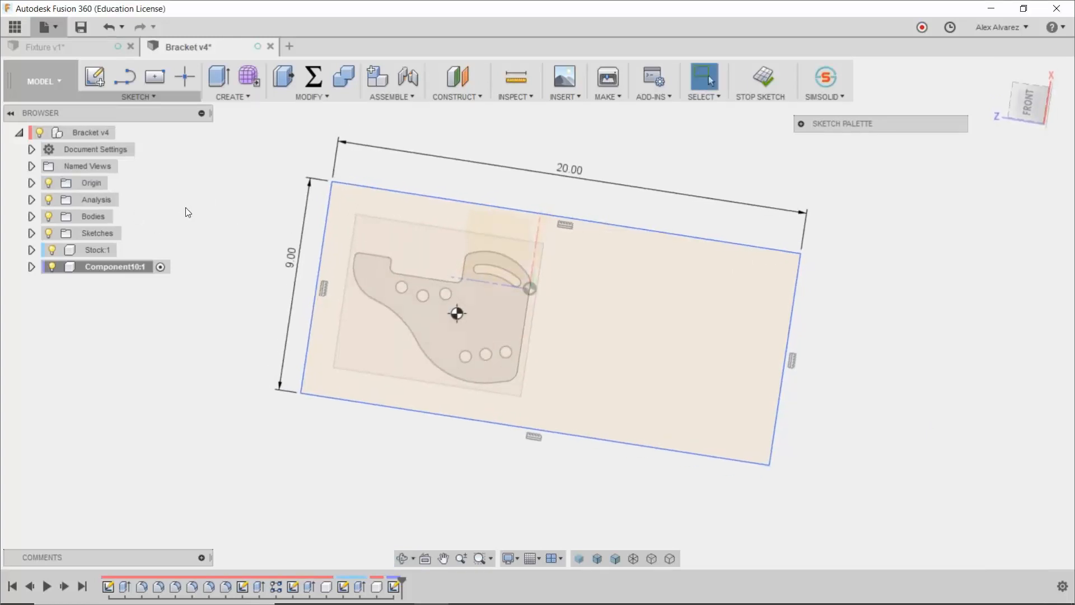
left_click(1027, 104)
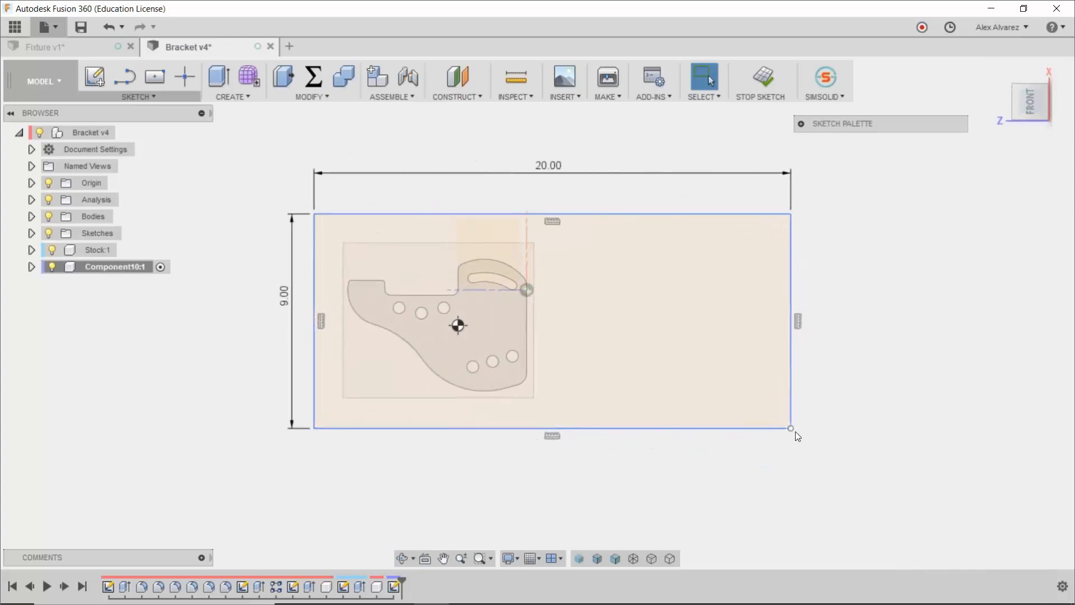
mouse_move(797, 435)
left_mouse_down()
mouse_move(786, 387)
mouse_move(788, 422)
mouse_move(803, 430)
mouse_move(786, 424)
mouse_move(799, 431)
mouse_move(791, 439)
mouse_move(801, 434)
left_mouse_up()
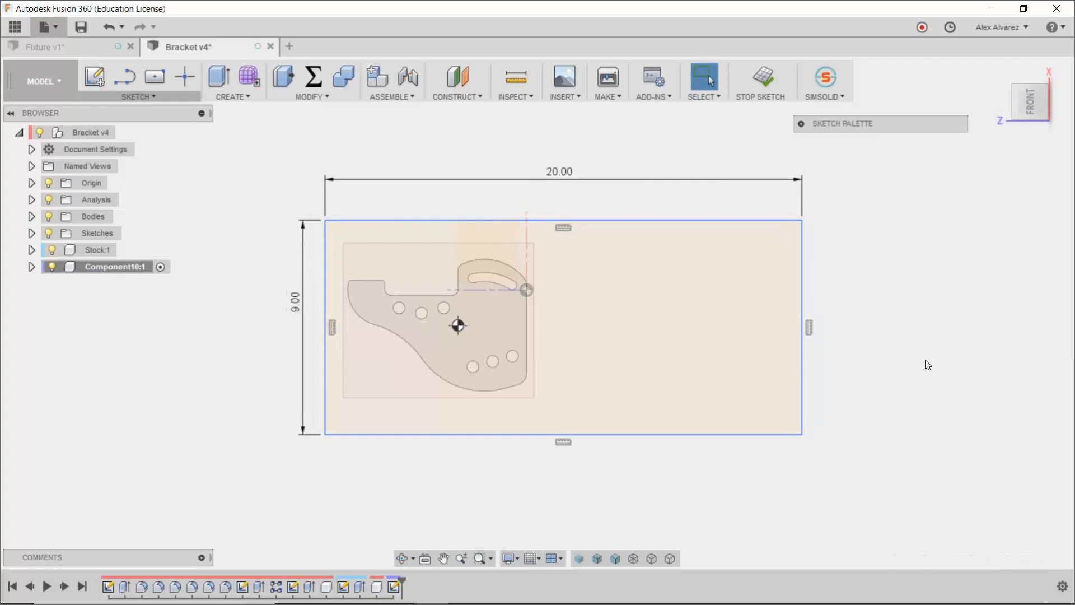
Step: Dimension the rectangle's nearest corner on the bracket end 3.125 in from the origin point, parallel to the rectangle's short side
key("d")
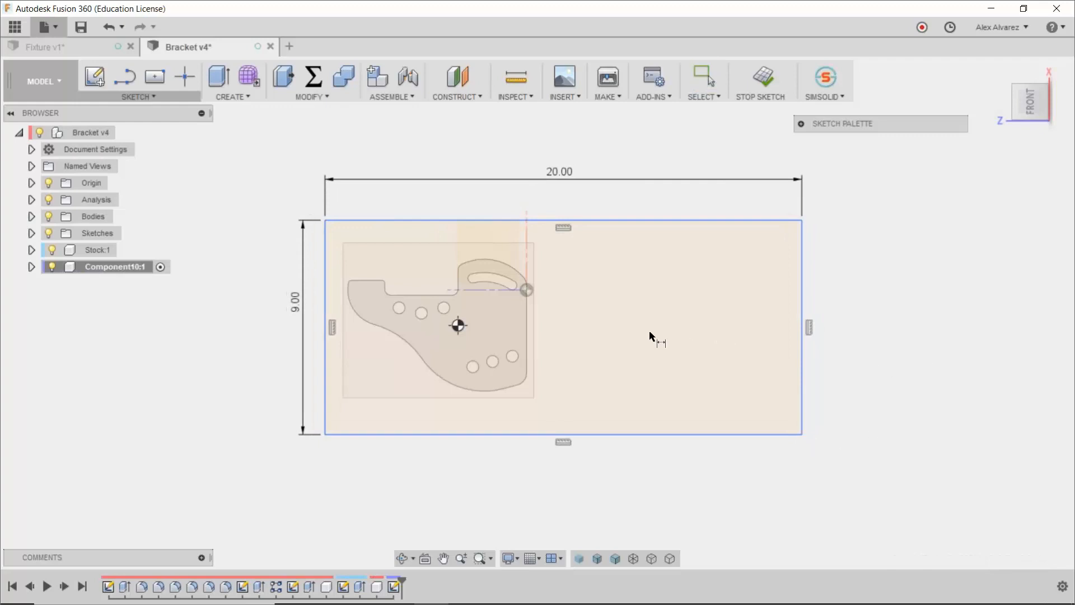
left_click(528, 290)
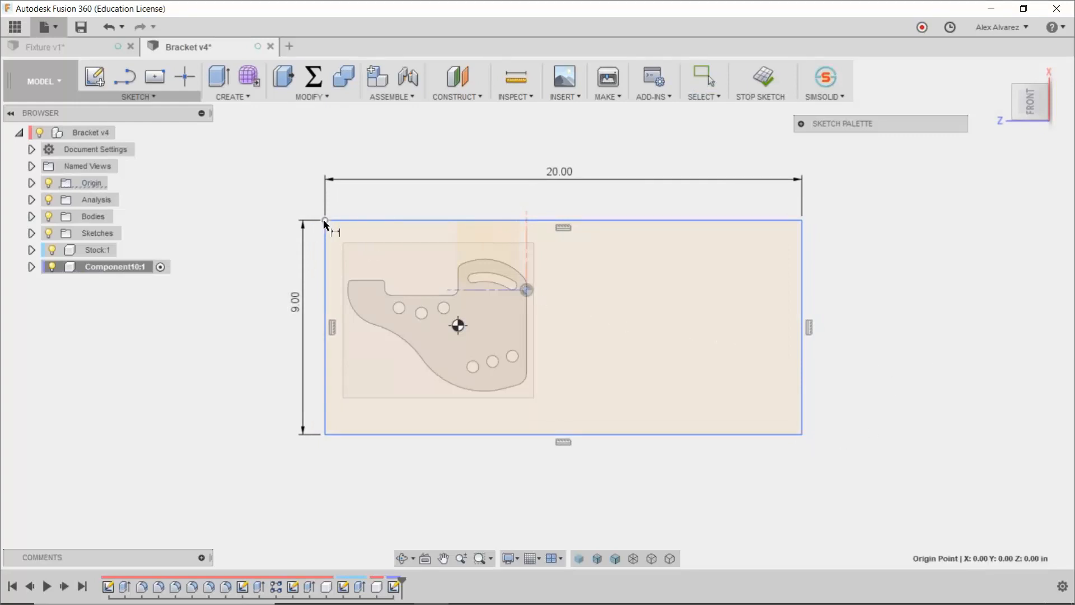
left_click(324, 220)
left_click(250, 247)
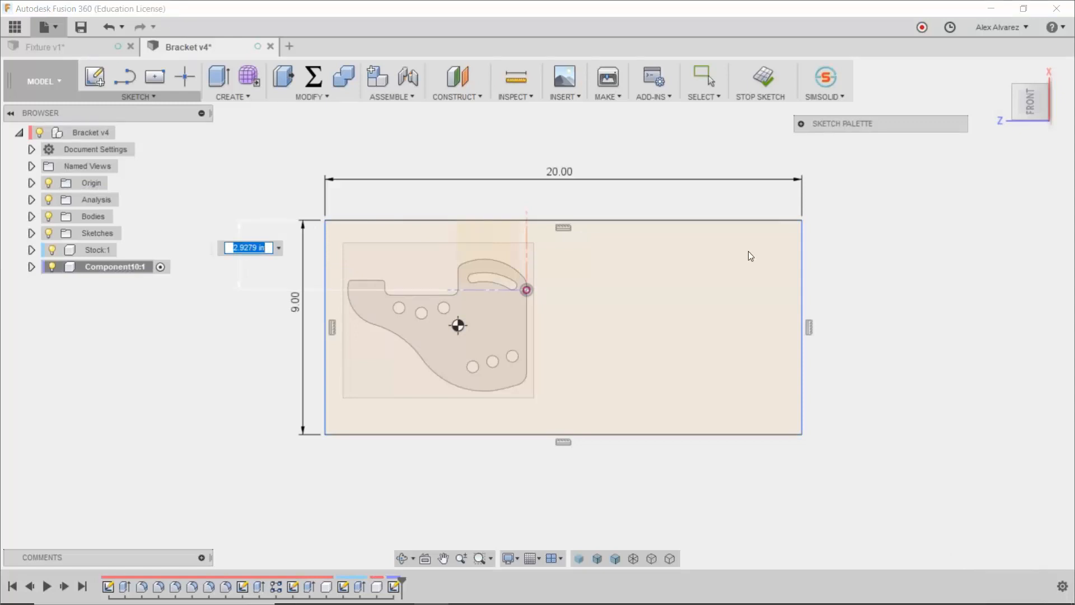
type("3.125")
key("Return")
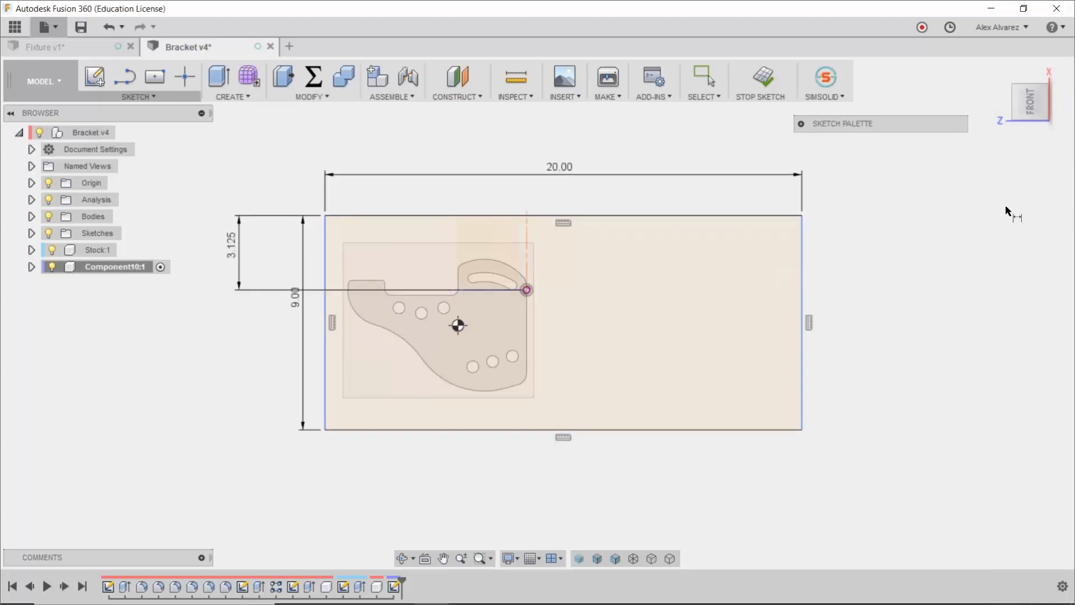
Step: Dimension the same rectangle corner 9 in from the origin point along the rectangle's length
left_click(524, 290)
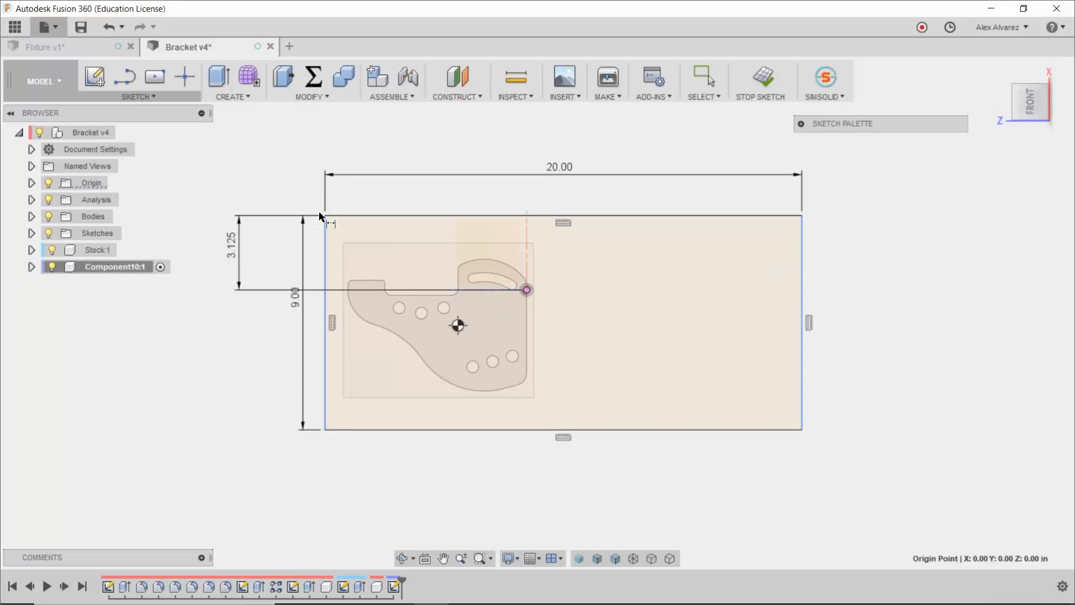
left_click(326, 216)
left_click(389, 137)
type("9")
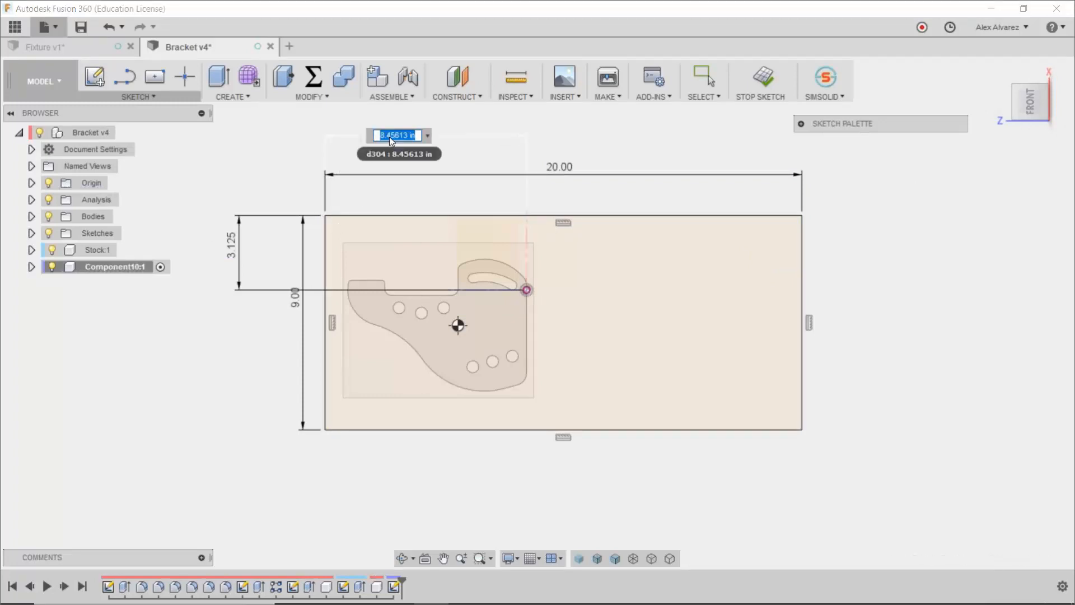
key("Return")
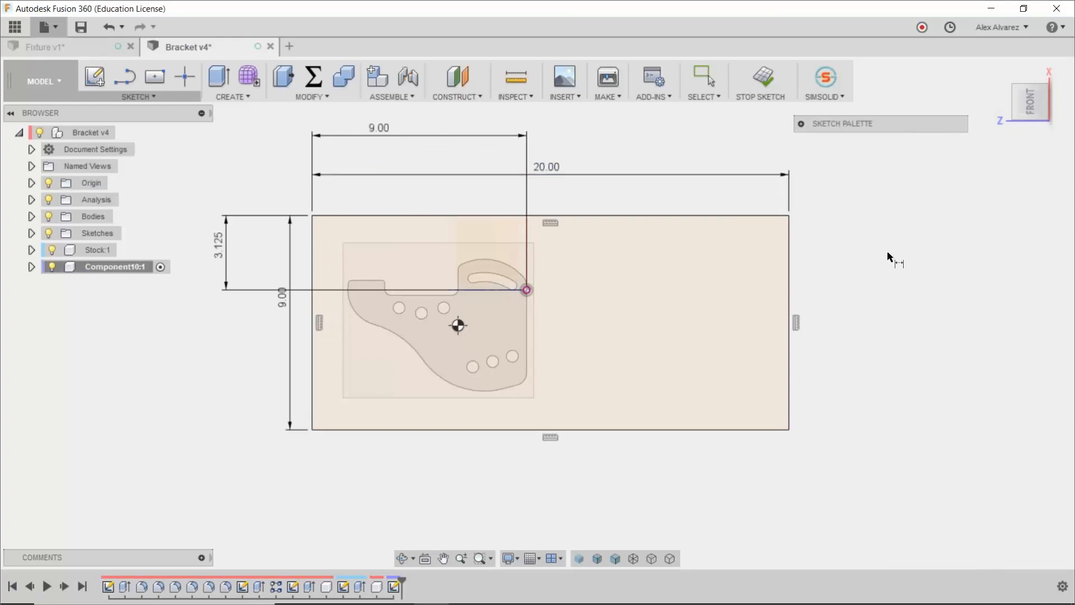
key("Escape")
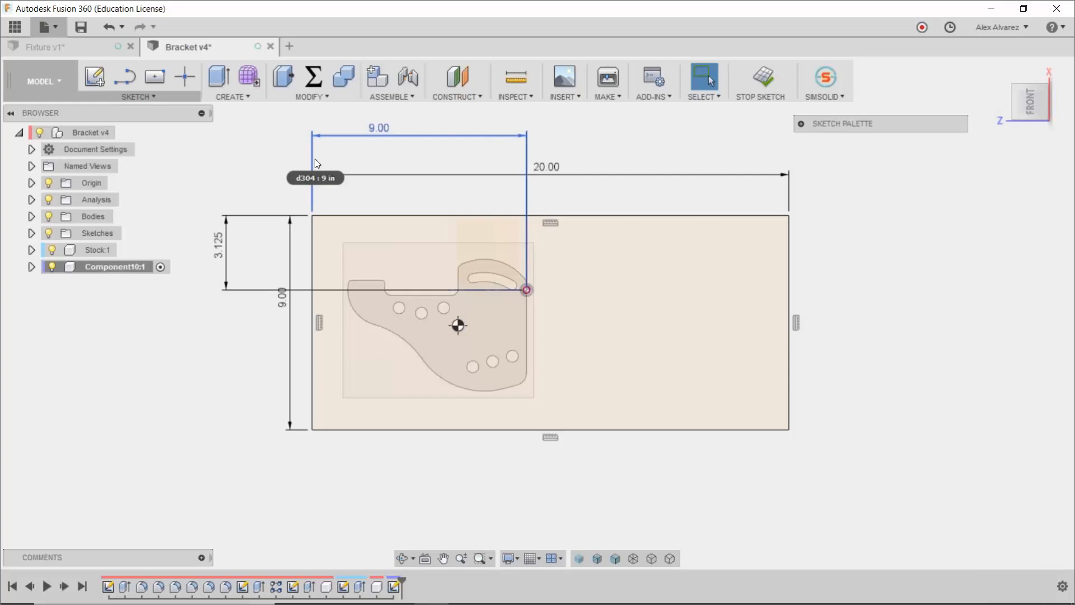
Step: Extrude the rectangular profile 1.5 in away from the stock as a new body
mouse_move(1036, 414)
middle_mouse_down("shift")
mouse_move(1038, 348)
mouse_move(1018, 331)
middle_mouse_up("shift")
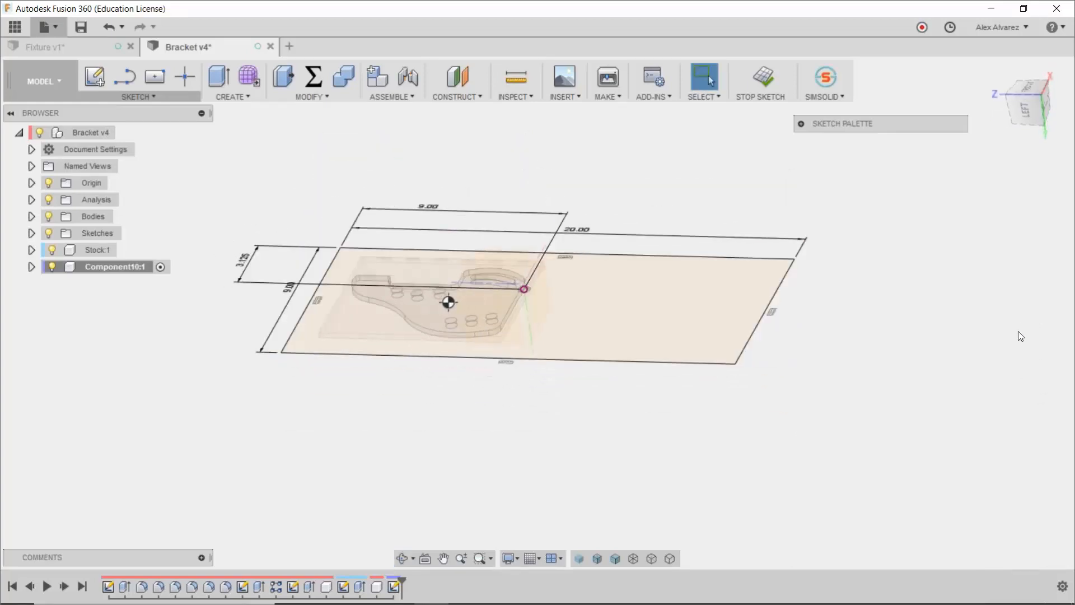
key("e")
left_click(605, 332)
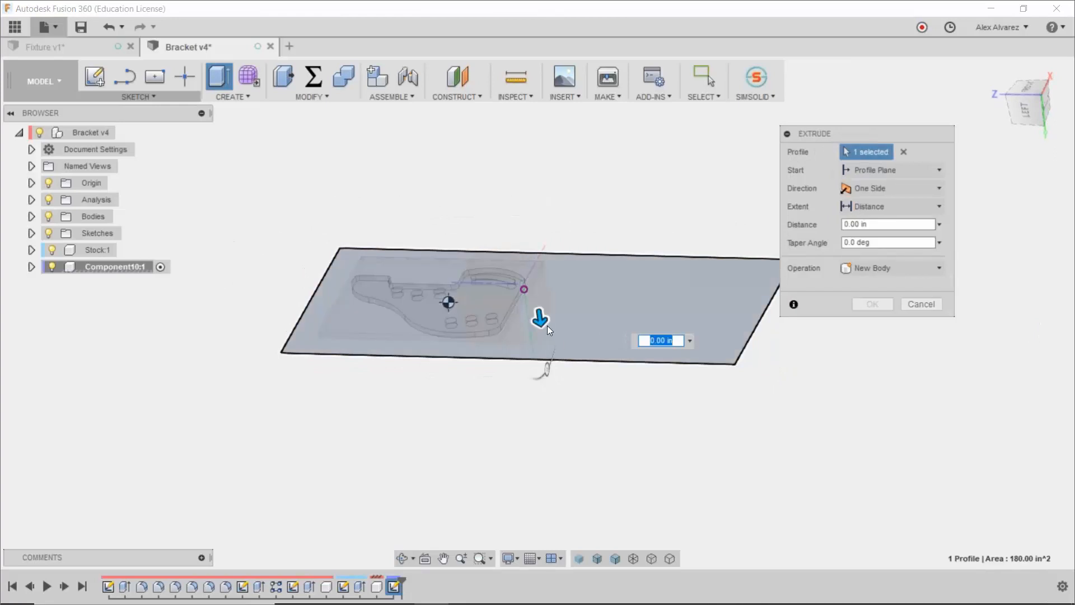
left_click_drag(546, 325, 549, 344)
type("1")
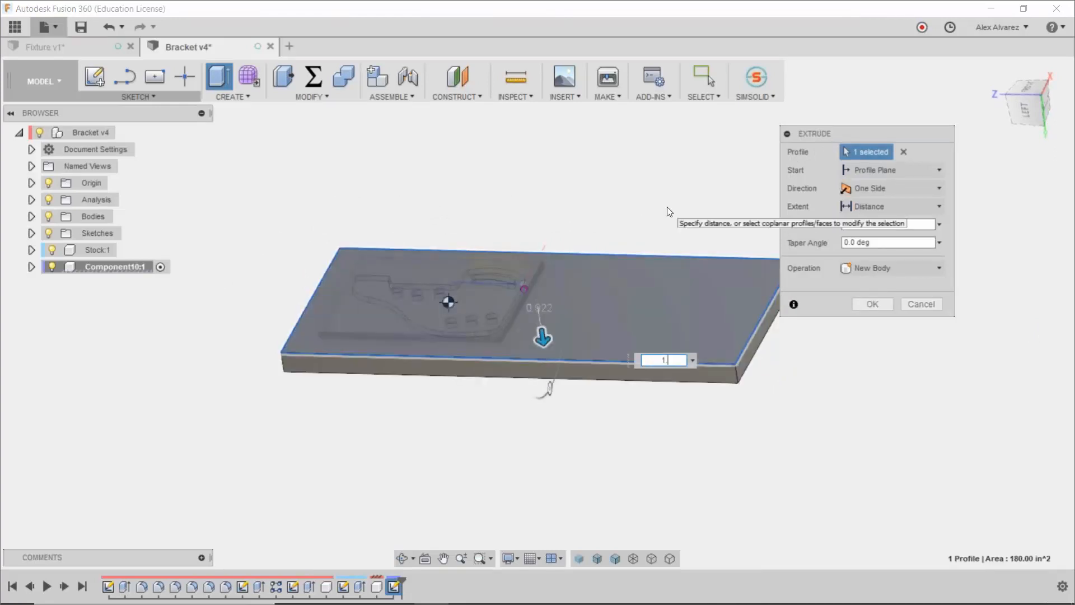
type(".5")
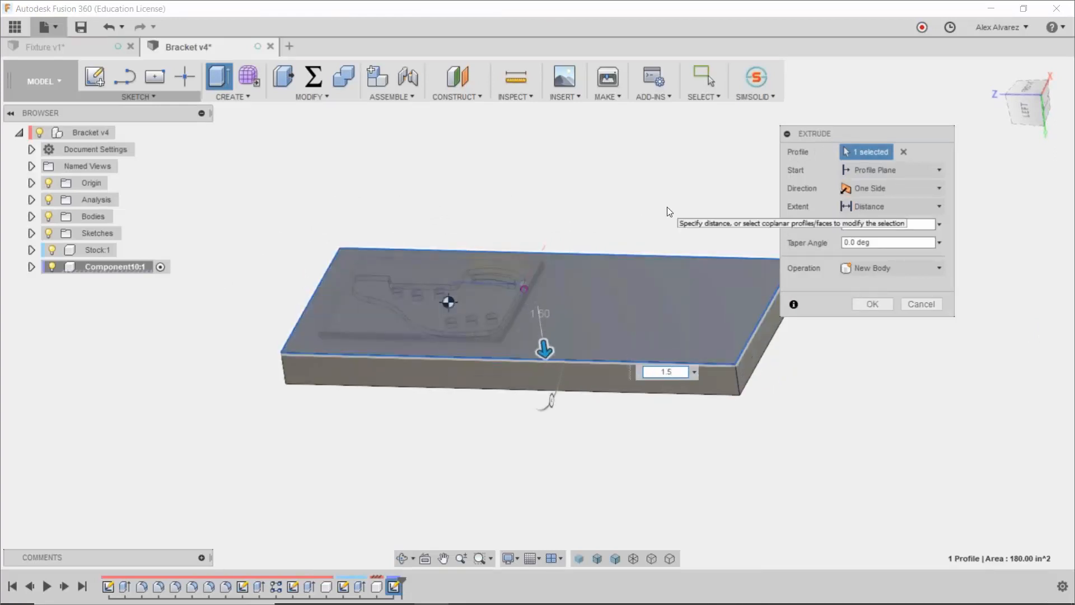
key("Return")
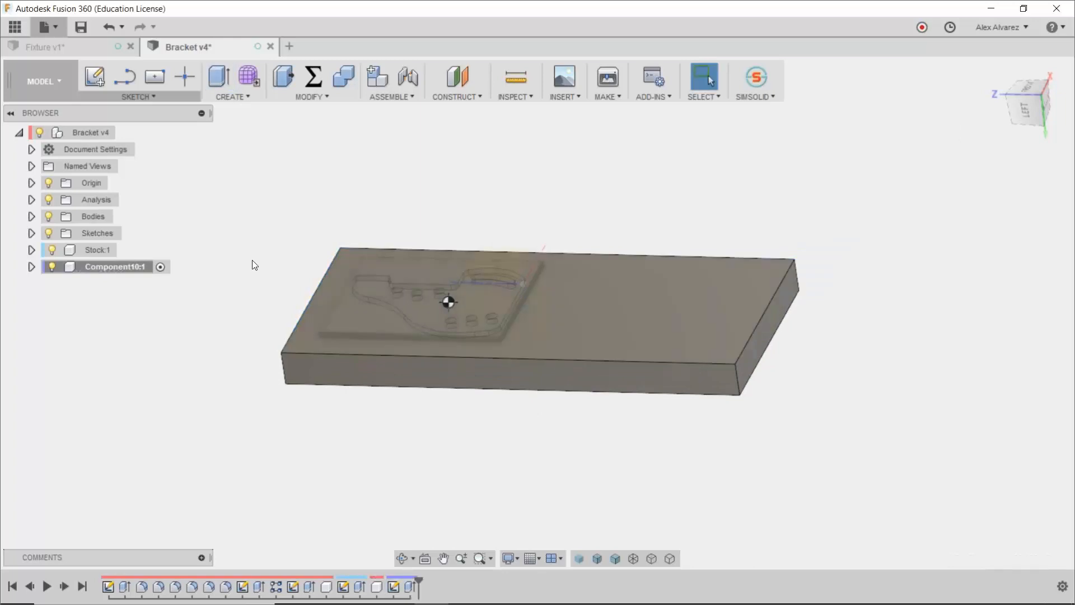
Step: Rename the new component holding the extruded block to Fixture
mouse_move(266, 351)
middle_mouse_down("shift")
mouse_move(288, 312)
mouse_move(278, 304)
mouse_move(285, 353)
mouse_move(284, 344)
middle_mouse_up("shift")
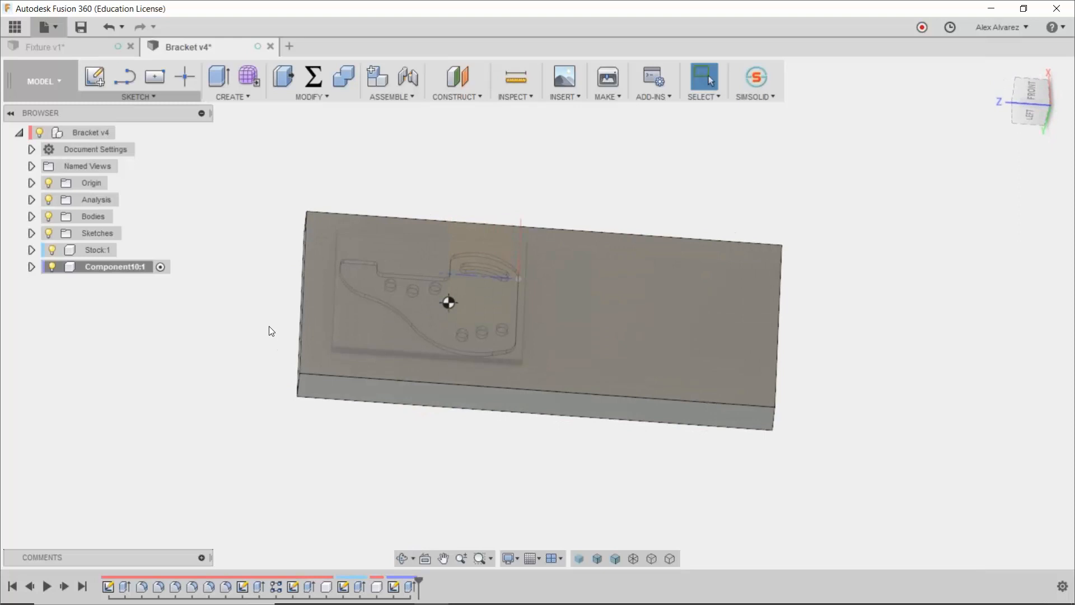
left_click(111, 269)
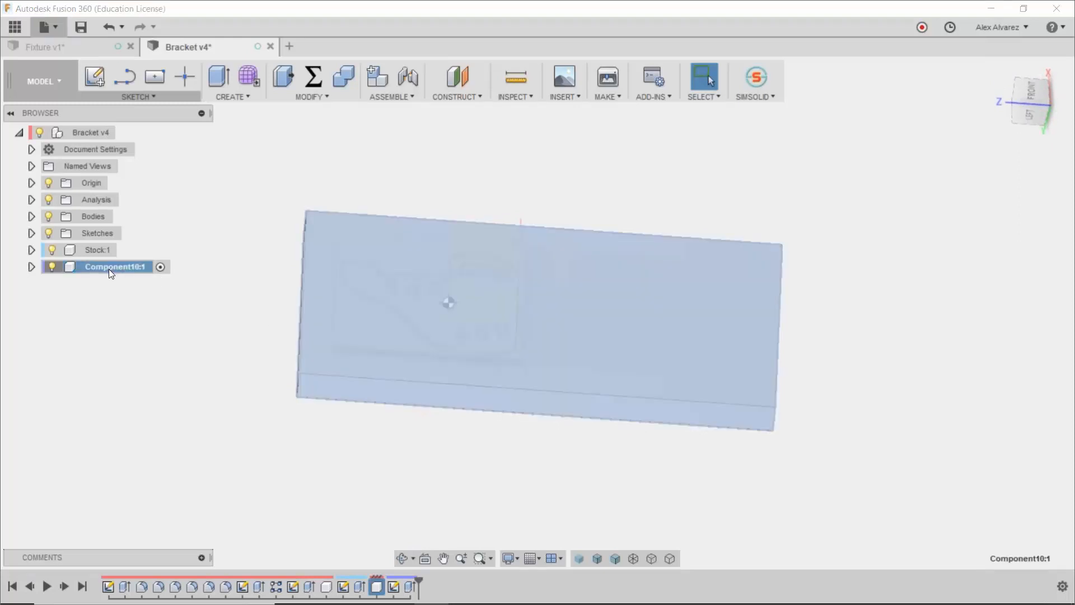
left_click(110, 269)
type("Fi")
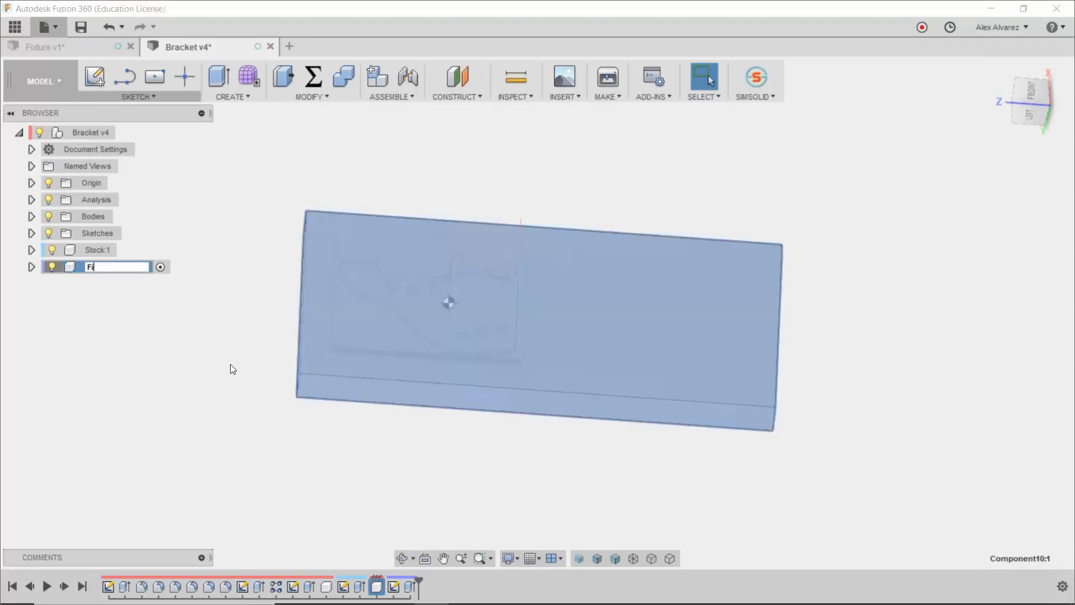
type("xture")
key("Return")
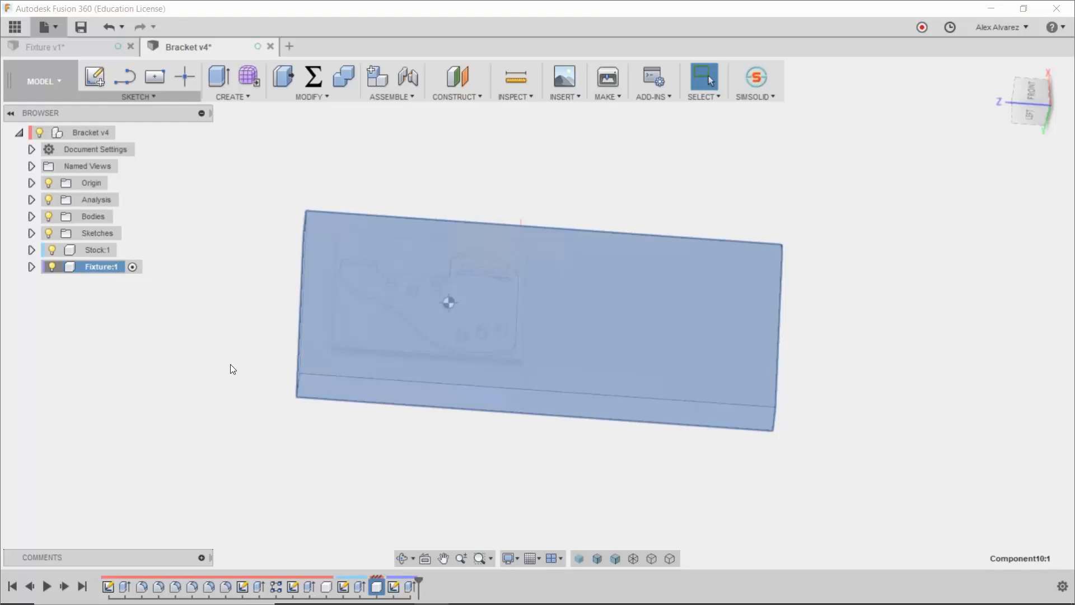
left_click(455, 165)
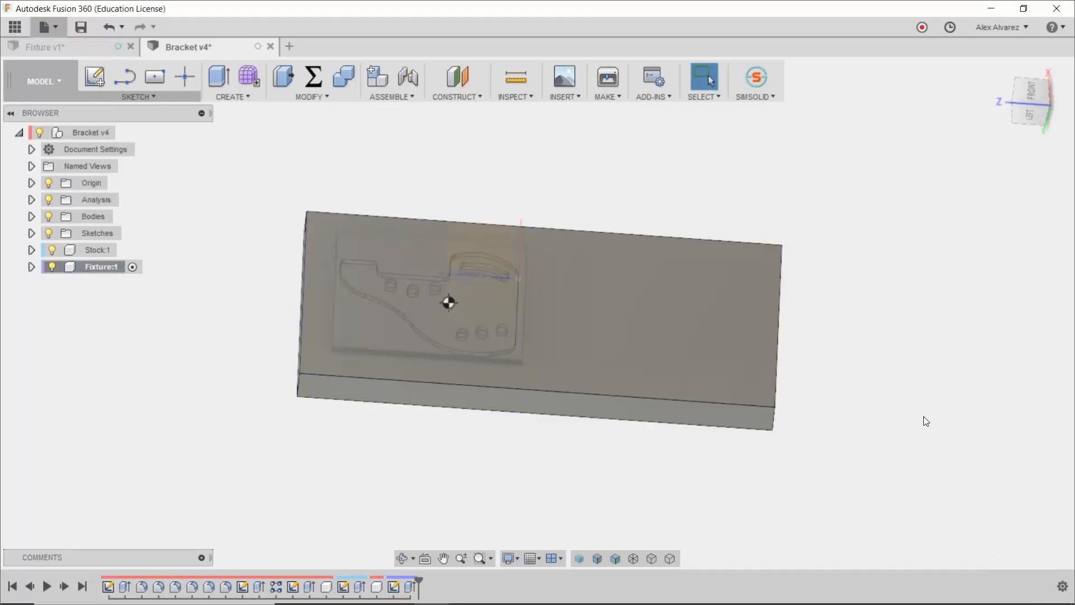
Step: Start a new sketch on the Fixture block's large face that lies against the stock
mouse_move(922, 416)
middle_mouse_down("shift")
mouse_move(926, 455)
mouse_move(924, 425)
middle_mouse_up("shift")
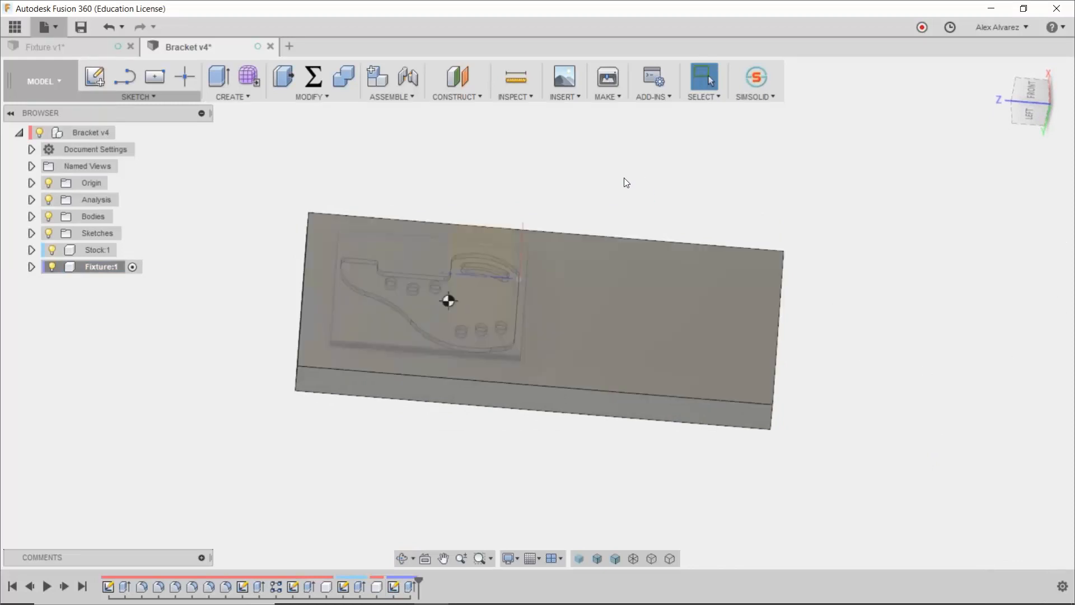
middle_click_drag(627, 180, 638, 202, "shift")
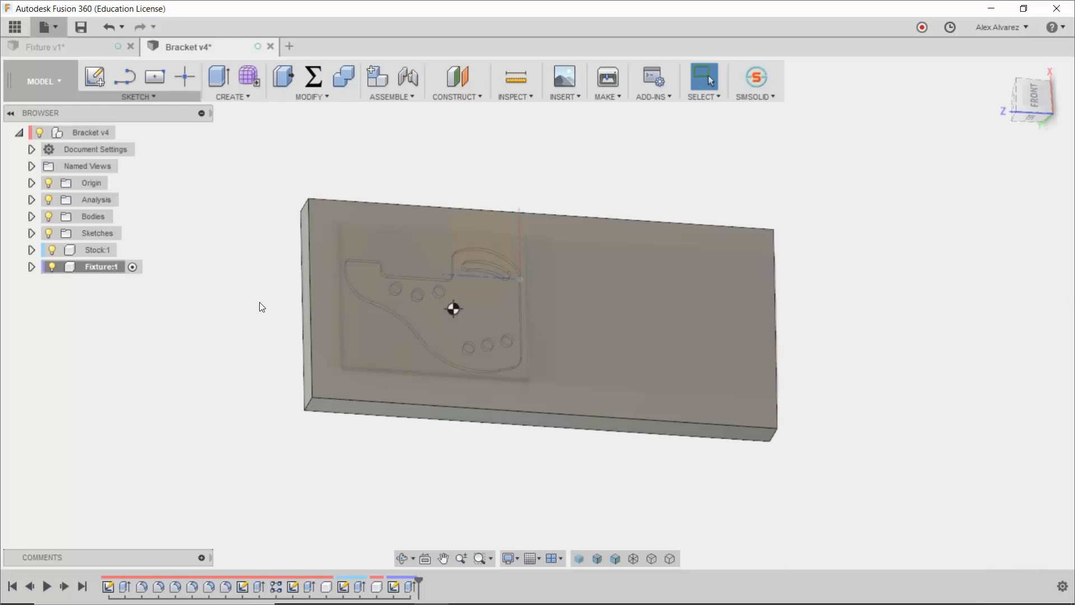
scroll(250, 254, "up", 3)
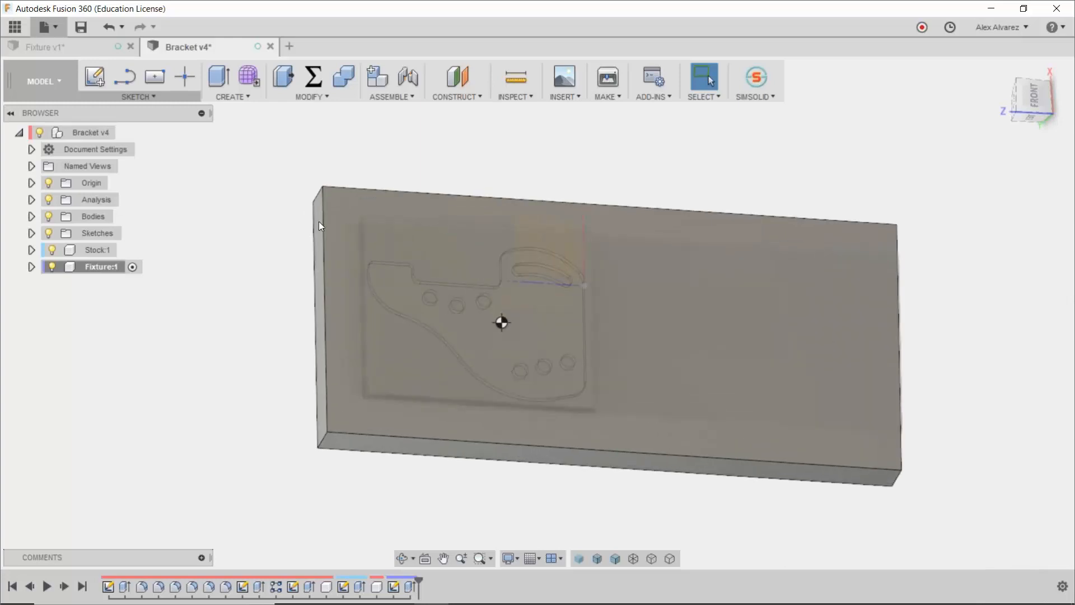
left_click(1036, 91)
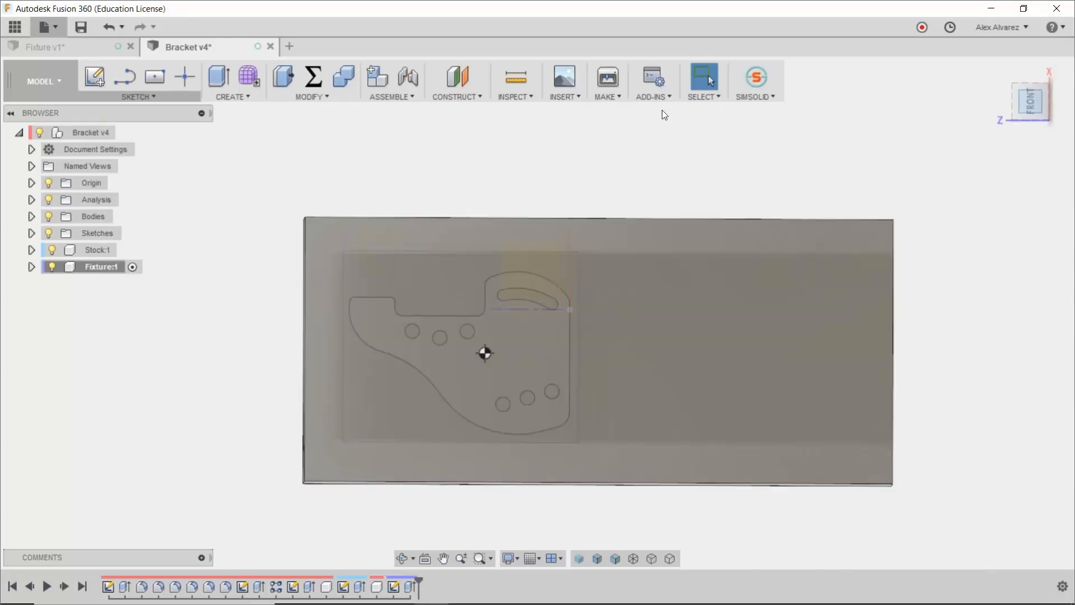
key("Escape")
scroll(337, 169, "up", 2)
scroll(337, 170, "up", 2)
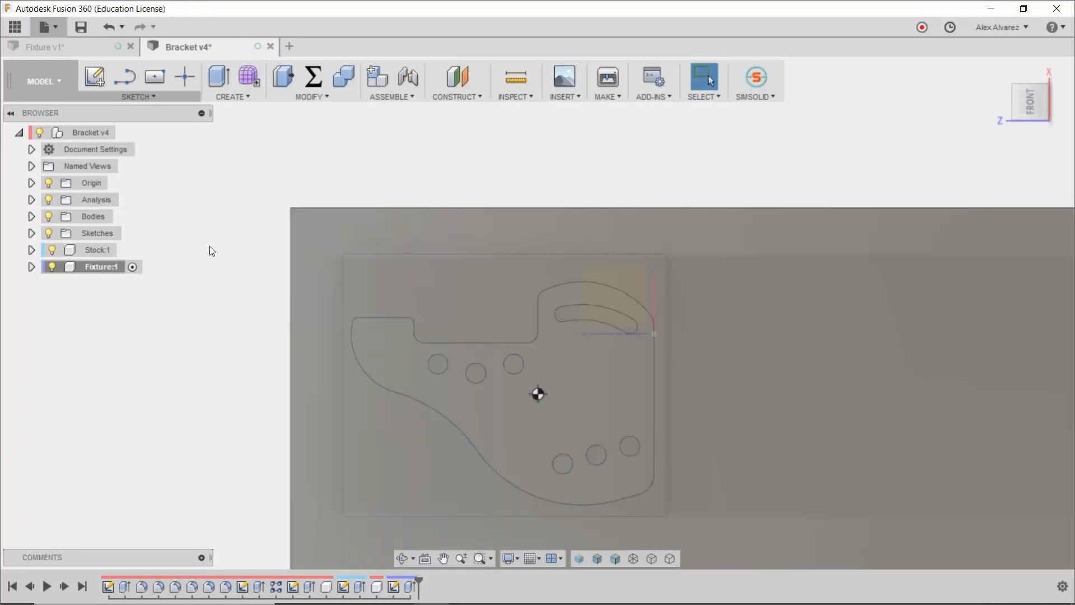
key("c")
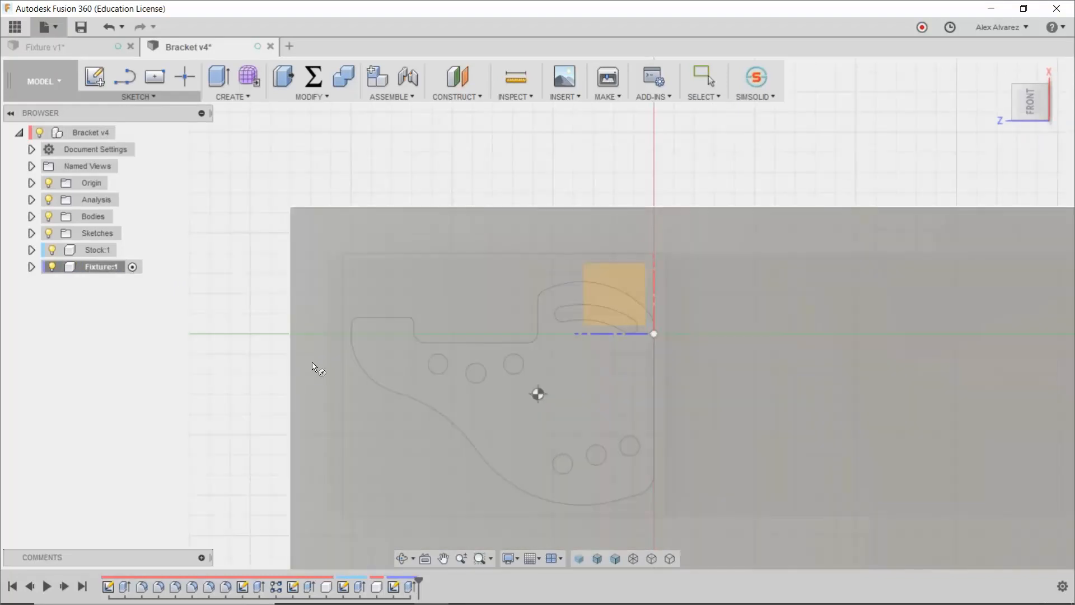
left_click(314, 360)
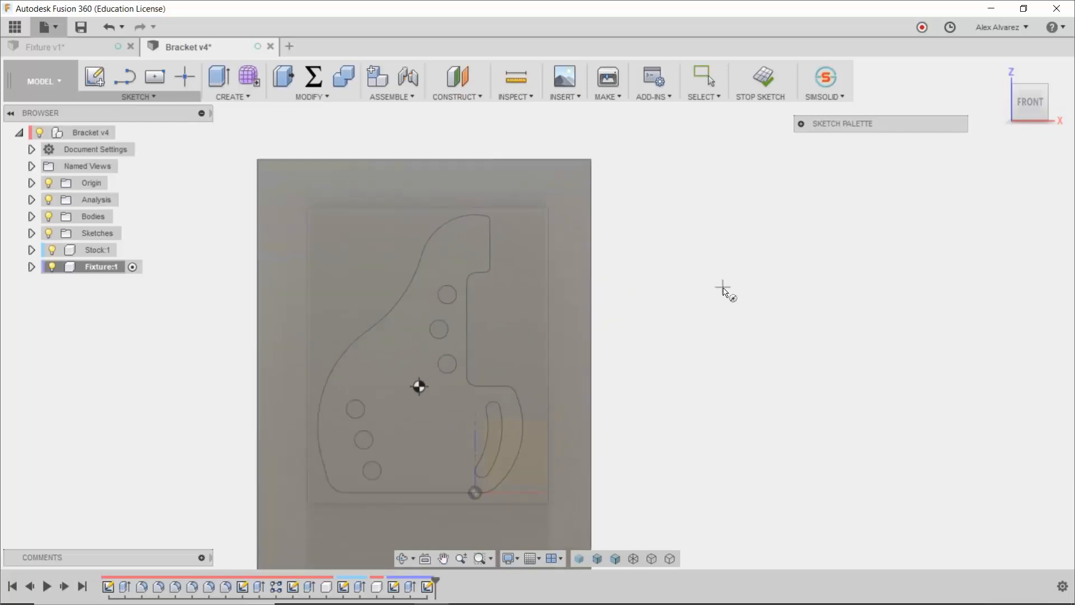
Step: Project the stock's short outer edge and the adjoining long edge on the slotted side into the Fixture sketch
key("p")
scroll(492, 204, "up", 3)
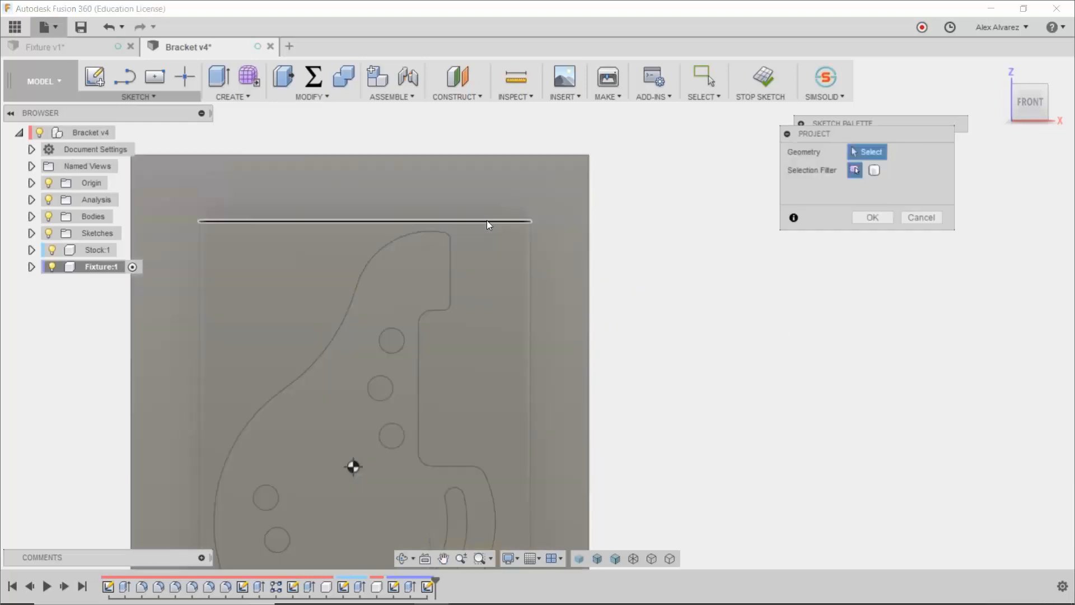
left_click(489, 220)
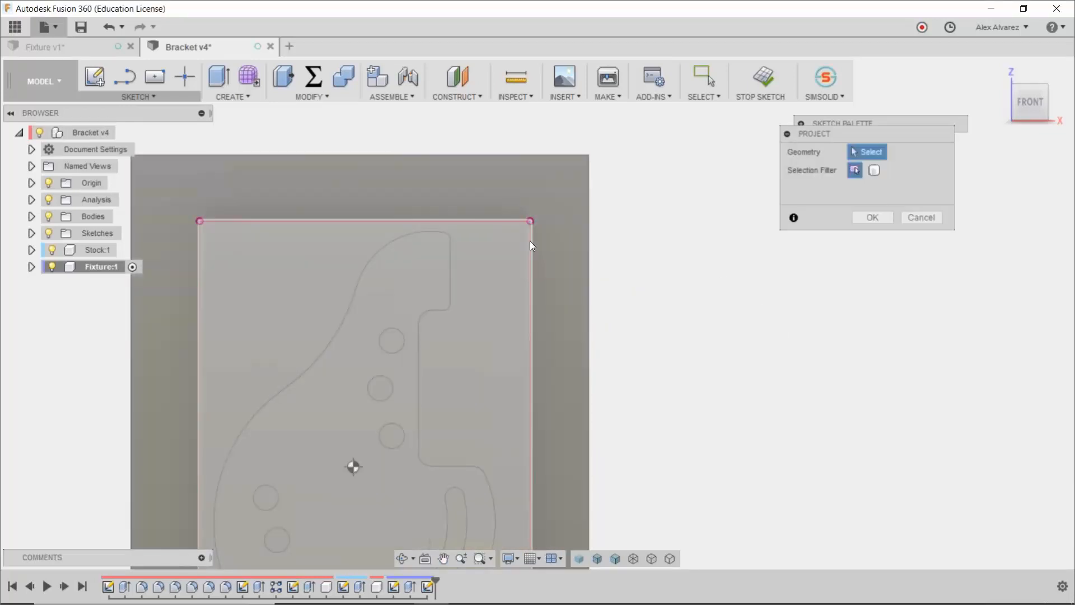
left_click(531, 247)
key("Return")
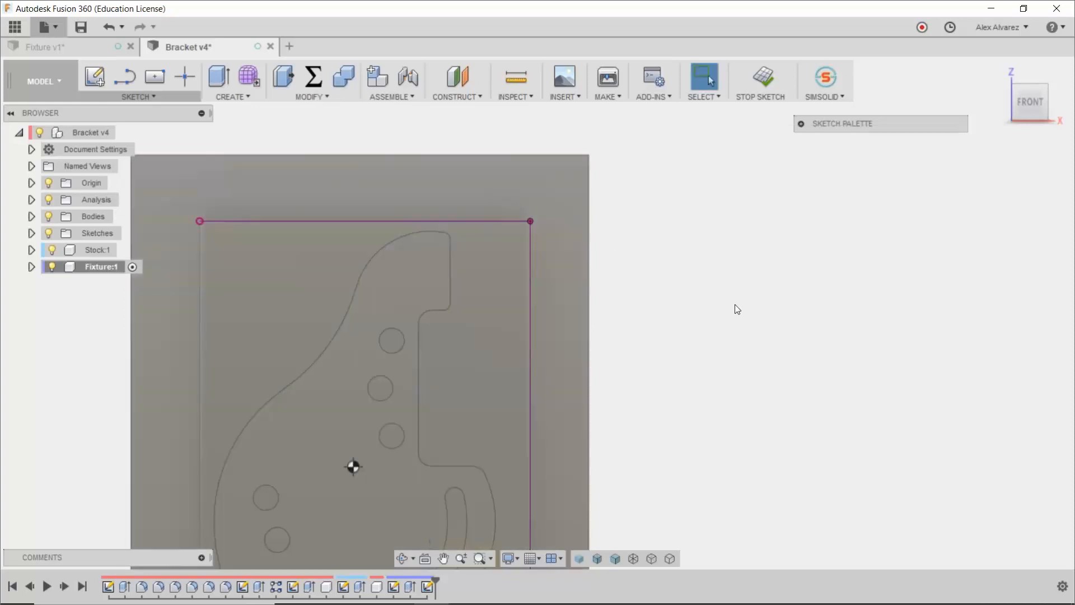
Step: Sketch two circles outside the stock outline, one beyond the projected short edge and one about 0.28 in in radius beyond the long edge
middle_click_drag(698, 301, 671, 280)
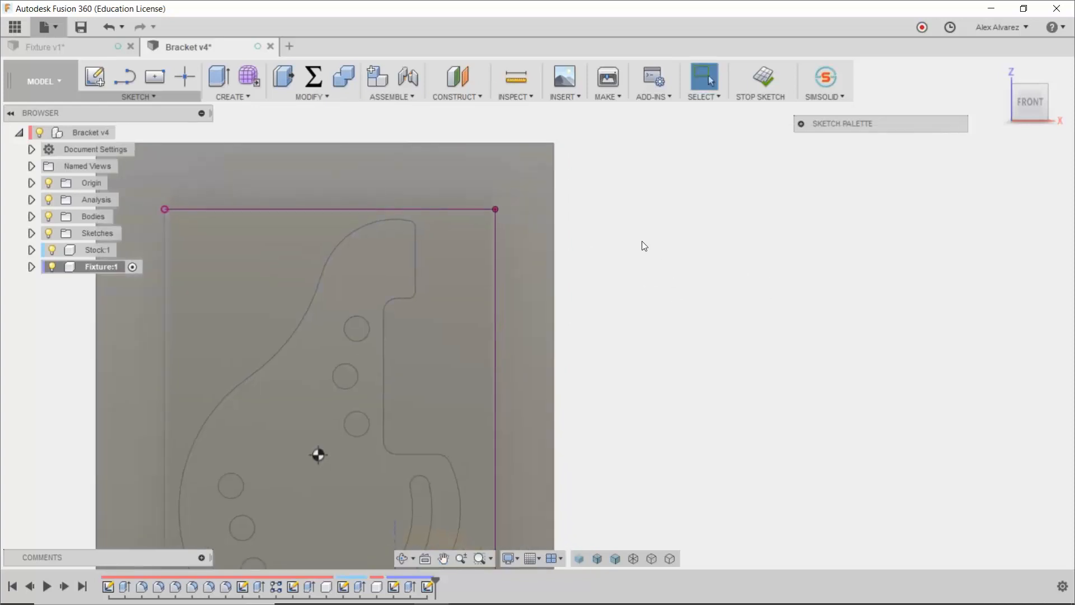
key("l")
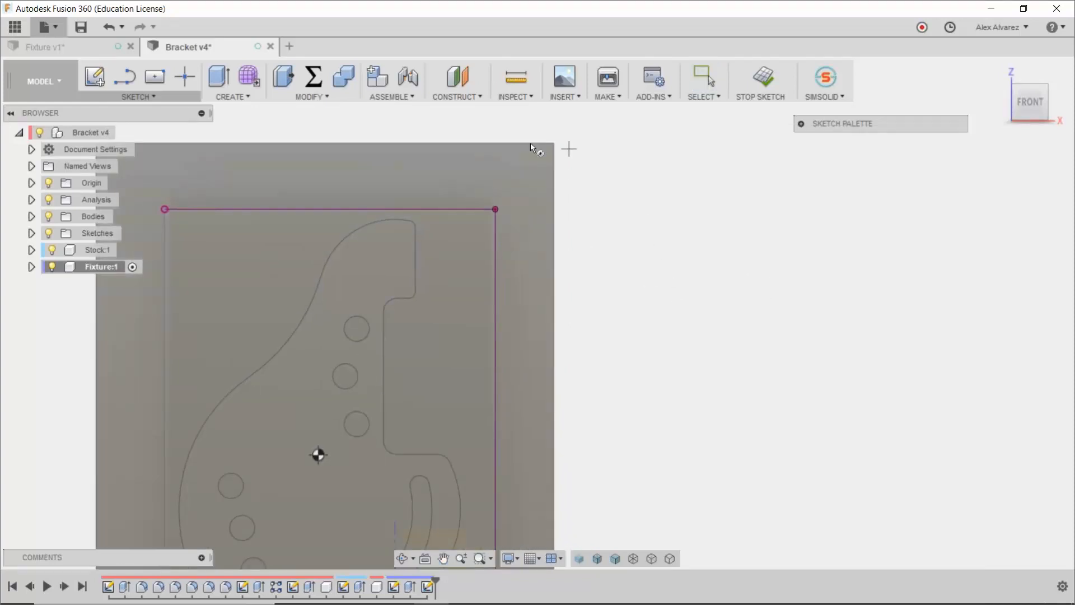
left_click(388, 184)
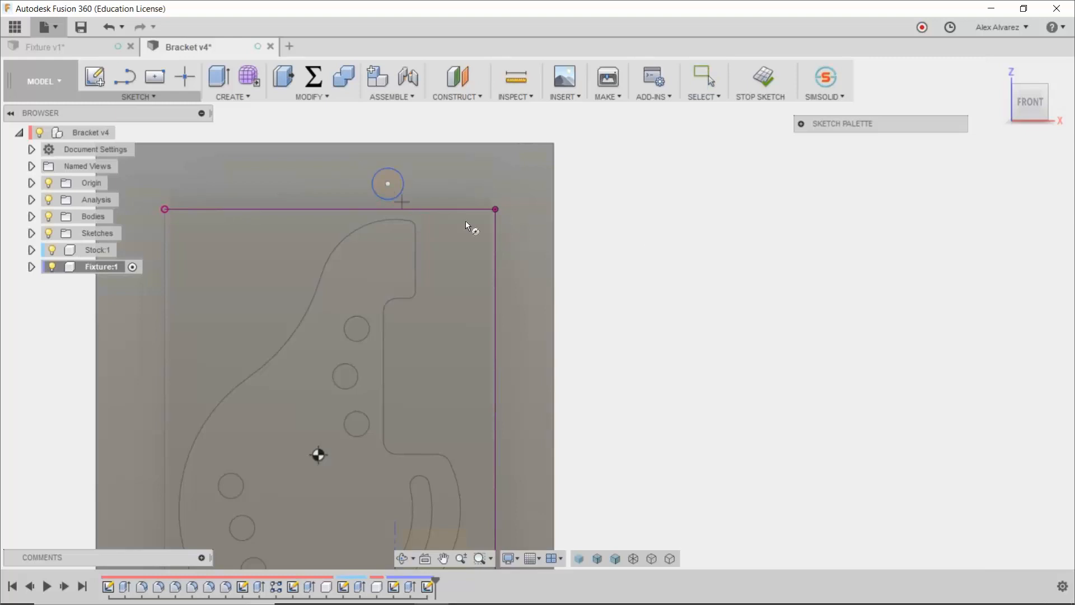
left_click(514, 281)
key("Escape")
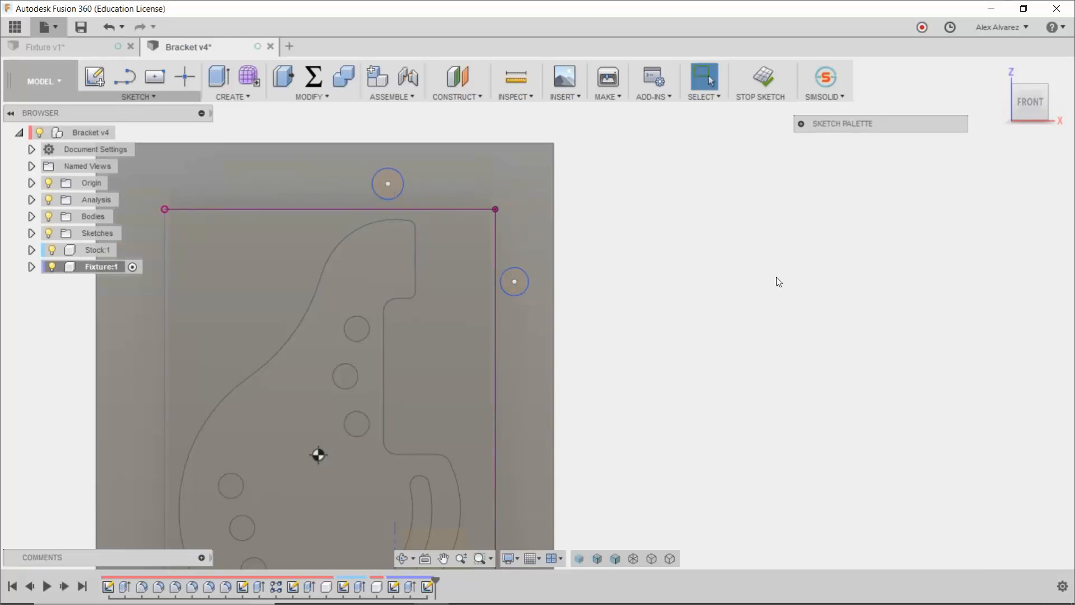
Step: Constrain the two circles to equal size
left_click(804, 124)
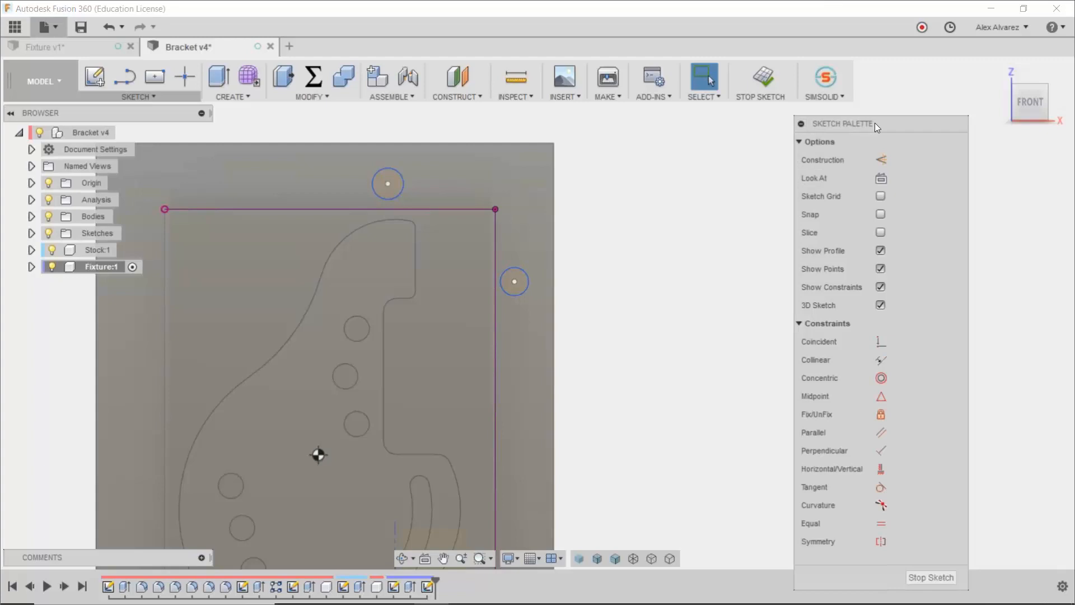
left_click_drag(874, 122, 902, 75)
scroll(634, 312, "down", 1)
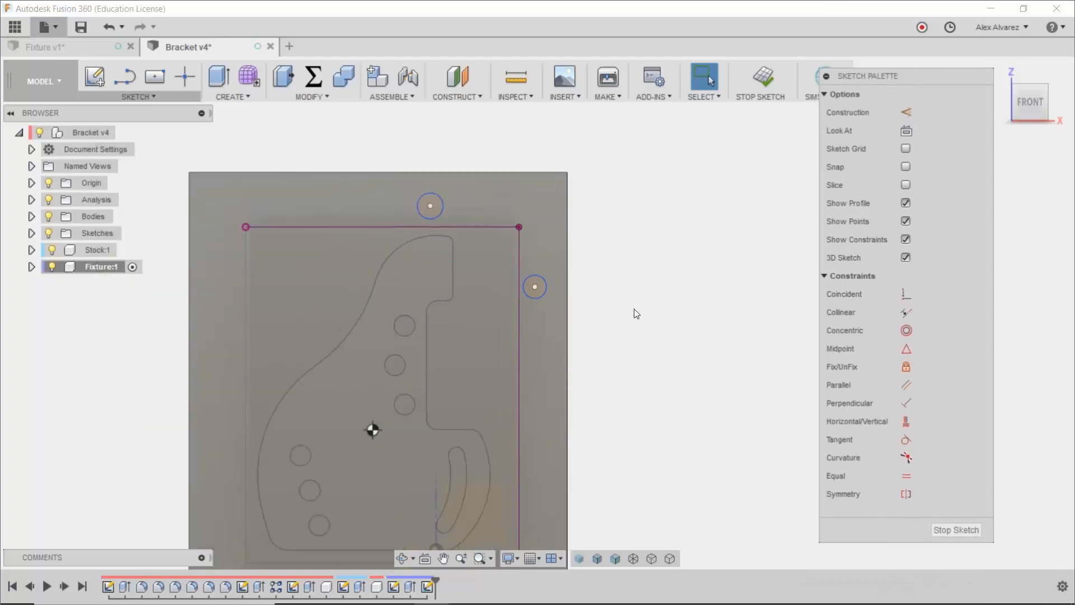
scroll(655, 247, "up", 1)
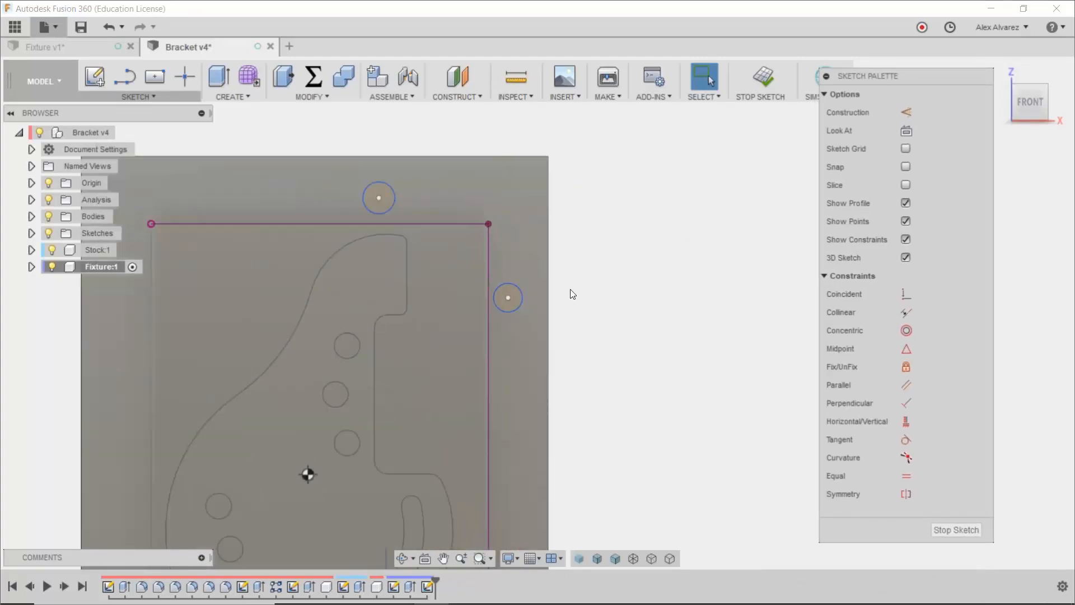
left_click(523, 290)
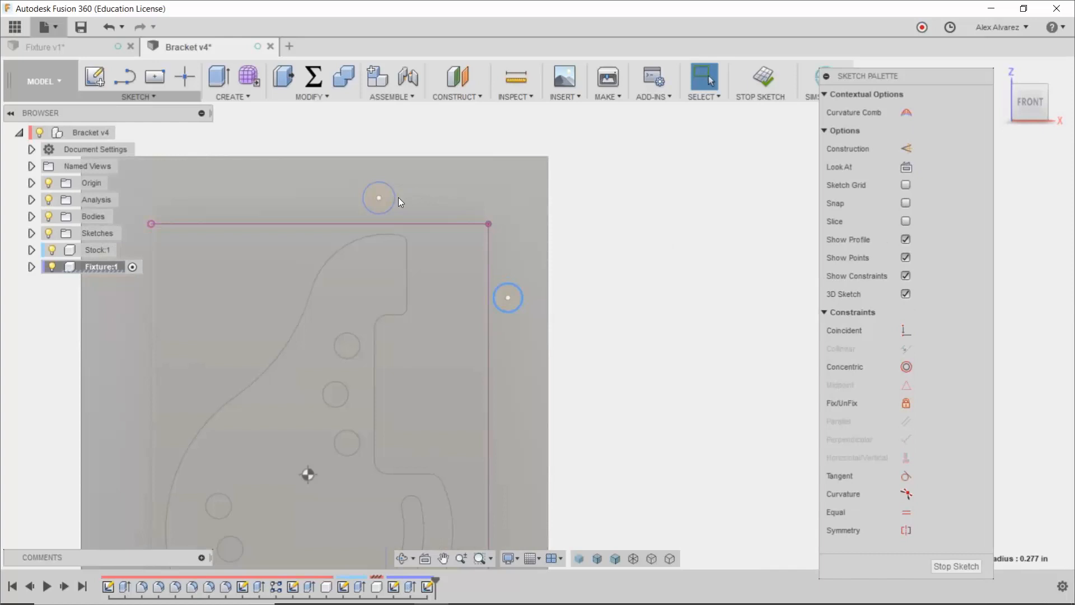
left_click(398, 201)
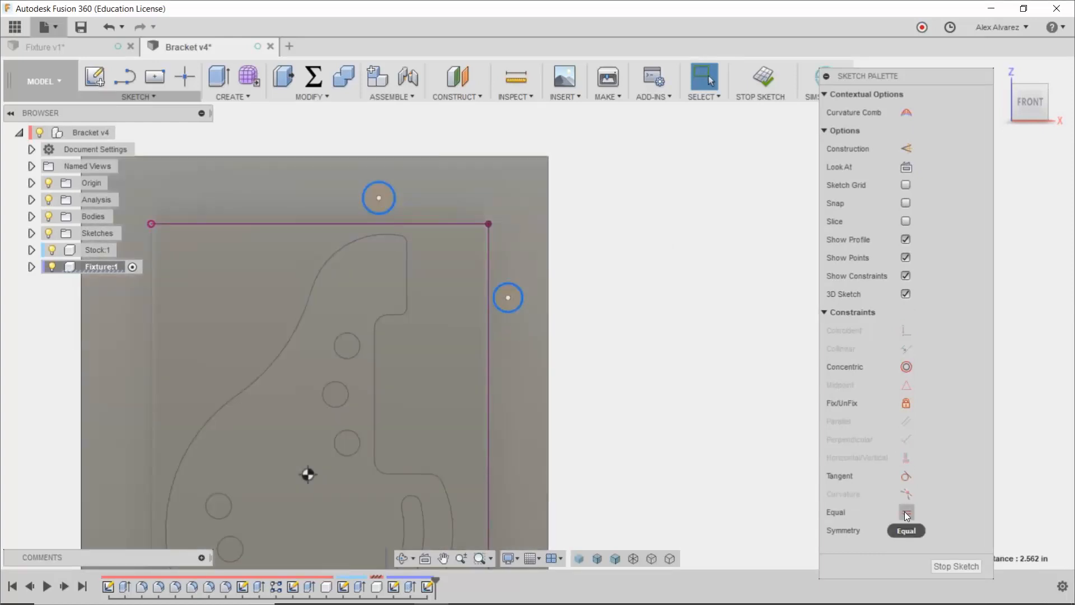
left_click(906, 512)
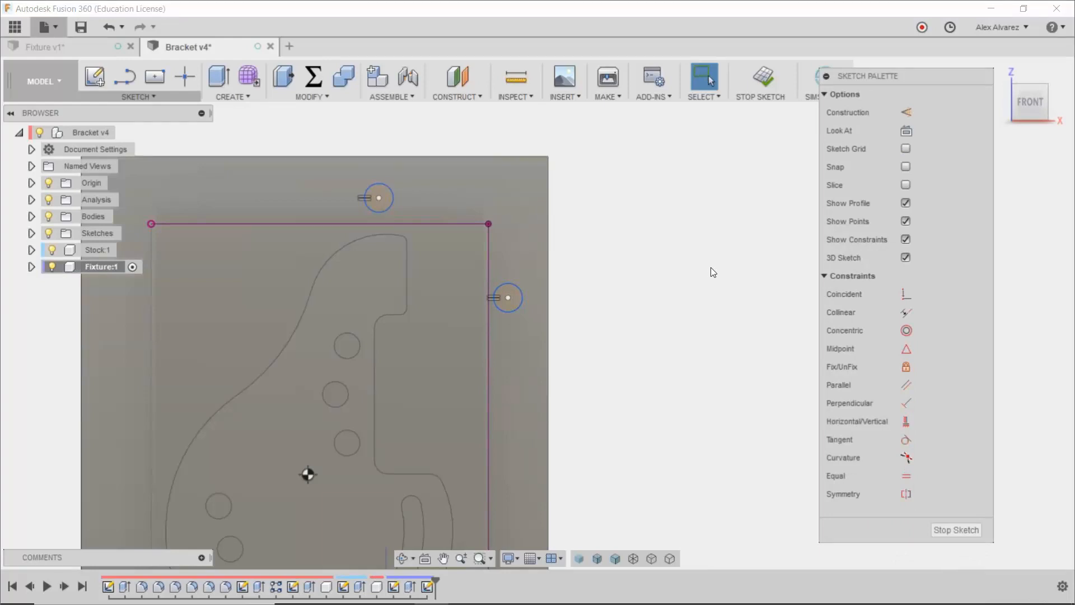
Step: Dimension the horizontal distance from the short-edge circle's center to the projected corner as 2.5 in
scroll(709, 272, "up", 2)
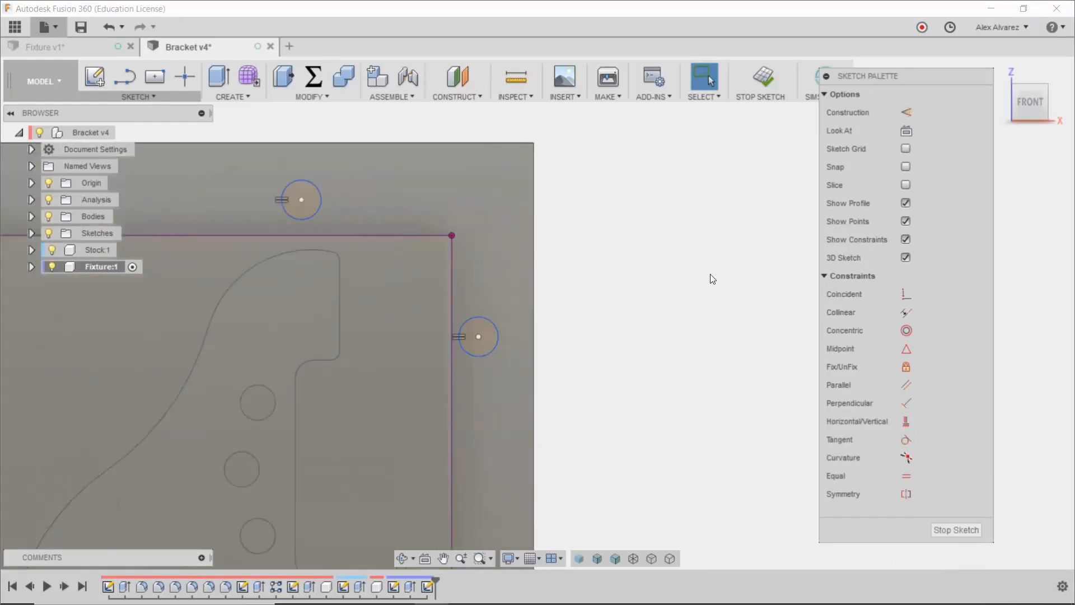
left_click(301, 200)
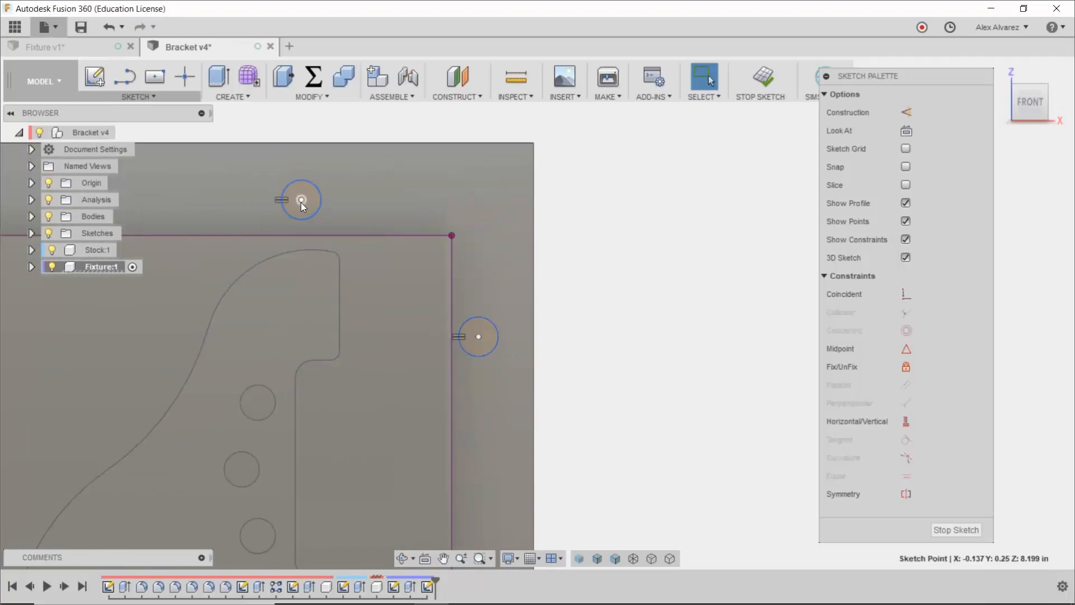
left_click(452, 236, "shift")
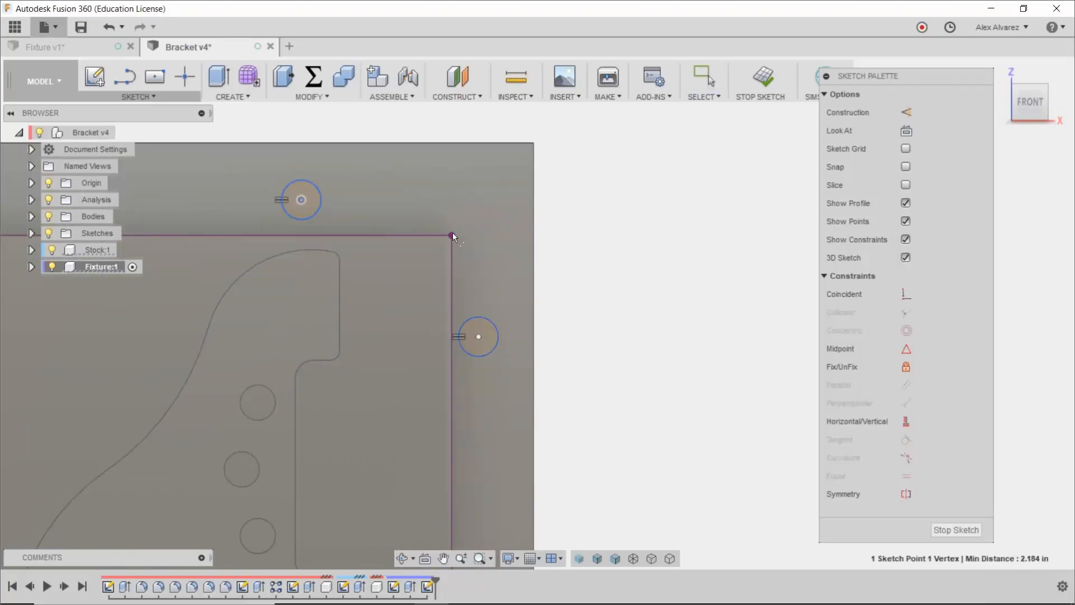
left_click(404, 118)
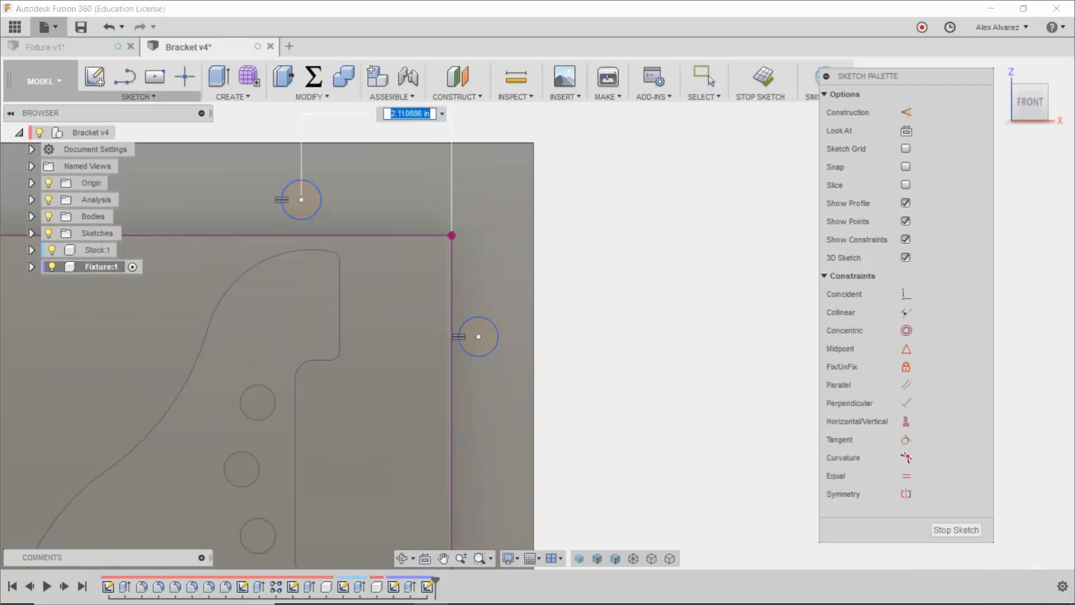
type("2.5")
key("Return")
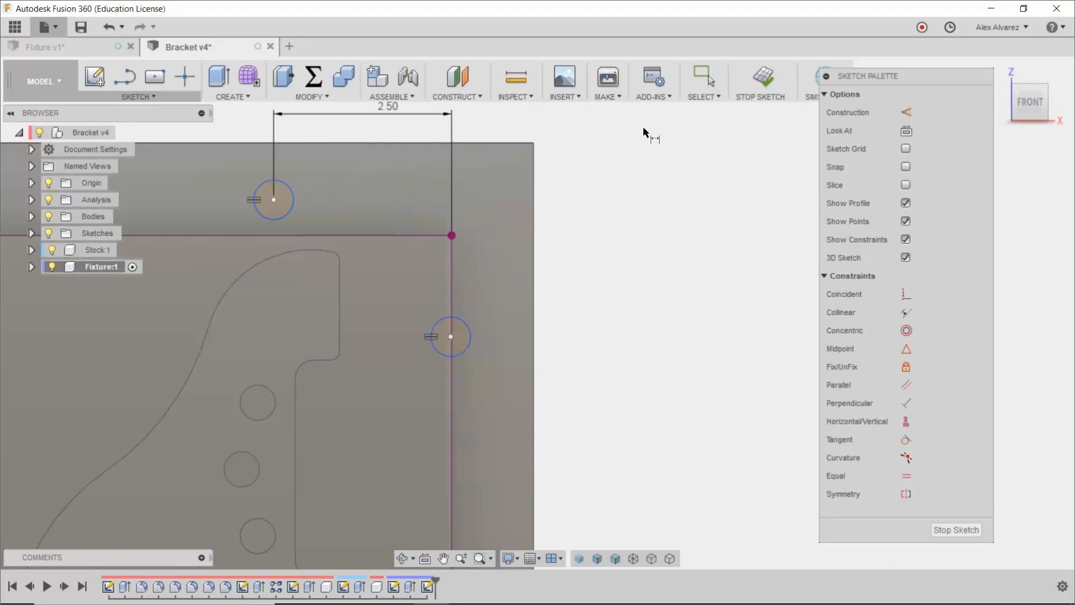
Step: Dimension the vertical distance from the long-edge circle's center to the projected corner as 2.5 in
left_click(452, 237)
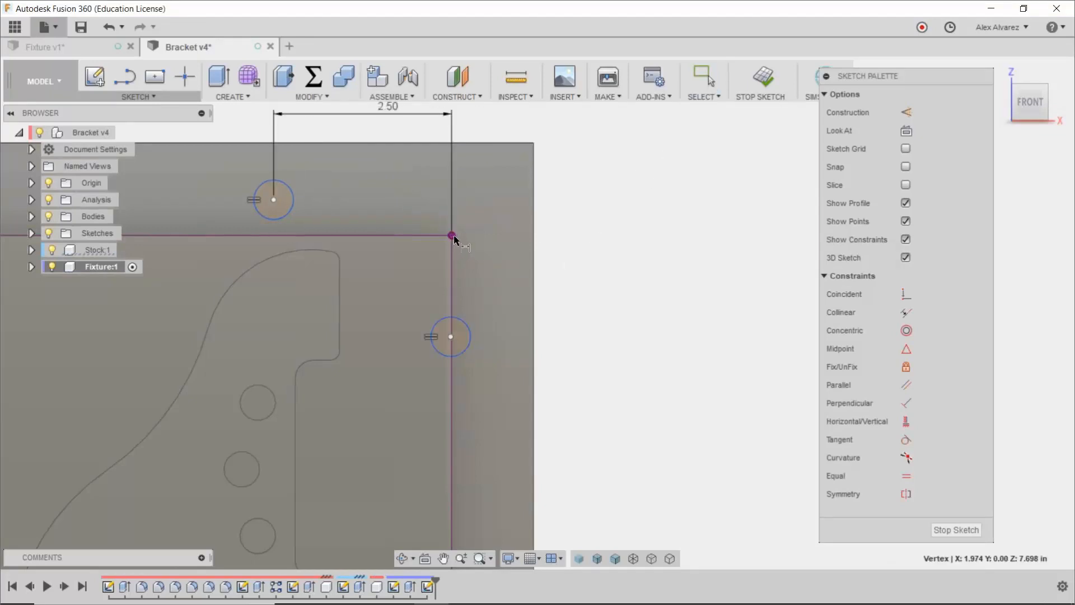
left_click(449, 337)
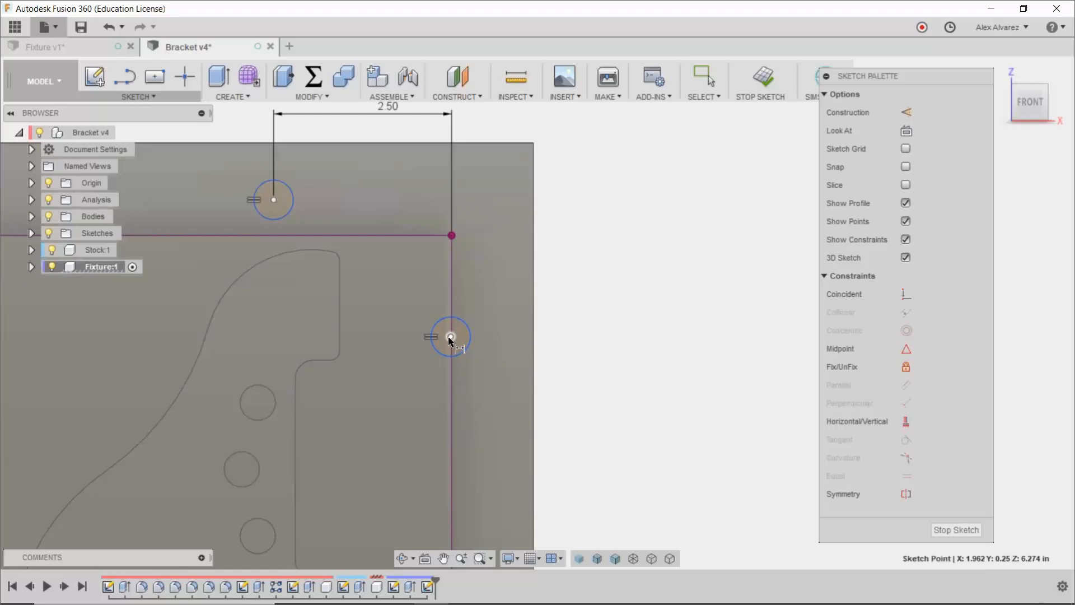
left_click(456, 236)
left_click(503, 265)
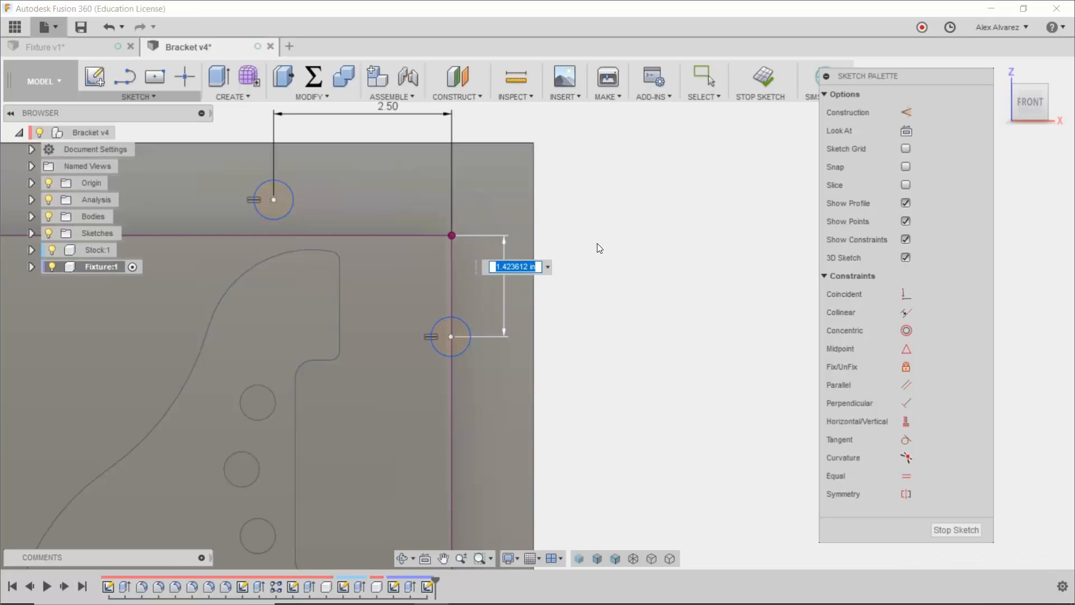
type("2.5")
key("Return")
key("Escape")
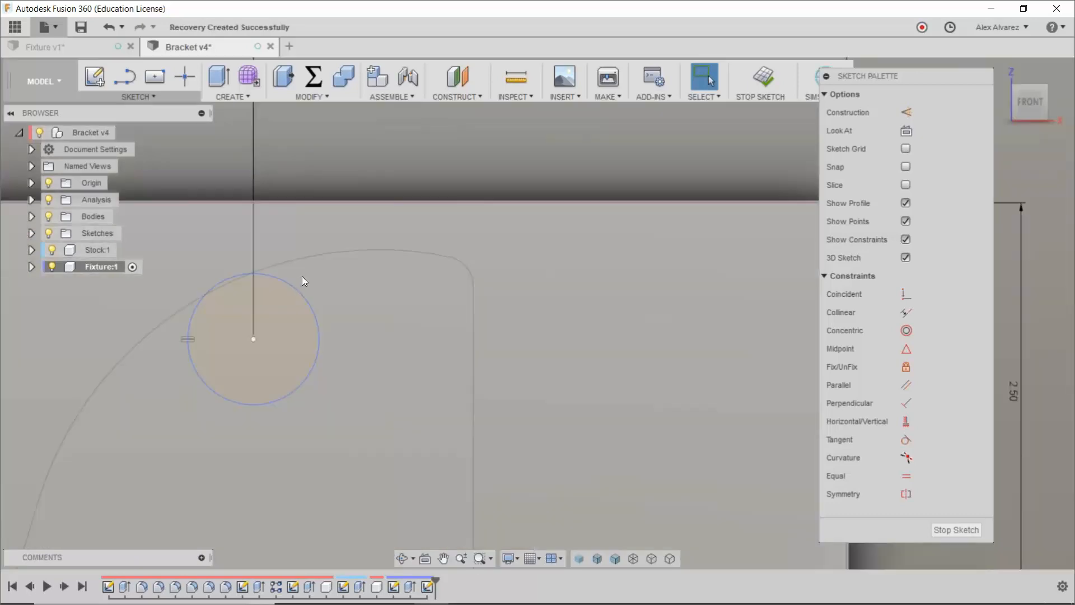
Step: Try to make the circle near the projected short edge tangent to that edge, and undo the constraint
scroll(299, 282, "down", 4)
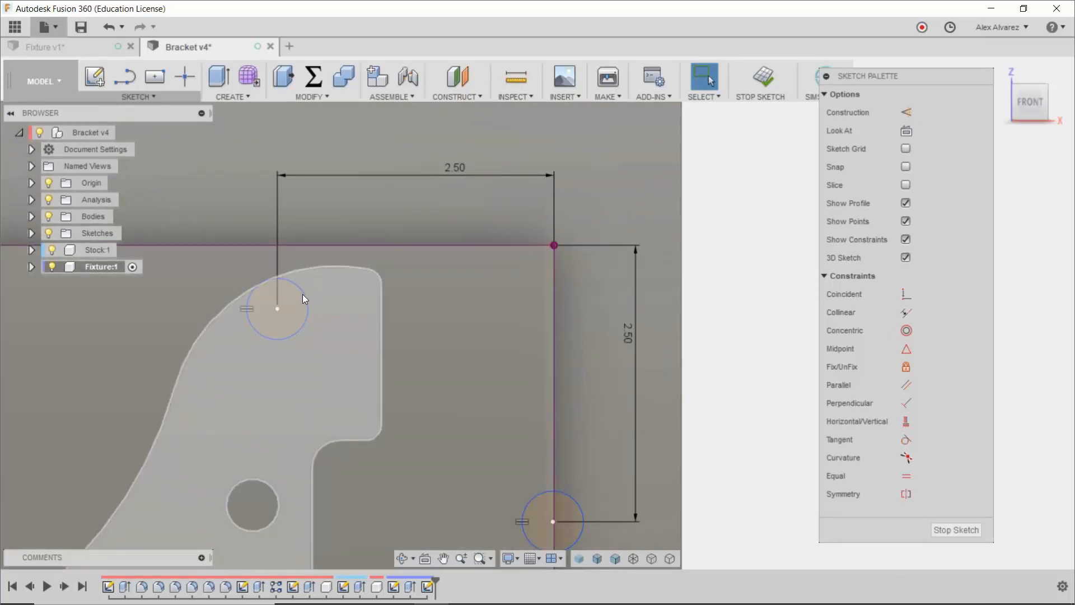
left_click(303, 295)
left_click(318, 329)
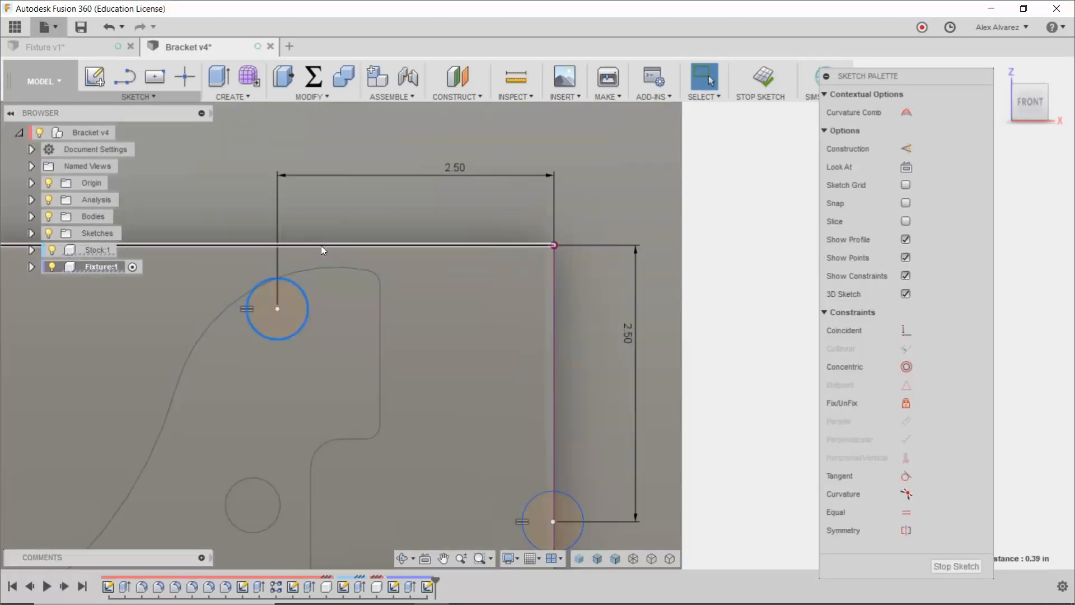
left_click(321, 245)
left_click(908, 474)
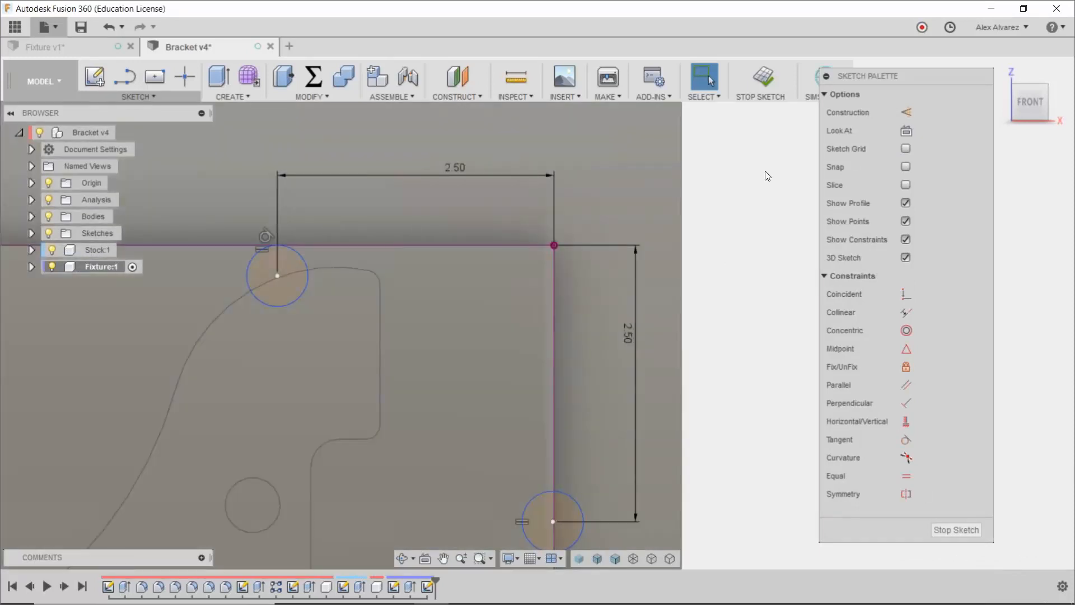
key("ctrl+z")
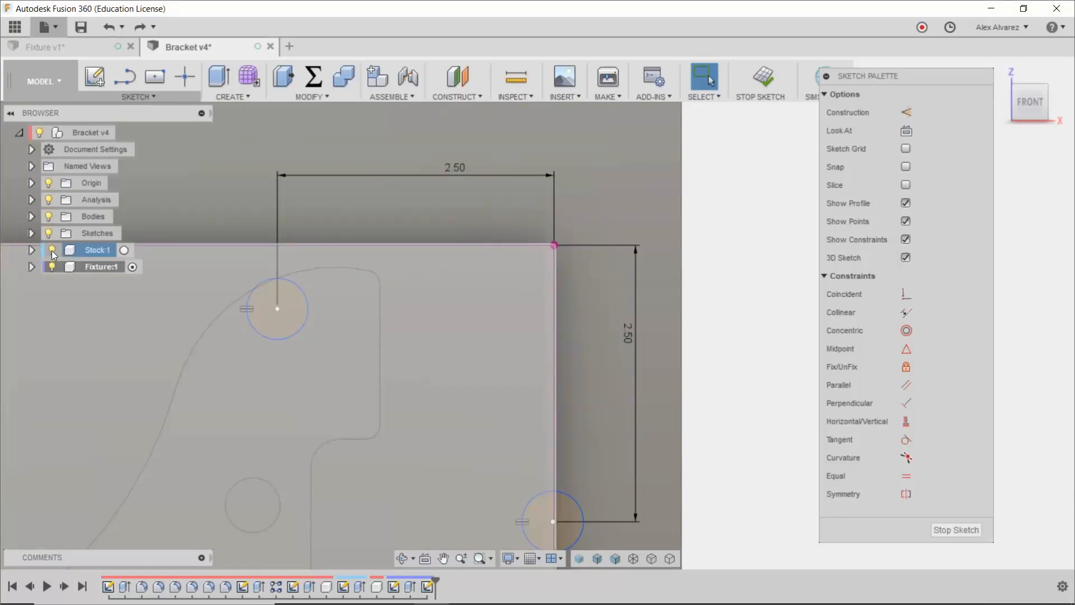
Step: Hide the Stock component and the bracket's Body1 so only the Fixture and its sketch remain in view
left_click(51, 250)
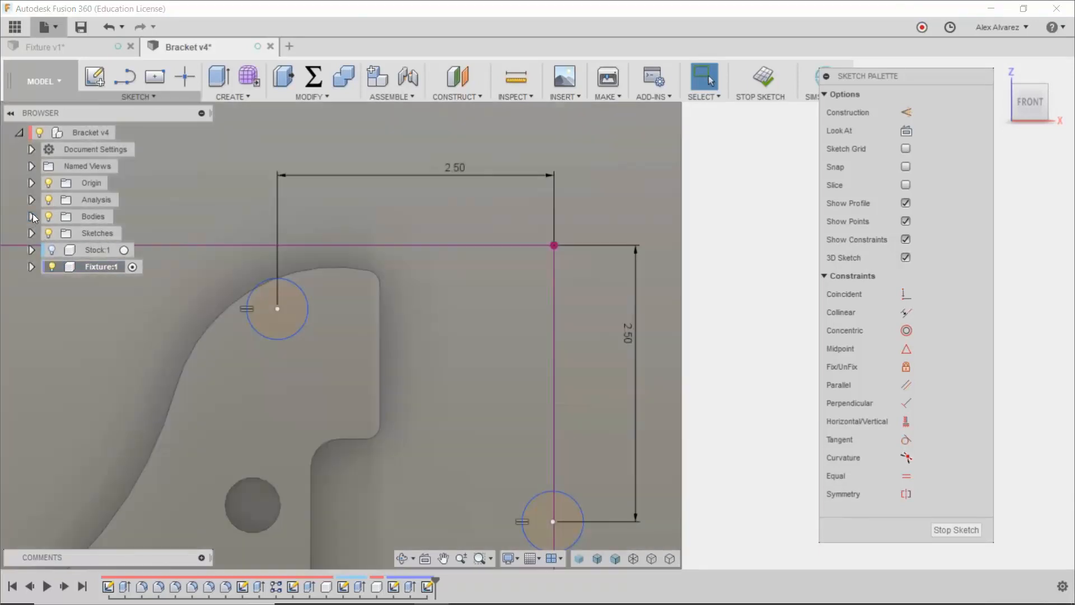
left_click(31, 216)
left_click(61, 233)
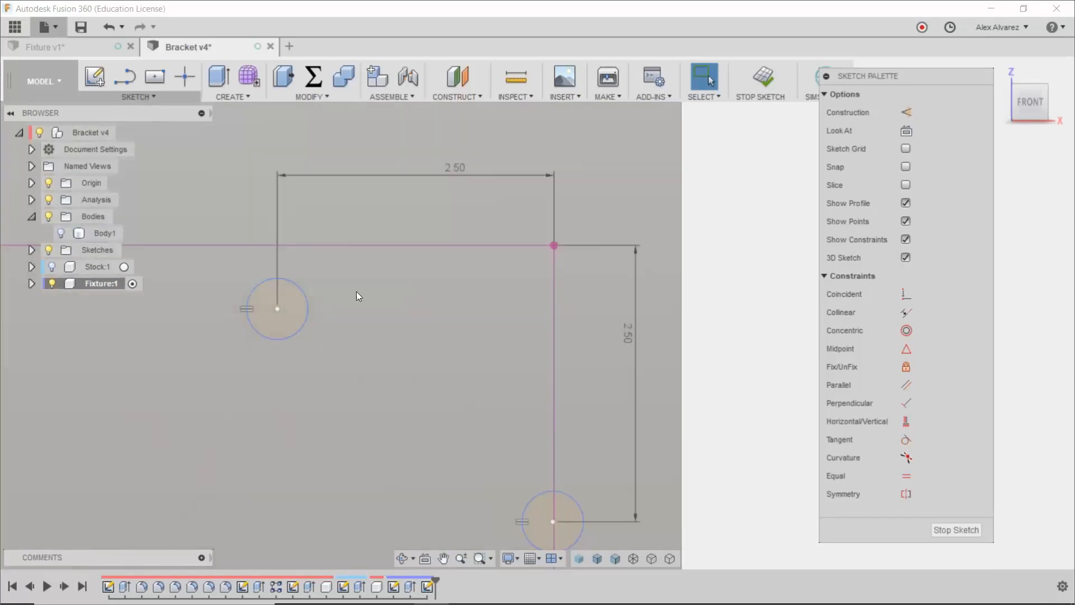
Step: Enlarge the equal circles to about 0.65 in radius and move them outward beyond the projected short and long edges
left_click_drag(301, 286, 288, 238)
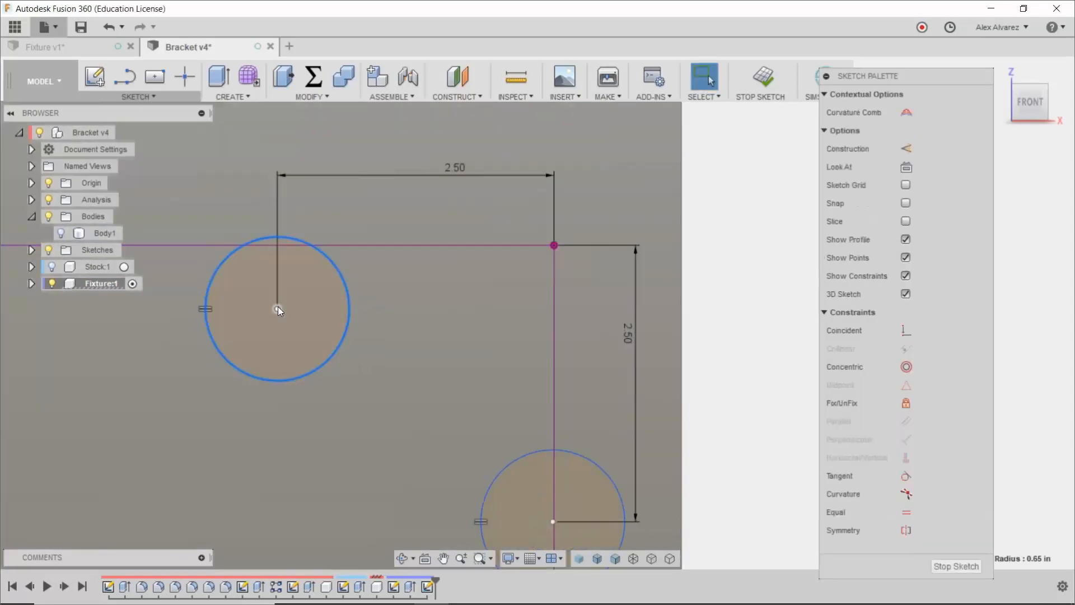
left_click_drag(277, 308, 272, 170)
scroll(405, 330, "down", 3)
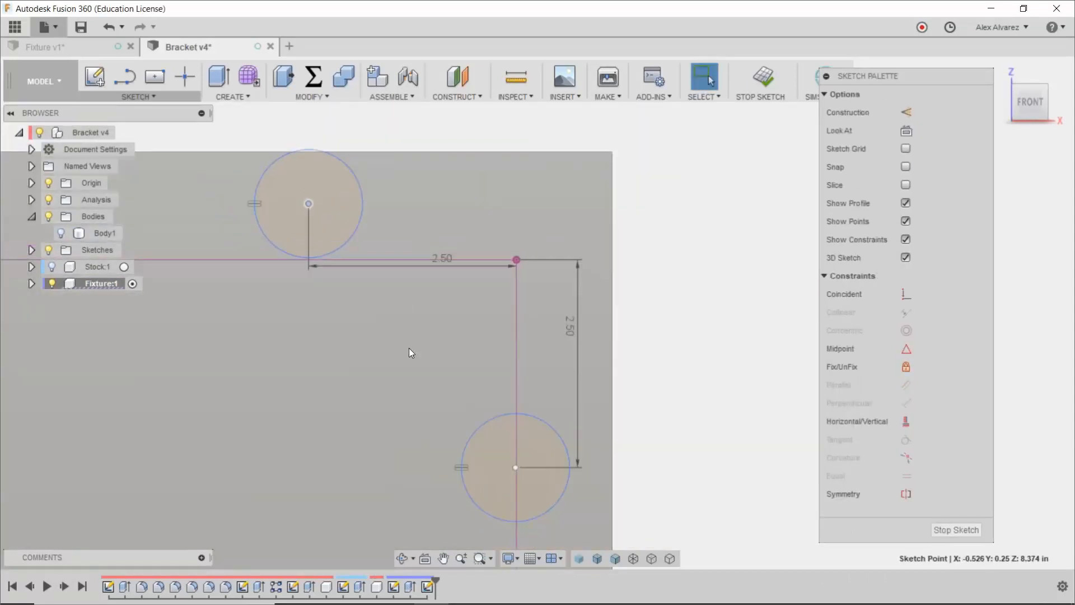
left_click_drag(497, 443, 573, 431)
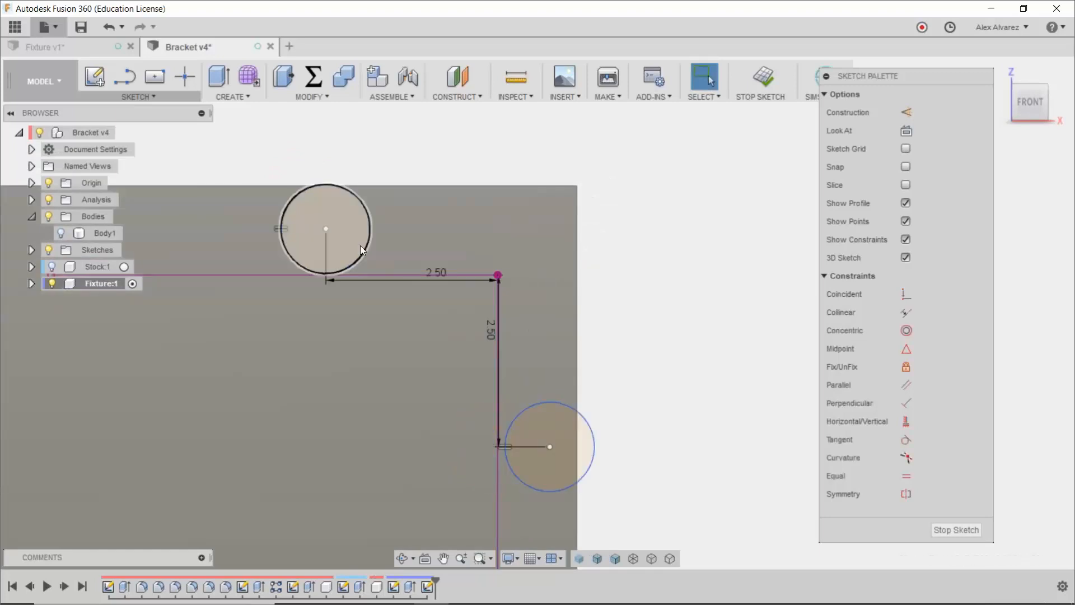
Step: Make each circle tangent to its neighbouring projected edge, one to the short edge and one to the long edge
left_click(371, 250)
left_click(373, 275)
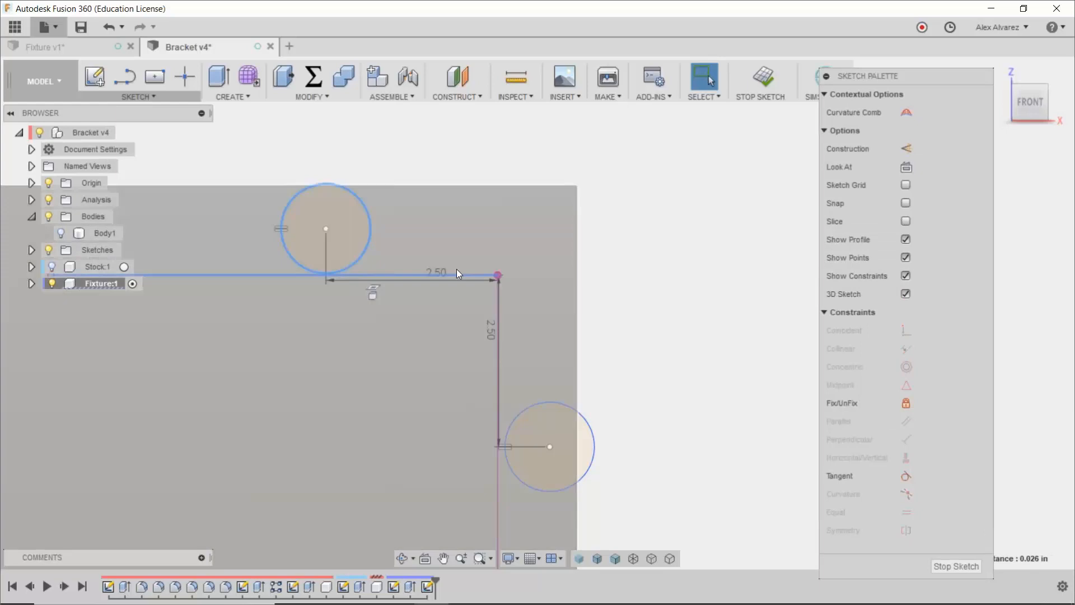
left_click(905, 477)
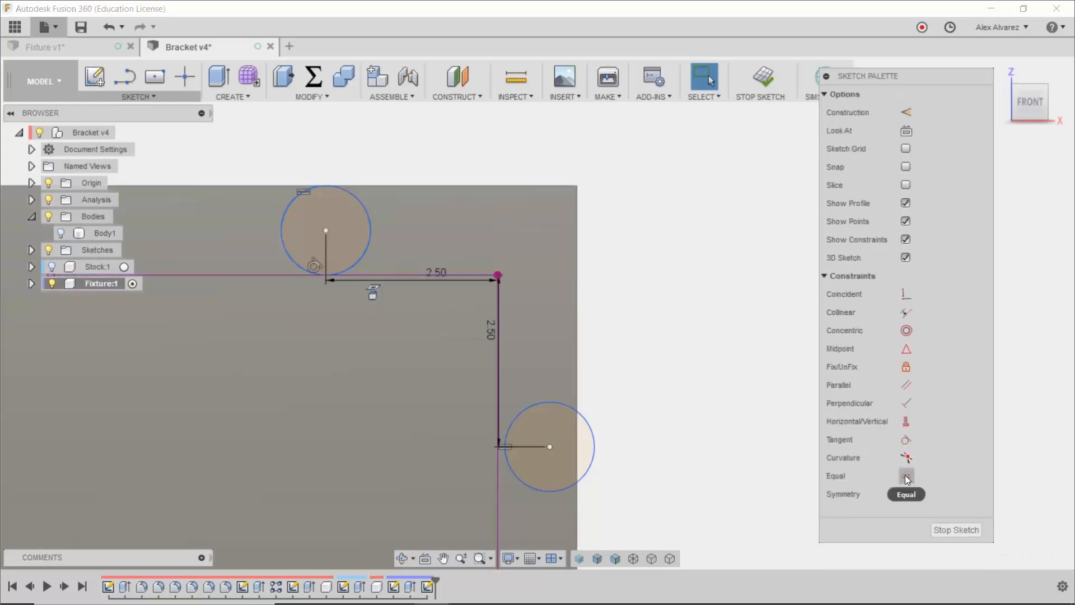
left_click(498, 476)
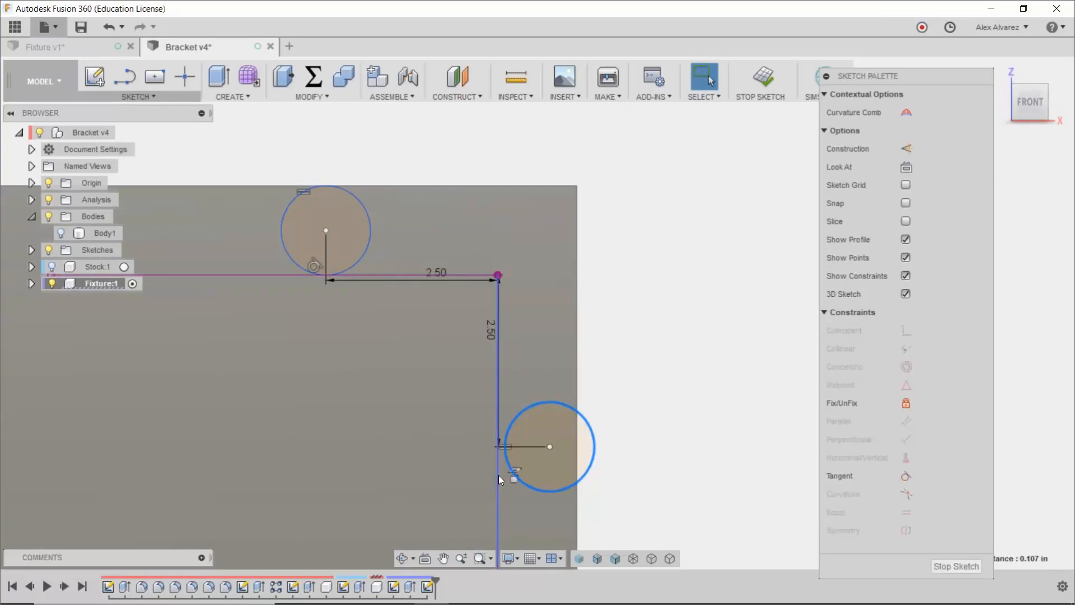
left_click(910, 477)
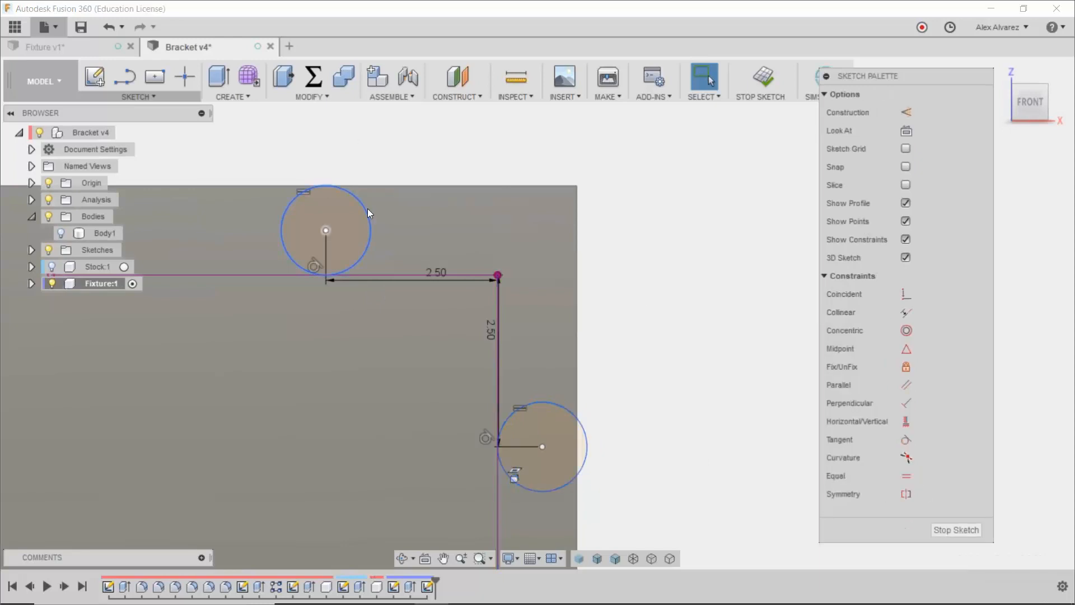
Step: Dimension the diameter of the circle on the short edge as 0.502 in
key("d")
left_click(458, 140)
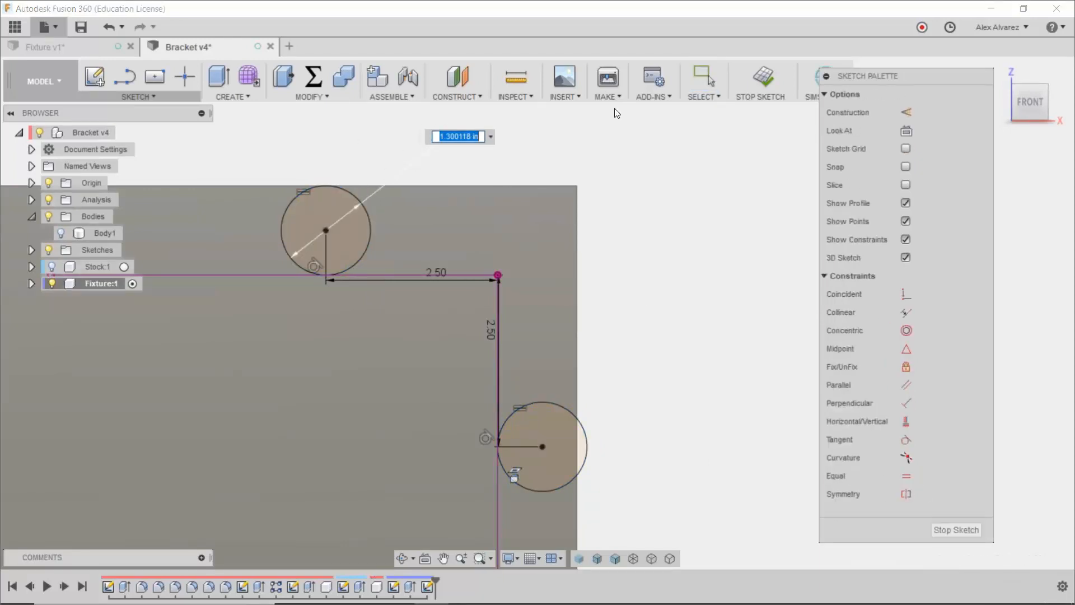
key("BackSpace")
type(".502")
key("Return")
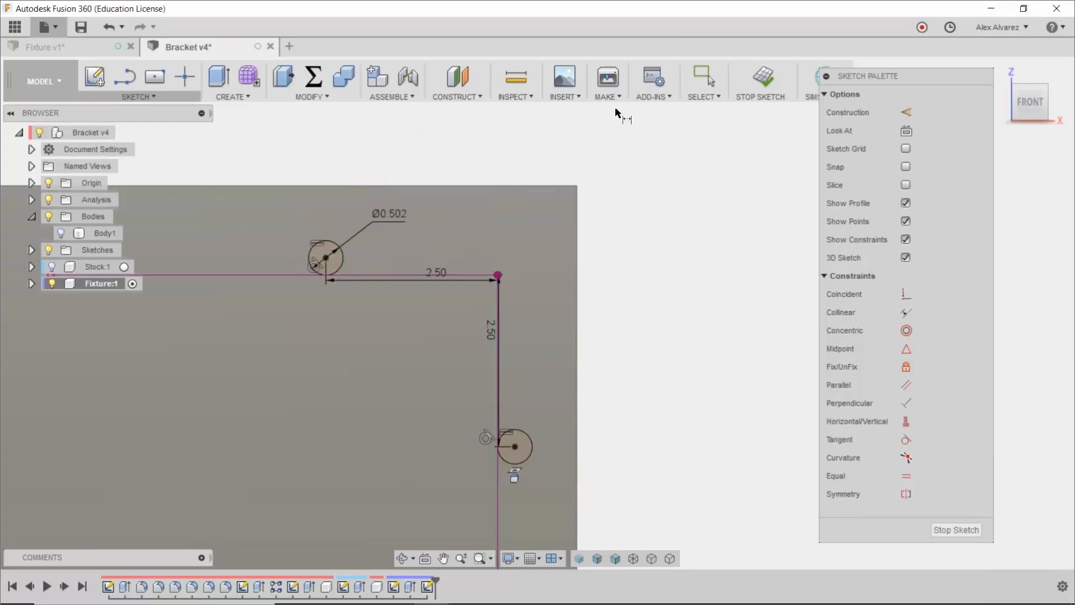
key("Escape")
scroll(690, 399, "down", 3)
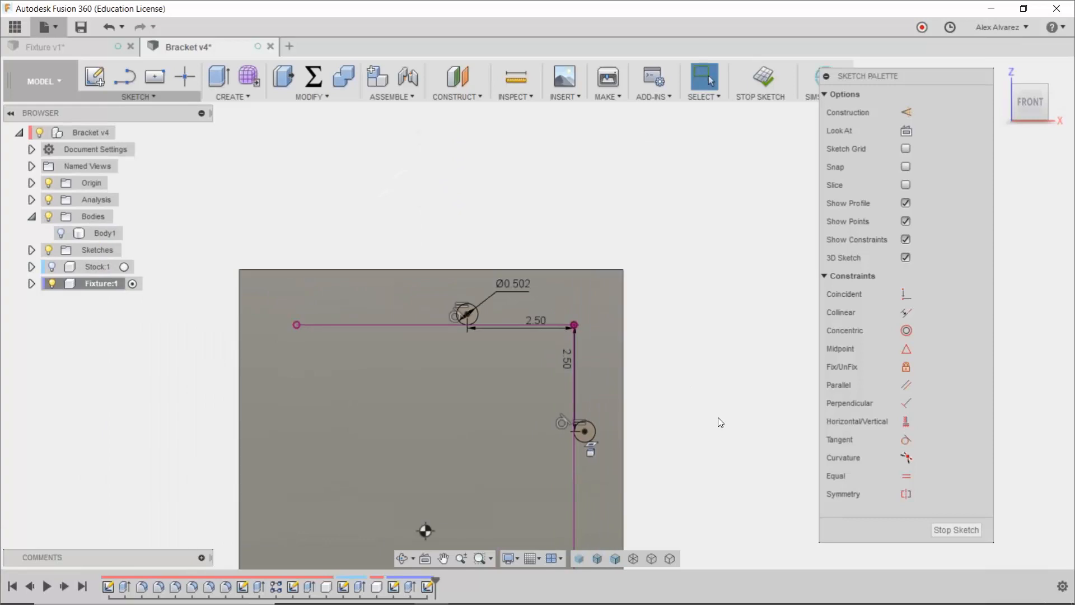
Step: Show the bracket's Body1 and the Stock component again alongside the Fixture sketch
middle_click_drag(718, 420, 701, 284)
left_click(60, 232)
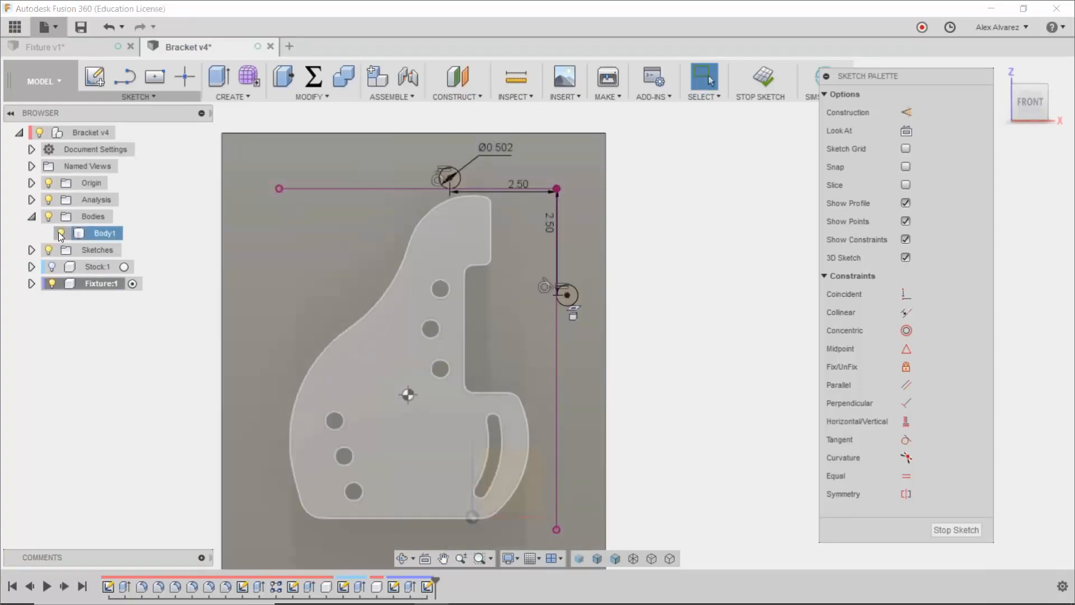
left_click(51, 266)
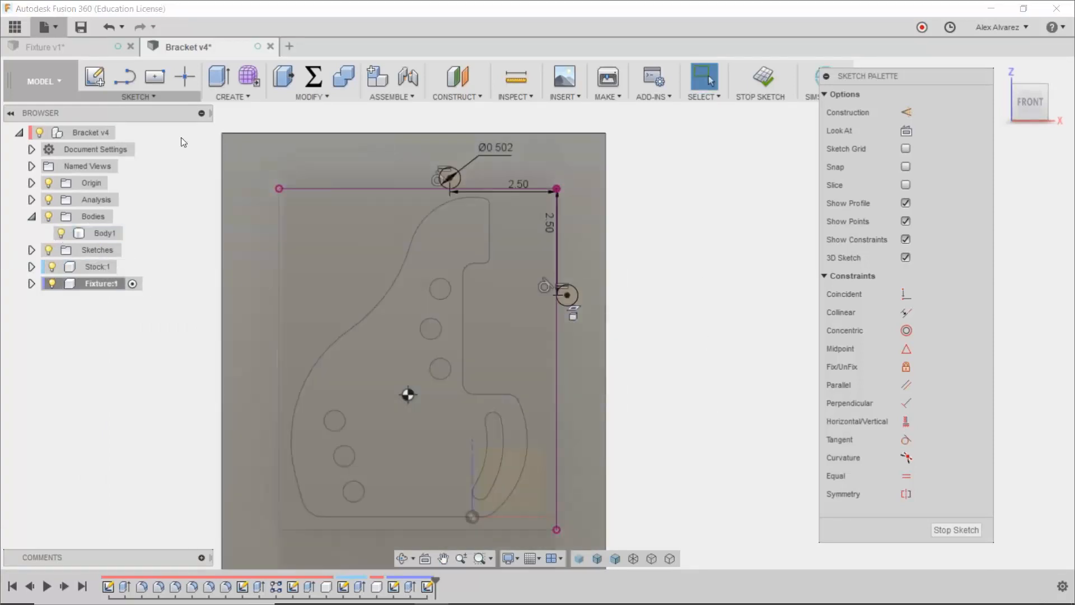
Step: Extrude both 0.502 in circles as a cut 0.875 in deep (-0.875 in) into the Fixture
key("e")
scroll(407, 126, "up", 3)
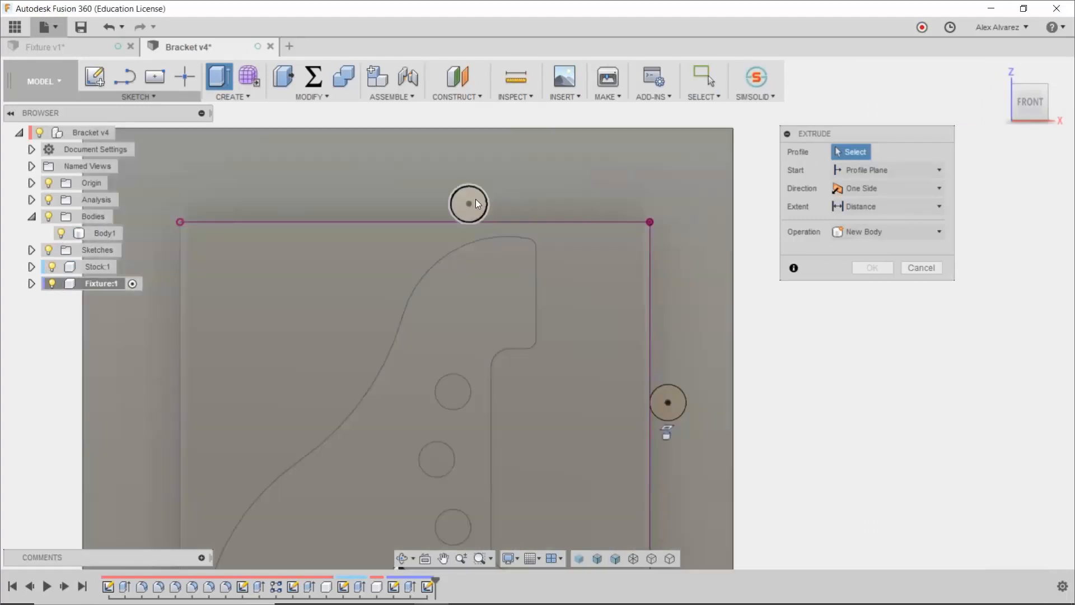
left_click(469, 202)
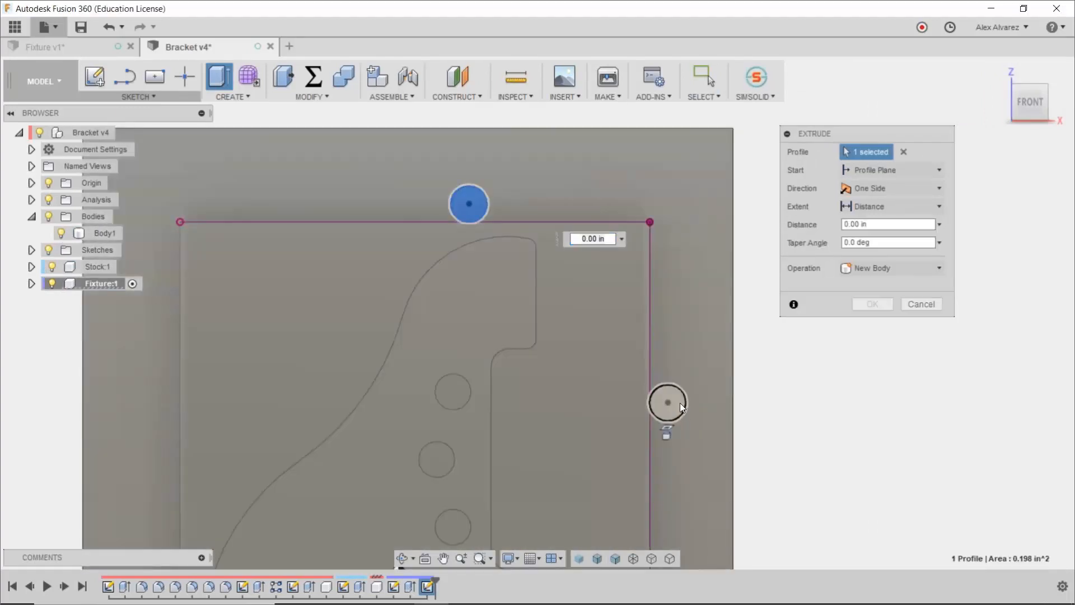
left_click(672, 402)
middle_click_drag(830, 451, 806, 280, "shift")
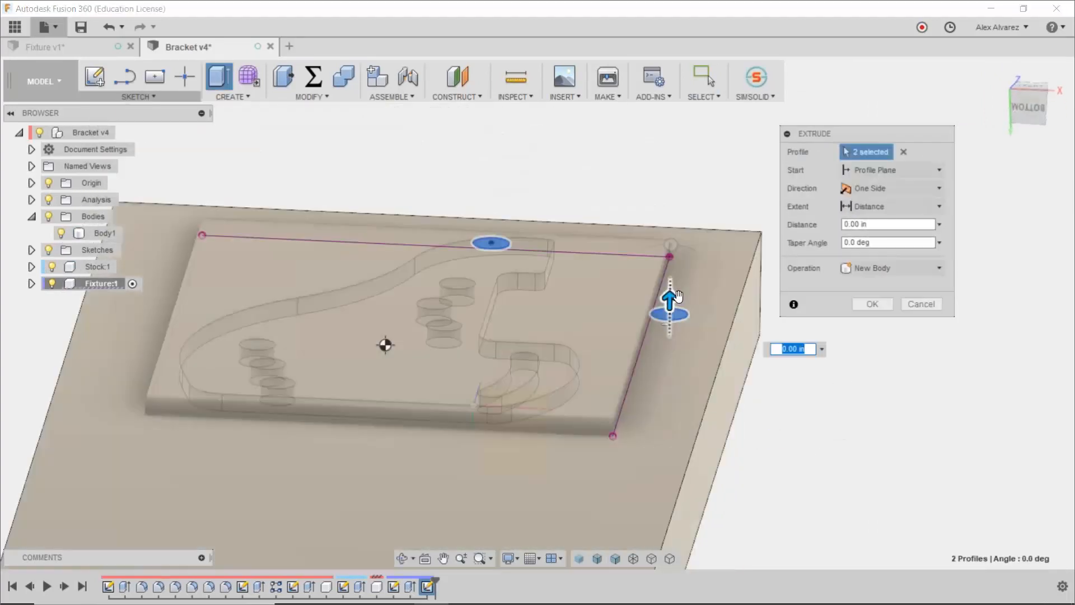
left_click_drag(673, 303, 670, 375)
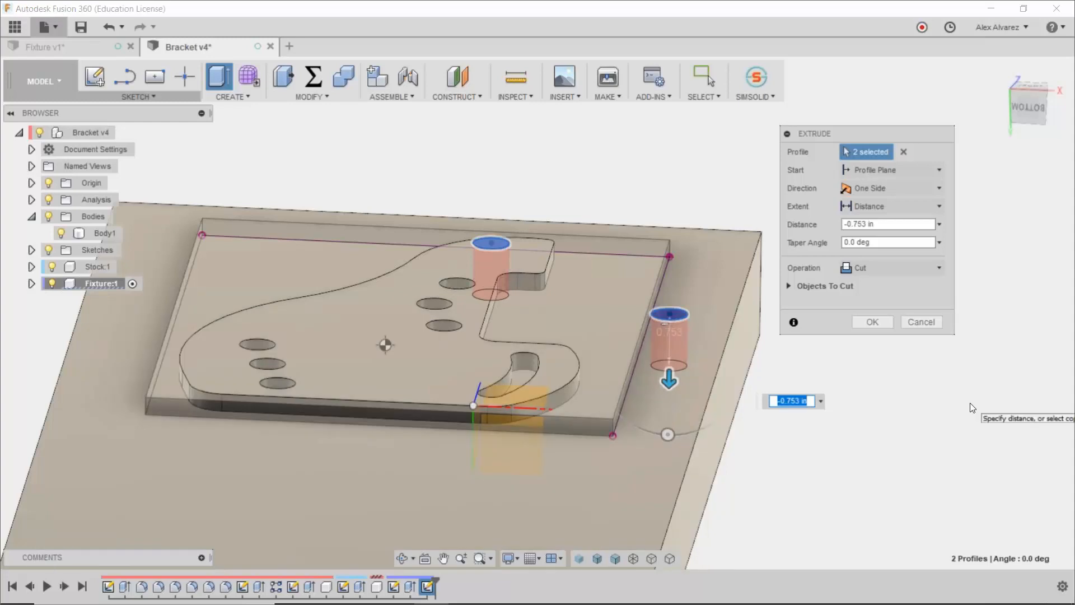
type("-")
type("1.75")
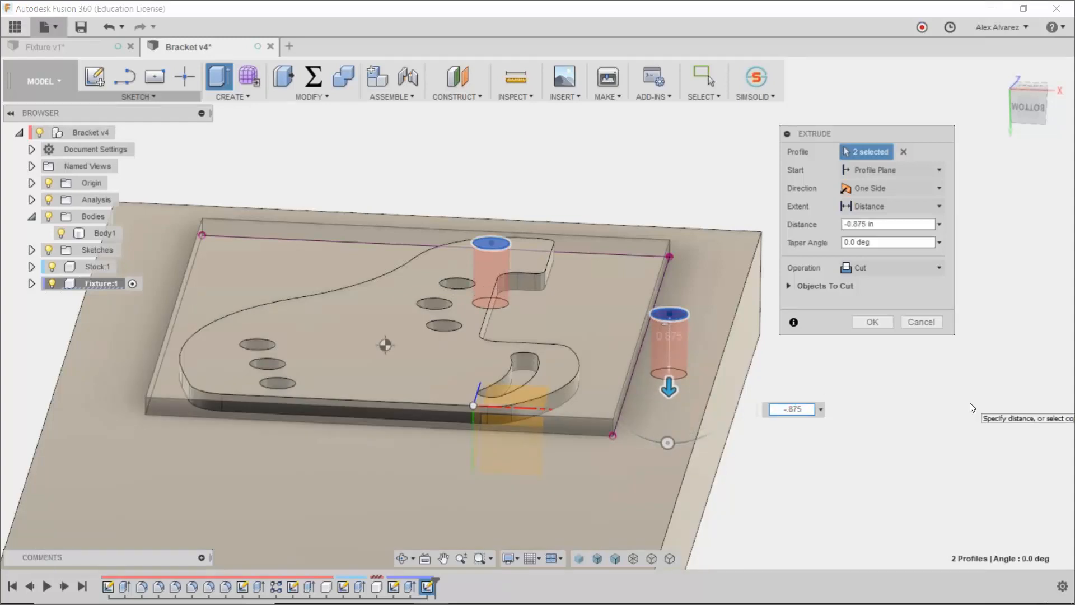
key("Return")
Step: Examine the two locating holes in the Fixture and their position against the stock from several angles
middle_click_drag(996, 300, 747, 238, "shift")
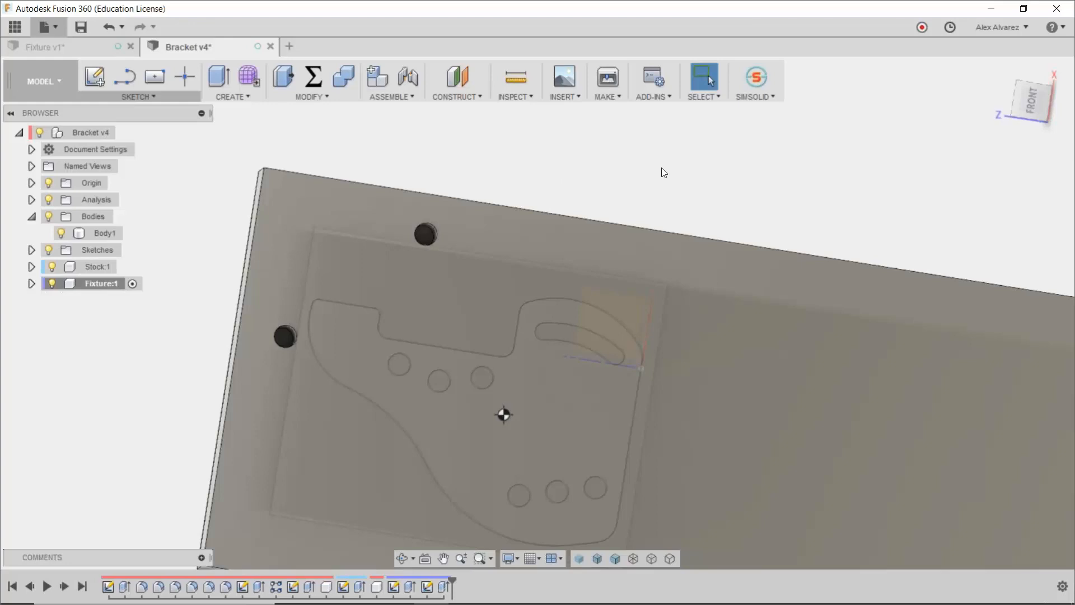
scroll(718, 157, "down", 3)
left_click_drag(718, 157, 720, 125)
key("Escape")
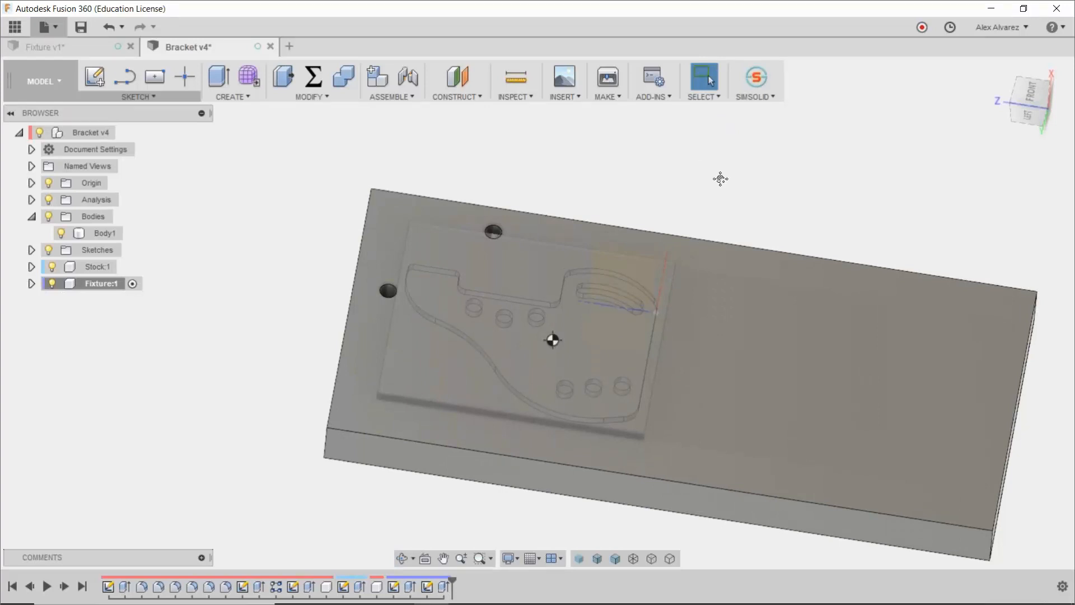
middle_click_drag(720, 179, 698, 118)
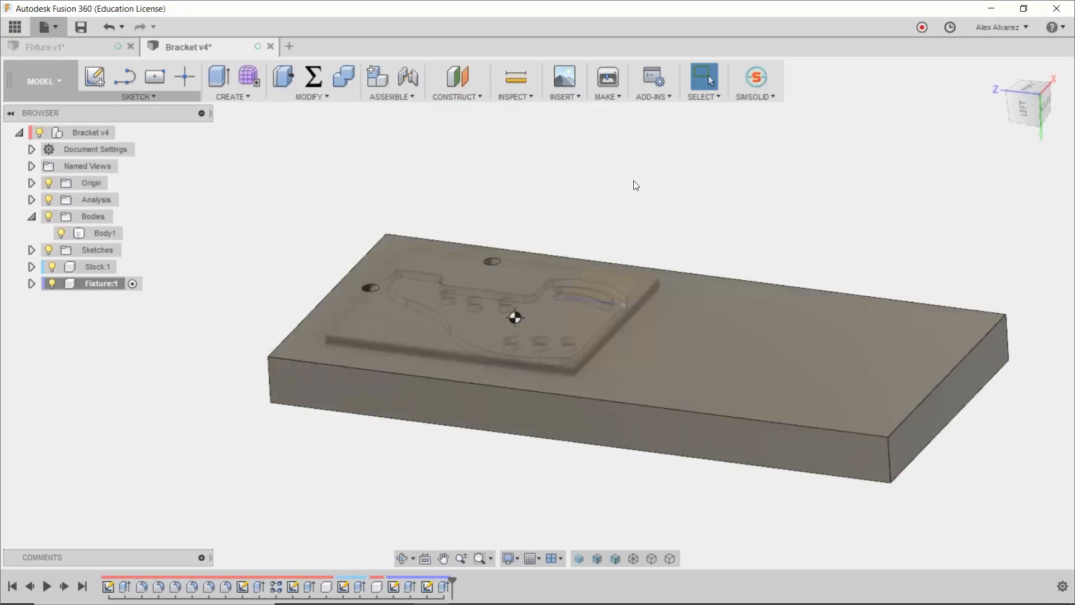
middle_click_drag(706, 173, 657, 188, "shift")
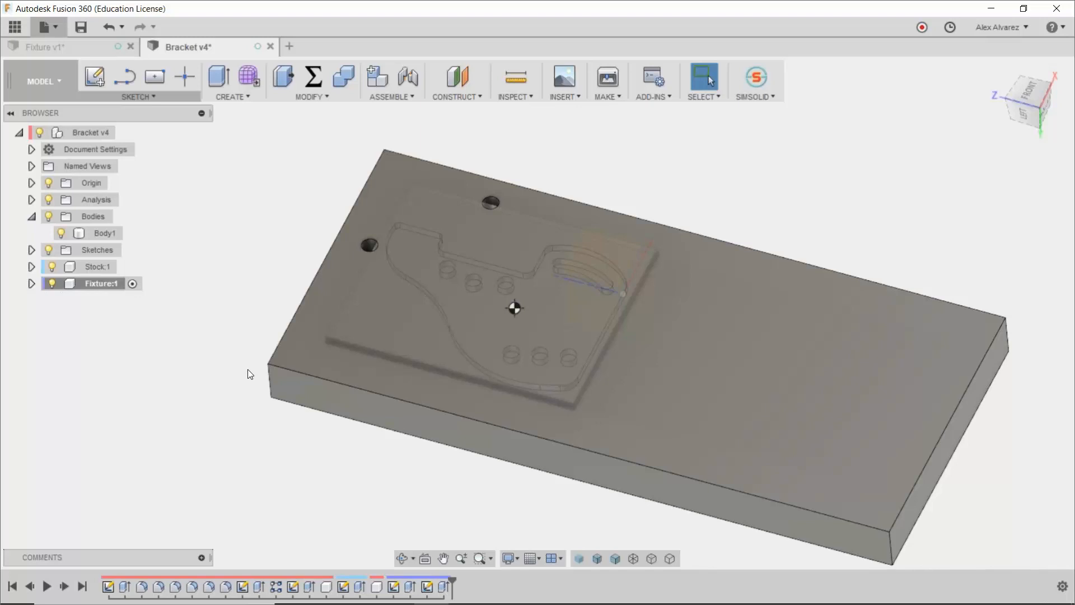
middle_click_drag(220, 378, 227, 356, "shift")
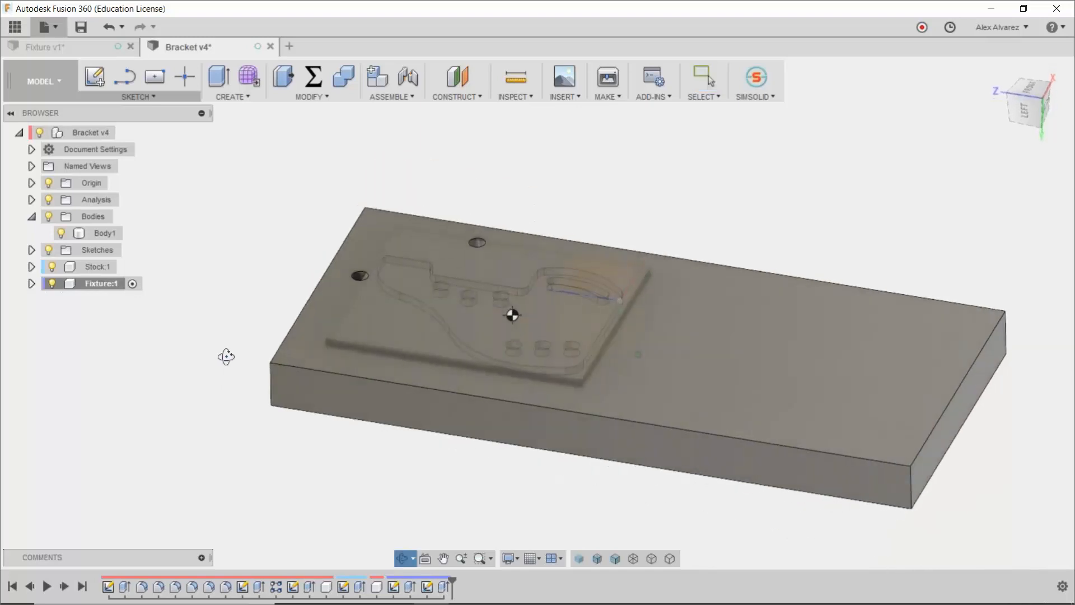
Step: Open the Mitee-Bite INCH folder under Workholding in the CAM Samples project
left_click(8, 31)
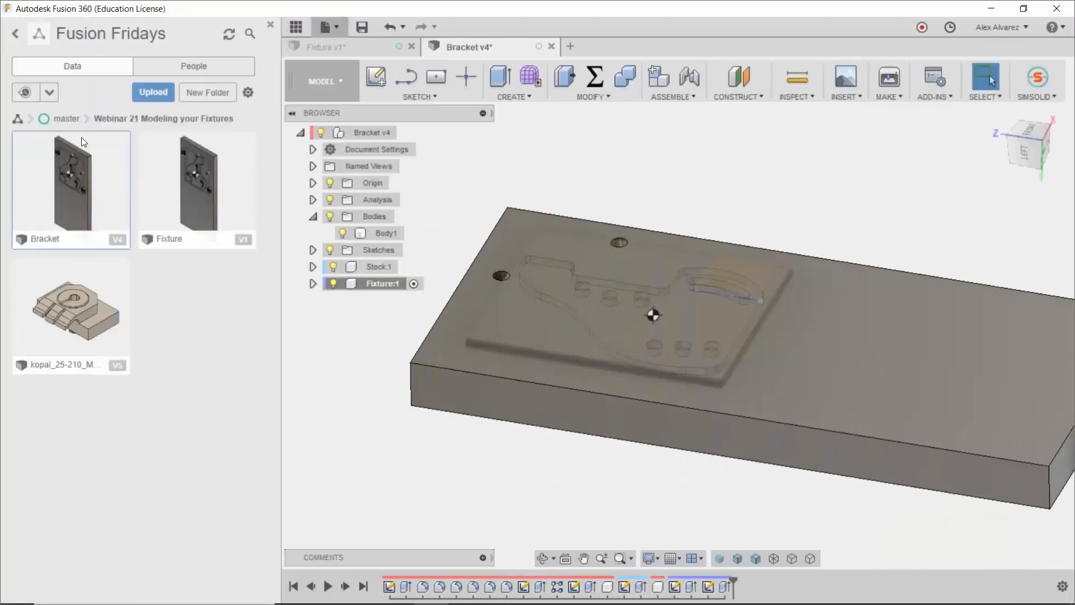
left_click(18, 32)
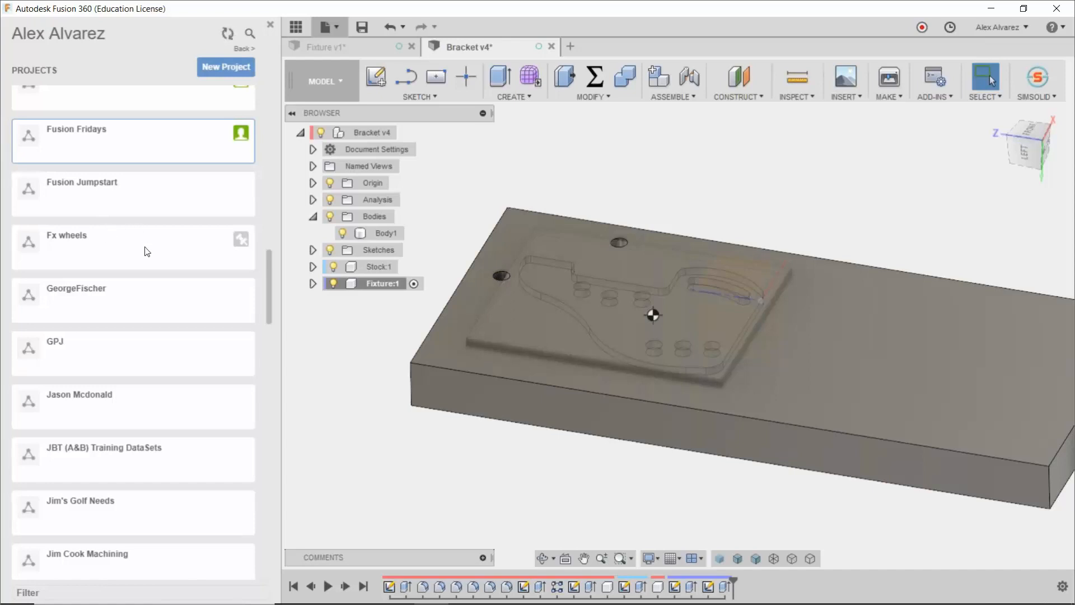
scroll(147, 250, "down", 5)
scroll(158, 237, "down", 19)
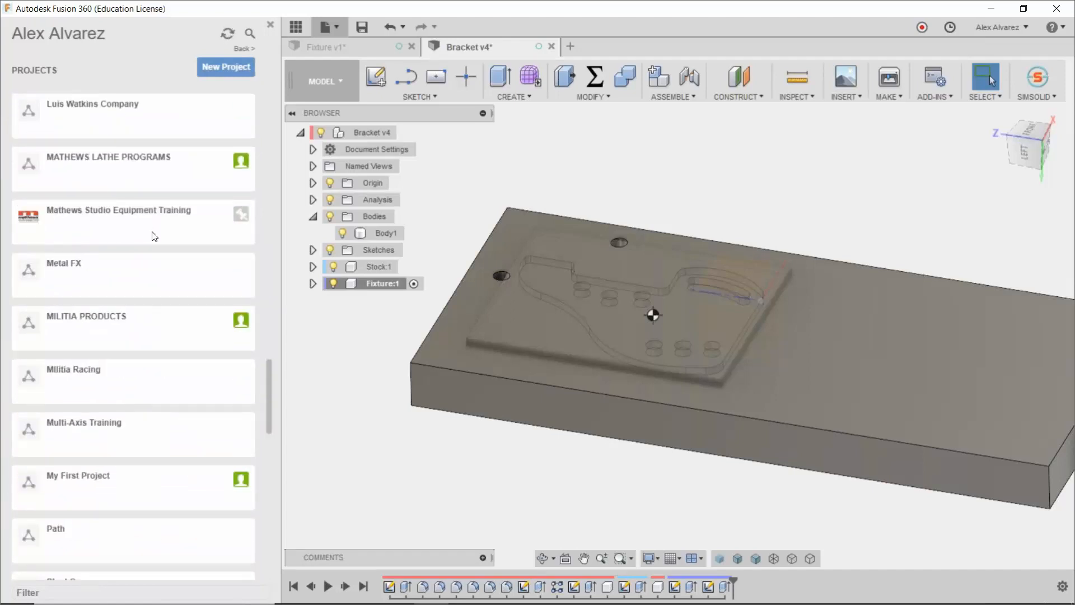
scroll(154, 243, "down", 10)
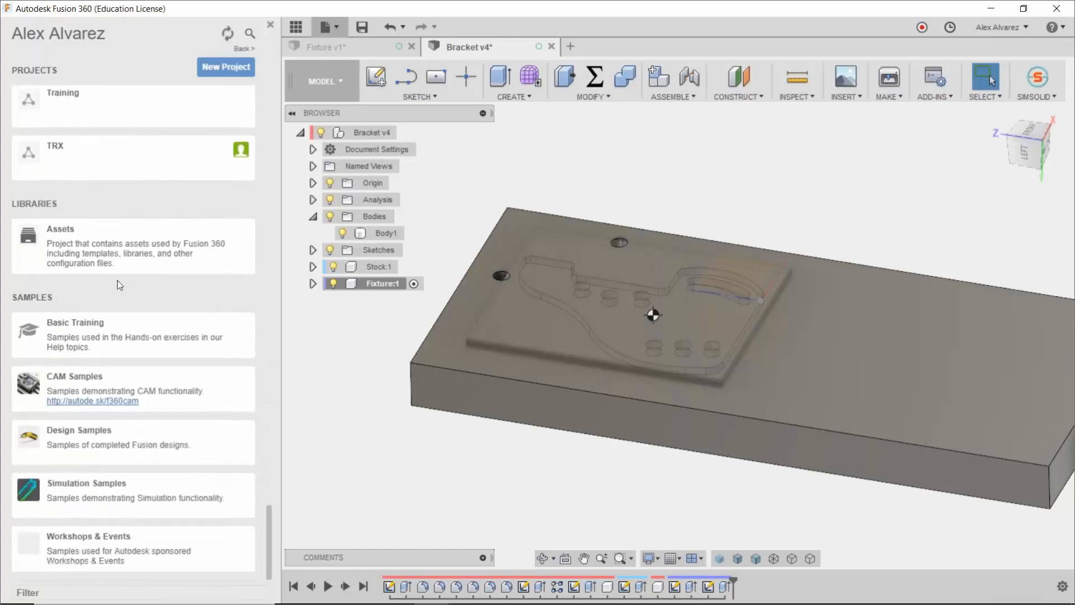
left_click(113, 384)
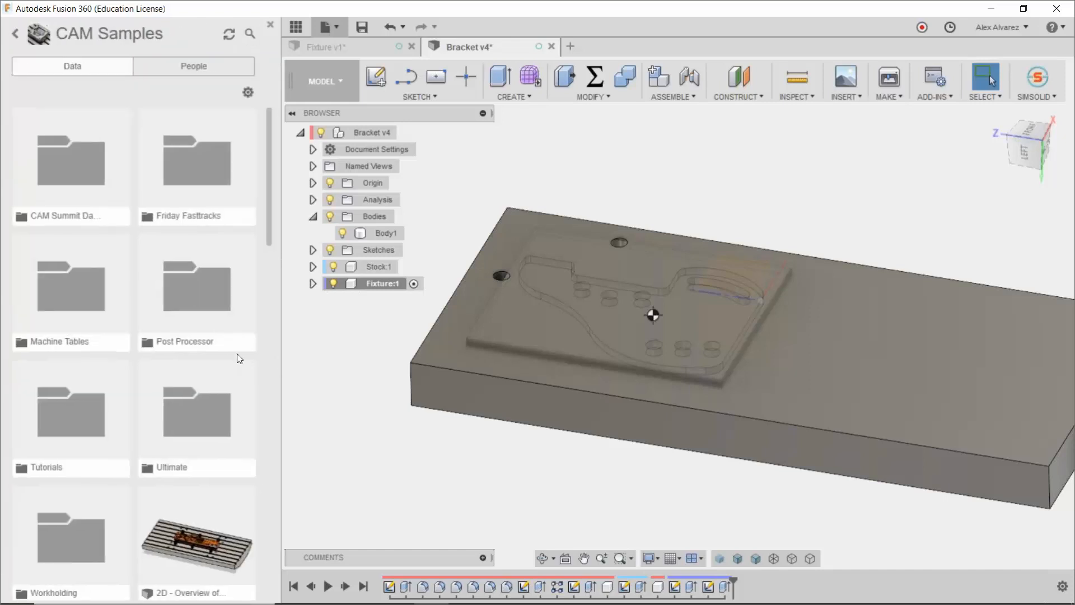
scroll(215, 321, "down", 1)
scroll(175, 302, "down", 1)
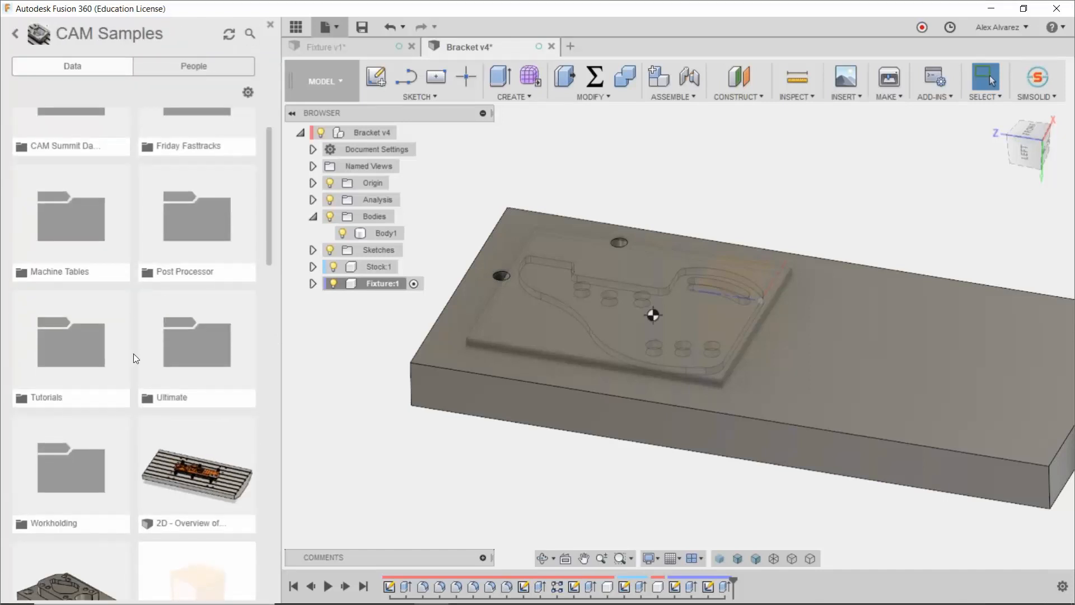
left_click(67, 468)
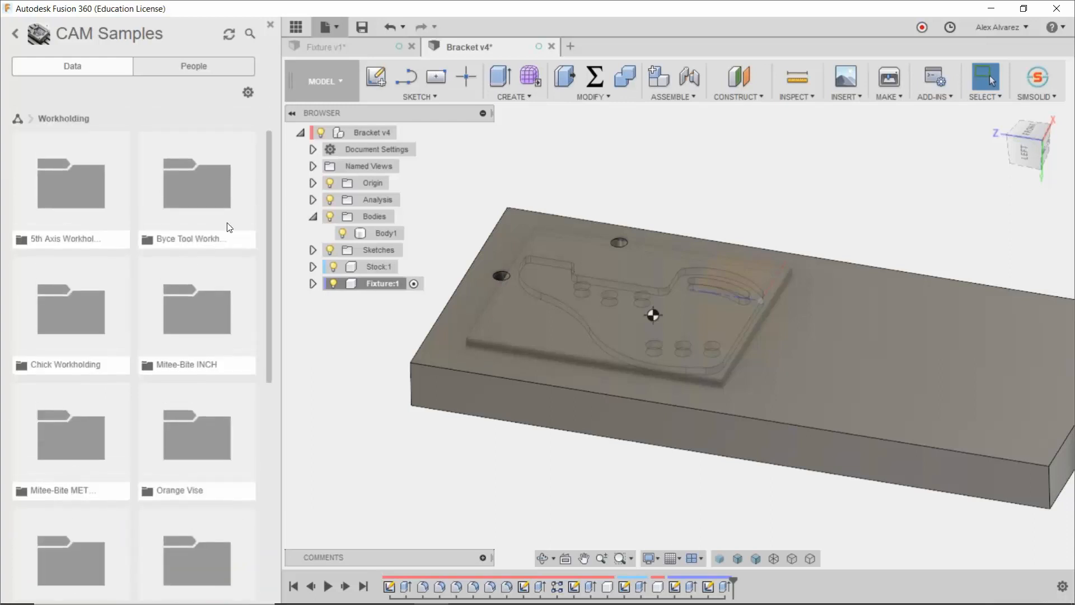
left_click(193, 318)
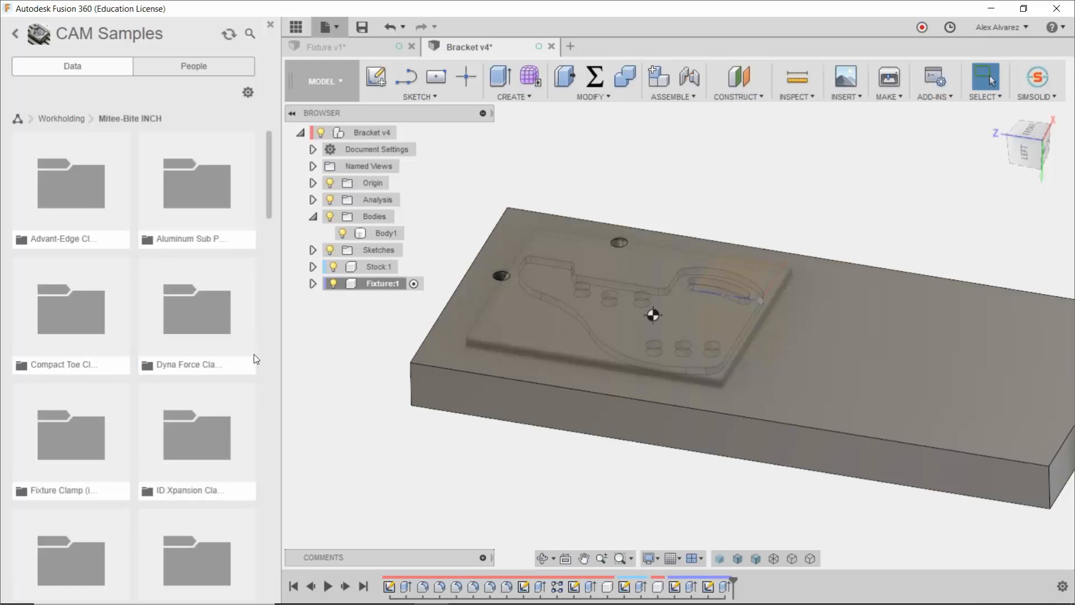
Step: Browse the Mitee-Bite INCH clamp and locating component folders
scroll(251, 353, "down", 1)
scroll(251, 354, "down", 8)
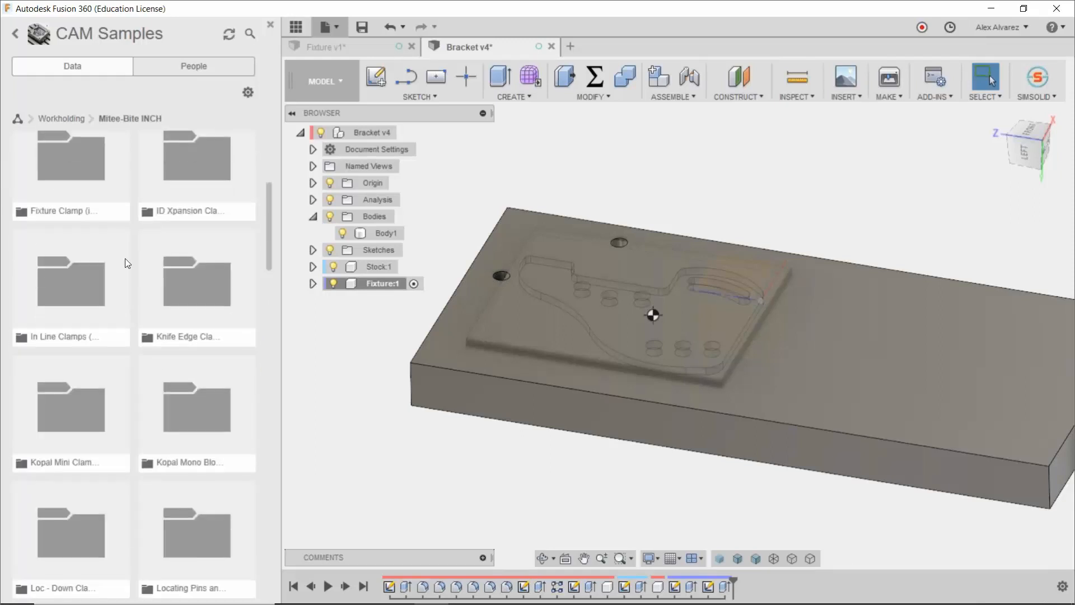
scroll(73, 390, "down", 9)
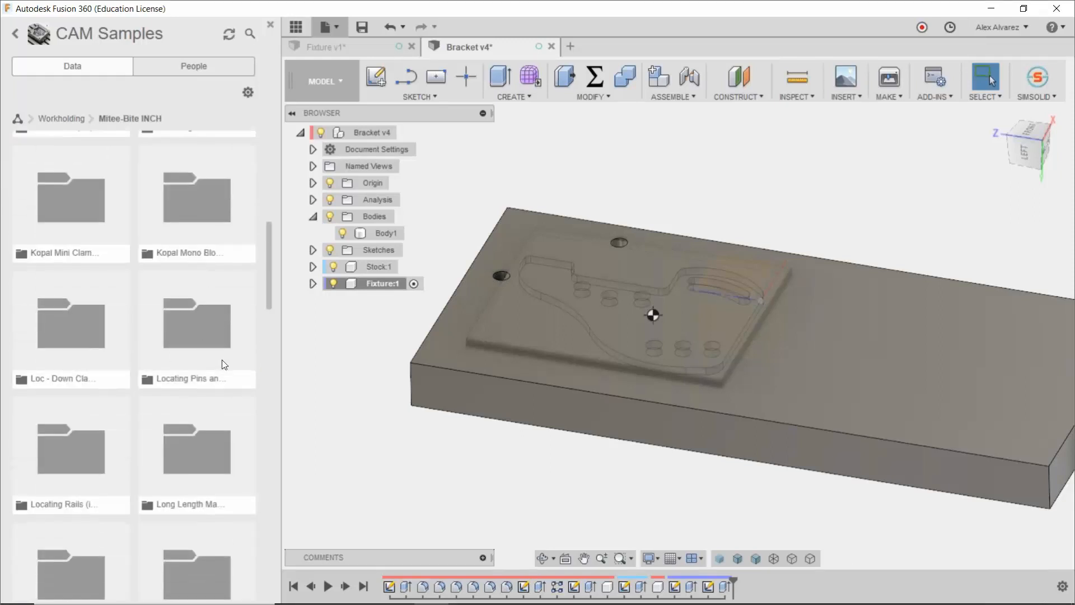
scroll(196, 358, "down", 6)
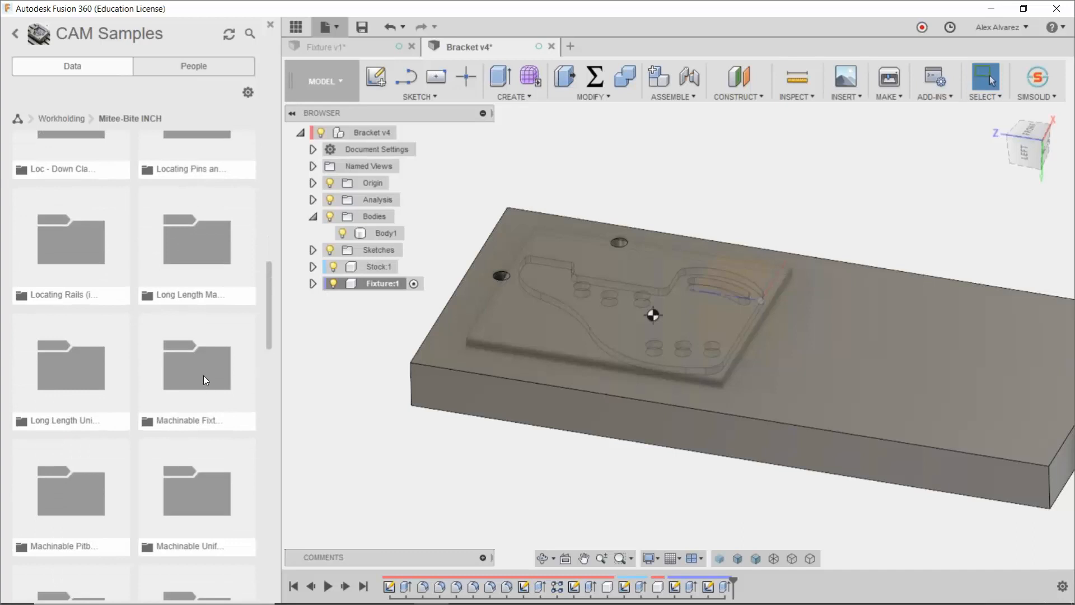
scroll(202, 336, "down", 4)
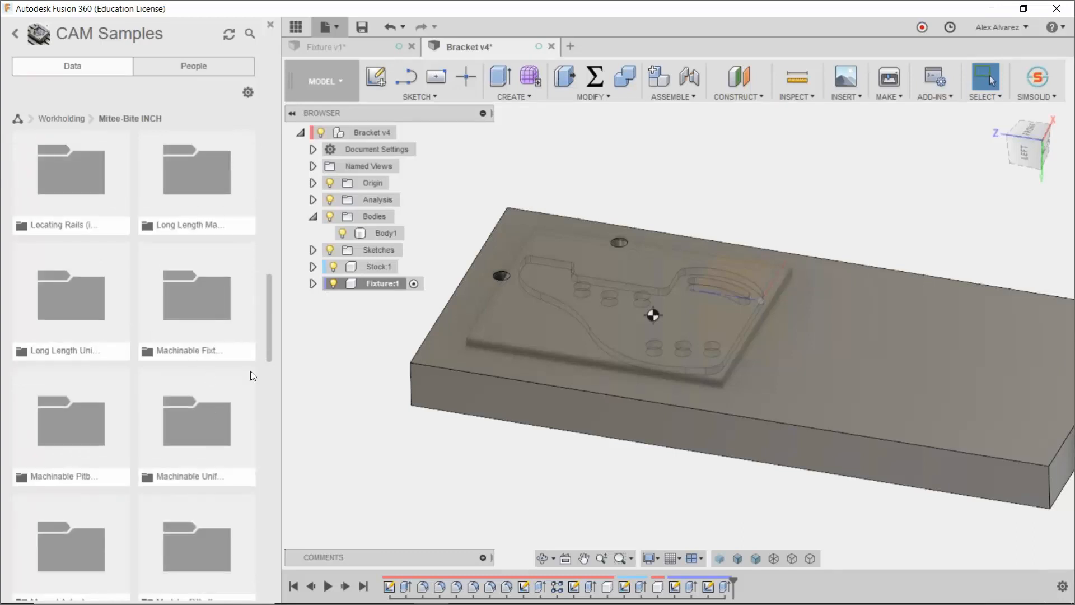
scroll(254, 380, "down", 3)
scroll(264, 400, "down", 15)
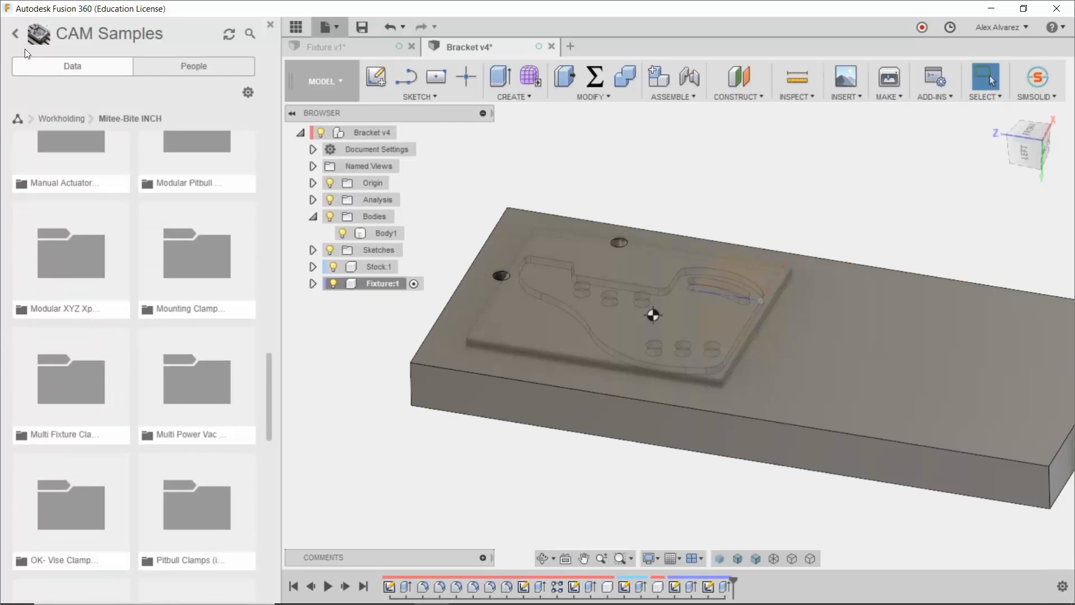
Step: Return to the Fusion Fridays project and open the Webinar 21 Modeling your Fixtures folder
left_click(15, 35)
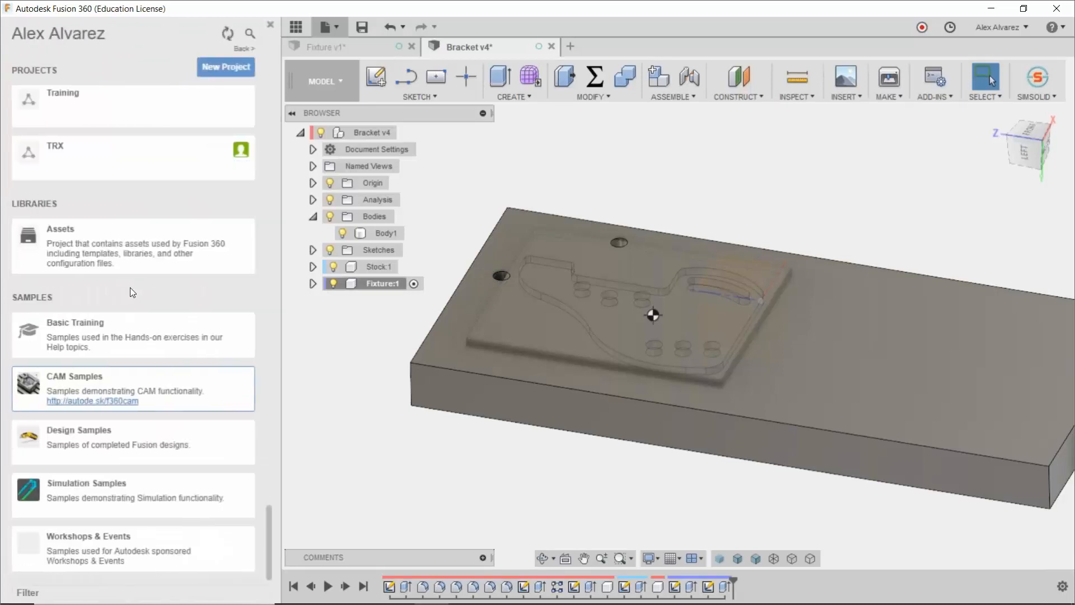
scroll(131, 296, "up", 10)
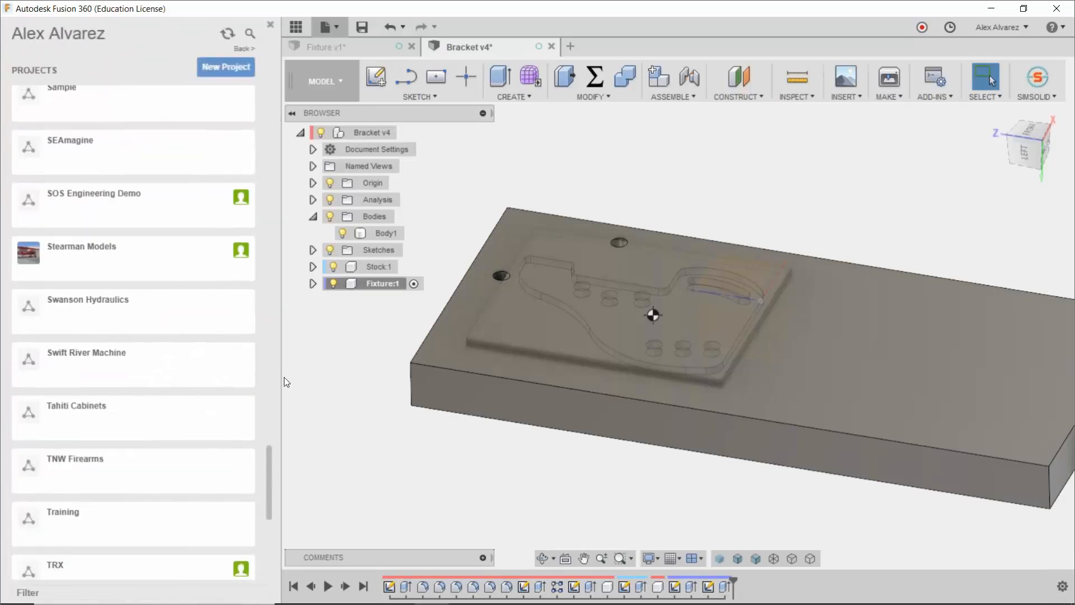
scroll(149, 317, "up", 10)
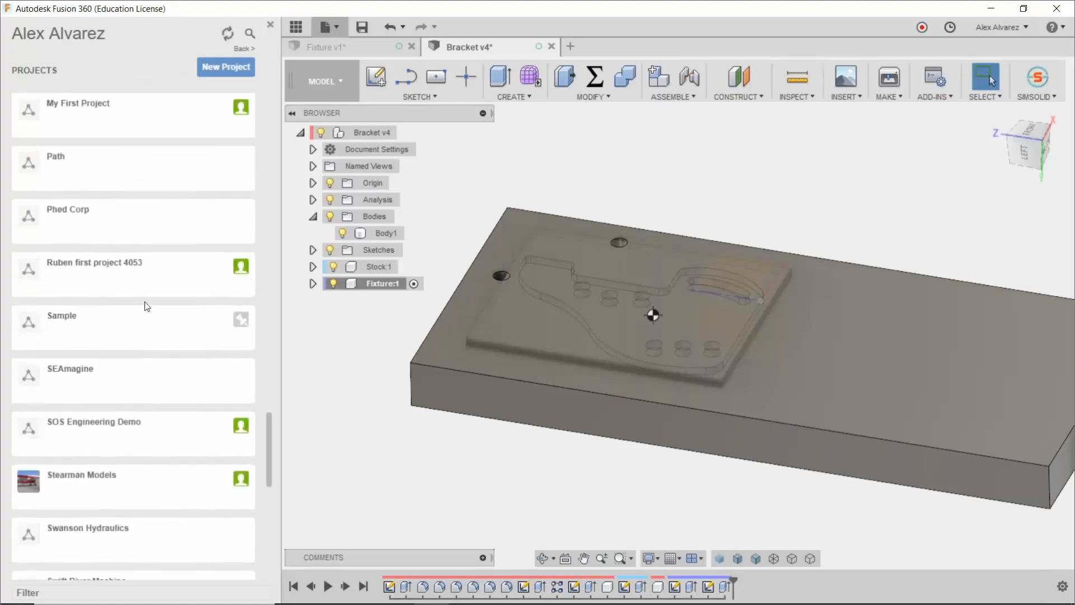
scroll(144, 289, "up", 12)
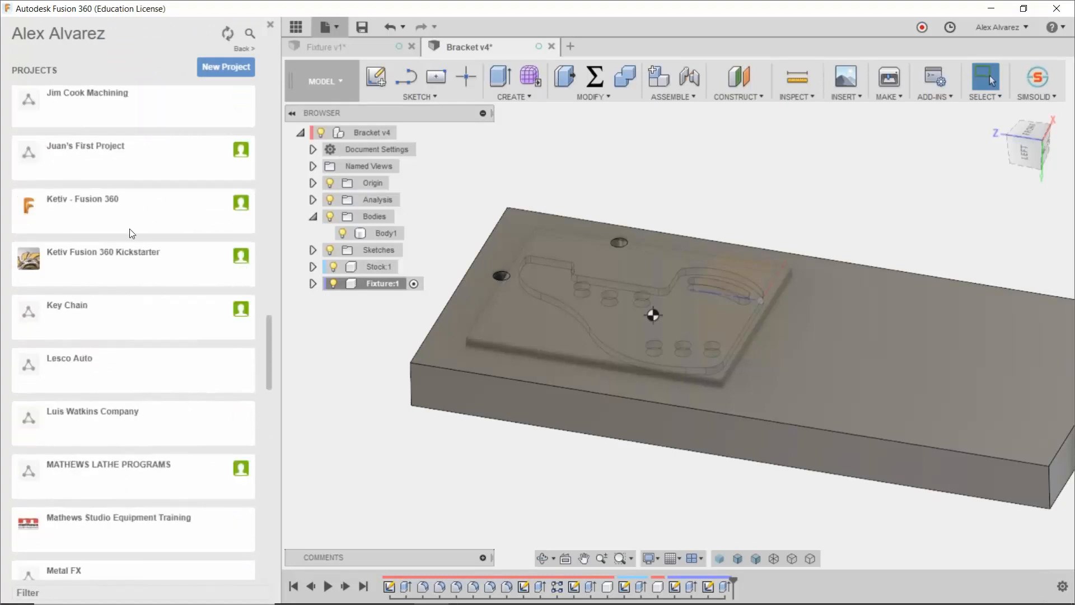
scroll(131, 214, "up", 12)
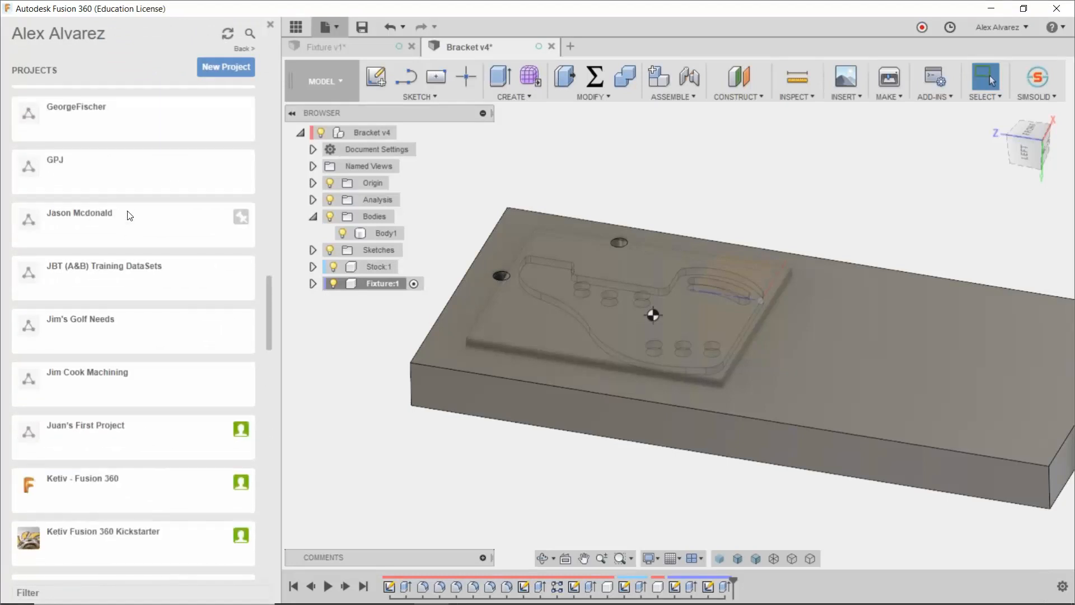
left_click(127, 186)
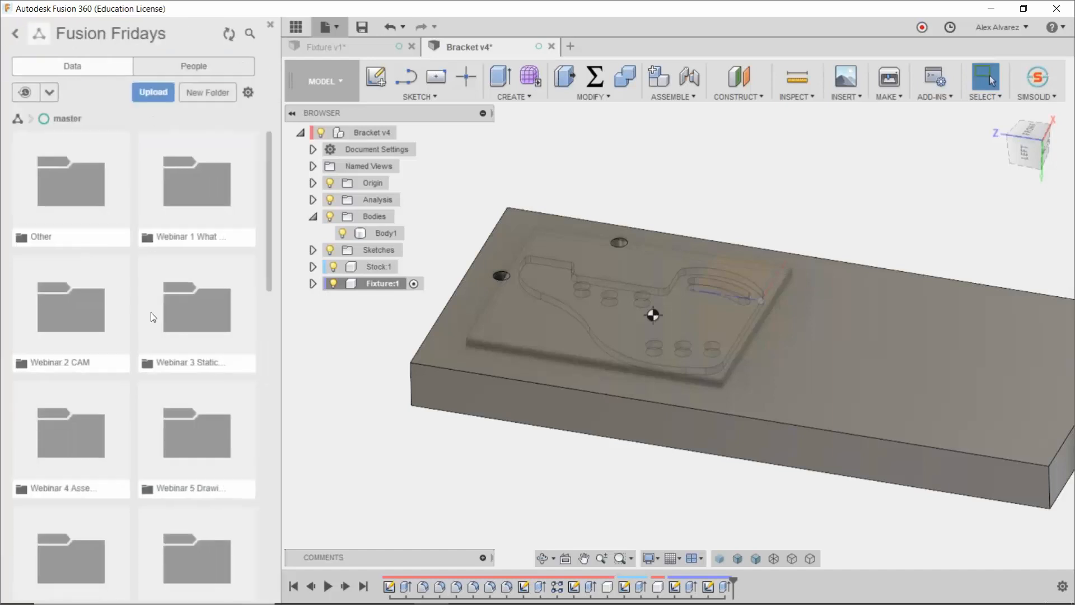
scroll(151, 322, "down", 10)
scroll(150, 330, "down", 6)
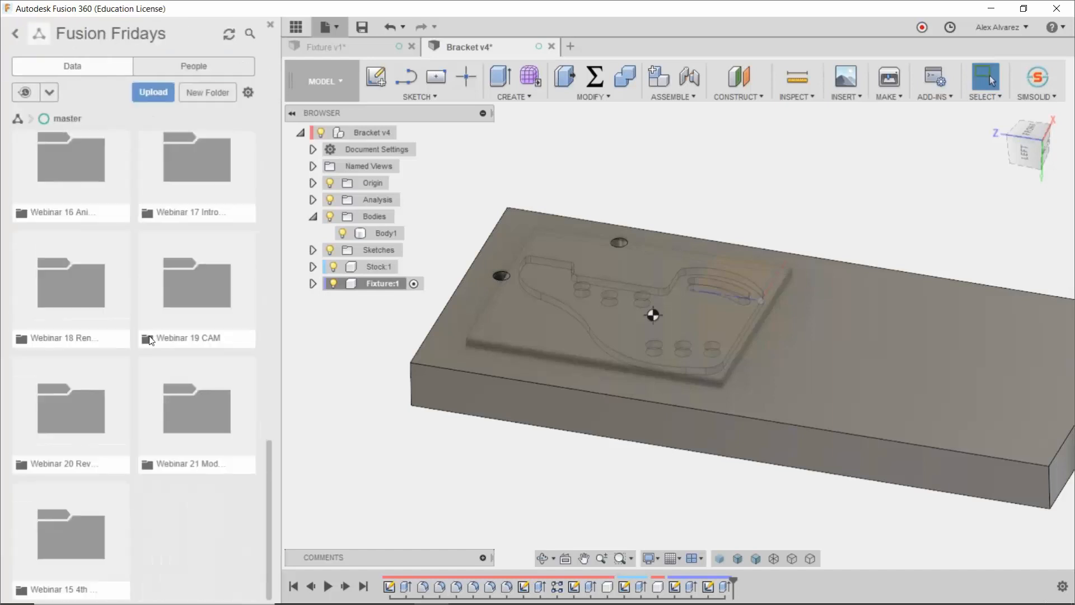
double_click(183, 421)
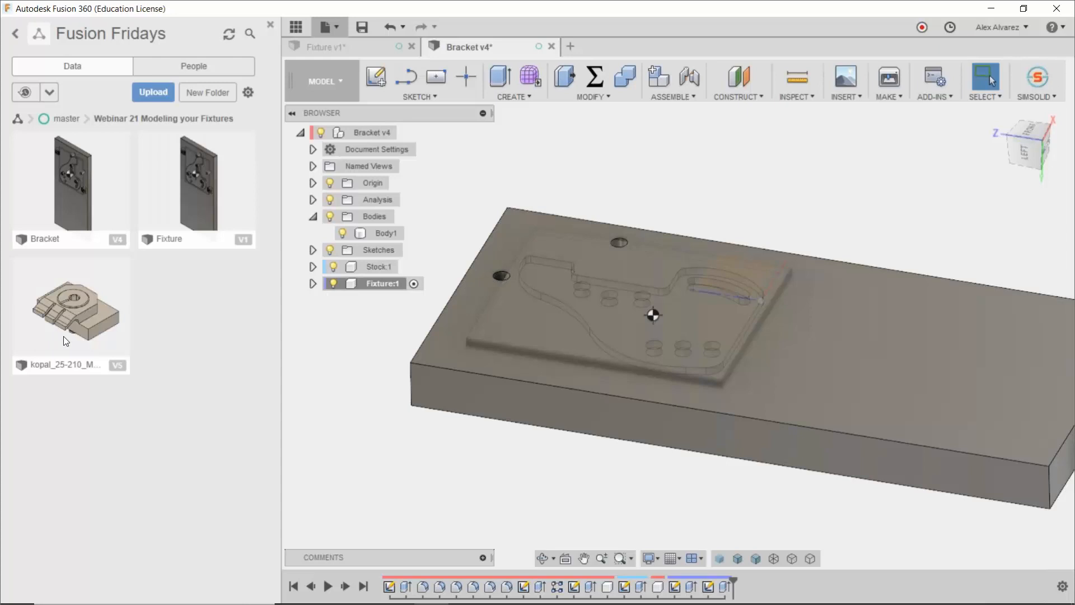
Step: Start a sketch on the Fixture's large face and draw a circle about 0.38 in wide between the stock's left side and the Fixture edge
middle_click_drag(319, 481, 340, 474, "shift")
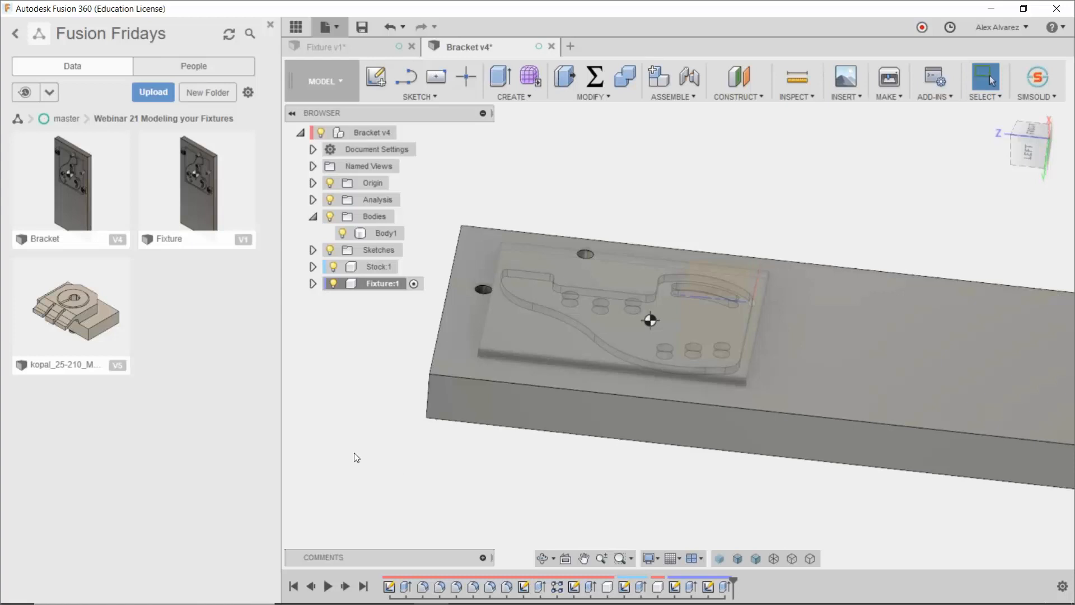
left_click(1029, 130)
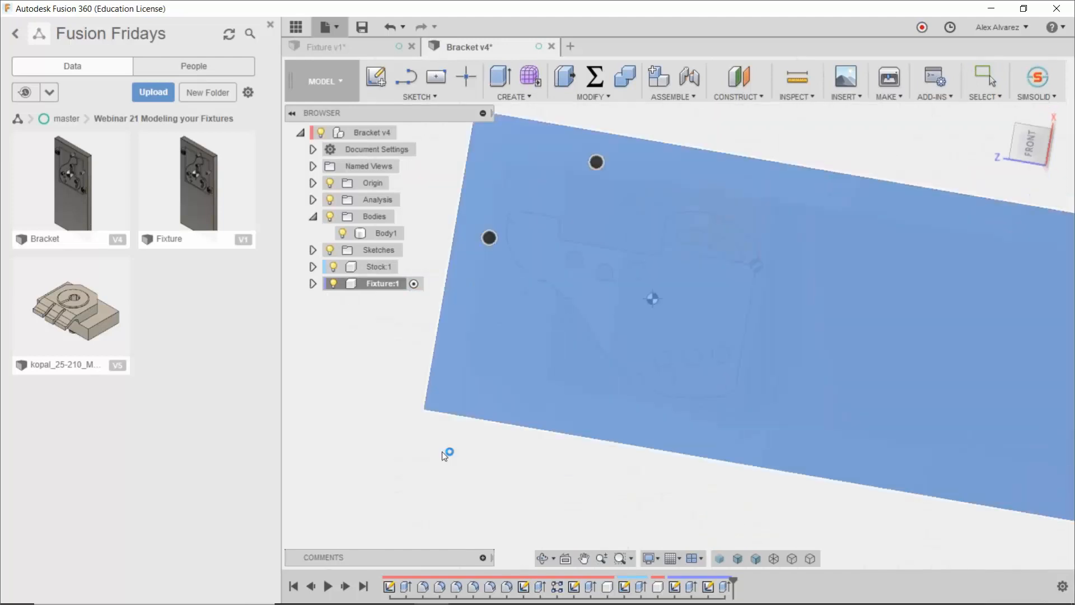
left_click(445, 451)
middle_click_drag(601, 414, 516, 290)
scroll(537, 258, "up", 2)
middle_click_drag(590, 269, 502, 264)
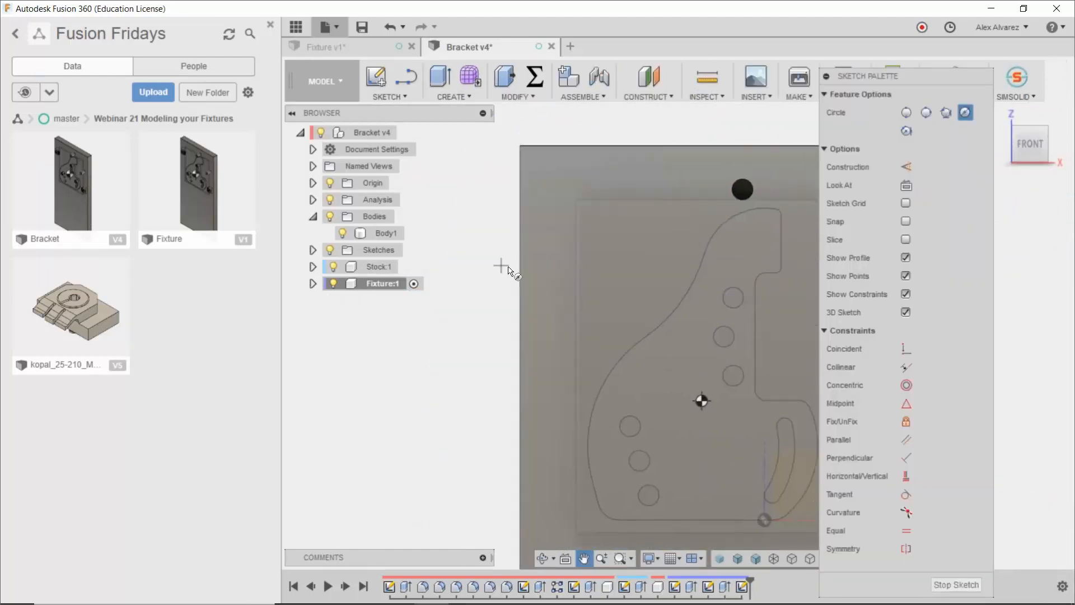
scroll(548, 234, "up", 3)
scroll(552, 235, "up", 2)
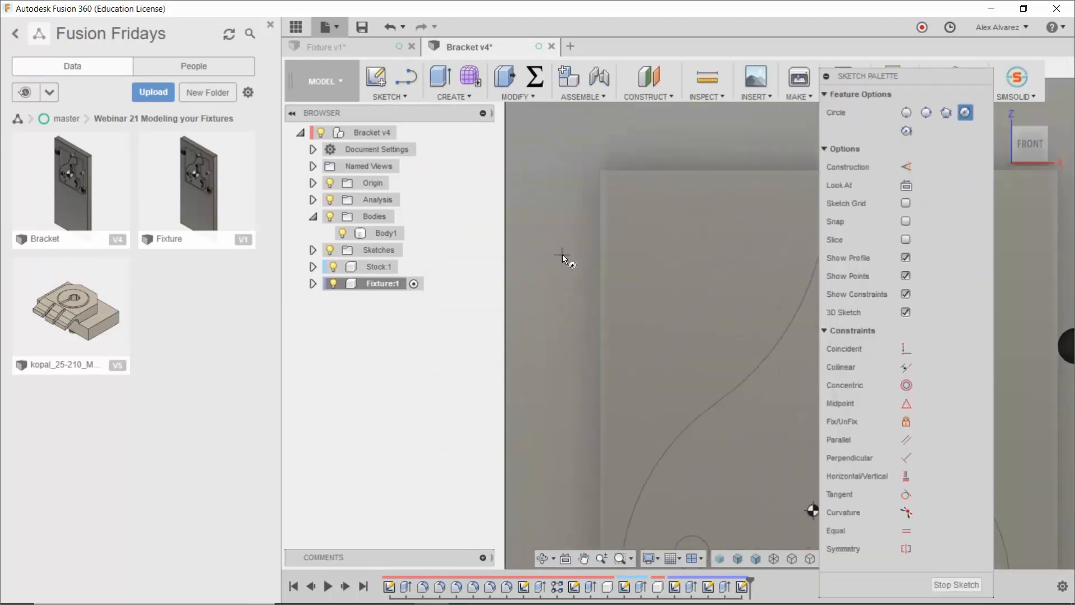
left_click(562, 254)
left_click(567, 267)
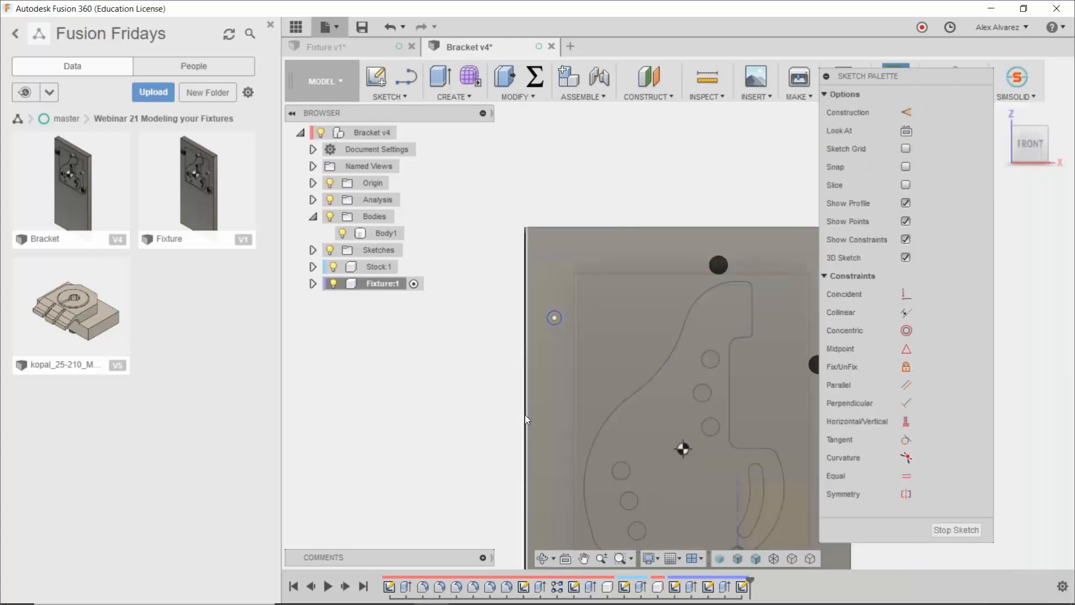
Step: Draw a second small circle on the opposite side of the stock, near the stock's lower corner, and end the circle command
scroll(666, 420, "up", 4)
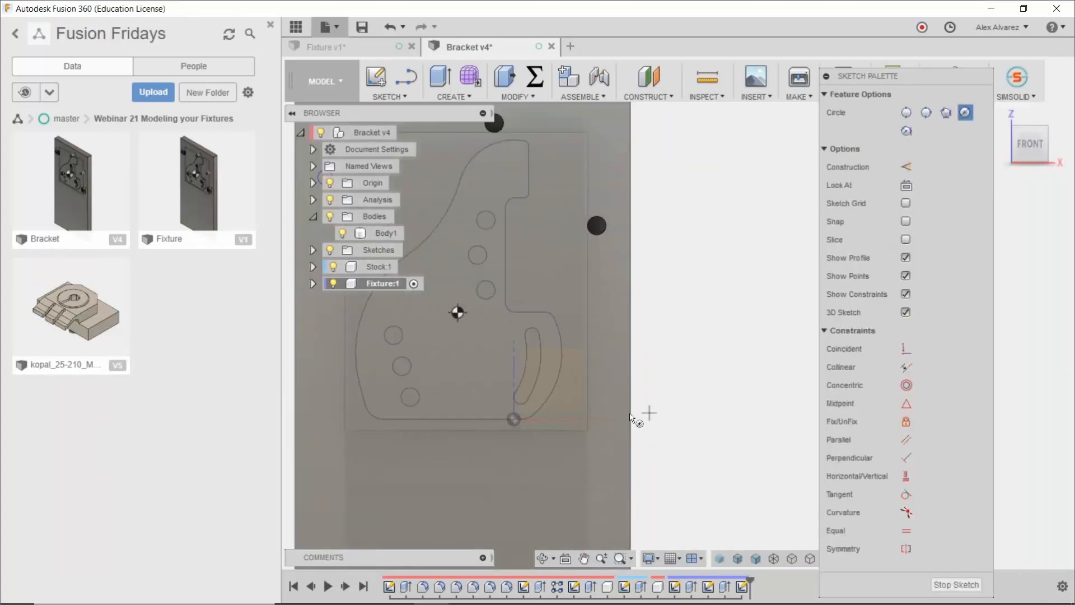
left_click(599, 388)
left_click(606, 395)
key("Escape")
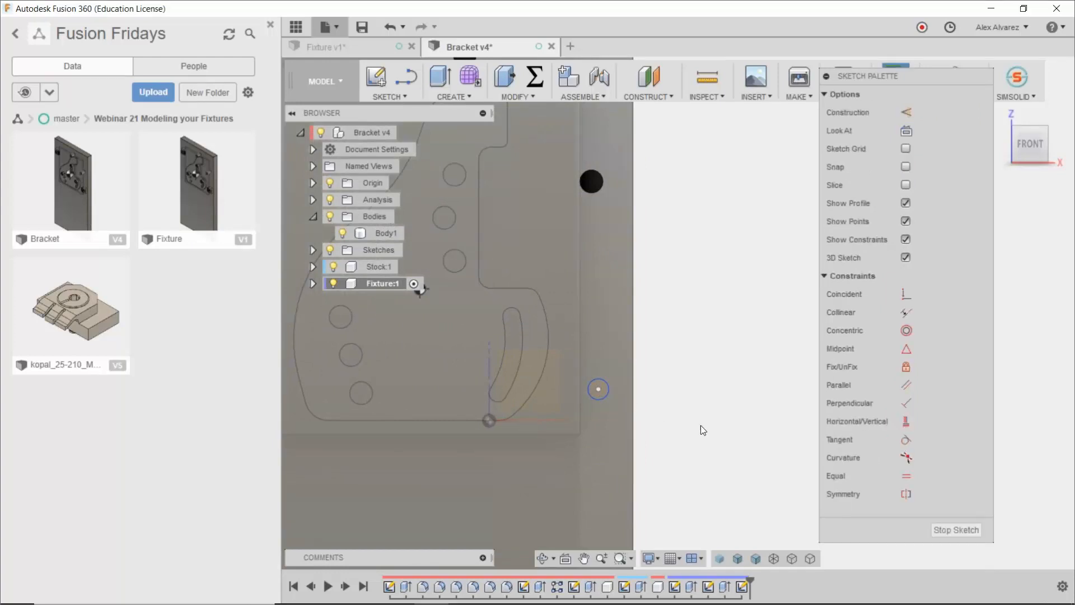
Step: Dimension the first clamp-hole circle to a diameter of 0.203 in
scroll(703, 430, "down", 3)
middle_click_drag(706, 435, 757, 394, "shift")
scroll(421, 449, "up", 4)
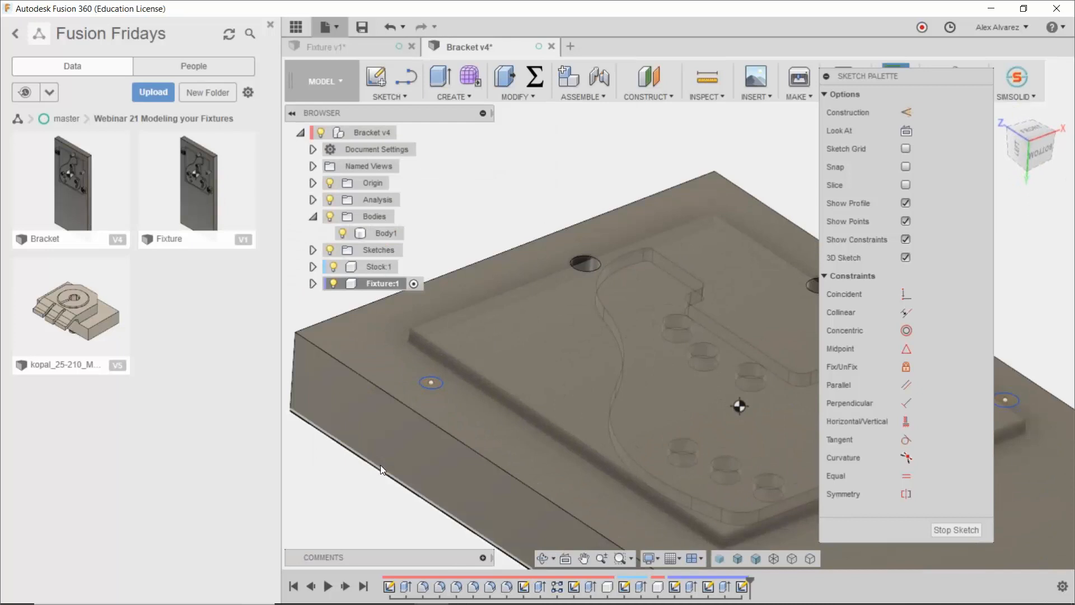
scroll(438, 386, "up", 3)
left_click(442, 379)
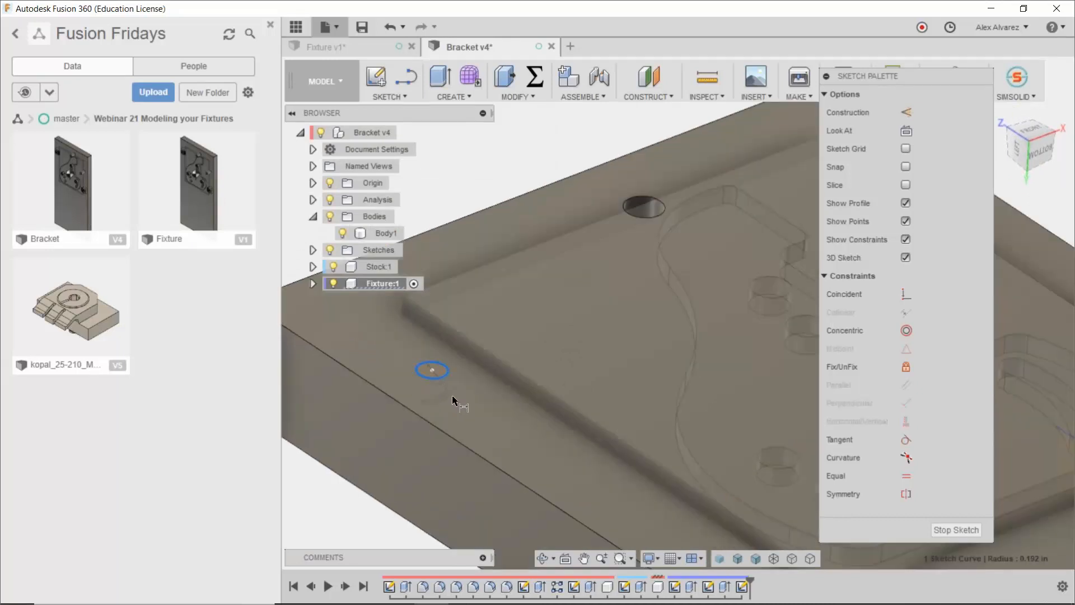
left_click(451, 395)
type("0.203")
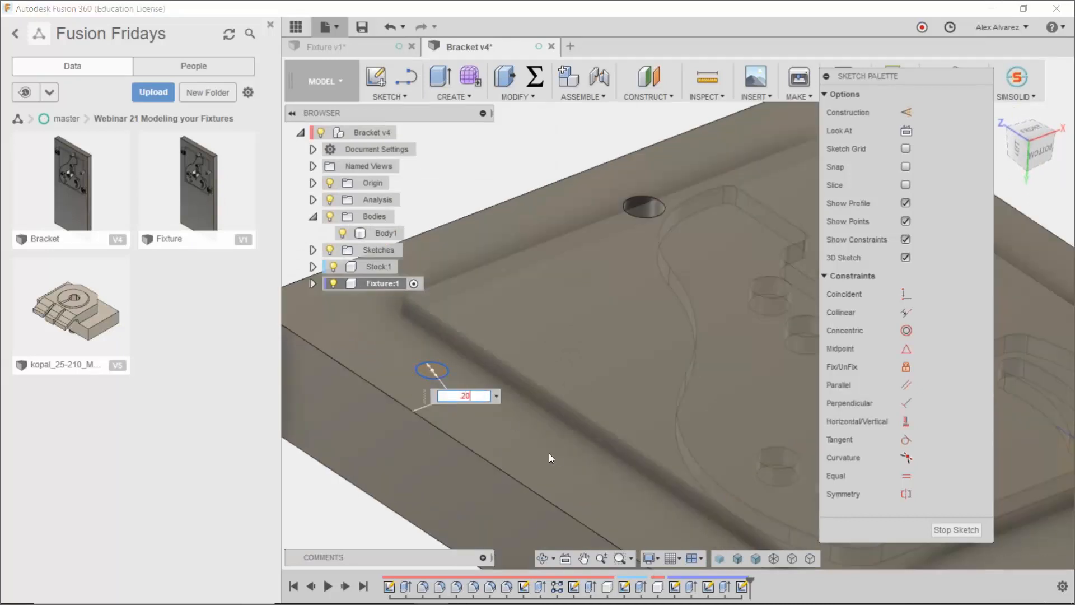
key("Return")
Step: Apply an Equal constraint between the 0.203 in circle and the circle on the opposite side of the stock
scroll(388, 405, "down", 3)
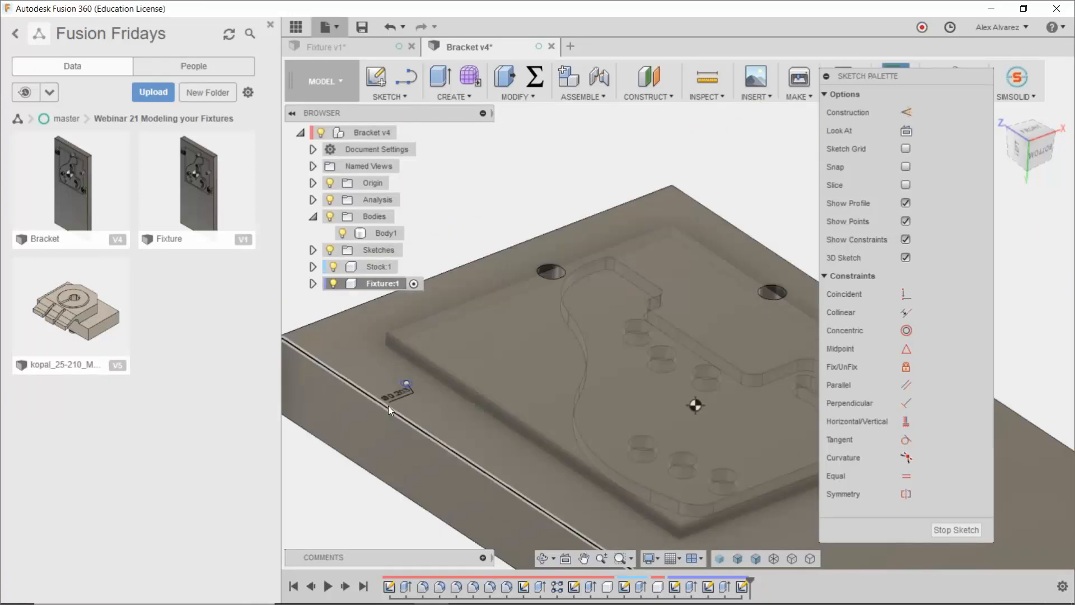
middle_click_drag(692, 225, 745, 189)
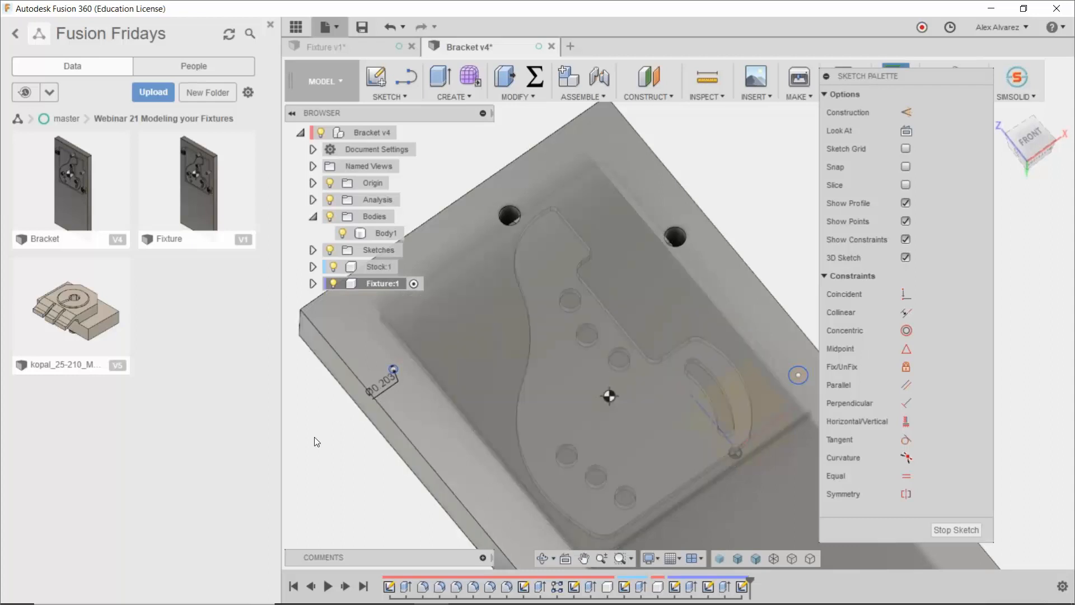
scroll(311, 448, "down", 3)
scroll(323, 489, "up", 4)
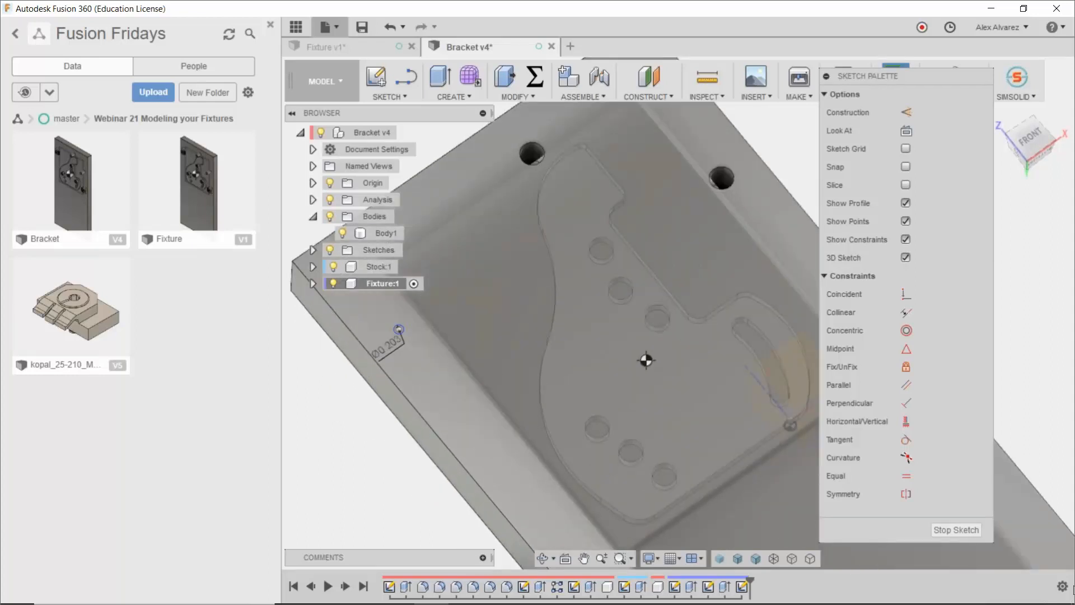
left_click(906, 476)
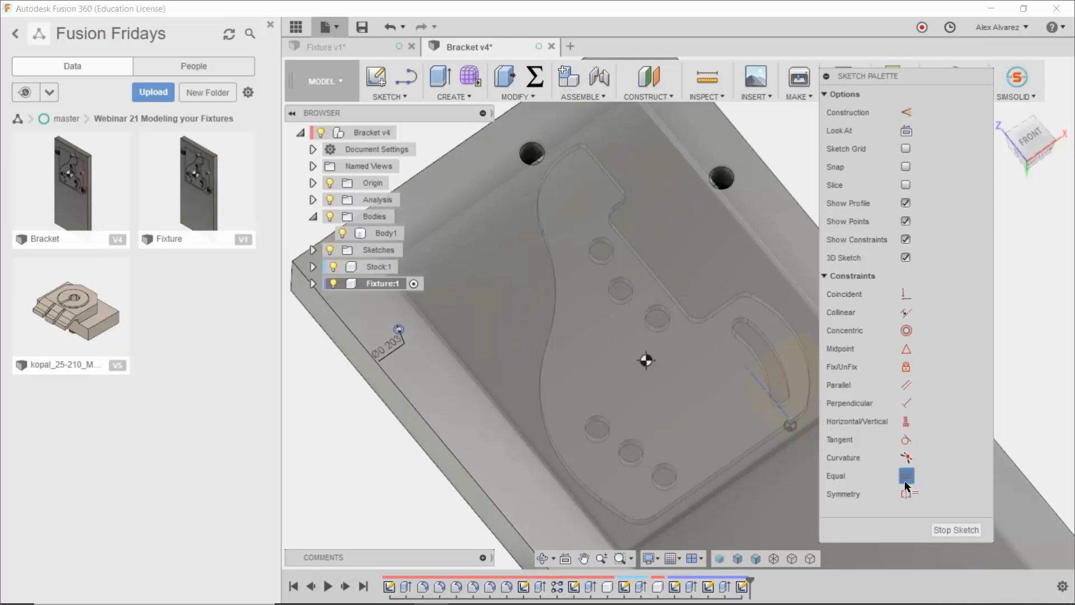
scroll(395, 339, "up", 4)
scroll(398, 339, "down", 2)
left_click(408, 330)
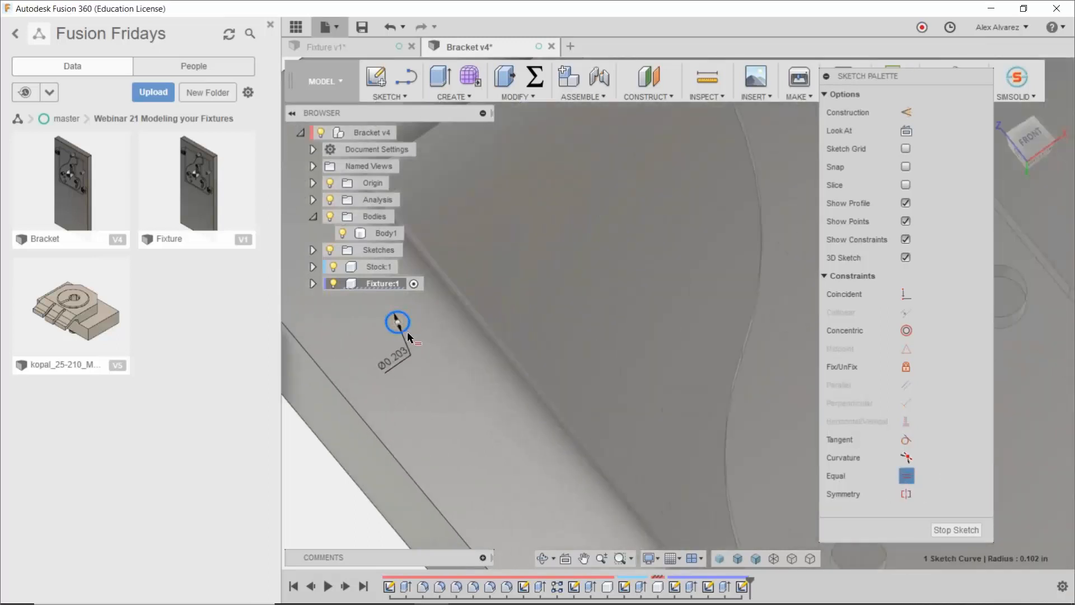
scroll(408, 334, "down", 4)
middle_click_drag(463, 451, 302, 449)
scroll(774, 377, "up", 2)
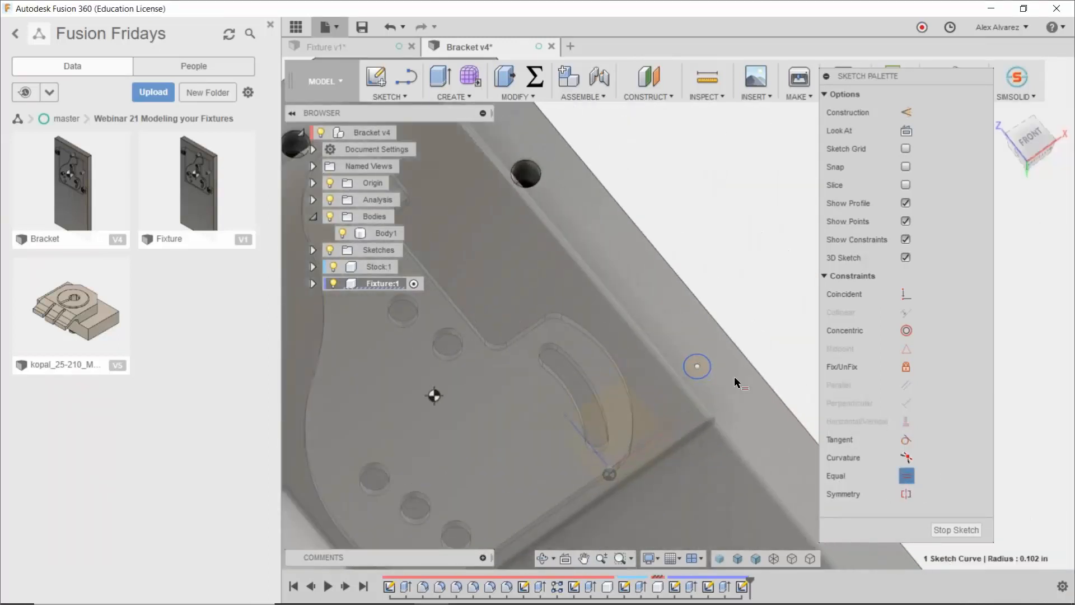
left_click(713, 374)
key("Escape")
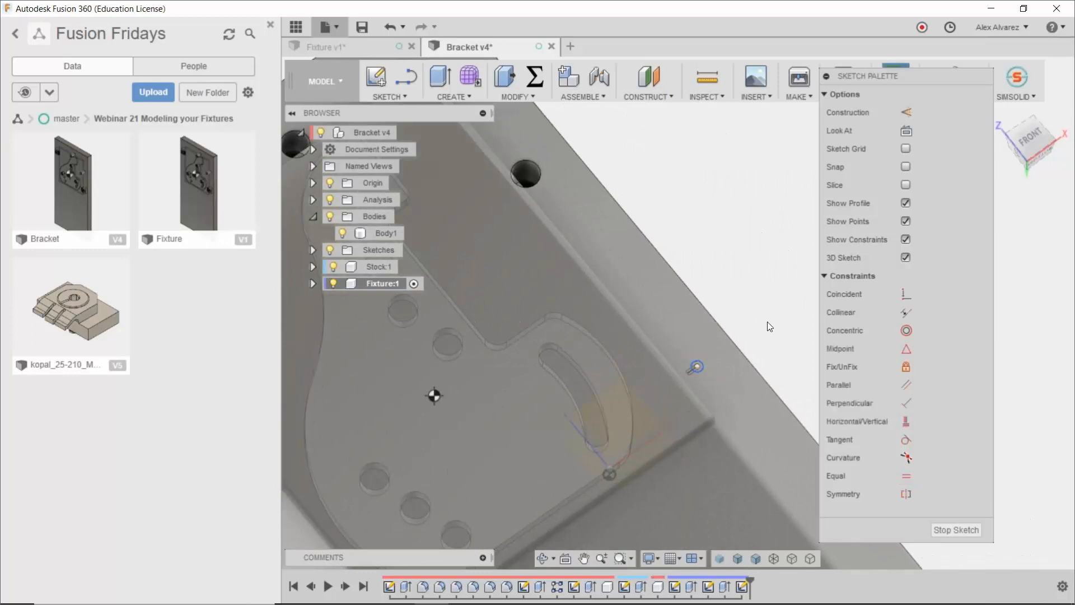
scroll(765, 313, "down", 5)
key("p")
scroll(557, 372, "up", 3)
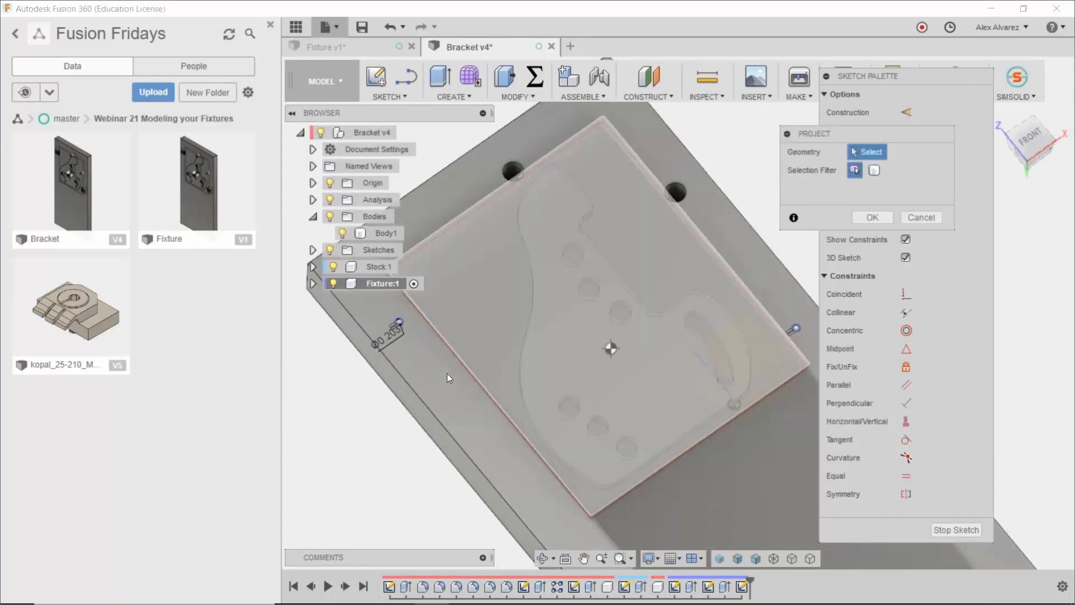
key("Escape")
Step: Dimension the first circle's center 0.375 in from the nearest long edge of the Fixture
scroll(432, 350, "up", 3)
scroll(431, 351, "down", 4)
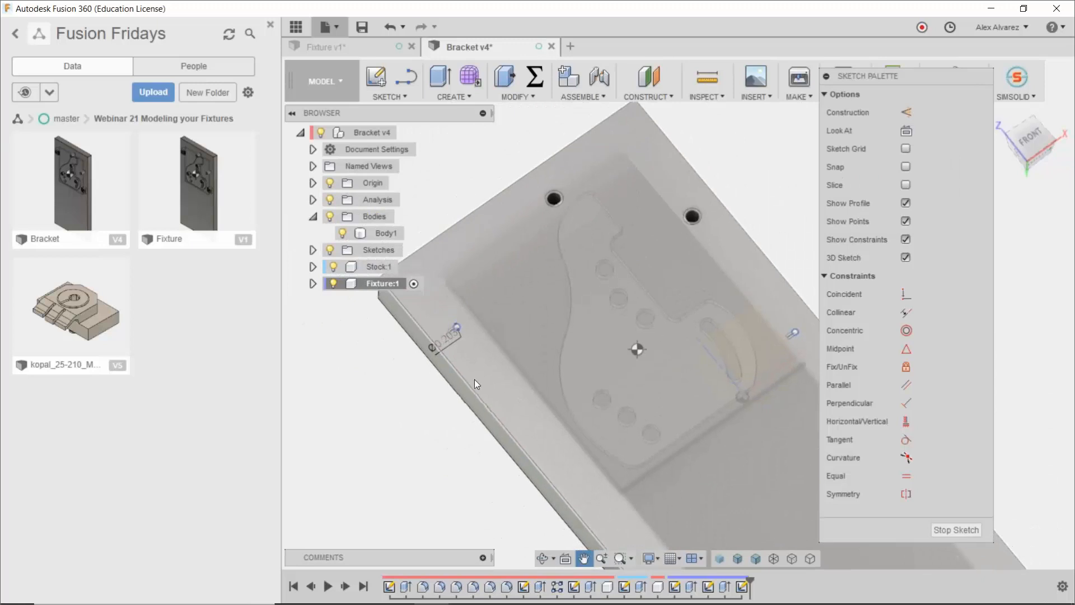
scroll(420, 386, "up", 4)
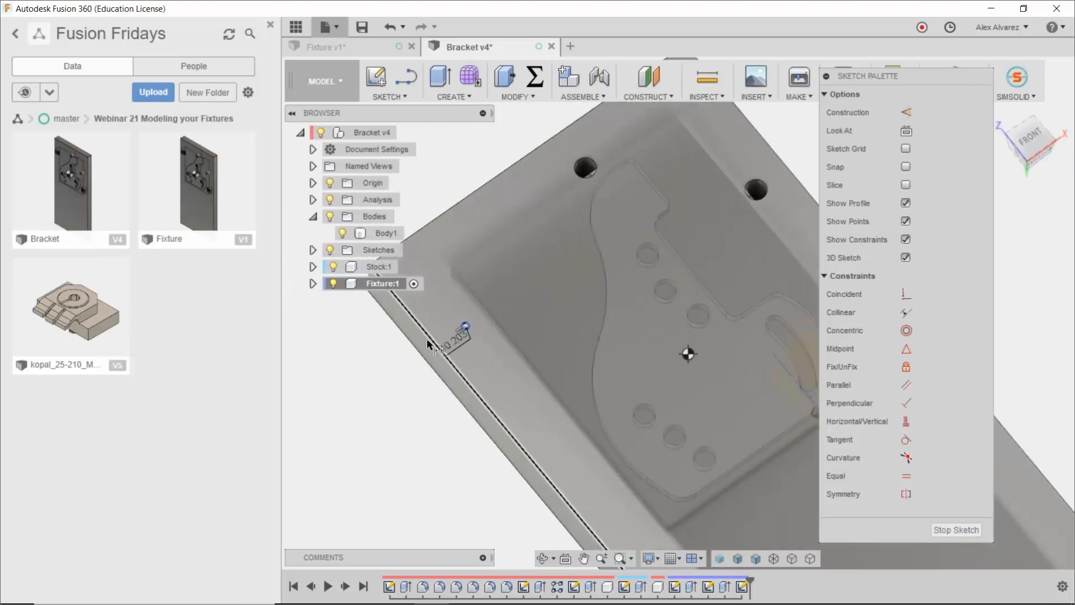
scroll(445, 323, "up", 5)
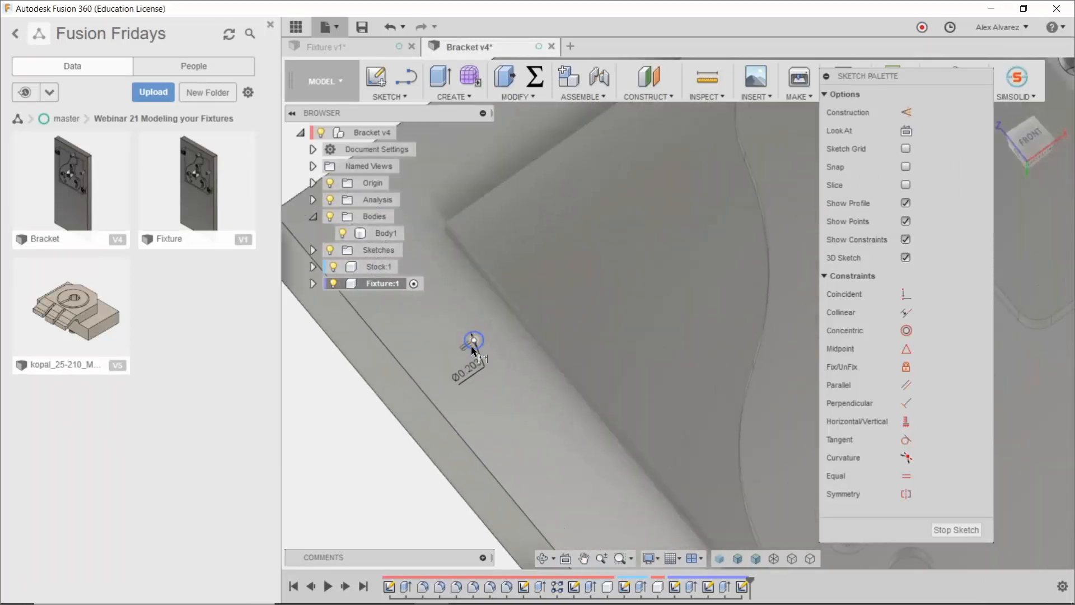
left_click(379, 384)
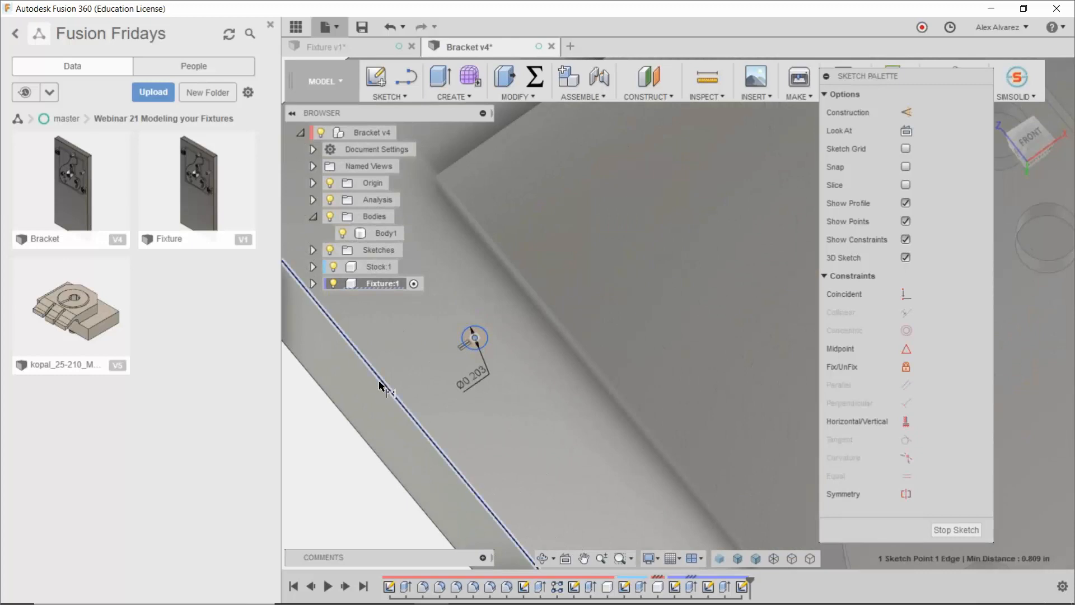
left_click(474, 338)
left_click(418, 343)
key("BackSpace")
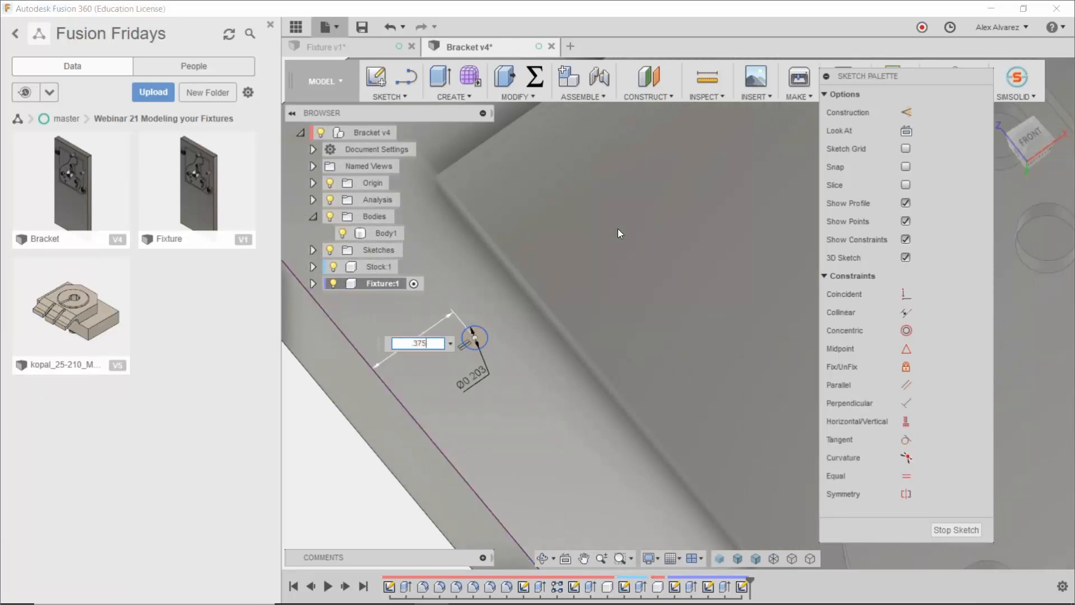
key("Return")
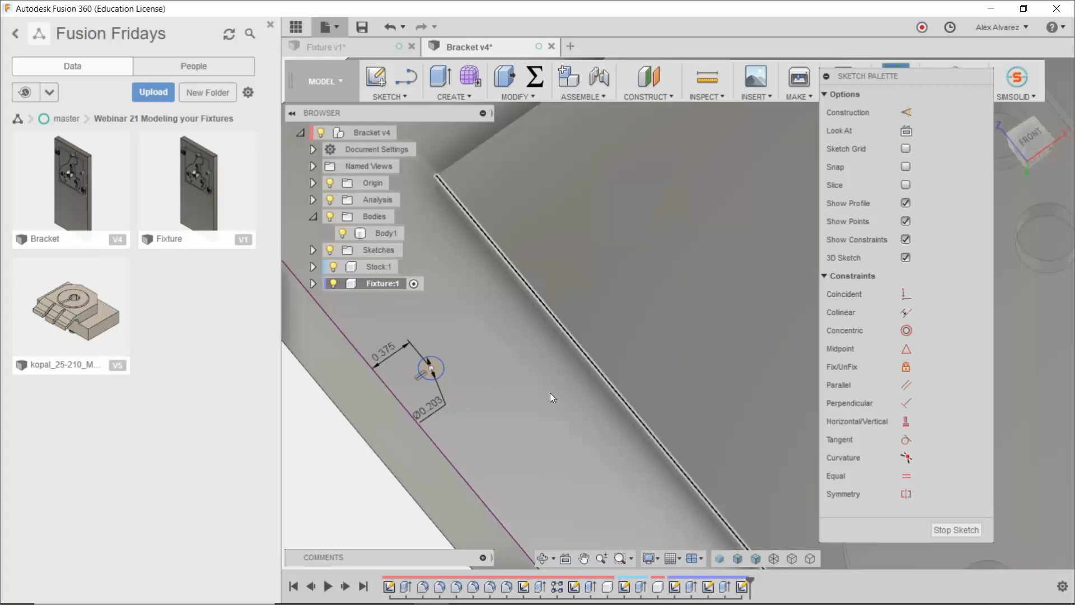
Step: Dimension the second circle's center 0.375 in from the Fixture's opposite long edge
scroll(543, 392, "down", 5)
scroll(540, 382, "down", 5)
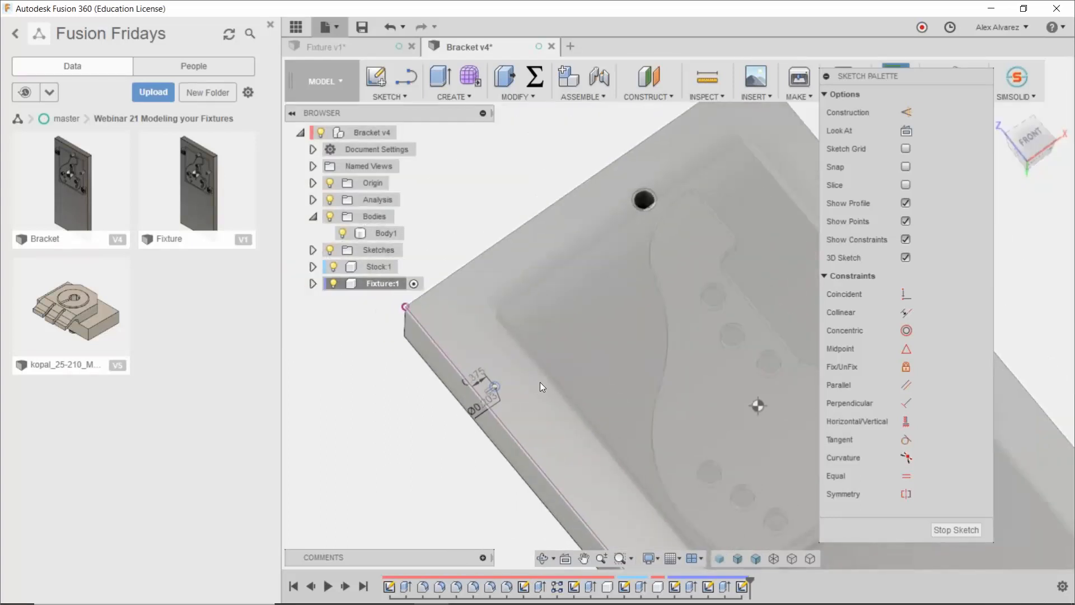
scroll(640, 356, "up", 10)
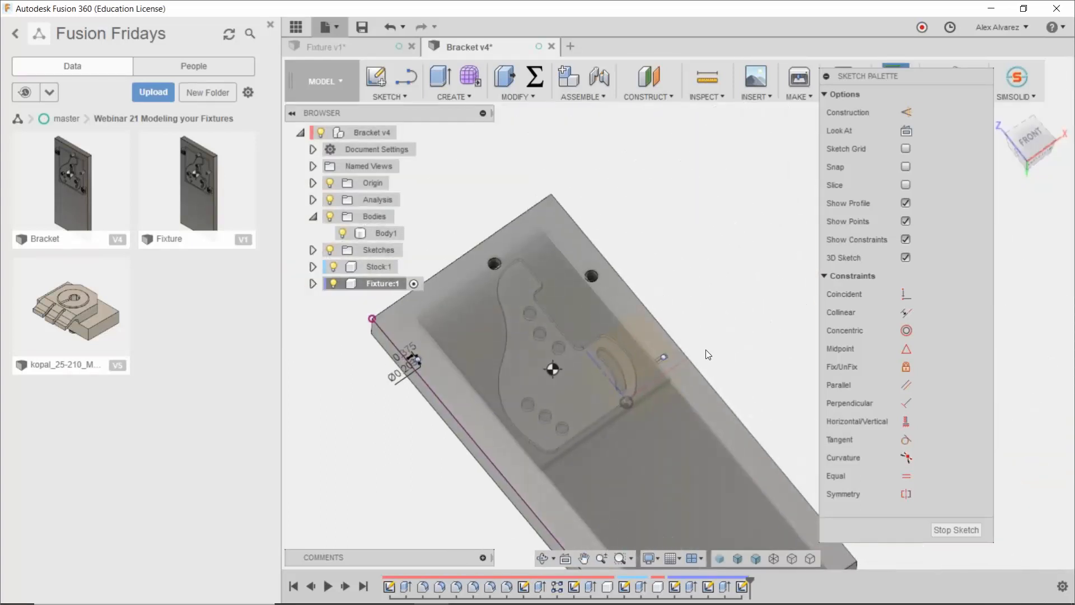
scroll(638, 355, "up", 2)
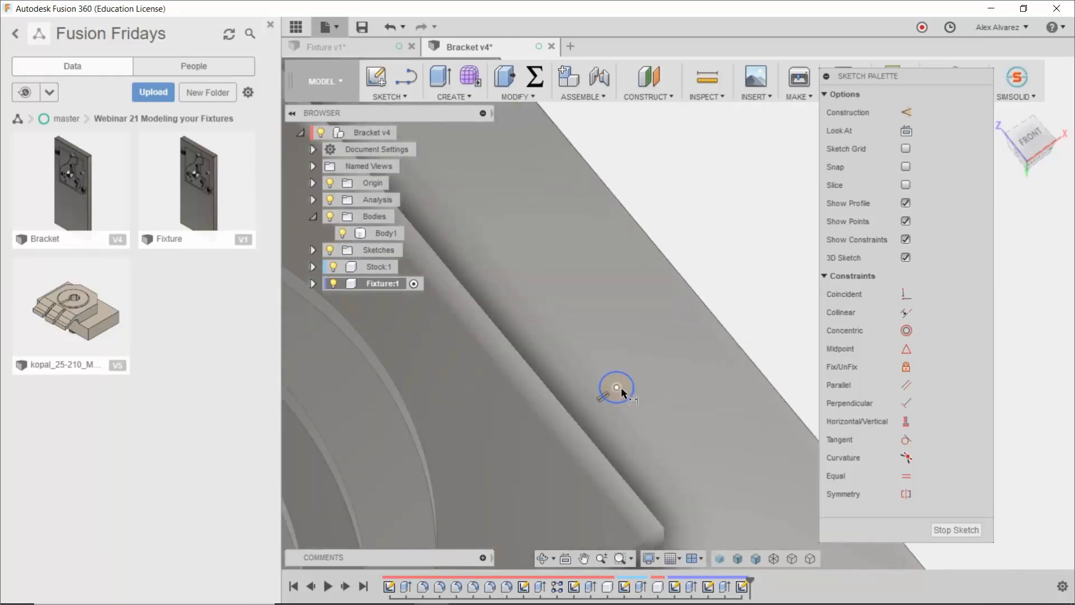
left_click(617, 386)
left_click(732, 338)
left_click(705, 361)
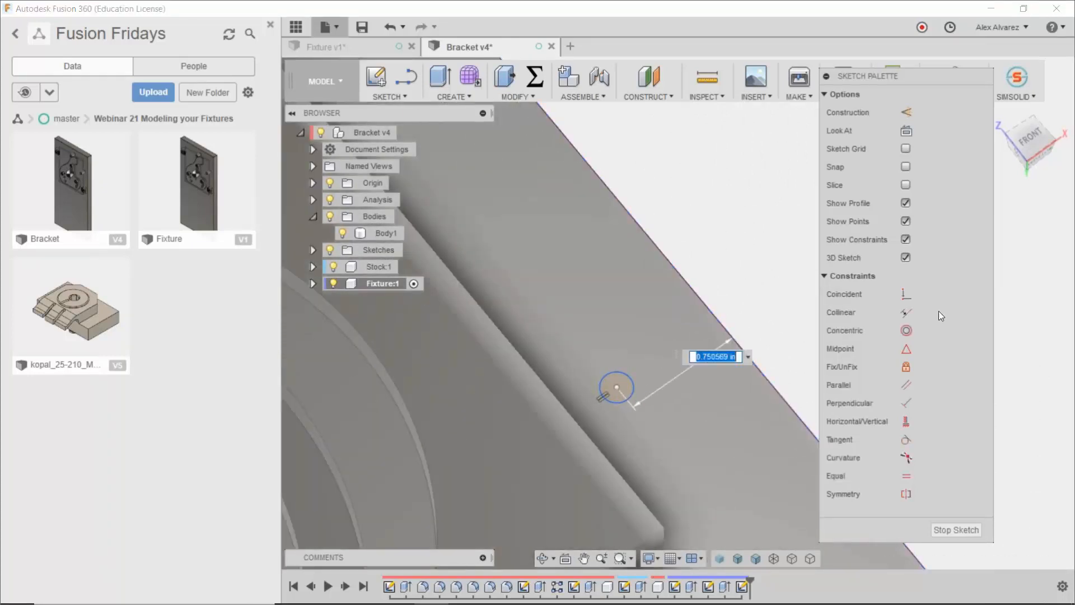
key("BackSpace")
key("Return")
Step: Dimension the first circle's center 1.125 in from the stock's nearest corner, measured along the Fixture's long edge
scroll(768, 290, "down", 4)
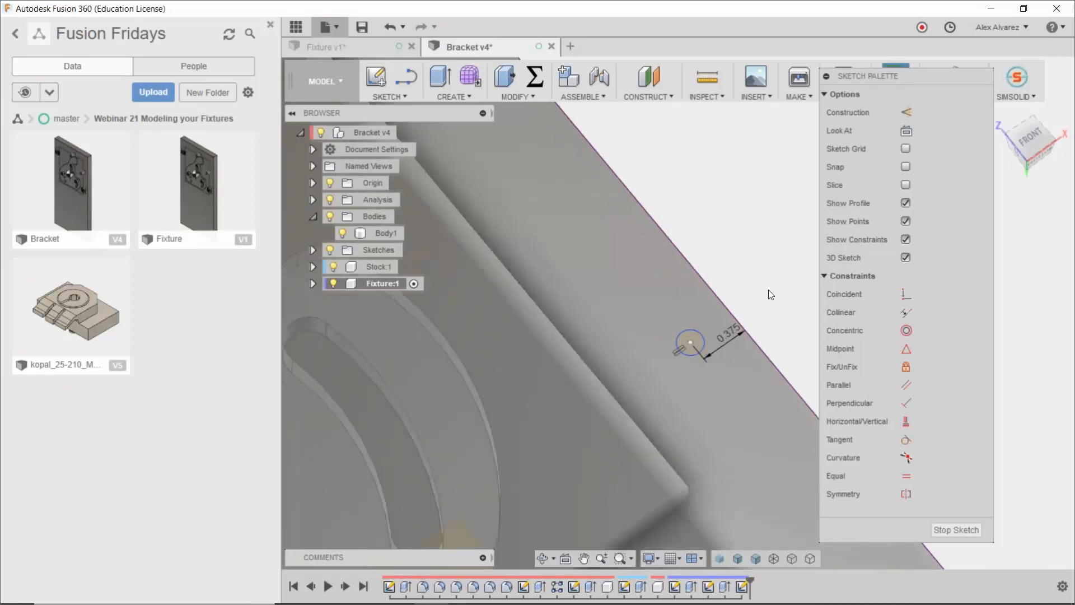
scroll(679, 279, "down", 3)
middle_click_drag(625, 474, 406, 481, "shift")
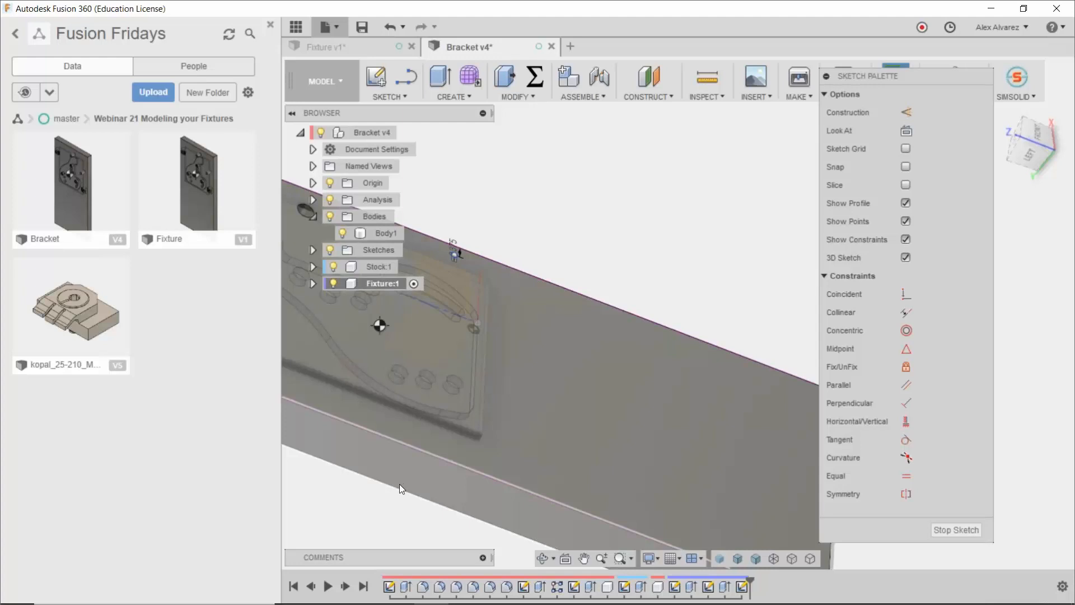
scroll(400, 484, "down", 2)
middle_click_drag(636, 321, 829, 292)
scroll(388, 395, "up", 2)
scroll(496, 348, "up", 5)
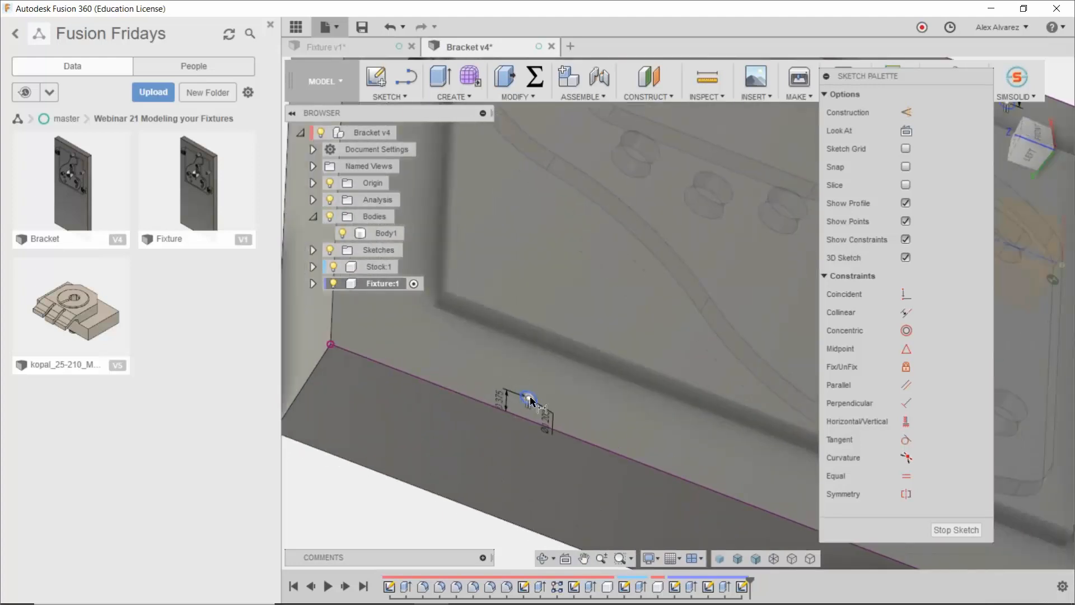
left_click(529, 398)
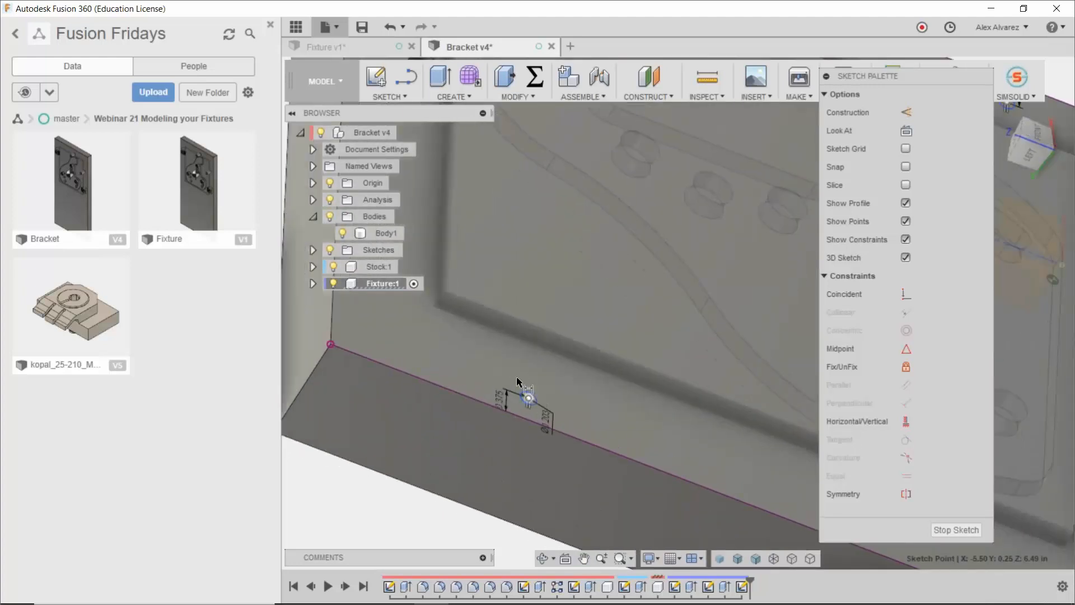
left_click(437, 305, "ctrl")
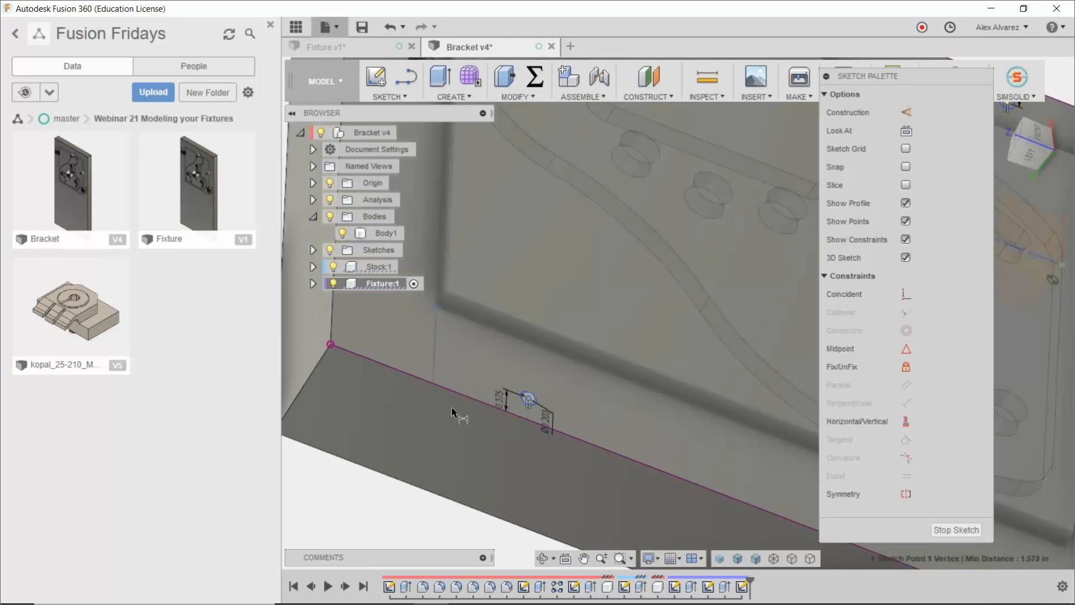
left_click(455, 371)
type("1")
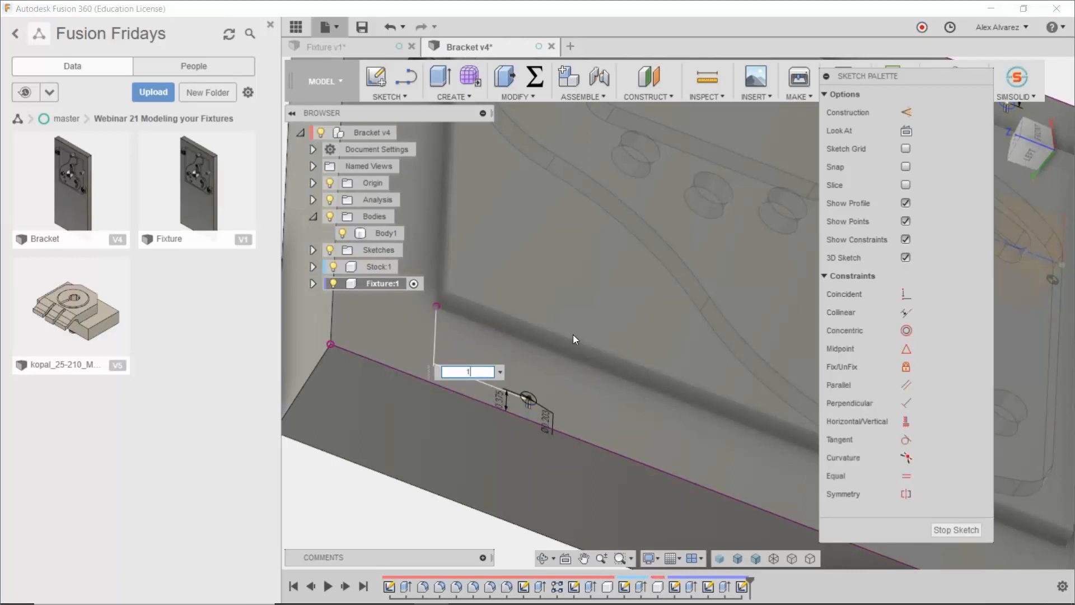
type(".125")
key("Return")
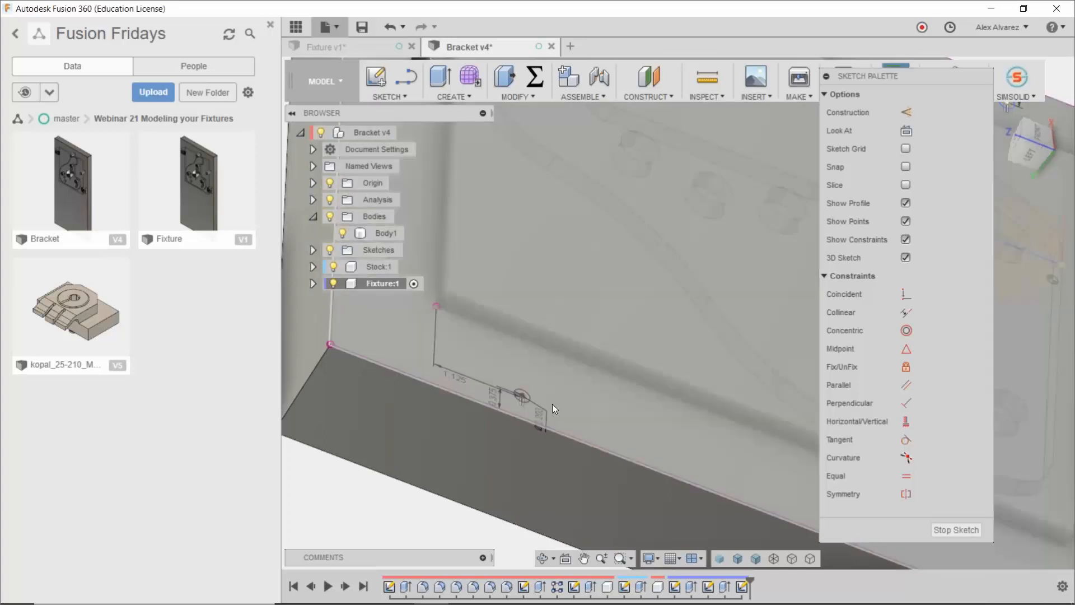
Step: Dimension the second circle's center 1.125 in from the stock's nearest corner, measured along the Fixture's long edge
middle_click_drag(552, 404, 608, 428, "shift")
scroll(638, 252, "up", 5)
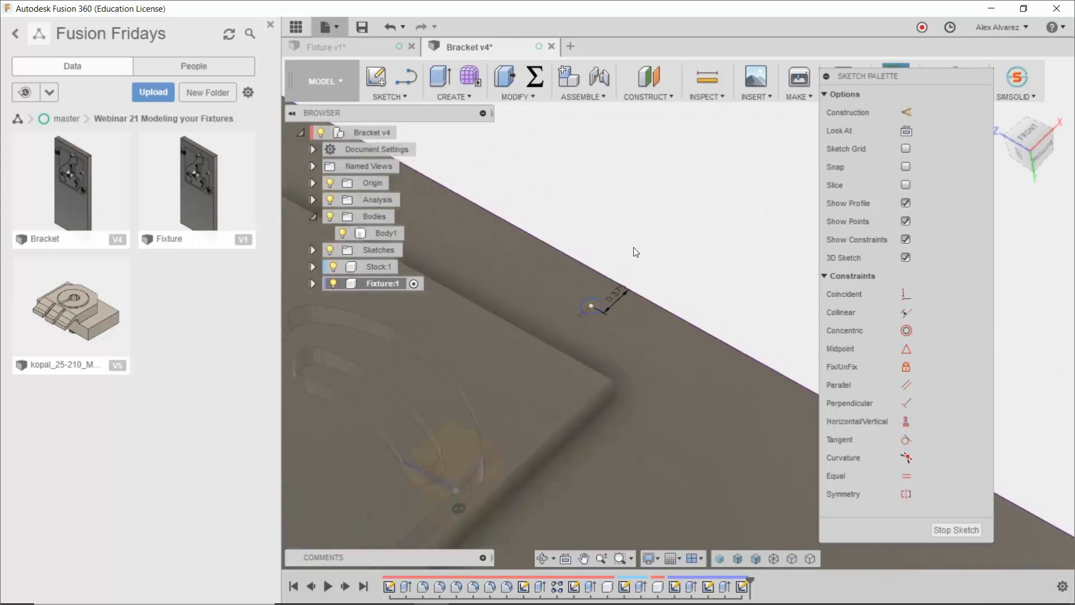
scroll(614, 238, "up", 3)
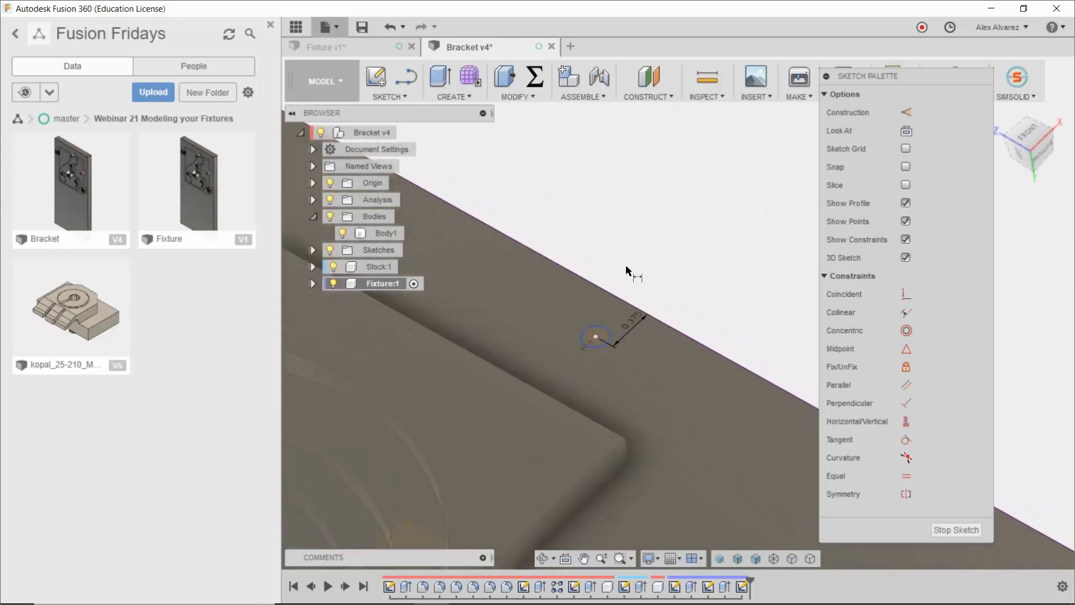
left_click(592, 346)
left_click(629, 474)
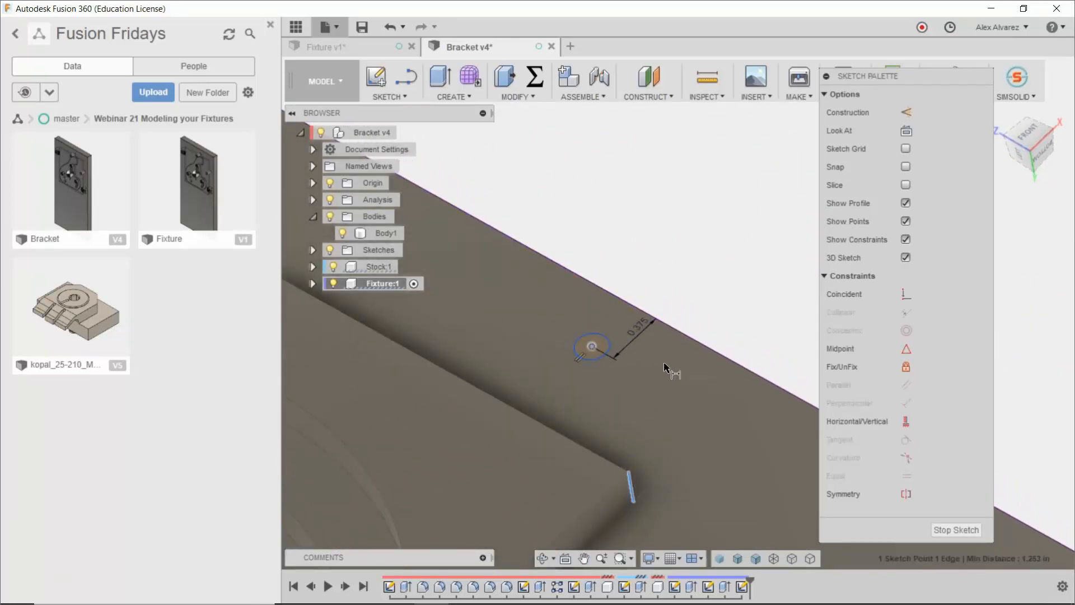
left_click(692, 304)
type("1")
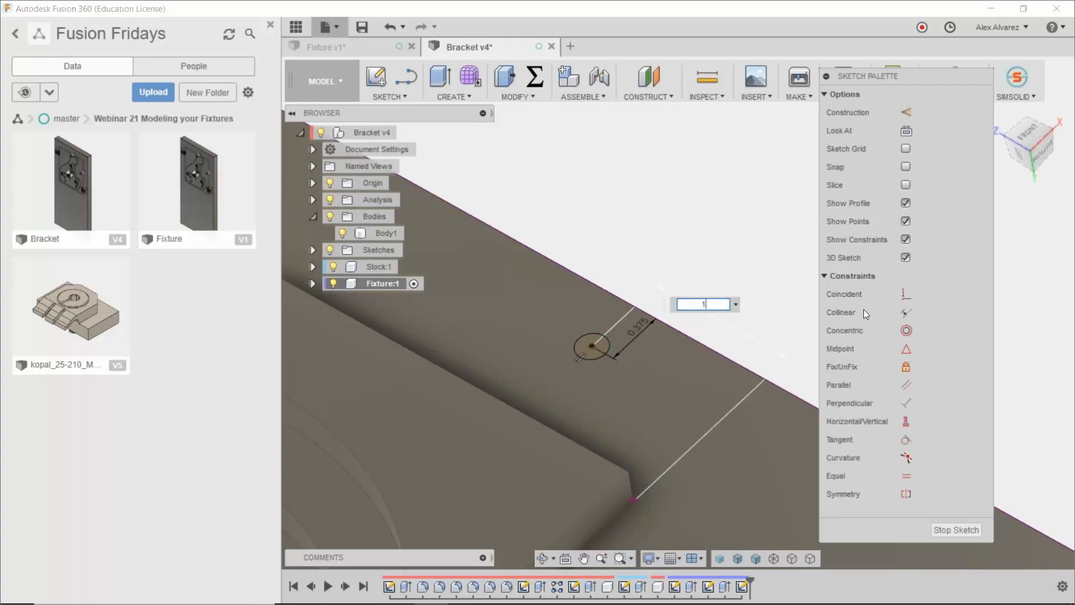
type(".125")
key("Return")
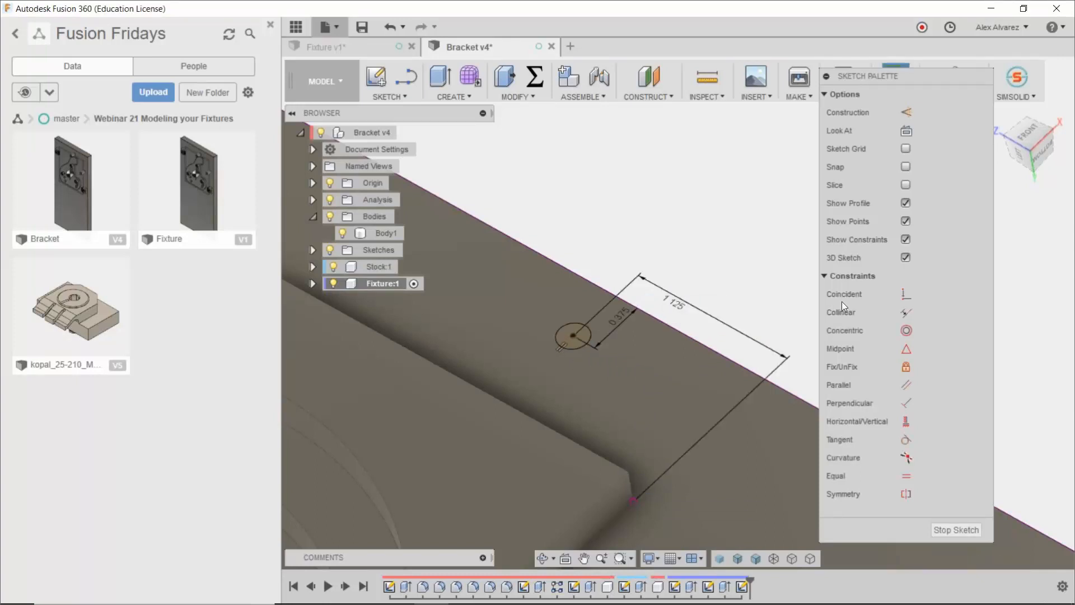
Step: Extrude both 0.203 in clamp-hole circles as a cut to a distance of -0.5 in into the Fixture
scroll(670, 337, "down", 5)
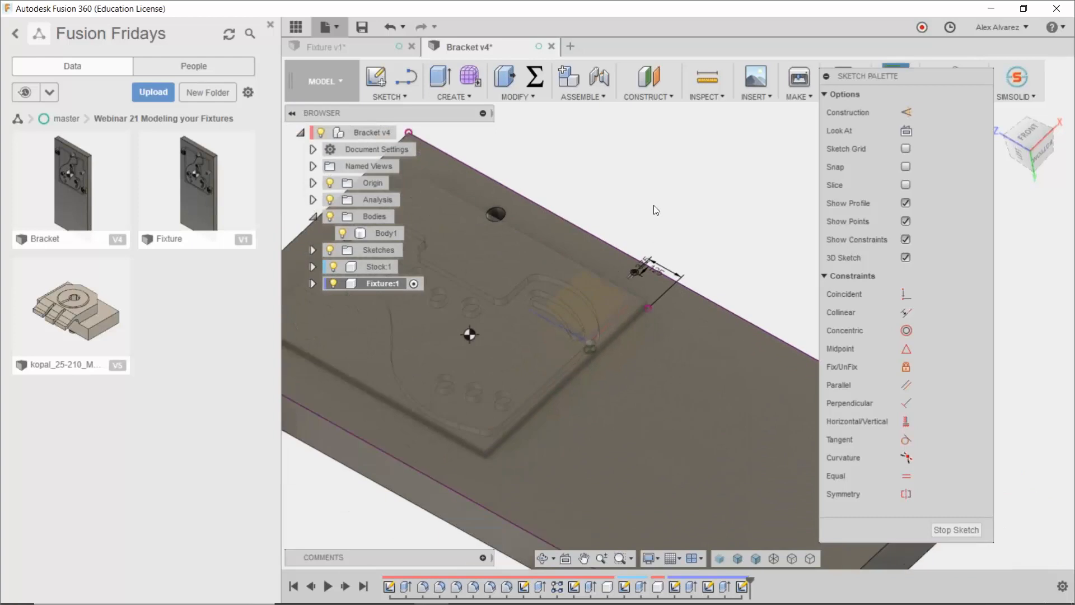
scroll(655, 207, "down", 2)
middle_click_drag(657, 191, 717, 213)
scroll(381, 434, "up", 1)
mouse_move(387, 433)
middle_mouse_down("shift")
mouse_move(407, 441)
mouse_move(404, 429)
middle_mouse_up("shift")
scroll(403, 430, "up", 2)
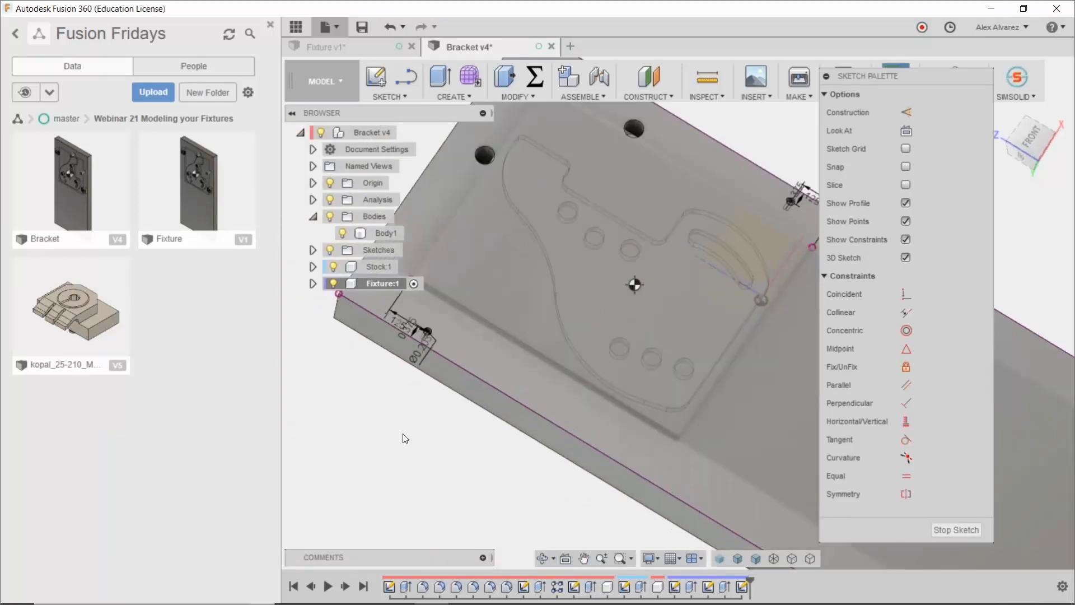
key("e")
scroll(394, 305, "up", 2)
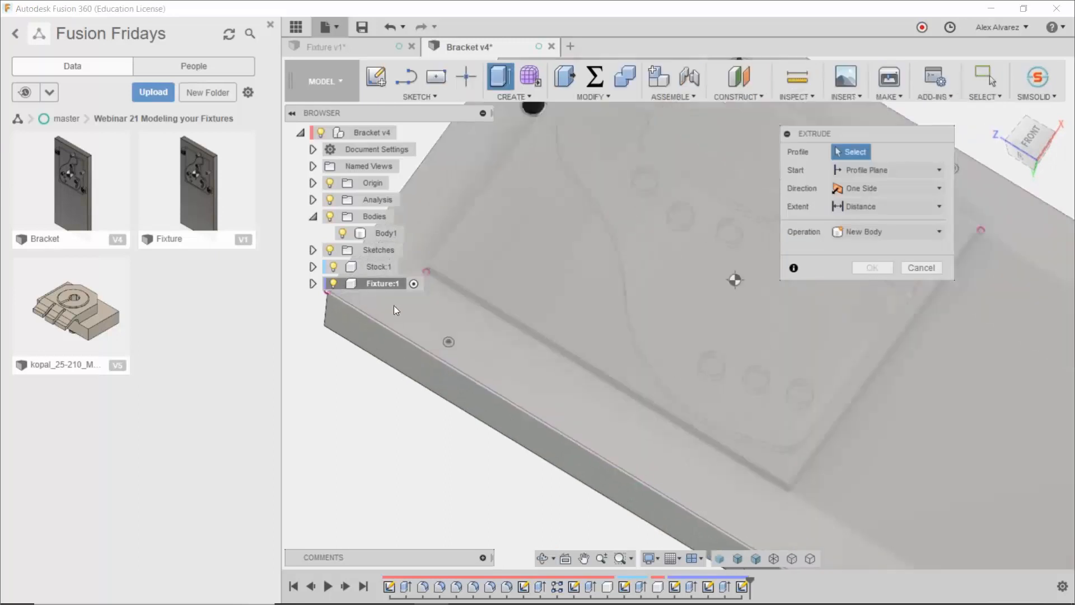
scroll(480, 360, "up", 3)
left_click(480, 360)
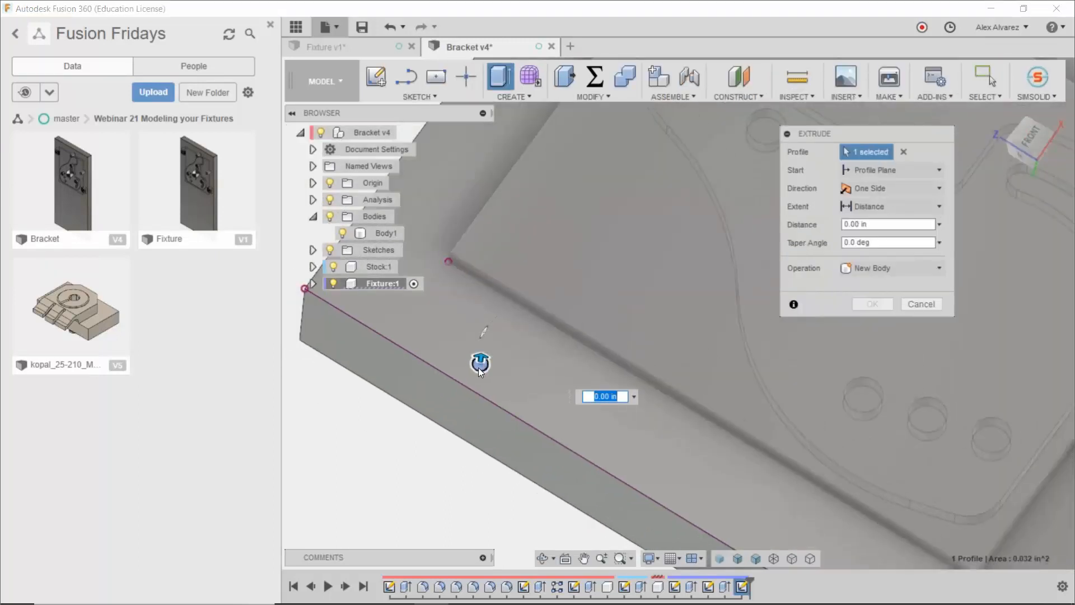
scroll(480, 368, "down", 3)
middle_click_drag(489, 391, 332, 426)
scroll(722, 268, "up", 3)
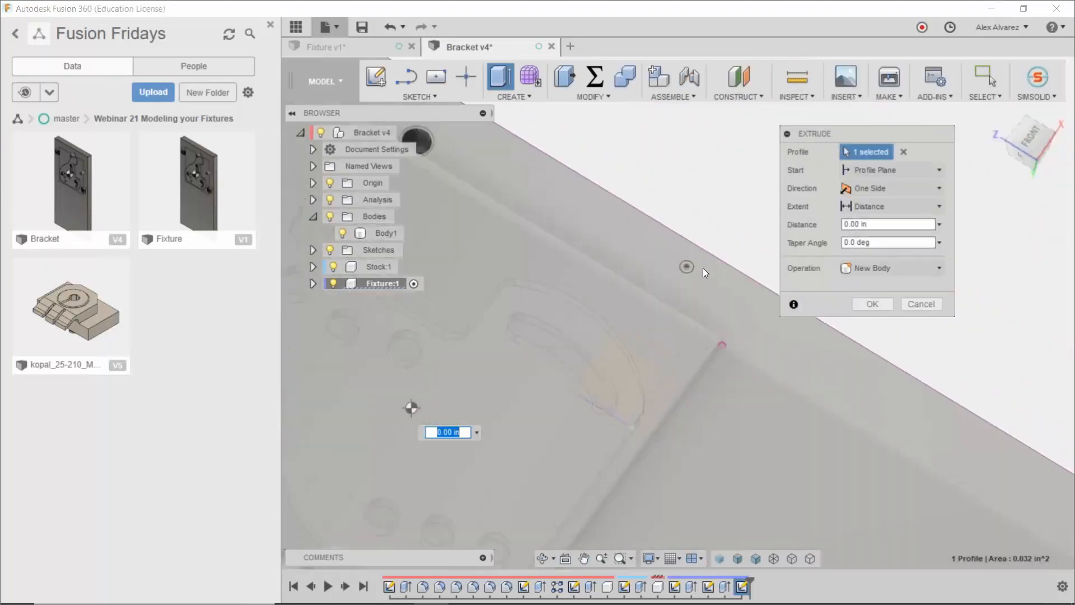
scroll(702, 268, "up", 1)
left_click(683, 266)
left_click_drag(684, 261, 686, 277)
type("-.")
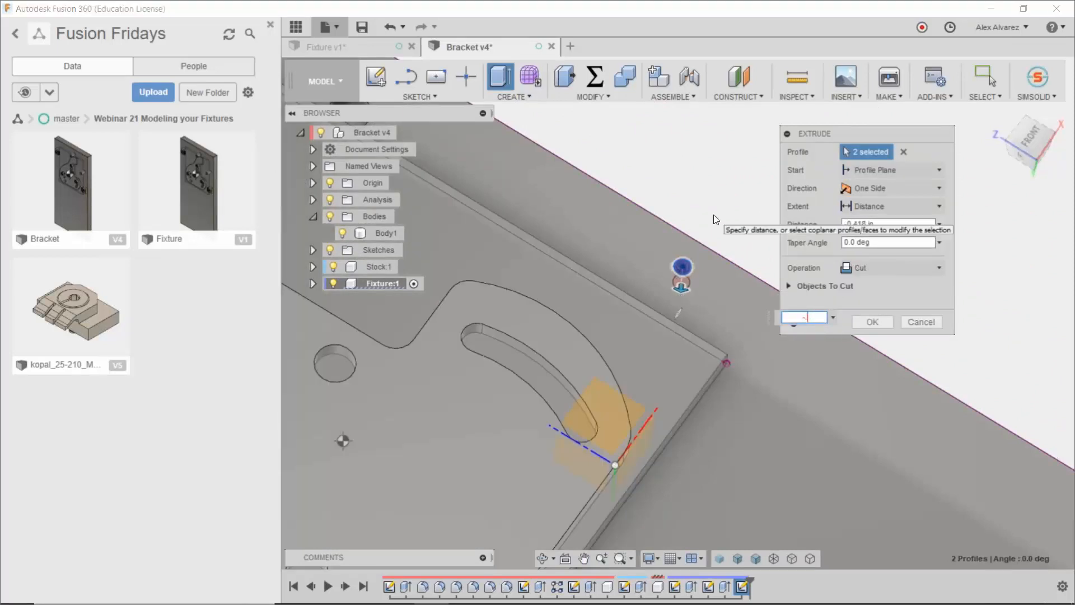
type("5")
key("Return")
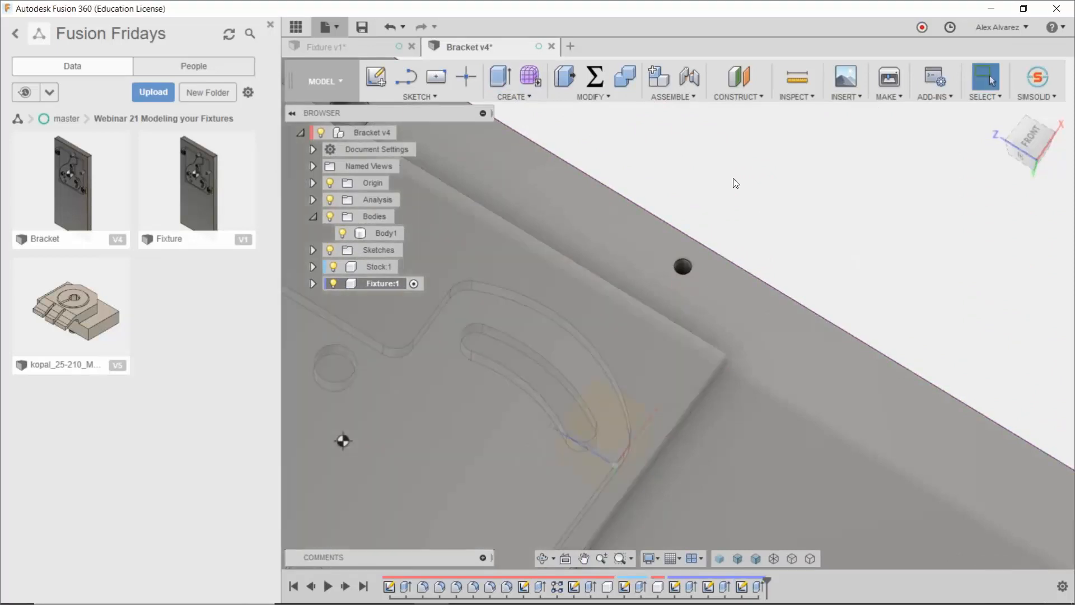
Step: Insert the kopal_25-210 Miniclamp model into the current design while the Fixture component is active
scroll(761, 221, "down", 4)
middle_click_drag(761, 222, 852, 218, "shift")
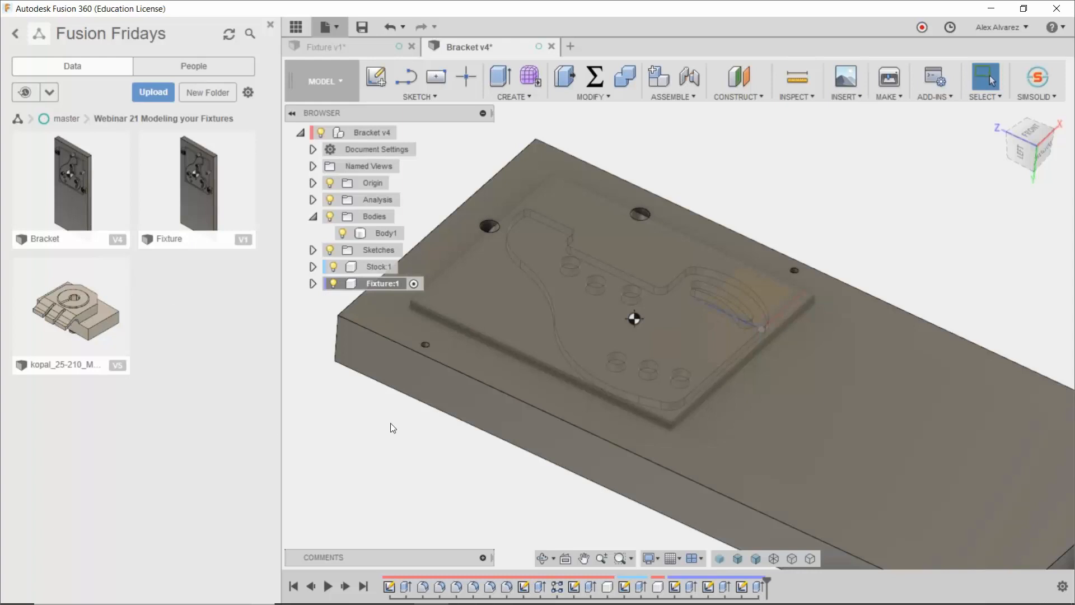
scroll(391, 422, "down", 2)
middle_click_drag(391, 424, 496, 377)
right_click(77, 330)
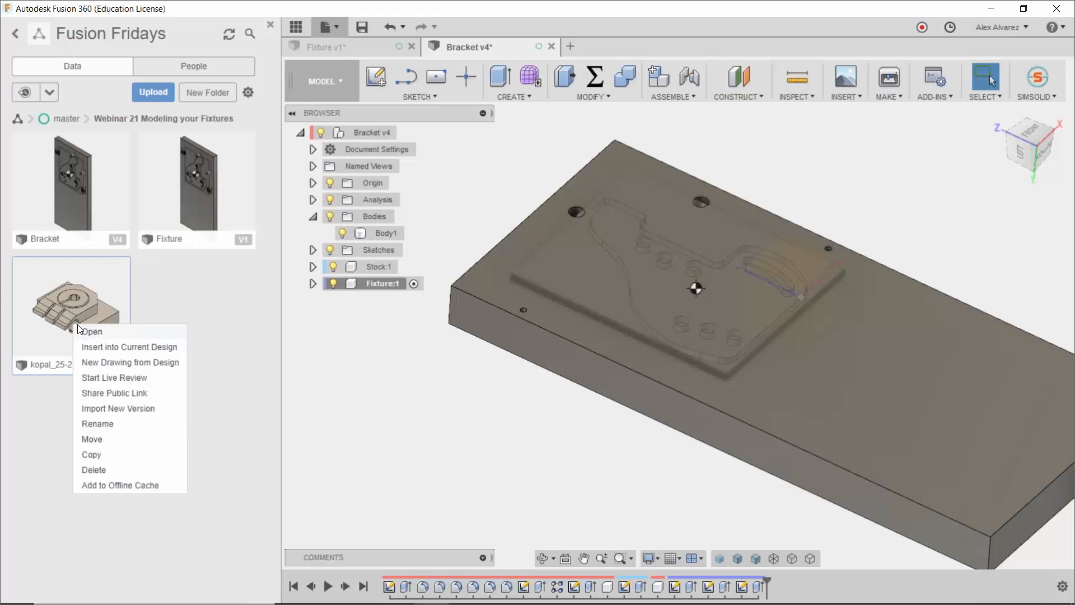
left_click(144, 347)
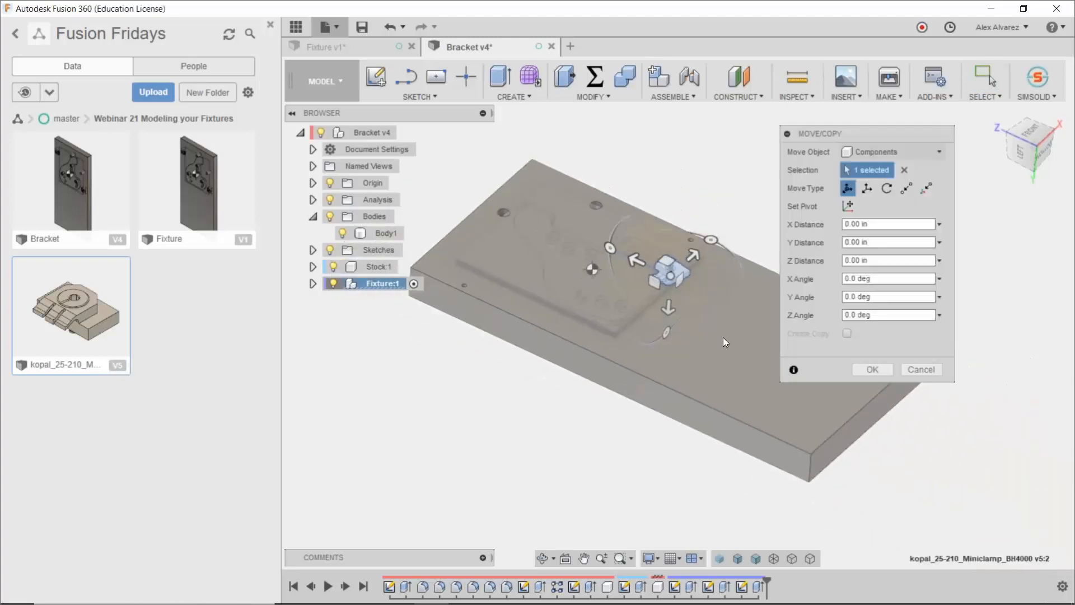
Step: Move the inserted Miniclamp about -9.1 in along X and rotate it about -177 degrees around Z, beside the Fixture's corner hole
middle_click_drag(723, 337, 683, 339, "shift")
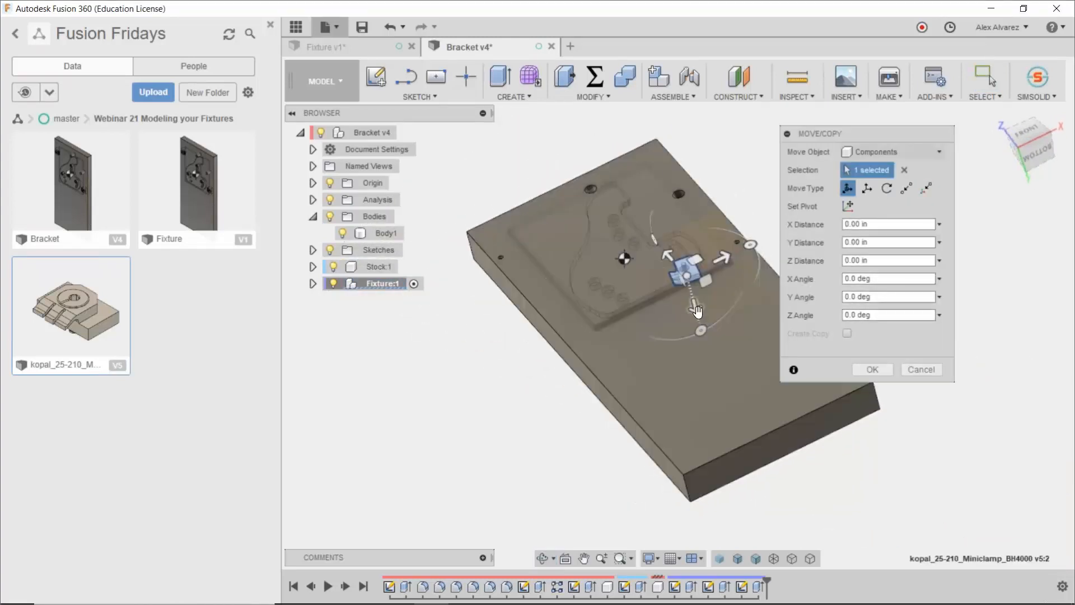
left_click_drag(695, 306, 507, 238)
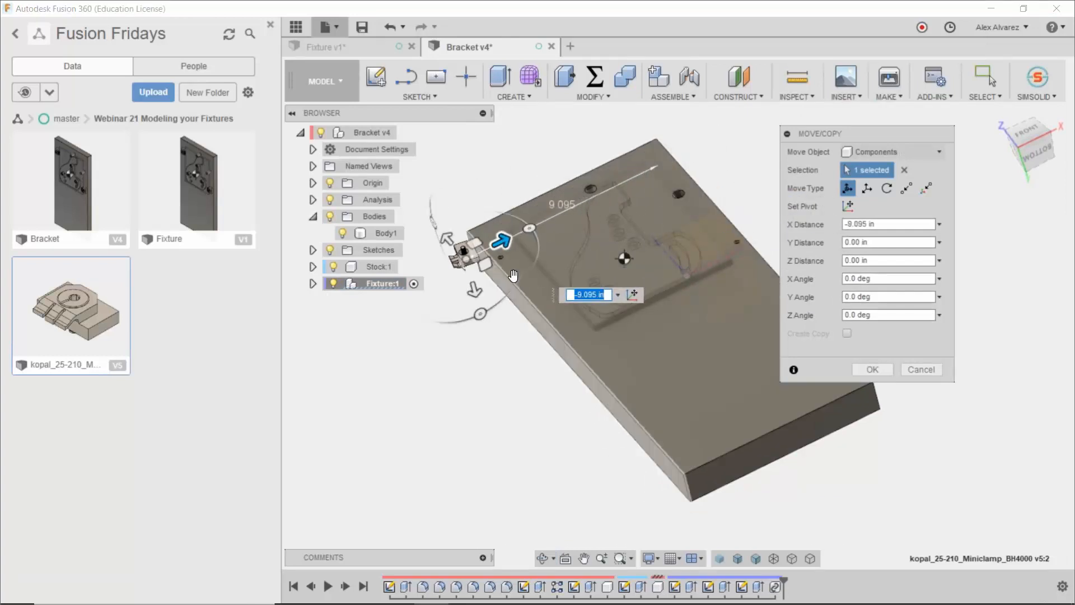
left_click_drag(477, 316, 459, 204)
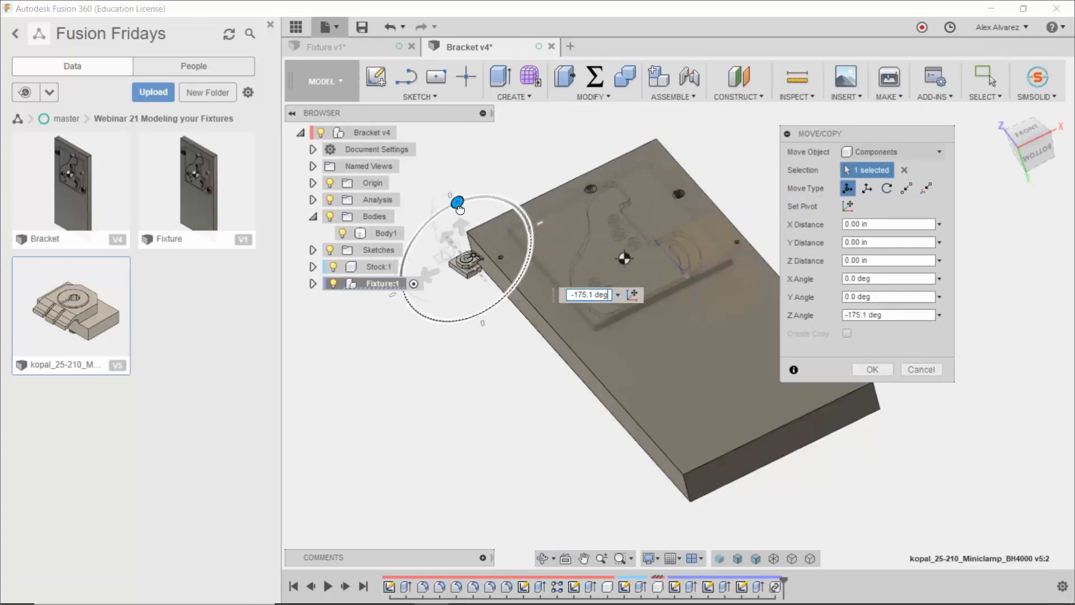
scroll(461, 253, "up", 3)
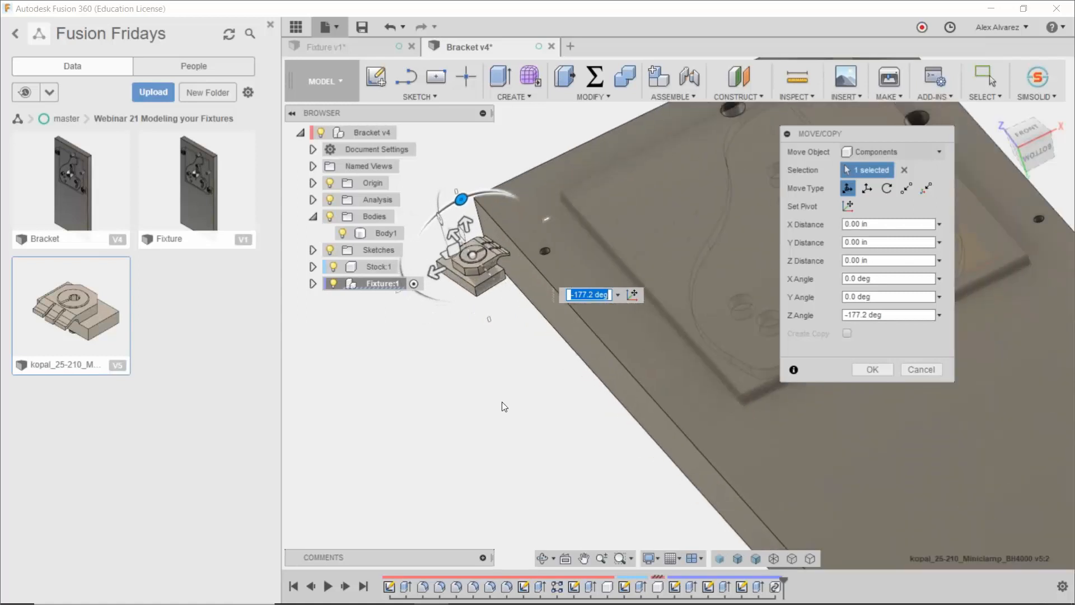
middle_click_drag(460, 253, 536, 277, "shift")
middle_click_drag(498, 244, 512, 263, "shift")
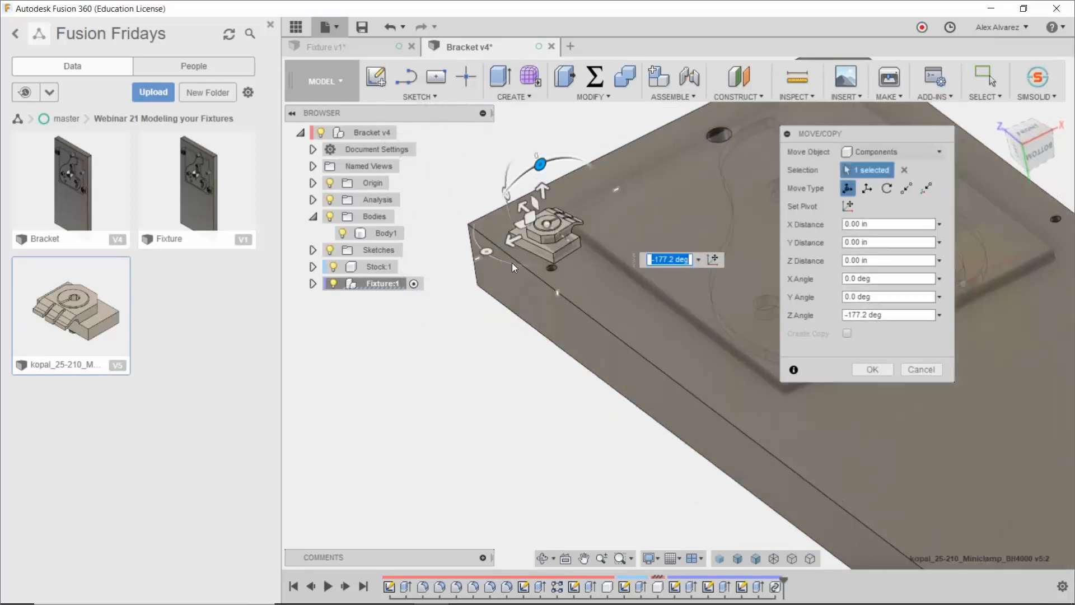
left_click(861, 365)
Step: Delete the kopal_25-210 Miniclamp component nested inside the Fixture component
scroll(547, 425, "down", 3)
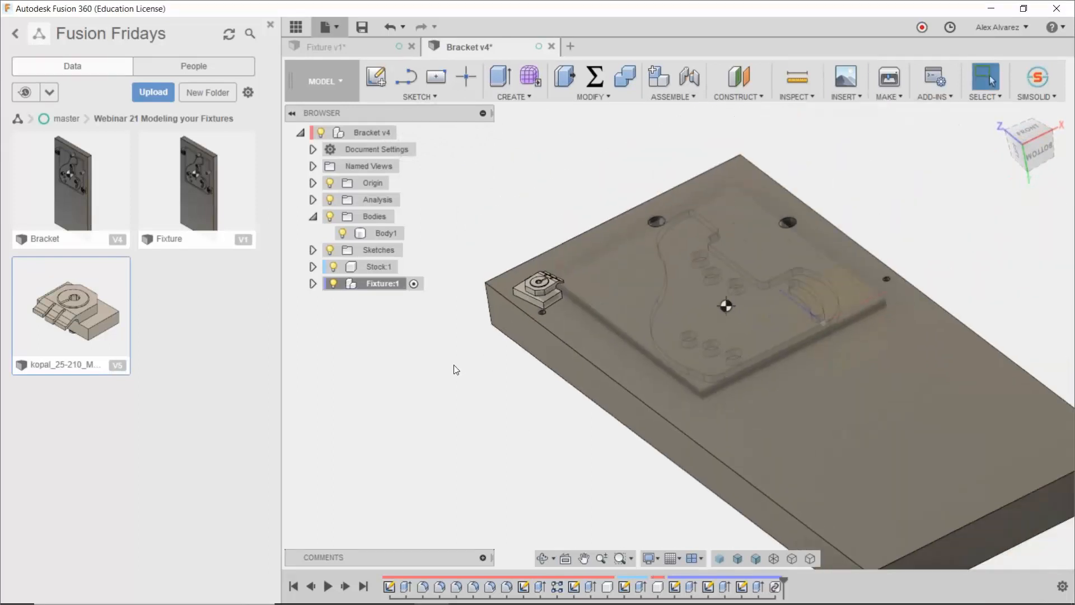
scroll(456, 369, "down", 1)
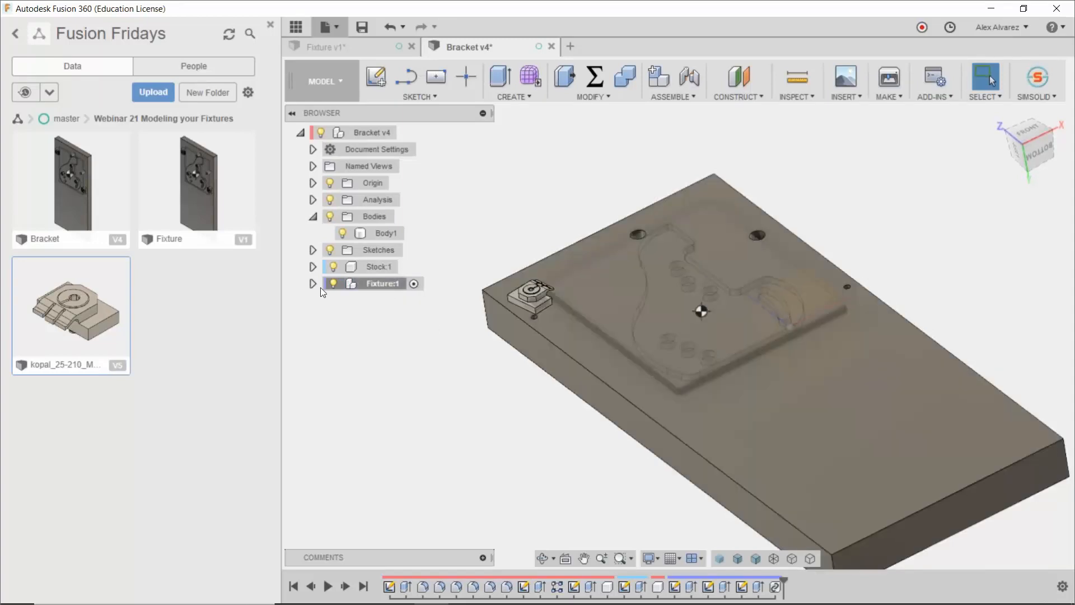
left_click(313, 283)
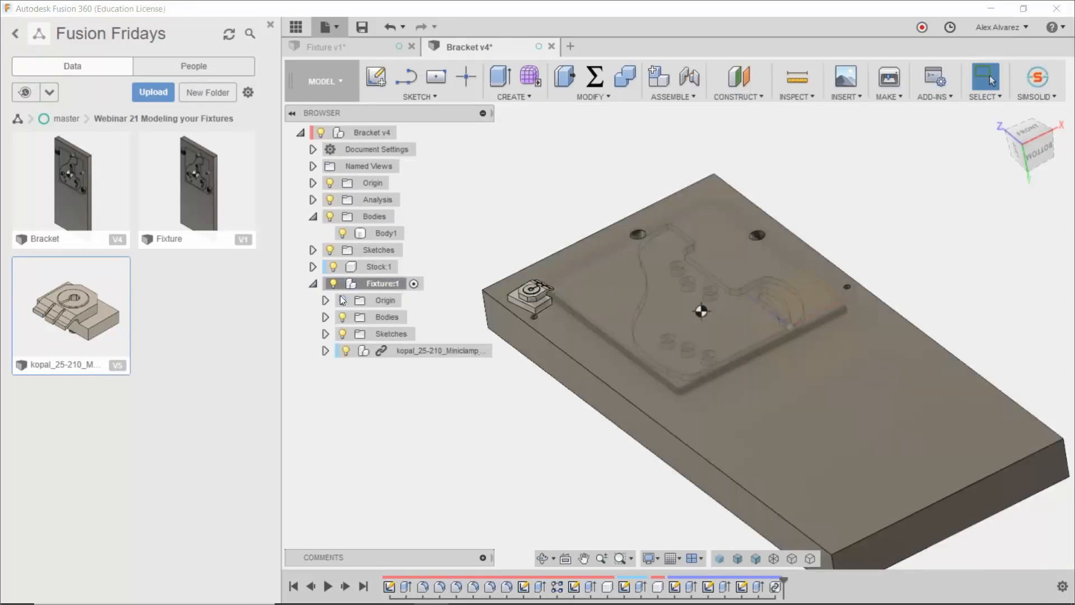
left_click(423, 352)
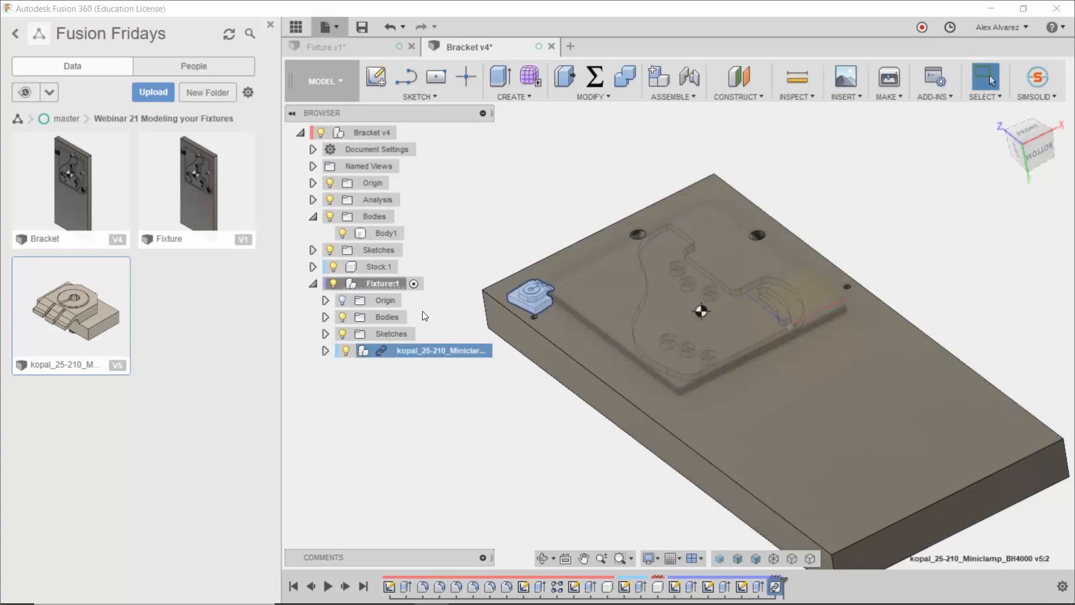
right_click(439, 351)
left_click(456, 271)
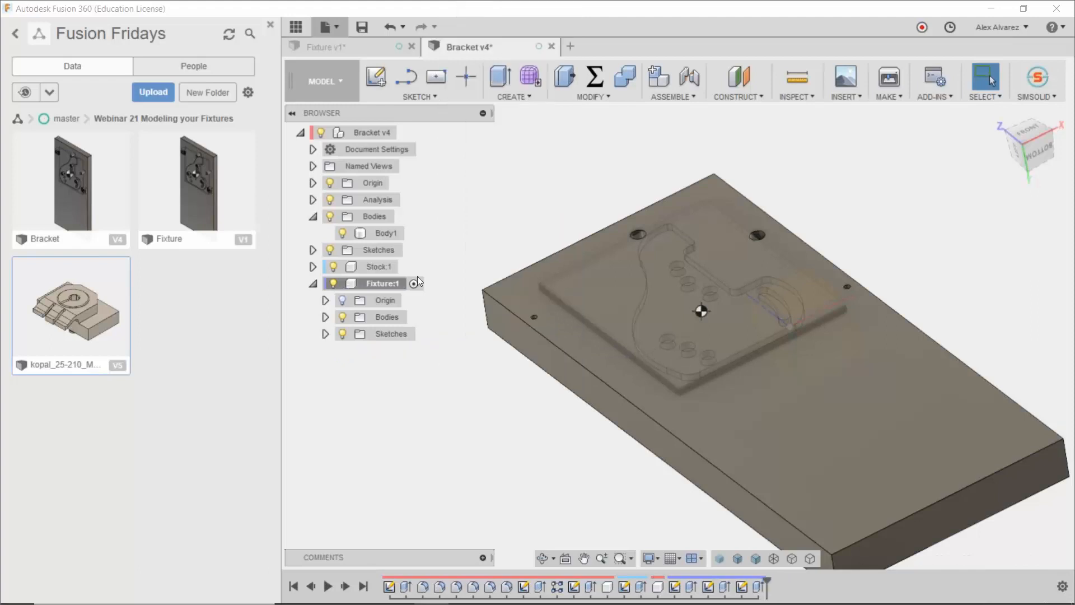
Step: Insert the kopal_25-210 Miniclamp into the top-level Bracket v4 component and move it clear above the Fixture
left_click(314, 284)
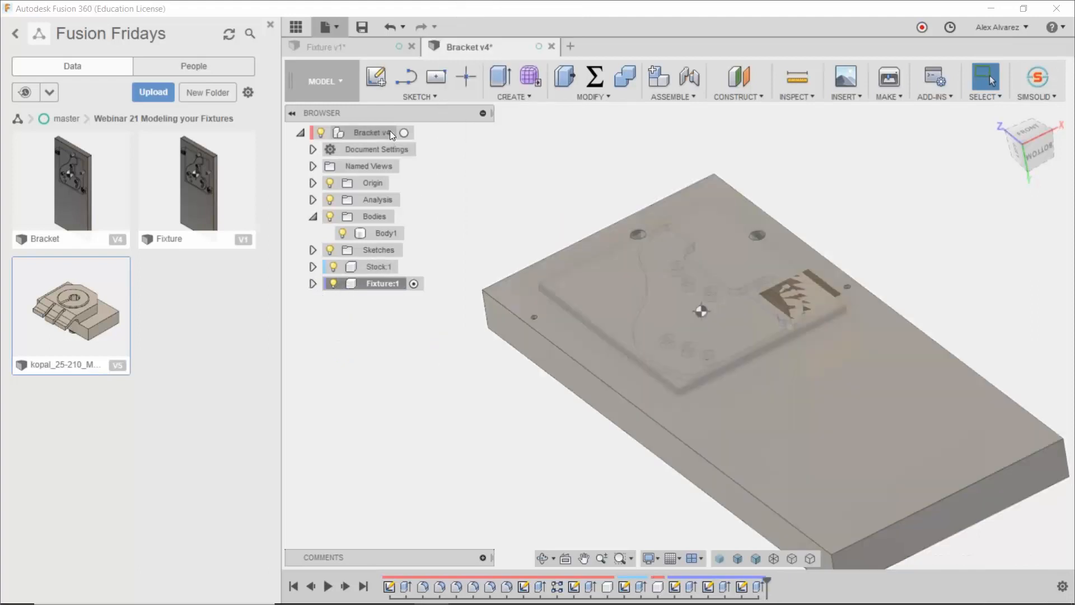
left_click(410, 132)
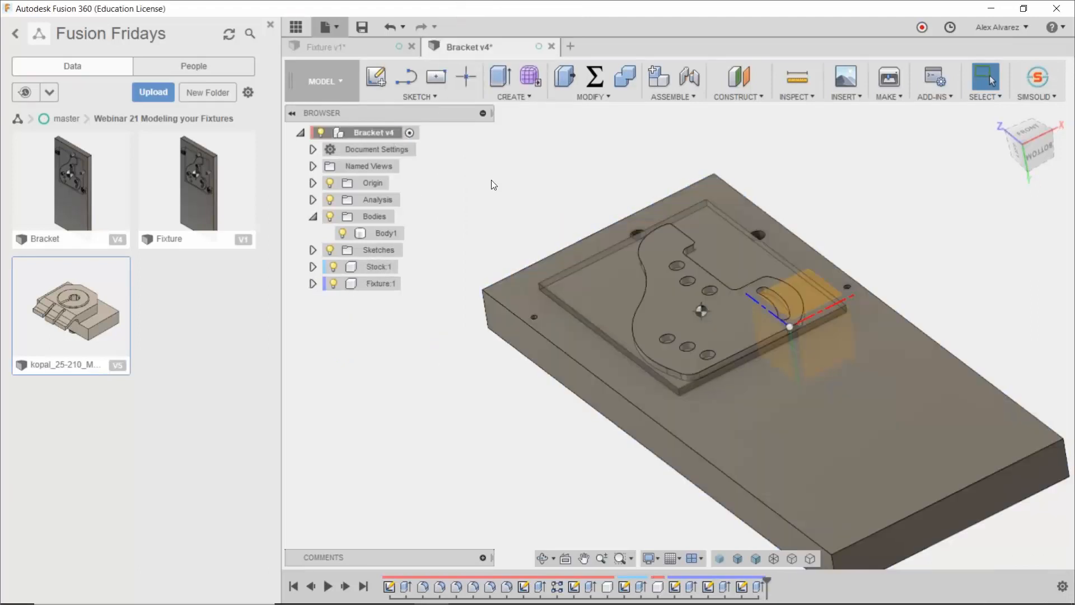
right_click(86, 322)
left_click(125, 343)
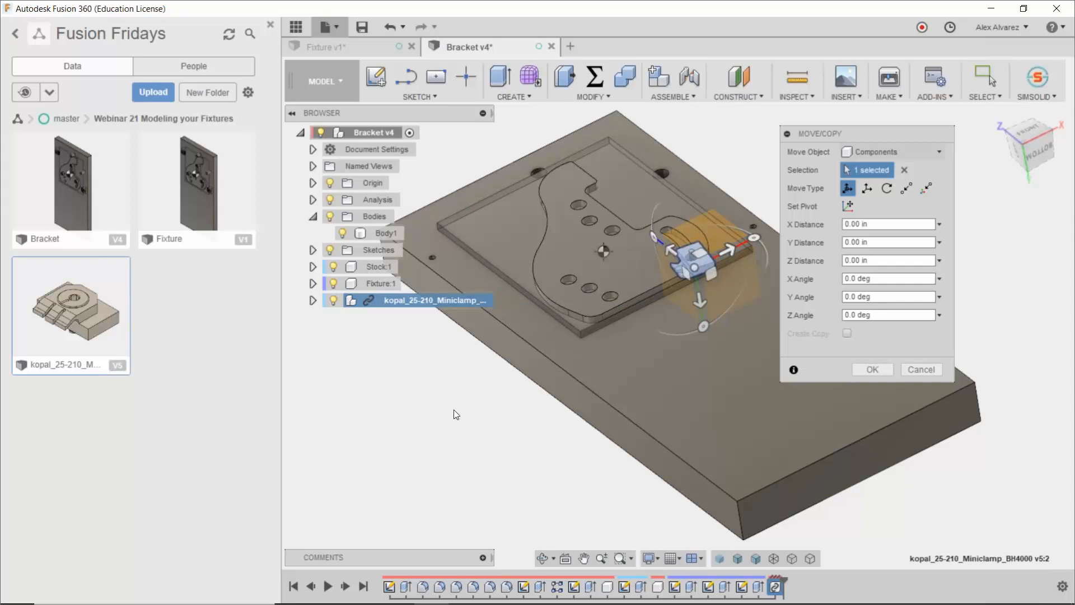
left_click_drag(700, 301, 671, 123)
left_click(879, 368)
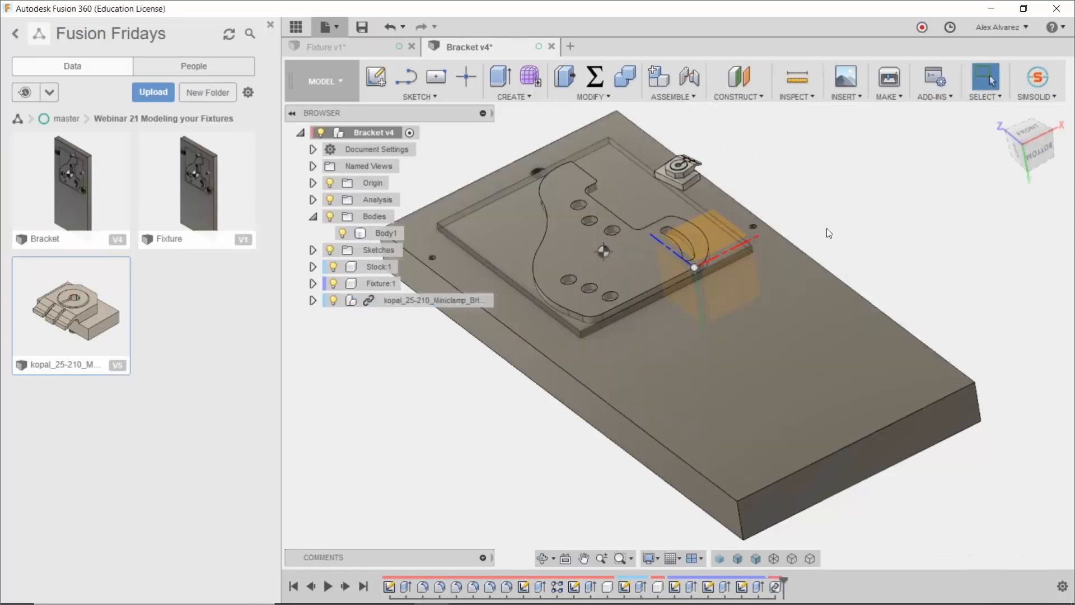
Step: Activate the Fixture component and open its clamp-hole sketch, Sketch3, for editing
middle_click_drag(834, 205, 806, 173, "shift")
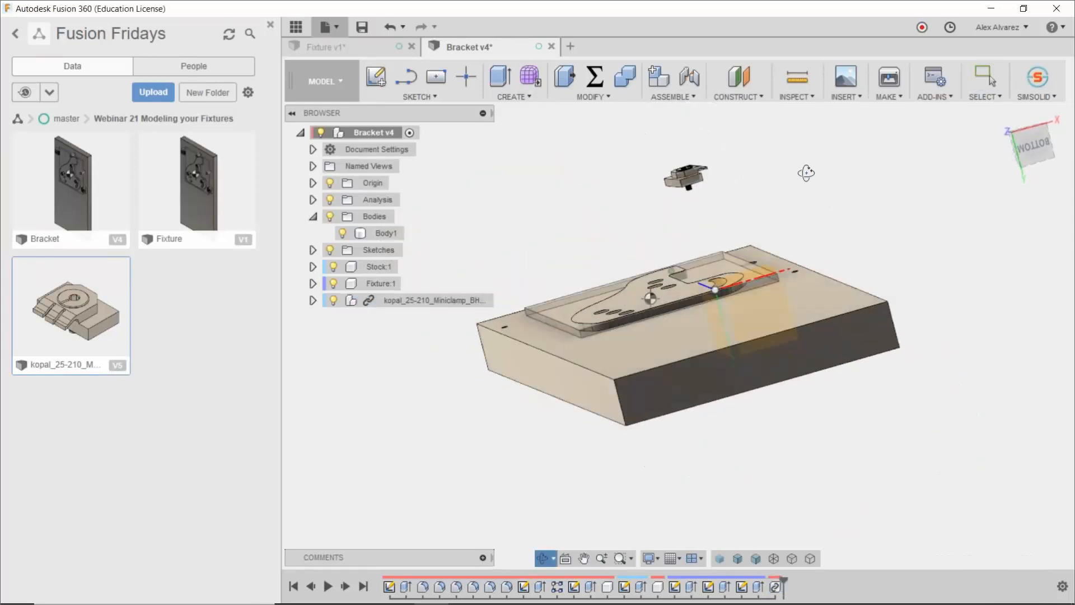
scroll(871, 271, "up", 1)
middle_click_drag(871, 270, 922, 224, "shift")
scroll(536, 323, "up", 3)
scroll(536, 322, "up", 2)
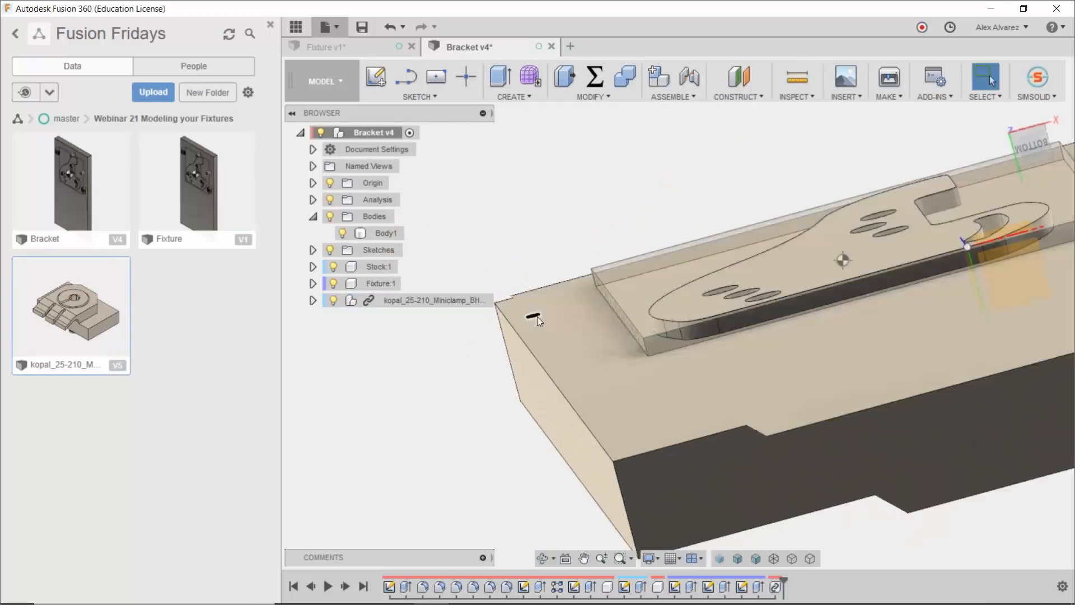
scroll(536, 317, "down", 5)
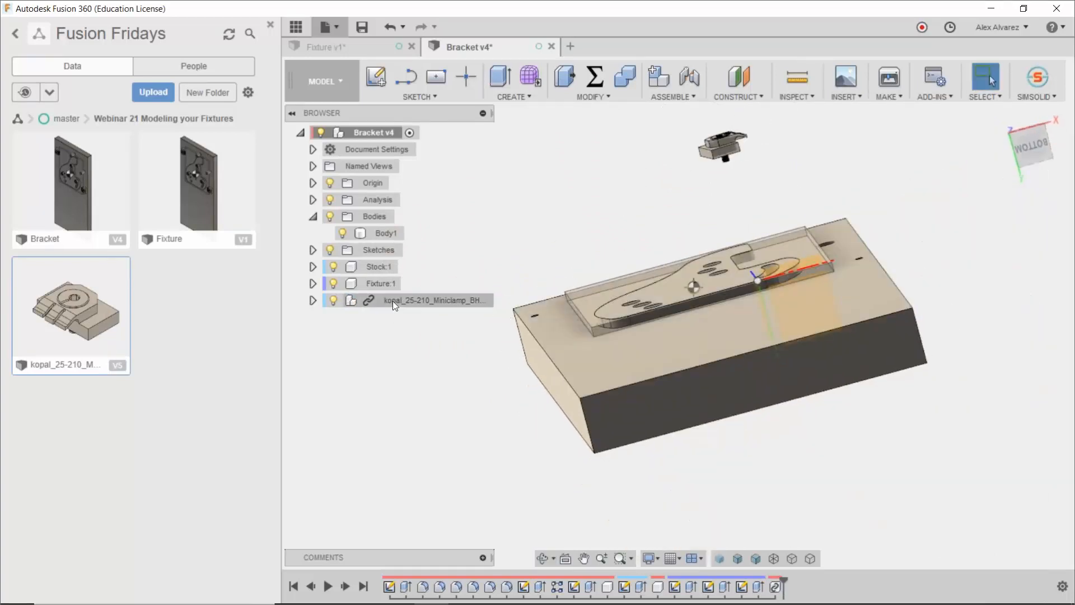
left_click(386, 283)
left_click(410, 284)
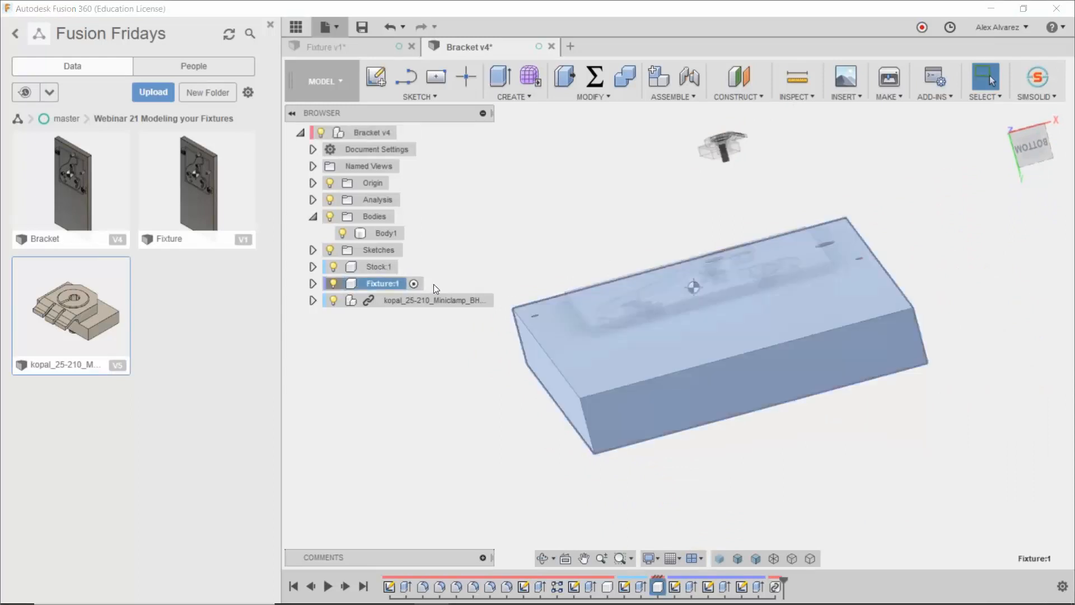
middle_click_drag(452, 279, 441, 309, "shift")
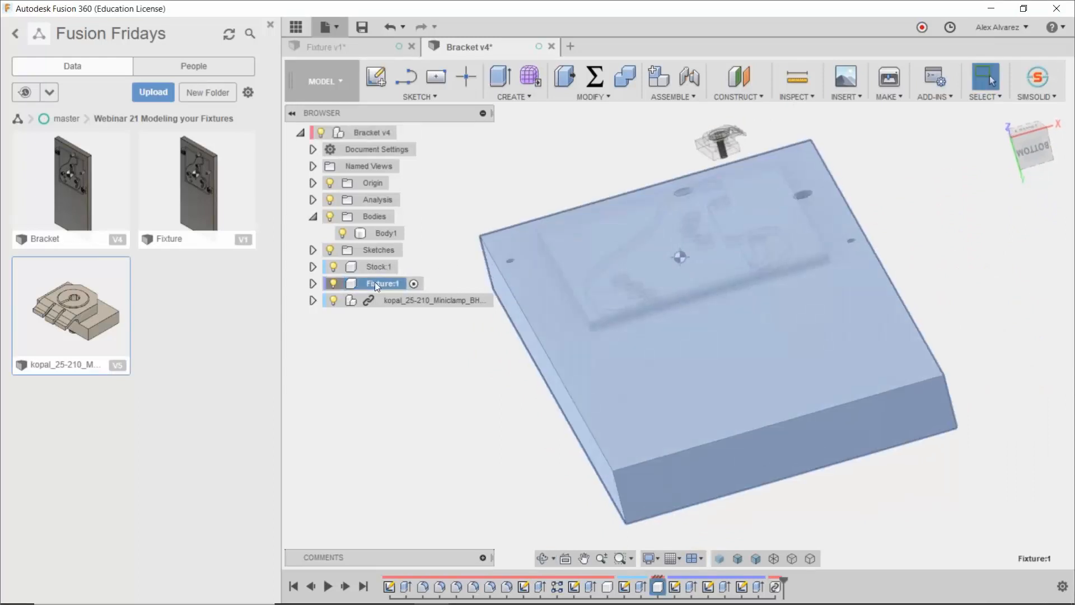
left_click(312, 284)
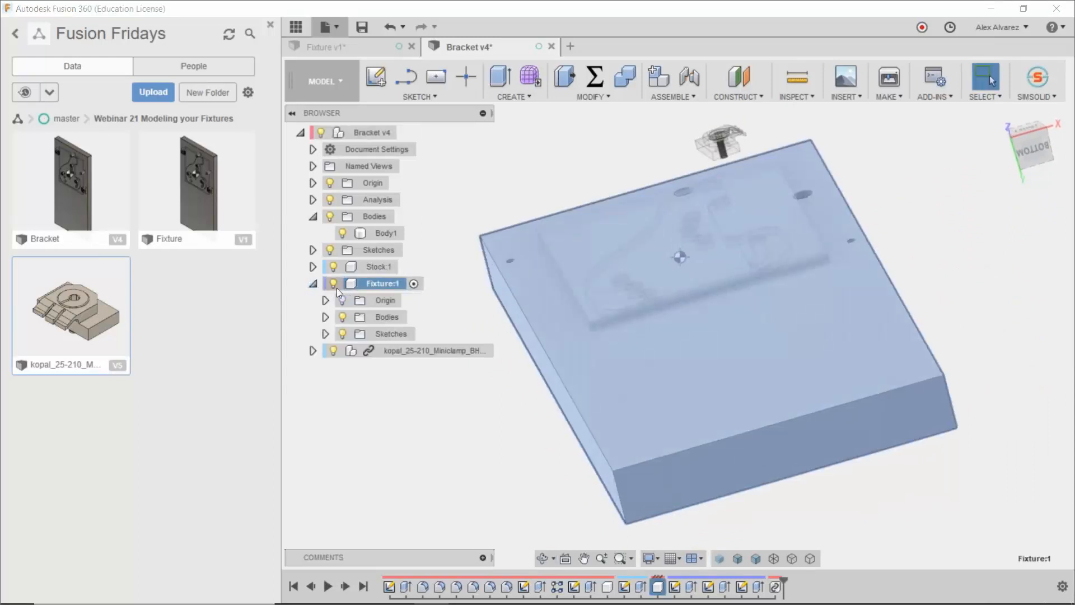
left_click(325, 334)
right_click(392, 383)
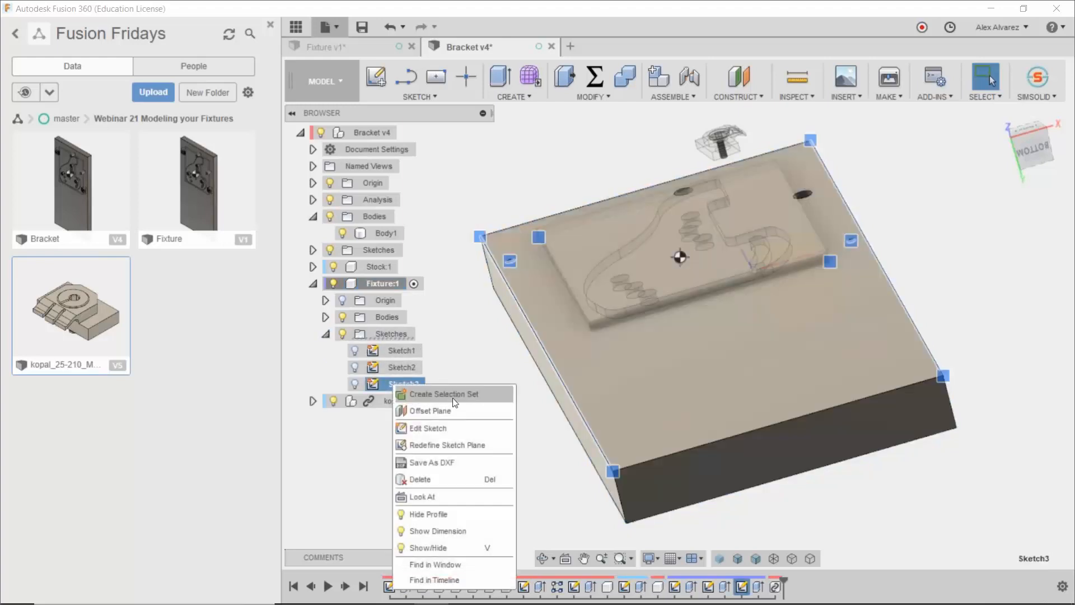
left_click(451, 428)
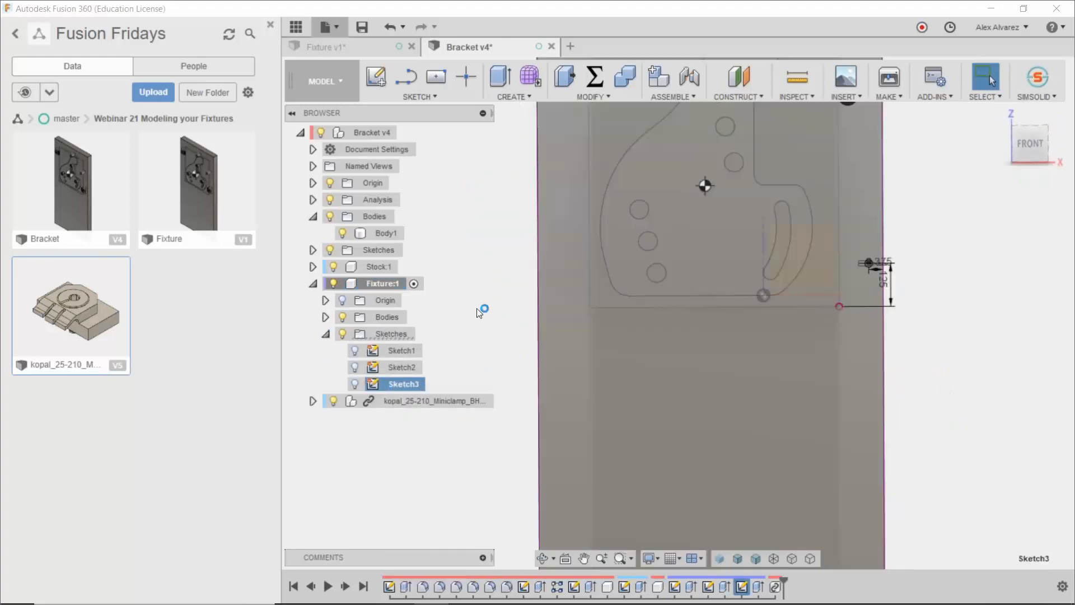
Step: Delete the 0.375 dimensions that tie the two clamp-hole circles to the Fixture's outer side edges
scroll(515, 254, "up", 2)
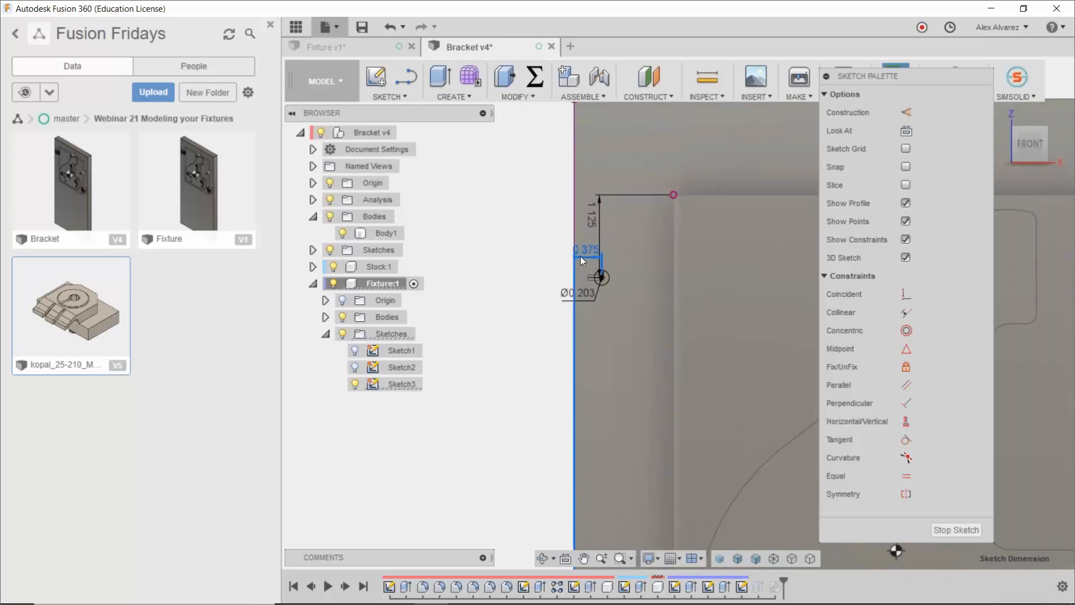
scroll(491, 284, "down", 5)
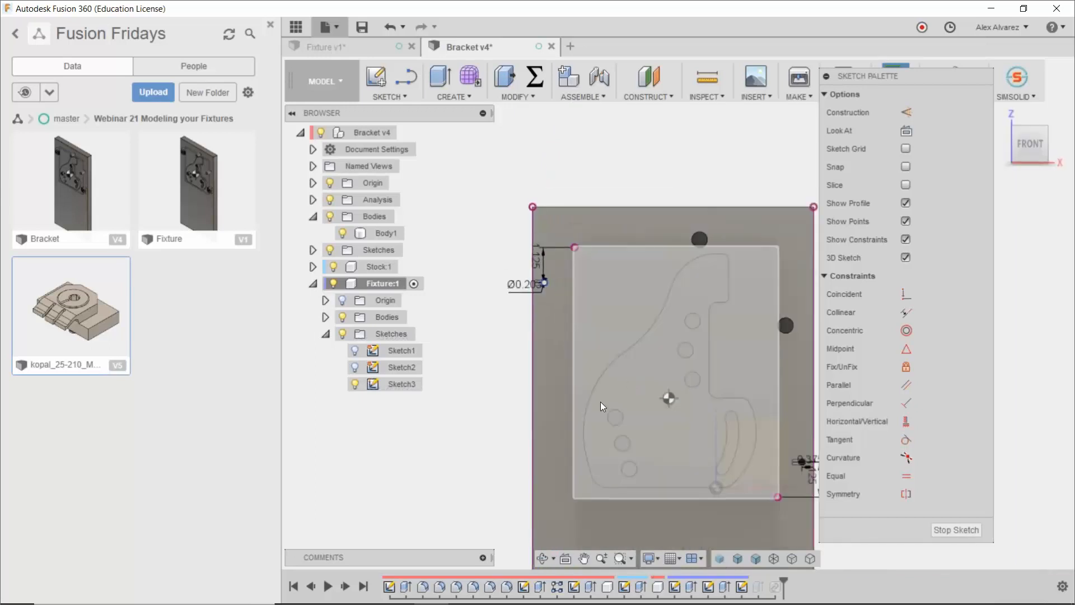
scroll(697, 428, "up", 3)
scroll(711, 438, "up", 2)
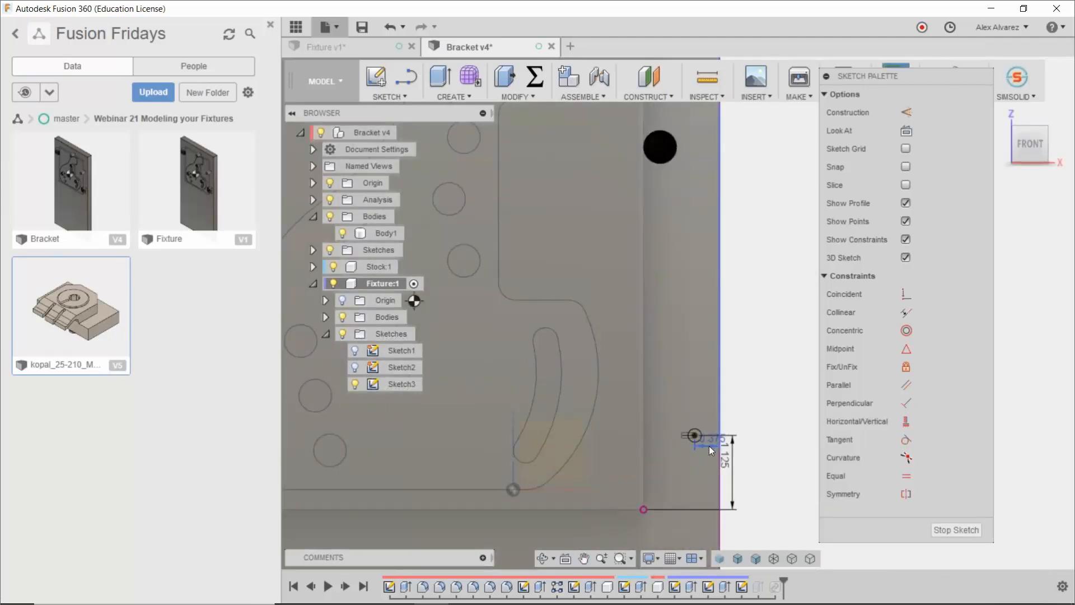
scroll(709, 446, "up", 2)
Step: Project the stock's two long side edges into the clamp-hole sketch
key("p")
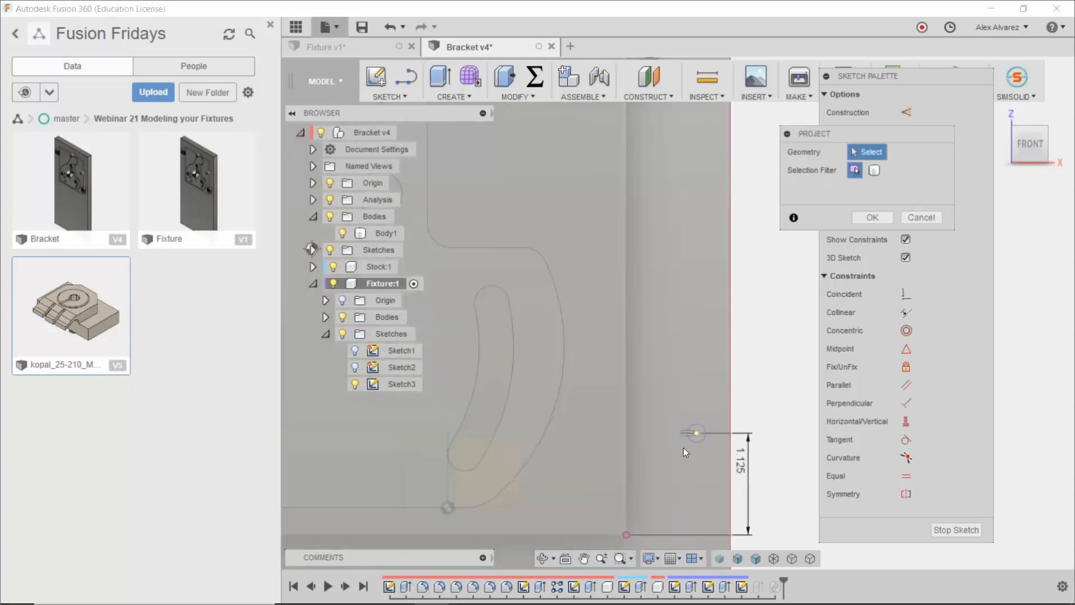
scroll(614, 423, "down", 4)
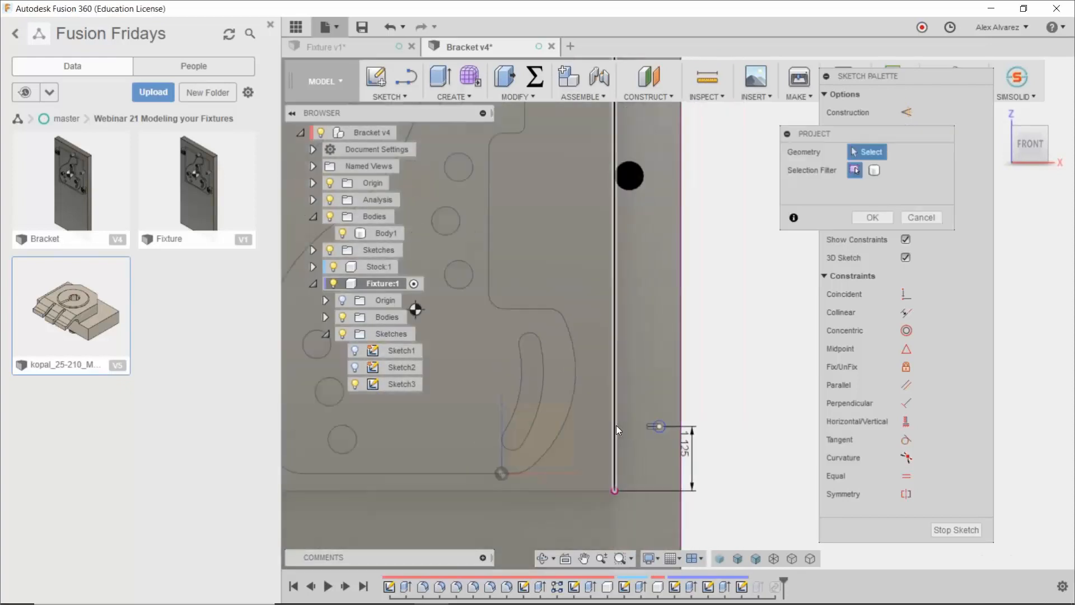
left_click(391, 447)
key("Return")
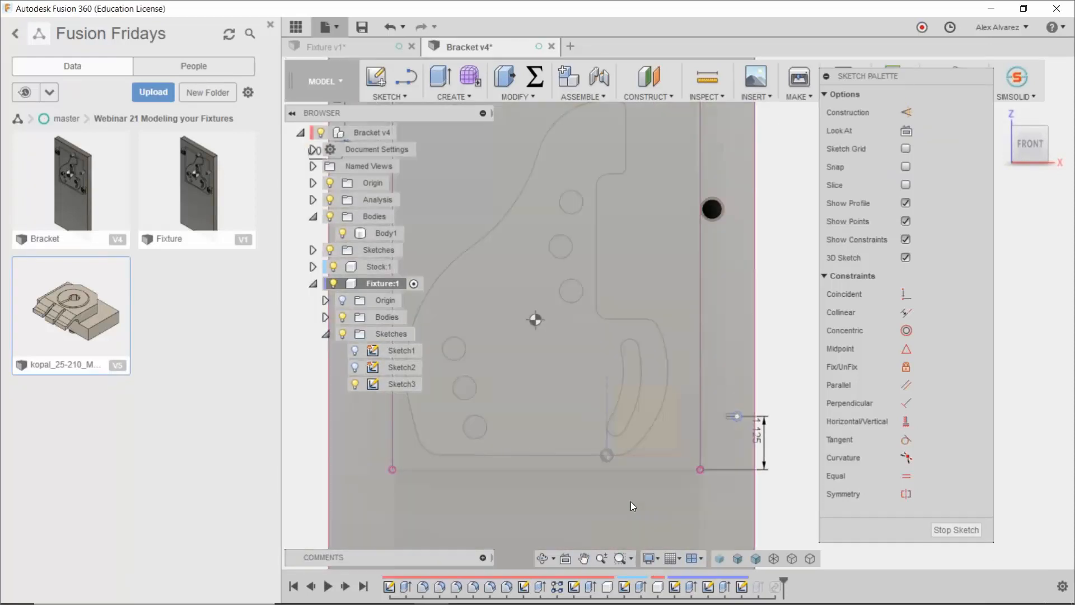
Step: Dimension the lower-right clamp hole's horizontal distance from the stock's lower-right corner at 0.375 in
scroll(759, 382, "up", 2)
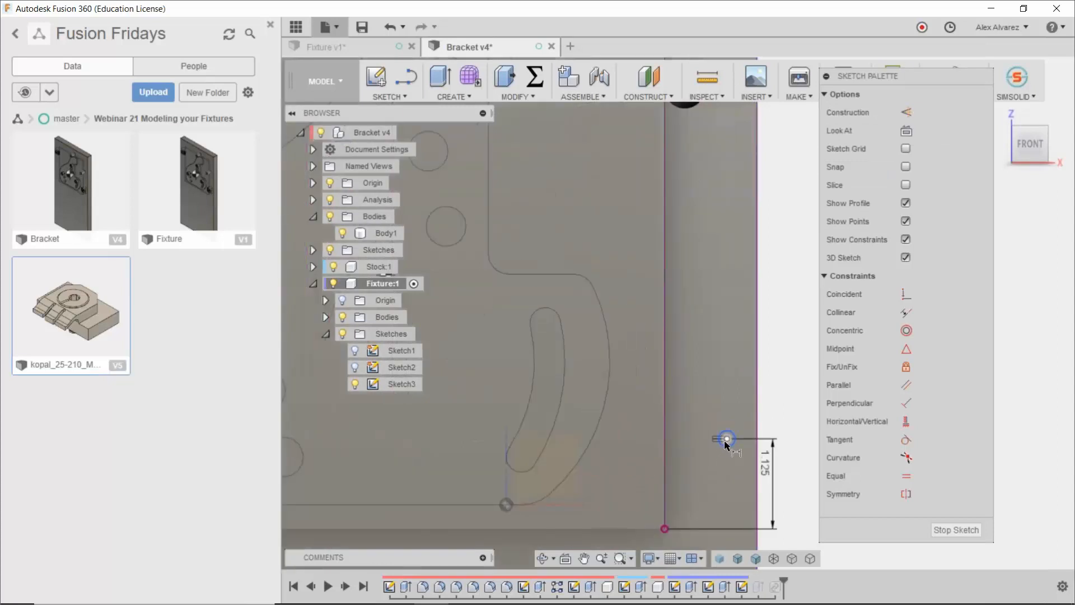
left_click(665, 529)
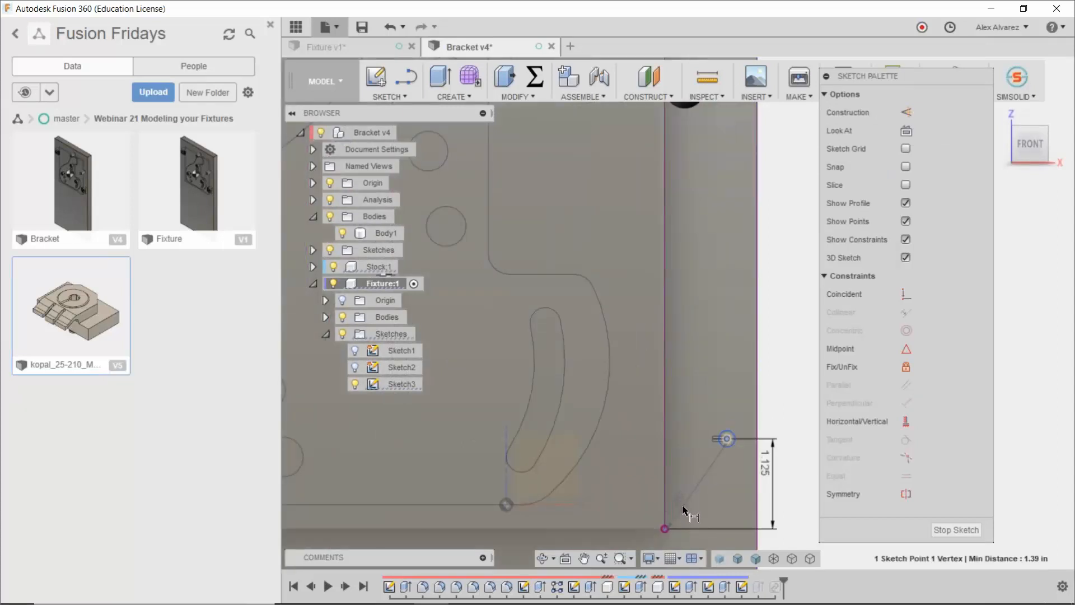
left_click(700, 539)
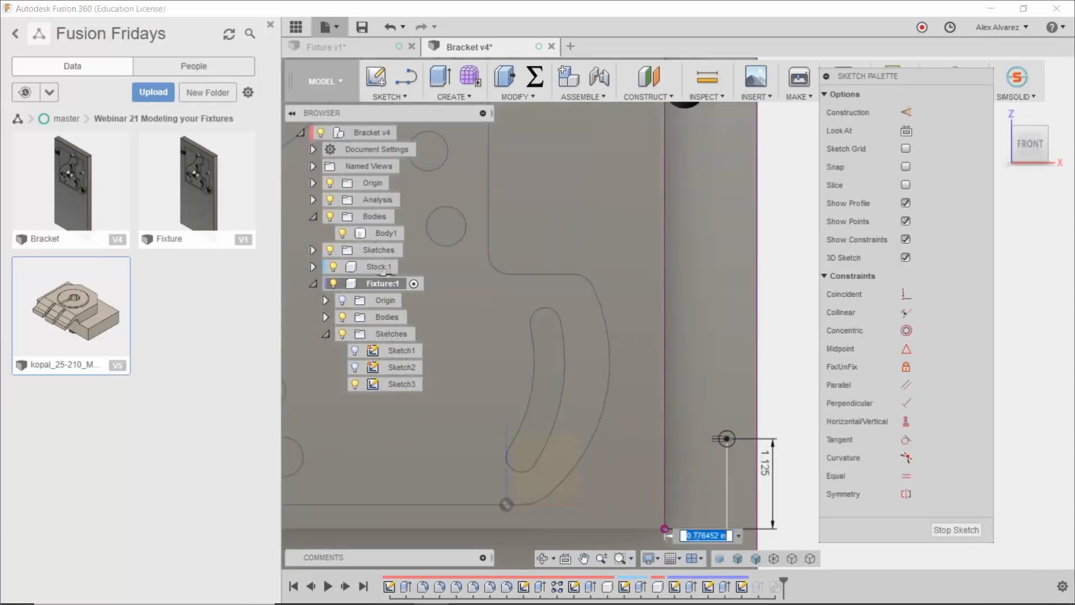
type(".375")
key("Return")
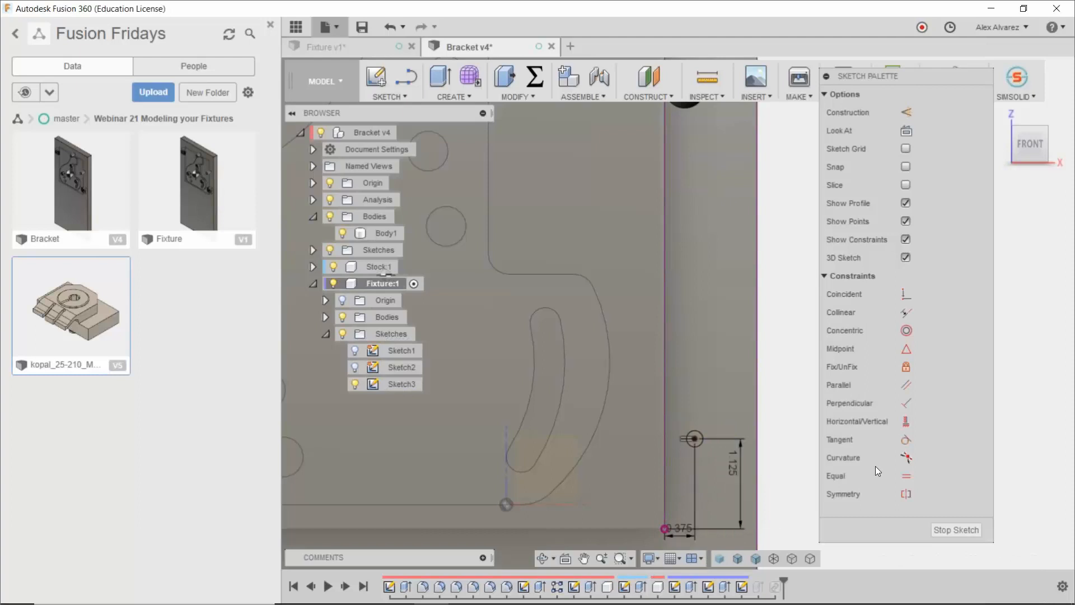
Step: Dimension the upper-left clamp hole's horizontal distance from the stock's projected left edge at 0.375 in
scroll(582, 392, "down", 4)
middle_click_drag(552, 381, 791, 521)
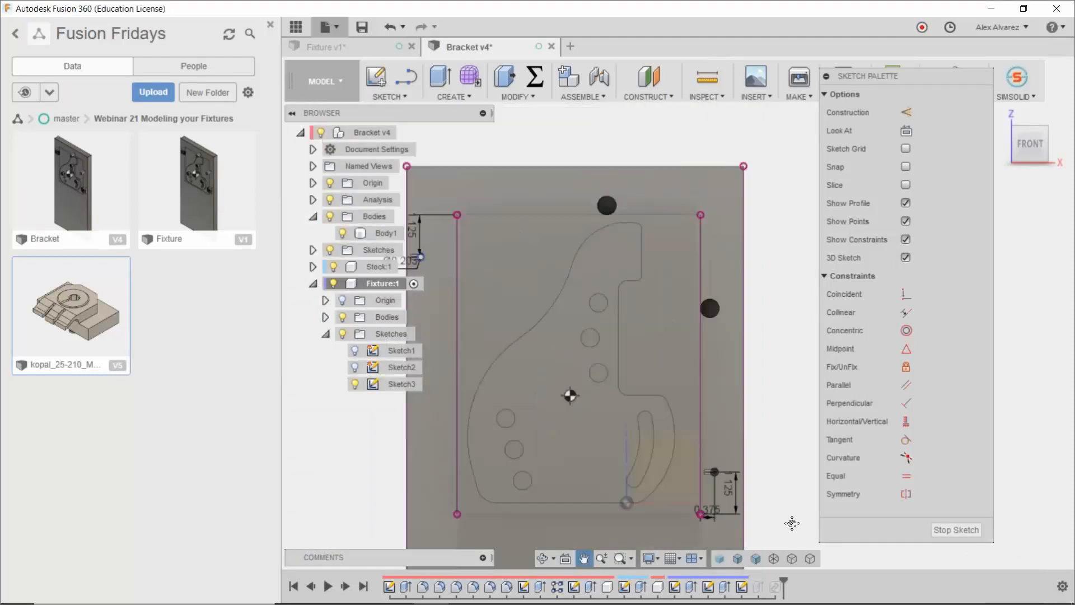
scroll(621, 343, "up", 3)
scroll(567, 281, "up", 2)
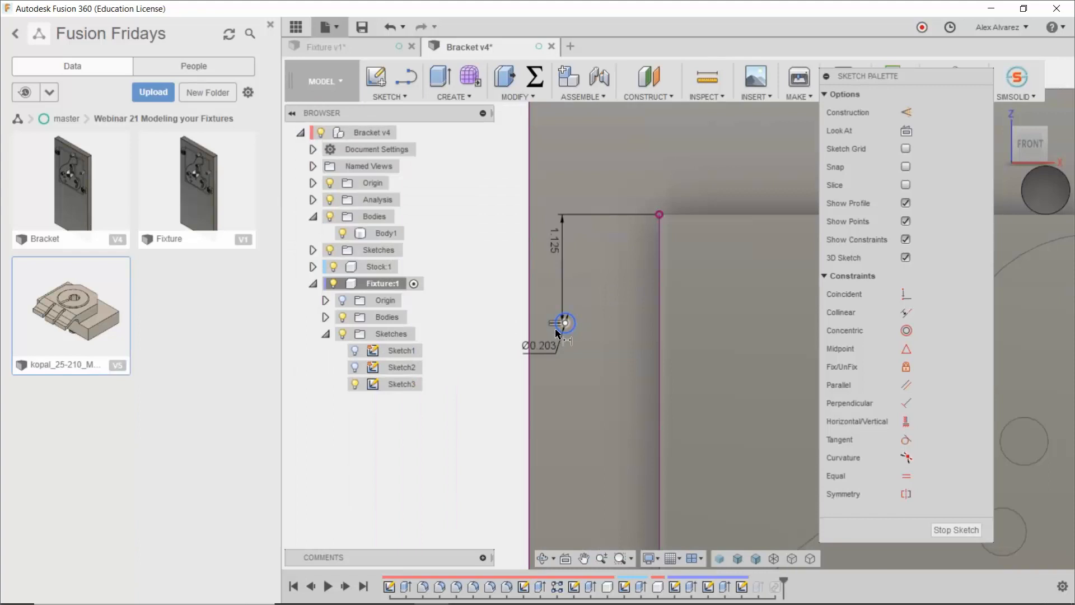
left_click(564, 323)
left_click(659, 339)
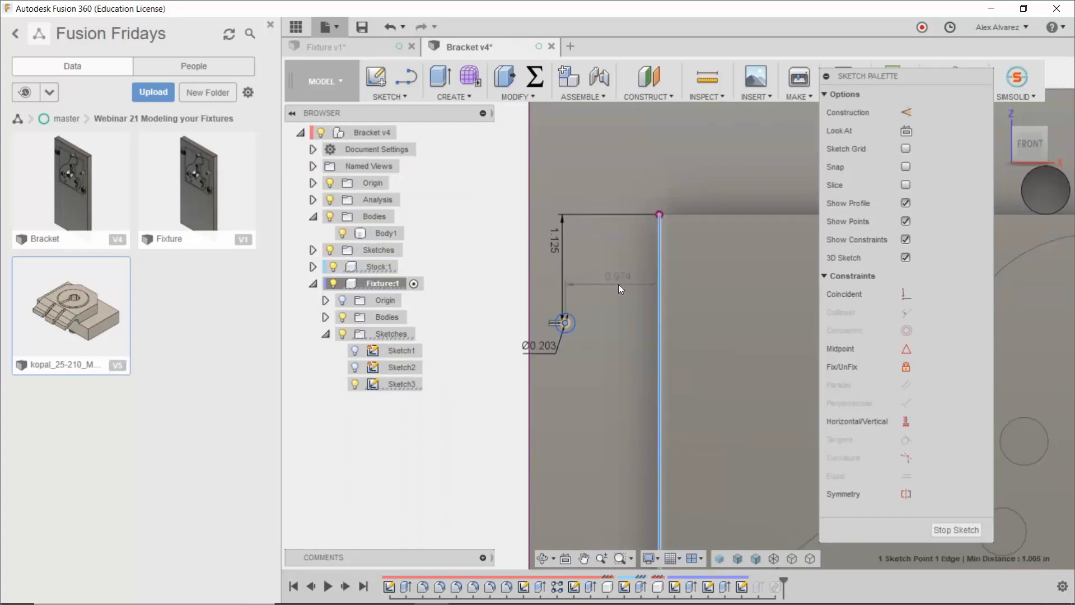
left_click(618, 284)
type(".375")
key("Return")
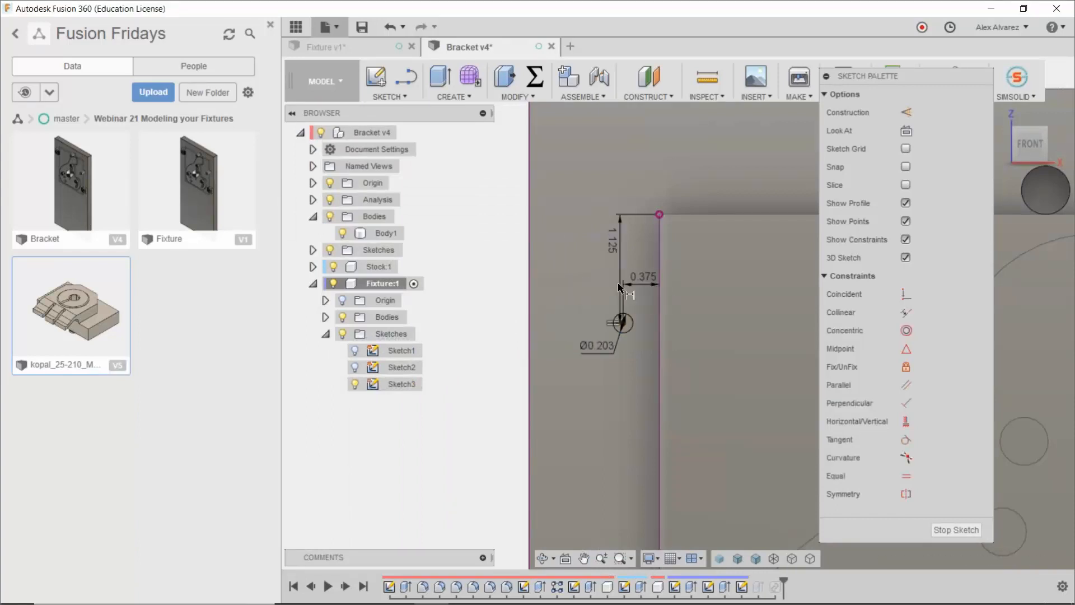
Step: Finish the clamp-hole sketch and reactivate the top-level Bracket v4 component
scroll(677, 190, "down", 2)
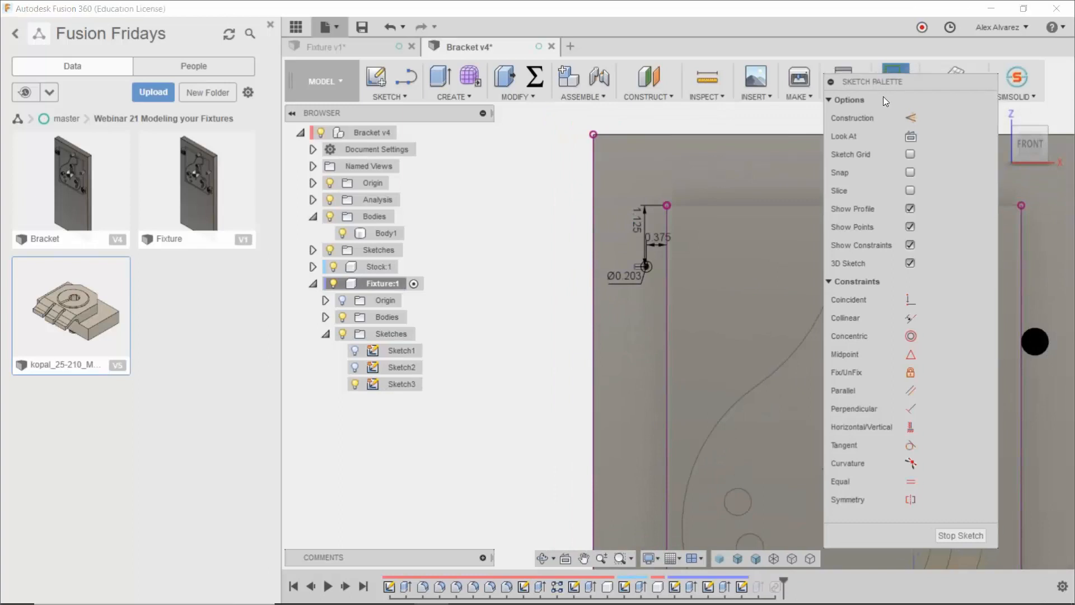
left_click(934, 83)
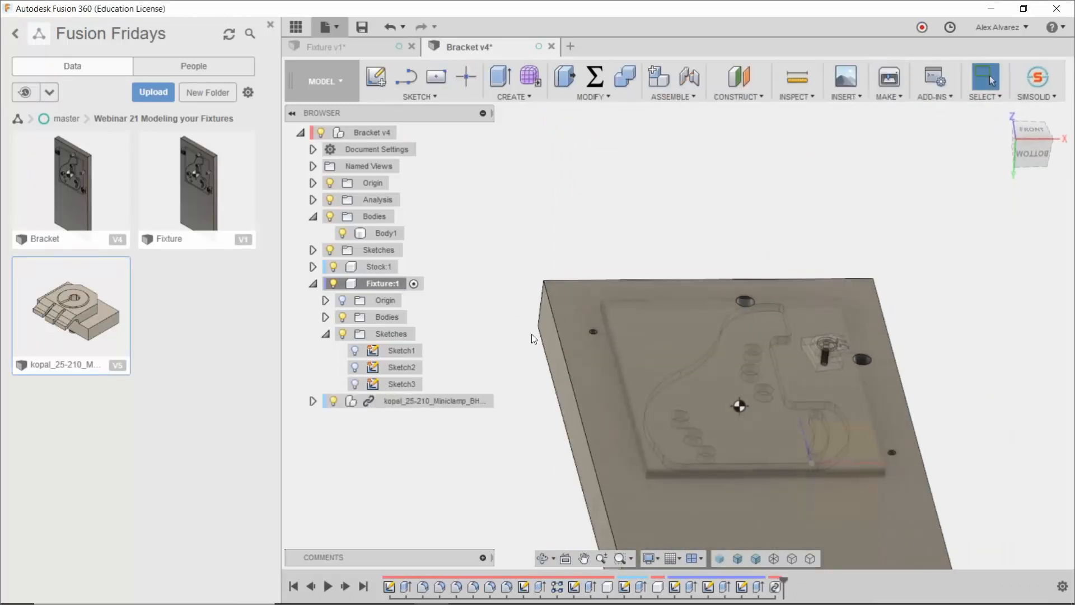
left_click(407, 132)
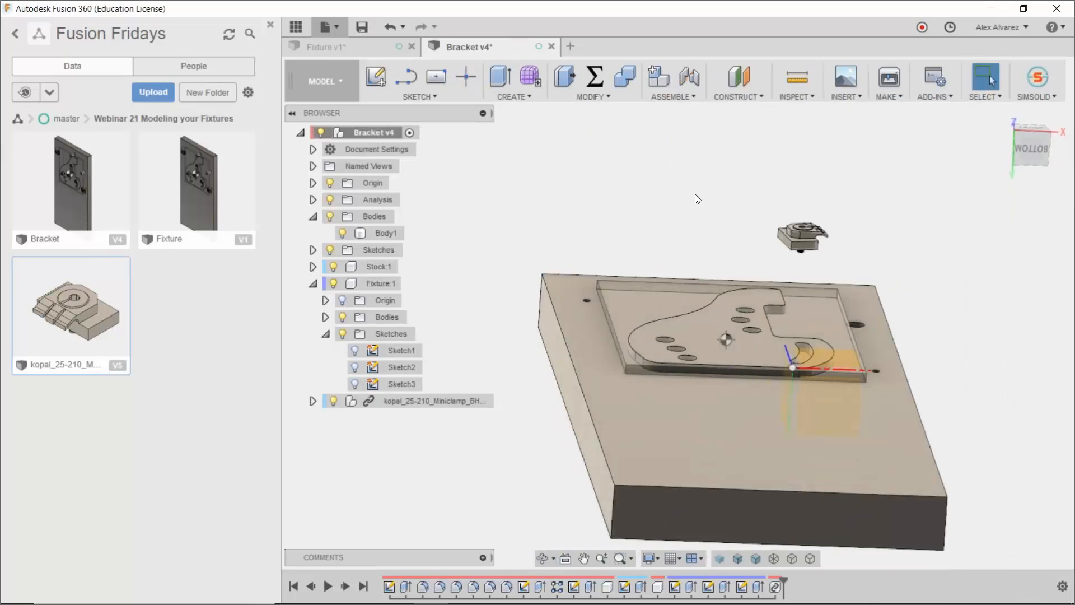
Step: Start a joint with the circular hole edge around the bolt on the Miniclamp's underside as its first origin
key("j")
scroll(684, 222, "up", 2)
middle_click_drag(684, 223, 550, 236)
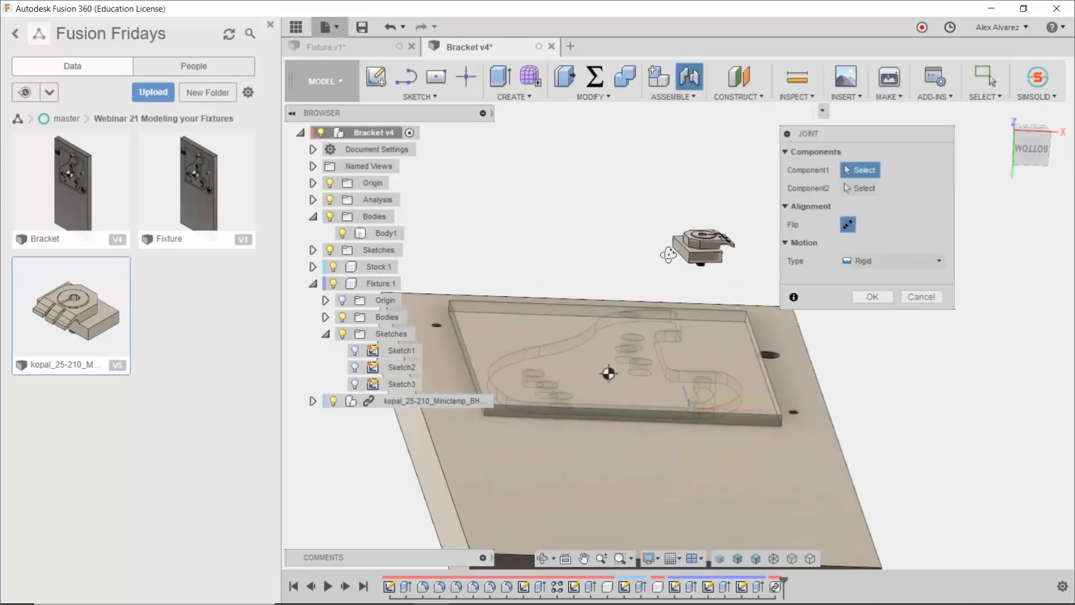
middle_click_drag(672, 253, 674, 240, "shift")
scroll(713, 302, "up", 5)
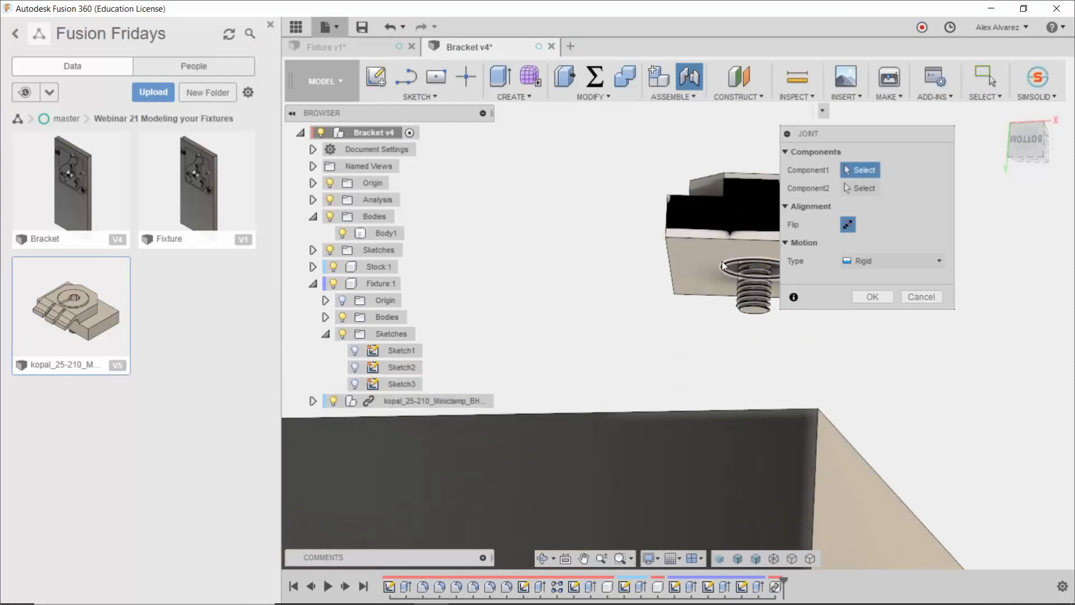
left_click(722, 265)
Step: Join the Miniclamp to the Fixture's upper-left clamp hole with Revolute motion about the Z axis
scroll(540, 298, "down", 2)
middle_click_drag(481, 299, 668, 392)
middle_click_drag(568, 321, 756, 392)
scroll(544, 370, "down", 2)
scroll(634, 334, "up", 6)
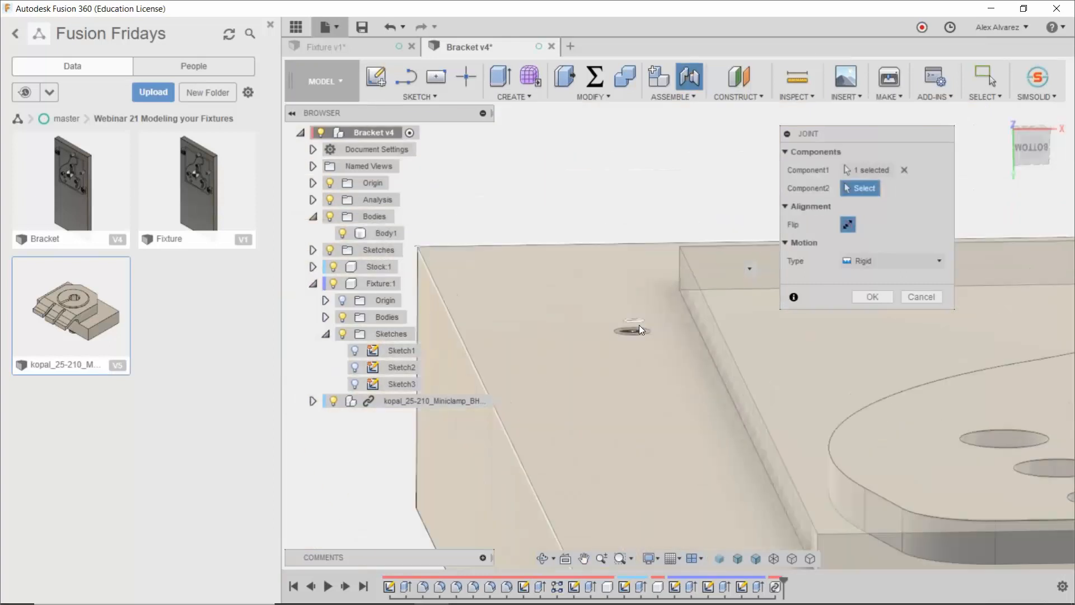
left_click(644, 330)
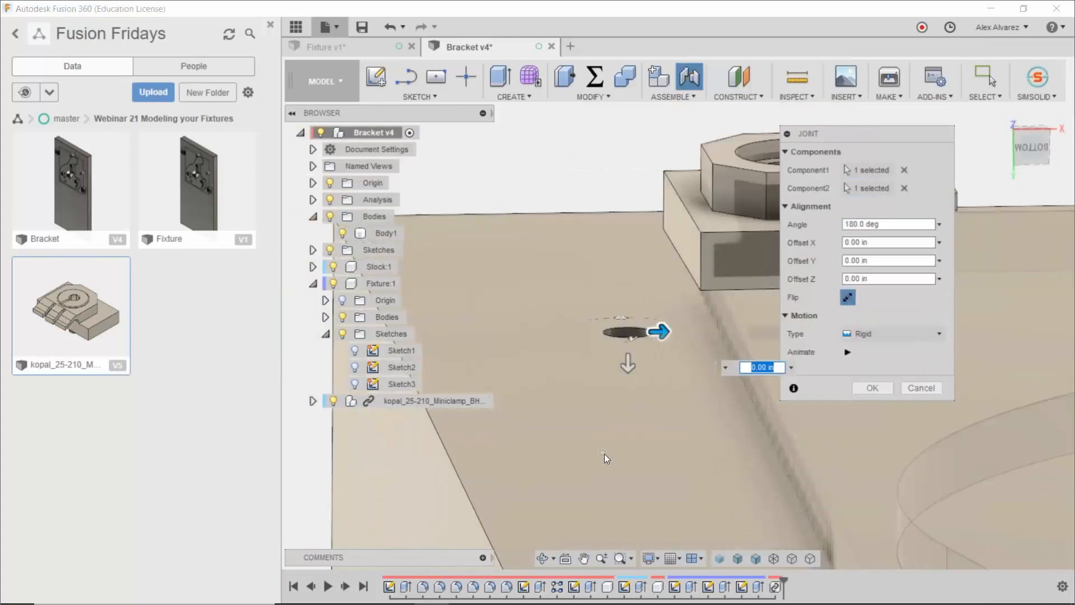
scroll(603, 455, "down", 4)
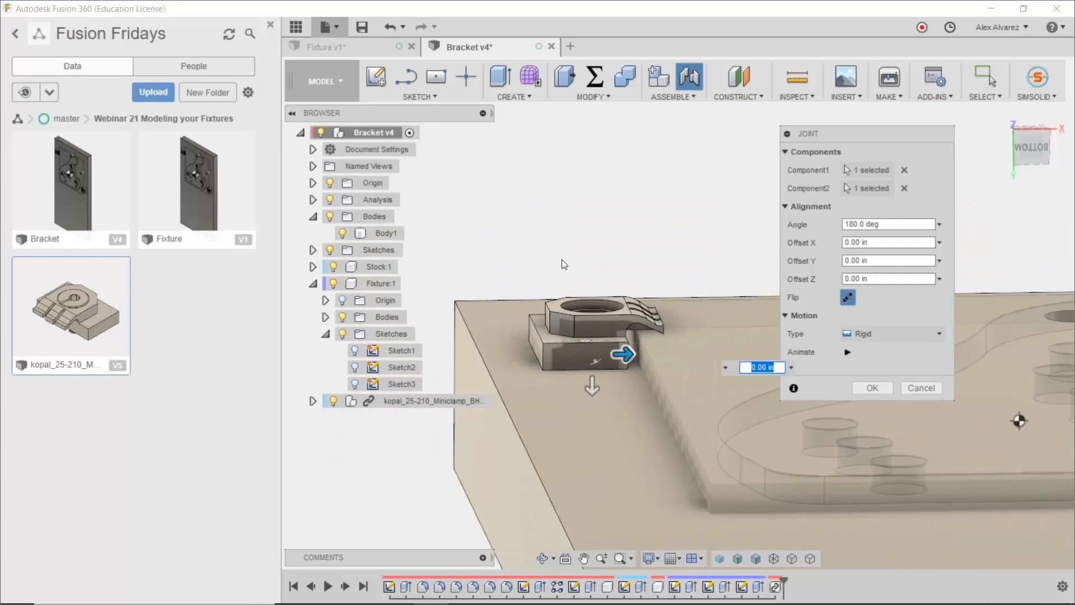
left_click(915, 335)
left_click(897, 365)
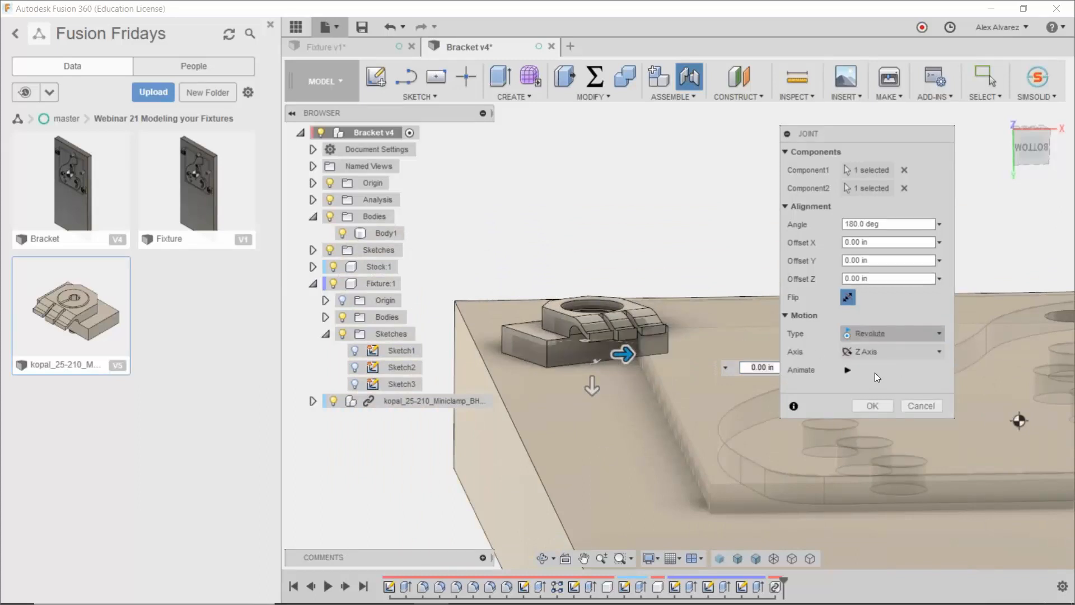
left_click(872, 406)
Step: Create a copy of the Miniclamp component and move the copy about 4.651 in along X
middle_click_drag(700, 263, 465, 316, "shift")
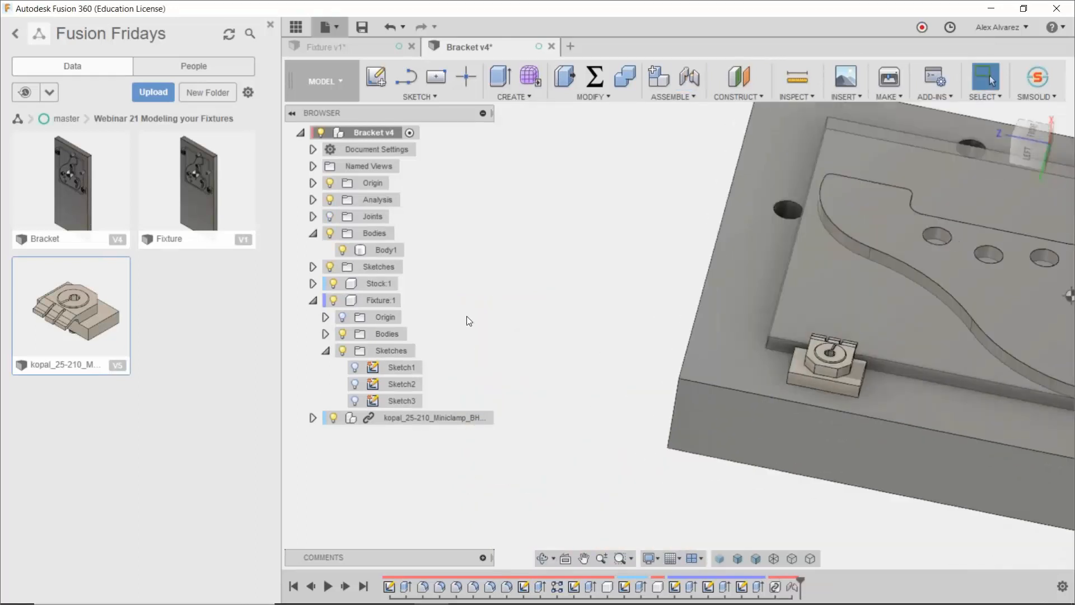
left_click(314, 300)
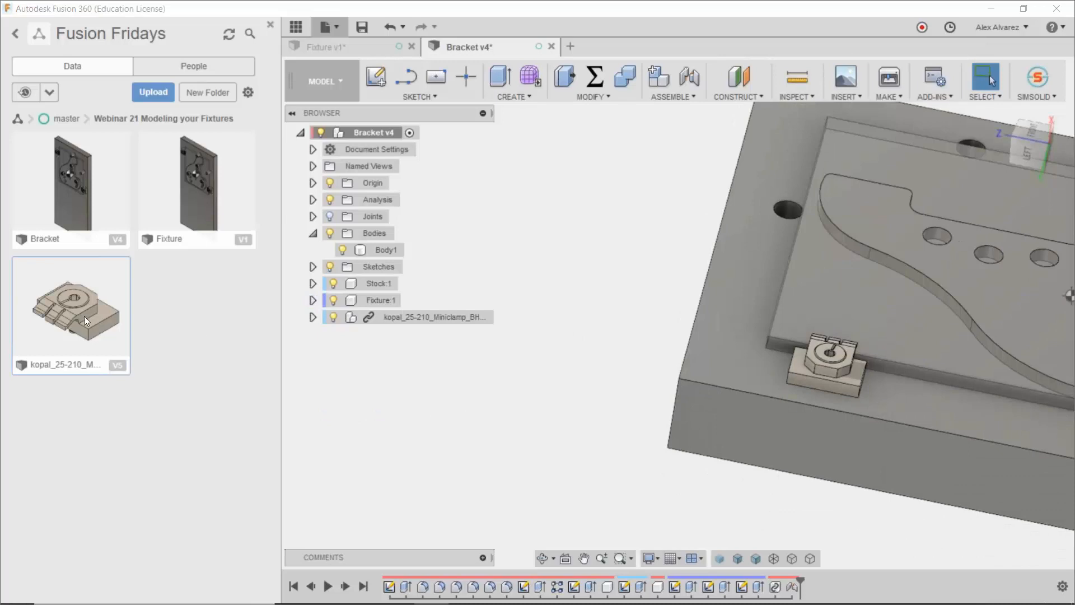
mouse_move(430, 364)
middle_mouse_down("shift")
mouse_move(542, 432)
mouse_move(534, 414)
mouse_move(414, 359)
middle_mouse_up("shift")
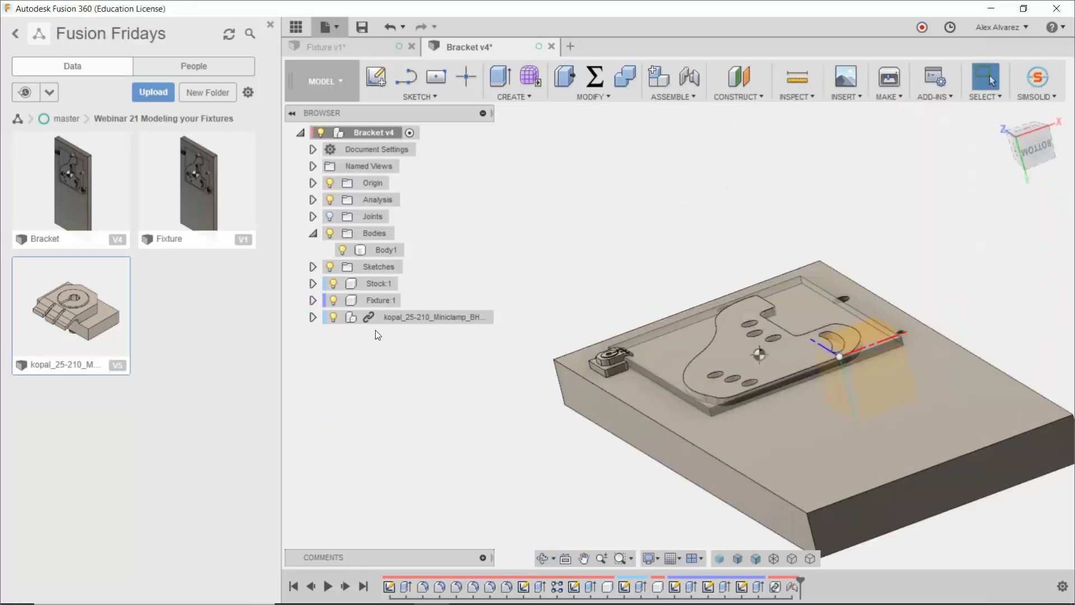
right_click(374, 317)
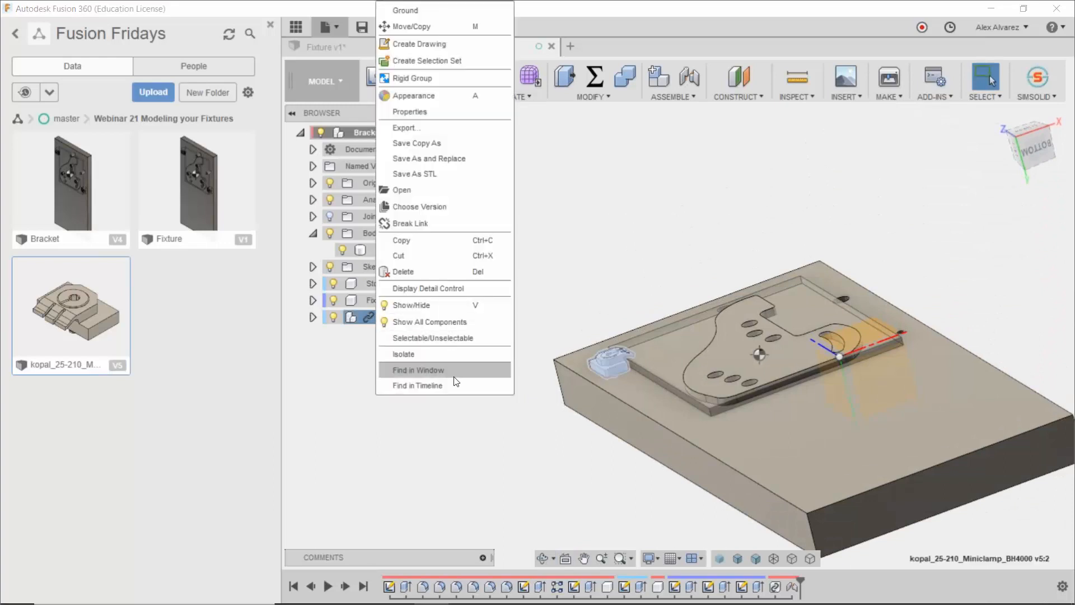
left_click(429, 28)
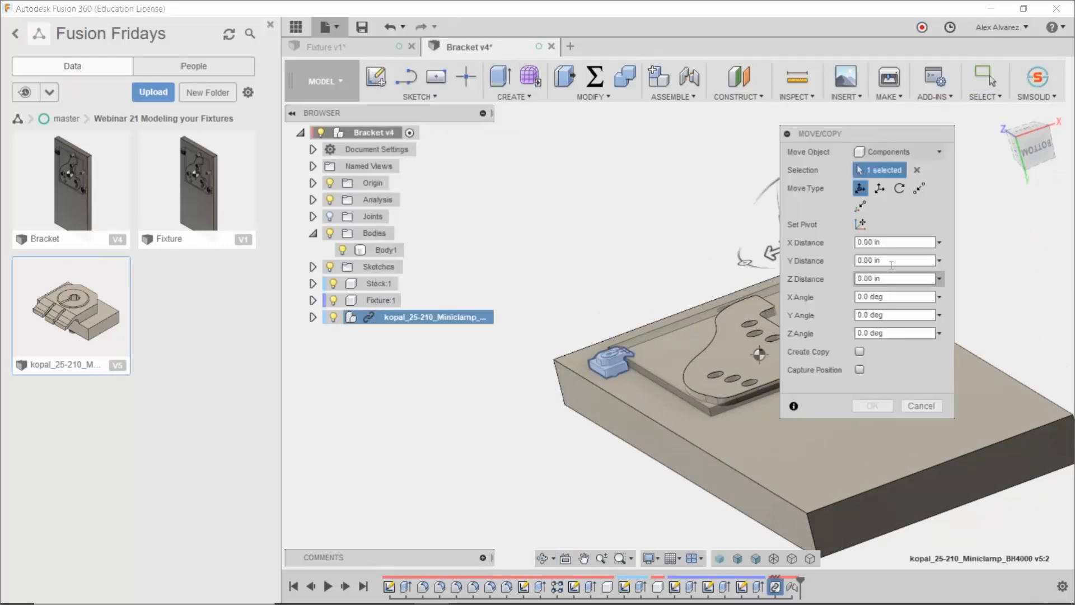
left_click(858, 352)
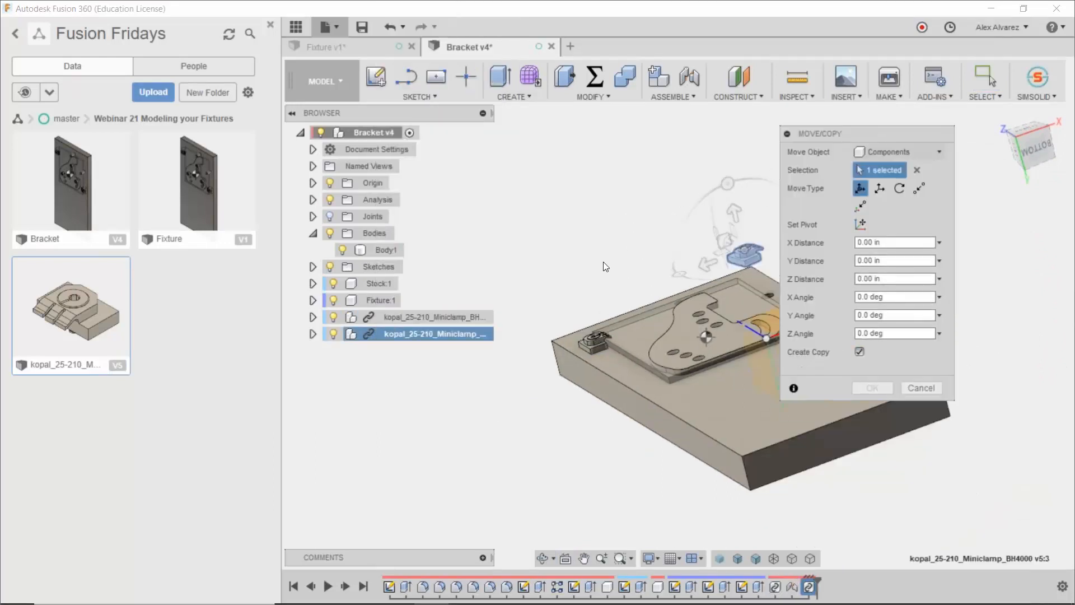
middle_click_drag(548, 281, 691, 272, "shift")
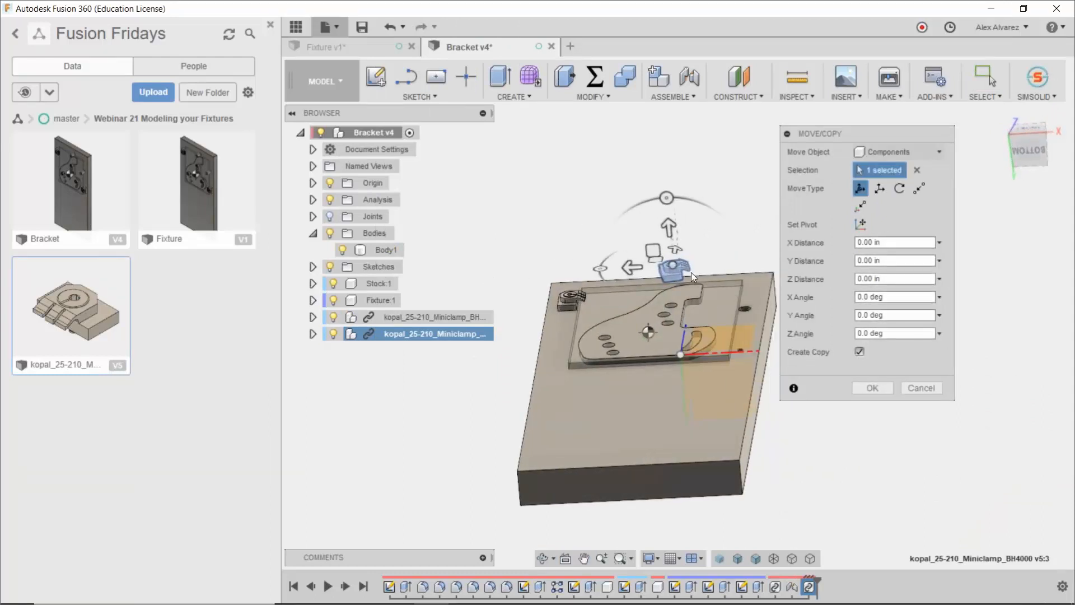
left_click(885, 386)
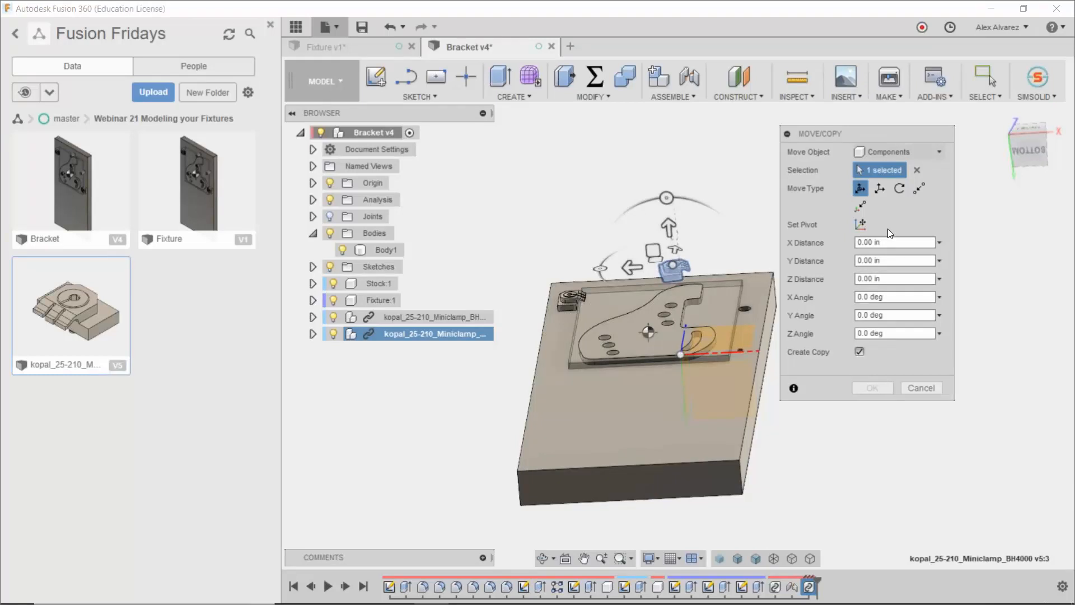
left_click_drag(633, 268, 513, 280)
scroll(505, 291, "up", 2)
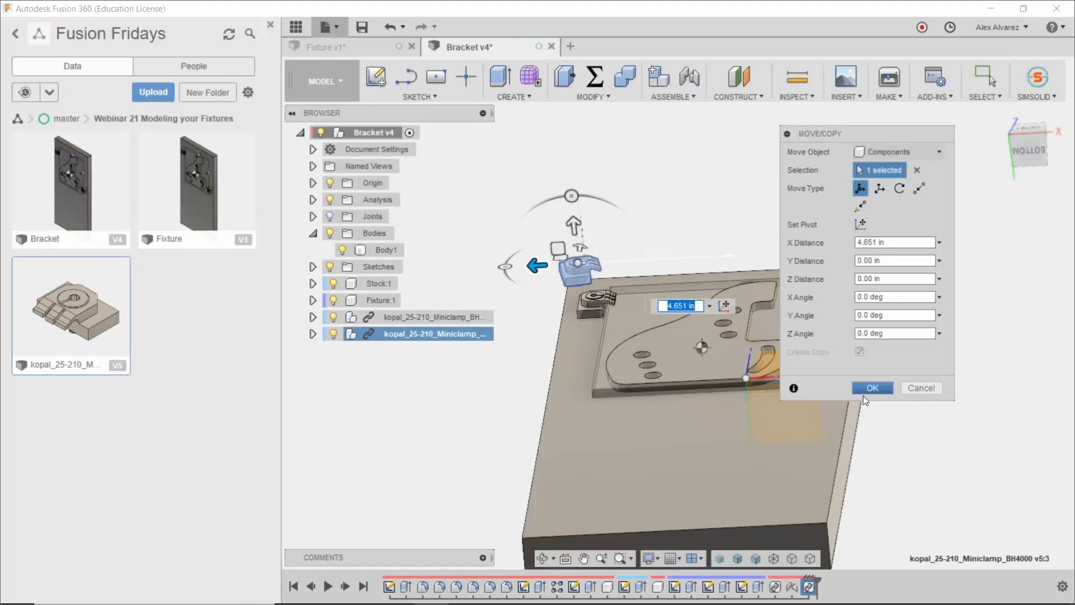
left_click(873, 388)
Step: Start a joint with the circular hole edge around the bolt on the copied Miniclamp's underside as its first origin
scroll(581, 263, "up", 2)
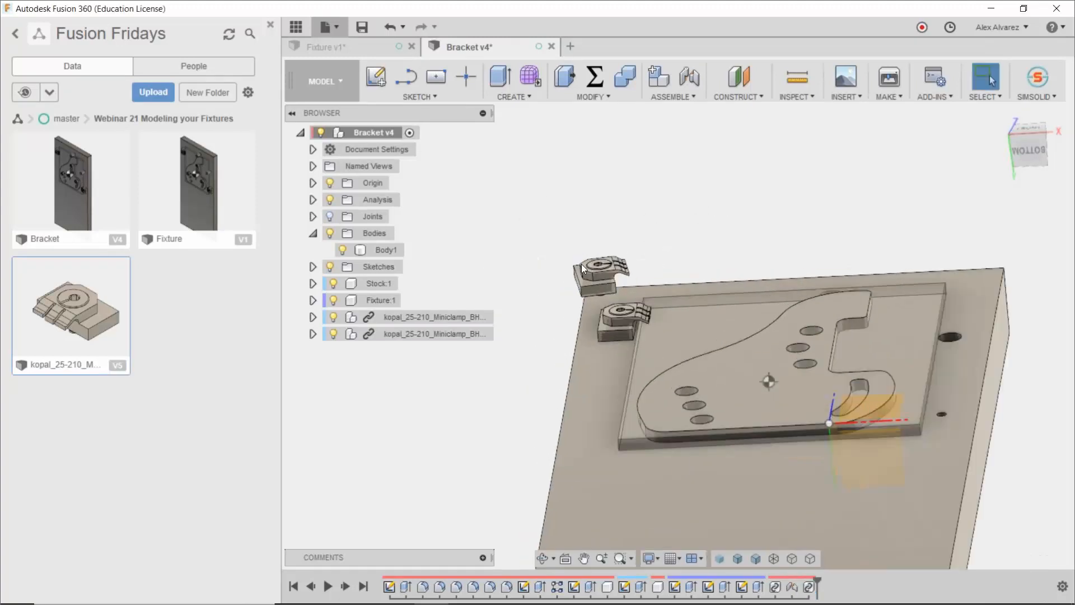
middle_click_drag(581, 264, 662, 281, "shift")
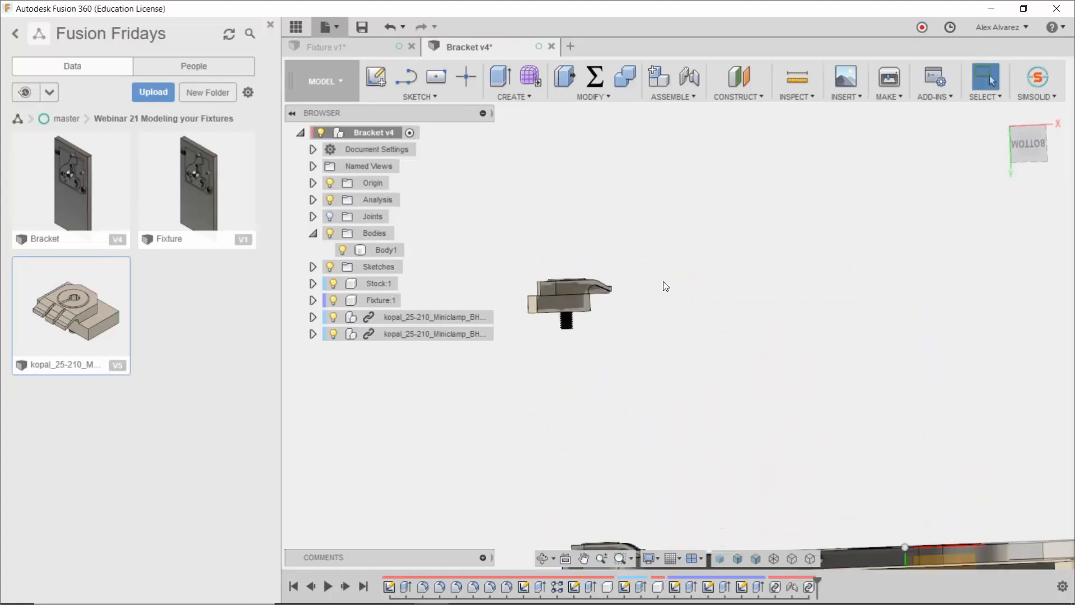
key("j")
scroll(616, 324, "up", 5)
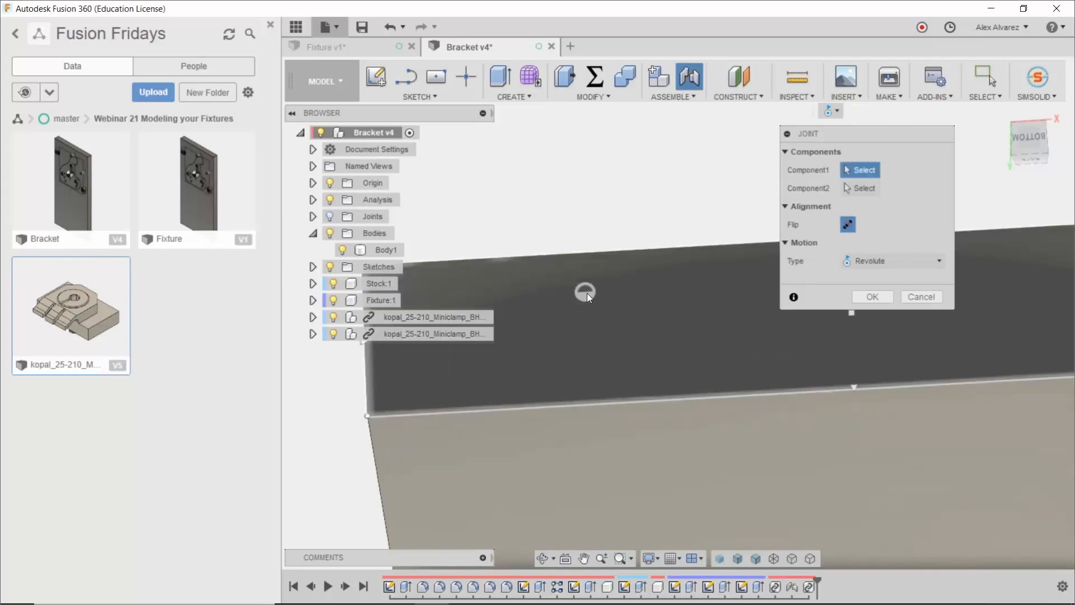
middle_click_drag(586, 294, 655, 370, "shift")
scroll(622, 223, "up", 3)
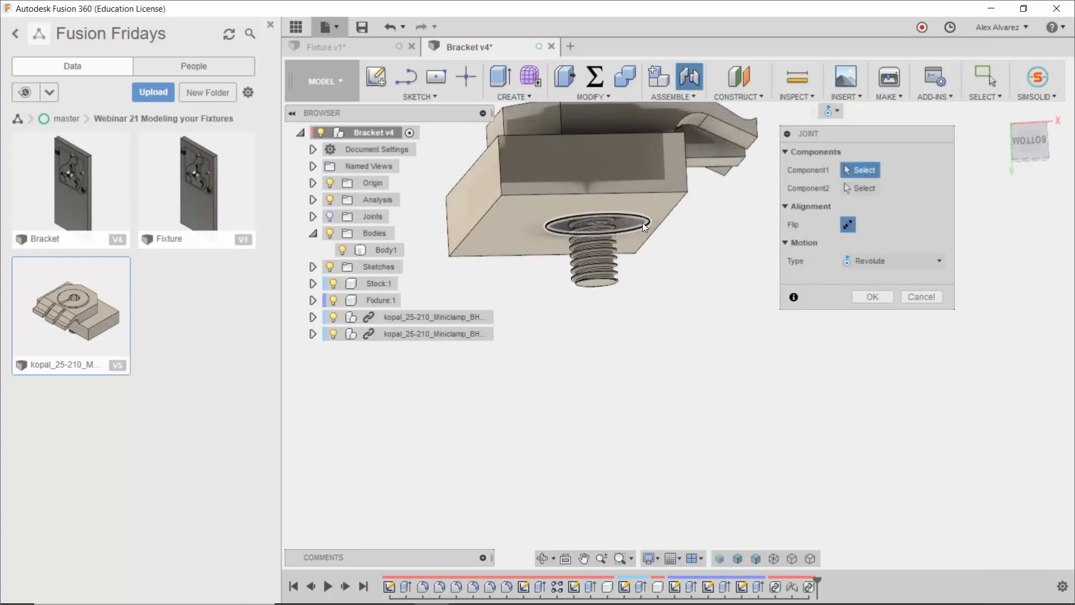
left_click(644, 214)
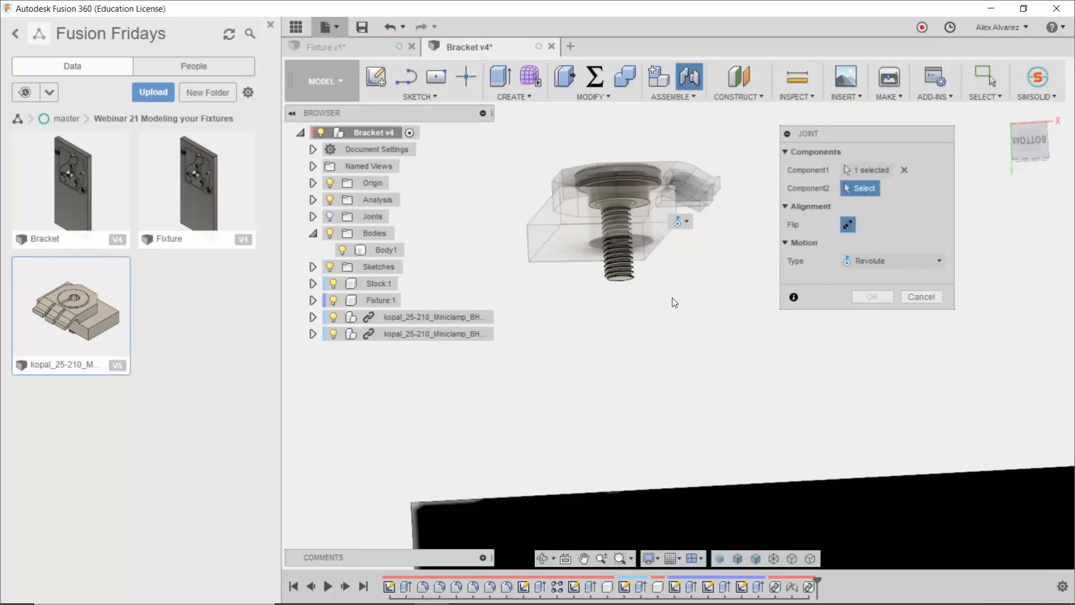
Step: Join the copied Miniclamp to the Fixture's small lower-right clamp hole with Revolute motion about the Z axis
scroll(671, 298, "down", 2)
middle_click_drag(680, 337, 594, 330)
middle_click_drag(594, 330, 667, 367, "shift")
scroll(667, 368, "down", 4)
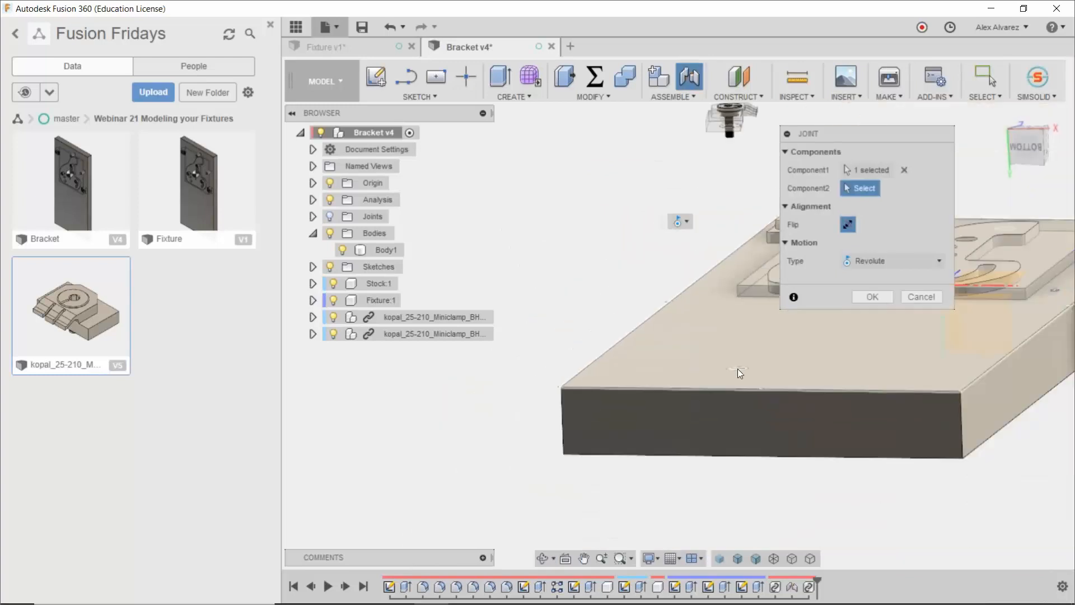
middle_click_drag(940, 331, 636, 375)
scroll(636, 375, "up", 2)
scroll(761, 364, "up", 3)
middle_click_drag(755, 365, 511, 442)
scroll(593, 399, "up", 3)
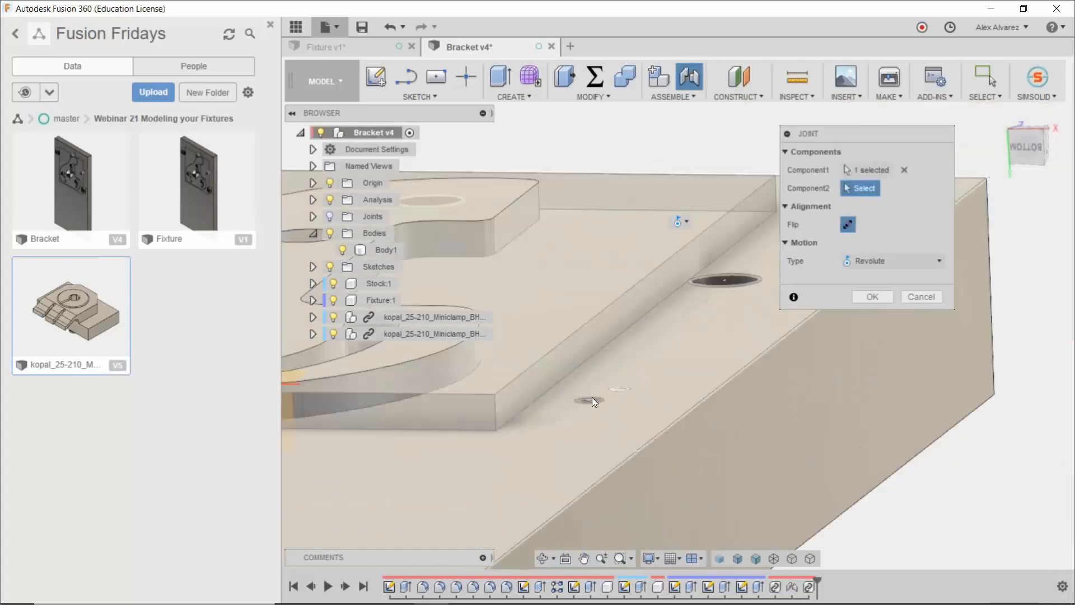
left_click(592, 399)
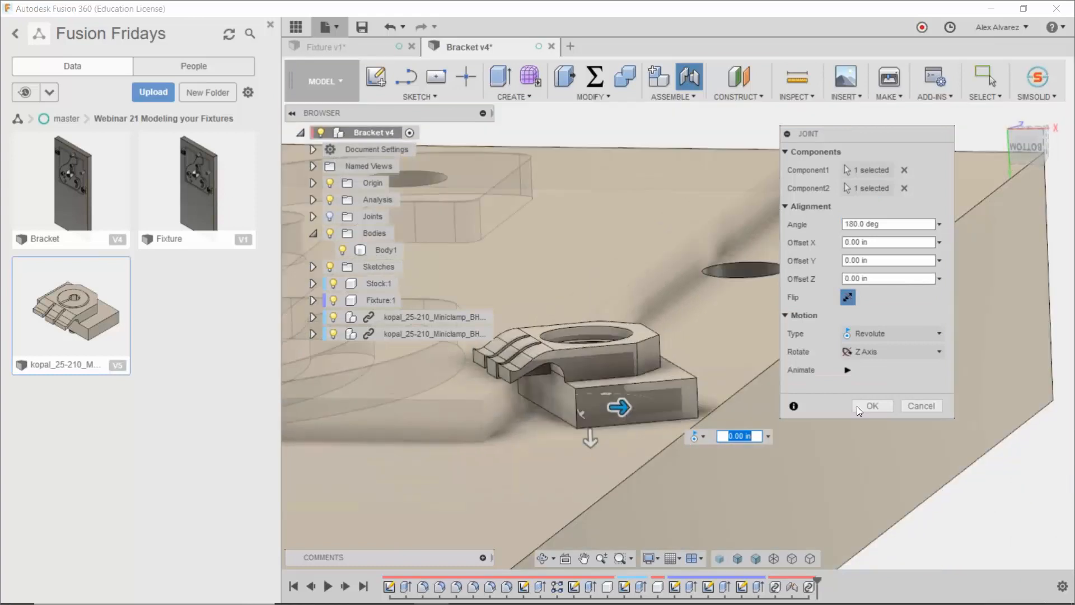
left_click(867, 405)
scroll(745, 417, "down", 4)
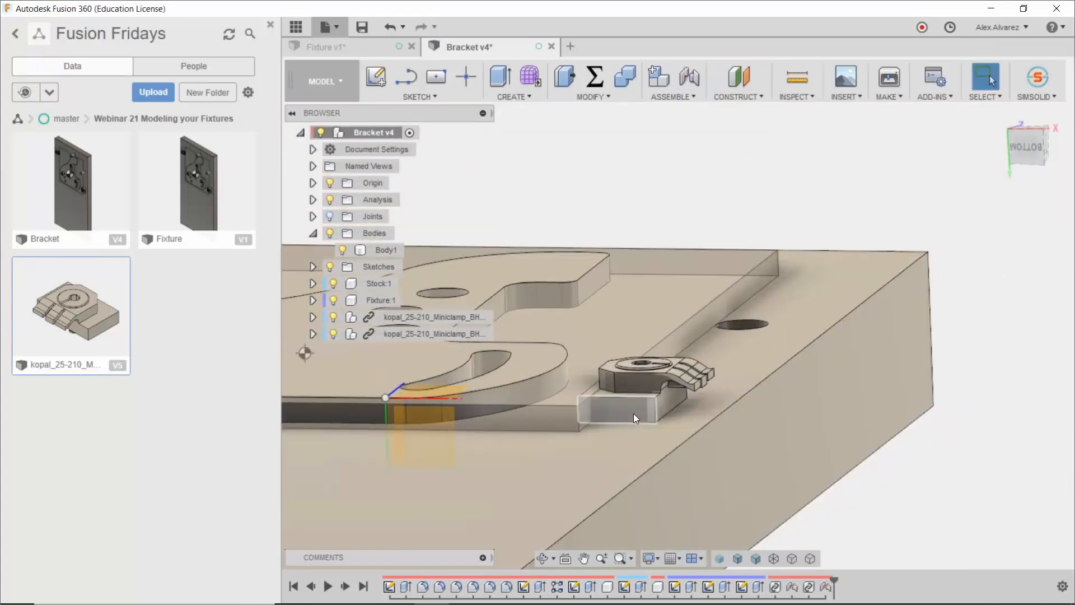
scroll(700, 395, "down", 5)
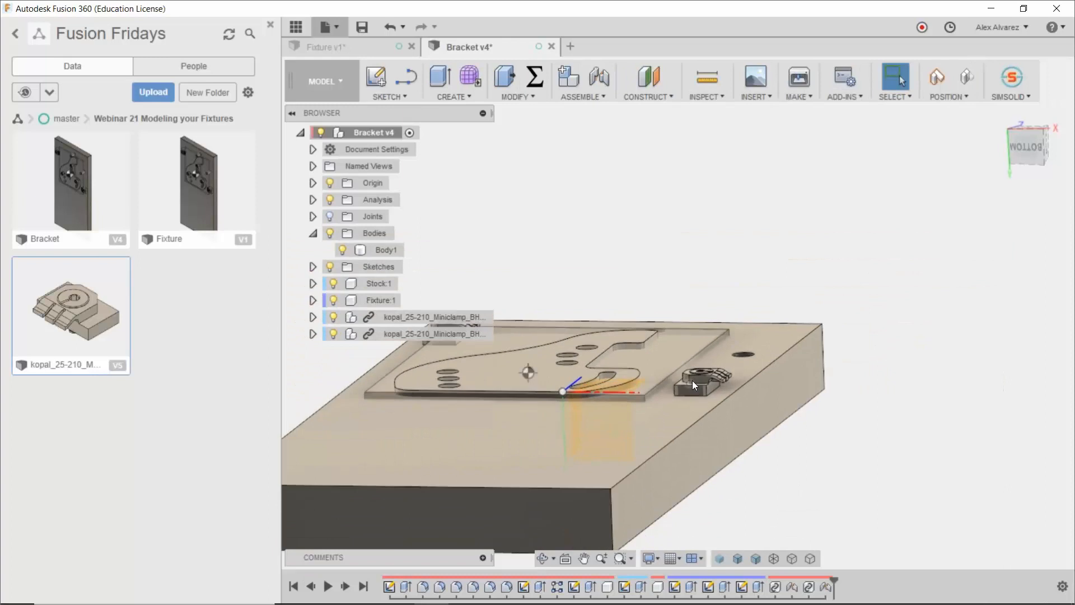
scroll(692, 380, "down", 4)
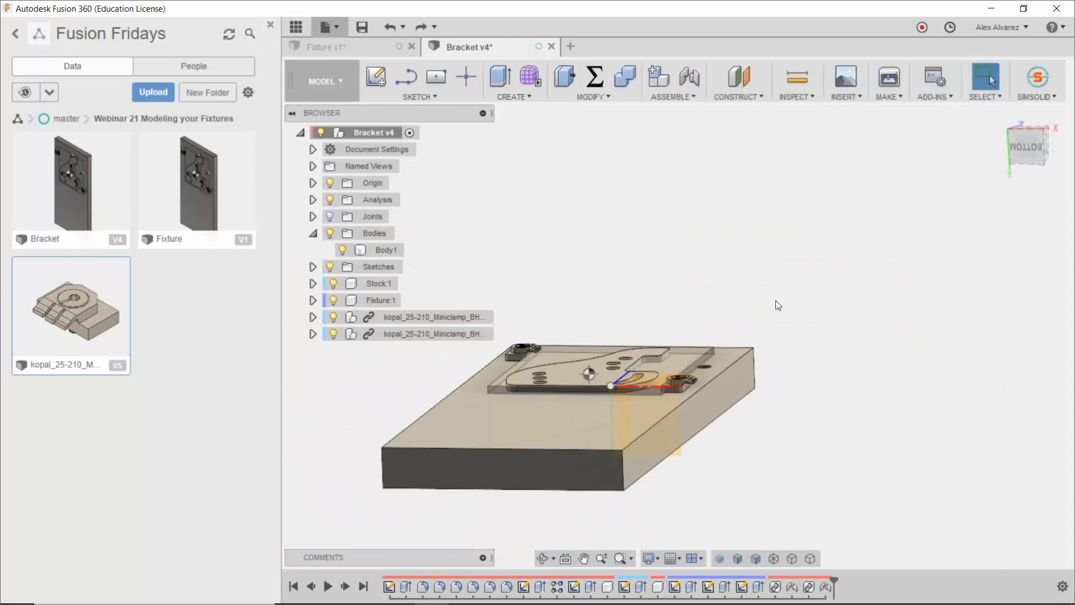
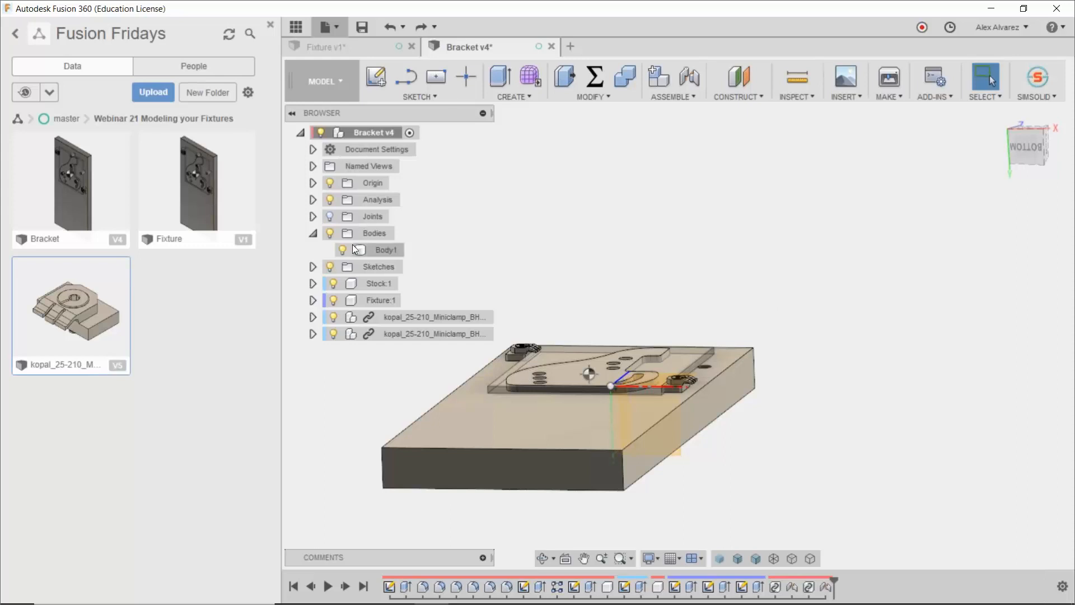
Step: Collapse the Bodies folder and ground the Fixture component
left_click(313, 233)
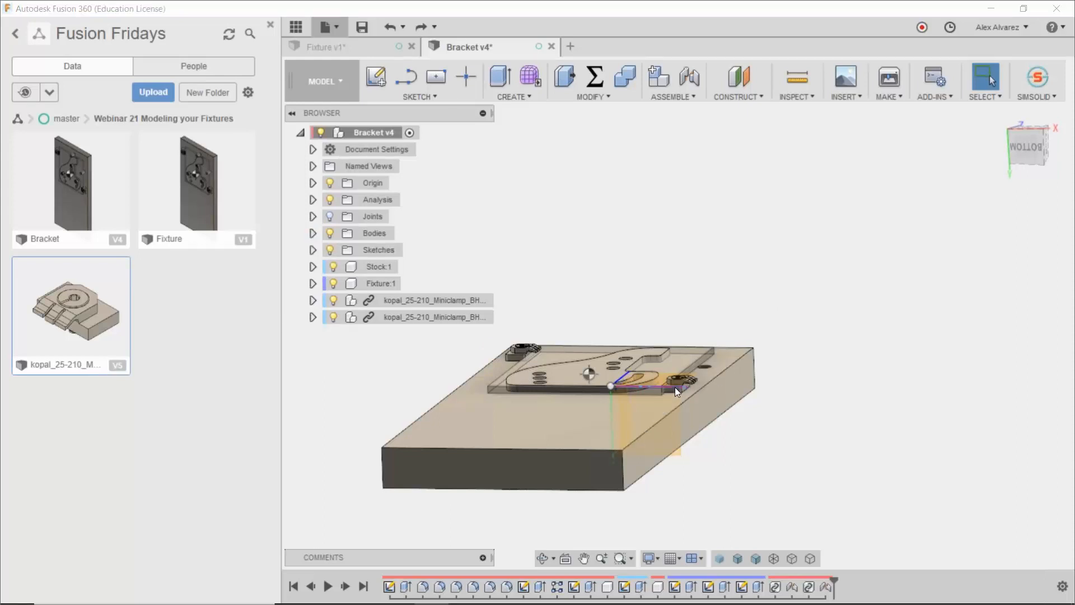
middle_click_drag(559, 280, 548, 426, "shift")
left_click_drag(547, 421, 548, 426)
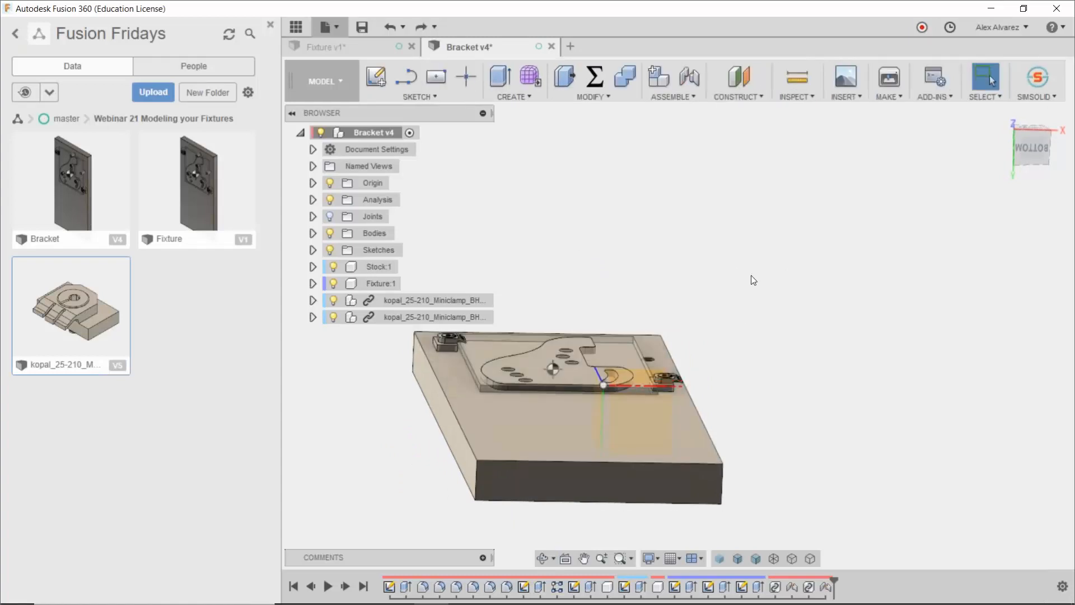
middle_click_drag(750, 279, 835, 271)
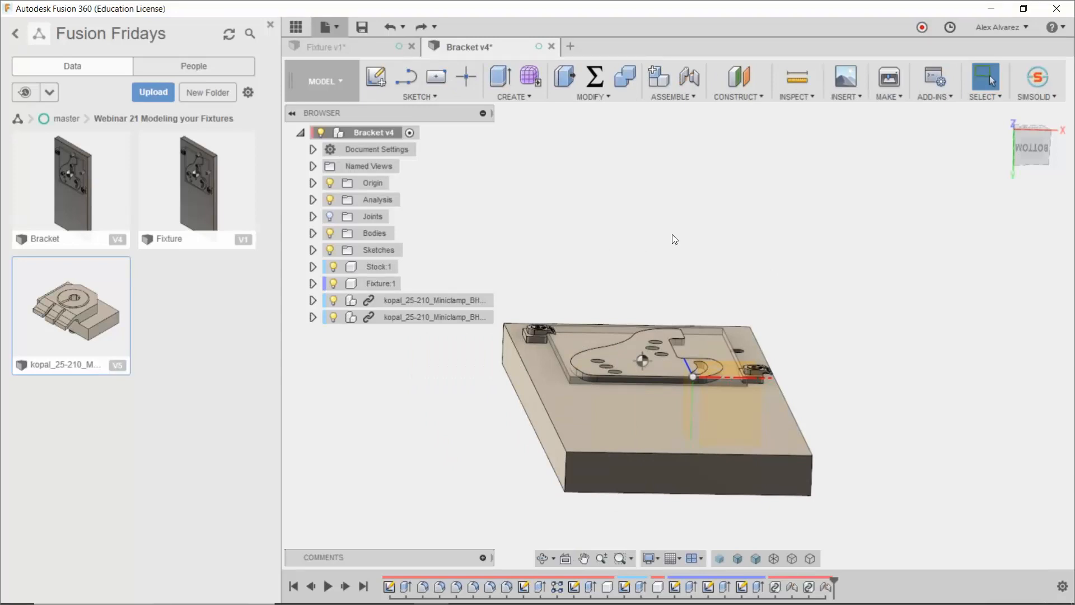
middle_click_drag(874, 314, 848, 293, "shift")
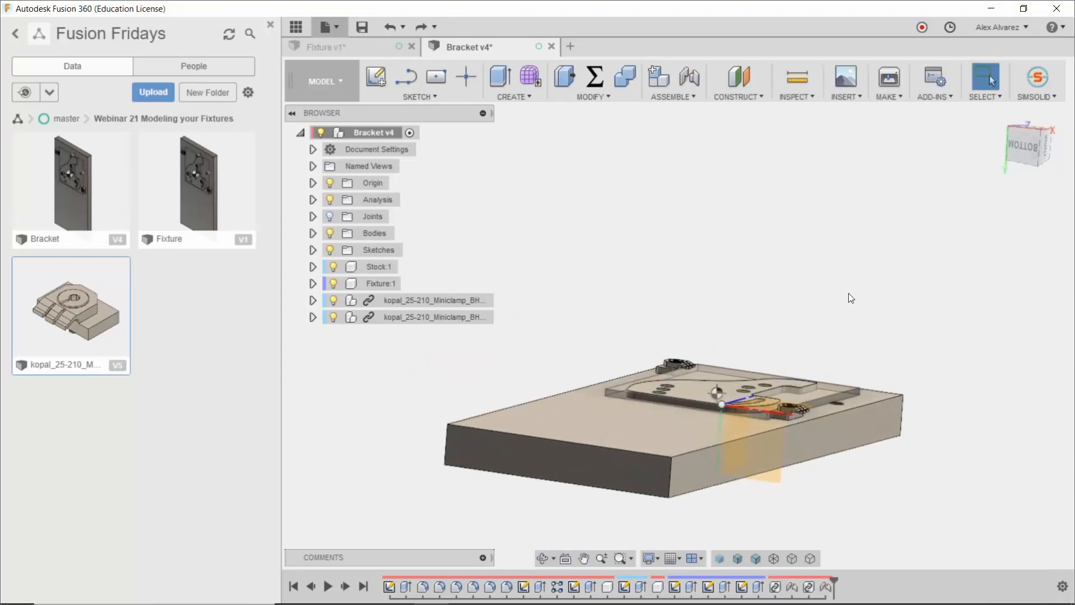
middle_click_drag(631, 259, 519, 262, "shift")
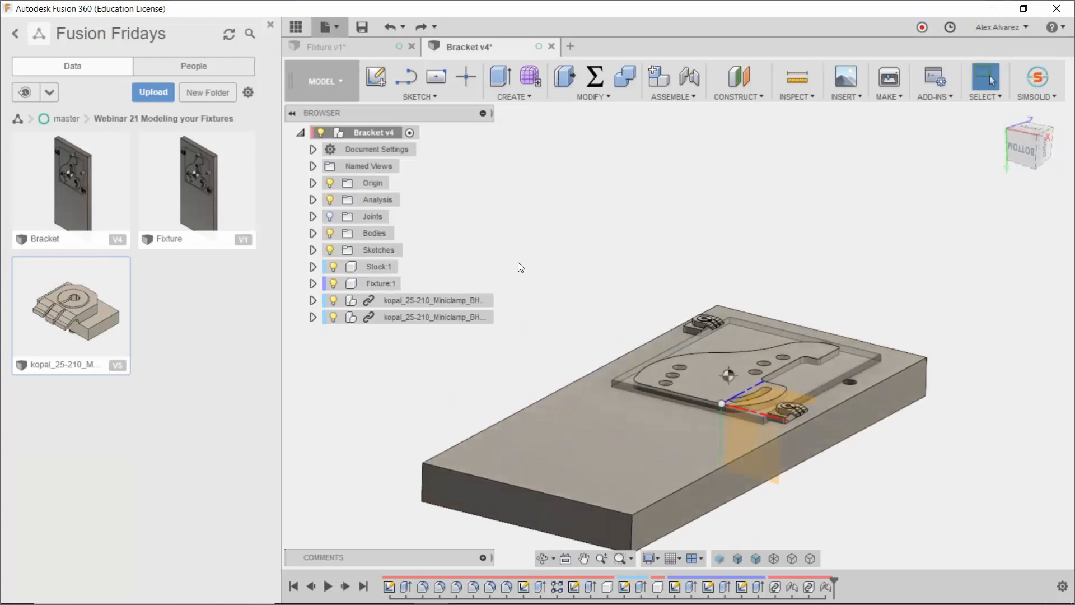
left_click(390, 284)
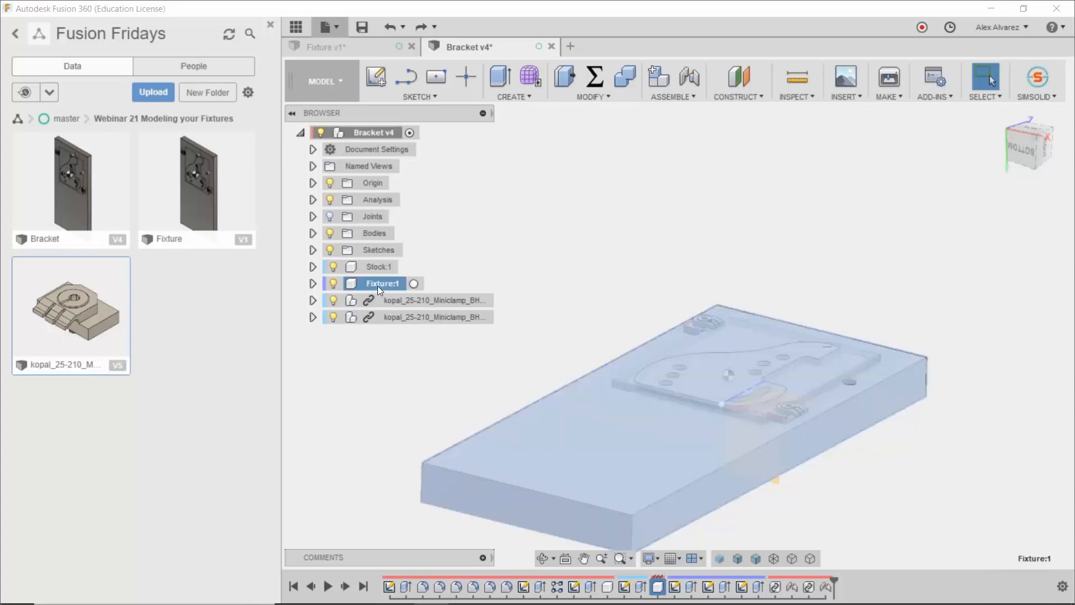
right_click(377, 286)
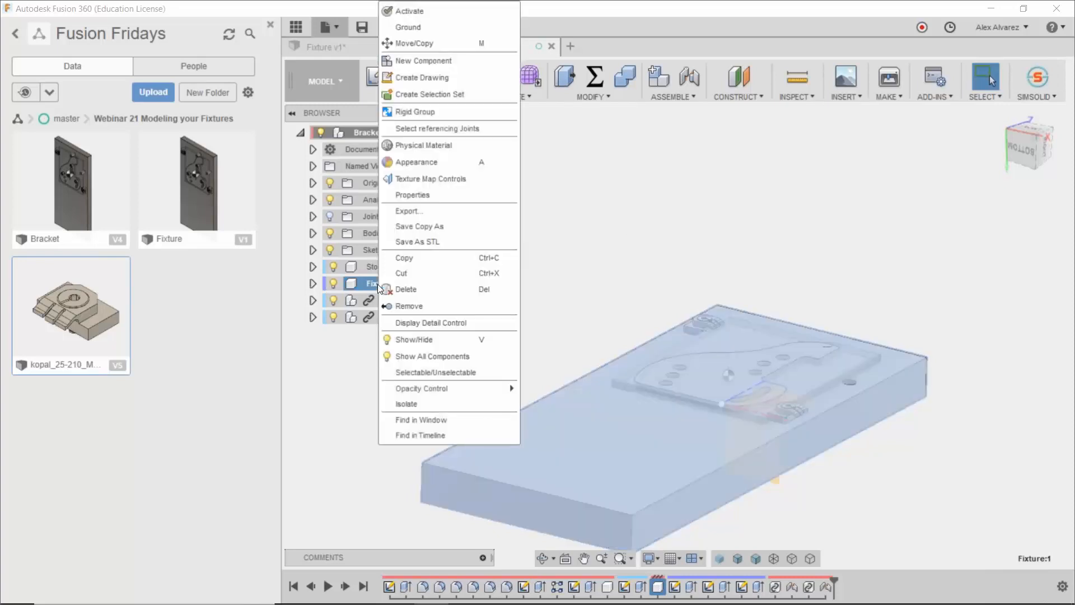
left_click(451, 25)
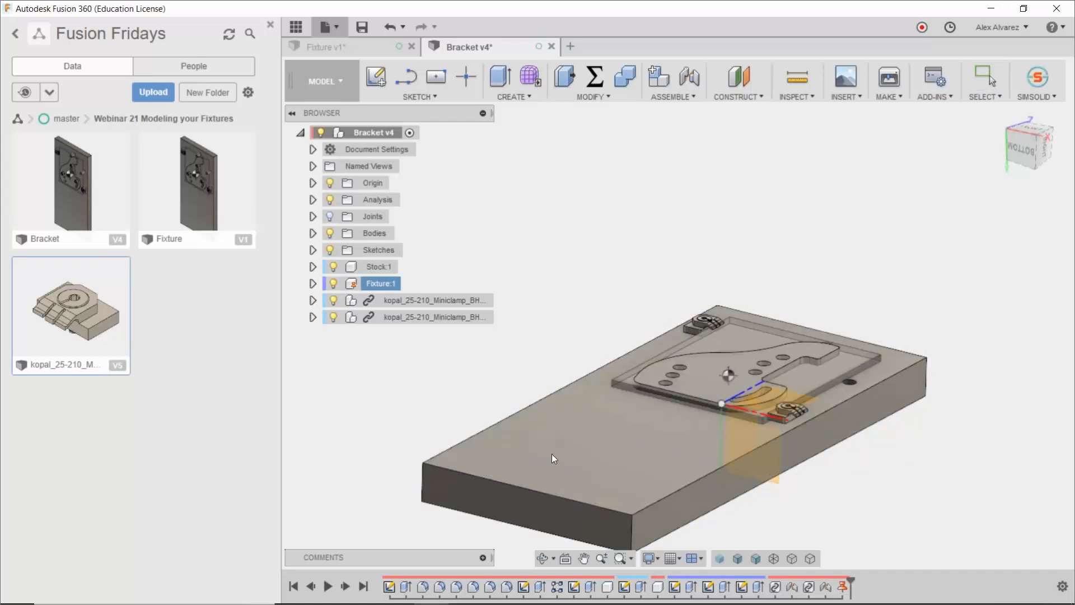
Step: Swivel the copied Miniclamp about its revolute joint so its jaw points toward the Stock
scroll(823, 413, "up", 5)
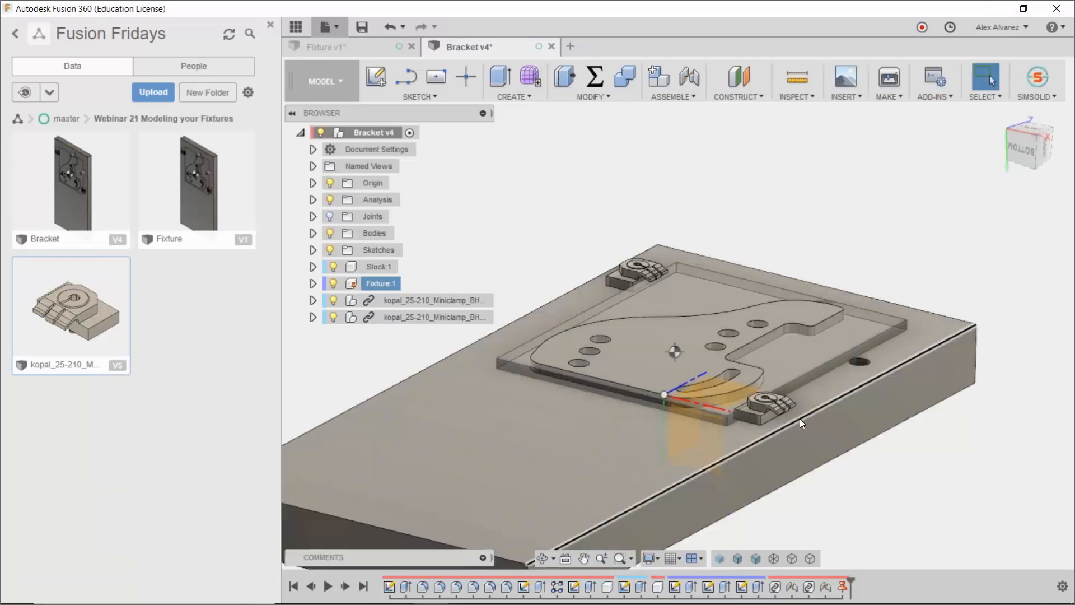
left_click_drag(741, 415, 797, 399)
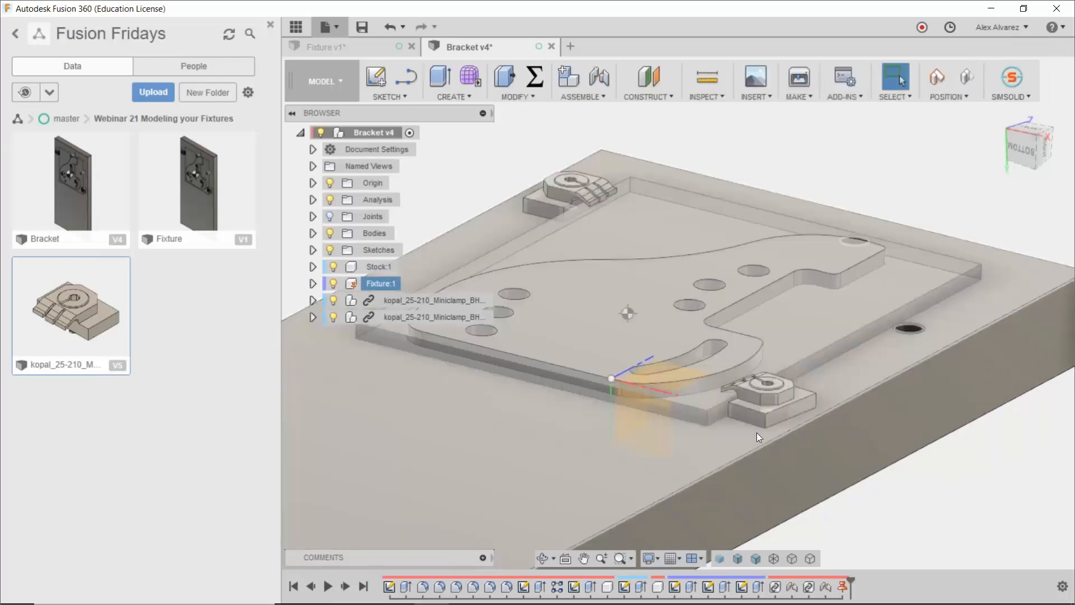
Step: Try to align the Stock's side face with the copied Miniclamp's base face using Align Components, and undo the alignment
scroll(739, 414, "up", 5)
middle_click_drag(740, 418, 760, 419, "shift")
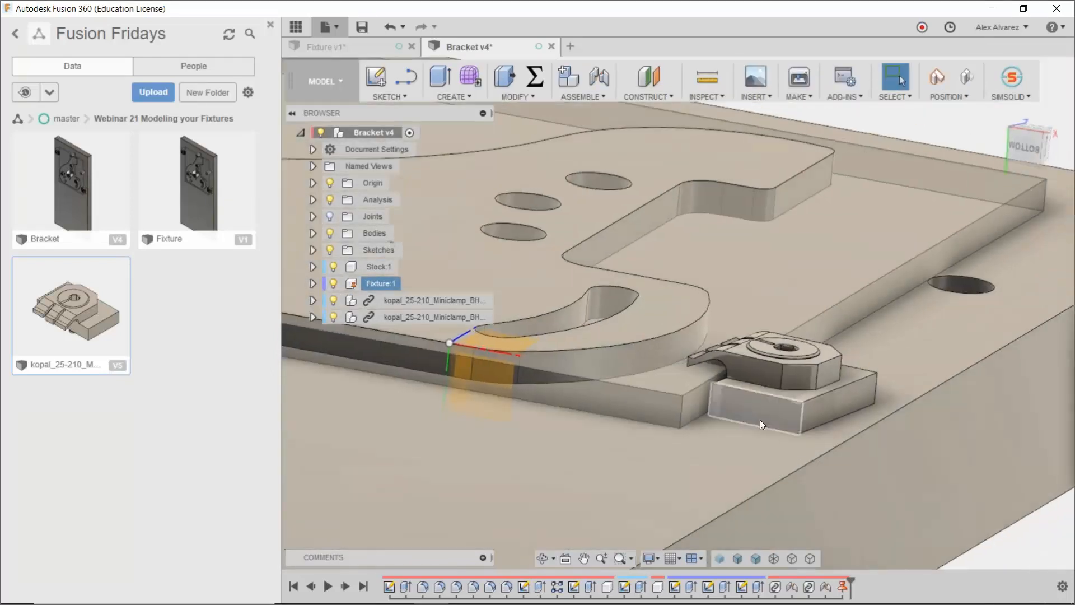
scroll(758, 418, "up", 3)
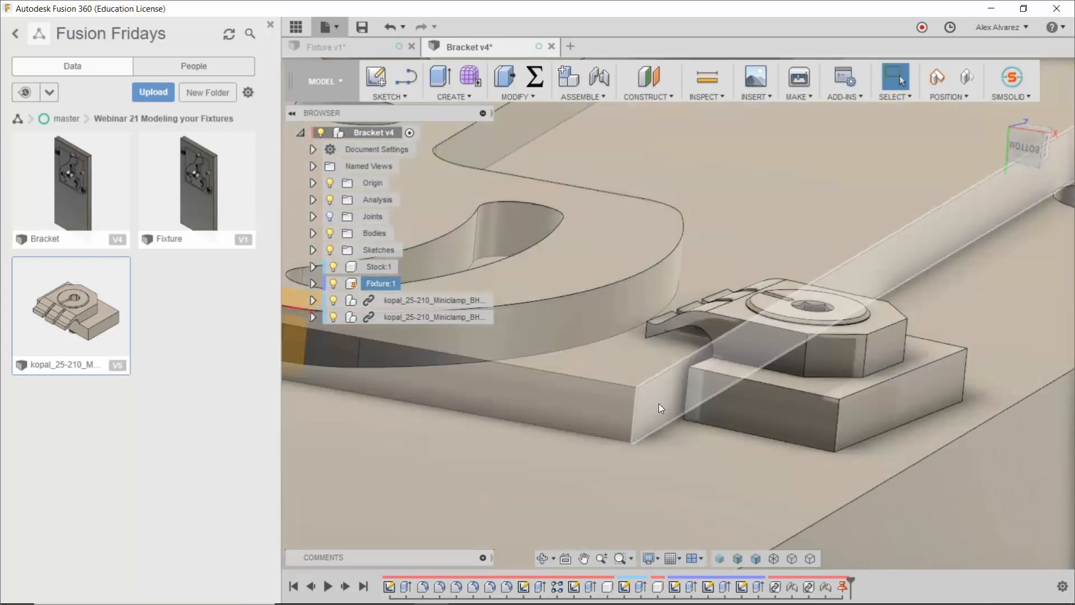
left_click(658, 403)
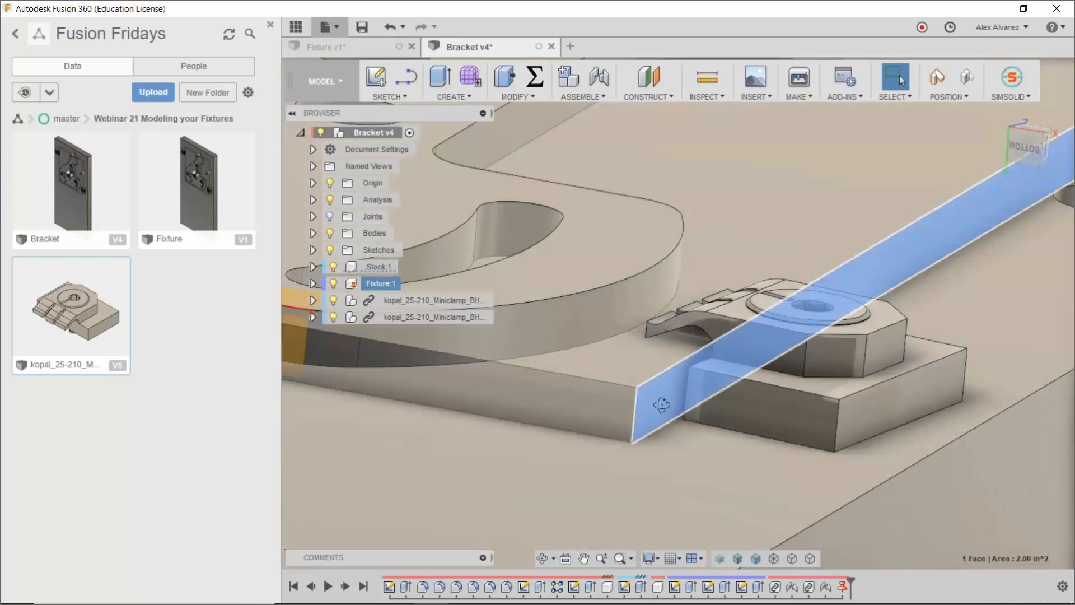
middle_click_drag(659, 403, 700, 422, "shift")
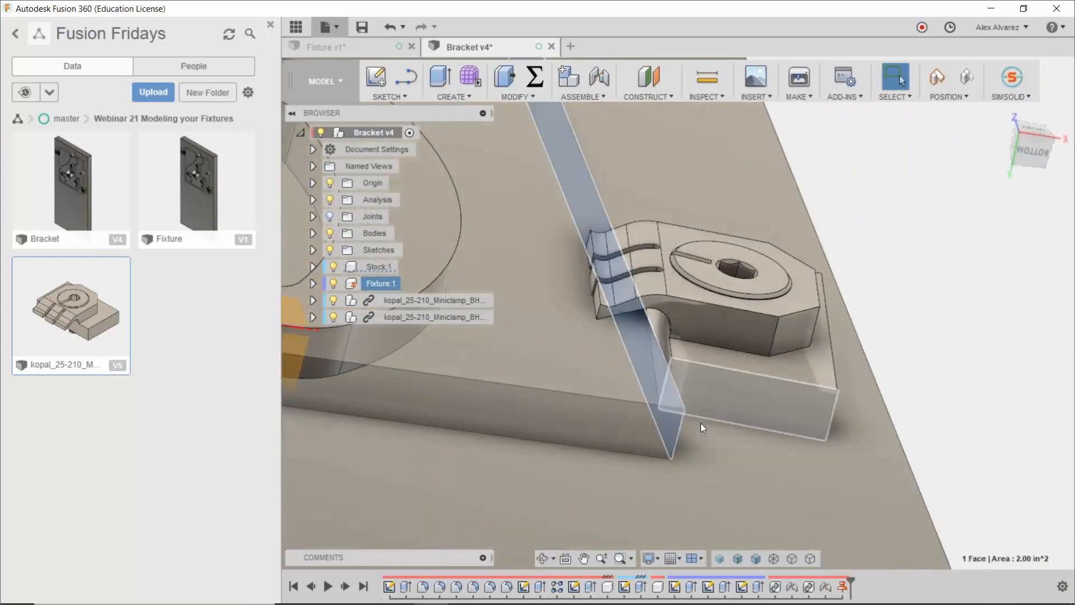
left_click(664, 337, "ctrl")
right_click(941, 312)
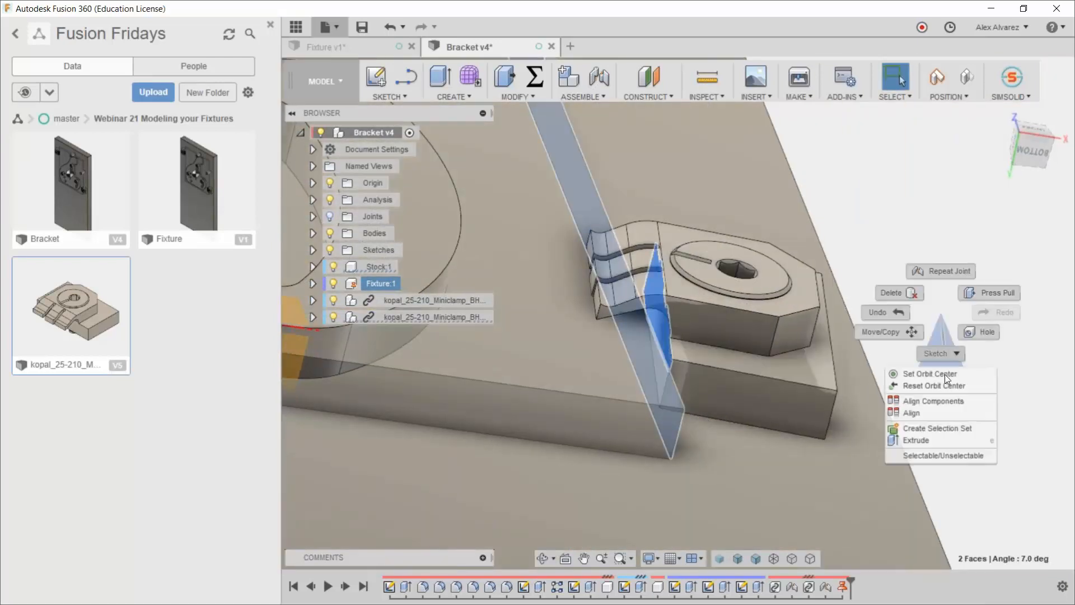
left_click(935, 401)
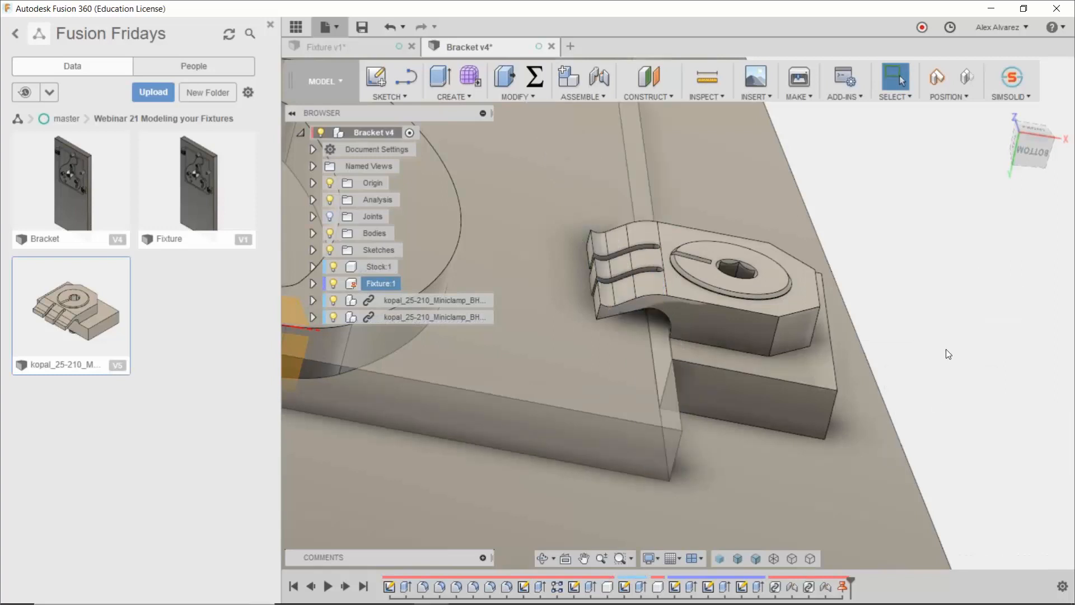
scroll(955, 356, "down", 5)
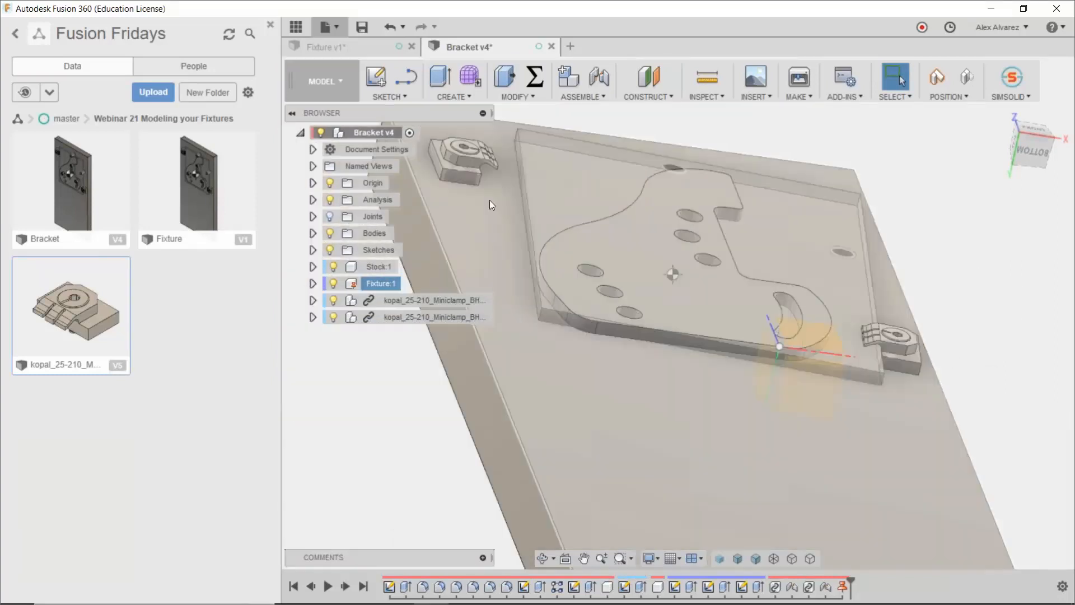
scroll(569, 218, "down", 1)
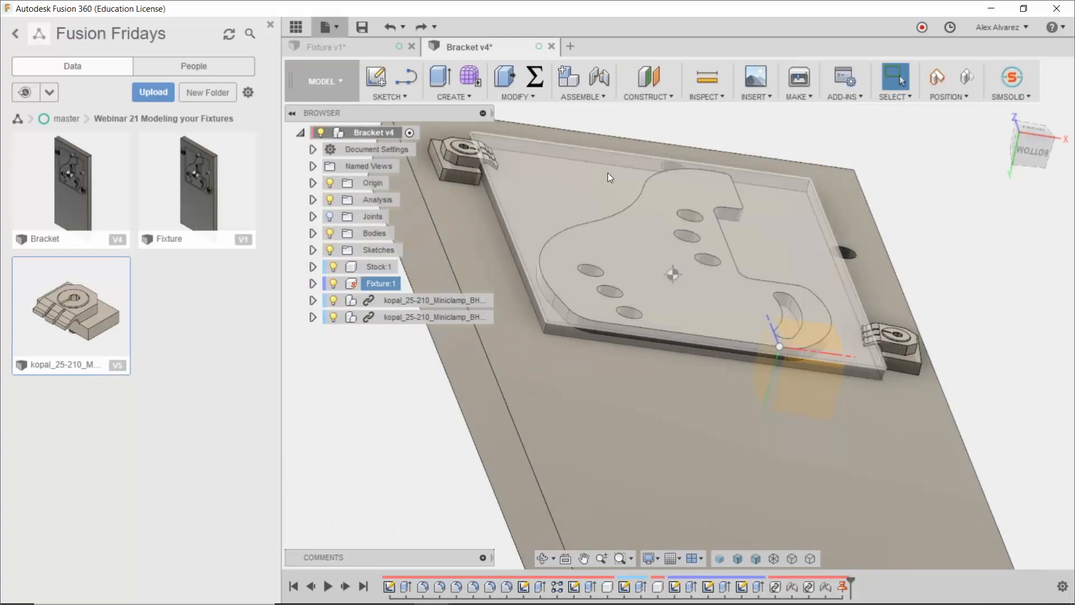
Step: Ground the Stock component
scroll(605, 220, "down", 3)
left_click(373, 267)
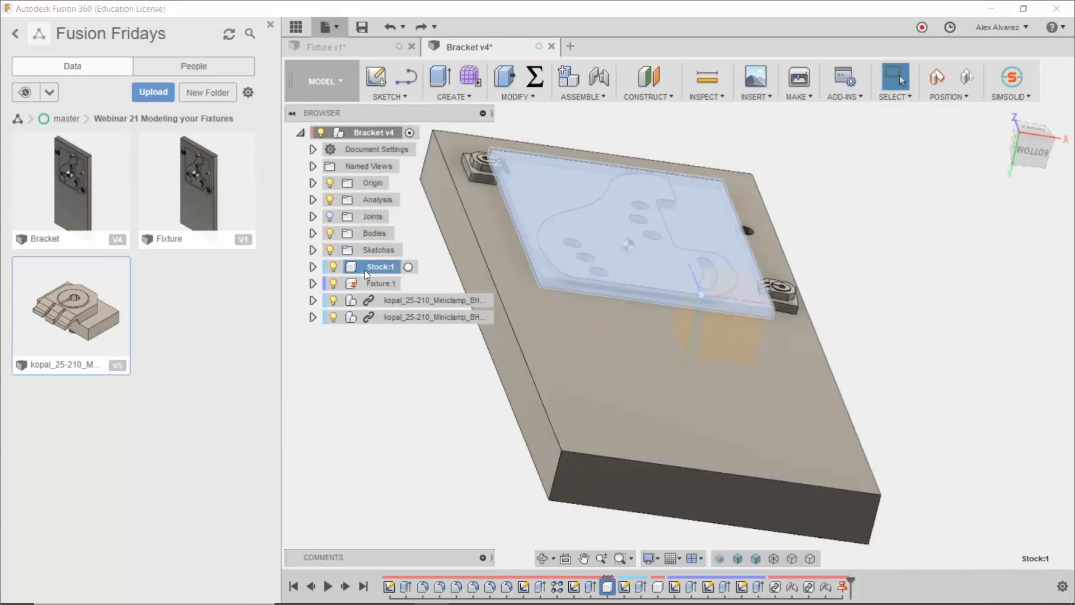
right_click(364, 270)
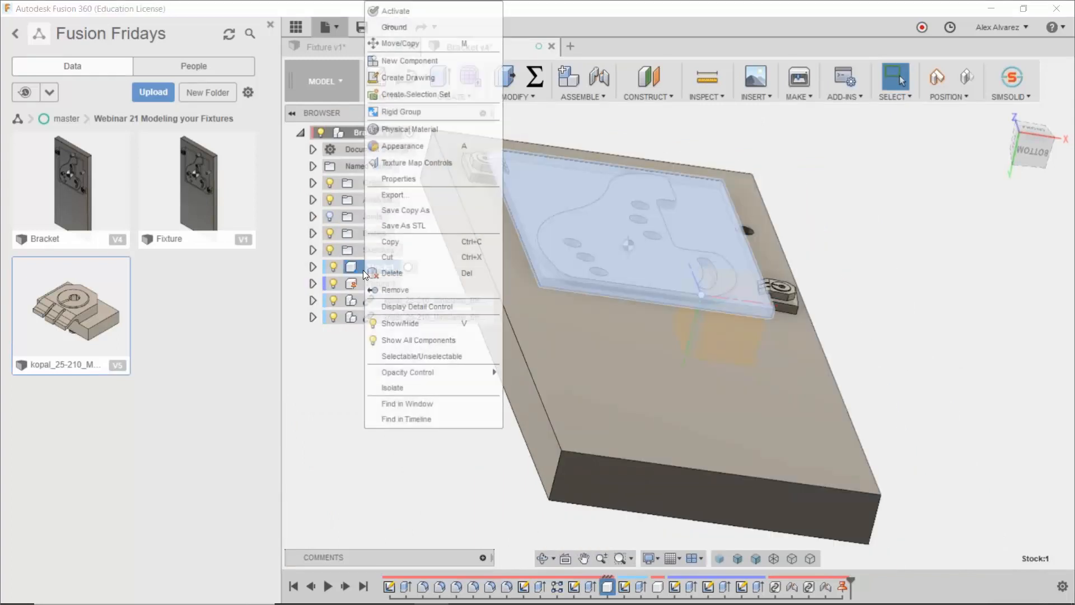
left_click(417, 31)
Step: Align the copied Miniclamp's front base face with the adjacent Stock side face using Align Components
scroll(913, 310, "up", 5)
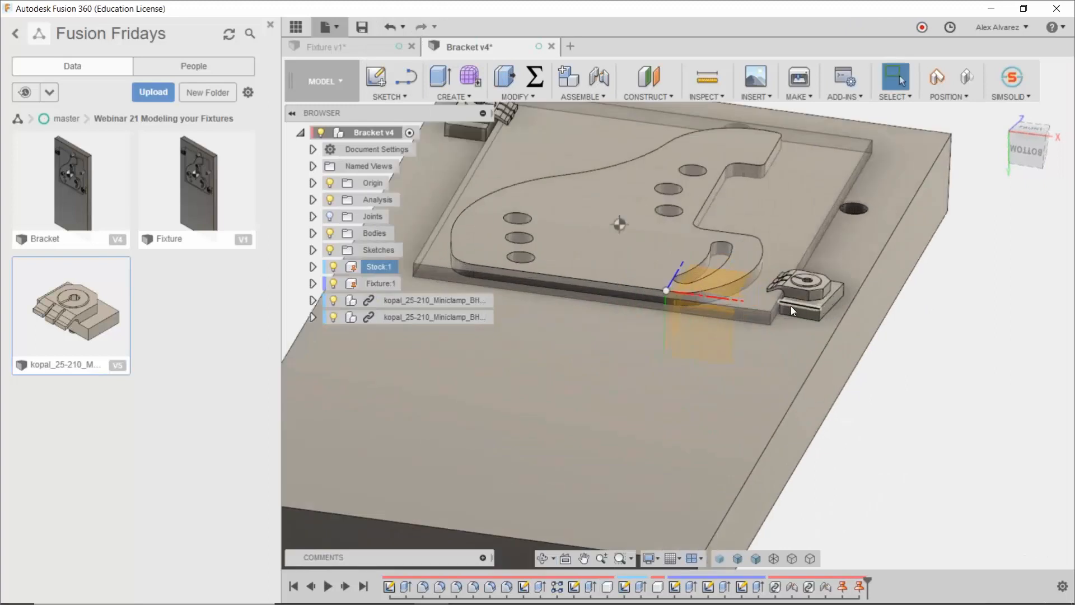
scroll(790, 305, "up", 3)
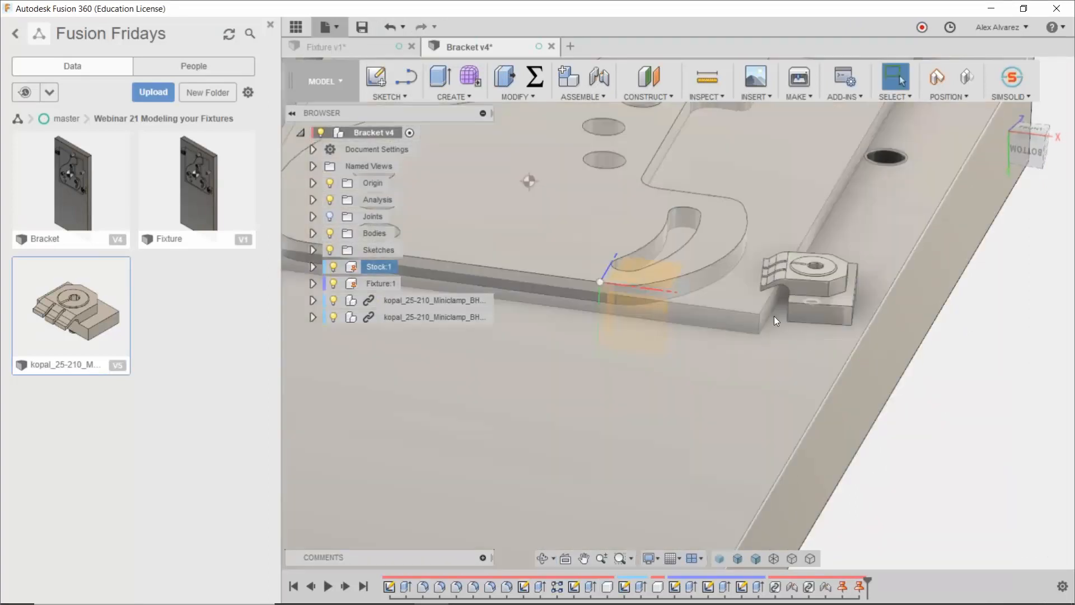
scroll(773, 314, "up", 4)
left_click(767, 301)
middle_click_drag(767, 300, 799, 295, "shift")
left_click(801, 291, "shift")
right_click(1018, 294)
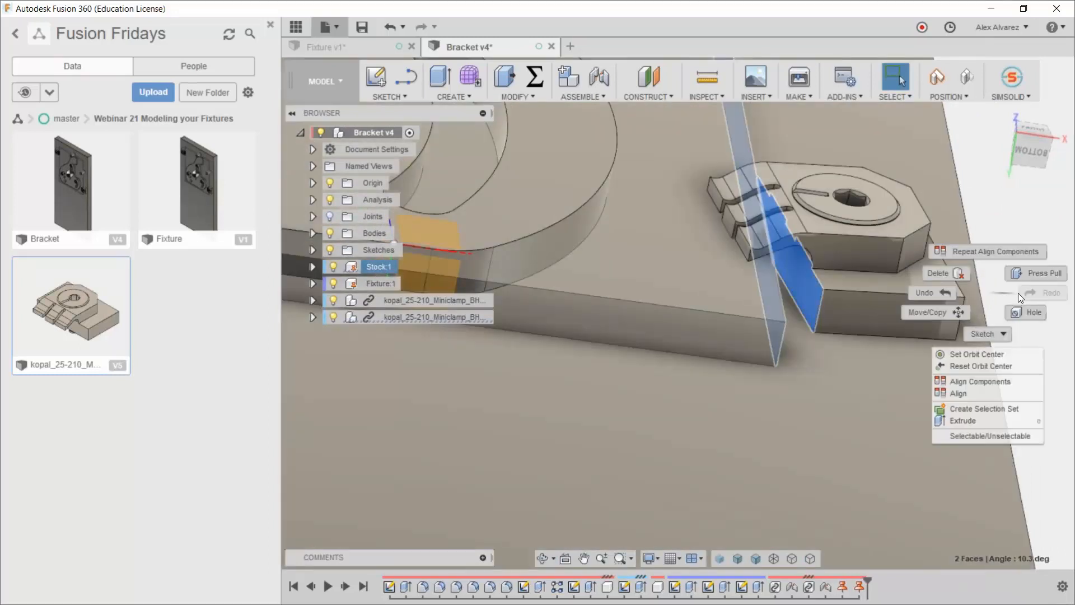
left_click(984, 382)
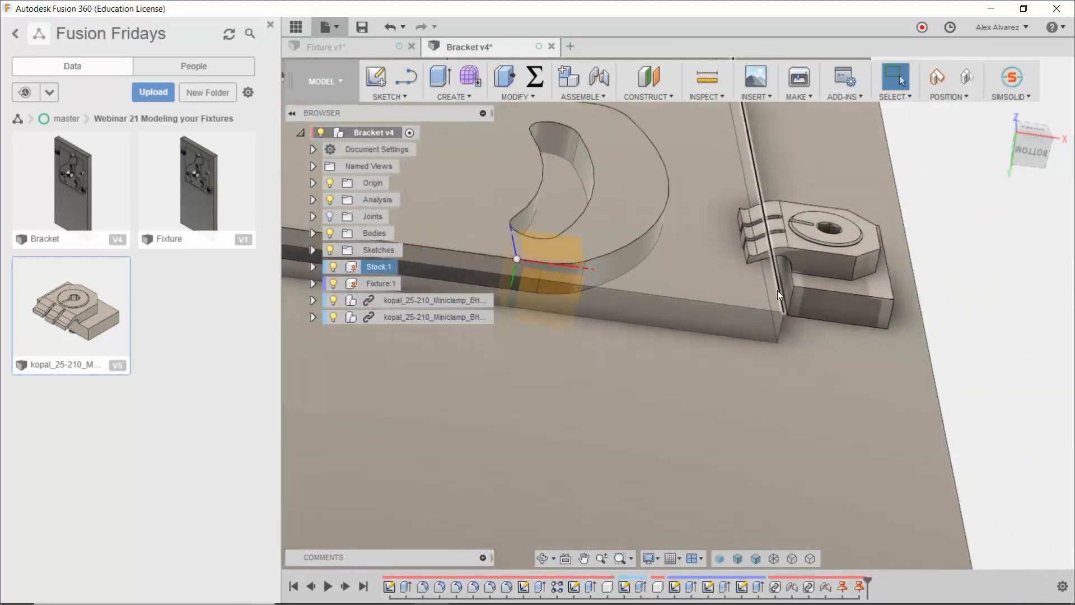
Step: Align the original Miniclamp's front base face with the side wall beside it using Align Components
scroll(786, 291, "down", 6)
middle_click_drag(608, 385, 683, 479)
scroll(566, 253, "up", 3)
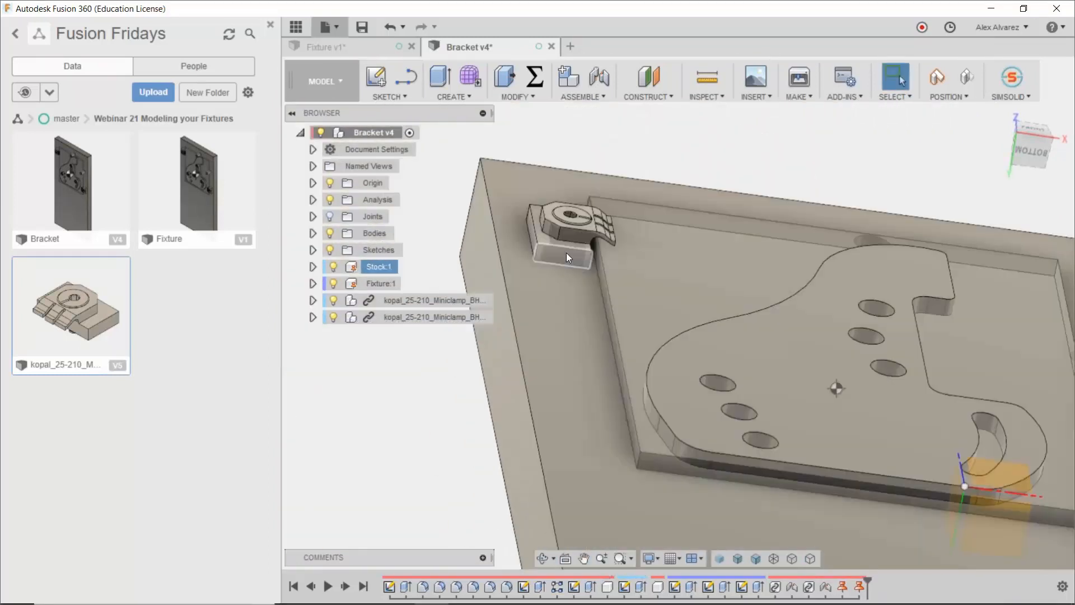
scroll(566, 253, "up", 6)
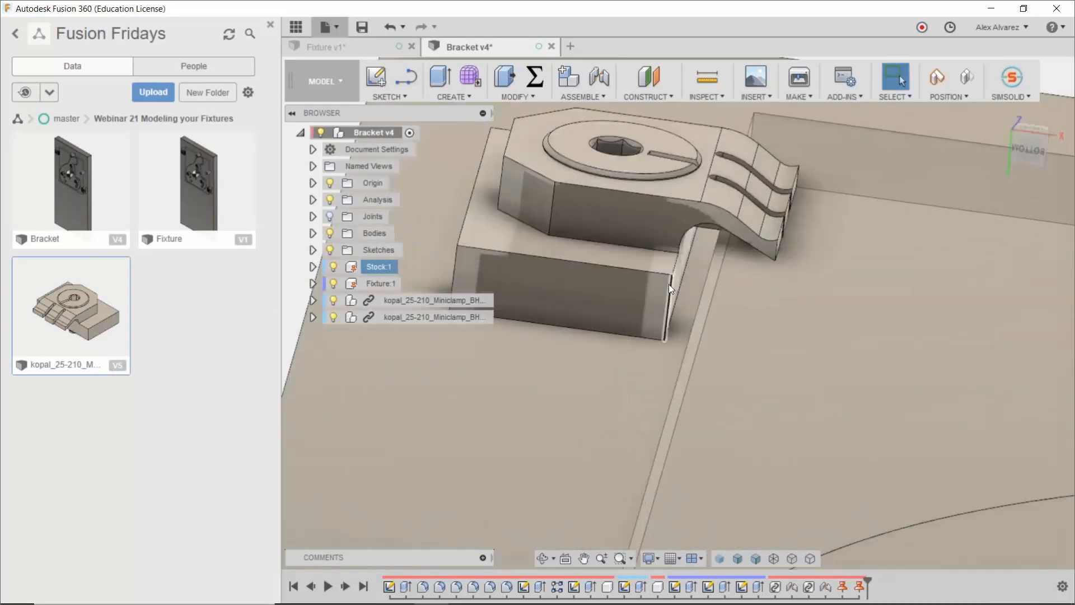
left_click(677, 276)
middle_click_drag(677, 276, 685, 293, "shift")
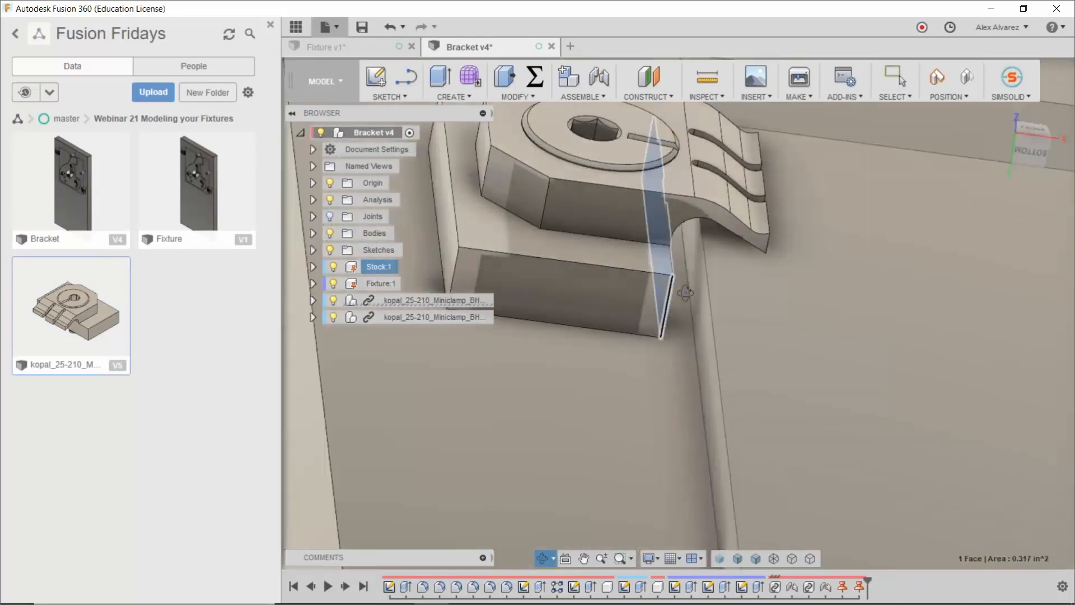
left_click(694, 303, "ctrl")
scroll(652, 331, "down", 4)
right_click(428, 398)
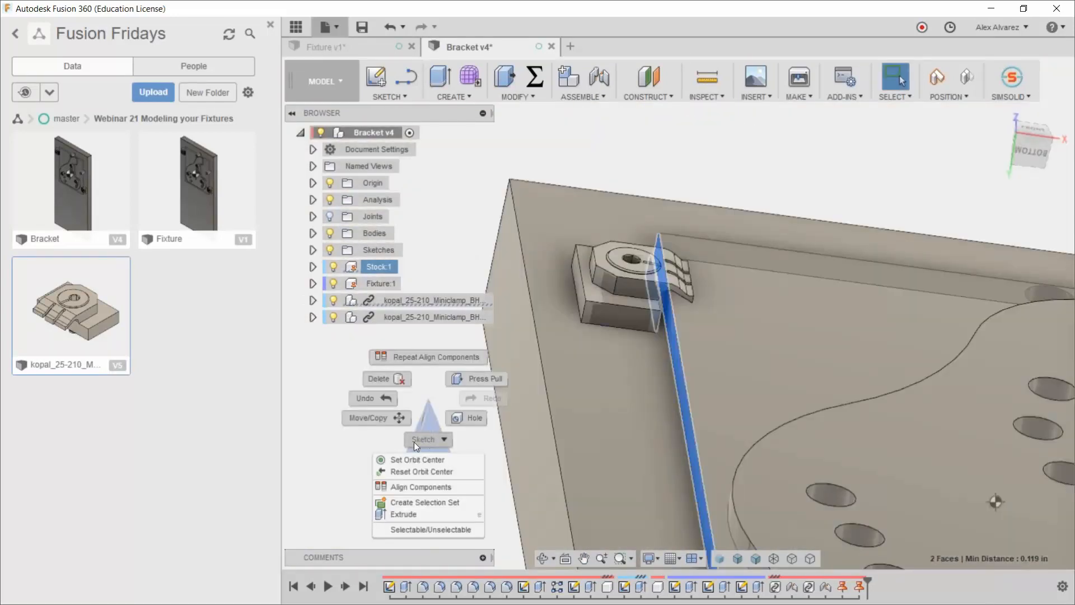
left_click(418, 486)
Step: Create a new component under the top-level Bracket assembly and capture the current position of the moved clamps
scroll(418, 441, "down", 5)
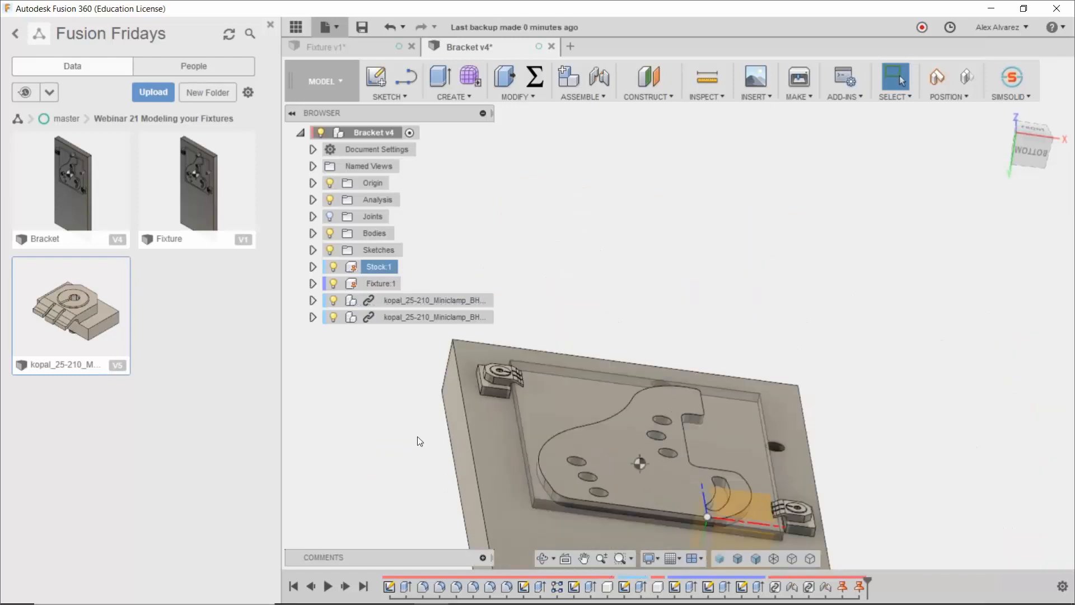
middle_click_drag(867, 344, 924, 387, "shift")
middle_click_drag(896, 422, 842, 411, "shift")
middle_click_drag(774, 466, 589, 329)
scroll(551, 333, "up", 6)
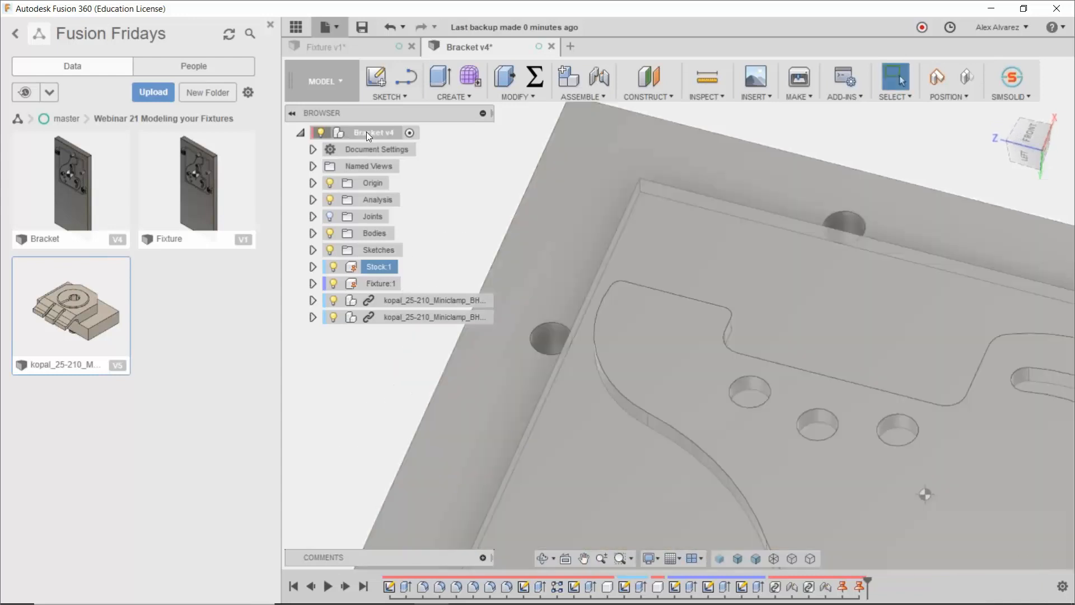
right_click(367, 132)
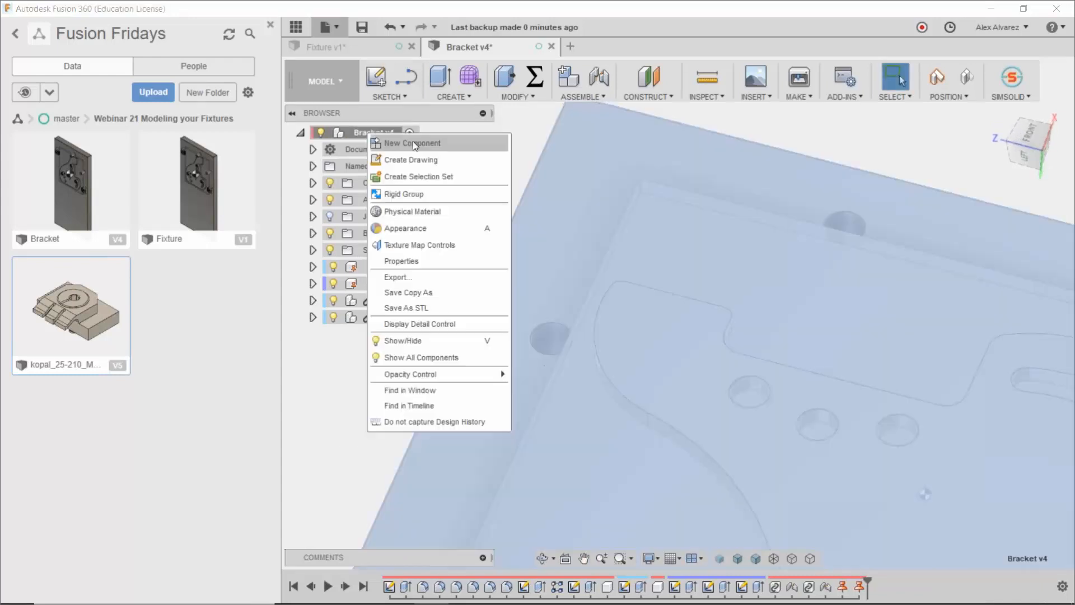
left_click(412, 146)
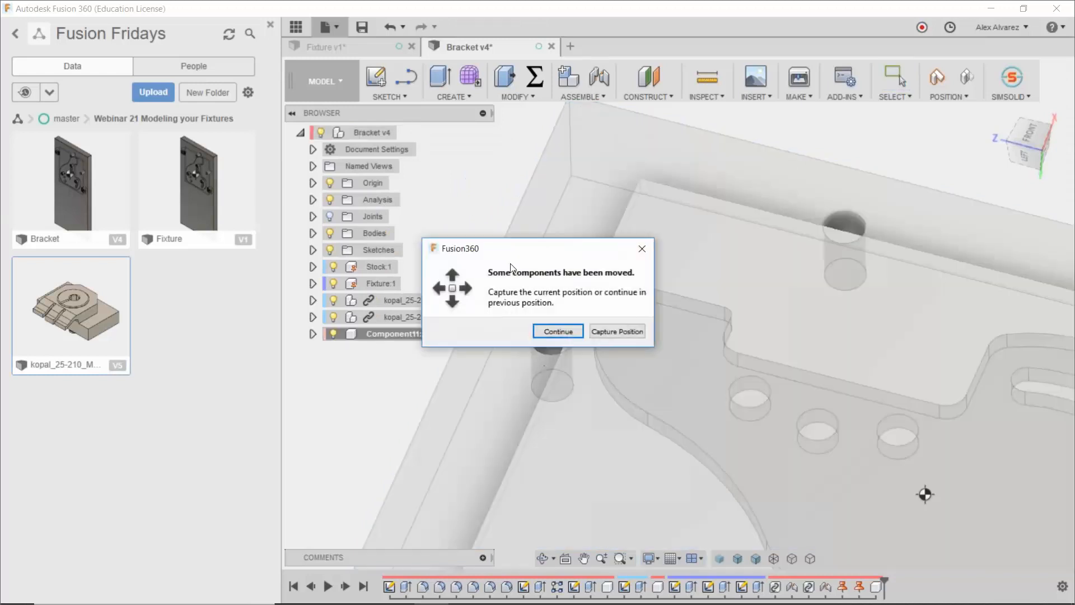
left_click(609, 332)
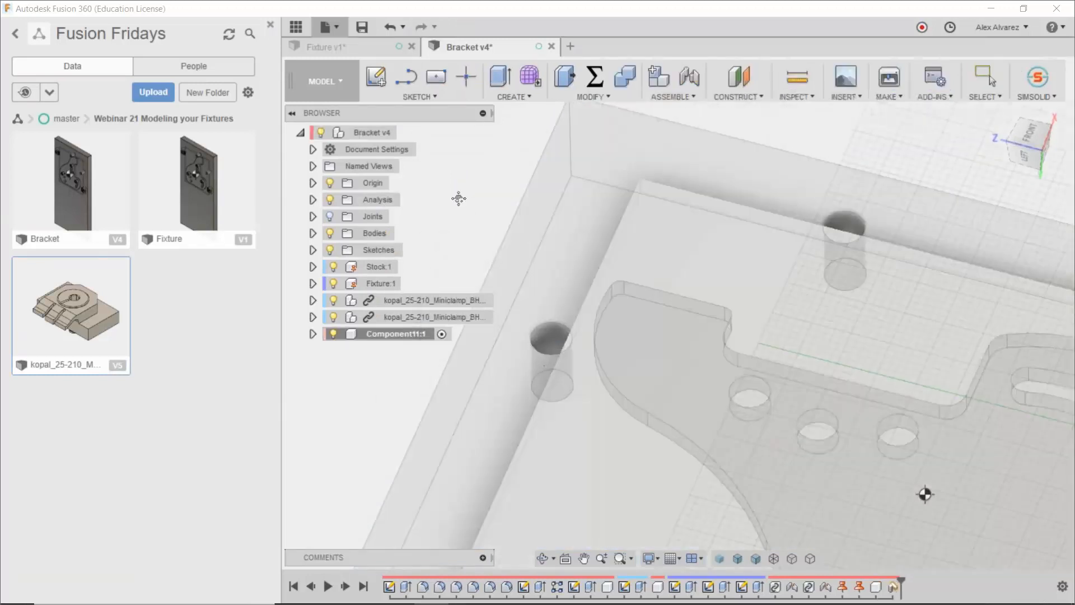
Step: Start a sketch on the circular floor of a Fixture hole beside the Stock and project the edges of both open holes near that corner
scroll(551, 210, "up", 3)
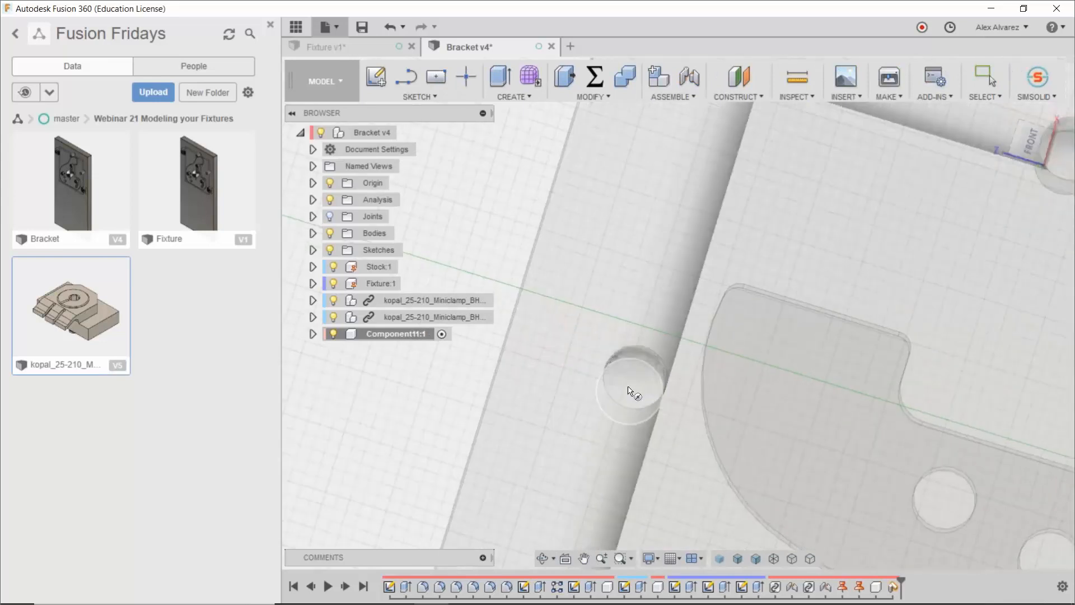
scroll(620, 380, "up", 5)
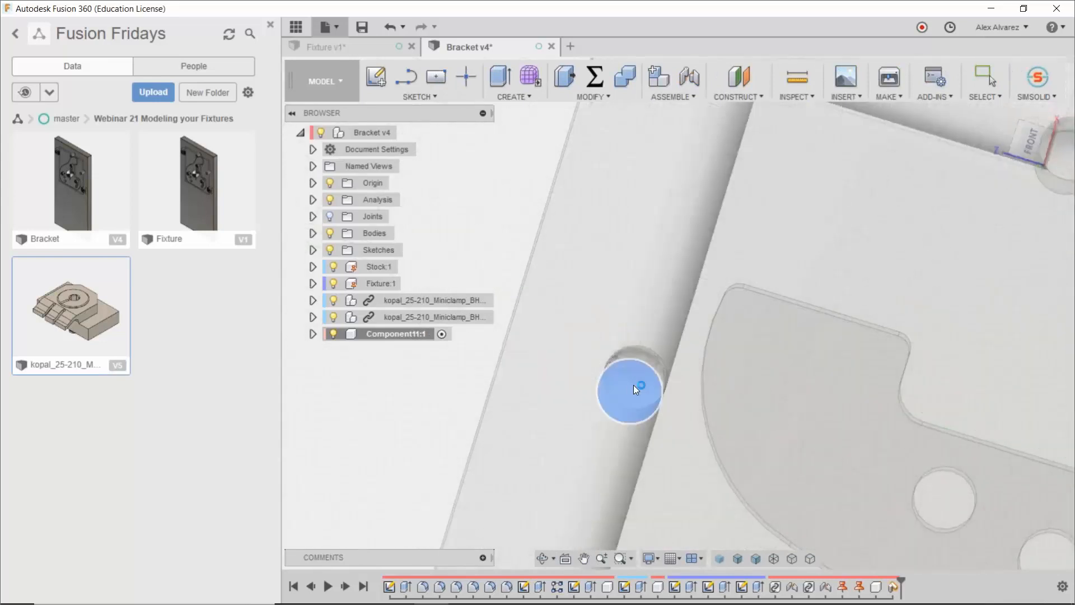
left_click(634, 385)
key("p")
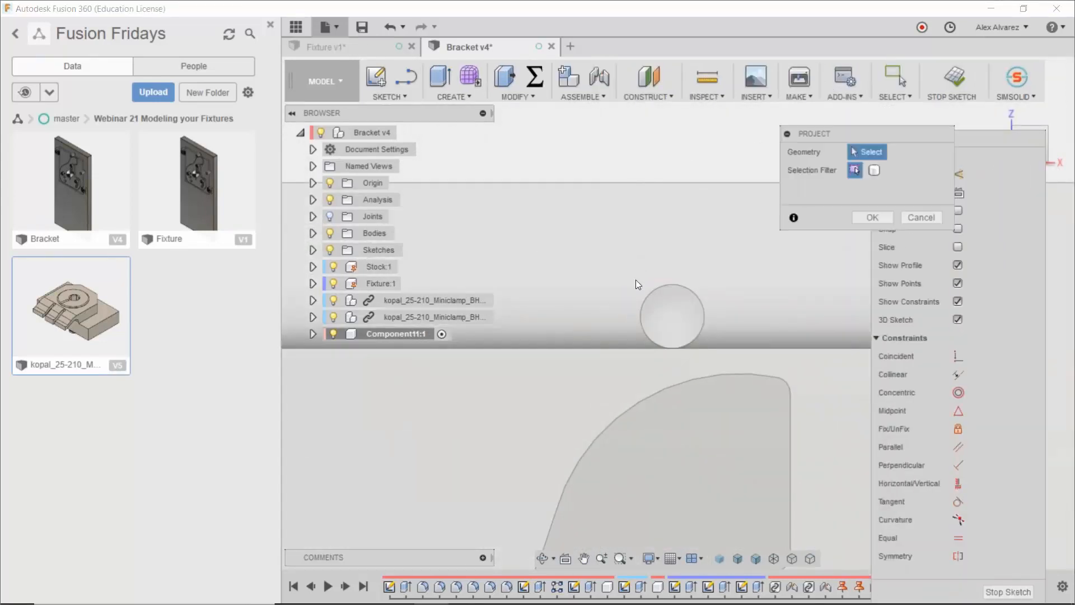
left_click(697, 294)
scroll(675, 303, "down", 3)
middle_click_drag(662, 307, 553, 308)
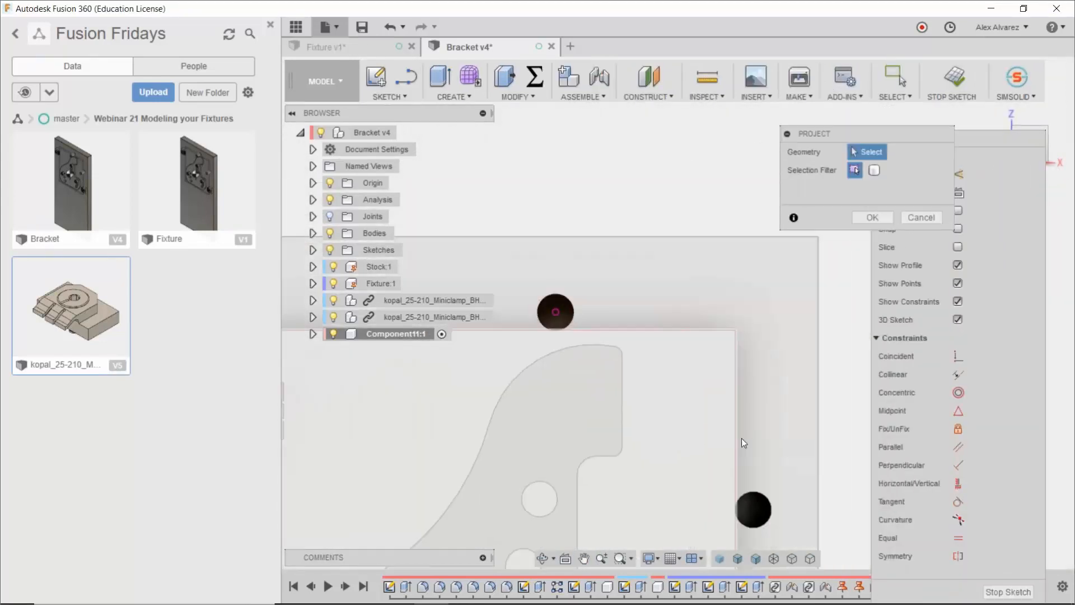
left_click(761, 499)
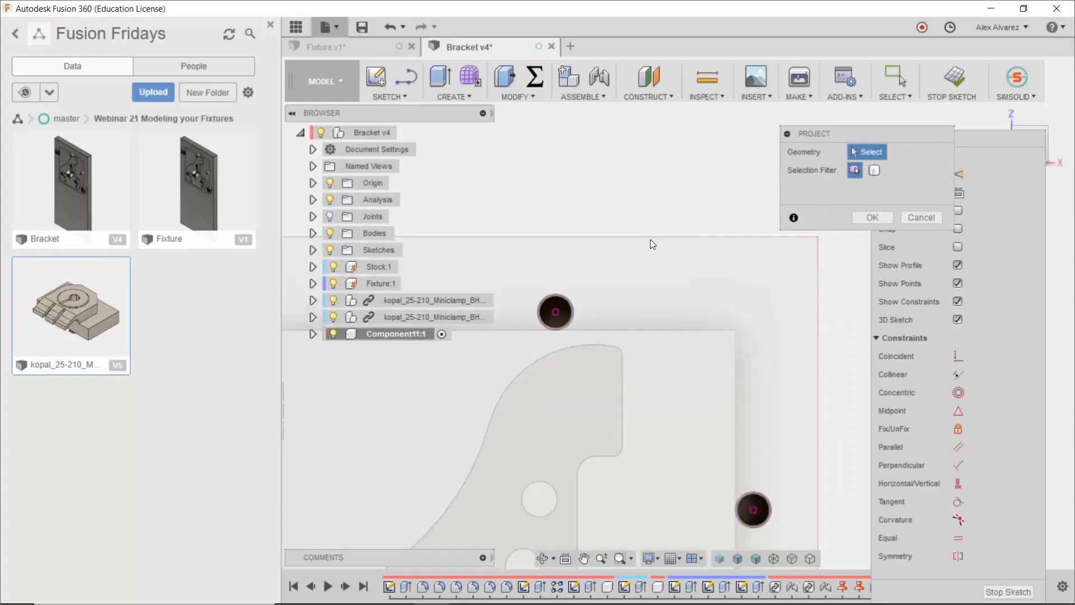
Step: Draw a smaller circle centred in the projected hole above the Stock's upper edge
key("c")
scroll(586, 250, "up", 2)
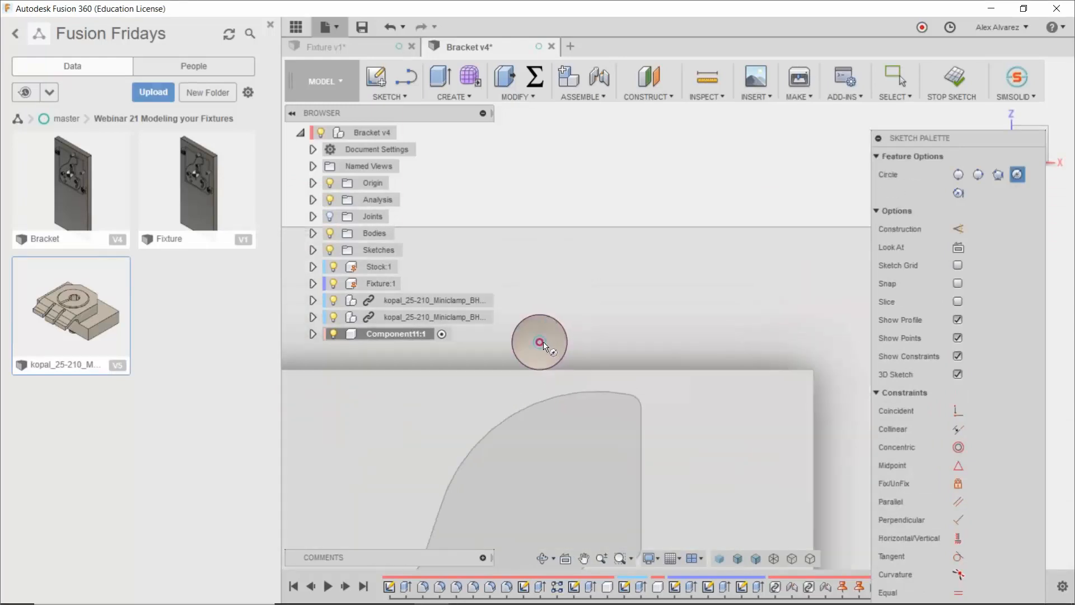
left_click(542, 342)
left_click(551, 351)
key("Escape")
scroll(618, 353, "down", 3)
middle_click_drag(686, 372, 576, 241)
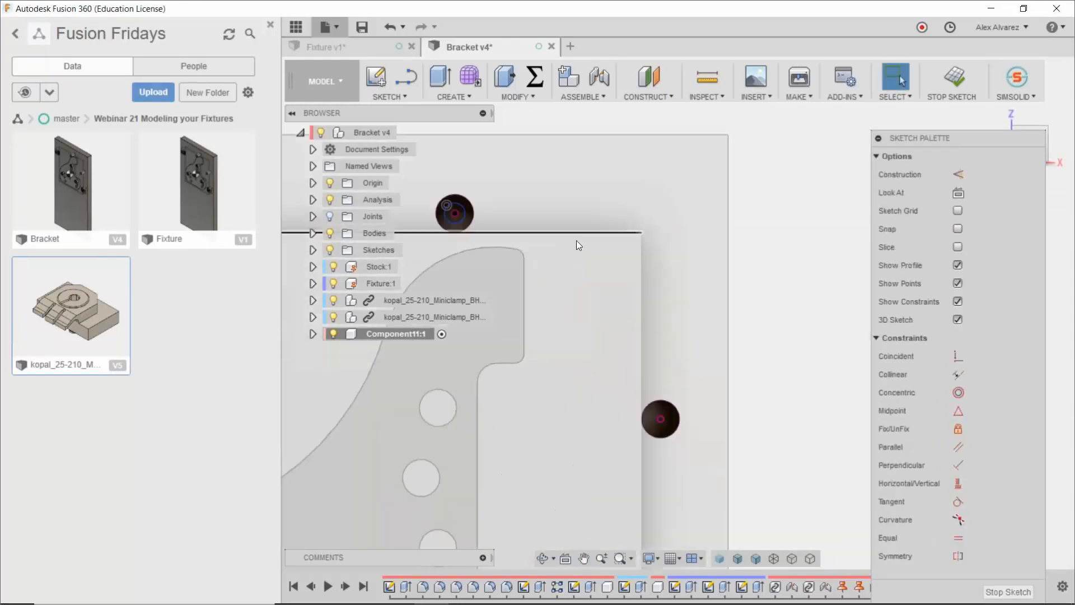
Step: Draw a circle about 0.257 in in diameter centred in the projected hole beside the Stock's right edge
key("c")
scroll(693, 379, "up", 2)
left_click(649, 423)
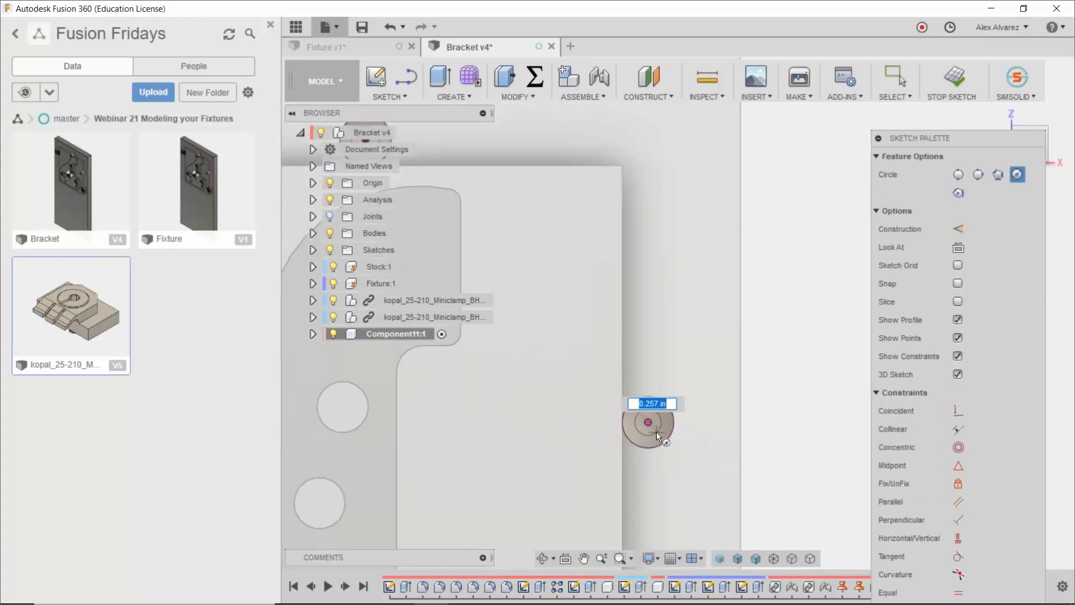
left_click(656, 432)
key("Escape")
Step: Constrain the two smaller circles in the holes beside the Stock to be equal in size
left_click(661, 421)
scroll(656, 395, "down", 2)
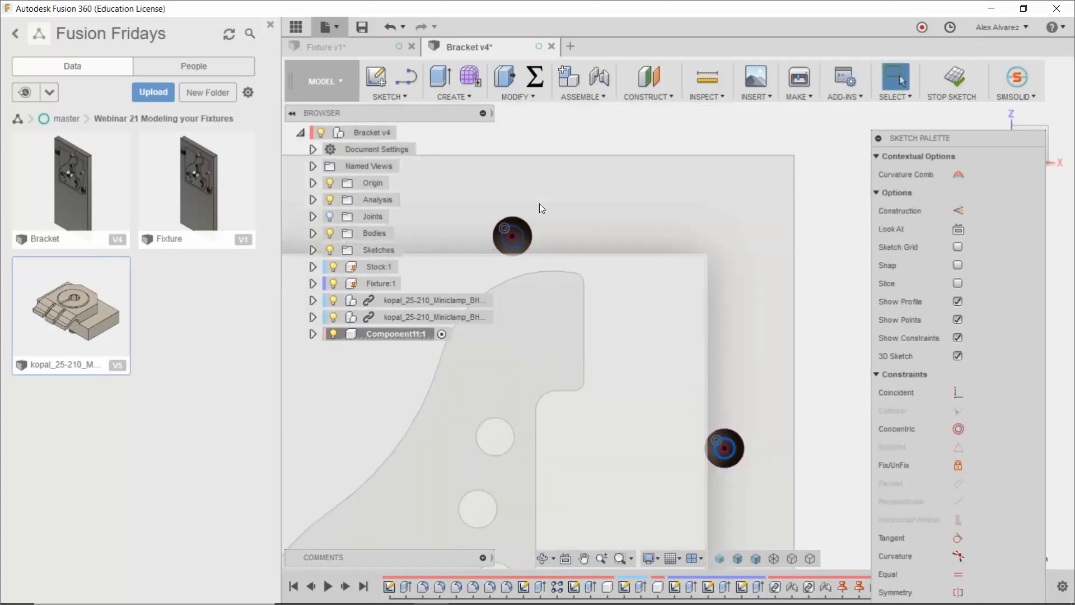
left_click(523, 237)
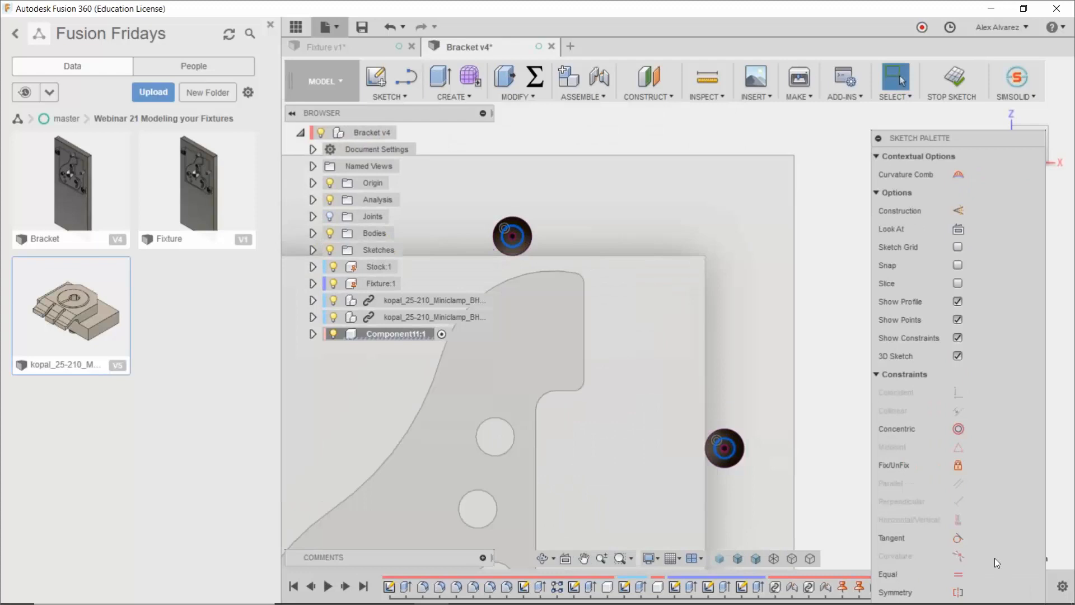
left_click(961, 572)
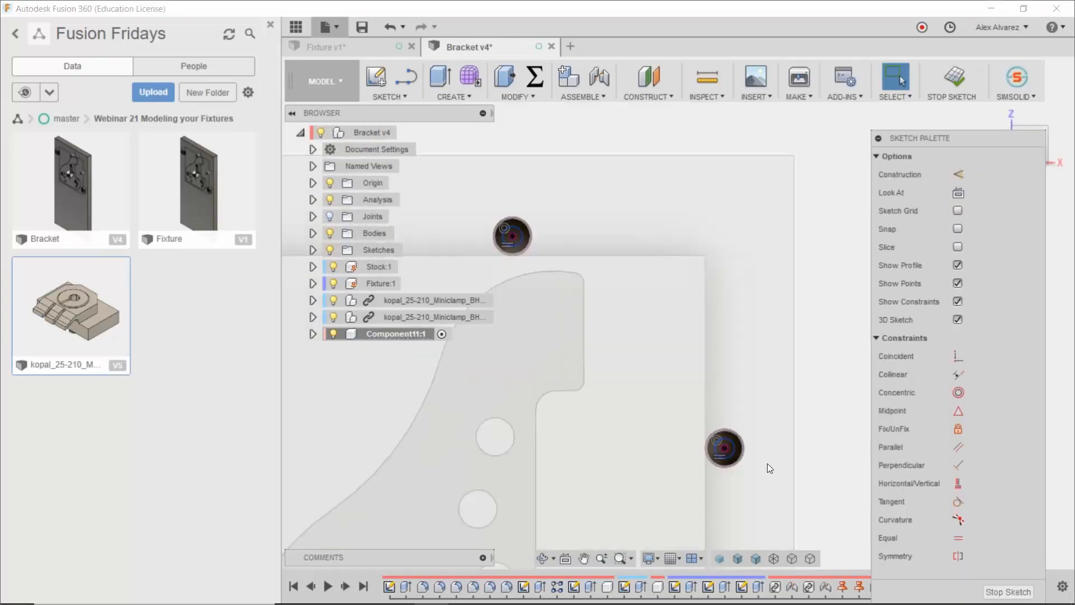
Step: Dimension the diameter of the small circle in the hole beside the Stock's right edge
scroll(727, 435, "up", 4)
left_click(719, 418)
scroll(764, 388, "down", 2)
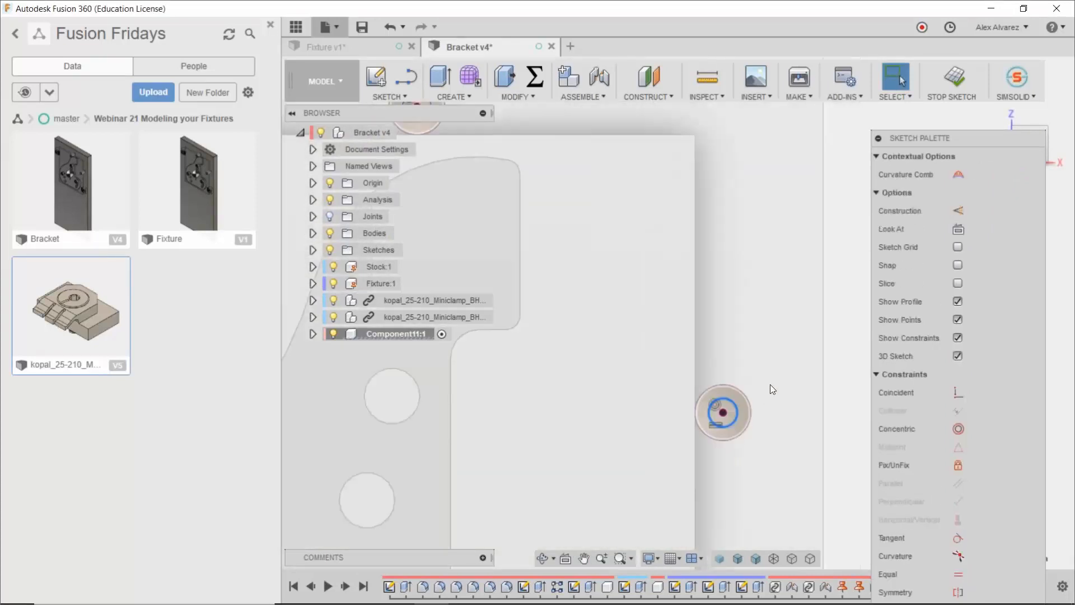
key("d")
left_click(861, 316)
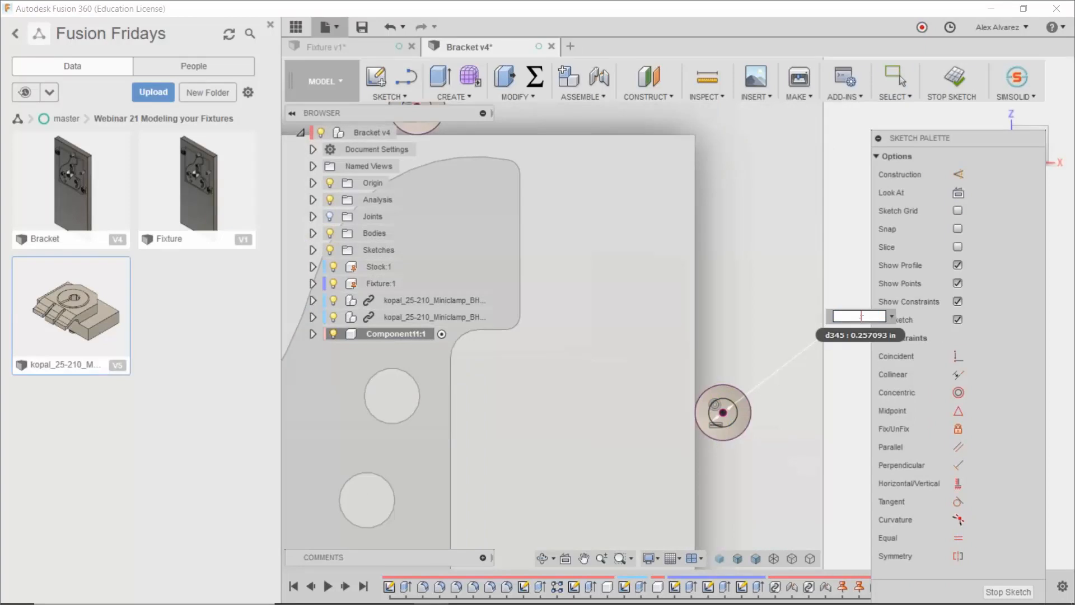
key("Return")
key("Escape")
scroll(852, 338, "down", 2)
Step: Extrude both circular hole profiles 1.5 in upward out of the Fixture as new bodies
key("e")
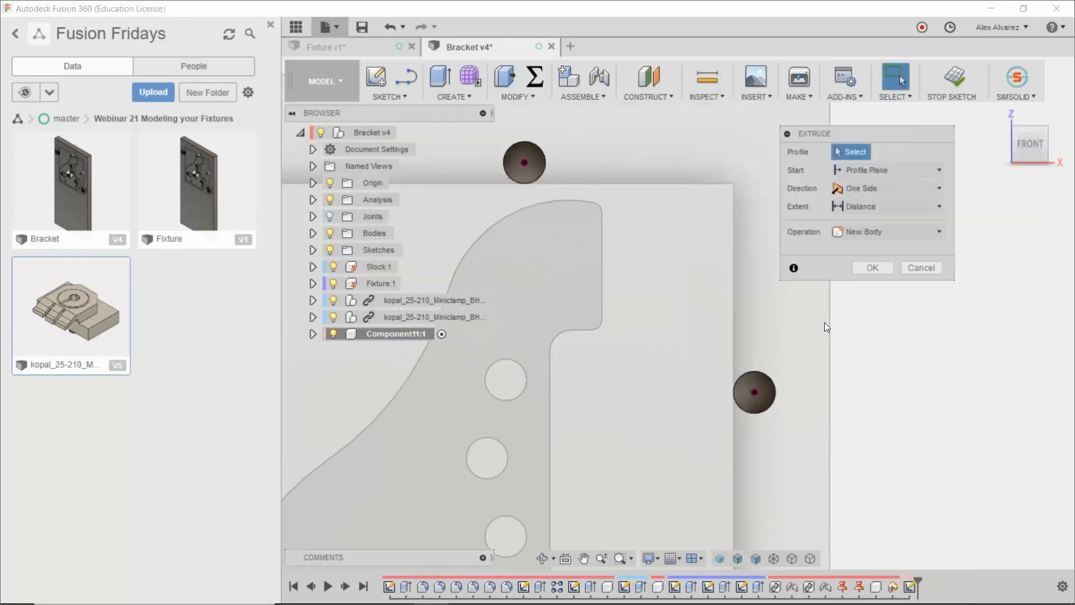
left_click(747, 382)
left_click(518, 163)
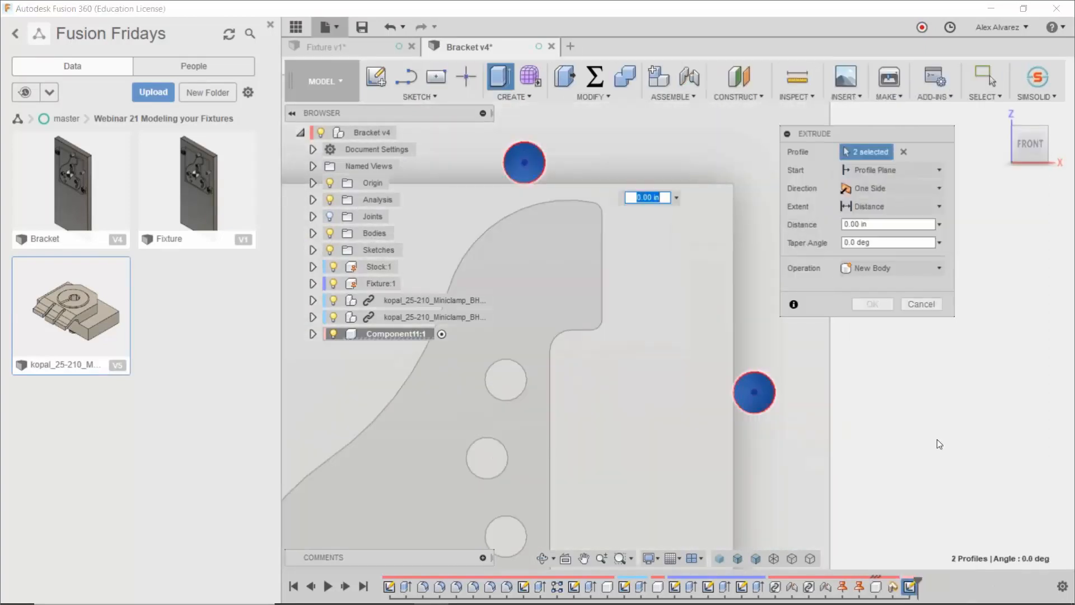
middle_click_drag(923, 444, 883, 379, "shift")
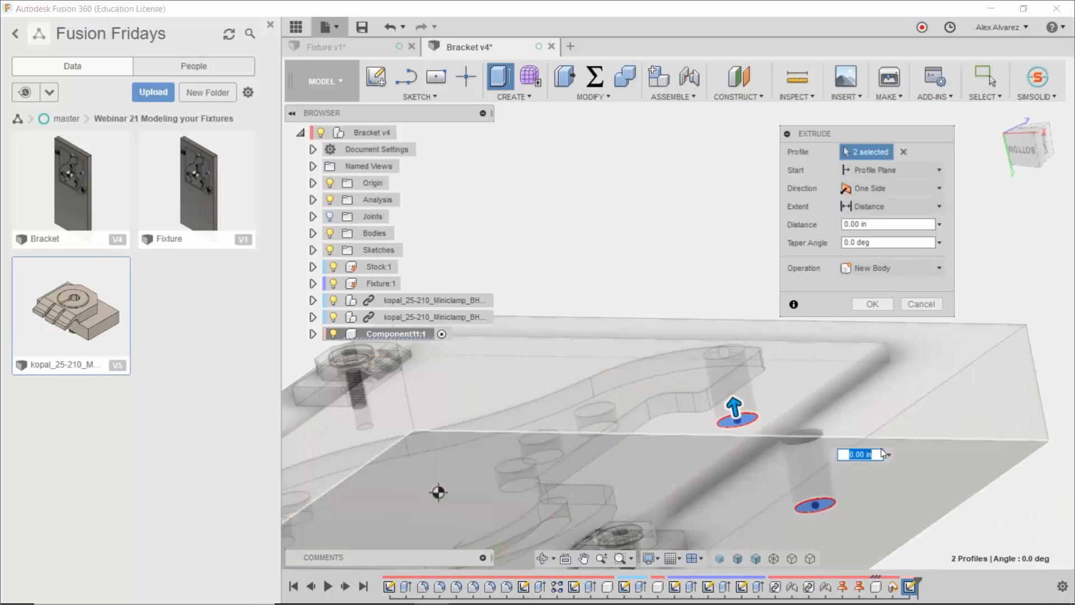
left_click_drag(734, 406, 696, 298)
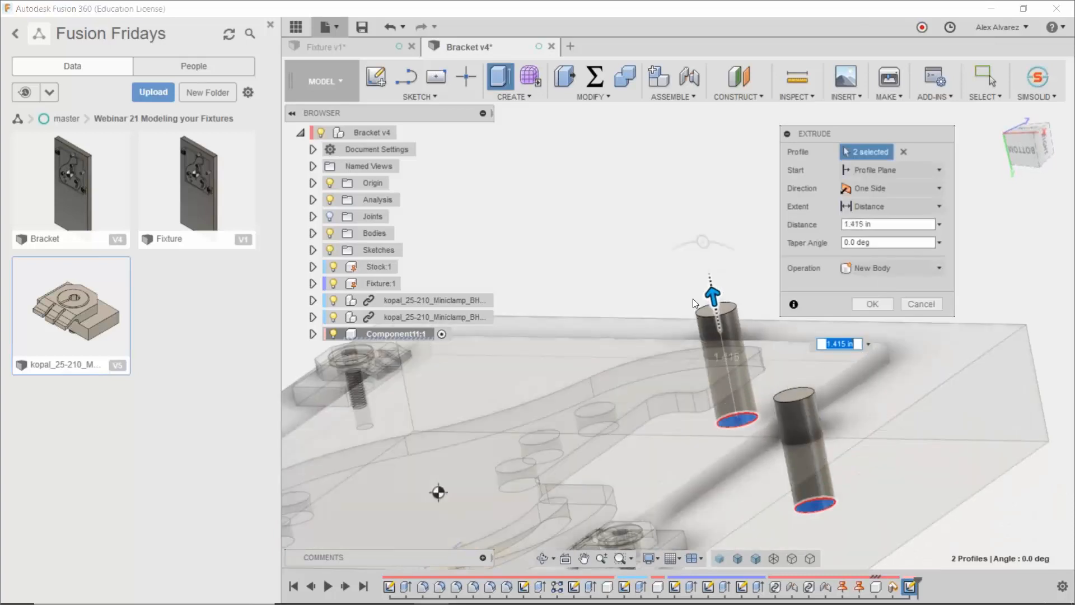
middle_click_drag(993, 458, 932, 339, "shift")
type("1.5")
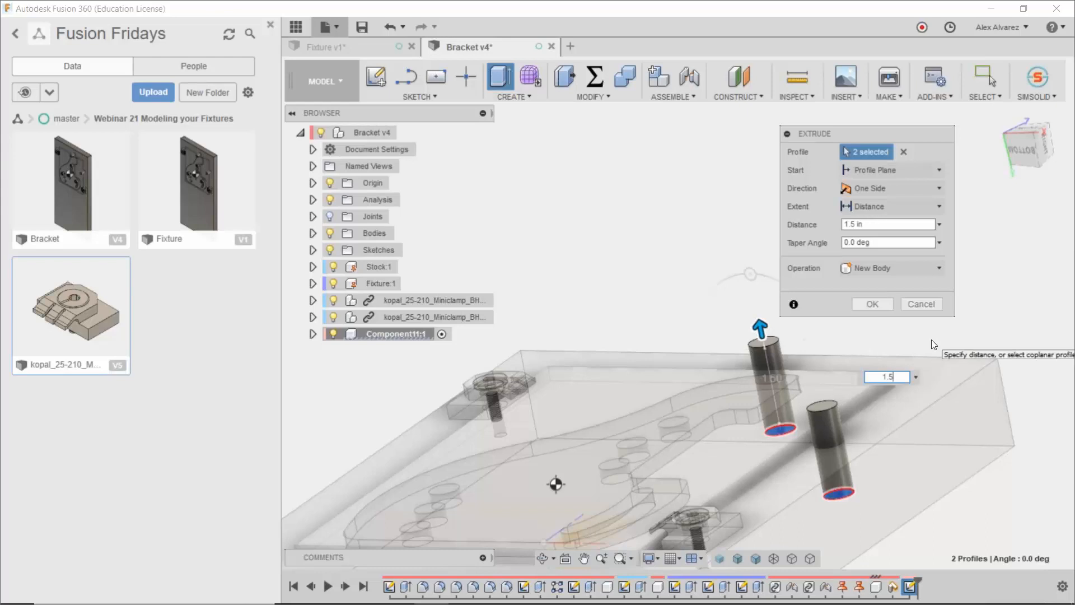
key("Return")
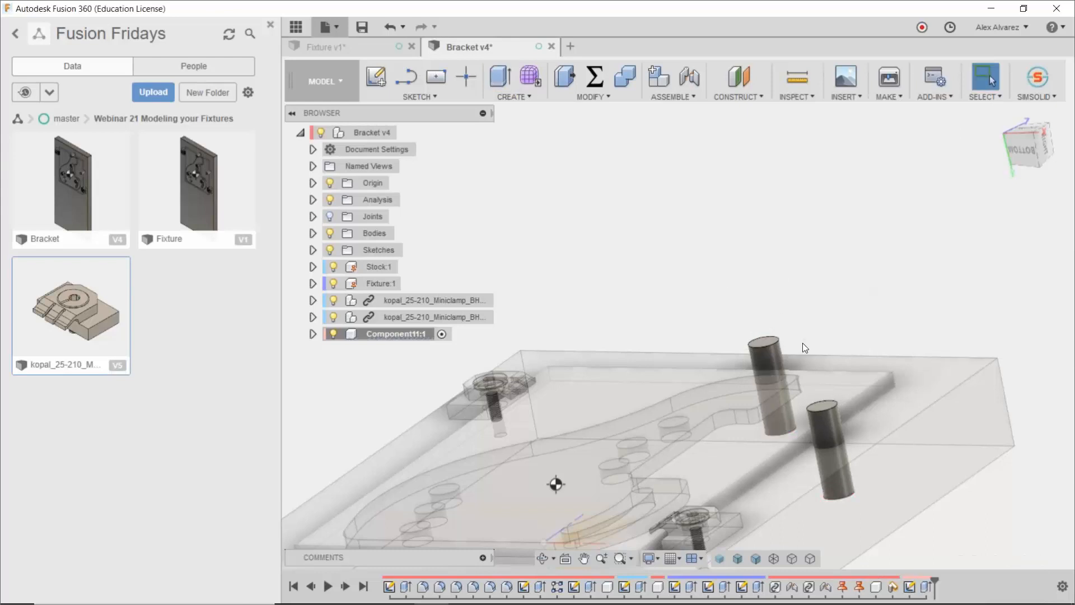
Step: Chamfer the upper edges of both pins with an equal distance of 0.05 in
type("sch")
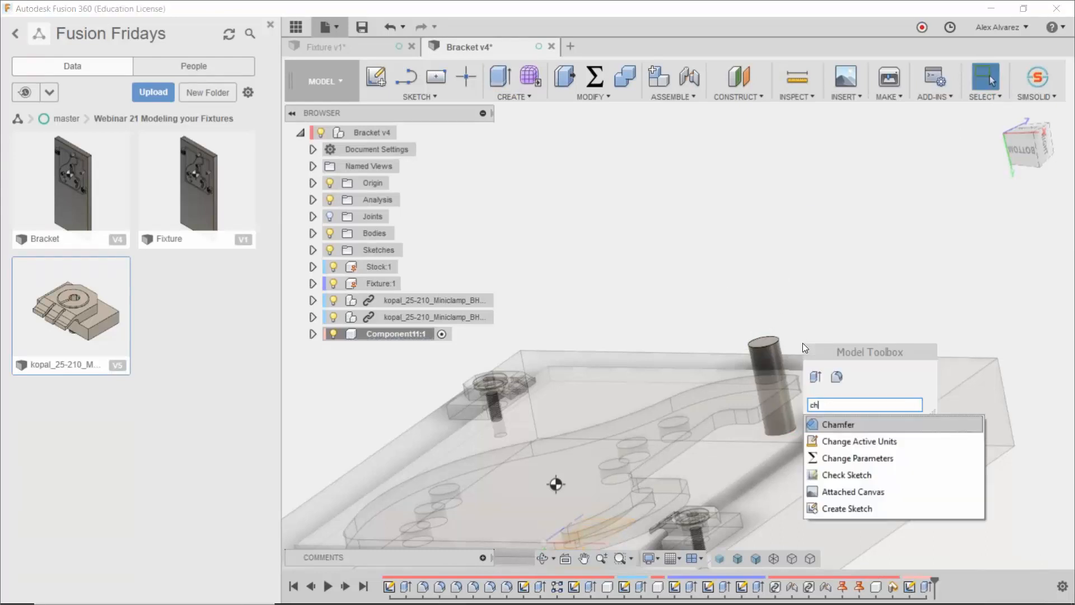
left_click(862, 424)
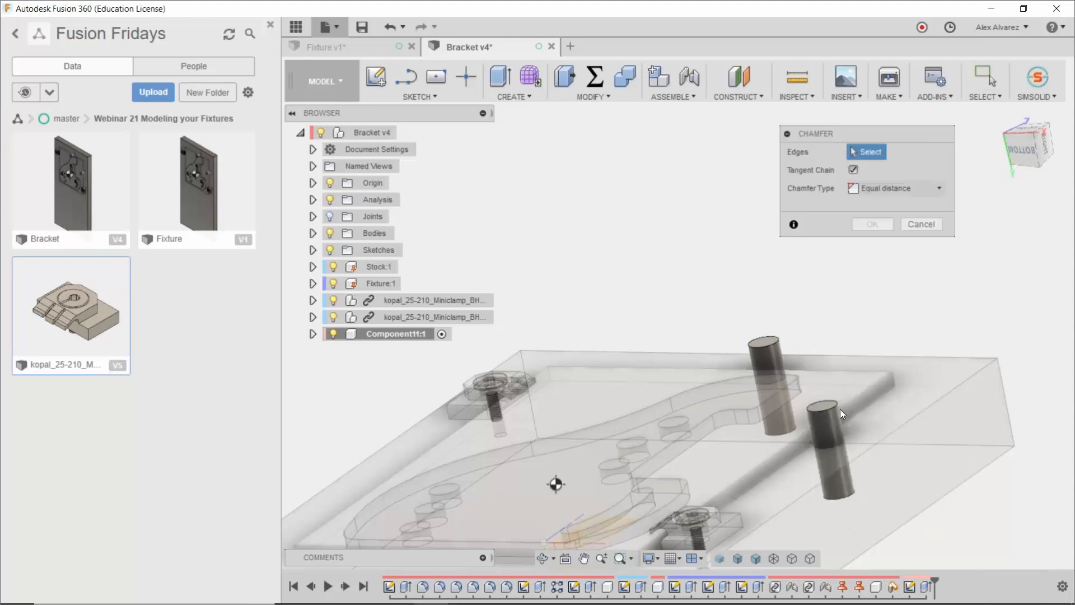
left_click(831, 410)
left_click(778, 339)
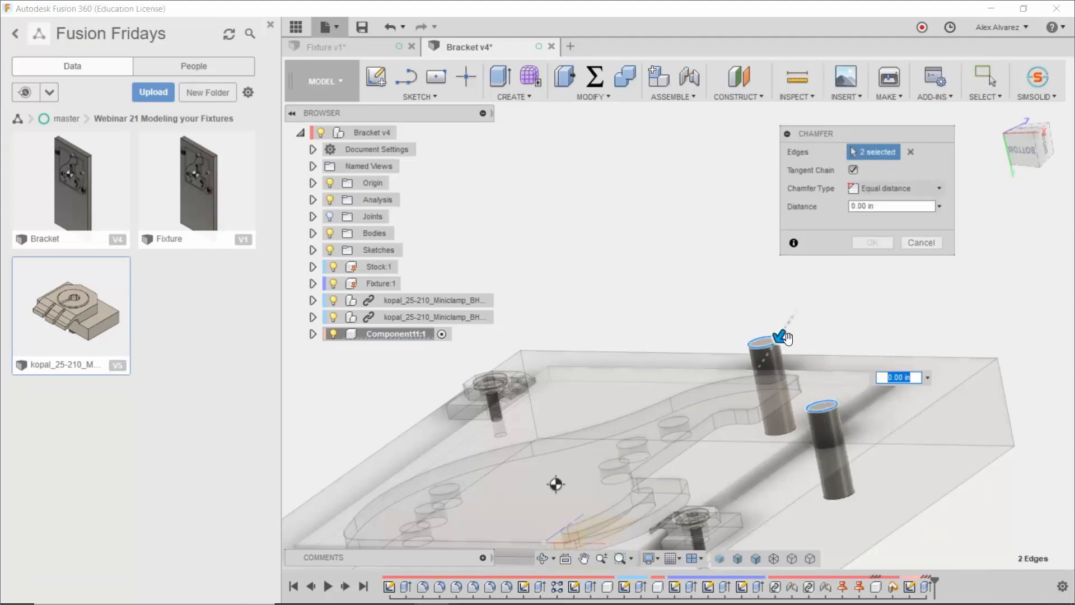
left_click_drag(779, 336, 779, 338)
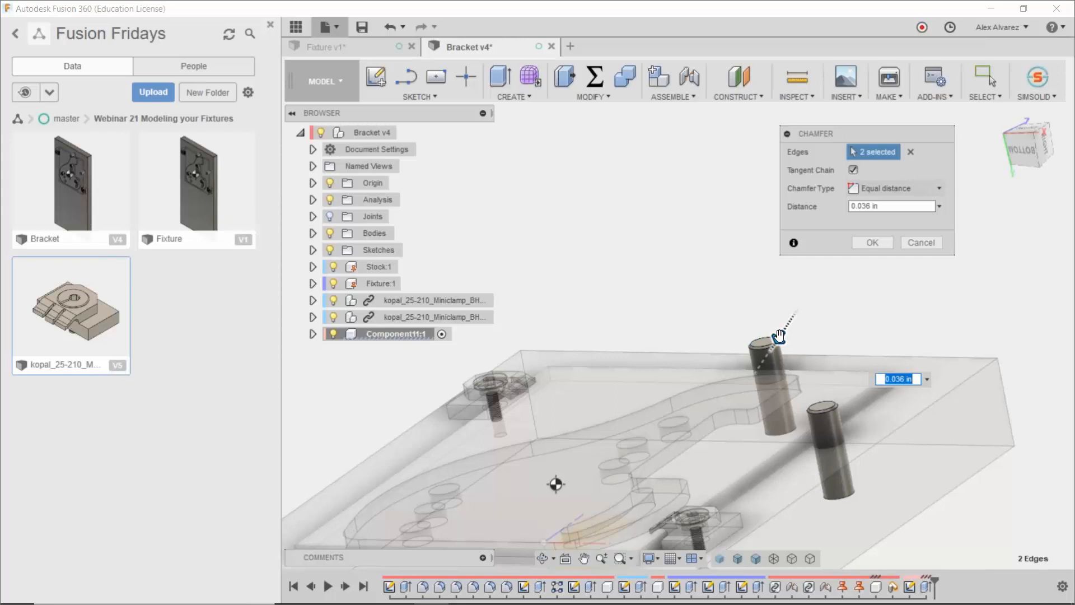
type(".05")
key("Return")
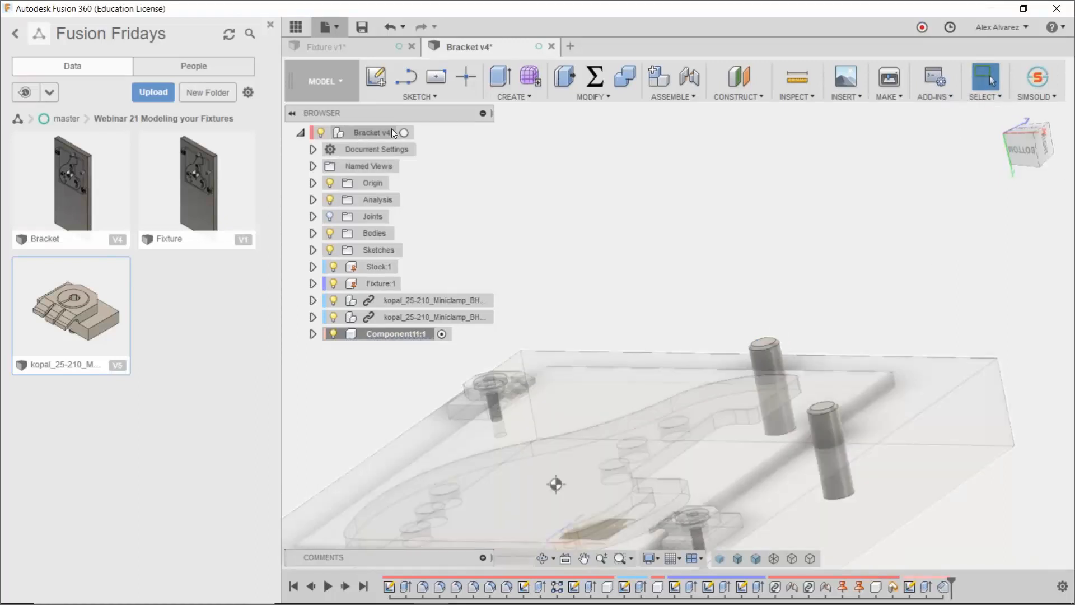
Step: Activate the top-level Bracket assembly and examine the pins, clamps and bracket on the Fixture
left_click(407, 133)
scroll(558, 301, "down", 3)
middle_click_drag(557, 301, 697, 292, "shift")
scroll(568, 274, "down", 2)
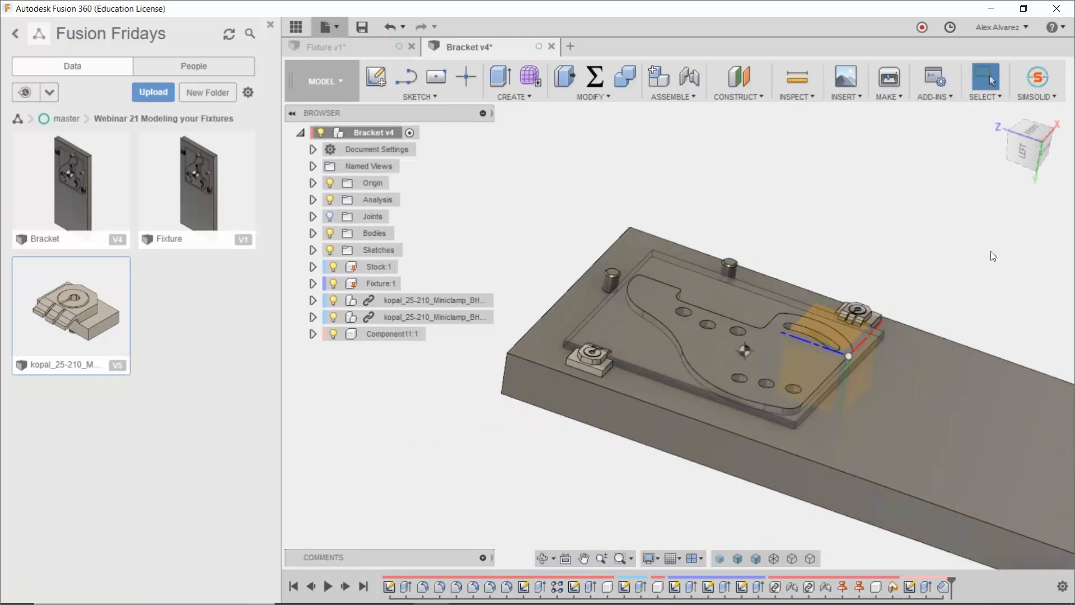
middle_click_drag(991, 251, 899, 302)
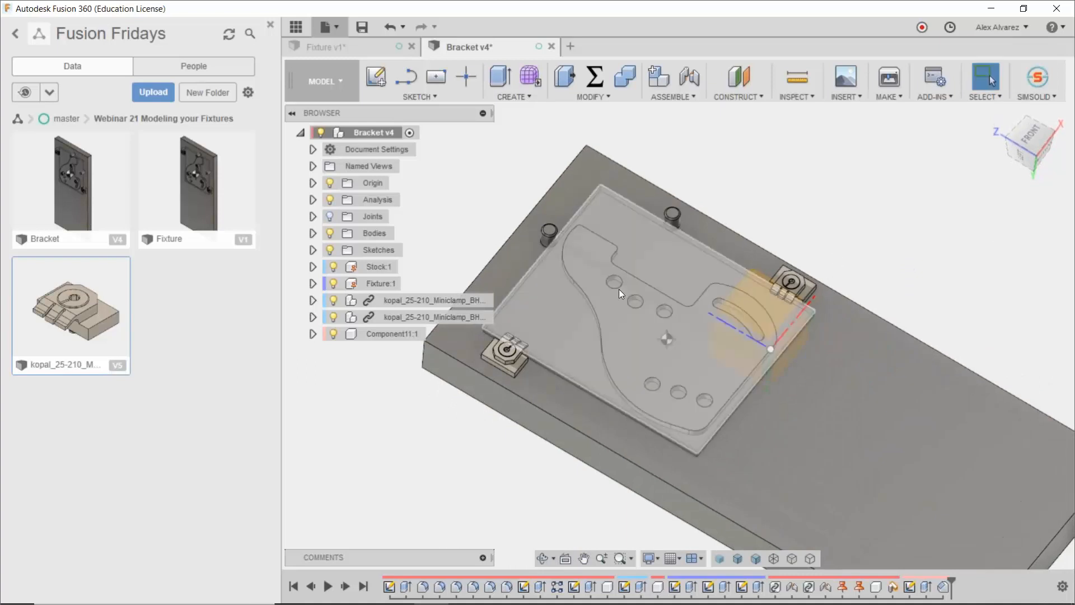
scroll(613, 284, "up", 2)
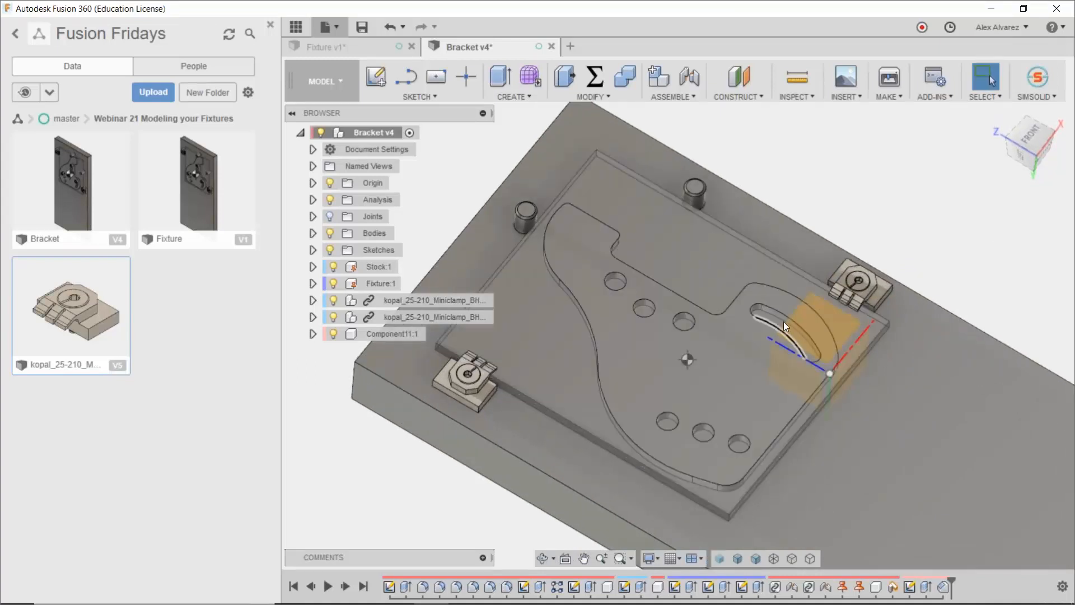
scroll(847, 187, "down", 2)
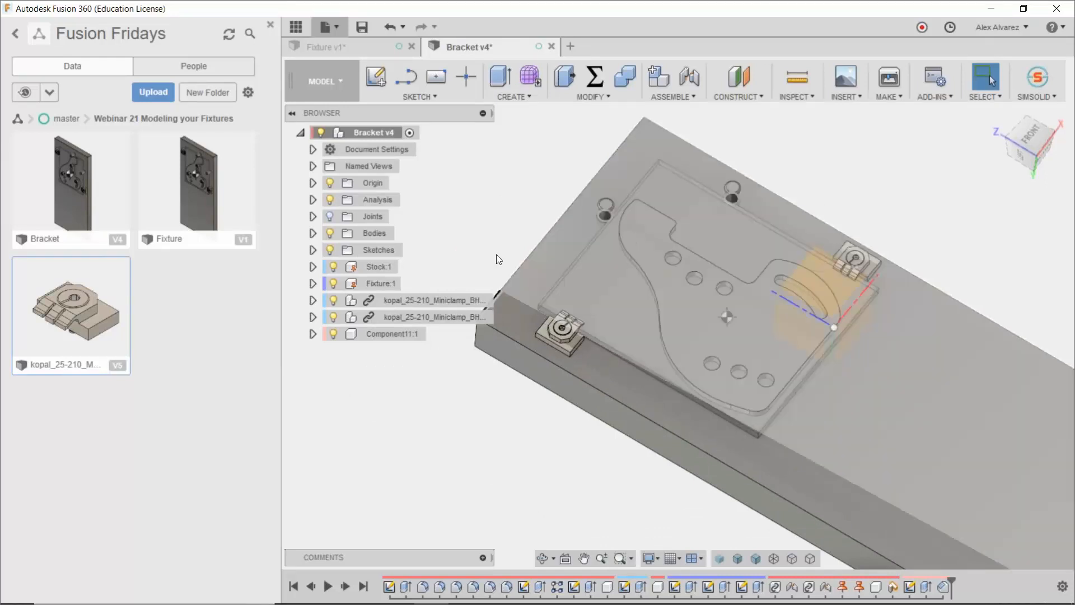
Step: Activate the Fixture component, start a sketch with Project on its face beside the Stock, and close the data panel
left_click(412, 283)
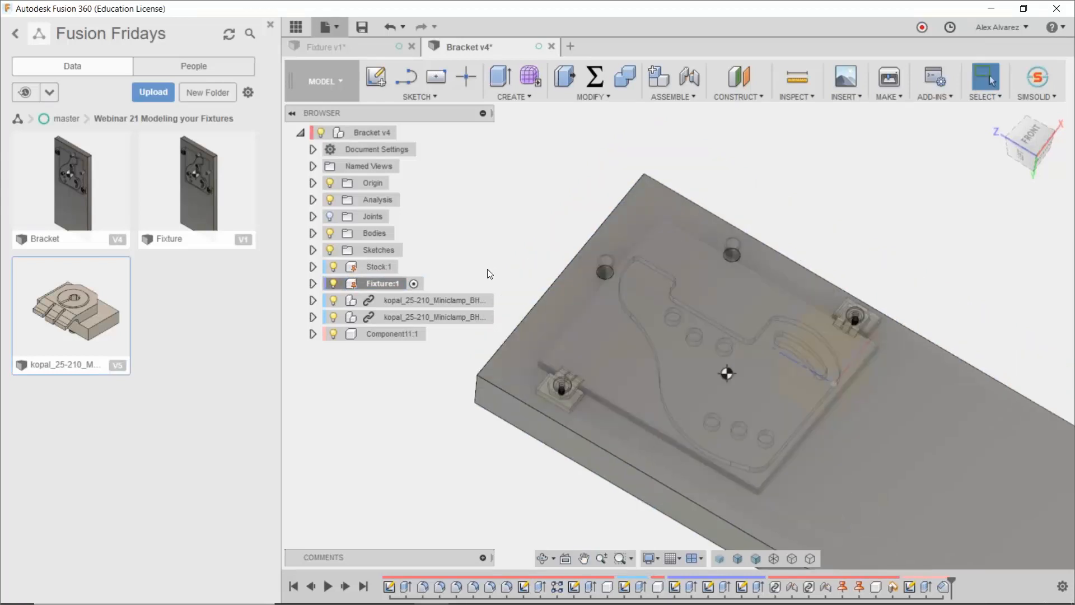
key("c")
scroll(543, 295, "up", 5)
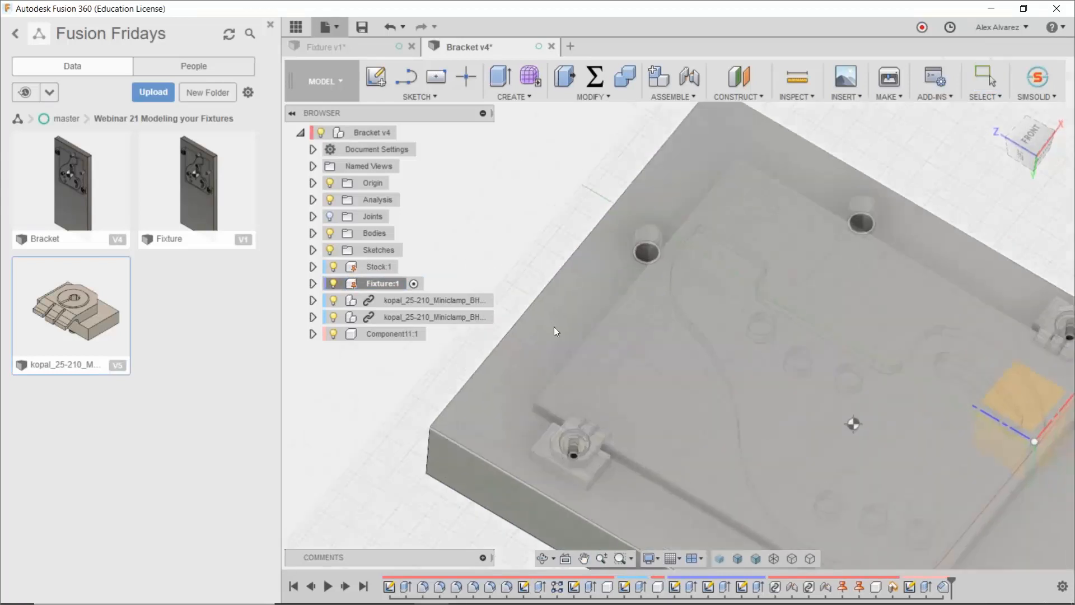
left_click(566, 335)
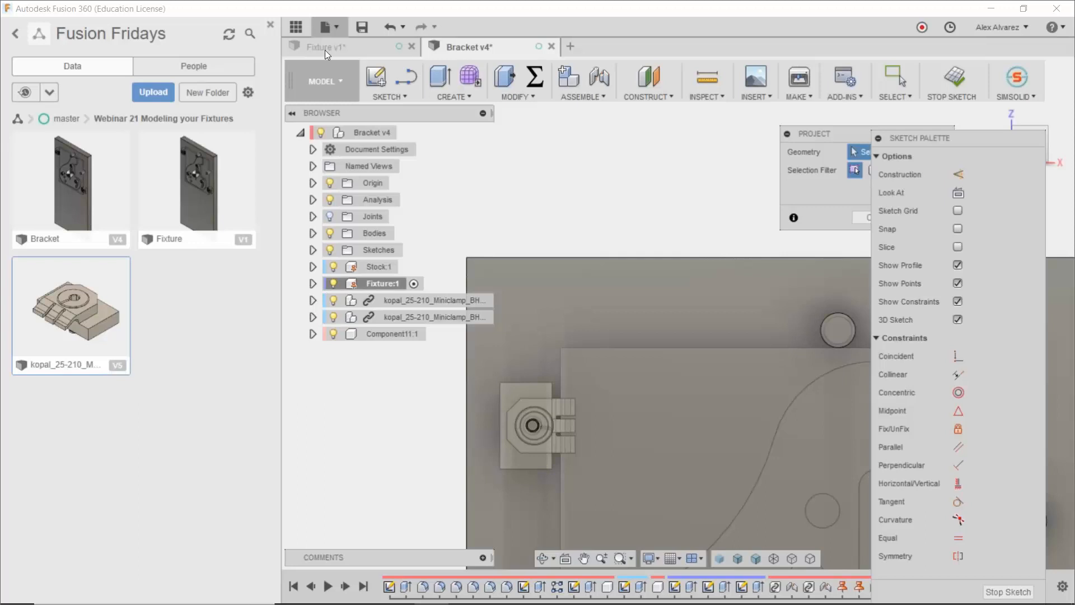
left_click(271, 26)
scroll(583, 274, "down", 4)
middle_click_drag(666, 256, 541, 139)
middle_click_drag(720, 352, 720, 271)
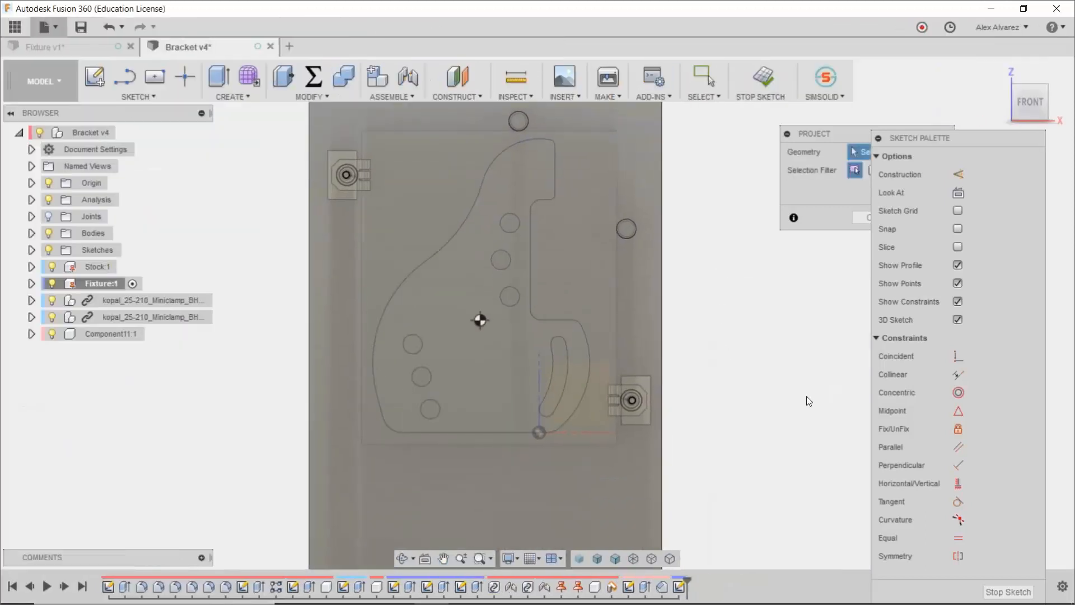
Step: Hide the Stock and project the bracket's uppermost hole, the outer two holes of the lower group and the slot's upper end arc
scroll(622, 218, "up", 1)
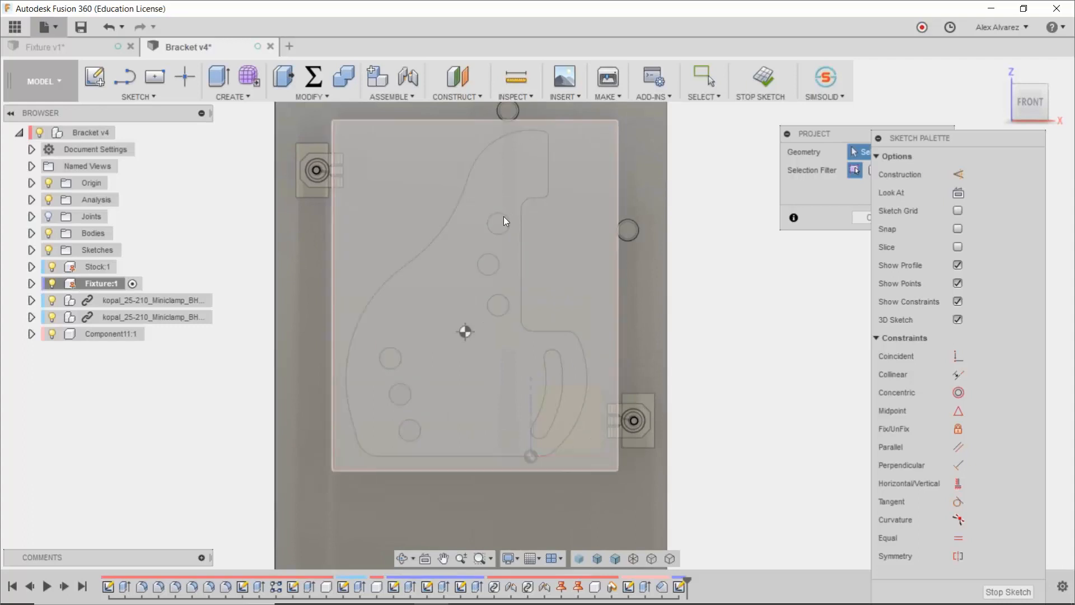
scroll(503, 223, "up", 3)
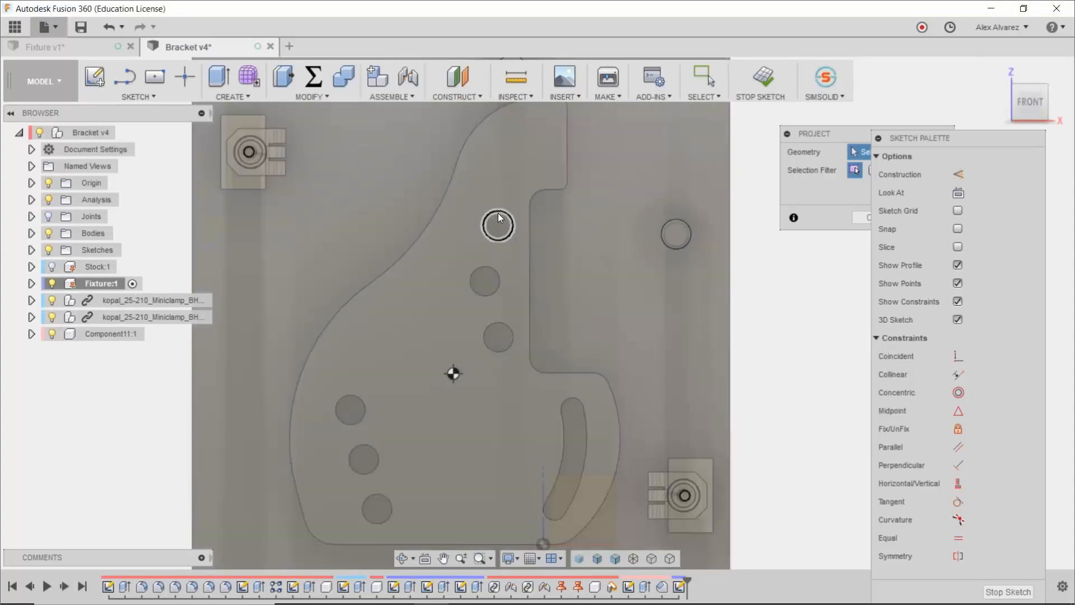
left_click(499, 214)
scroll(498, 231, "down", 3)
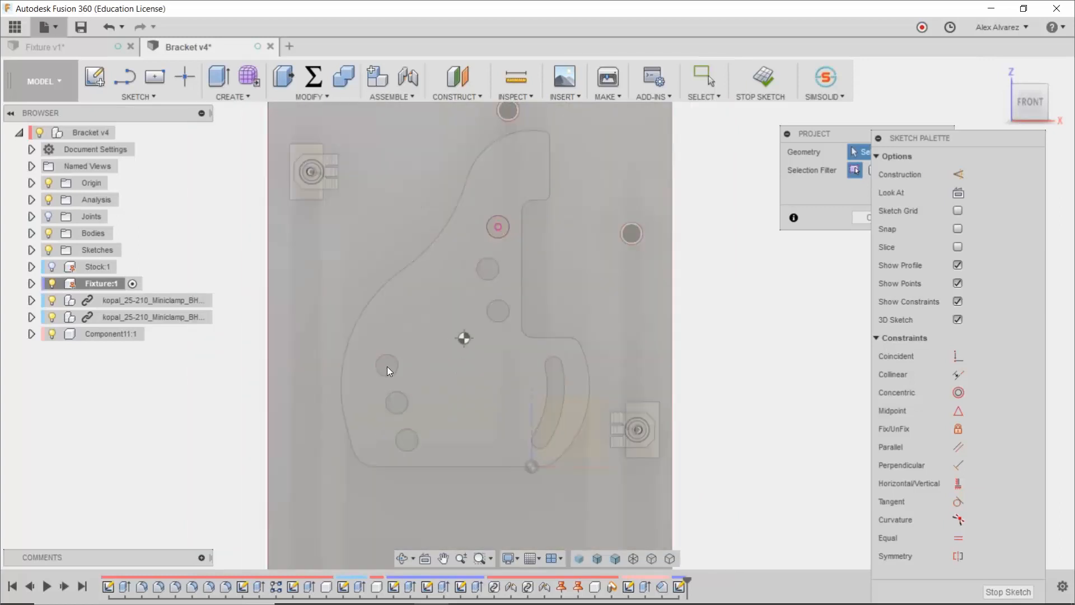
left_click(405, 439)
scroll(552, 364, "up", 2)
left_click(552, 364)
scroll(768, 330, "down", 4)
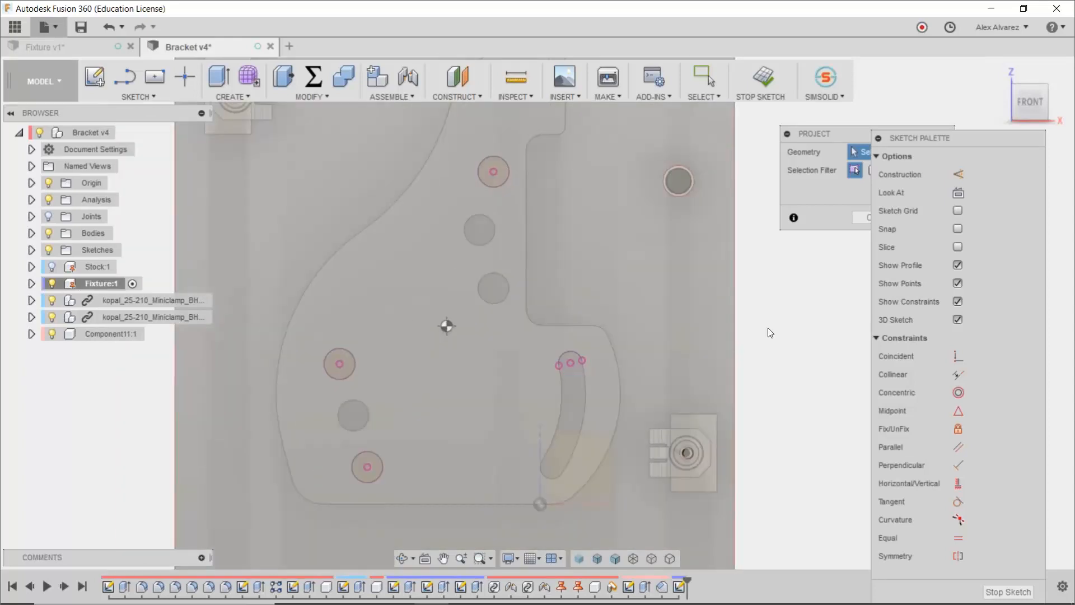
mouse_move(799, 334)
middle_mouse_down()
mouse_move(768, 324)
mouse_move(775, 264)
middle_mouse_up()
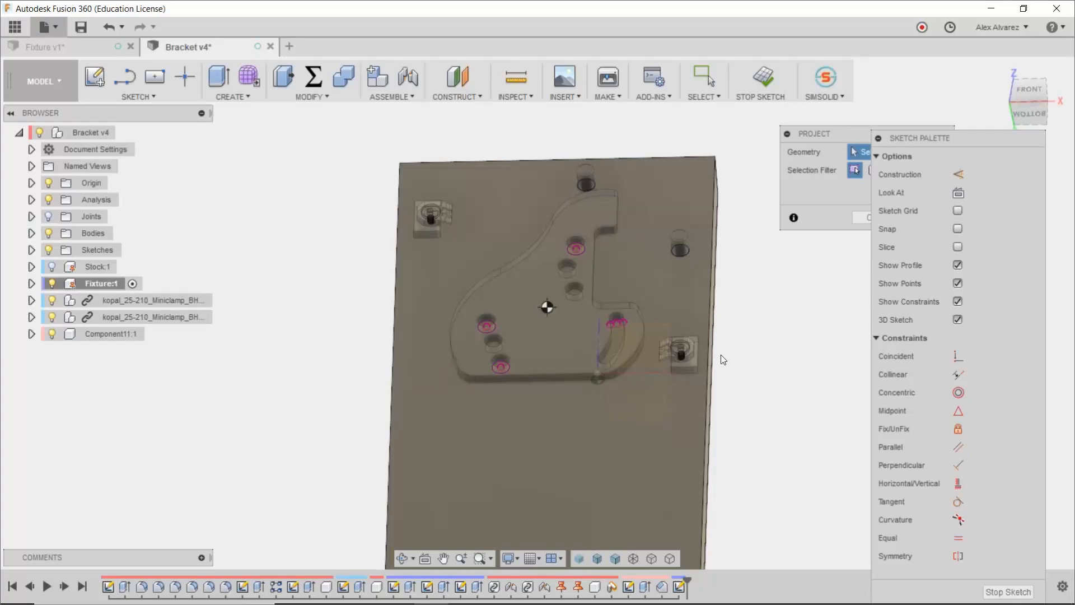
left_click(864, 217)
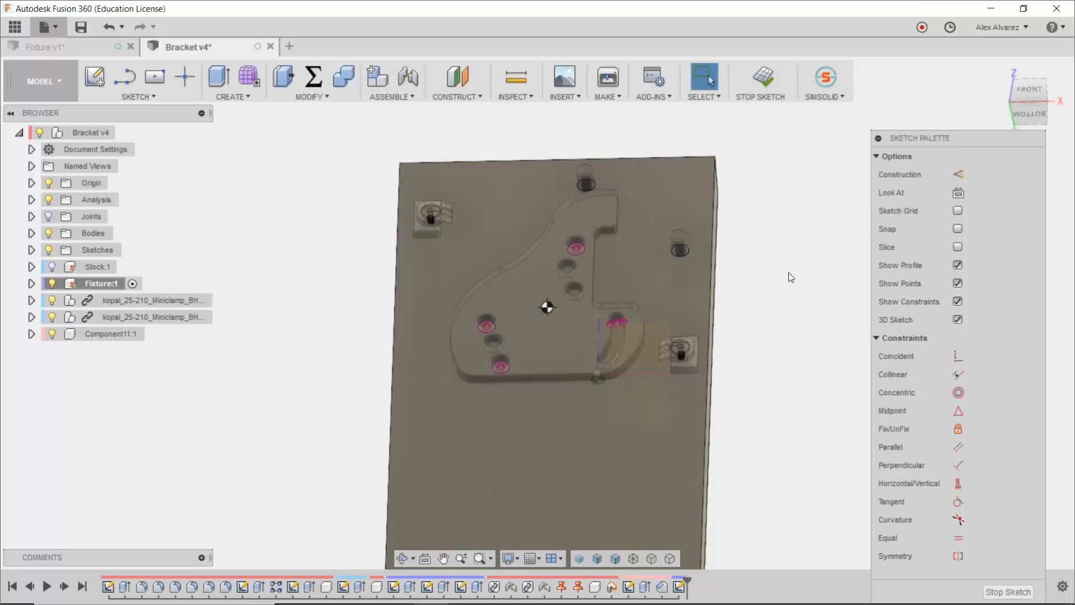
Step: Draw a circle about 0.34 in in diameter centred in the bracket's projected uppermost hole
middle_click_drag(788, 272, 773, 295, "shift")
middle_click_drag(773, 295, 752, 352)
scroll(731, 271, "up", 1)
middle_click_drag(731, 271, 731, 283, "shift")
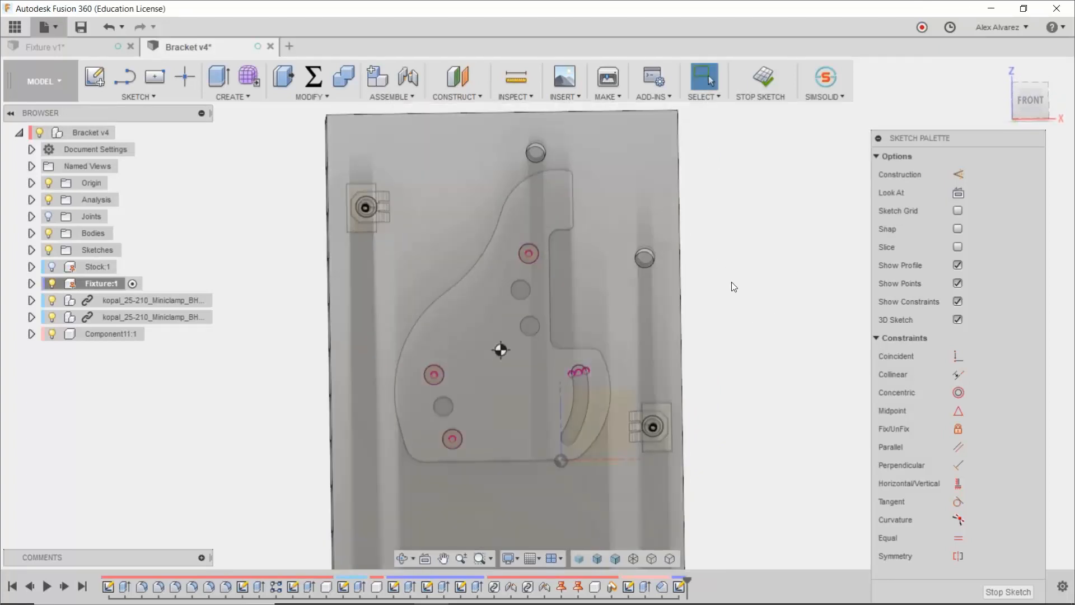
key("c")
scroll(510, 262, "up", 5)
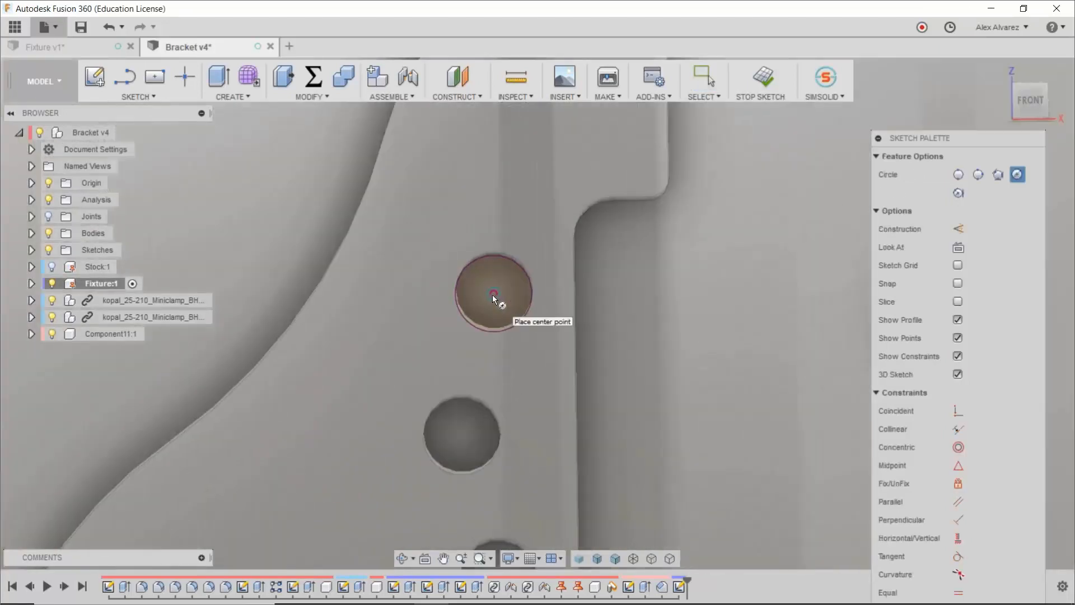
left_click(493, 293)
left_click(510, 313)
Step: Dimension the diameter of the circle in the bracket's projected uppermost hole and set it to 0.368 in
key("d")
scroll(550, 280, "up", 2)
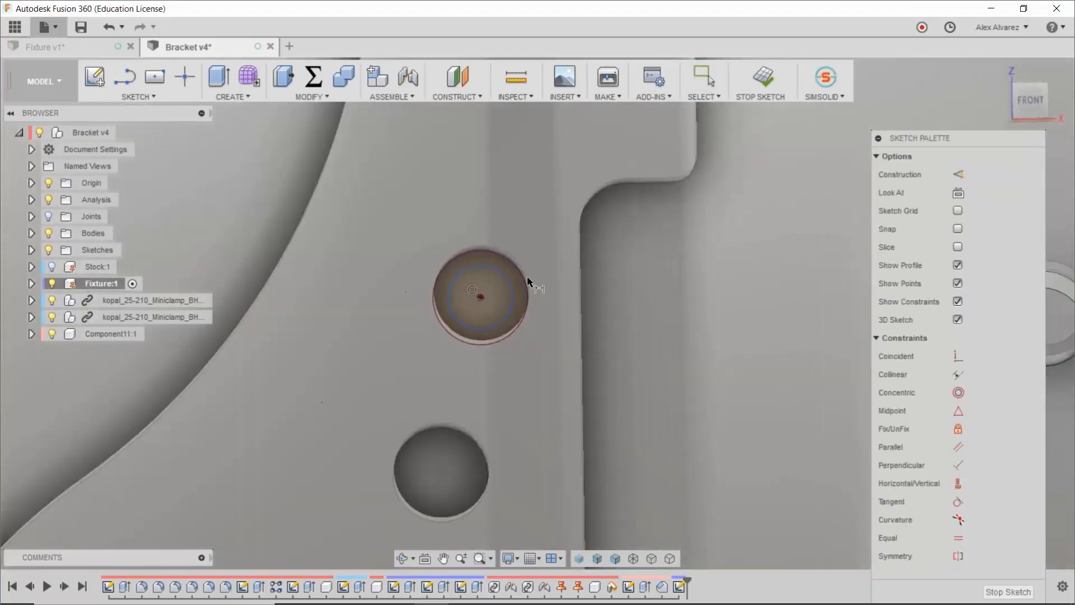
left_click(510, 280)
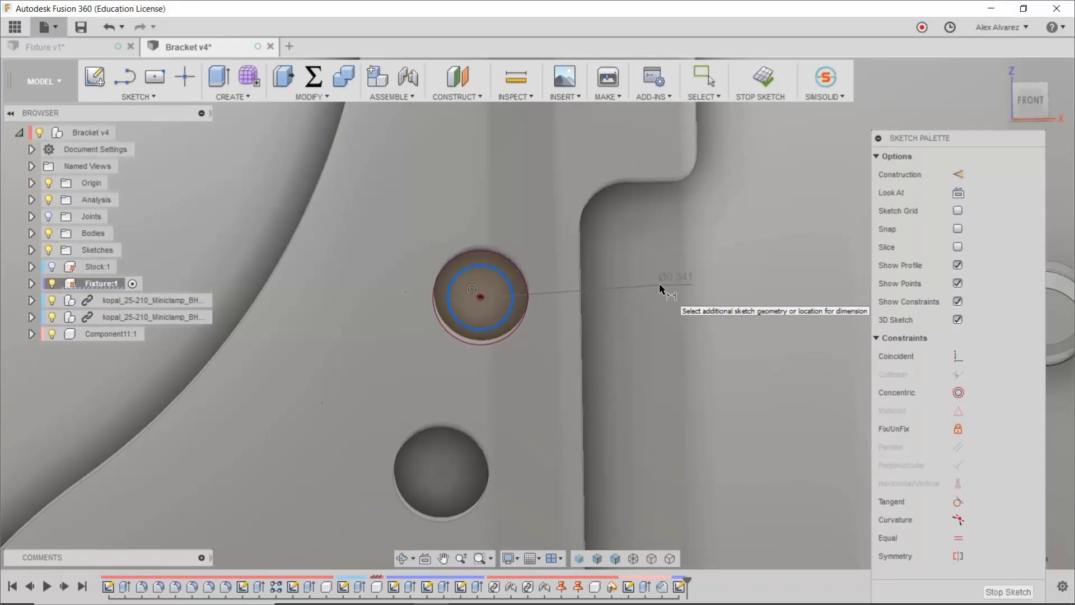
left_click(659, 283)
key("BackSpace")
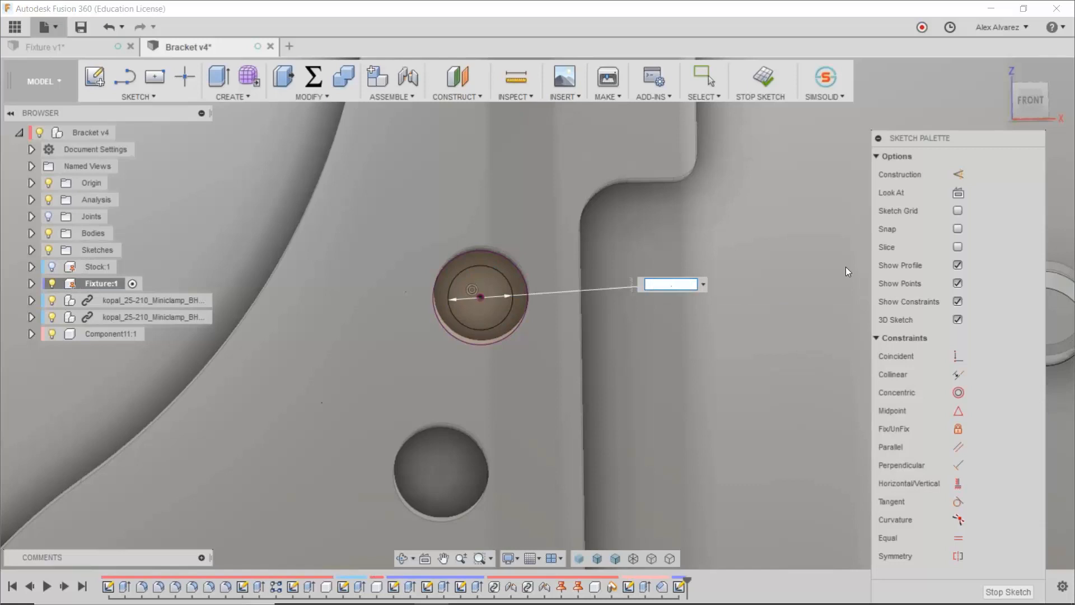
type(".368")
key("Return")
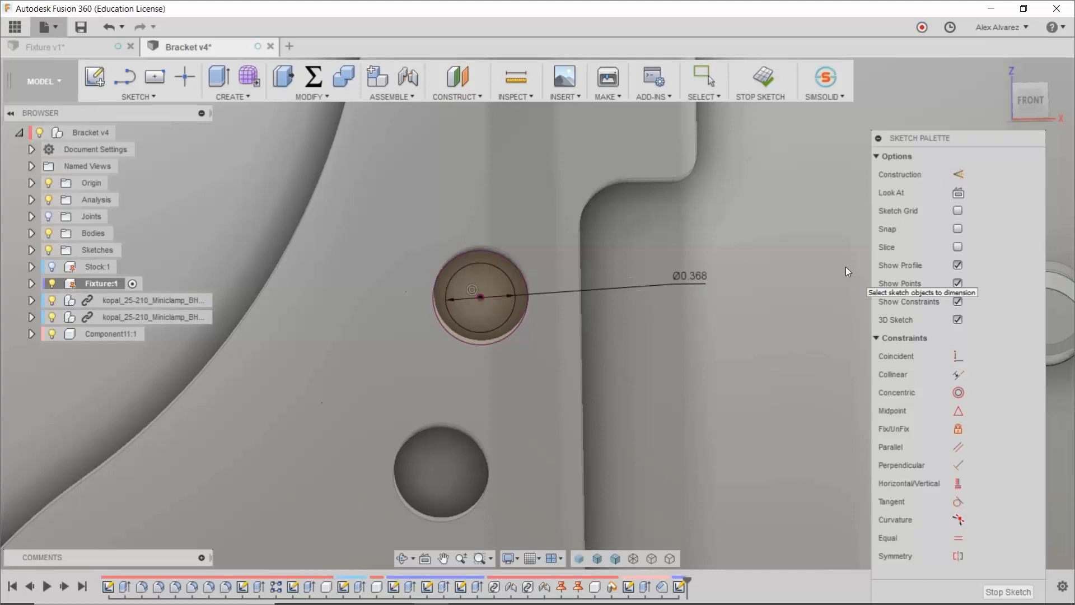
key("Escape")
Step: Draw a circle about 0.21 in in diameter centred in the upper projected hole of the bracket's lower group
scroll(644, 390, "down", 6)
mouse_move(698, 401)
middle_mouse_down()
mouse_move(691, 245)
mouse_move(660, 163)
middle_mouse_up()
scroll(474, 347, "up", 2)
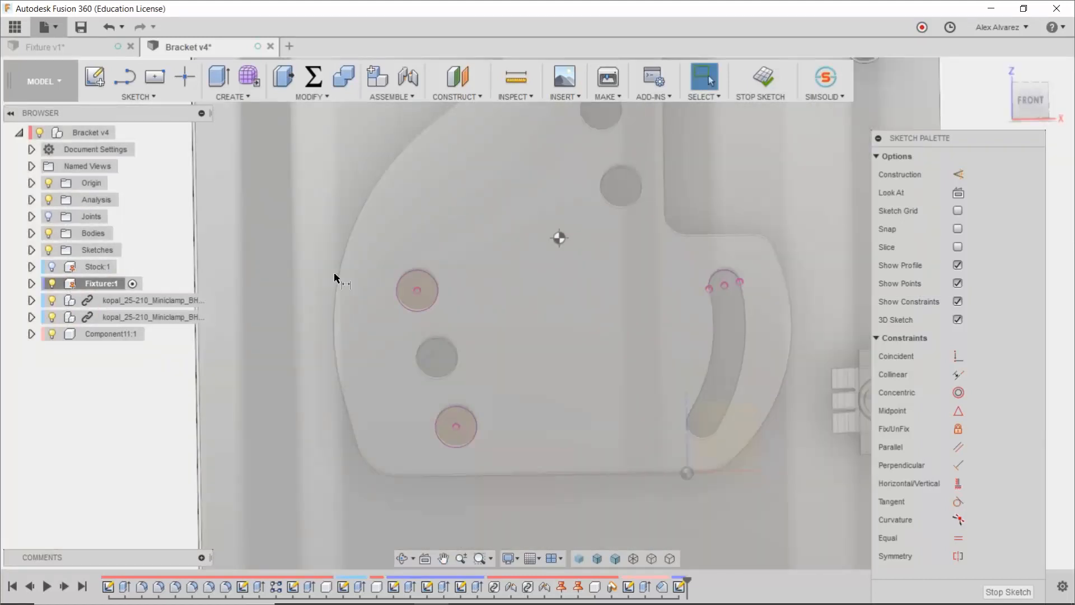
scroll(437, 278, "up", 2)
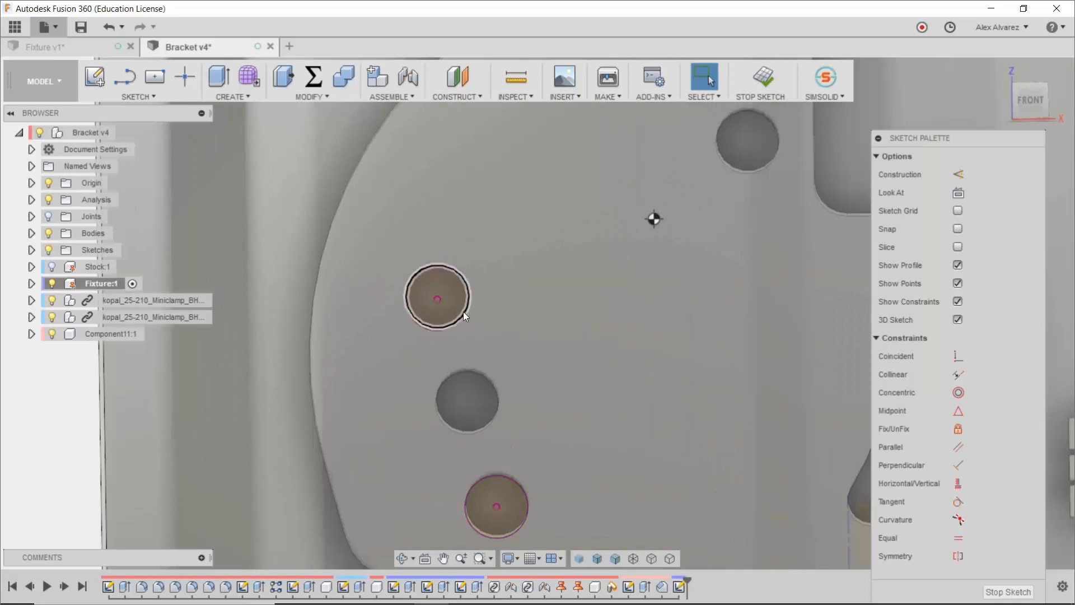
key("c")
left_click(437, 299)
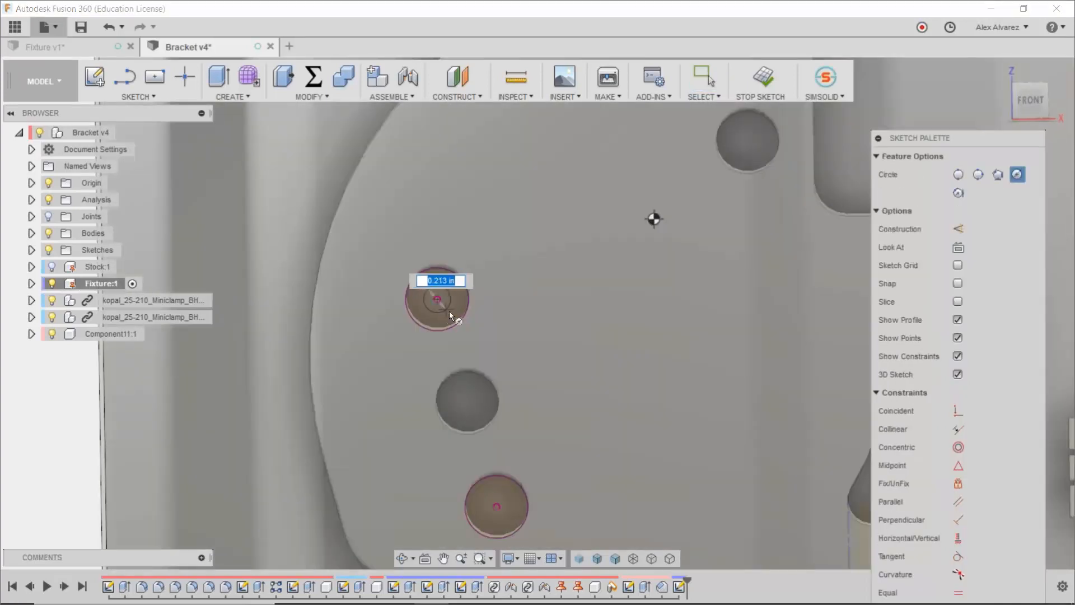
left_click(449, 311)
key("d")
key("Escape")
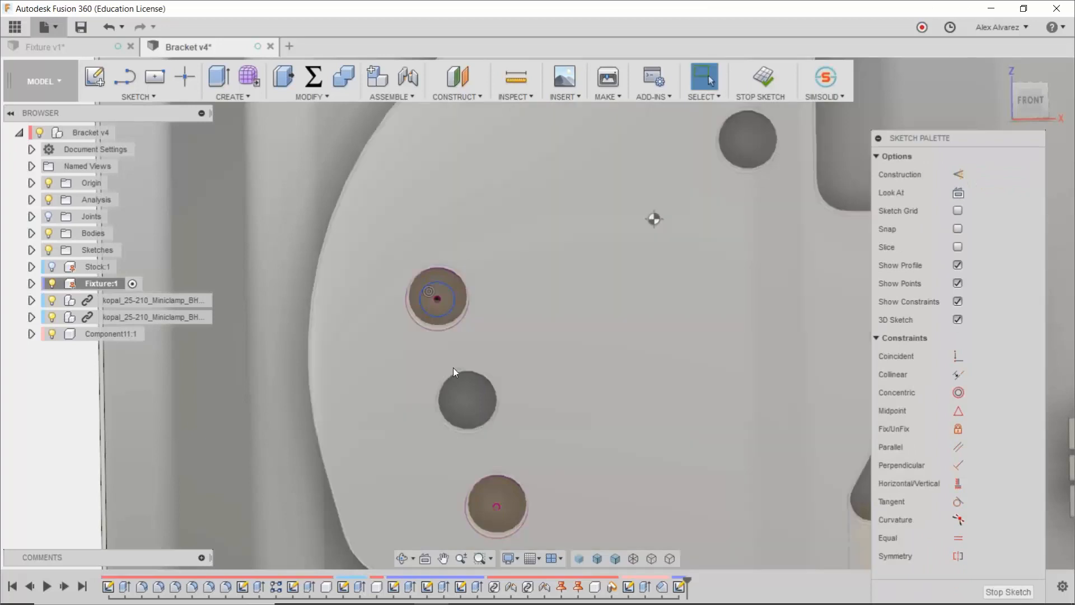
Step: Draw a smaller circle centred in the lowest projected hole of the bracket's lower group
scroll(466, 378, "down", 2)
key("c")
scroll(502, 448, "up", 3)
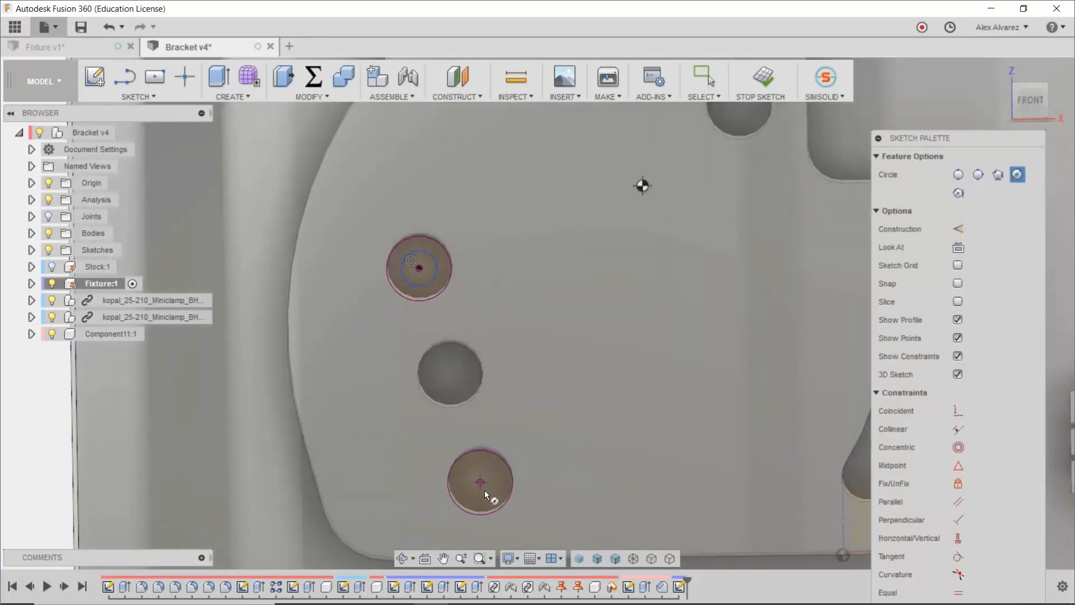
left_click(479, 486)
left_click(497, 477)
key("Escape")
Step: Draw a circle about 0.27 in in diameter centred on the projected upper end arc of the bracket's slot
scroll(504, 465, "down", 2)
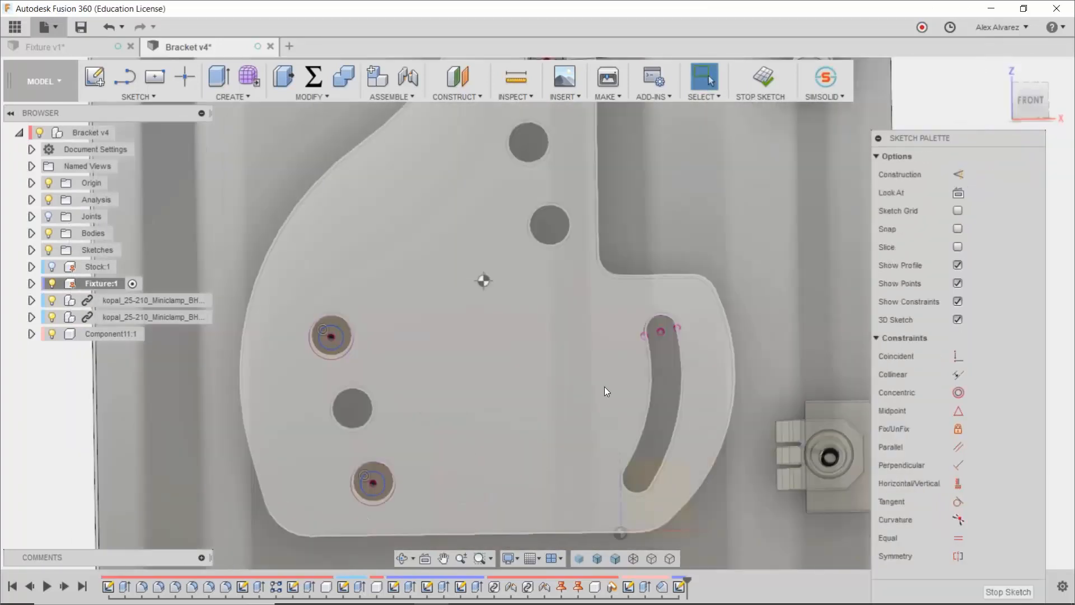
key("c")
scroll(638, 370, "up", 2)
scroll(677, 313, "up", 2)
left_click(676, 312)
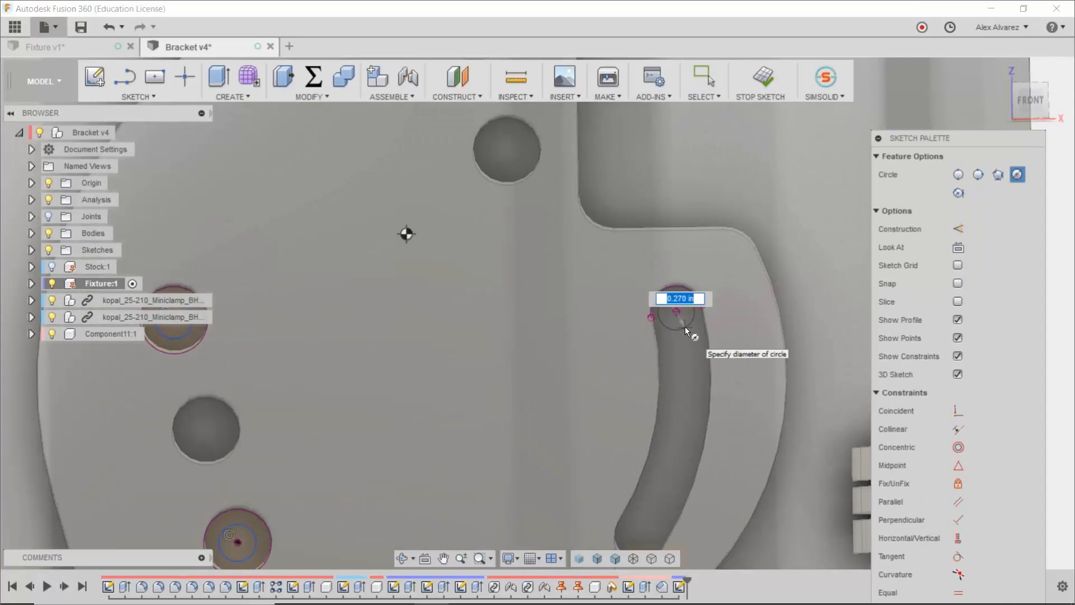
left_click(684, 328)
key("Escape")
Step: Apply an Equal constraint to the slot circle and the two circles in the lower hole group
scroll(675, 349, "down", 3)
scroll(675, 351, "up", 3)
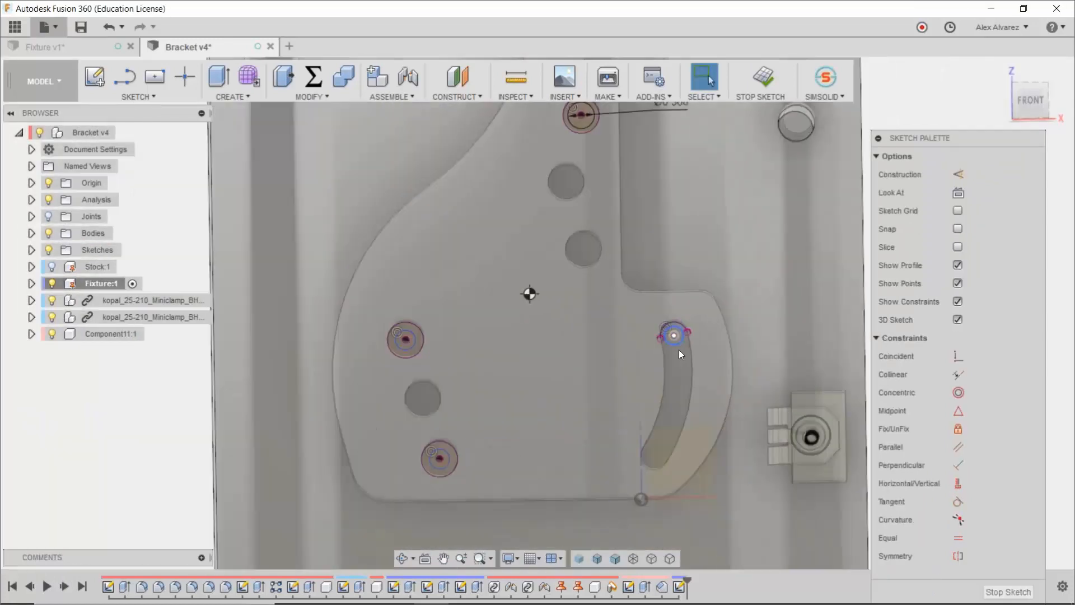
left_click(680, 343)
scroll(462, 474, "up", 1)
scroll(451, 459, "up", 2)
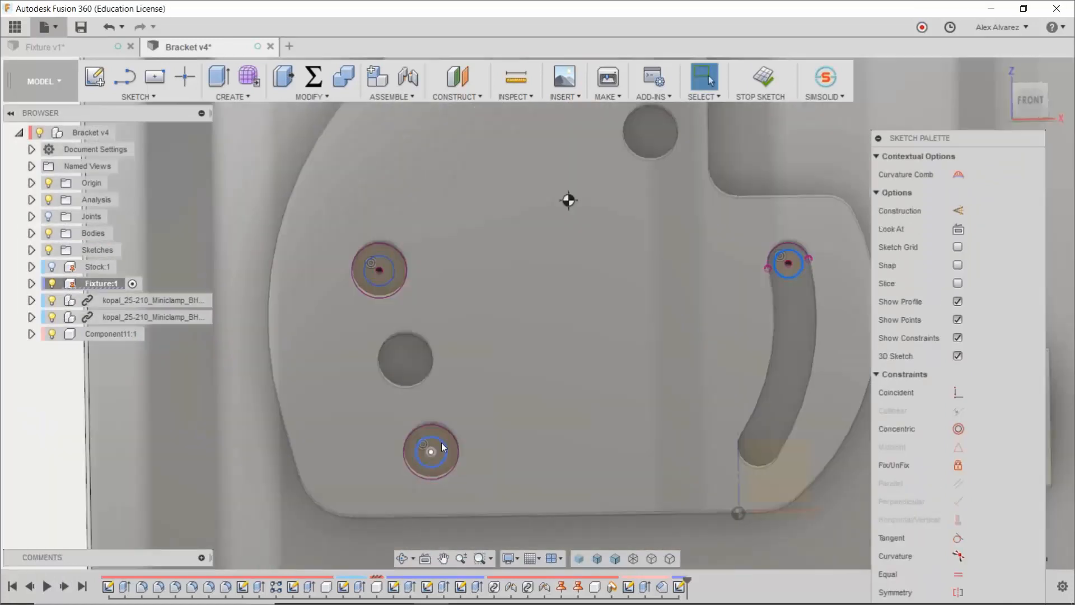
left_click(441, 442, "ctrl")
left_click(391, 282, "ctrl")
scroll(458, 324, "down", 3)
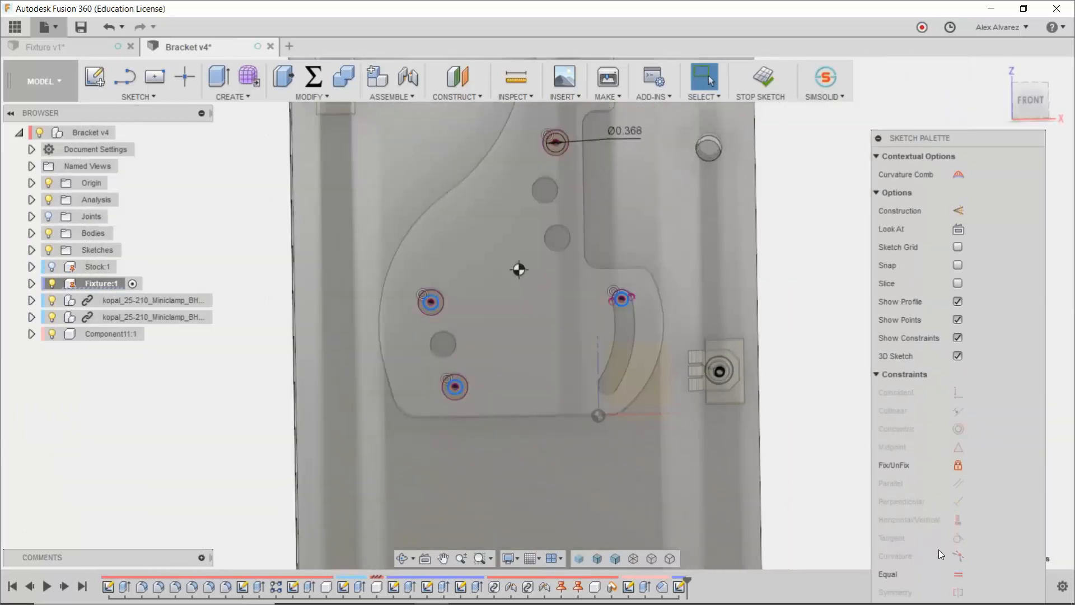
left_click(958, 573)
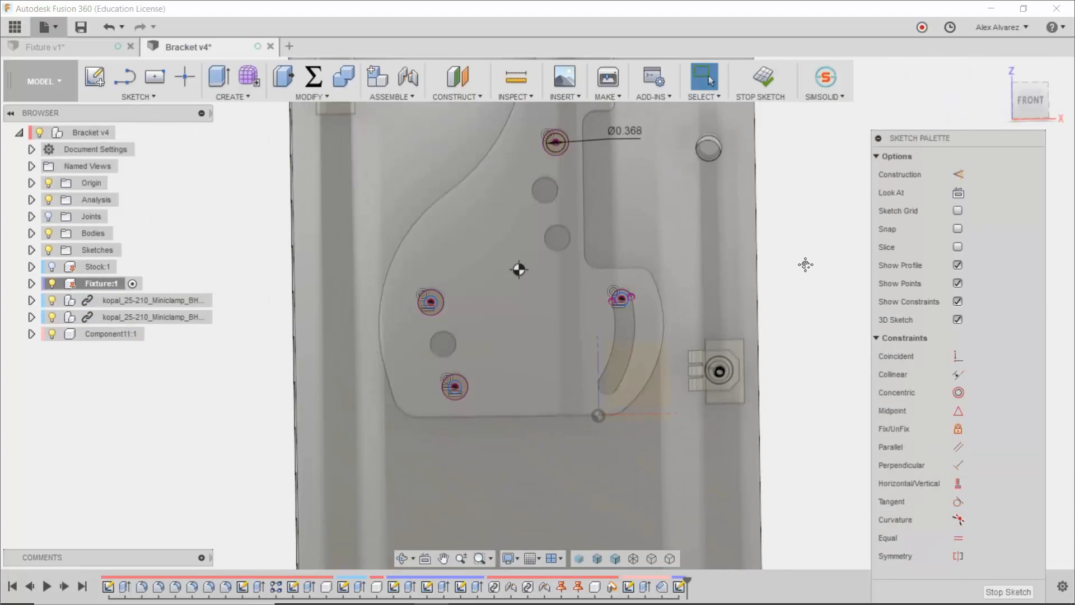
Step: Constrain the upper circle of the lower hole group equal to the 0.368 in circle in the uppermost hole
middle_click_drag(808, 279, 814, 326)
scroll(639, 354, "up", 5)
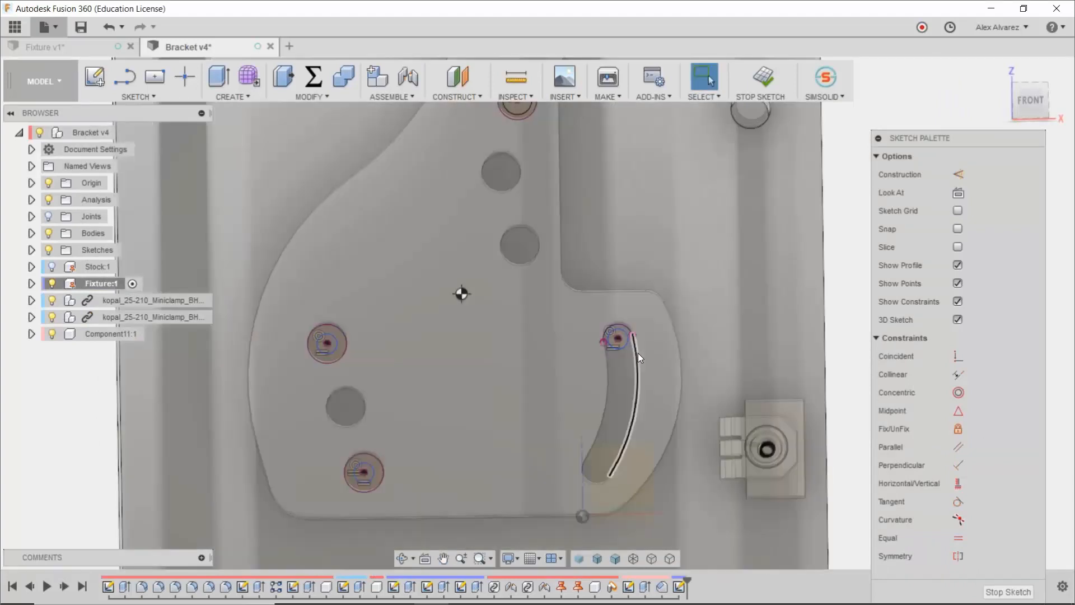
scroll(748, 374, "down", 3)
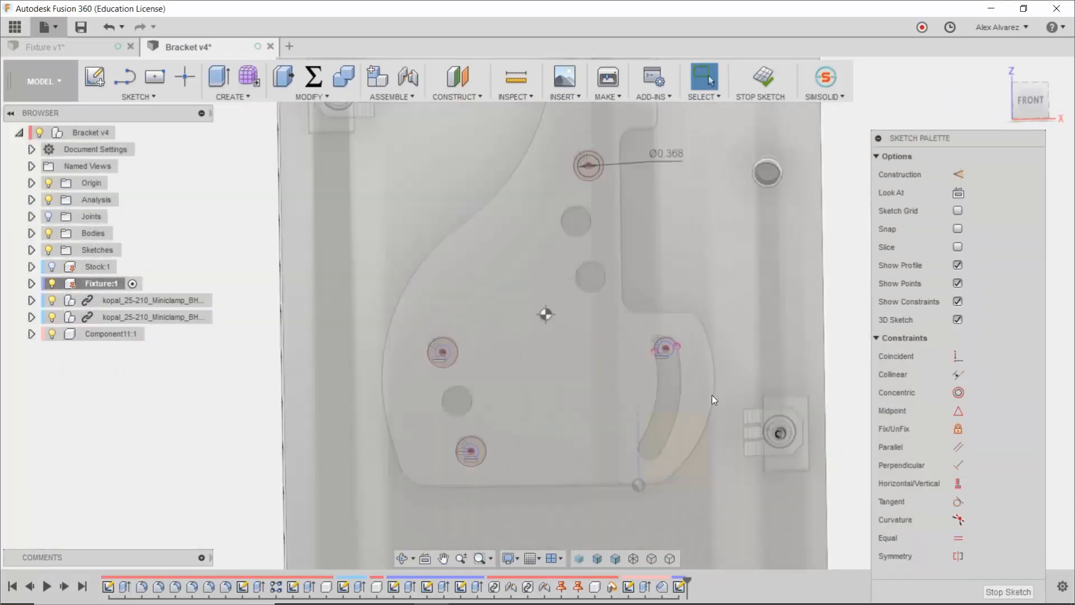
middle_click_drag(711, 394, 759, 242, "shift")
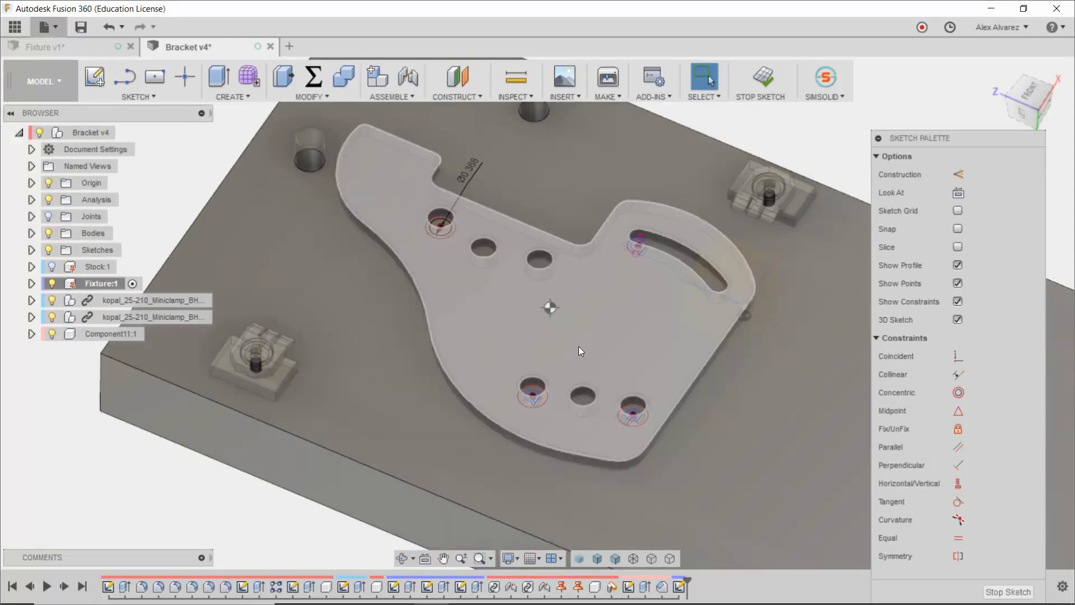
scroll(533, 382, "up", 5)
middle_click_drag(533, 382, 539, 370, "shift")
scroll(519, 411, "up", 3)
left_click(520, 407)
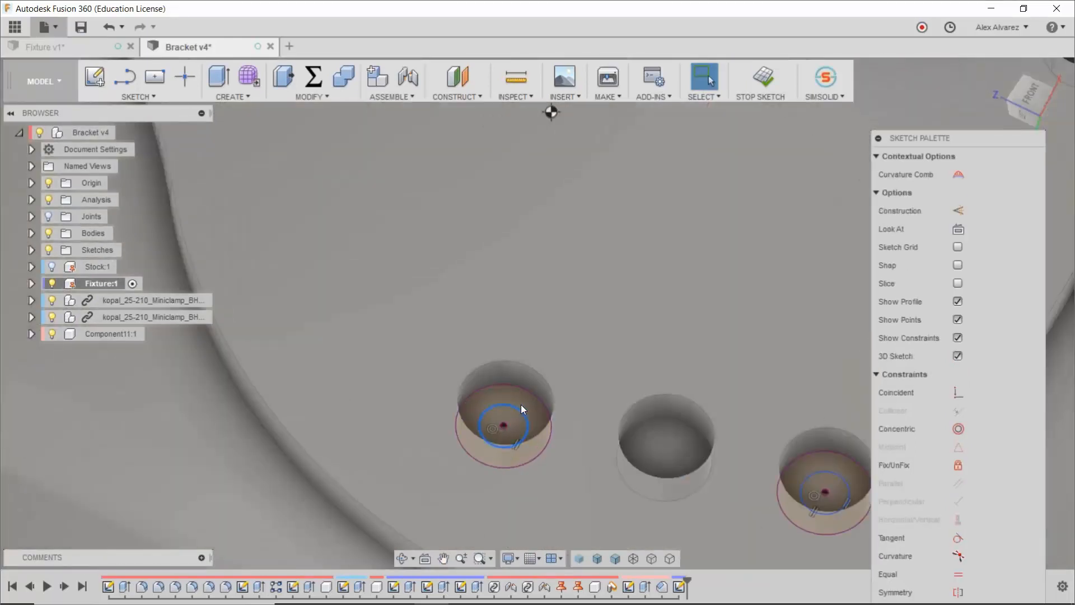
key("Escape")
scroll(516, 402, "down", 5)
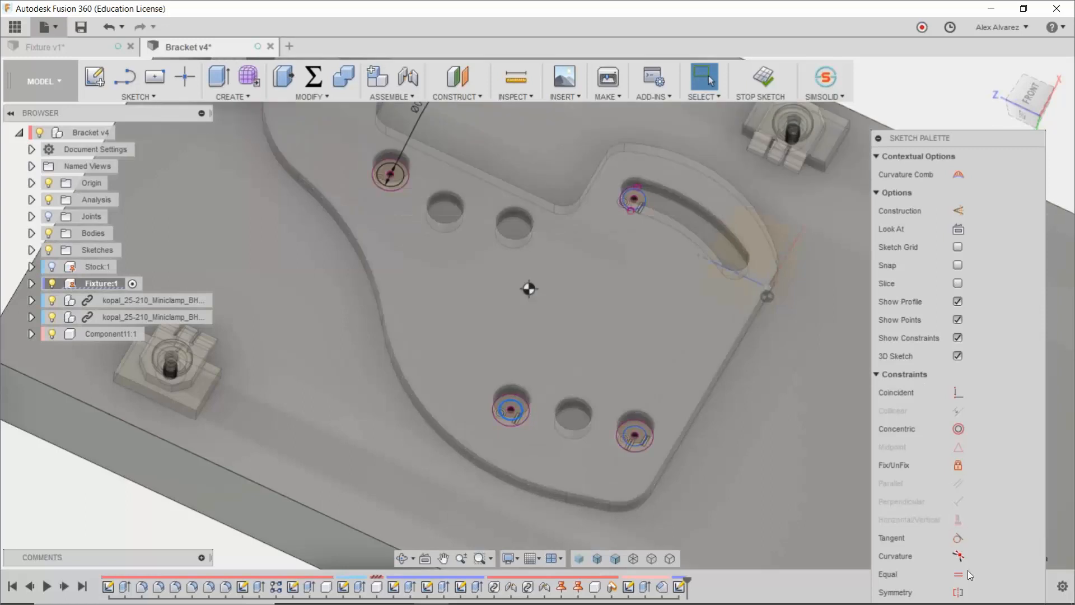
scroll(521, 414, "up", 1)
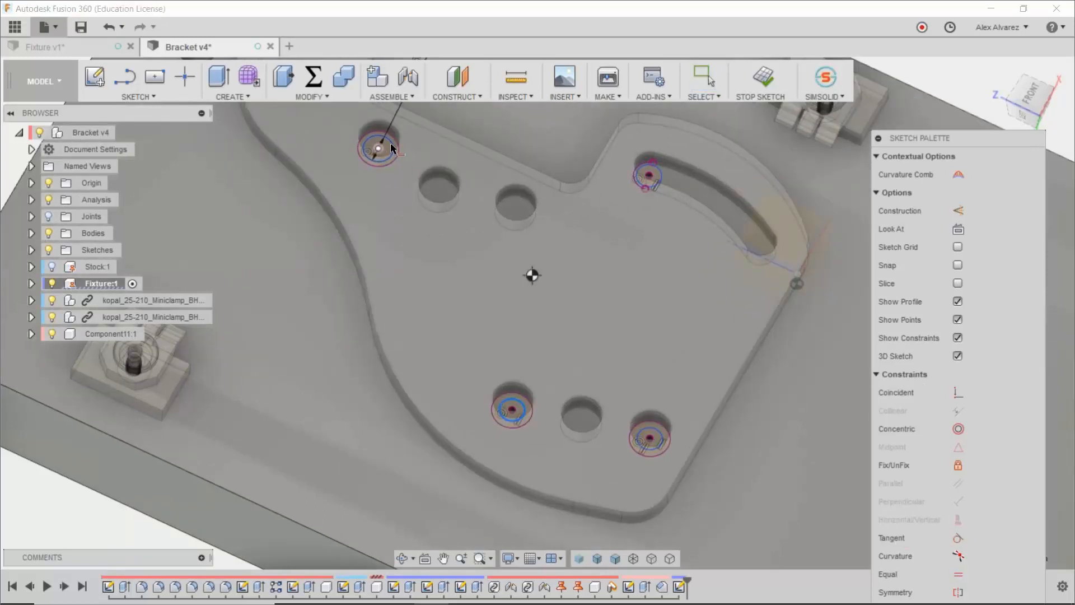
key("Escape")
scroll(734, 354, "down", 2)
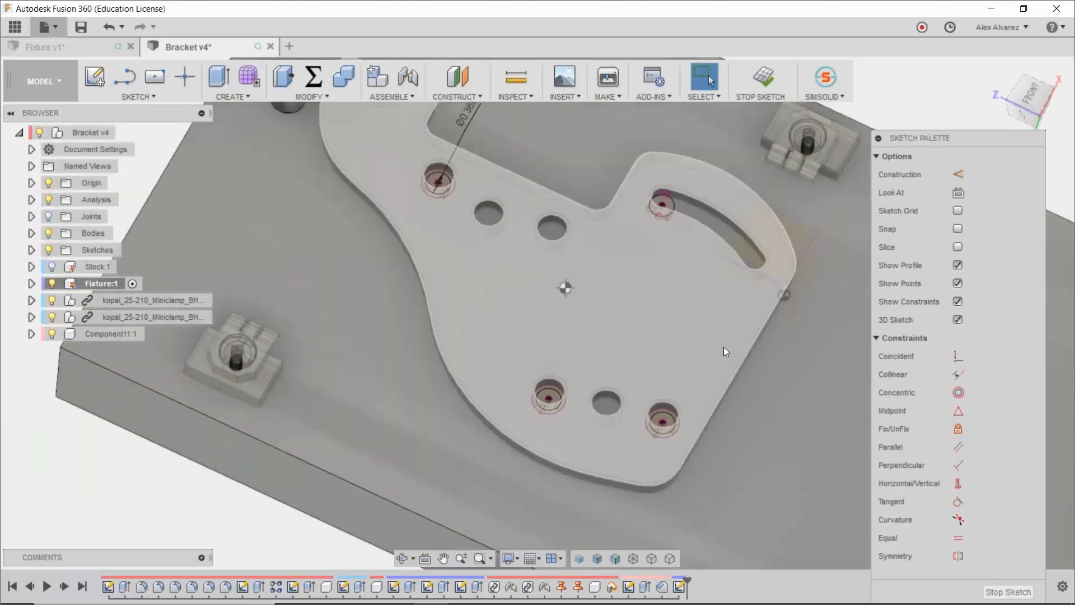
Step: Extrude the four inner circles down through the Fixture as a Cut with extent All
key("e")
scroll(488, 203, "up", 5)
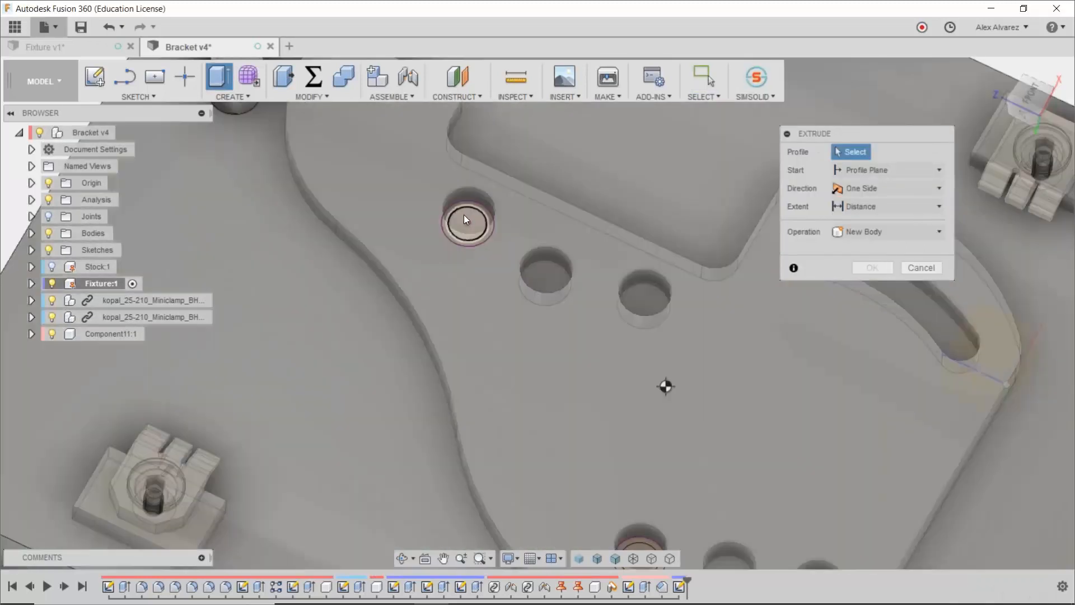
left_click(463, 219)
scroll(466, 220, "down", 3)
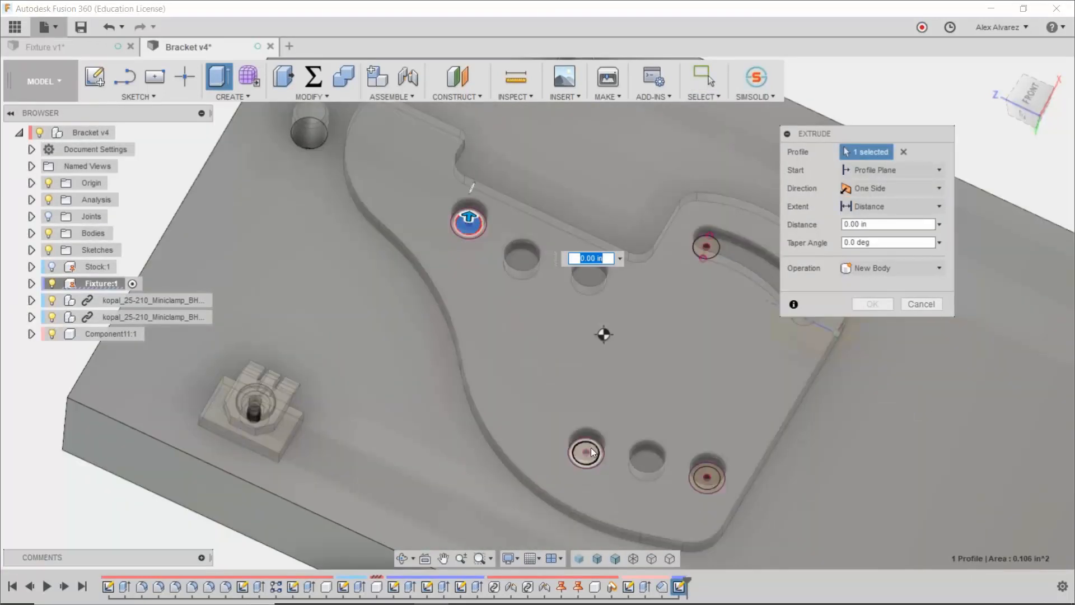
left_click(588, 451)
left_click(708, 475)
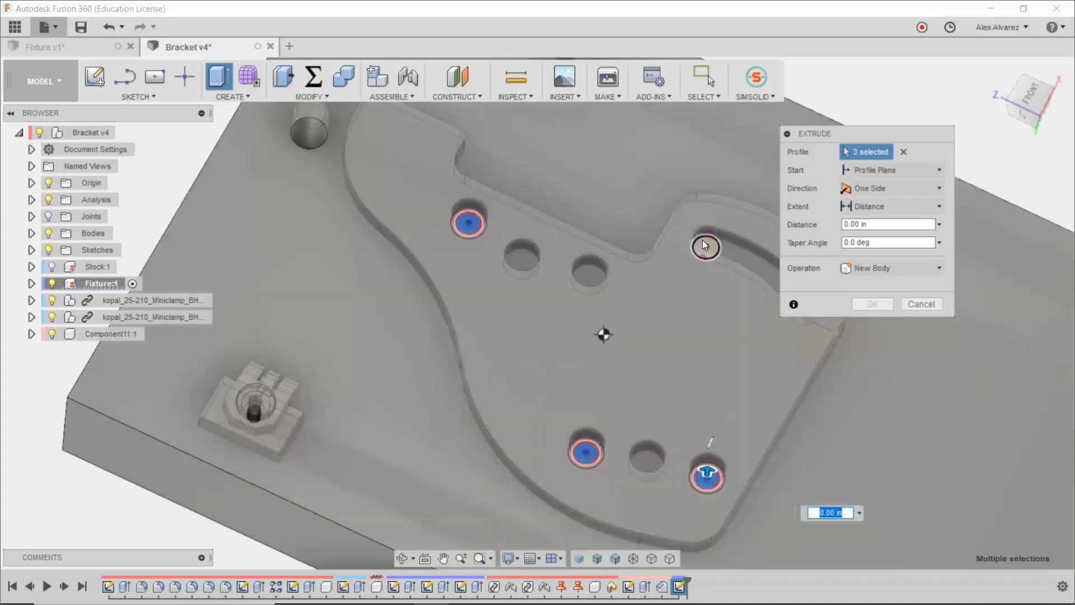
scroll(703, 244, "up", 2)
left_click(706, 247)
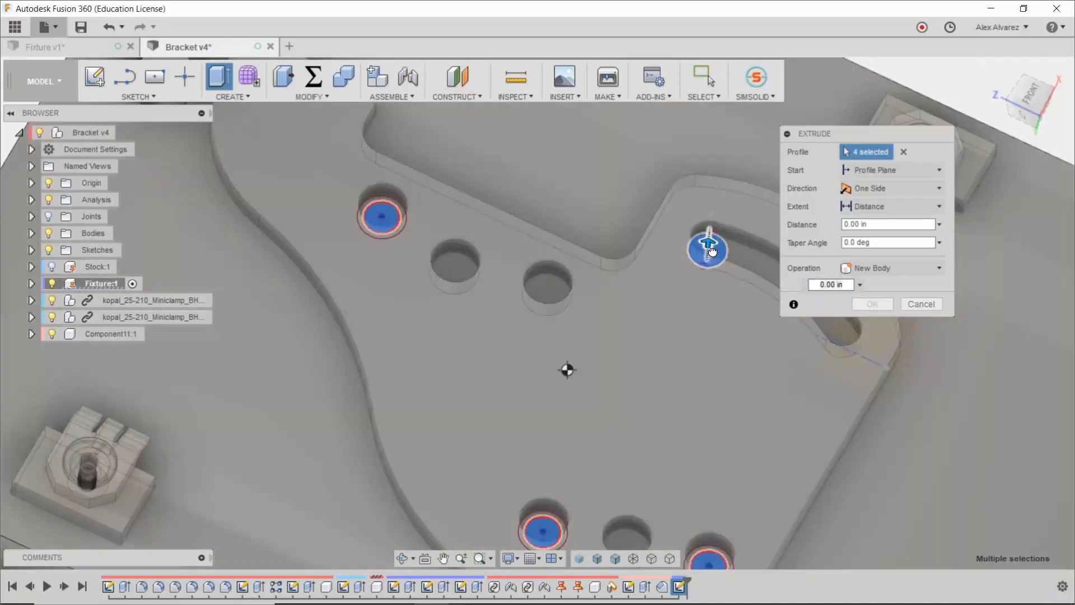
left_click_drag(710, 247, 703, 307)
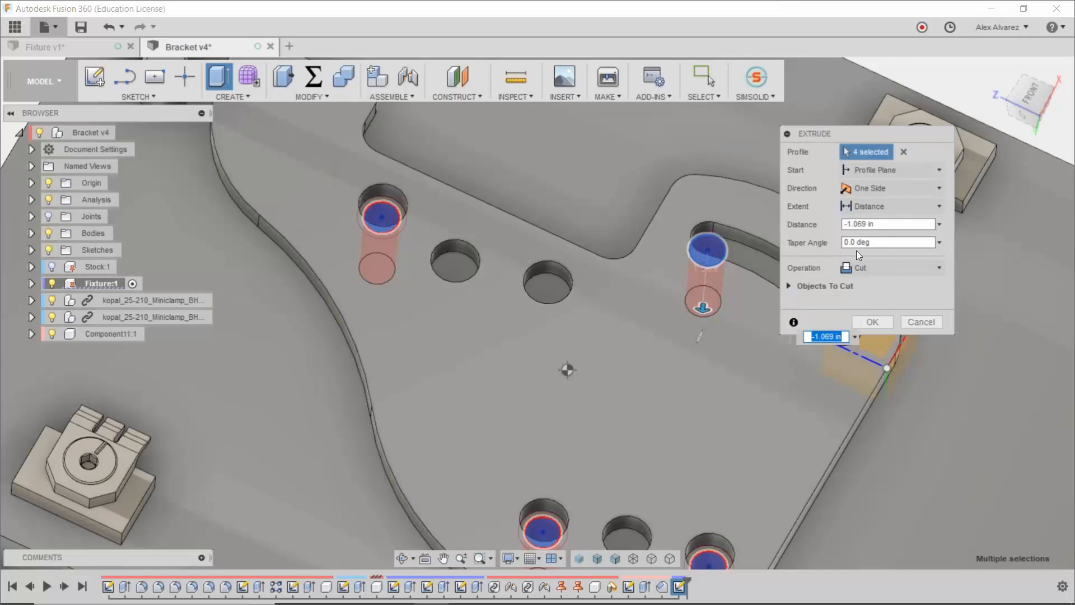
left_click(874, 207)
left_click(865, 257)
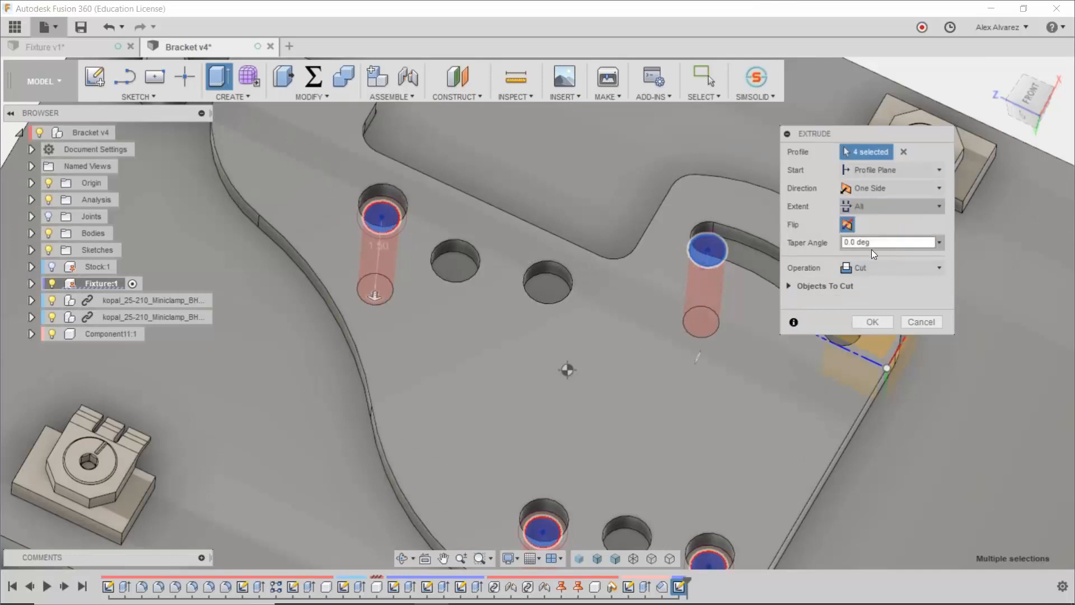
scroll(808, 379, "down", 3)
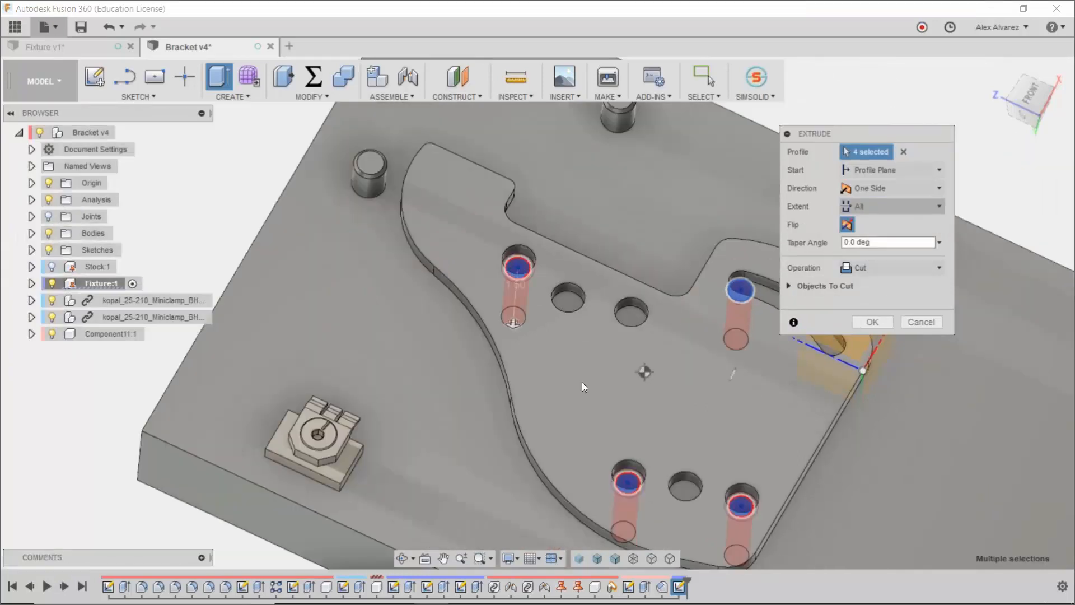
left_click(880, 320)
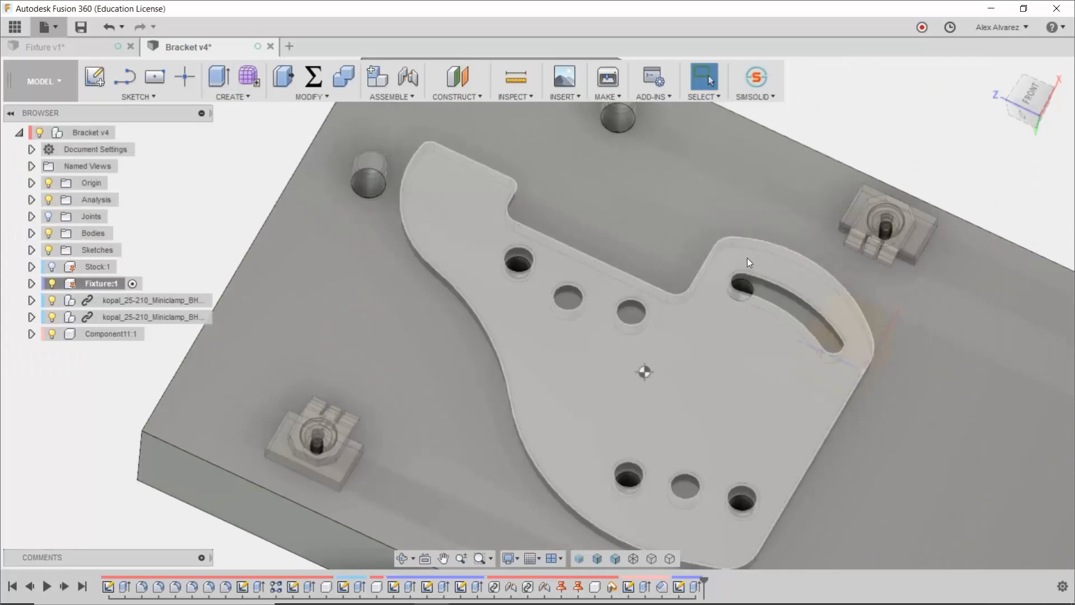
Step: Start a Thread on the Fixture's cut hole beneath the bracket's uppermost hole, selecting its cylindrical face
scroll(746, 258, "down", 3)
middle_click_drag(832, 140, 825, 173, "shift")
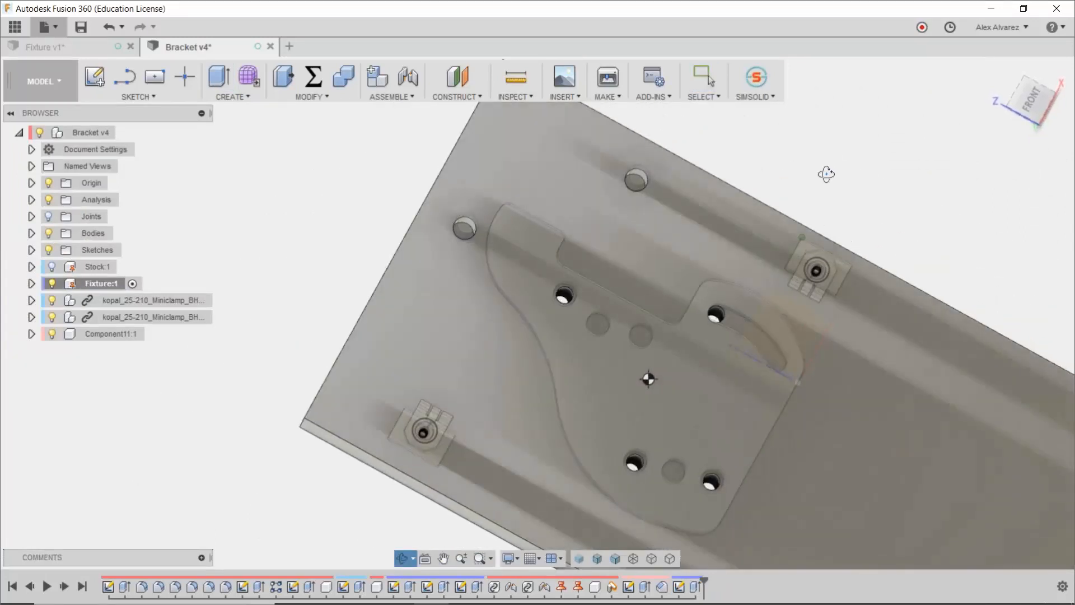
left_click(245, 99)
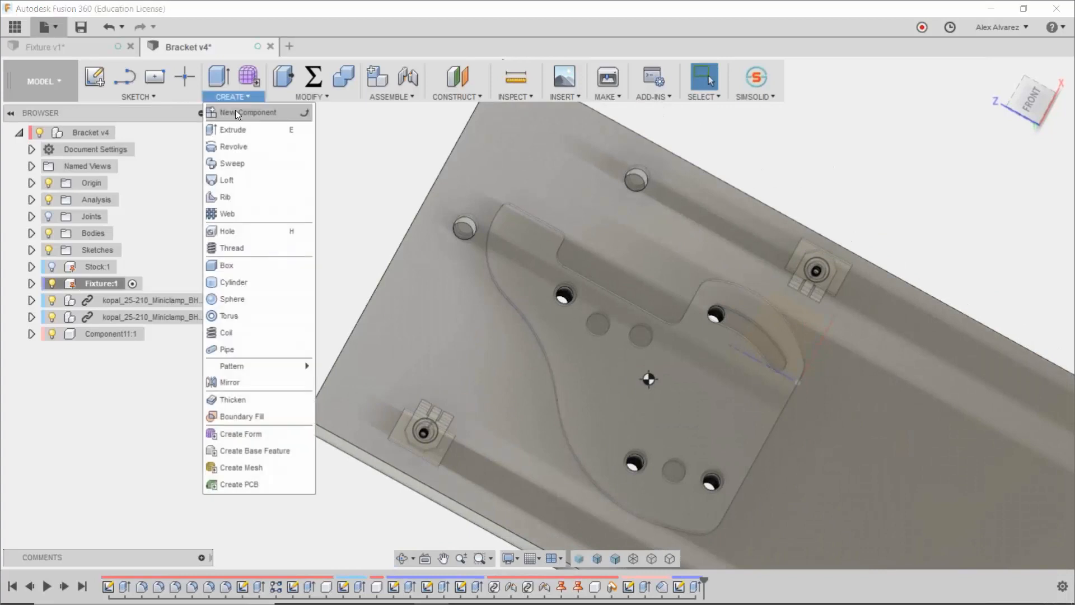
left_click(221, 251)
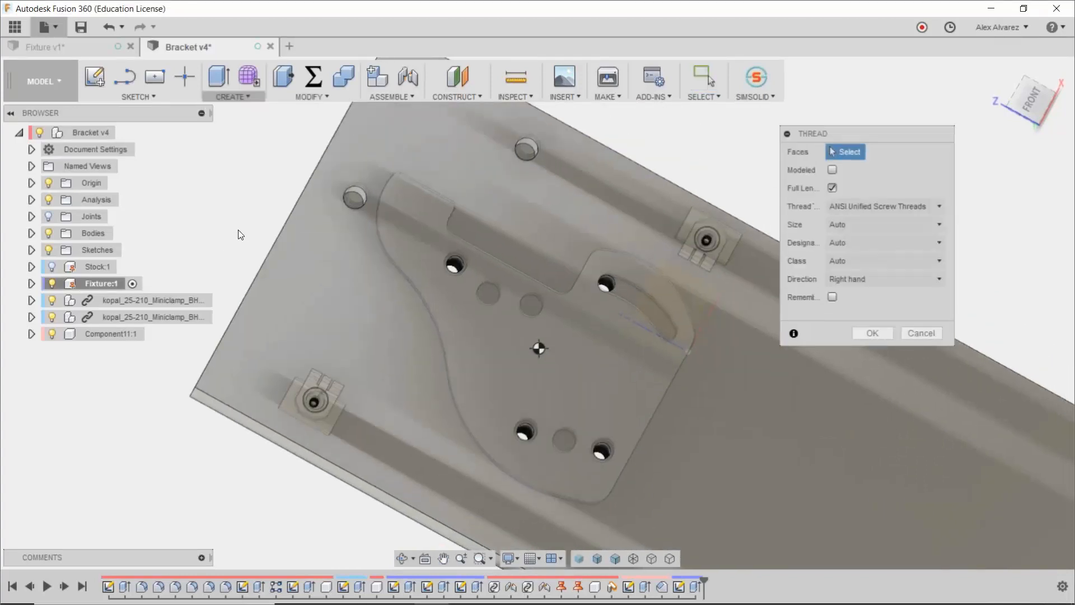
middle_click_drag(238, 229, 232, 205, "shift")
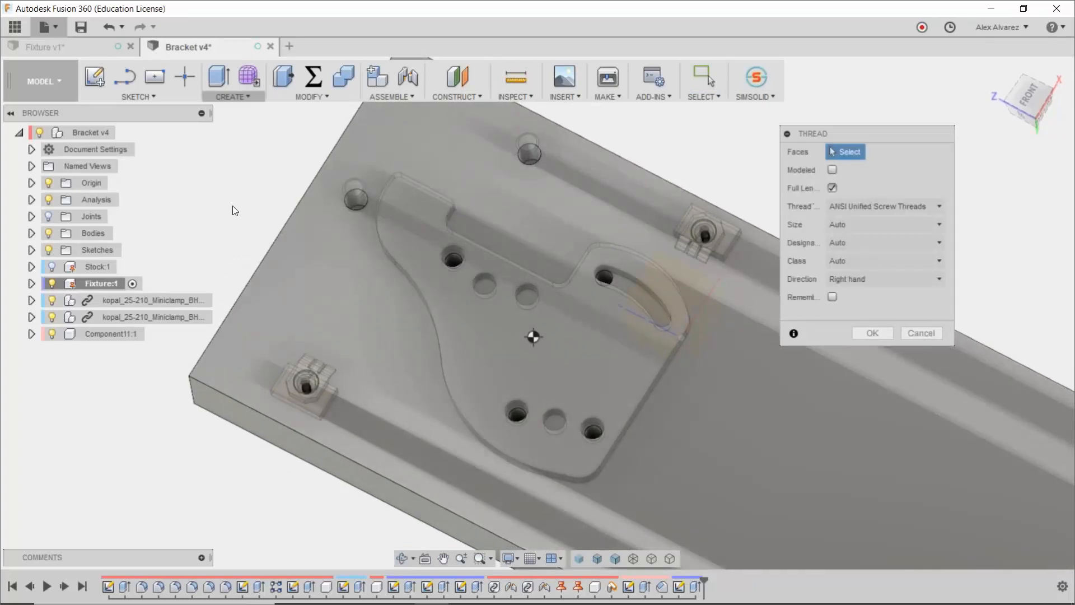
scroll(243, 220, "up", 5)
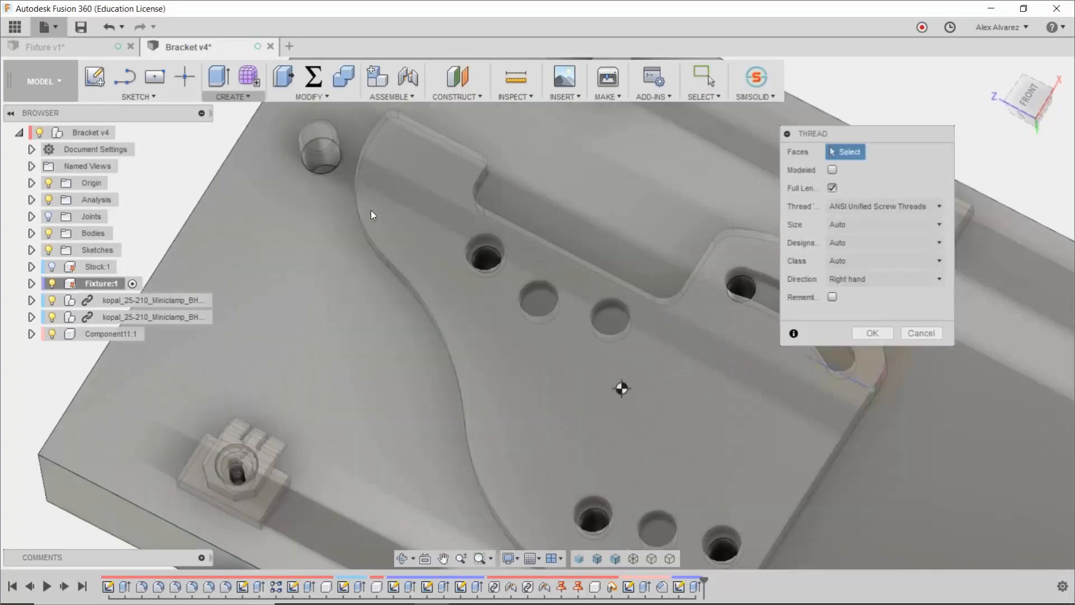
scroll(451, 244, "up", 5)
left_click(515, 276)
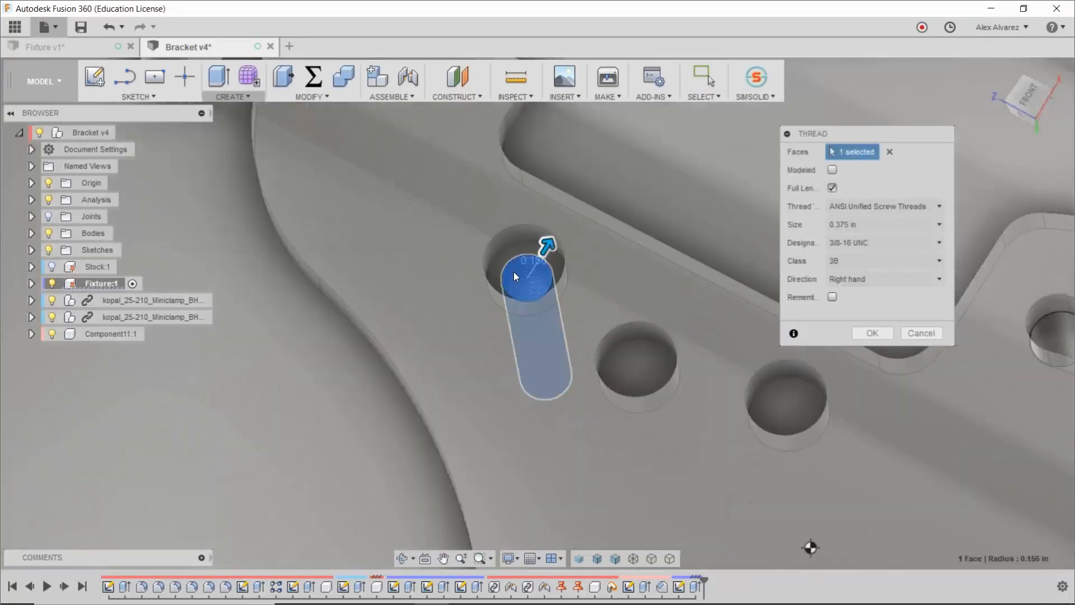
Step: Add the faces of the two cut holes under the lower hole group and the one under the slot's upper end to the thread
scroll(513, 271, "down", 8)
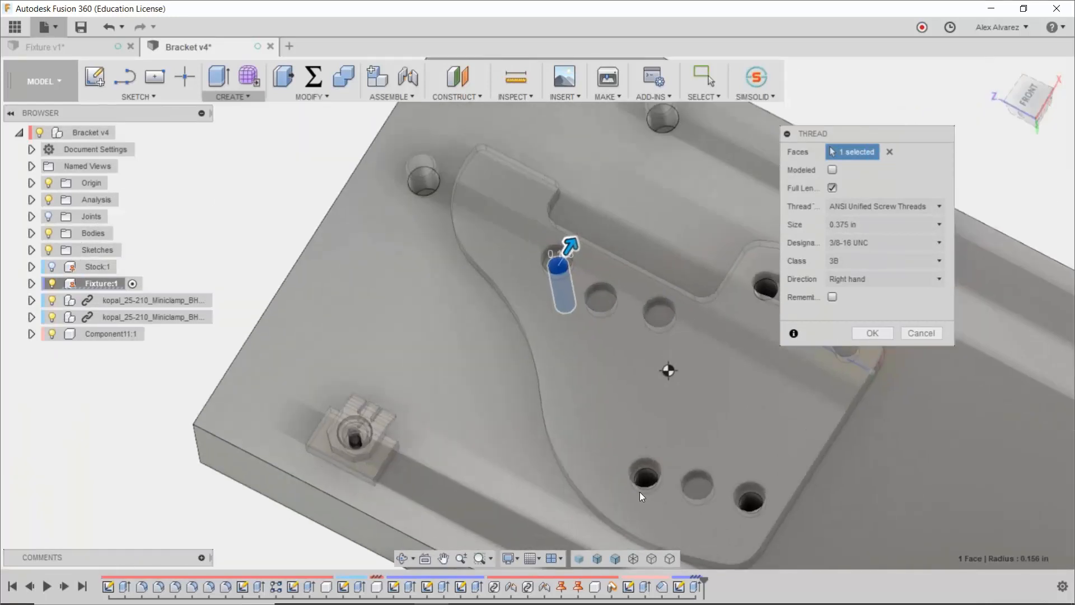
scroll(650, 473, "up", 5)
left_click(650, 475)
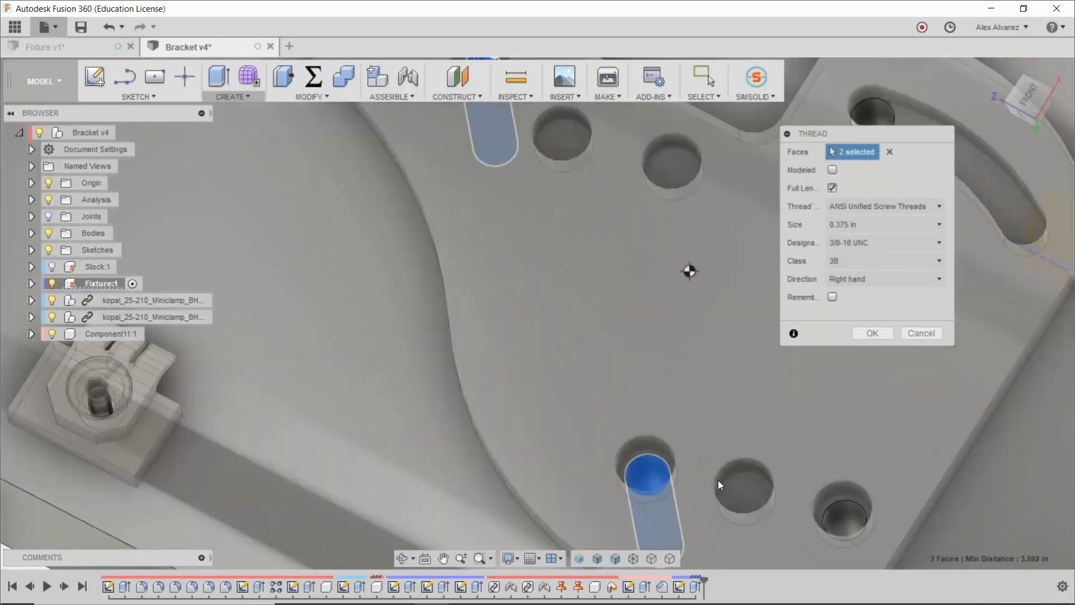
left_click(833, 510)
middle_click_drag(833, 509, 472, 549)
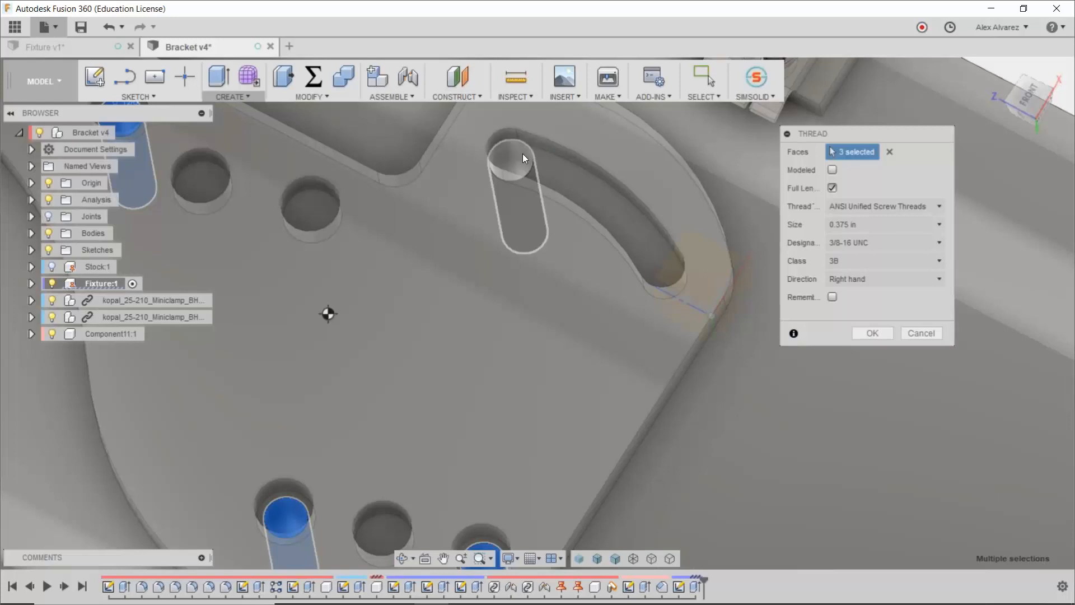
left_click(522, 154)
scroll(516, 159, "down", 4)
middle_click_drag(502, 176, 452, 173, "shift")
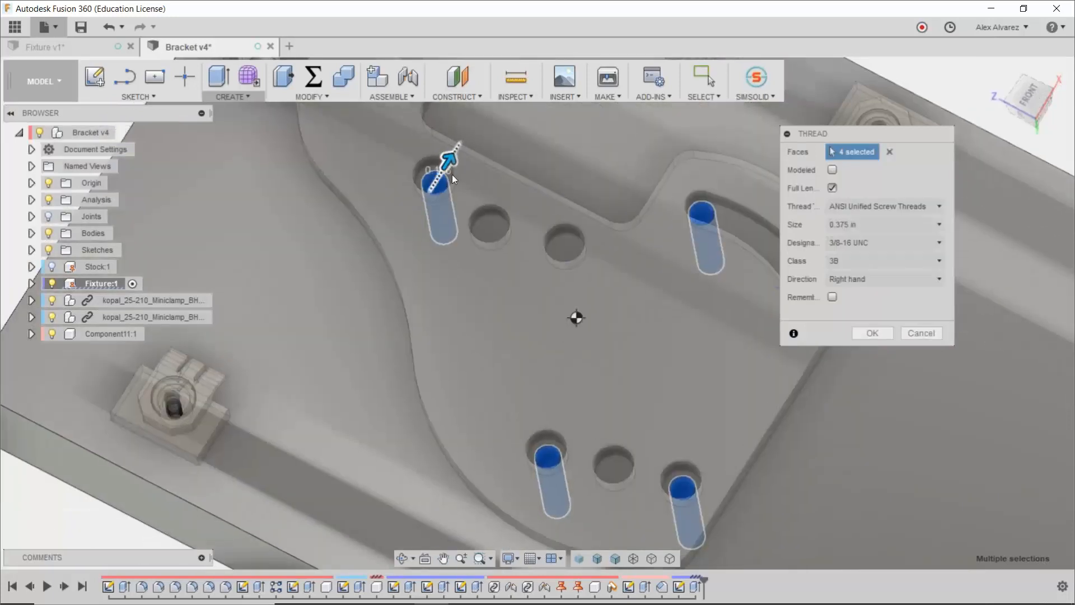
scroll(452, 174, "up", 2)
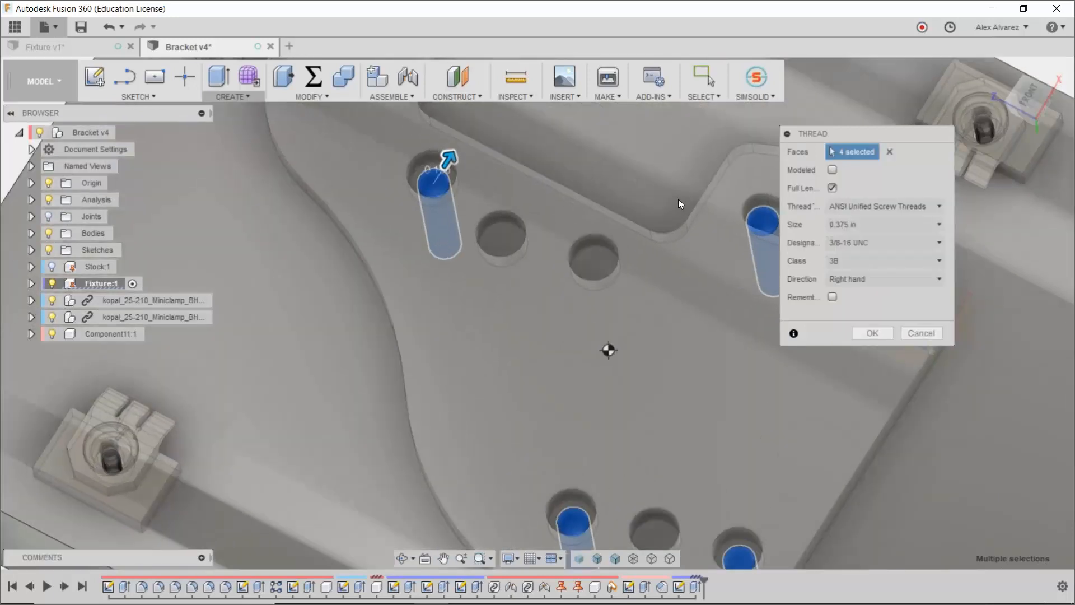
Step: Try thread sizes of 0.3125 in and 0.39 in on the four selected hole faces
left_click(896, 224)
scroll(901, 252, "down", 2)
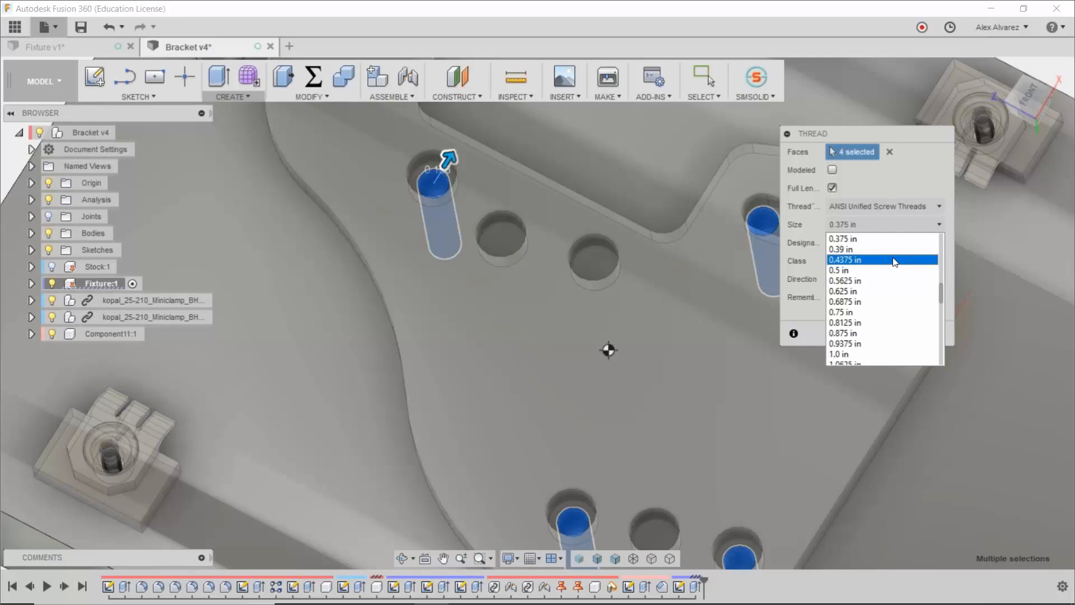
scroll(890, 253, "up", 3)
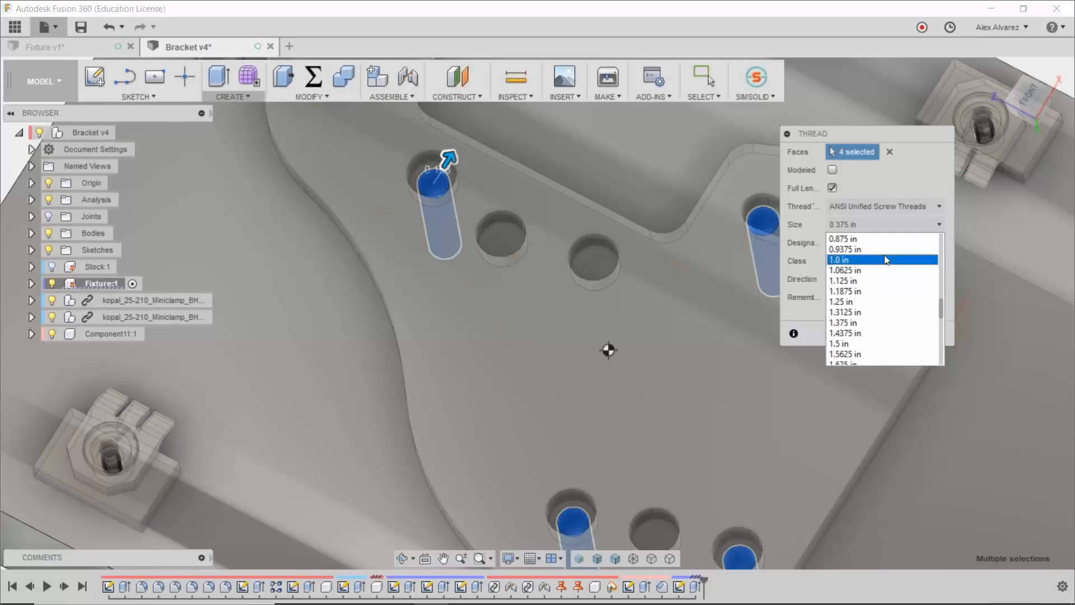
scroll(885, 262, "down", 1)
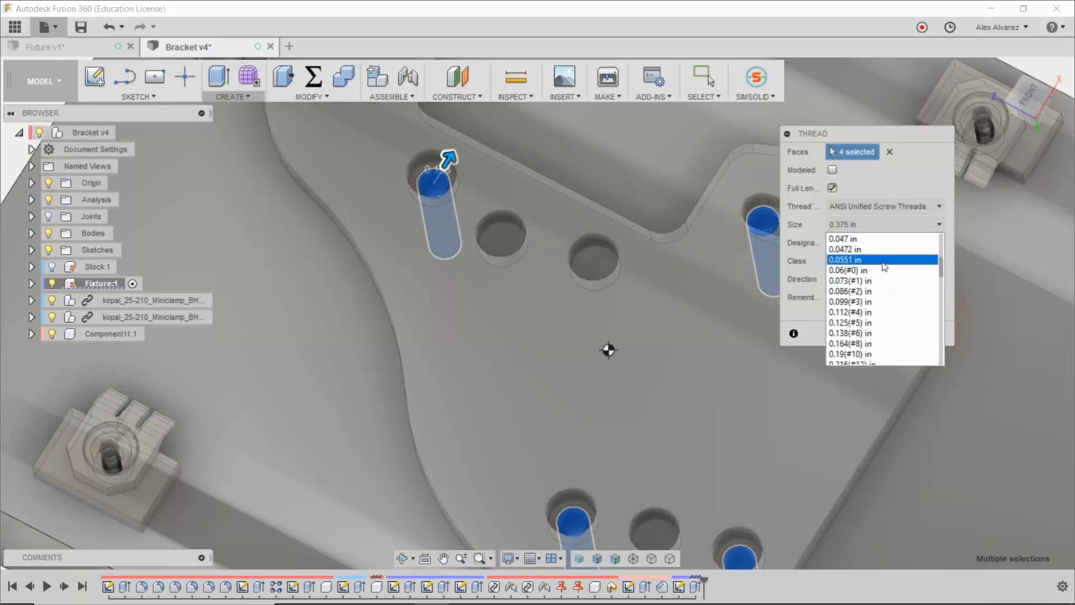
left_click(871, 219)
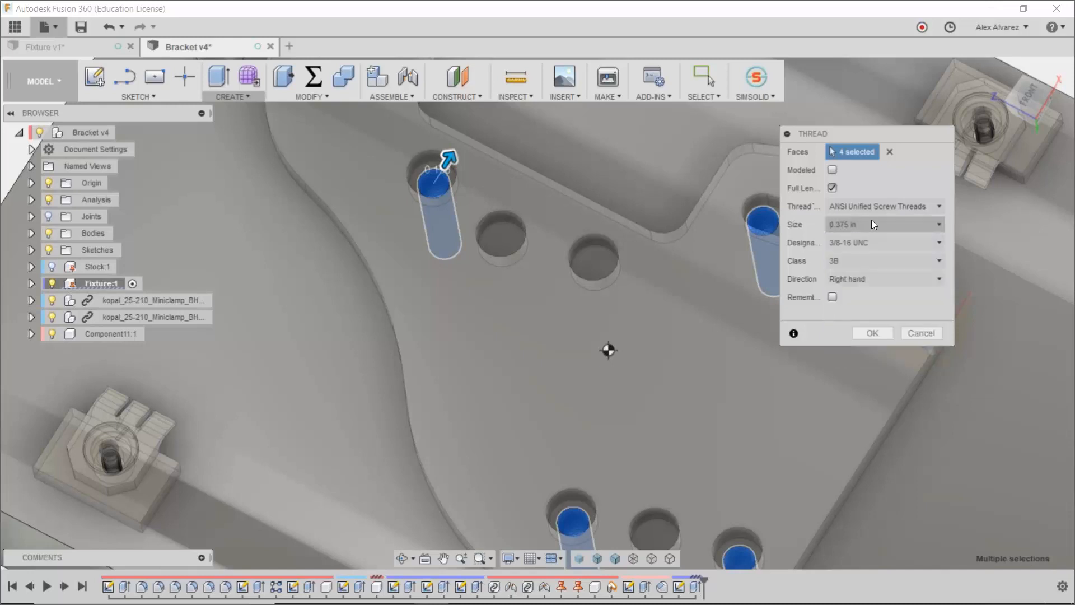
left_click(885, 224)
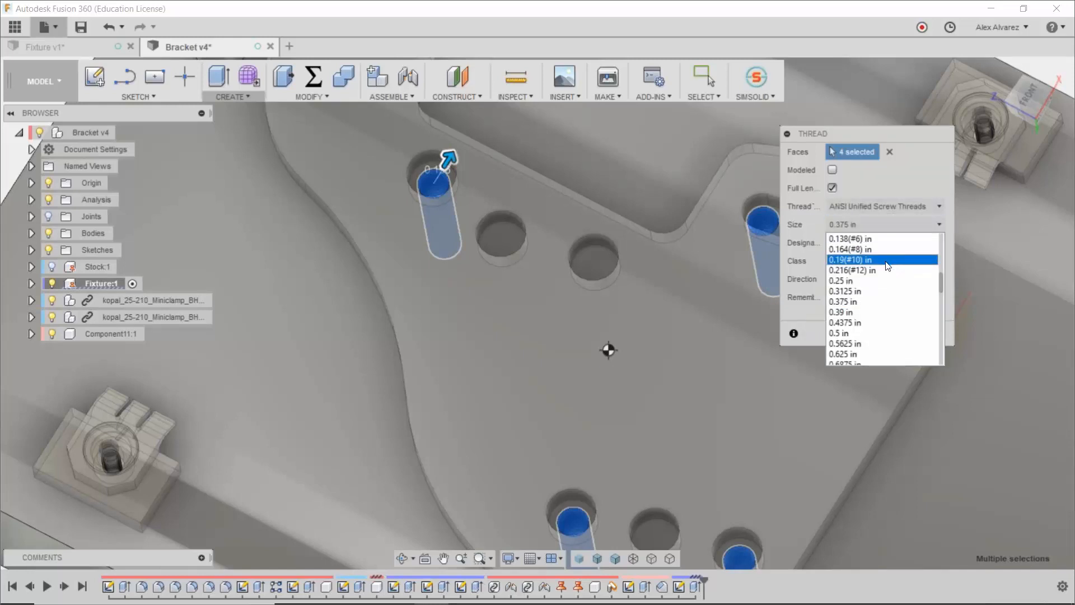
scroll(885, 262, "down", 2)
scroll(886, 262, "up", 2)
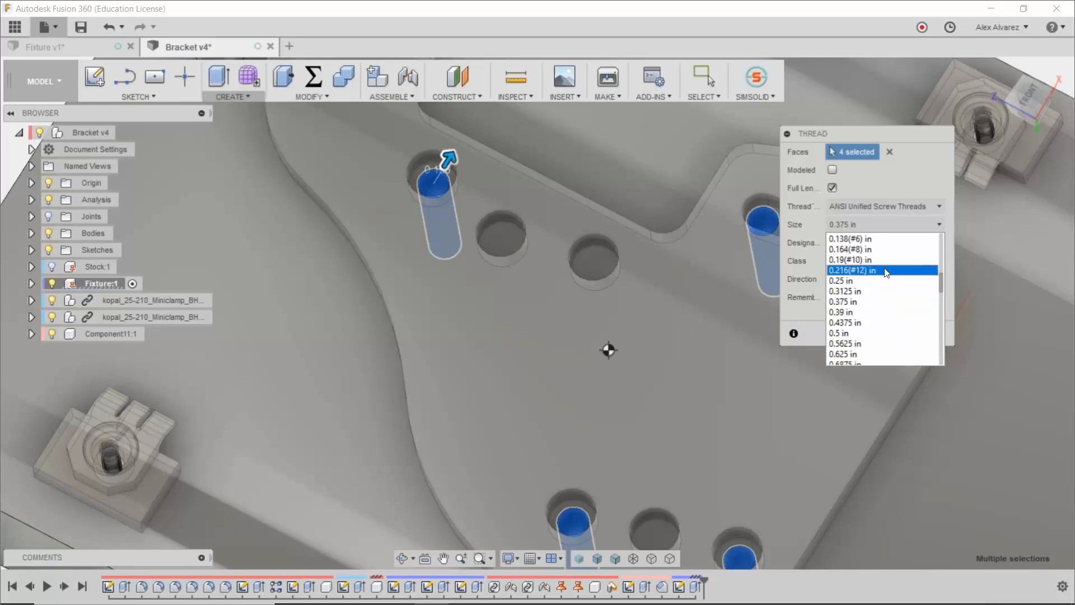
left_click(889, 291)
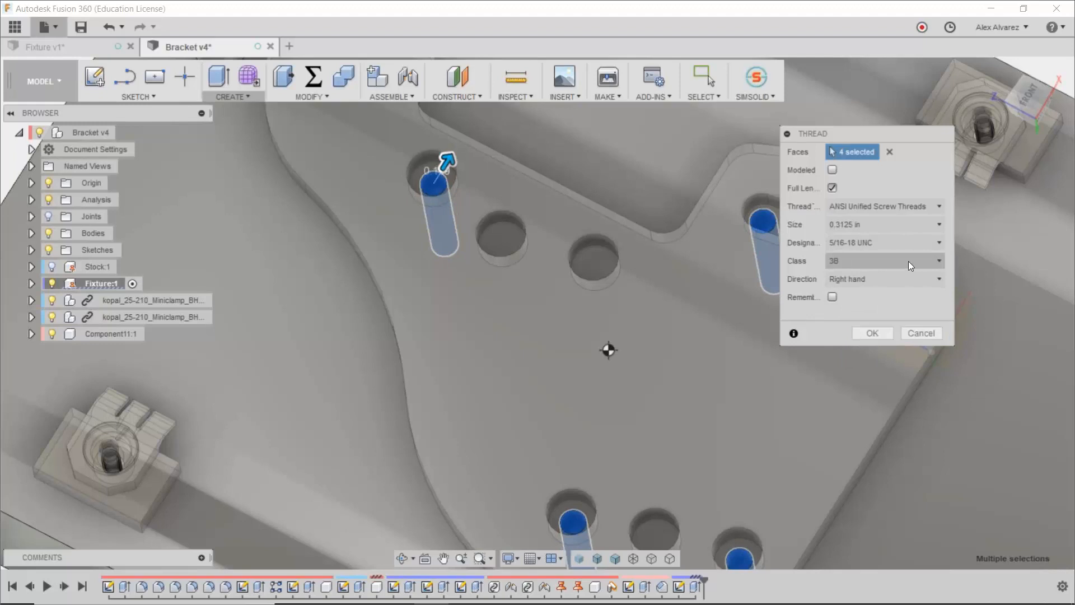
left_click(908, 231)
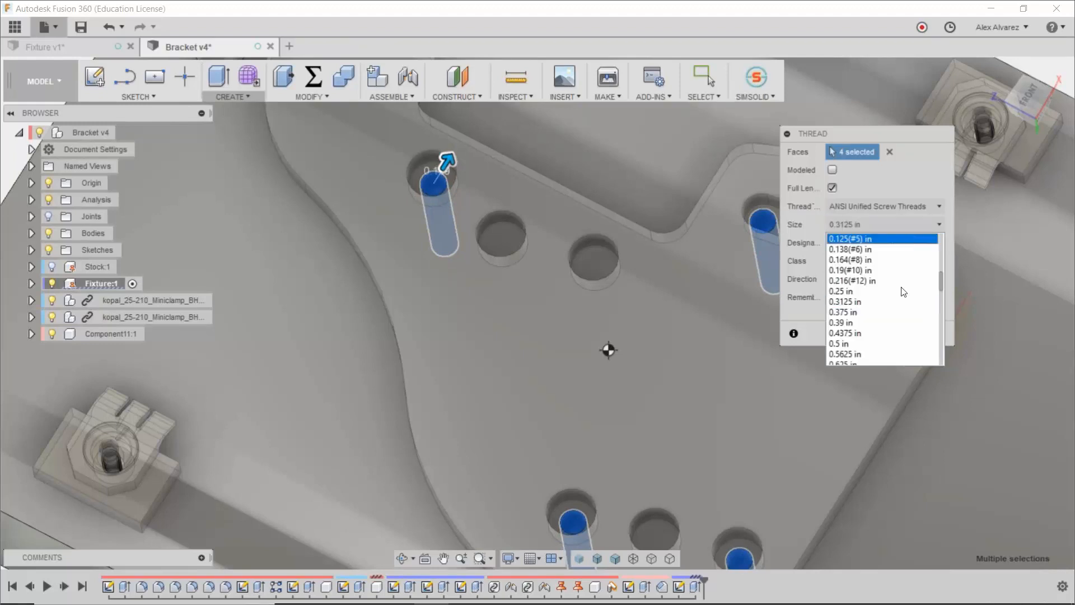
left_click(892, 321)
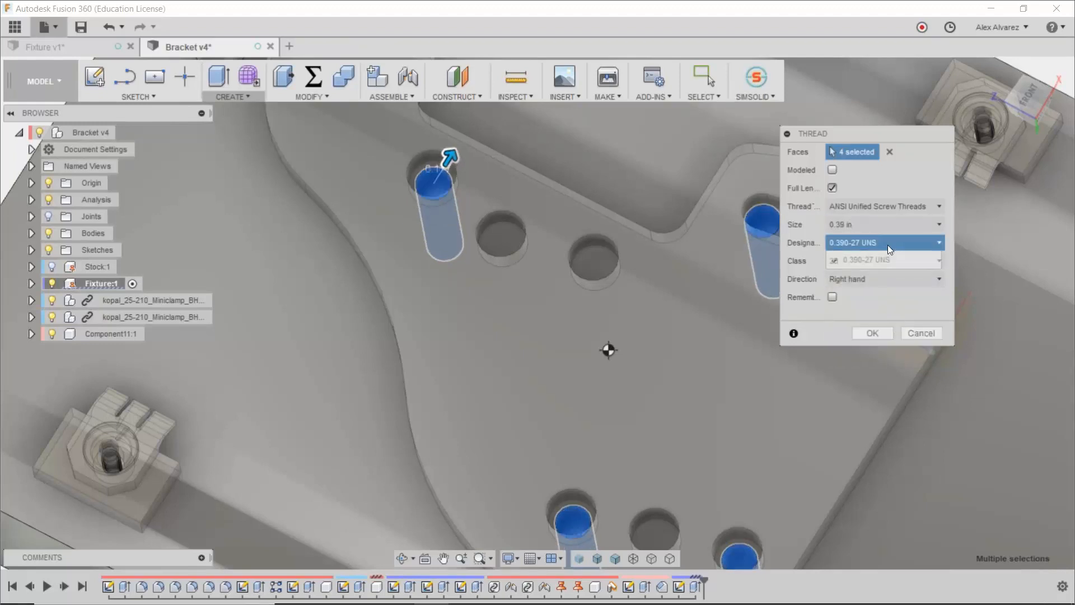
Step: Set the thread size to 0.375 in and create the full-length ANSI Unified thread in the four selected holes
left_click(888, 225)
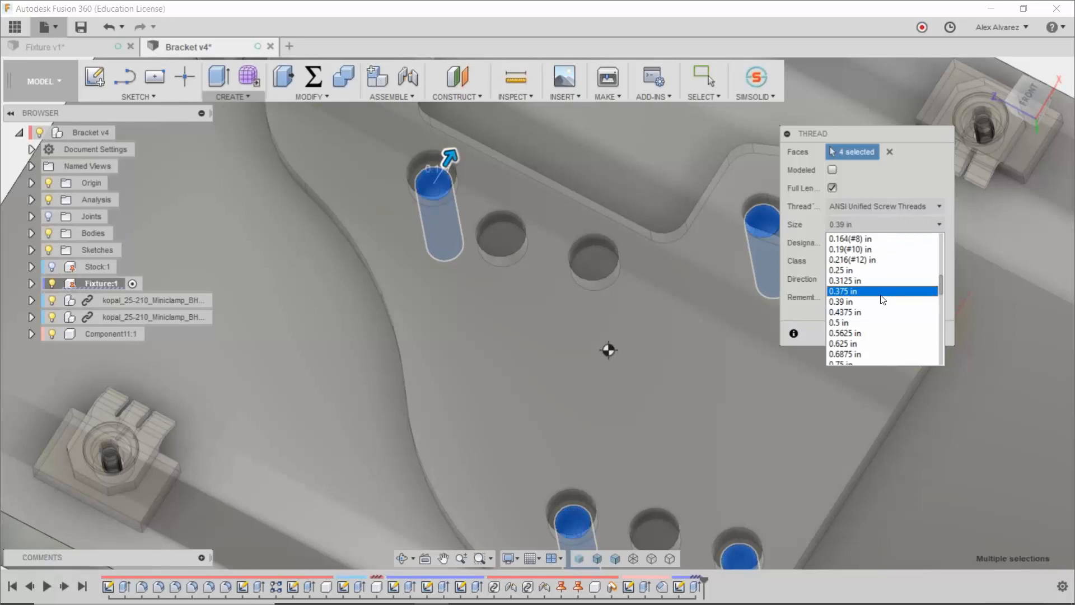
left_click(881, 292)
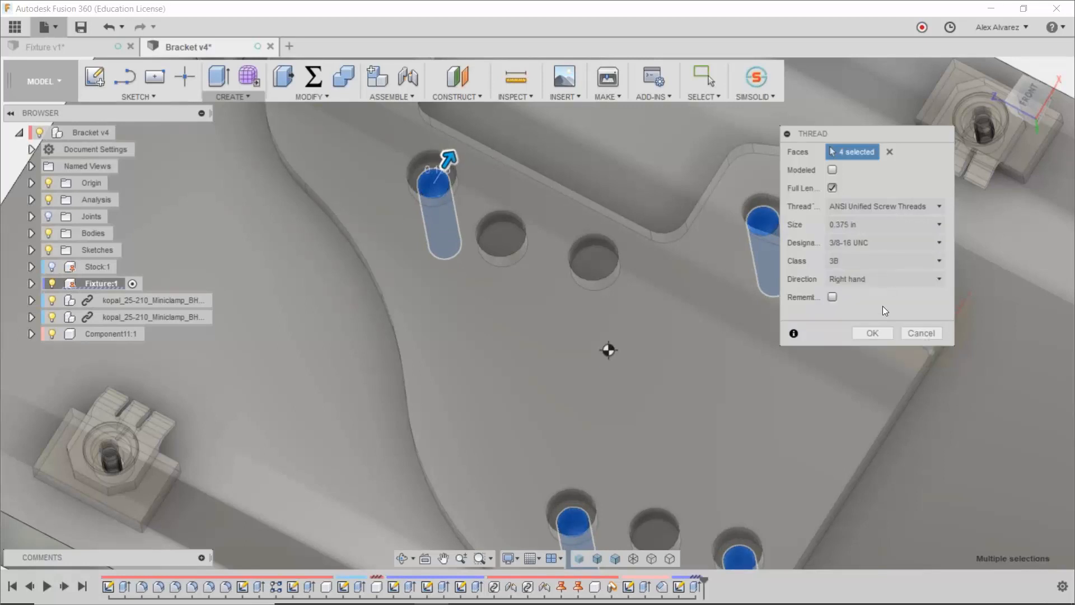
left_click(869, 334)
Step: Edit the fixture's thread feature so the four holes use a size of 0.4375 in
scroll(818, 288, "down", 5)
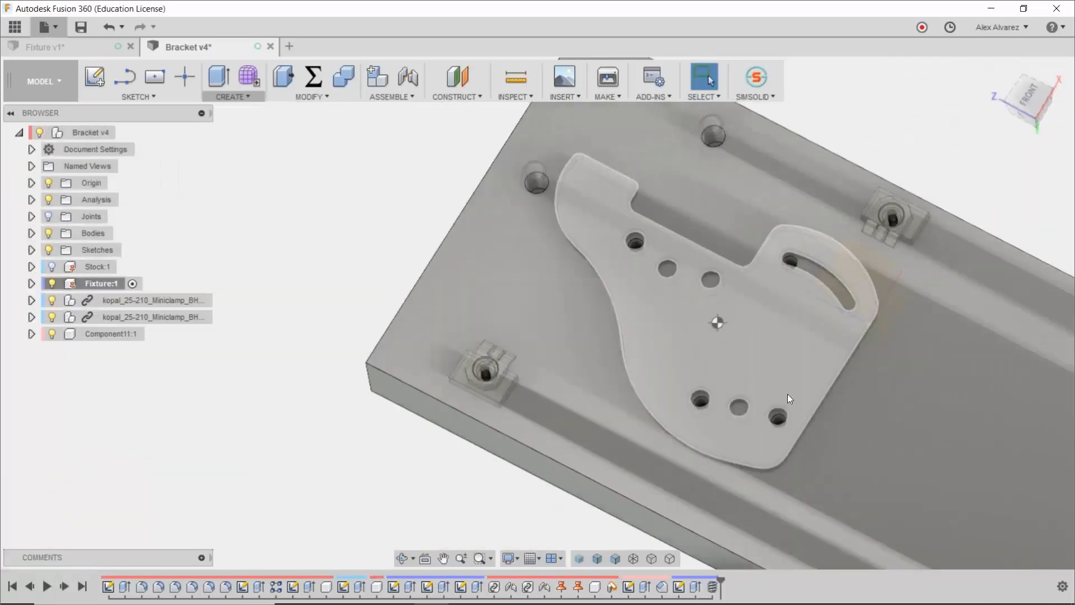
middle_click_drag(788, 396, 796, 181, "shift")
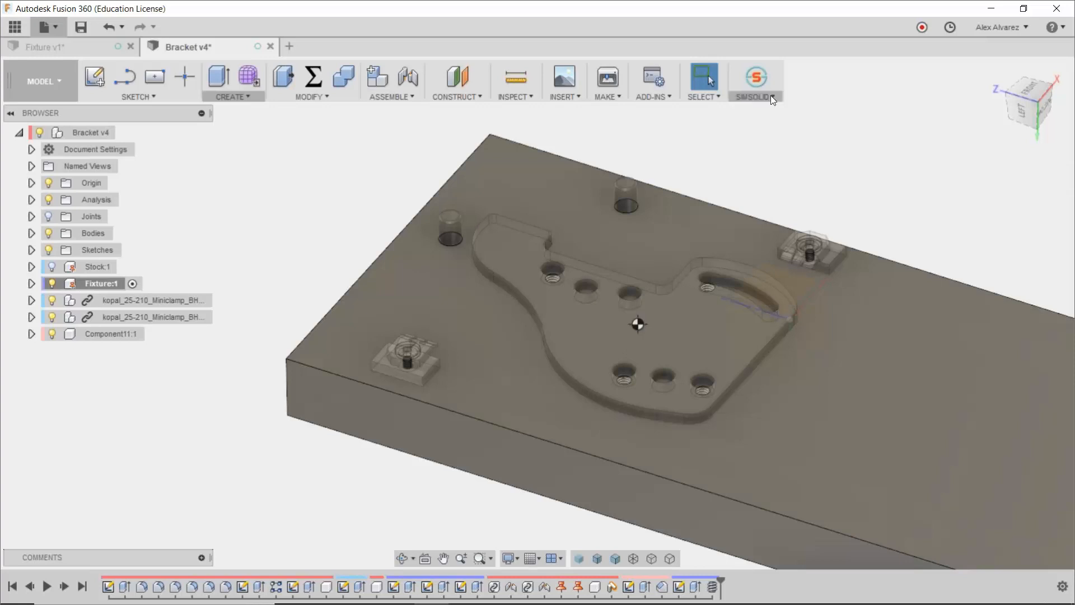
scroll(529, 234, "up", 2)
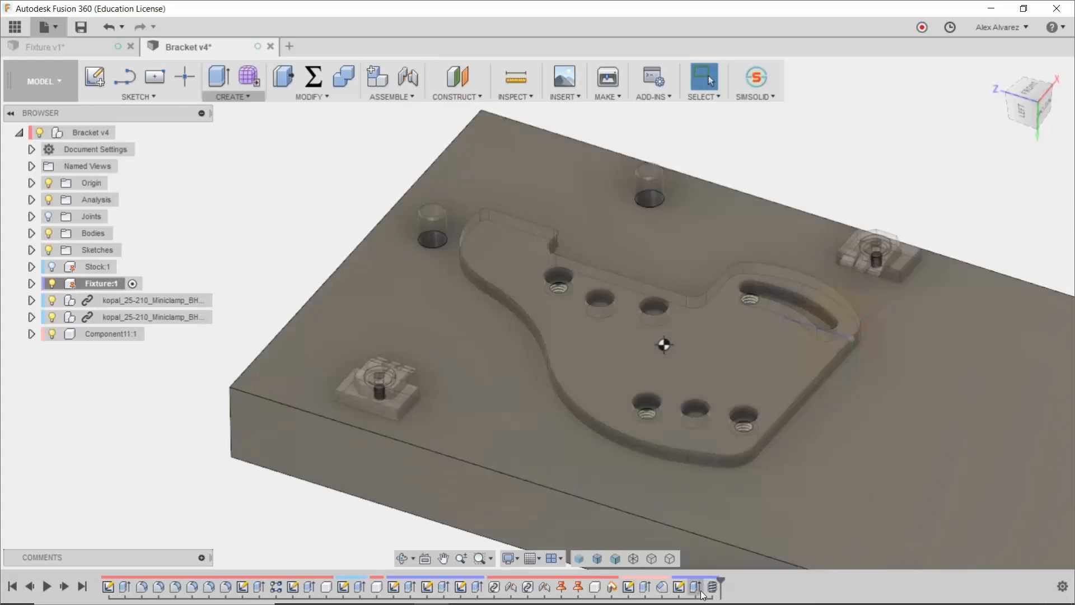
right_click(712, 586)
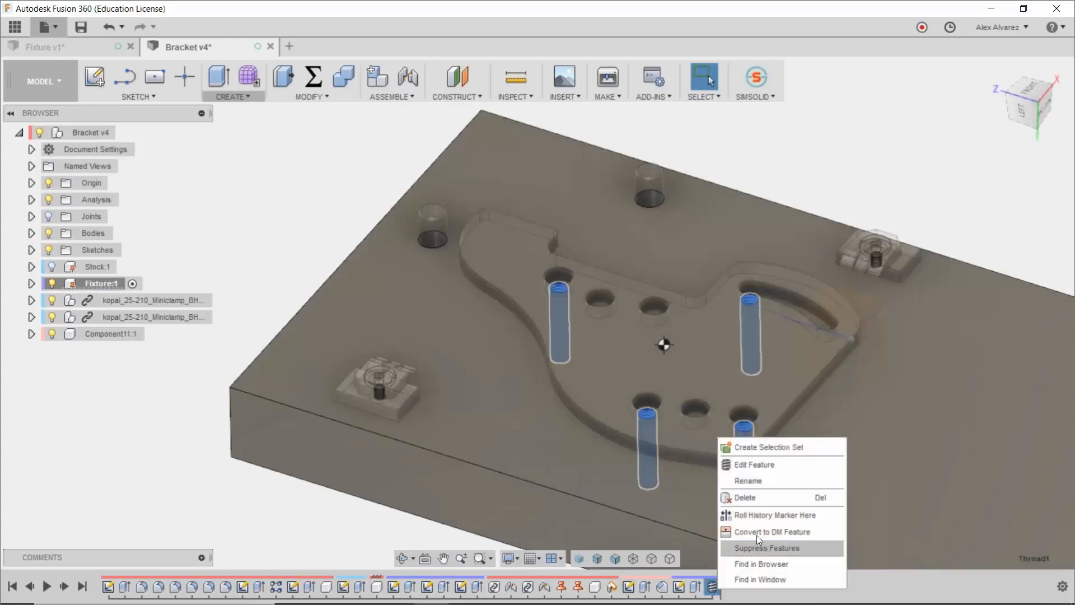
left_click(773, 467)
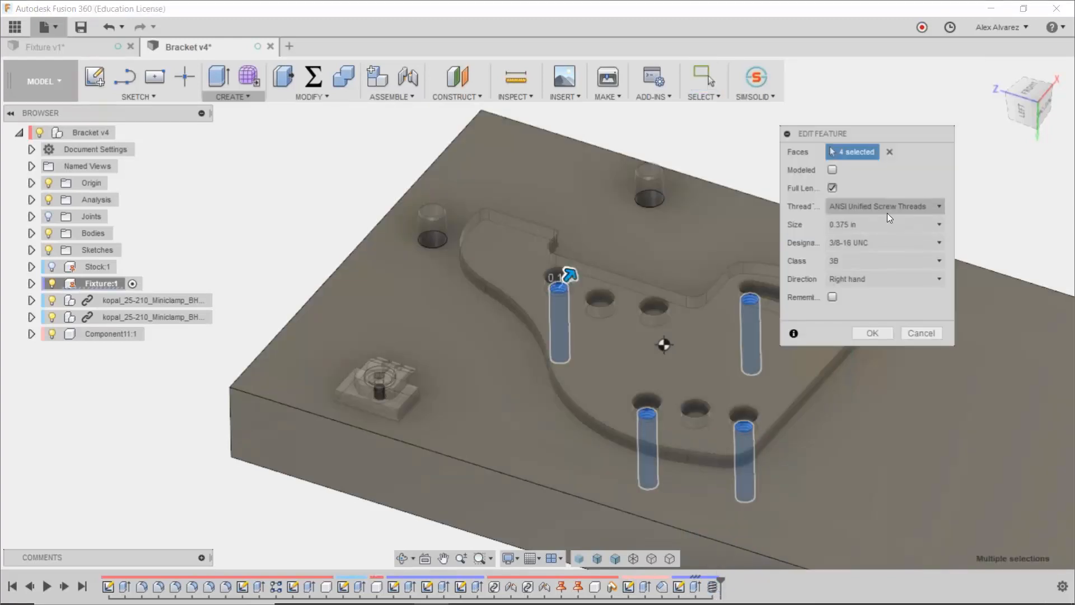
left_click(885, 224)
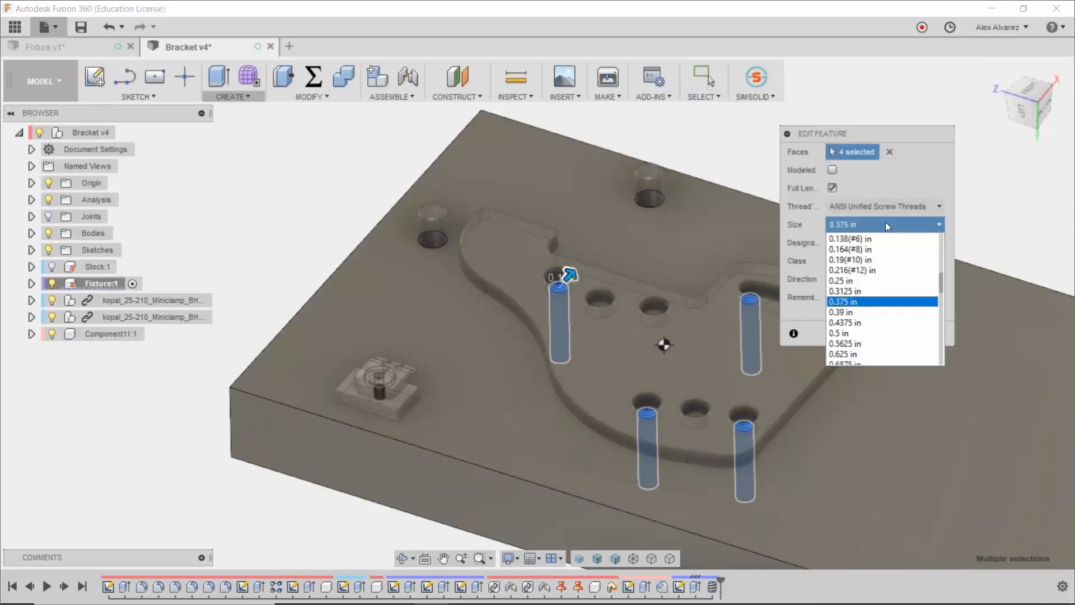
left_click(877, 328)
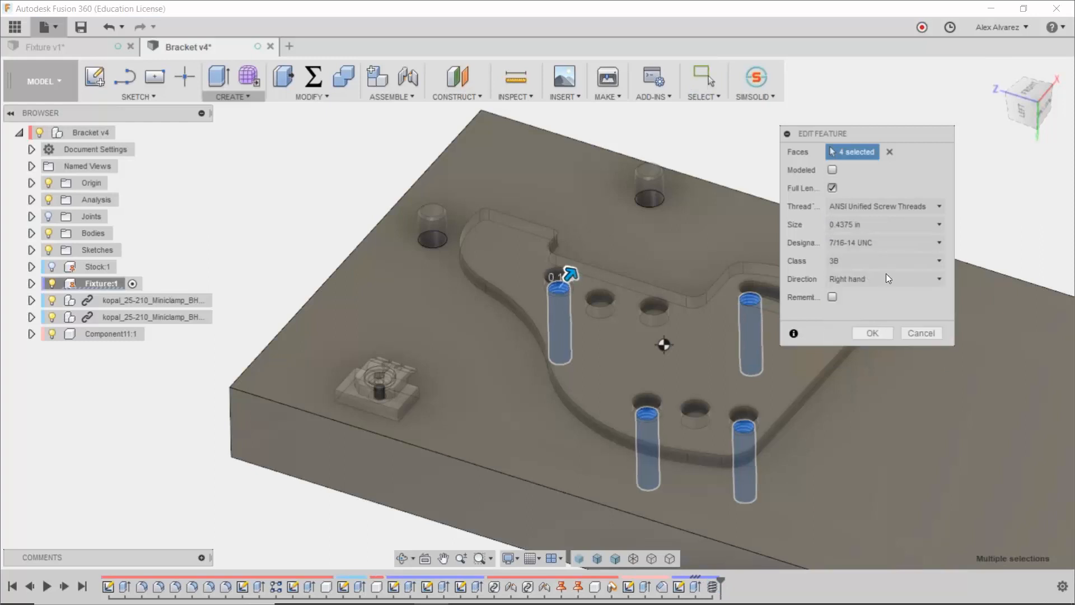
left_click(872, 332)
Step: Examine the threads in the fixture's holes up close and from several angles
middle_click_drag(868, 168, 865, 208, "shift")
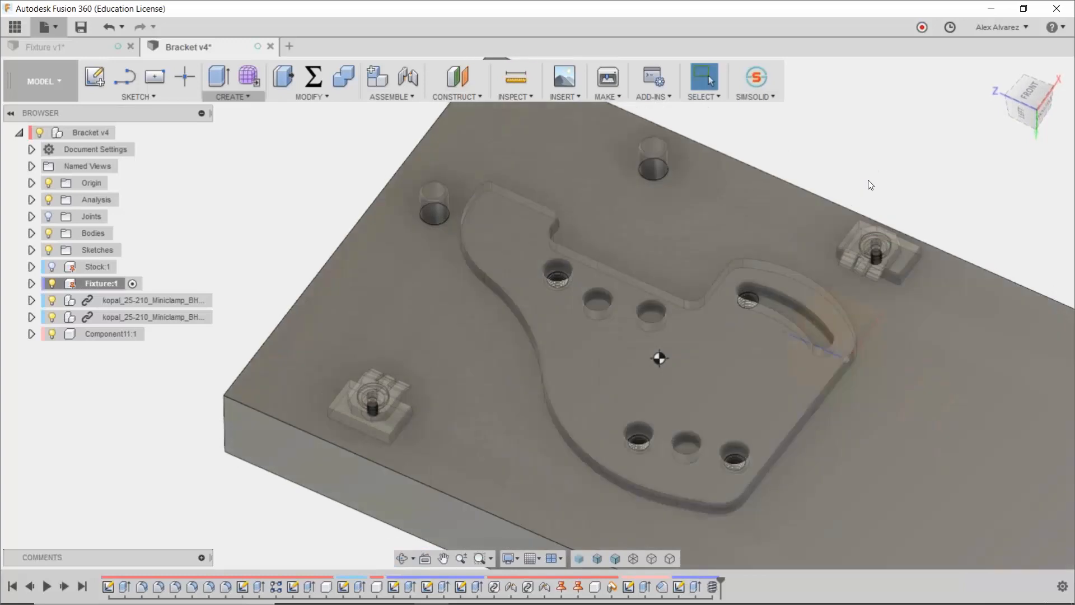
middle_click_drag(868, 183, 772, 192, "shift")
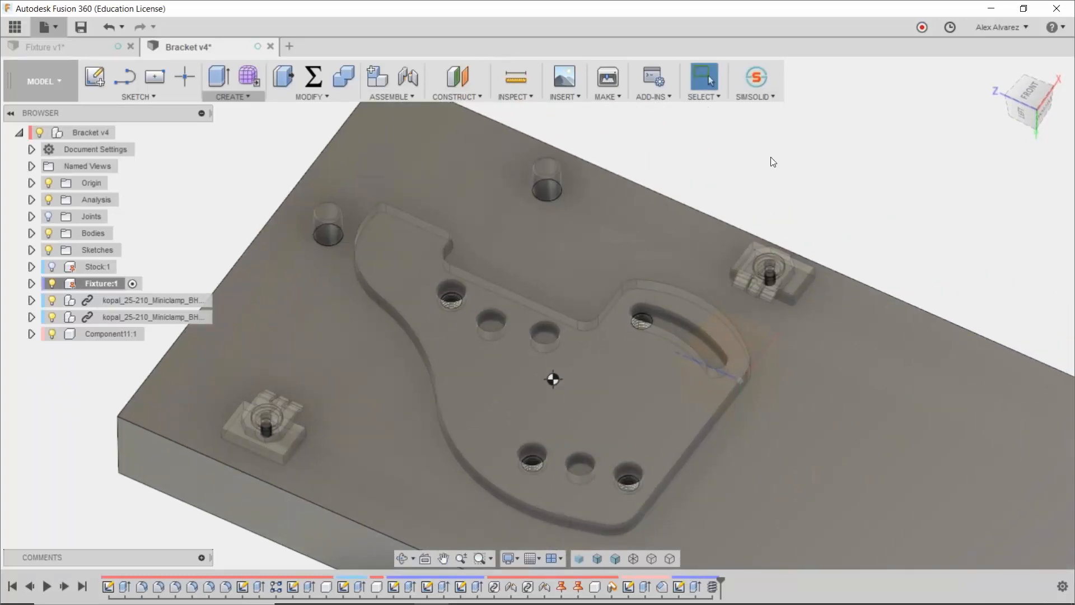
middle_click_drag(782, 149, 789, 183, "shift")
scroll(459, 336, "up", 6)
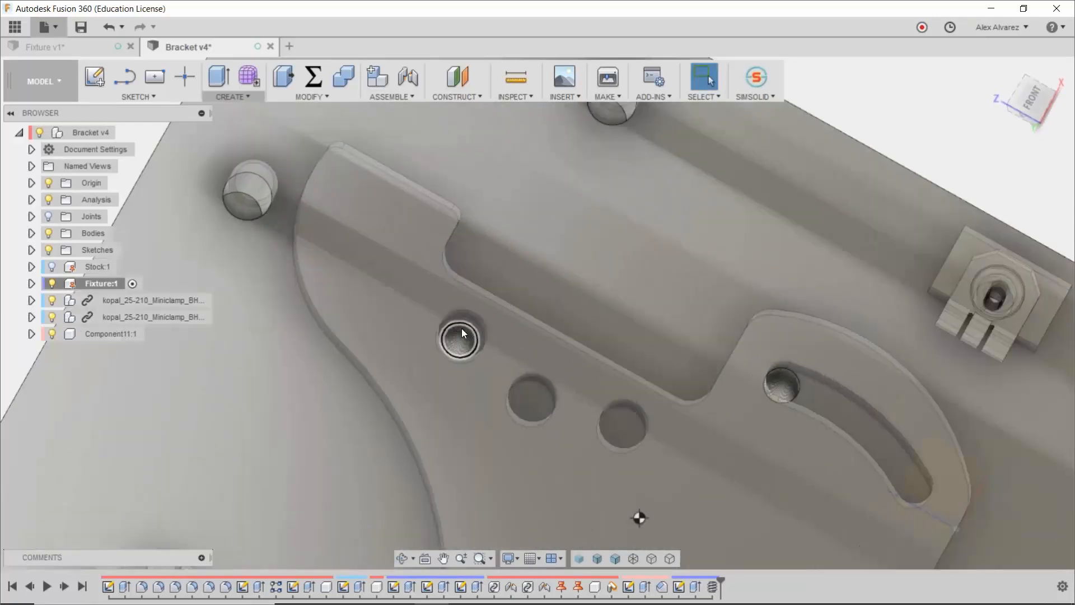
scroll(467, 342, "up", 4)
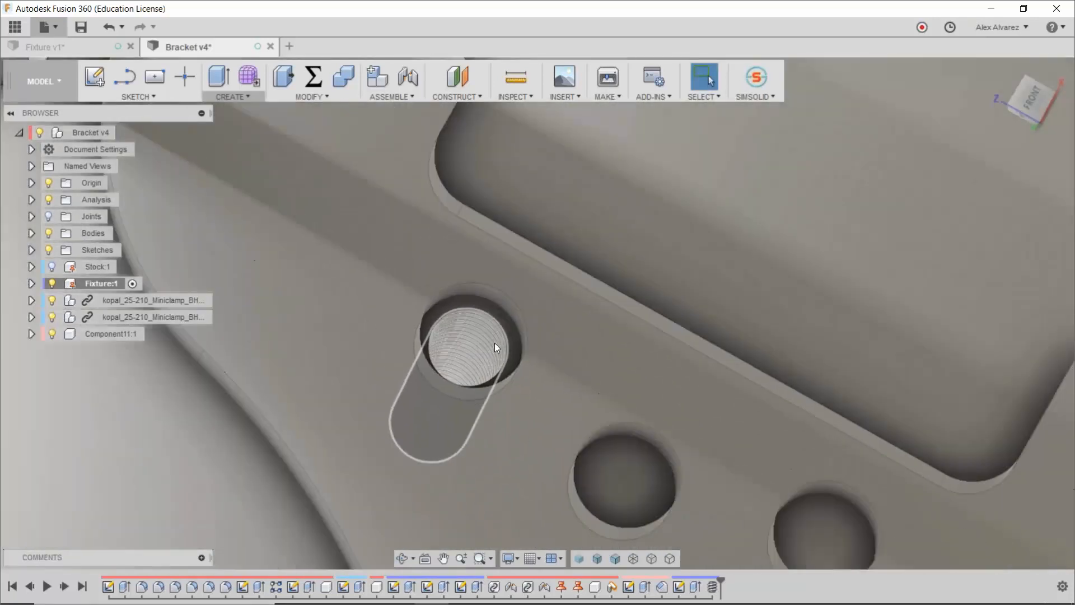
scroll(582, 200, "down", 10)
middle_click_drag(582, 199, 757, 163, "shift")
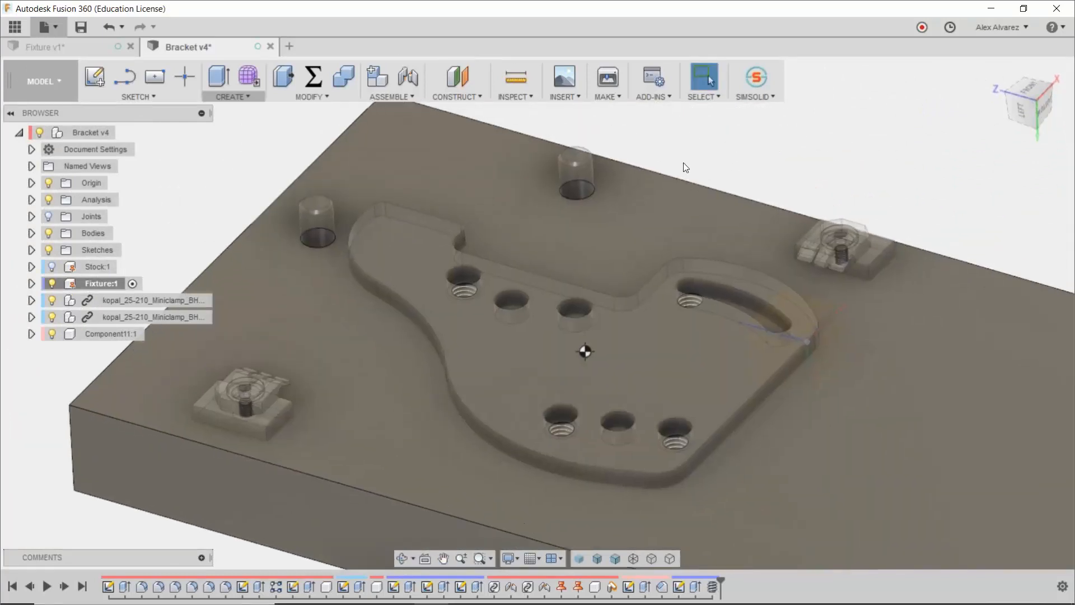
scroll(694, 163, "down", 3)
Step: Open the McMaster-Carr component catalog and browse through Screws & Bolts and Socket Head Screws to Alloy Steel Socket Head Screws
left_click(562, 99)
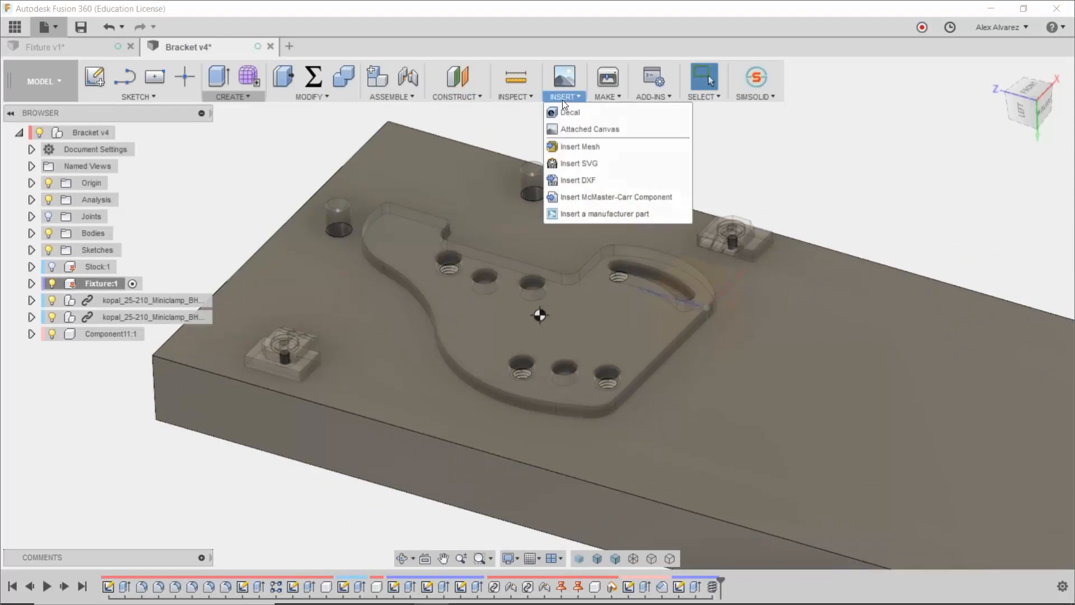
left_click(617, 196)
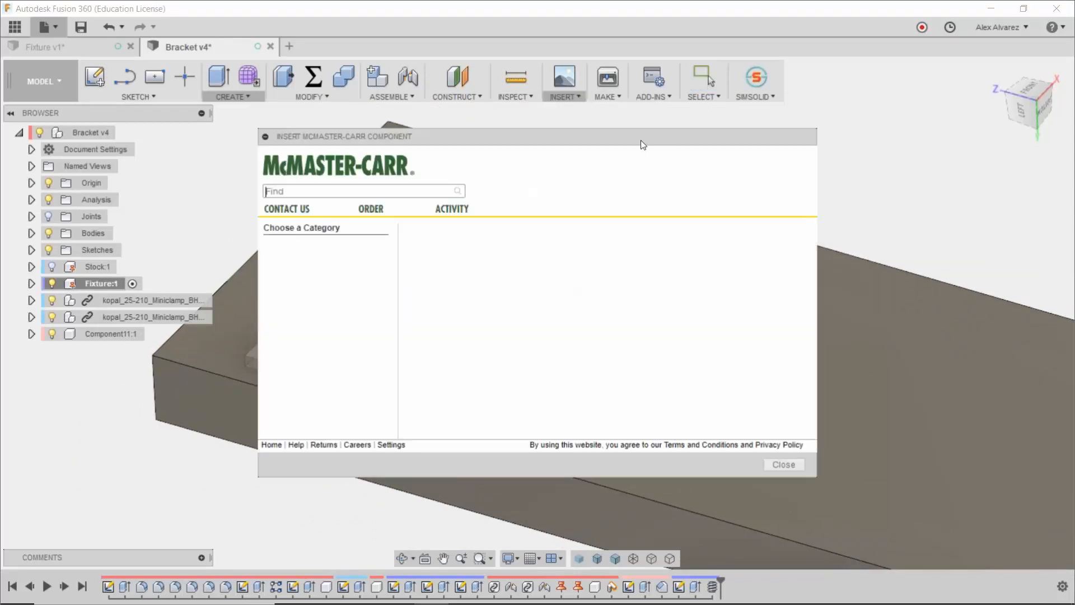
left_click_drag(677, 137, 740, 116)
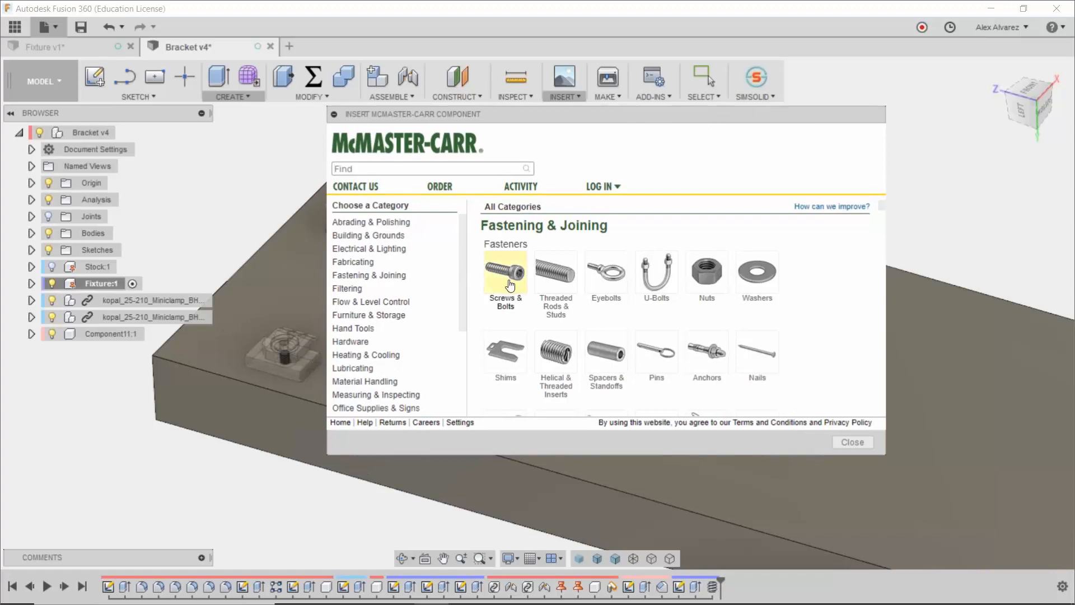
left_click(509, 285)
left_click(510, 291)
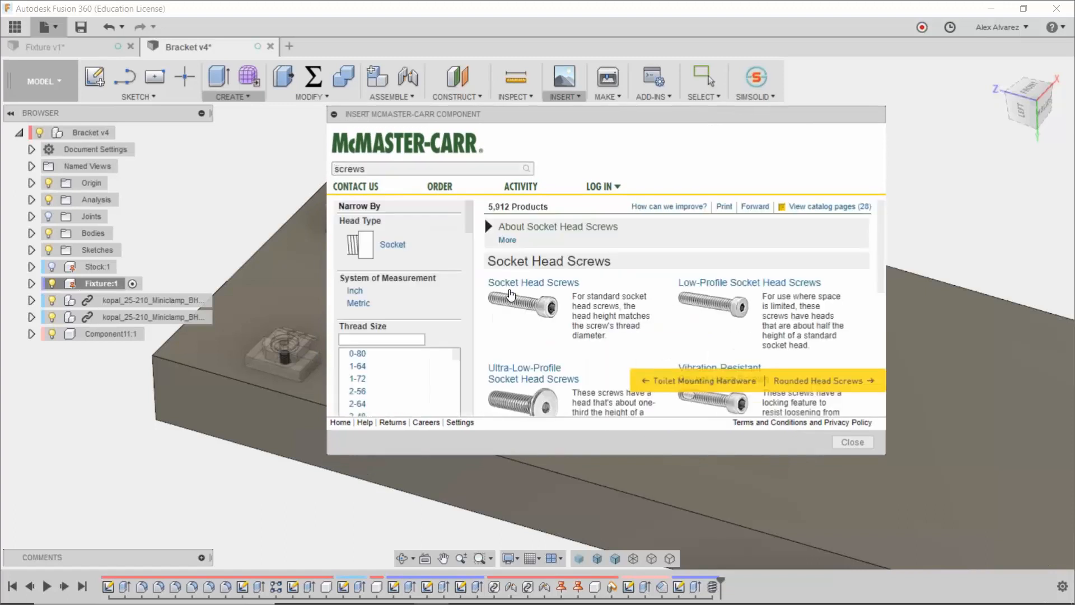
left_click(532, 283)
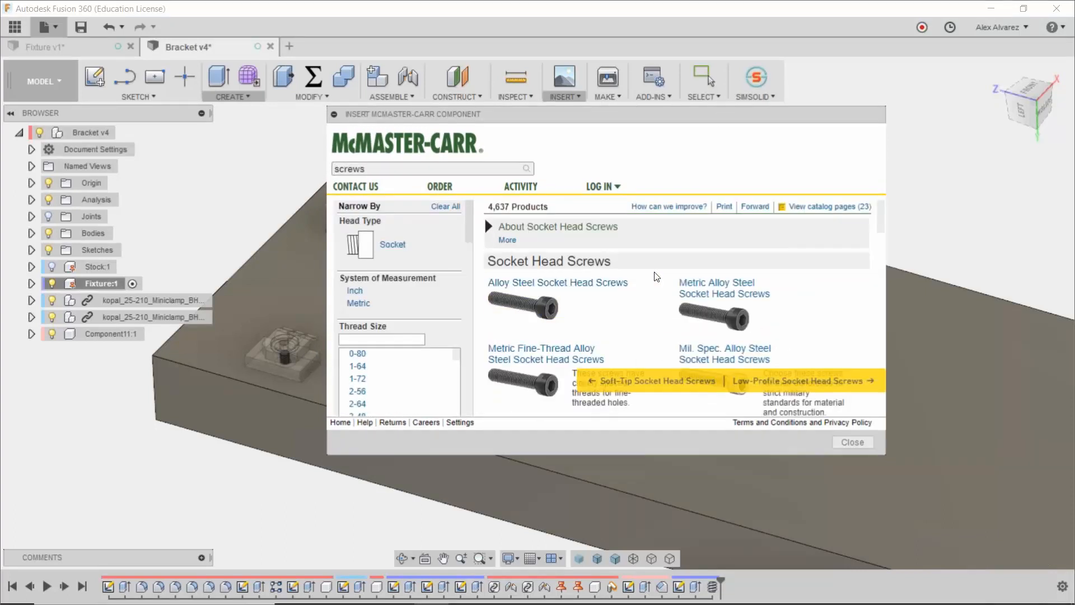
scroll(643, 277, "down", 1)
scroll(631, 276, "up", 1)
left_click(584, 291)
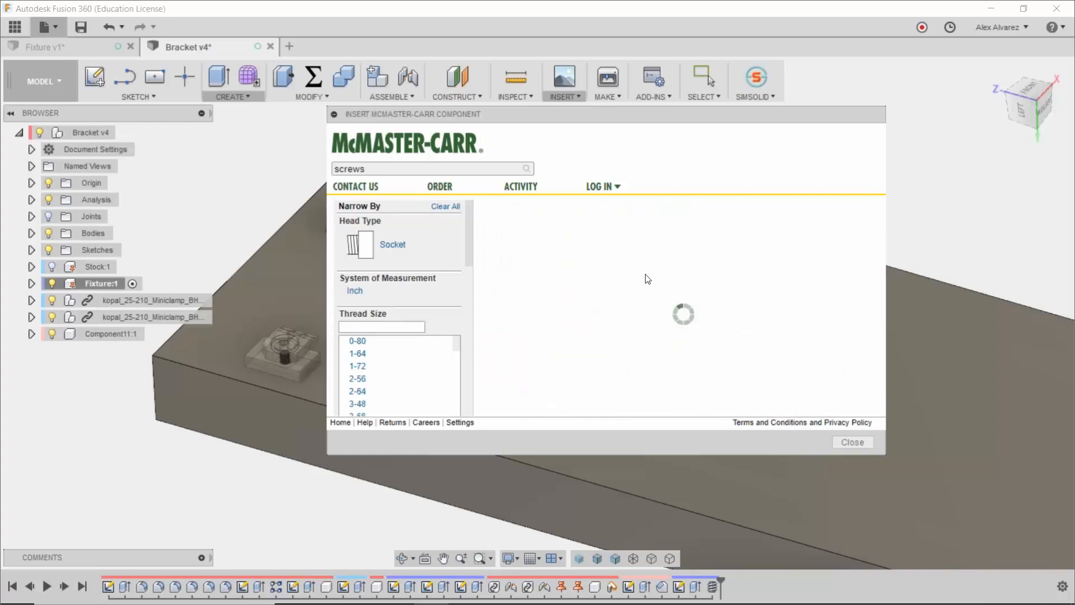
Step: Narrow the alloy steel socket head screws to thread size 7/16"-14 and the Fully Threaded type, down to the black-oxide list
scroll(424, 366, "down", 3)
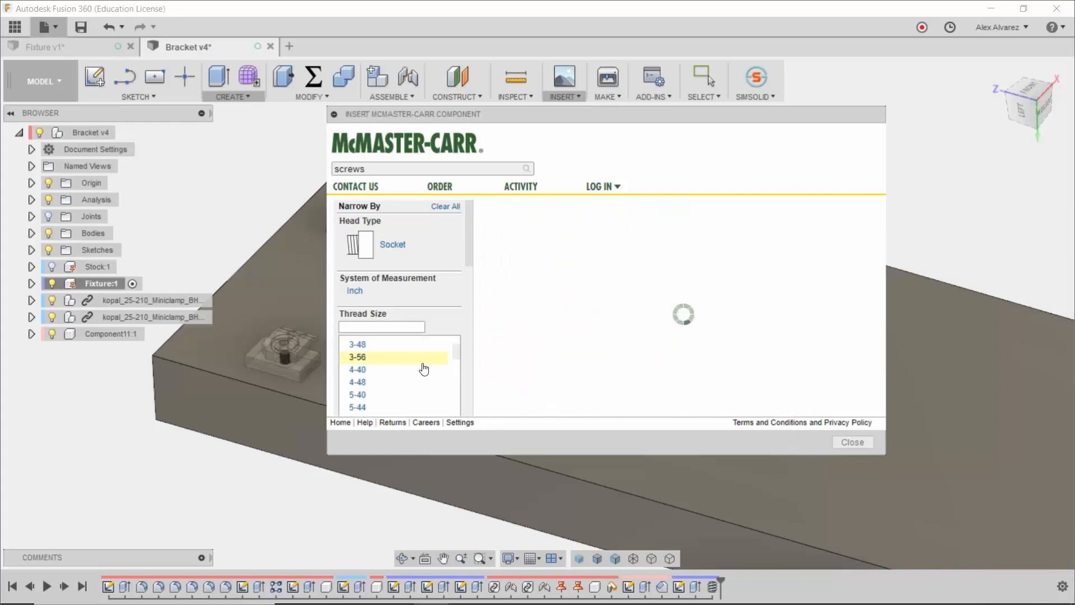
scroll(426, 368, "down", 3)
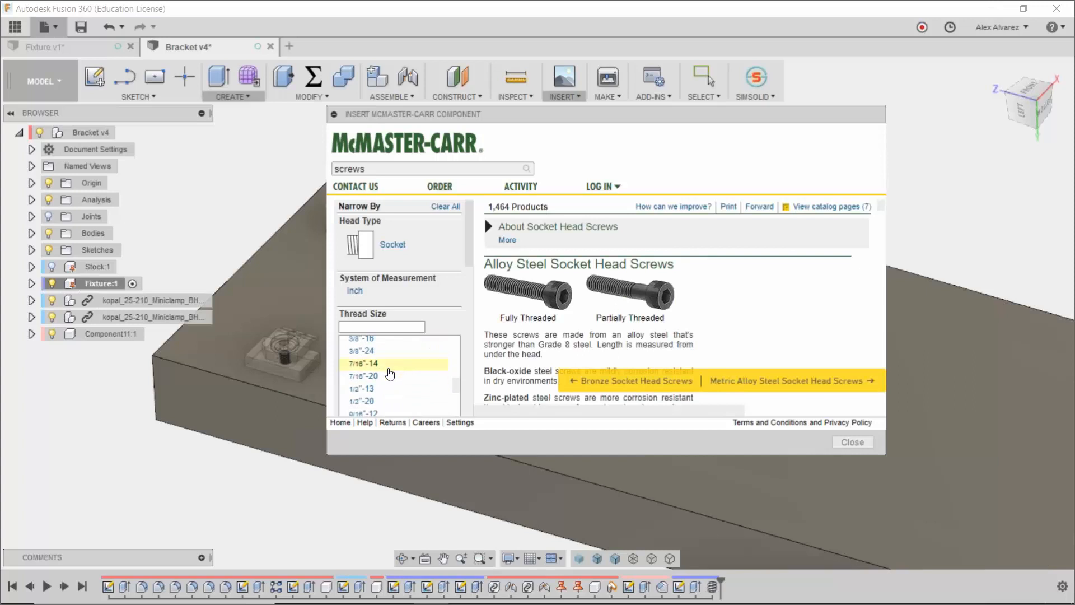
left_click(388, 365)
scroll(609, 319, "down", 1)
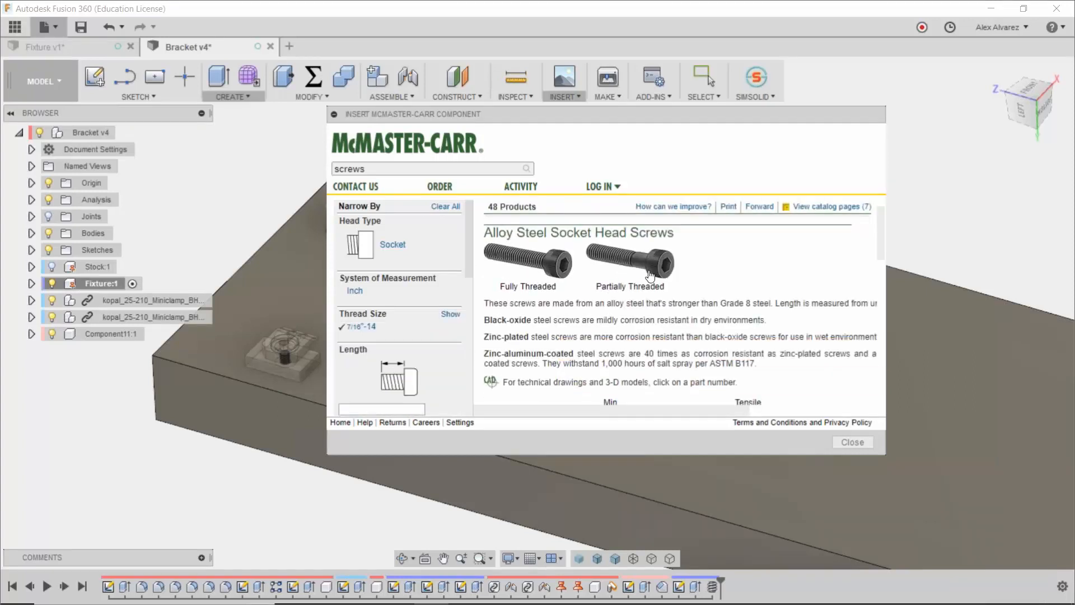
mouse_move(569, 300)
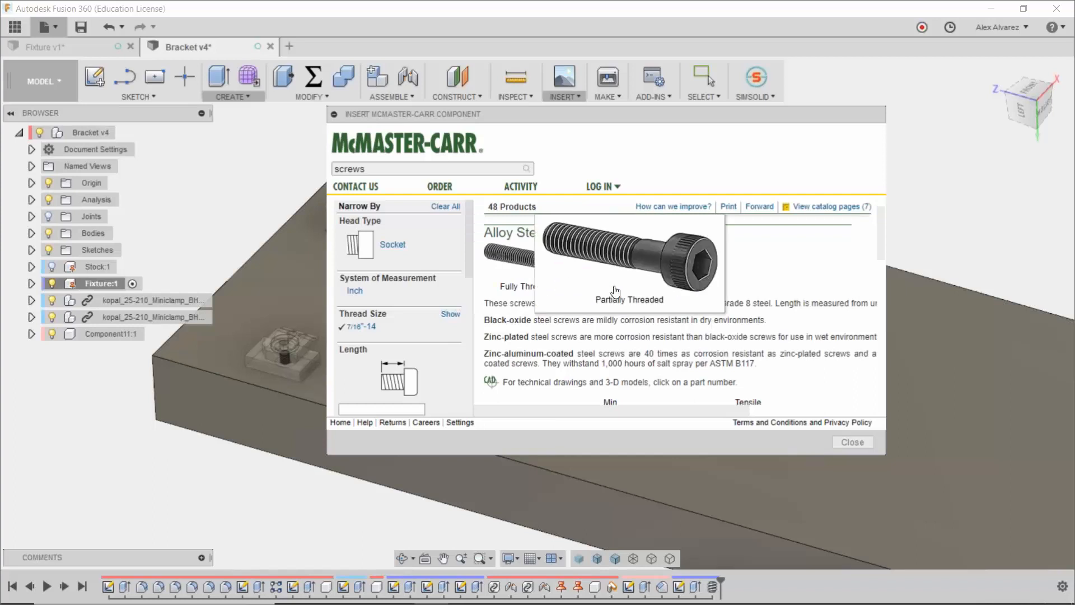
left_click(531, 272)
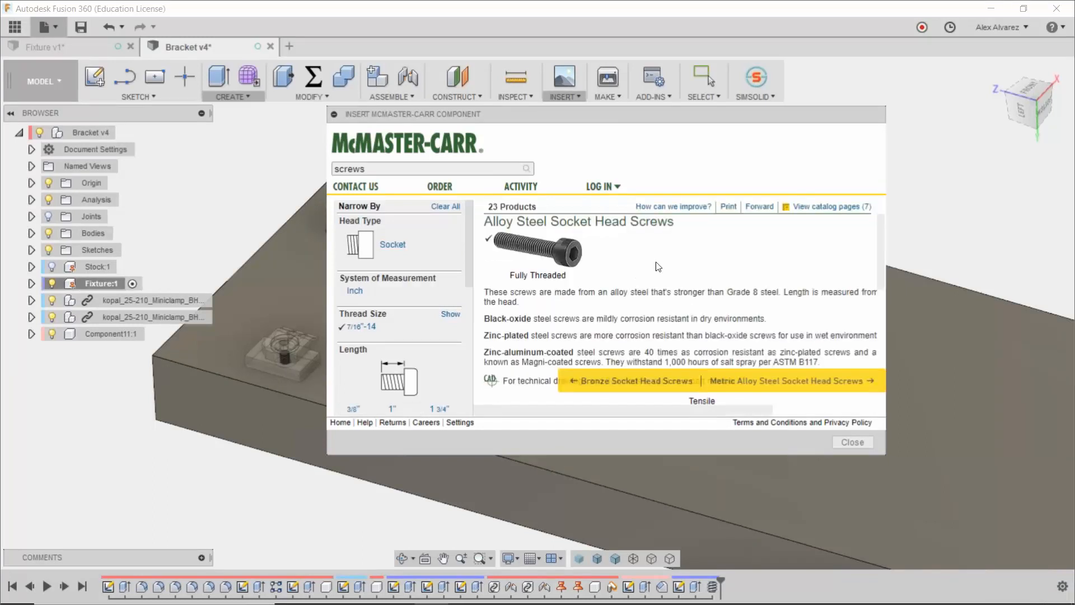
scroll(680, 277, "down", 5)
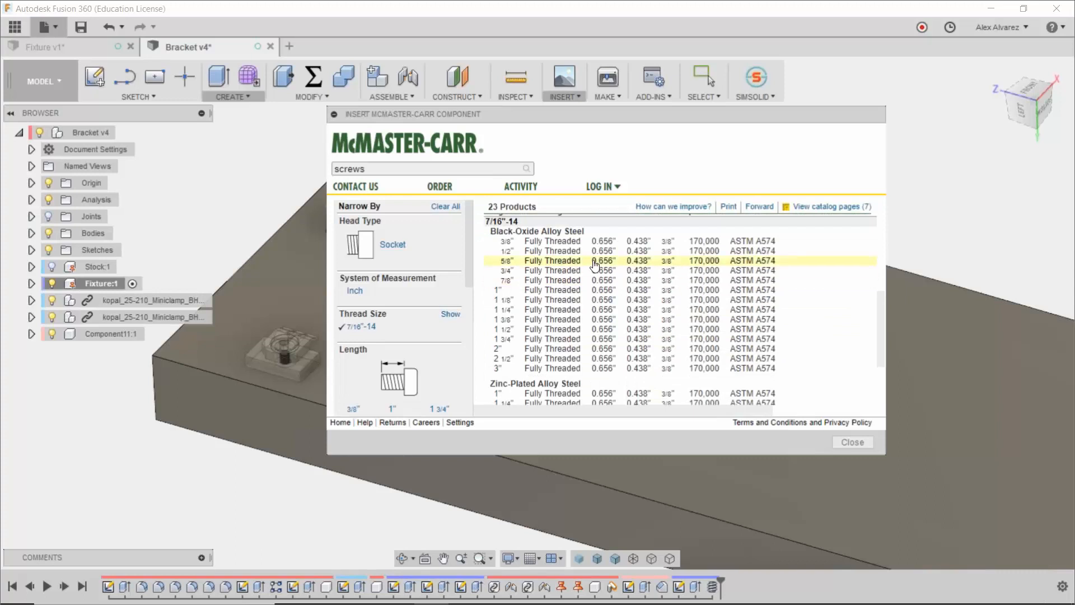
Step: Open the product detail of the 1" long black-oxide 7/16"-14 screw and insert it as a 3-D STEP model
left_click(510, 291)
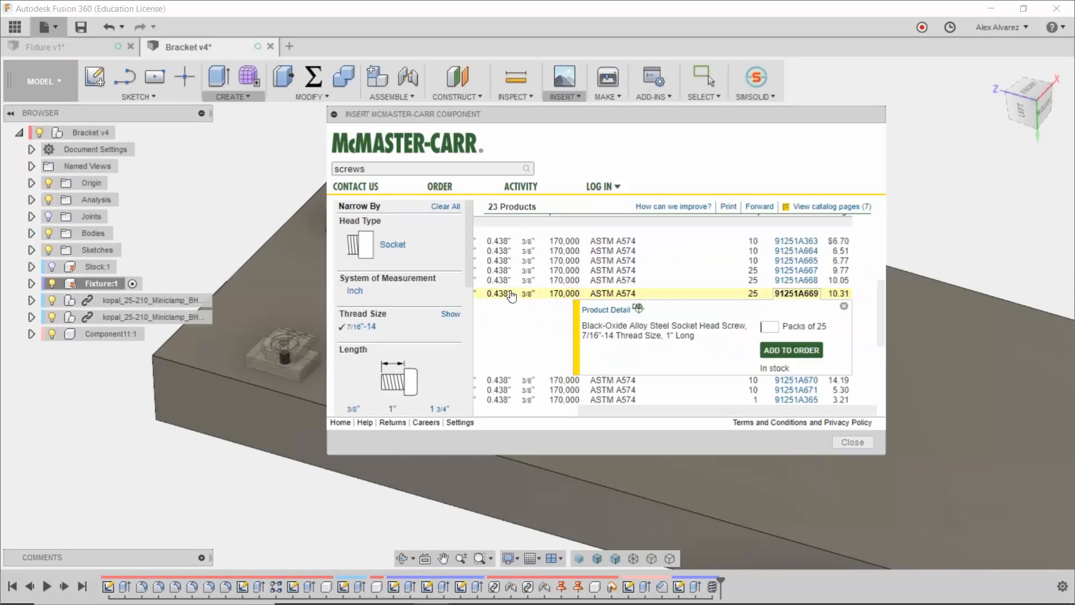
left_click(595, 312)
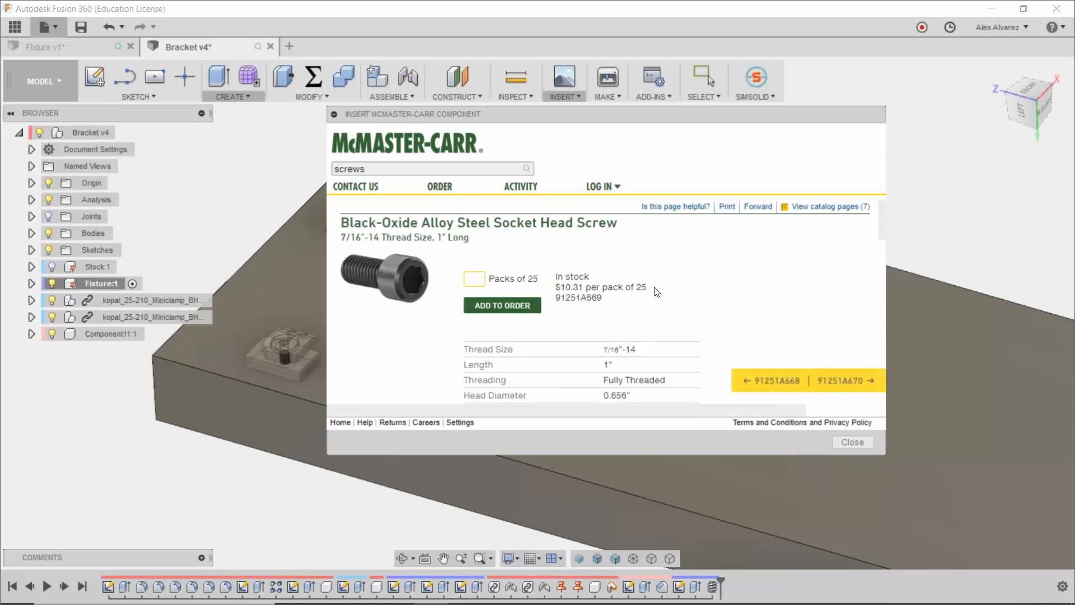
scroll(657, 291, "down", 10)
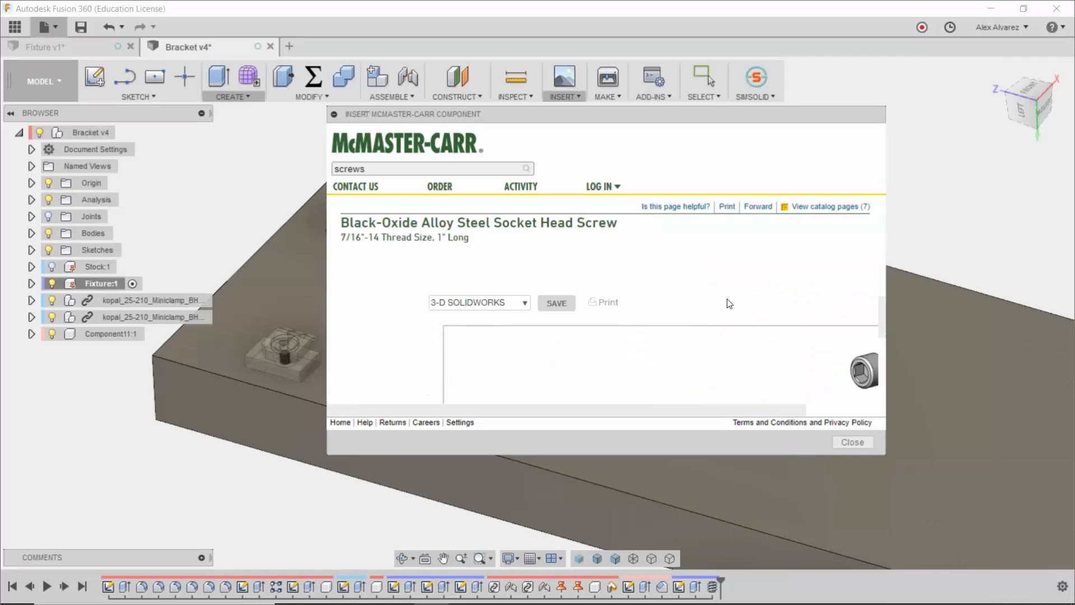
scroll(722, 304, "up", 2)
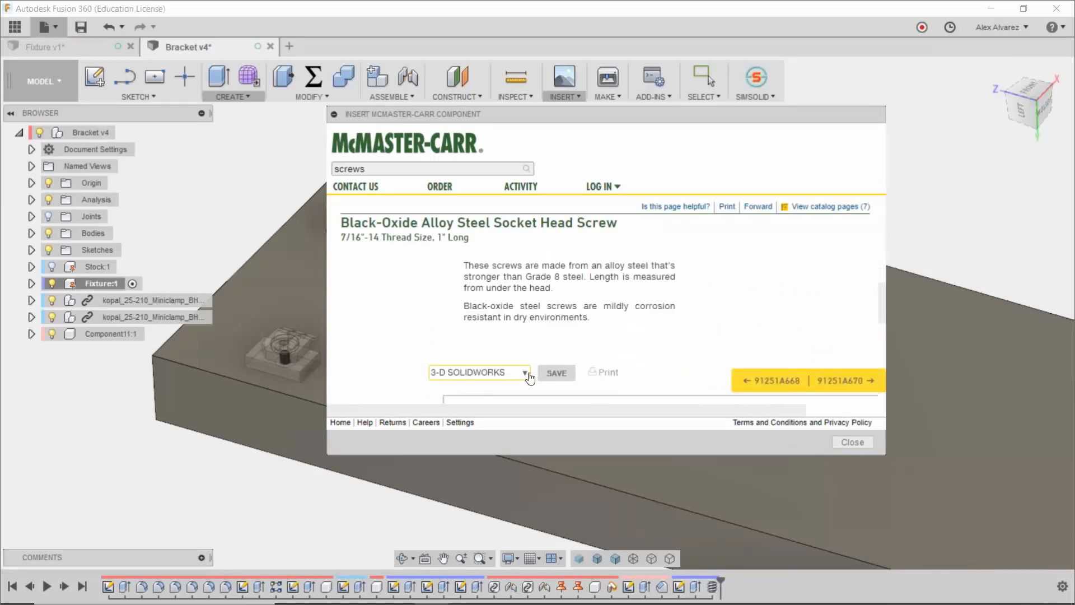
left_click(526, 373)
scroll(511, 379, "down", 1)
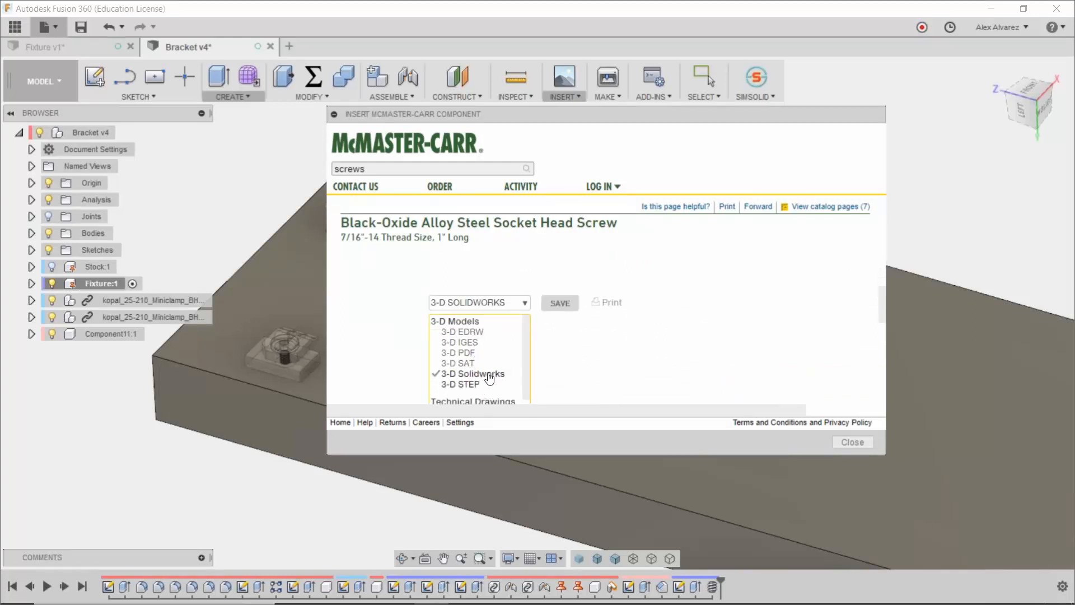
left_click(475, 385)
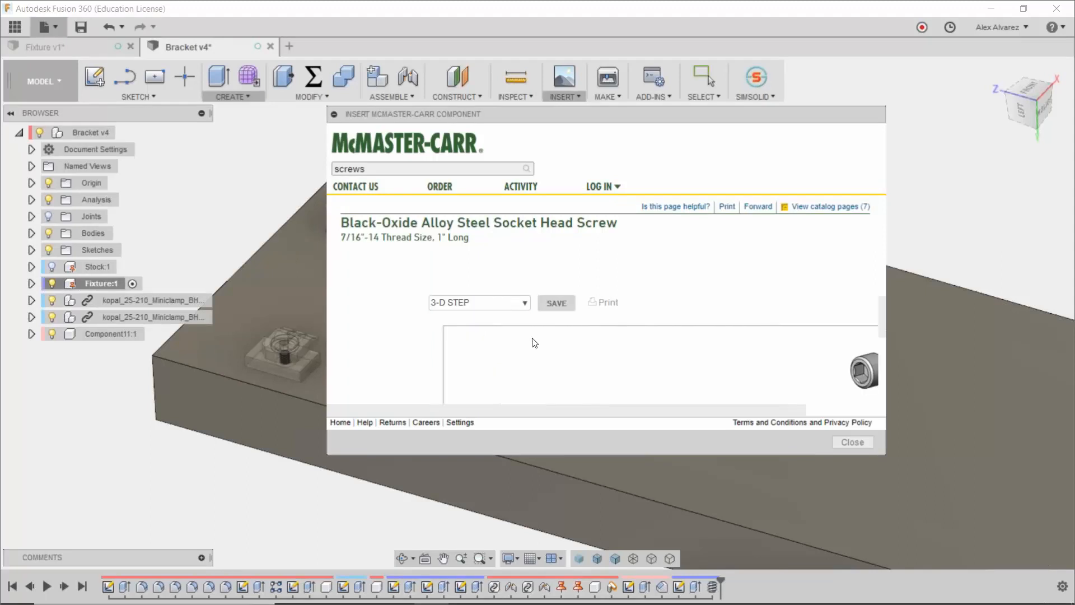
left_click(555, 306)
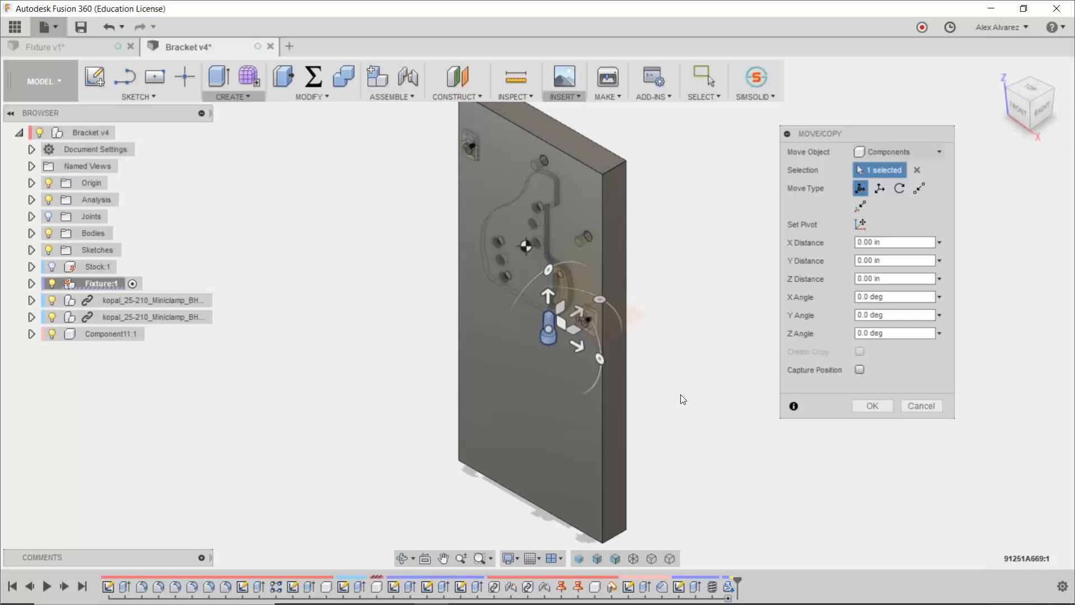
Step: Move the inserted screw about -4.725 in along Y and rotate it about -92.7 deg around X
middle_click_drag(683, 399, 756, 262, "shift")
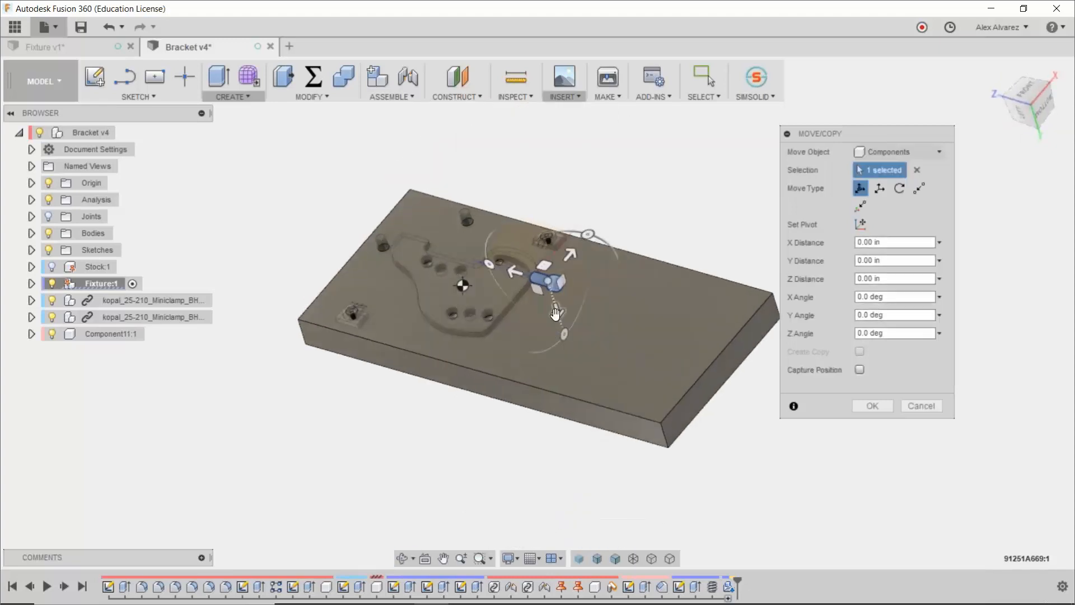
left_click_drag(555, 313, 536, 235)
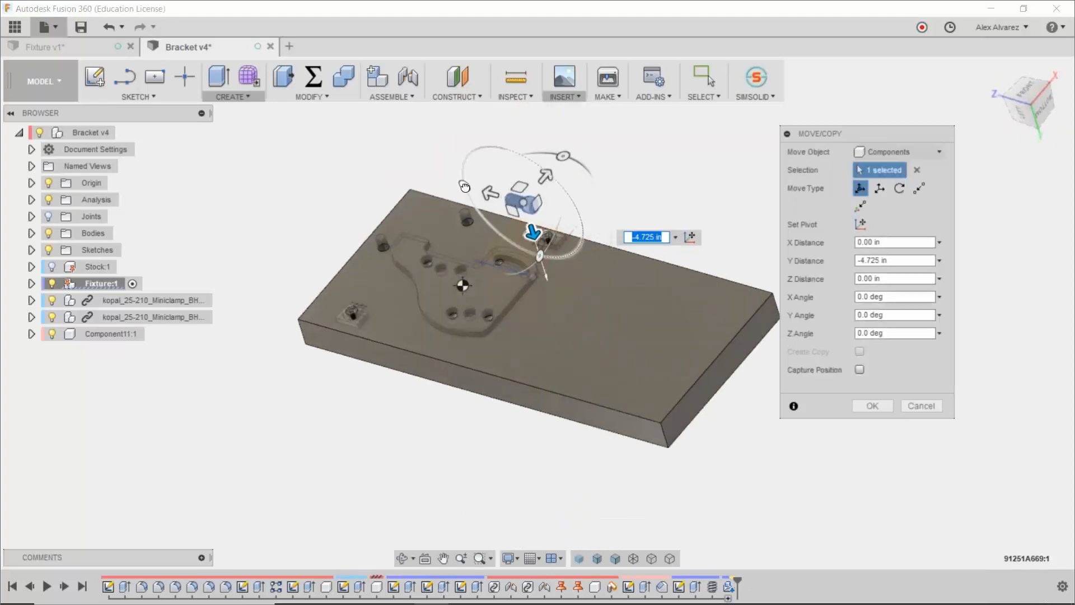
left_click_drag(464, 186, 540, 242)
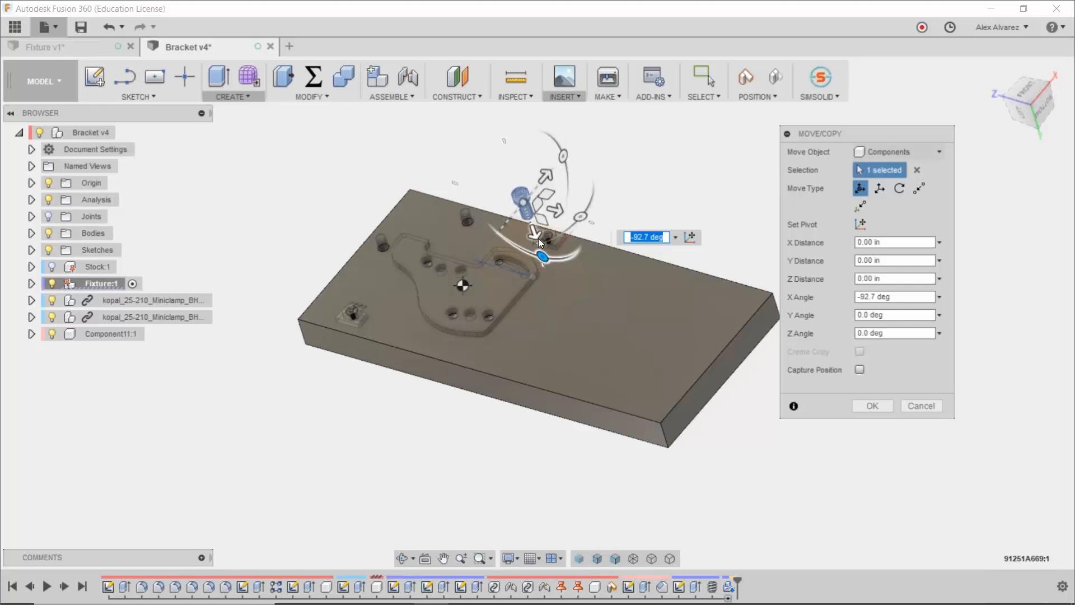
left_click(873, 408)
Step: Capture the screw's position and set a joint's first origin at the circular edge beneath the screw head
middle_click_drag(688, 264, 569, 204, "shift")
scroll(560, 204, "up", 5)
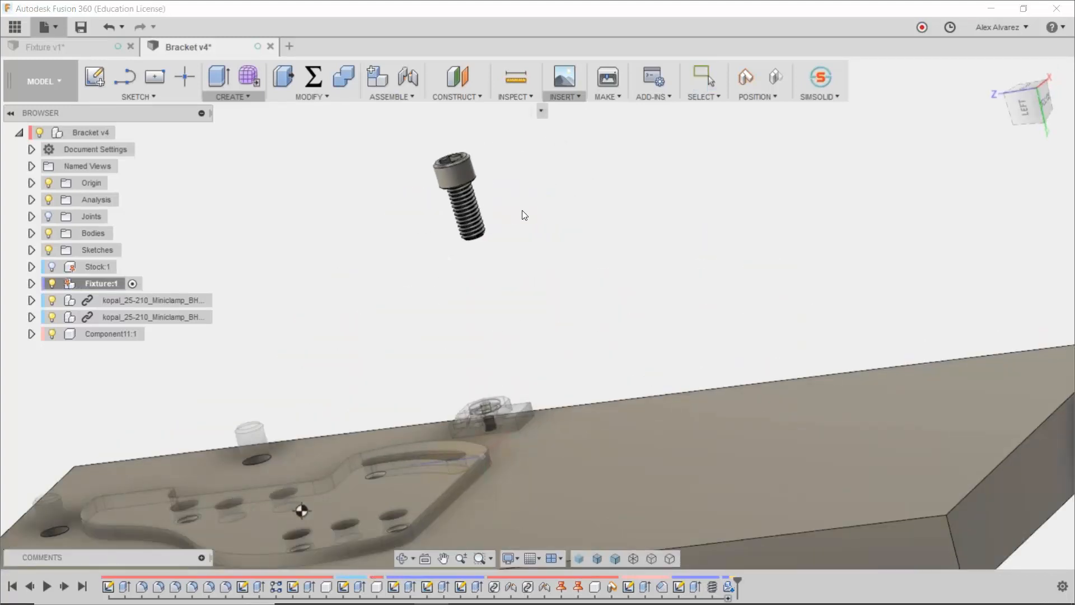
key("j")
left_click(617, 331)
middle_click_drag(599, 307, 564, 257, "shift")
scroll(468, 190, "up", 4)
scroll(470, 187, "up", 5)
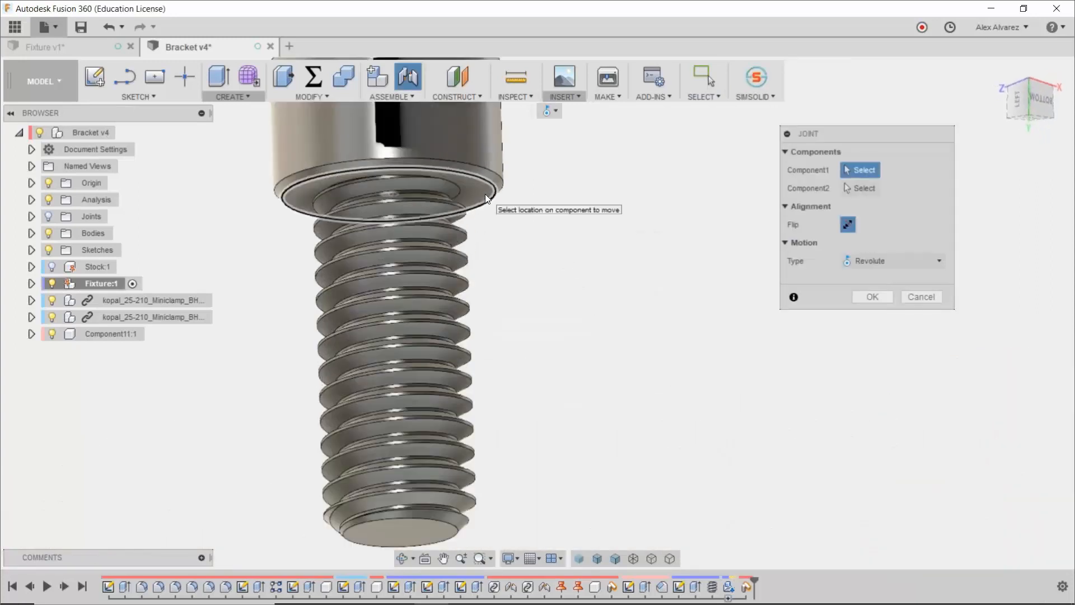
left_click(489, 181)
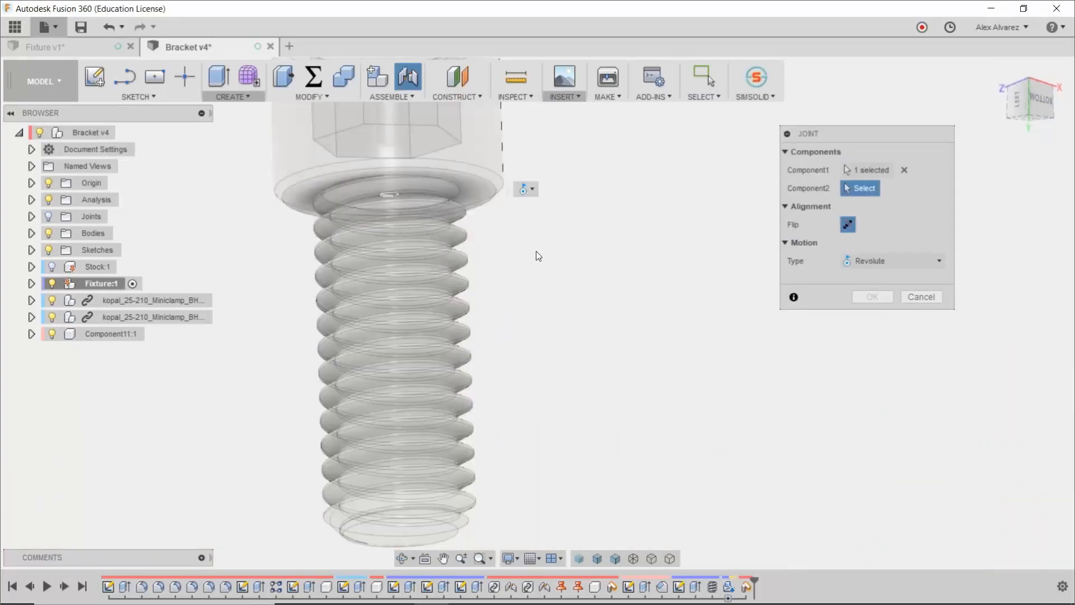
Step: Set the joint's second origin on the rim of the bracket hole nearest the notch and make the joint Rigid
scroll(554, 275, "down", 3)
middle_click_drag(576, 298, 617, 260)
scroll(607, 341, "down", 2)
middle_click_drag(607, 341, 580, 397, "shift")
middle_click_drag(520, 415, 710, 349)
scroll(304, 300, "up", 5)
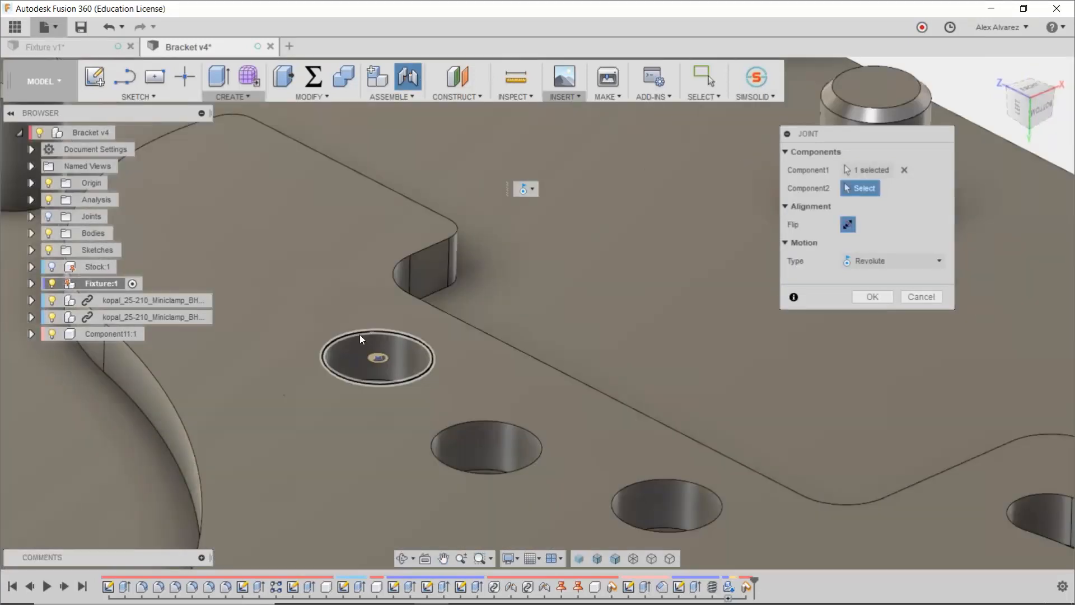
left_click(360, 333)
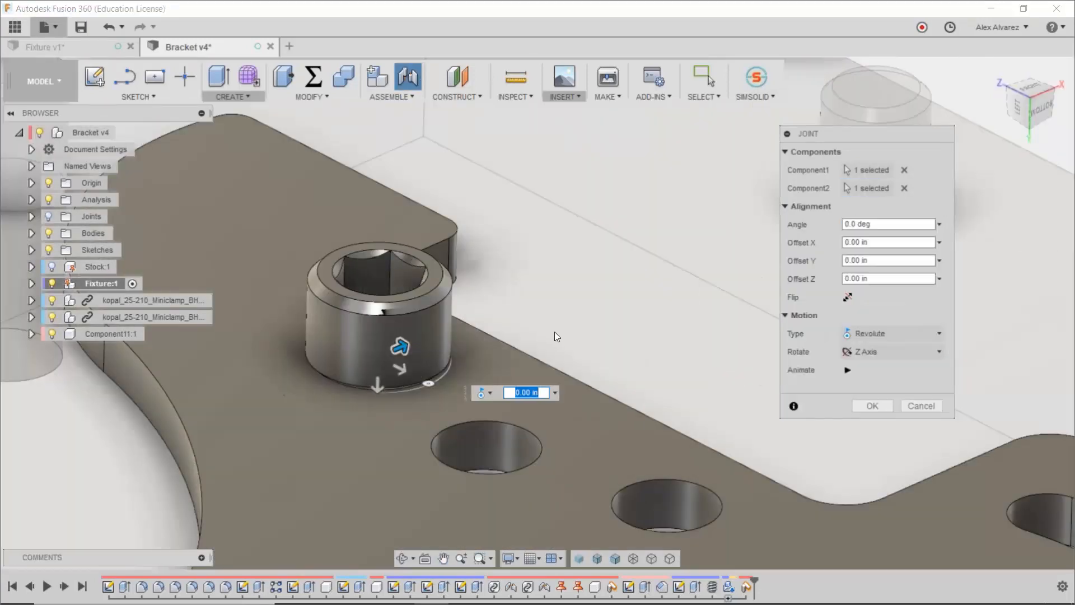
scroll(554, 331, "down", 3)
left_click(916, 333)
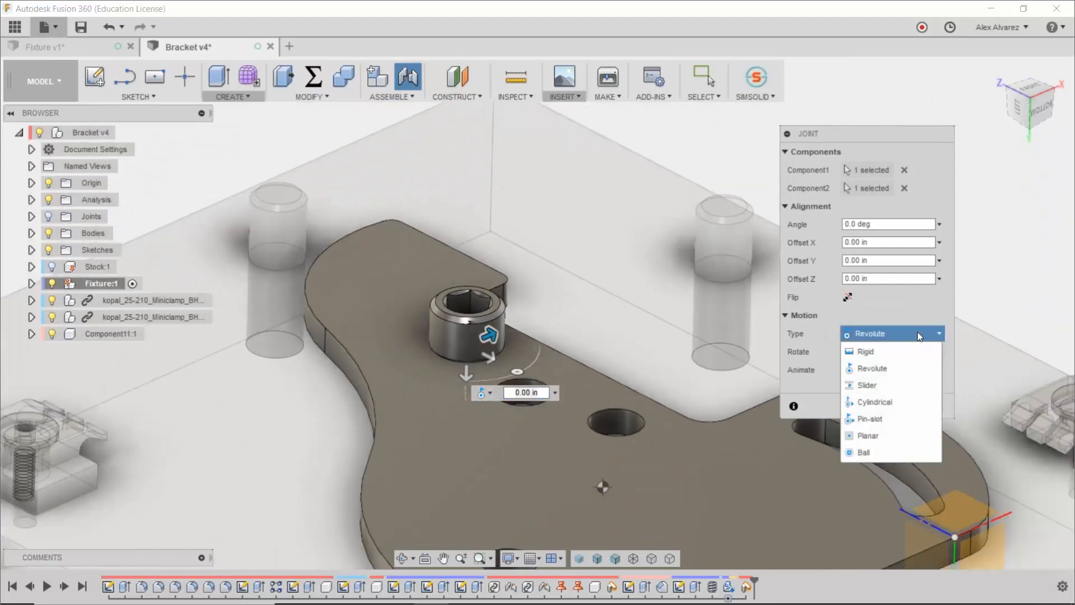
left_click(891, 352)
left_click(878, 388)
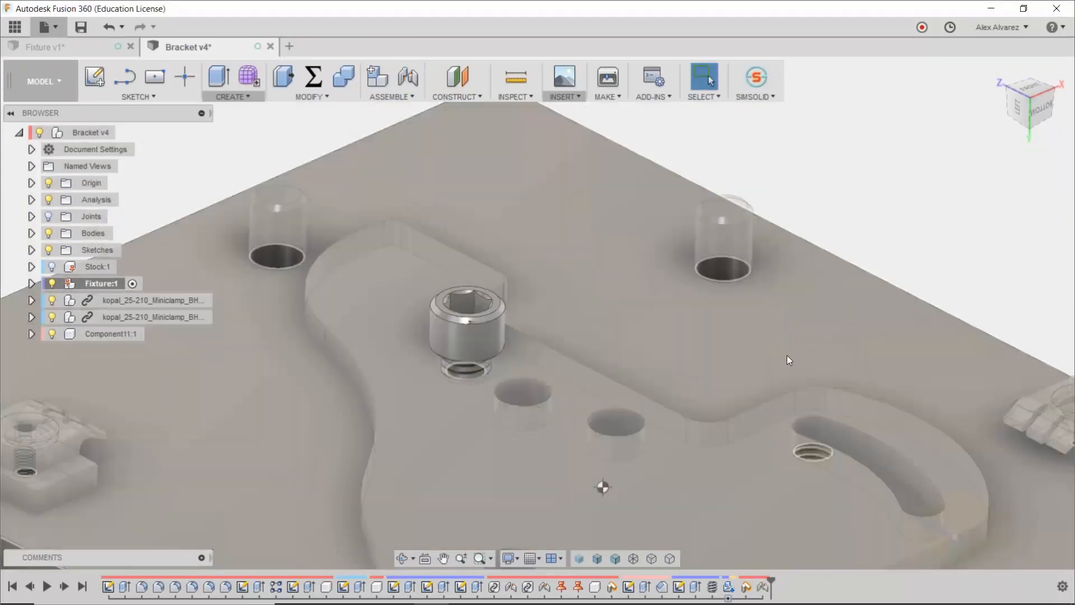
middle_click_drag(919, 252, 914, 281, "shift")
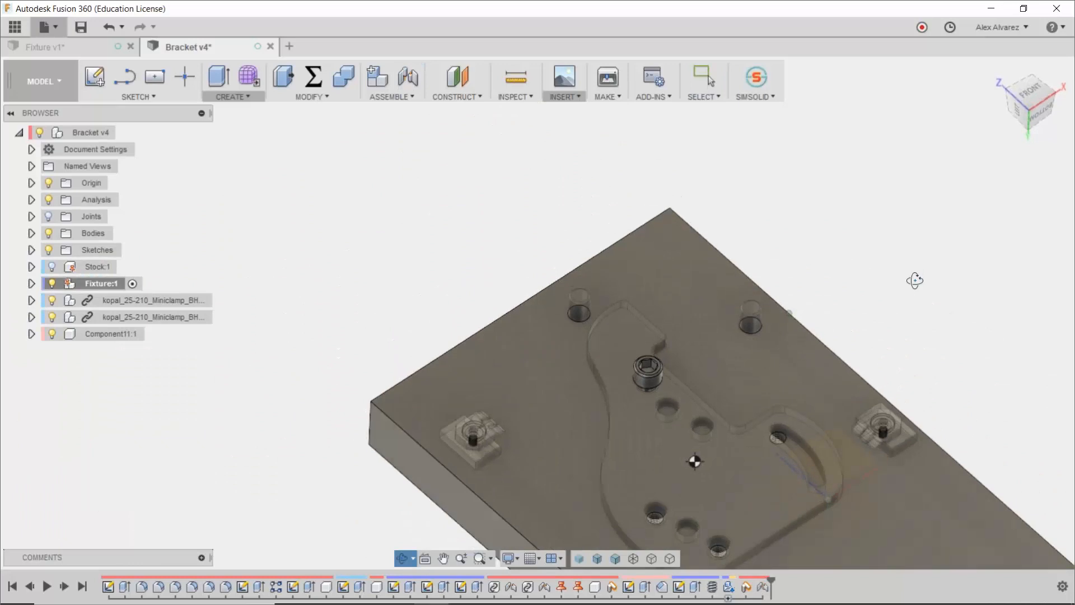
scroll(920, 288, "down", 3)
middle_click_drag(342, 286, 315, 292, "shift")
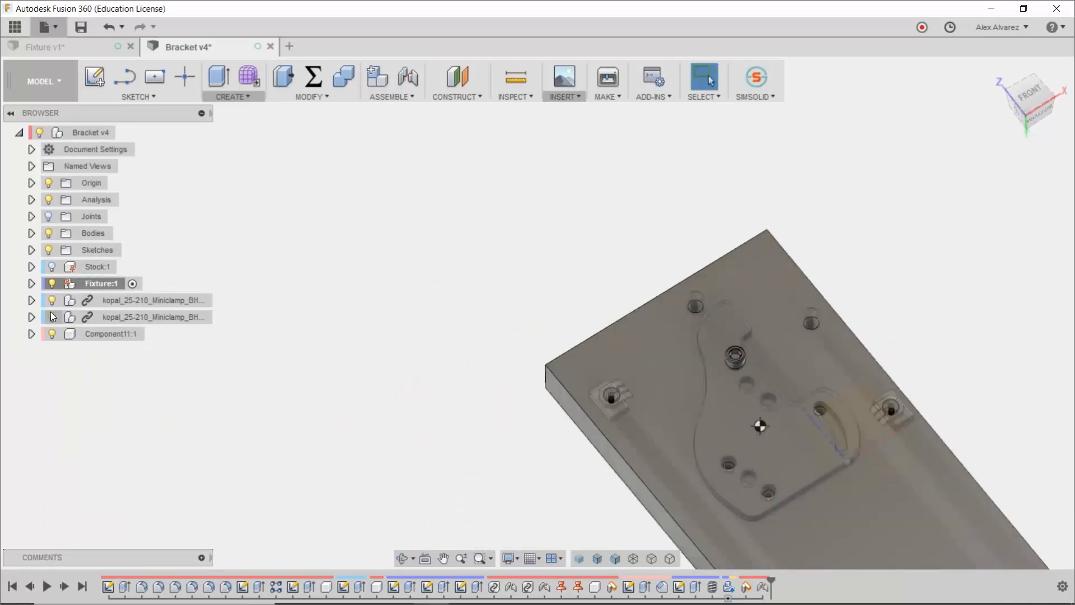
right_click(96, 334)
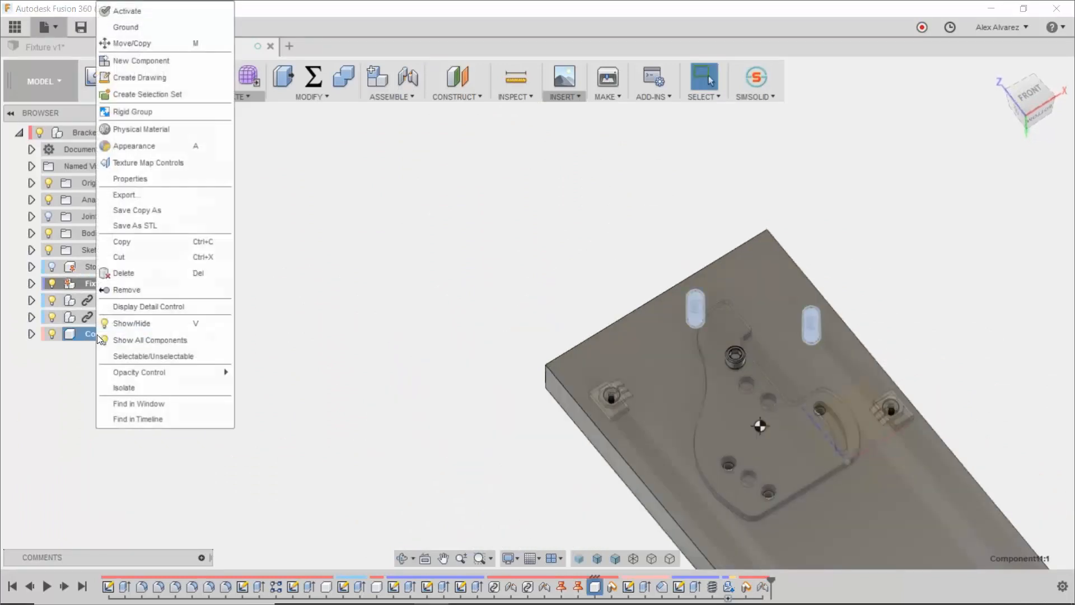
left_click(169, 341)
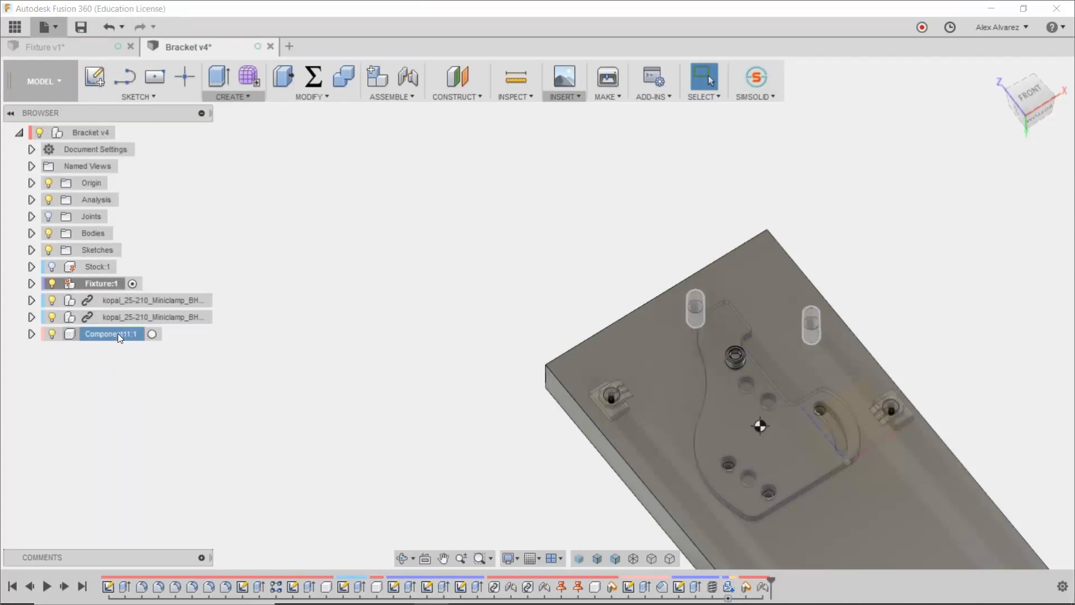
left_click(150, 333)
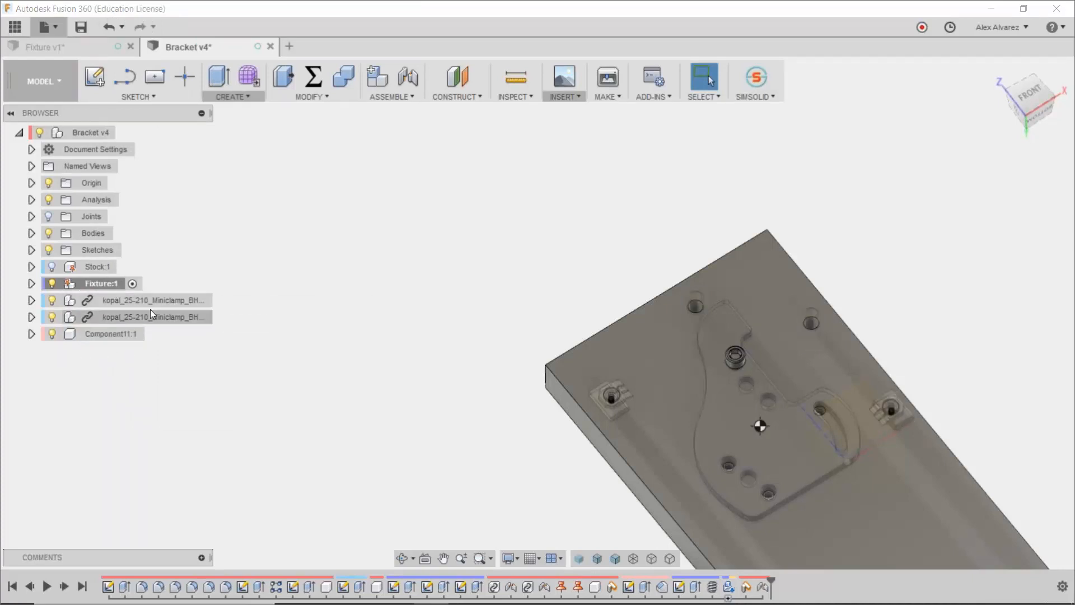
Step: Delete the screw component 91251A669 from inside the Fixture component, including its referenced features
left_click(32, 283)
left_click(115, 418)
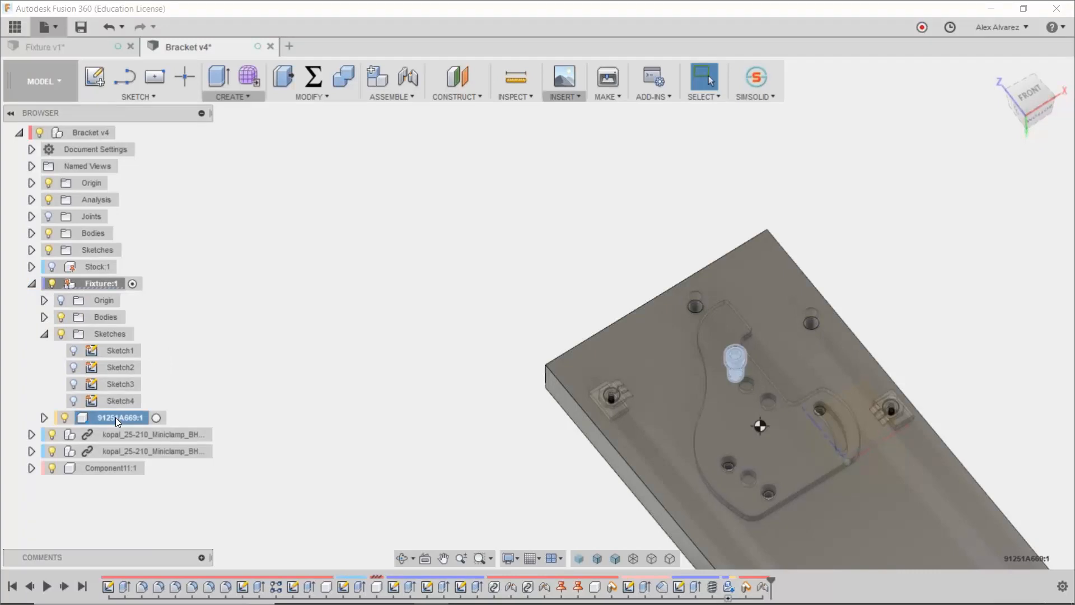
right_click(103, 415)
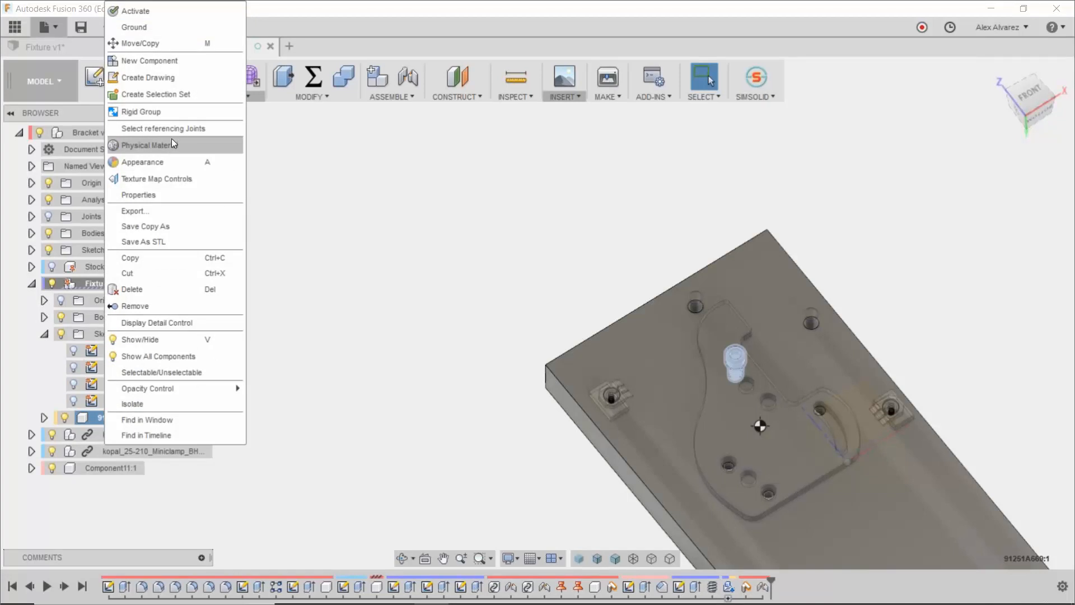
key("Escape")
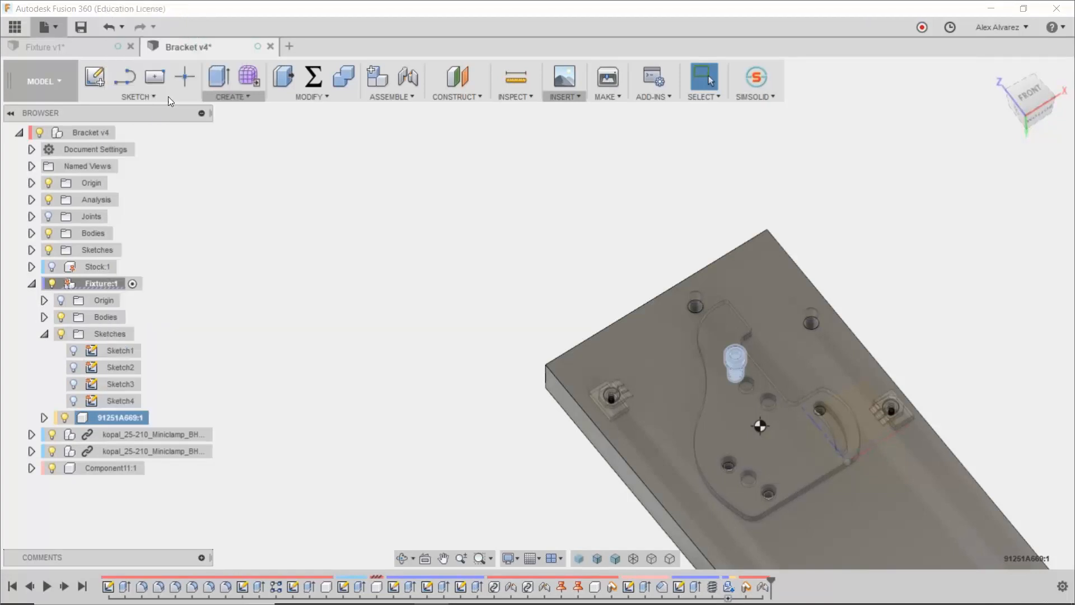
left_click(215, 245)
left_click(89, 419)
key("Delete")
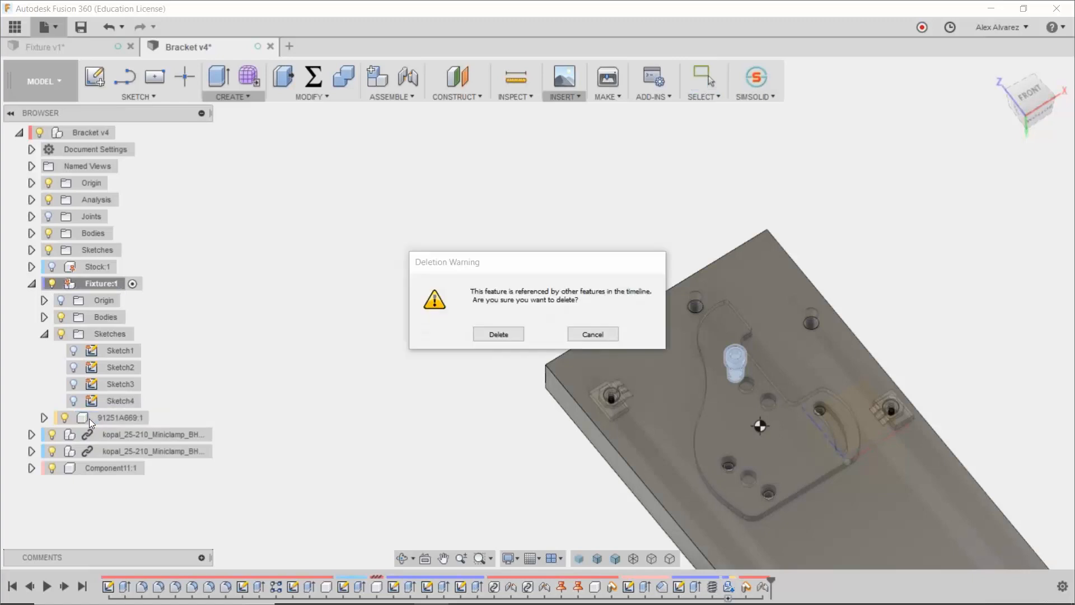
left_click(494, 338)
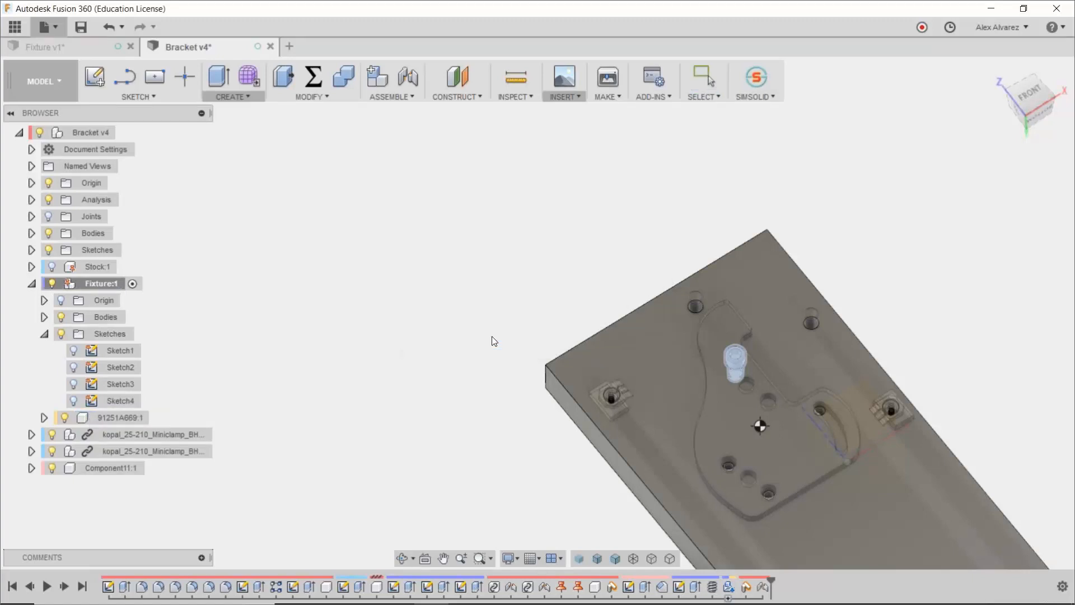
Step: Collapse the Fixture component and delete the leftover position feature at the end of the timeline
left_click(31, 284)
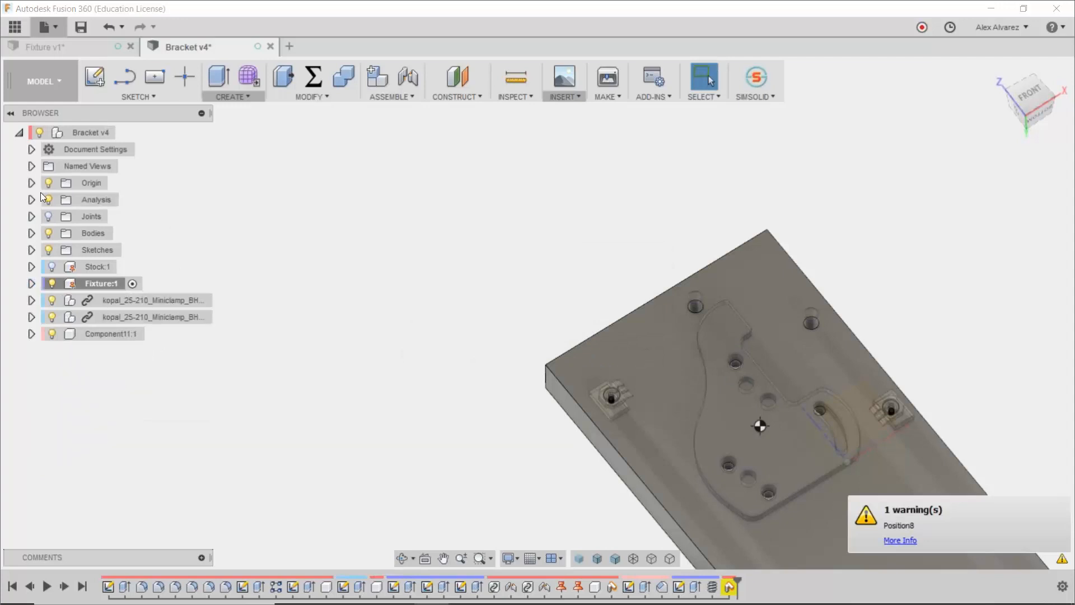
left_click(730, 591)
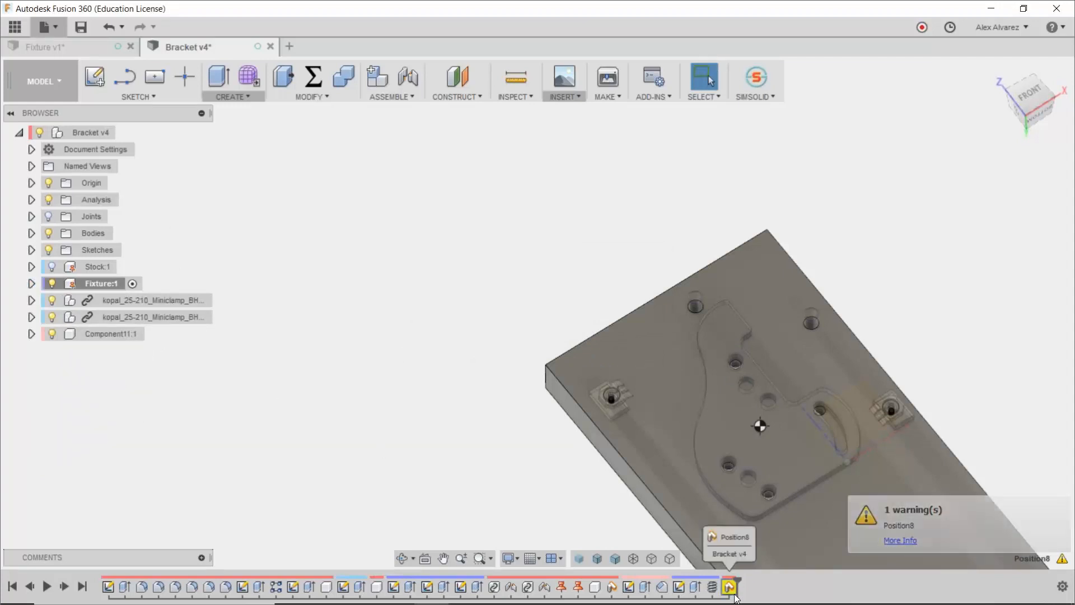
key("Delete")
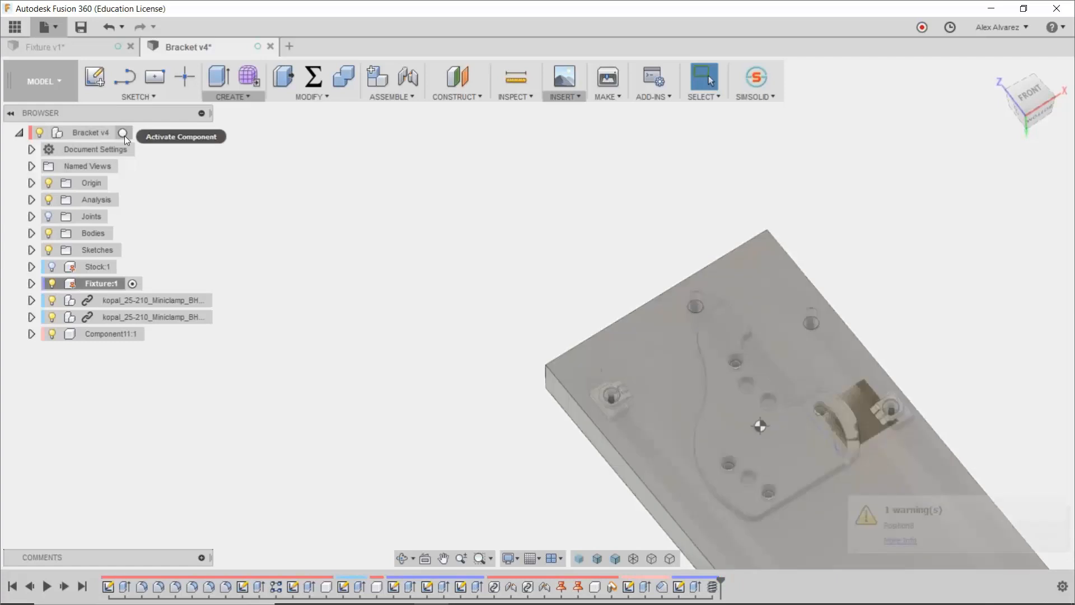
Step: Activate the top-level Bracket component and open the McMaster-Carr component catalog
left_click(127, 133)
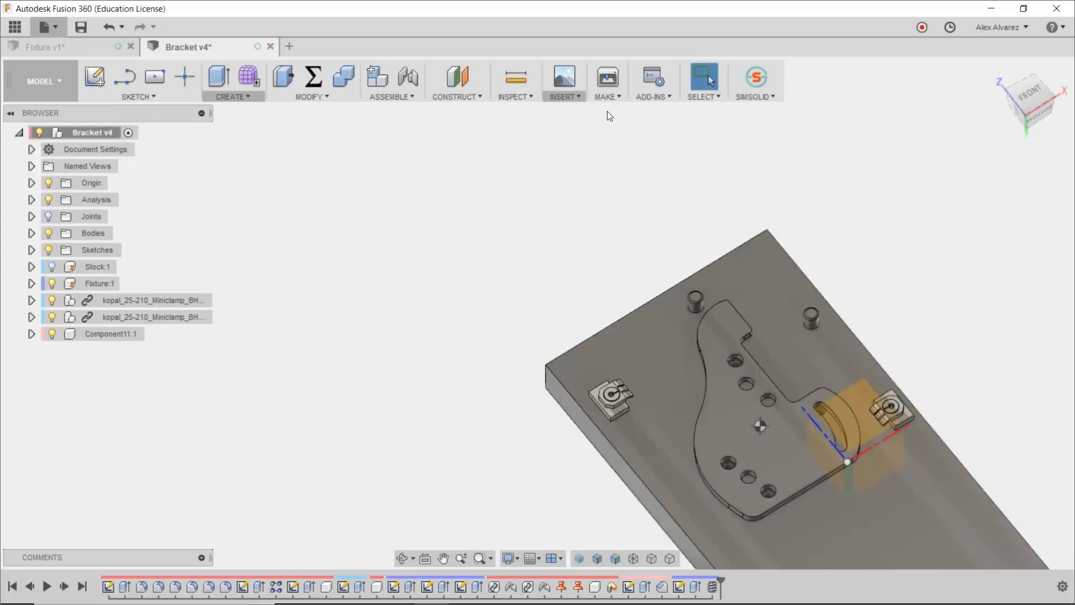
left_click(566, 97)
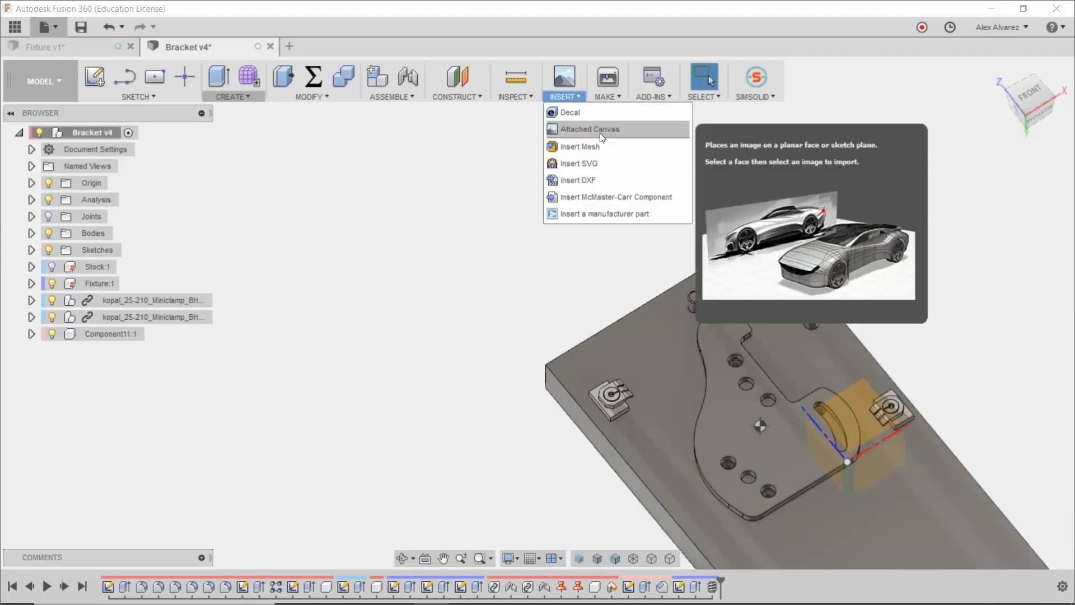
left_click(612, 198)
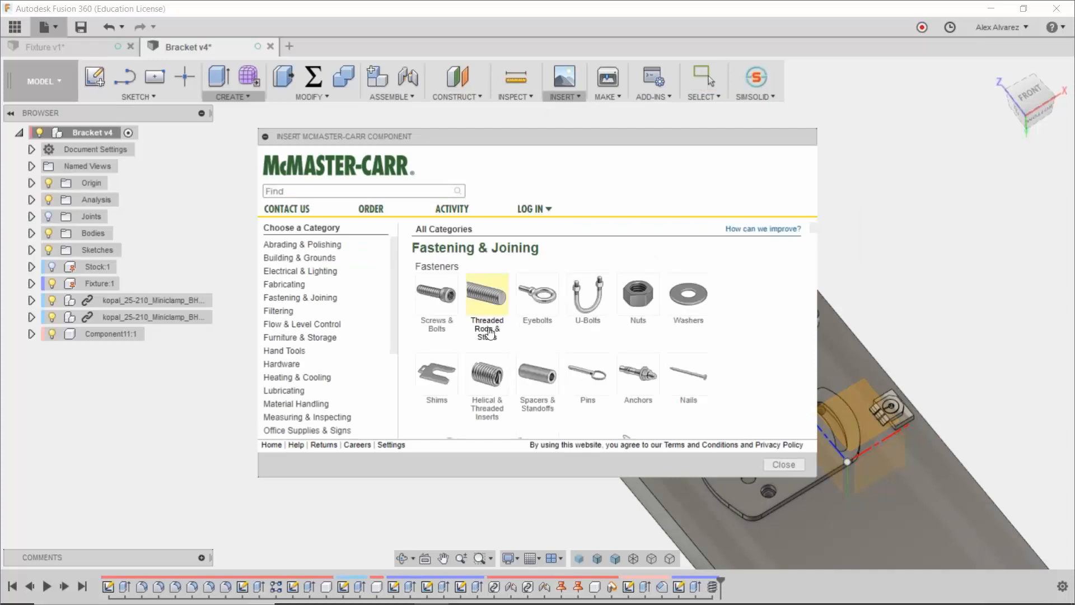
Step: Browse the catalog's screws and bolts to alloy steel socket head screws and narrow them to the 7/16"-14 thread size
left_click(446, 319)
left_click(447, 317)
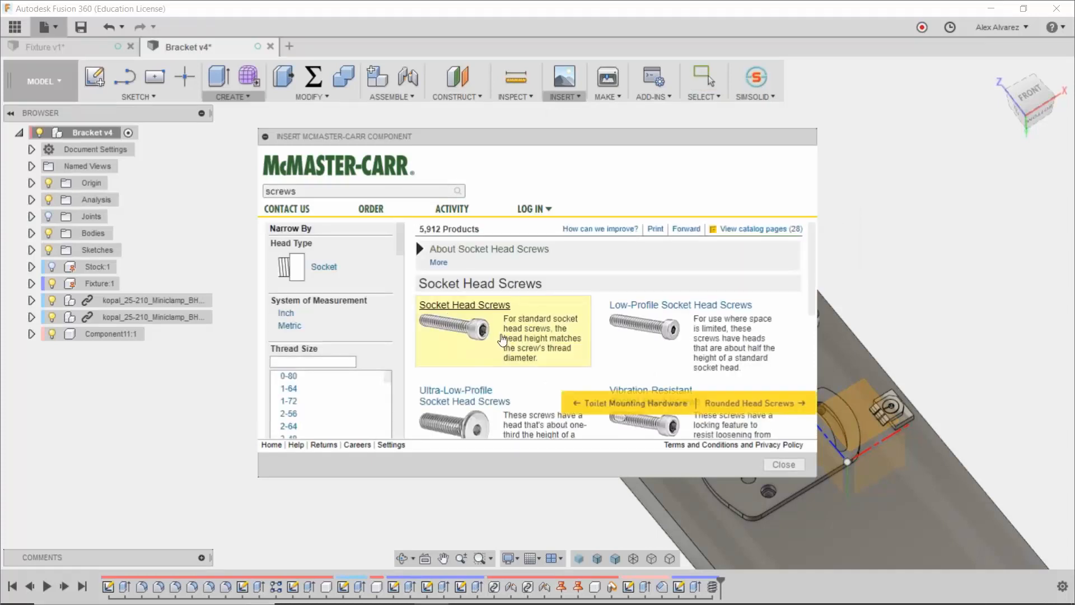
scroll(502, 338, "down", 3)
left_click(503, 329)
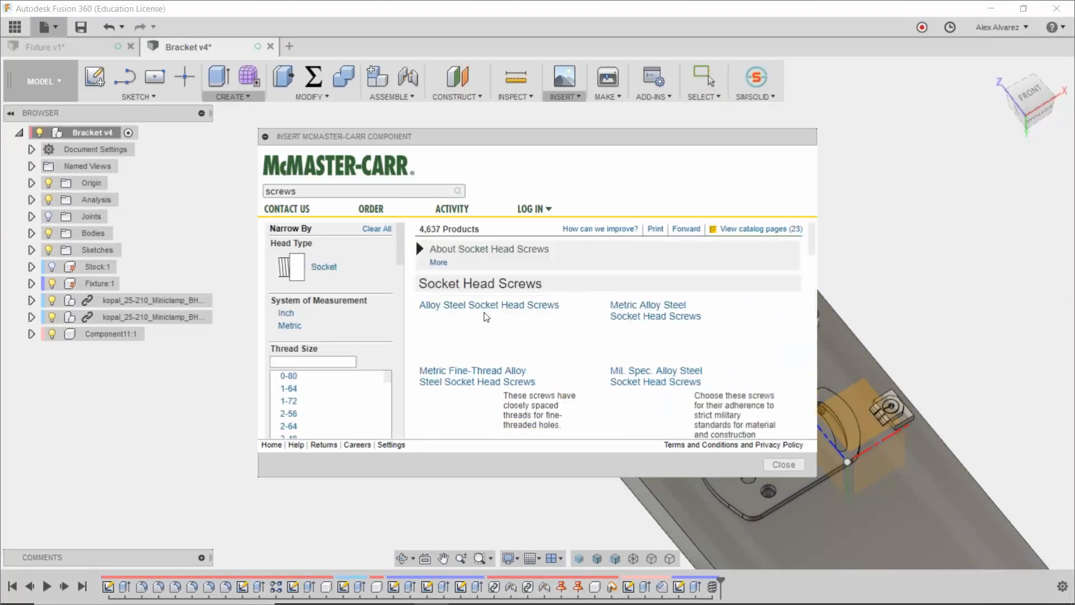
left_click(516, 315)
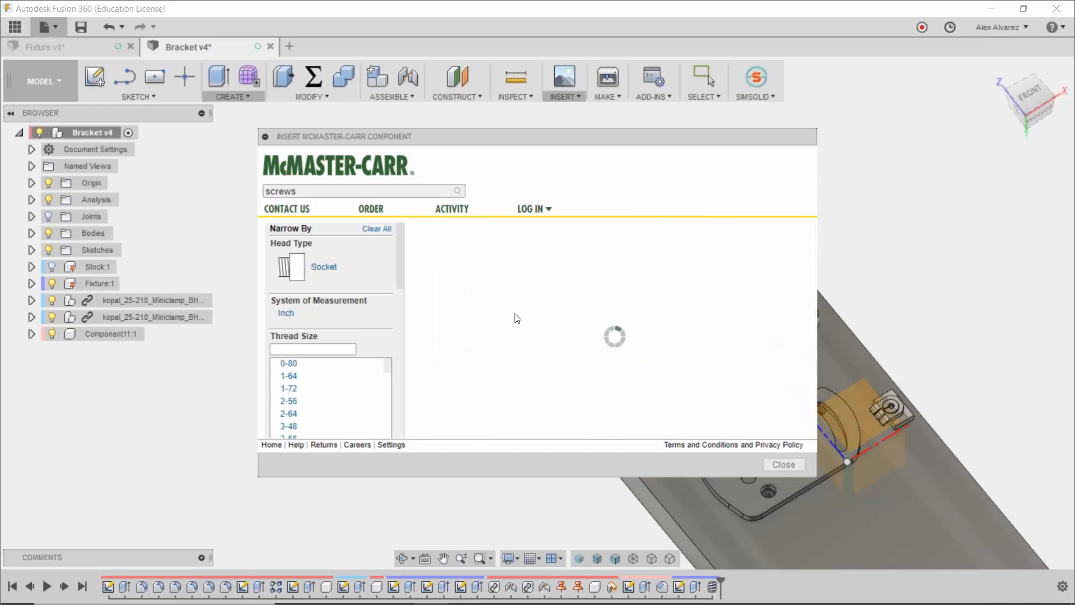
scroll(341, 403, "down", 5)
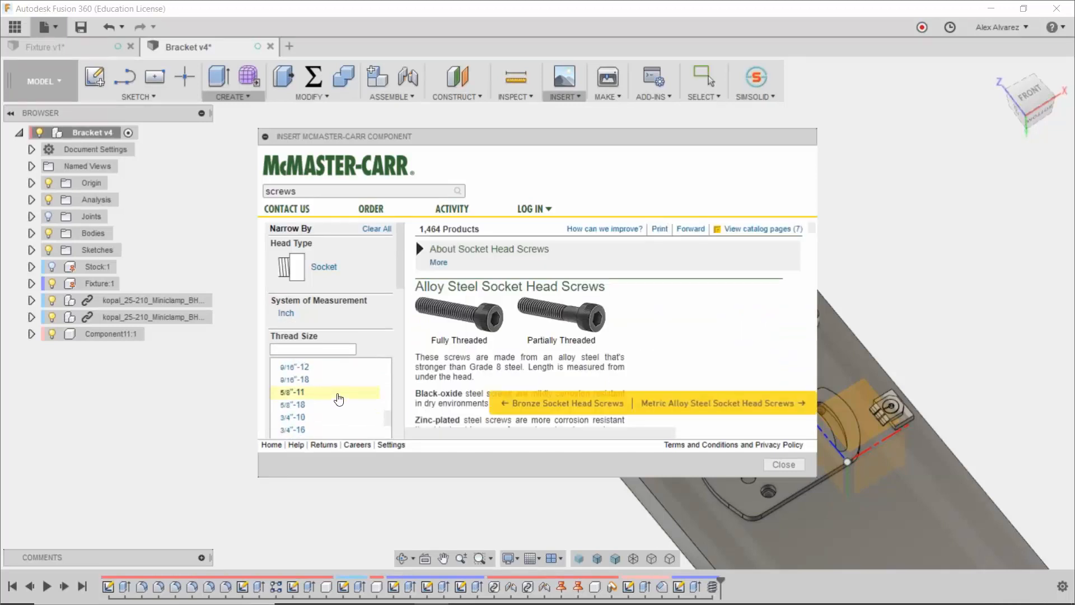
left_click(318, 390)
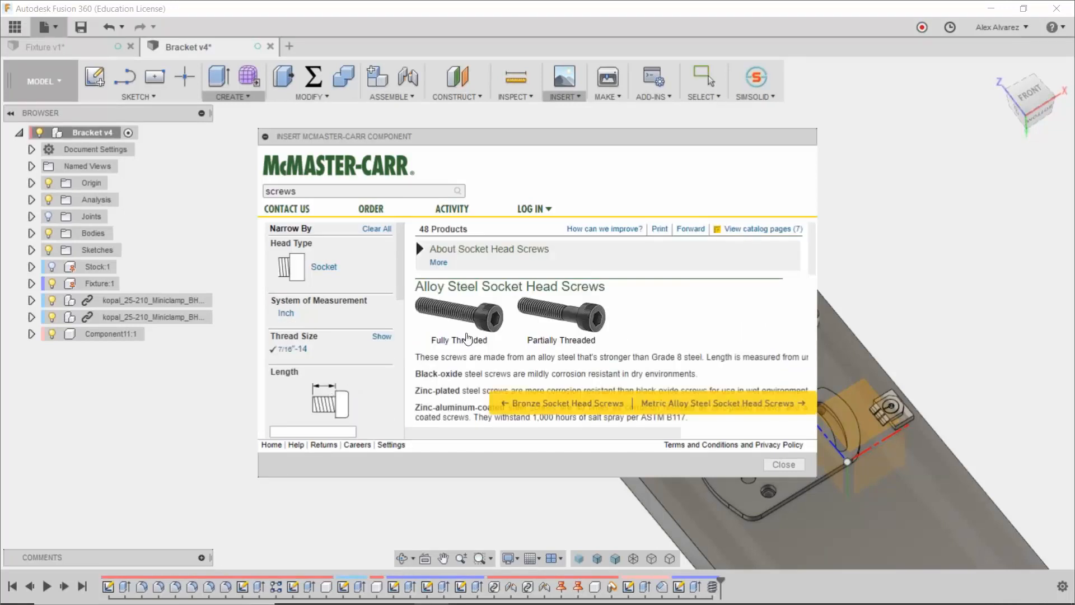
Step: Filter for fully threaded screws and open the product details of the 1" long black-oxide screw 91251A669
left_click(468, 341)
scroll(446, 328, "down", 3)
left_click(447, 311)
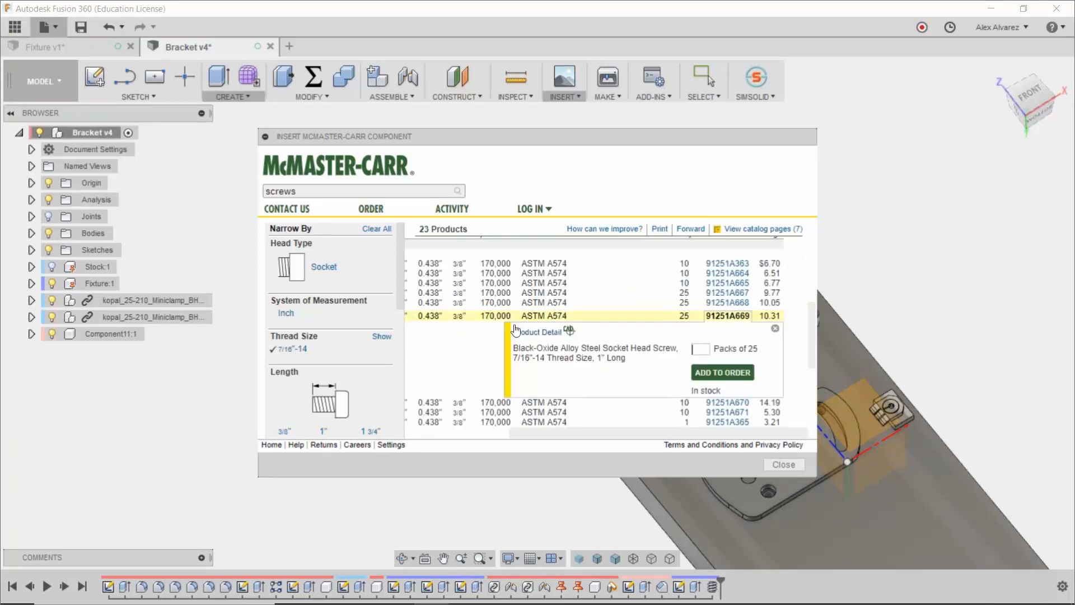
left_click(459, 330)
scroll(401, 365, "down", 10)
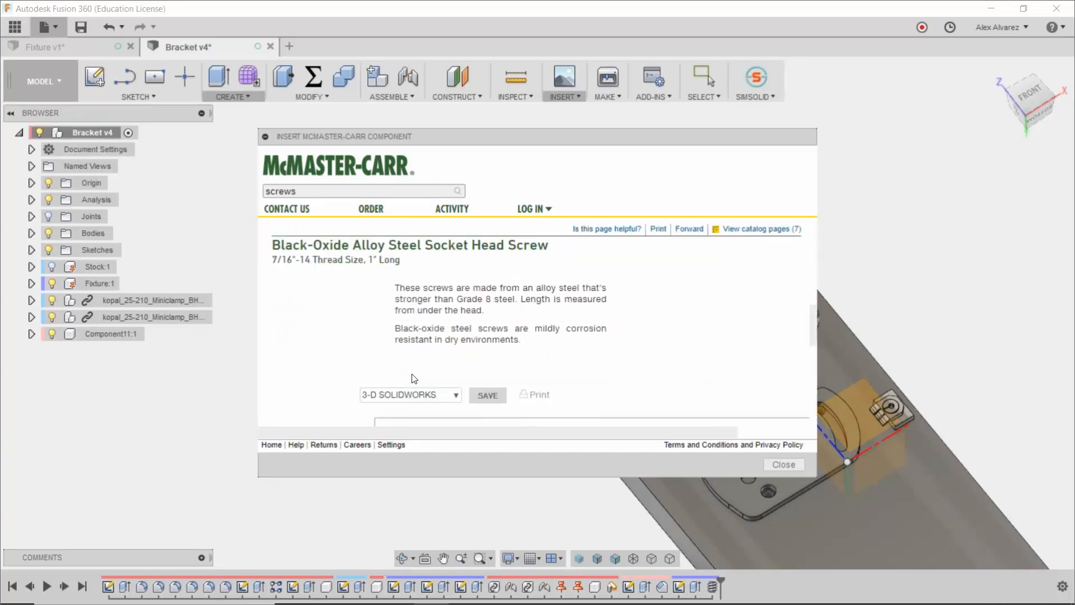
Step: Choose the 3-D STEP model format and insert the screw into the Bracket assembly
left_click(413, 398)
scroll(412, 401, "down", 3)
scroll(408, 329, "up", 1)
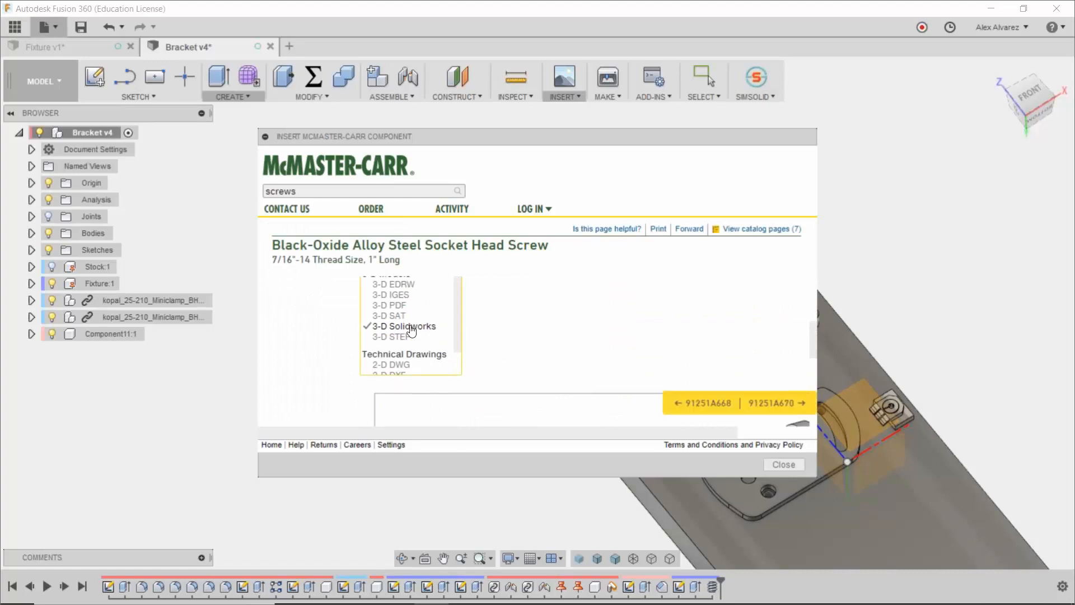
left_click(410, 338)
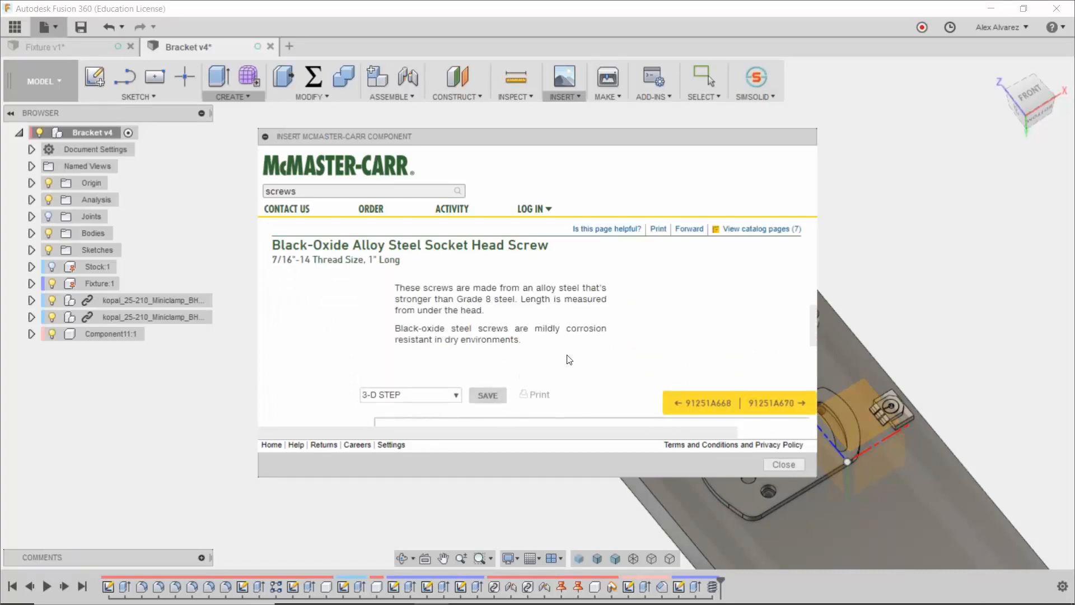
left_click(491, 395)
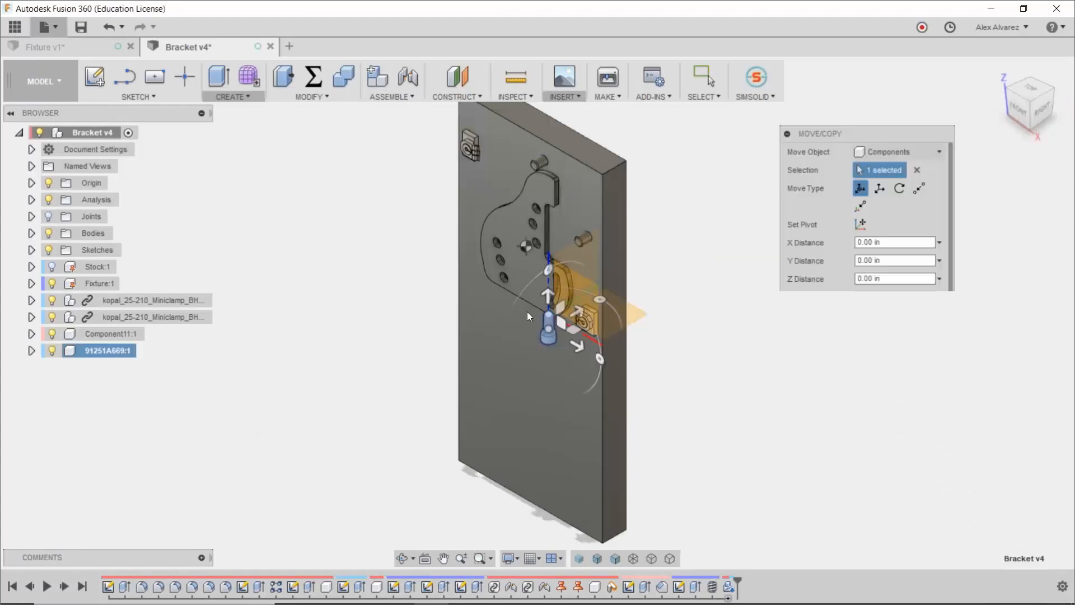
Step: Try to swing the inserted screw clear of the bracket by rotating it -57.4 degrees about X
middle_click_drag(566, 359, 778, 233, "shift")
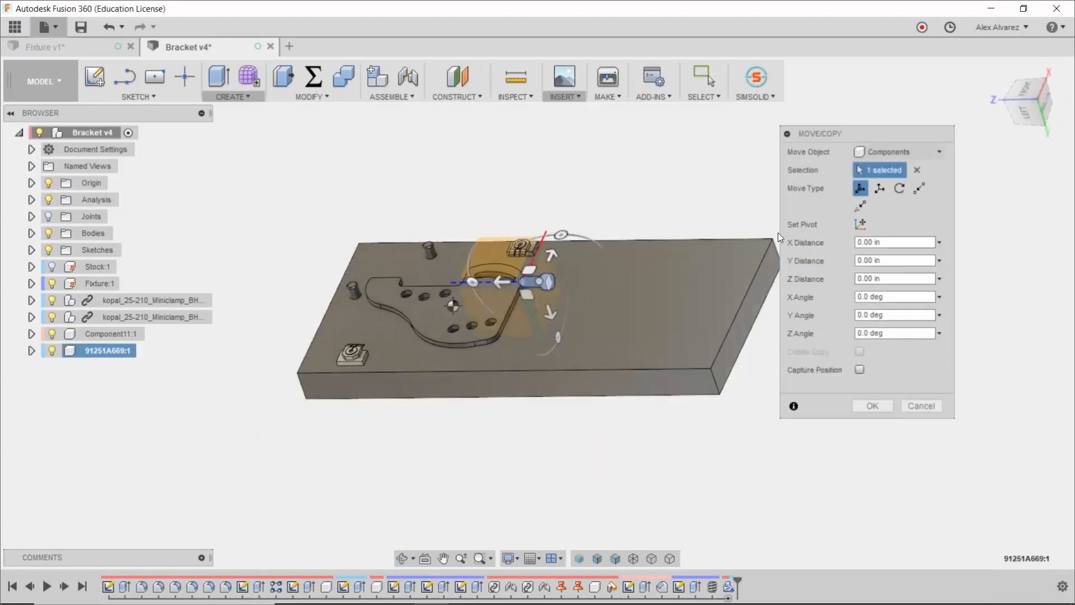
left_click_drag(547, 316, 487, 234)
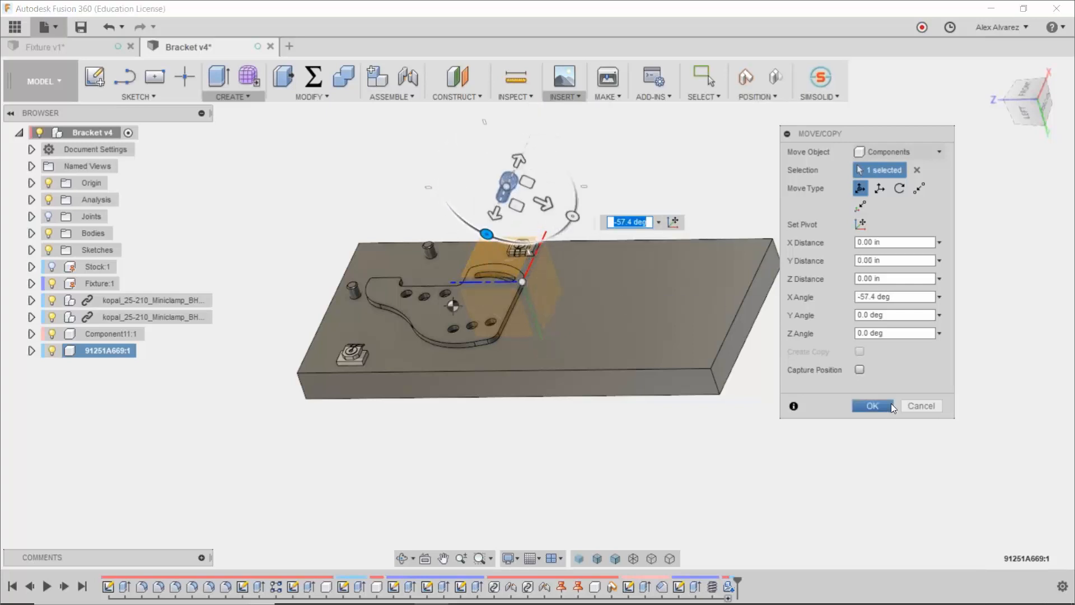
left_click(872, 406)
Step: Start a Joint from the screw's previous position and set its first origin on the underside of the screw head
mouse_move(593, 161)
middle_mouse_down("shift")
mouse_move(619, 140)
mouse_move(606, 146)
middle_mouse_up("shift")
key("j")
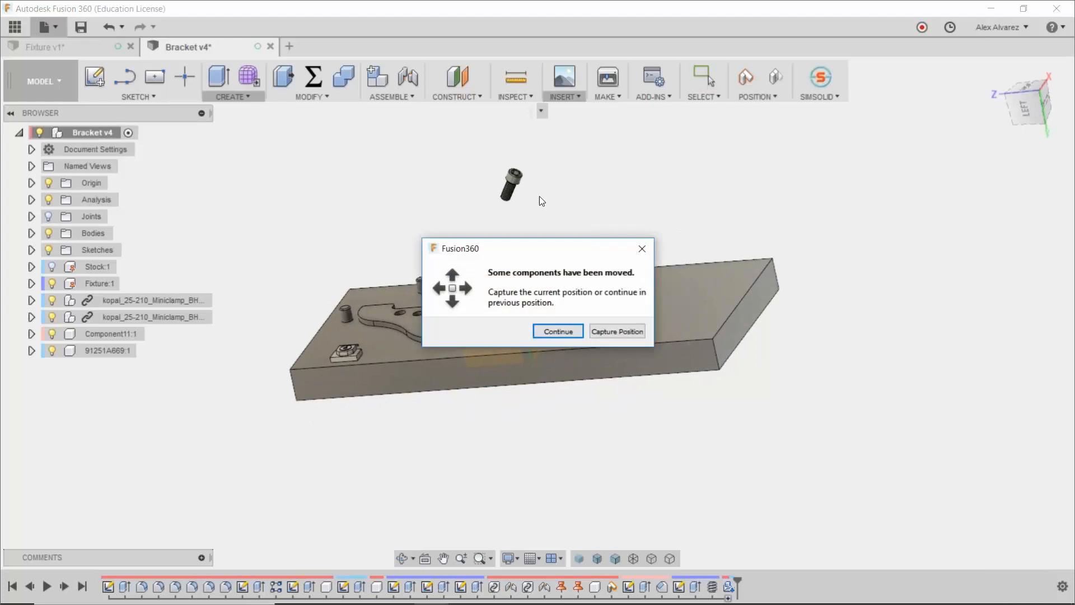
left_click(559, 329)
middle_click_drag(558, 329, 579, 218, "shift")
scroll(530, 274, "up", 5)
middle_click_drag(530, 244, 626, 227, "shift")
scroll(492, 340, "up", 4)
scroll(491, 341, "up", 4)
left_click(451, 369)
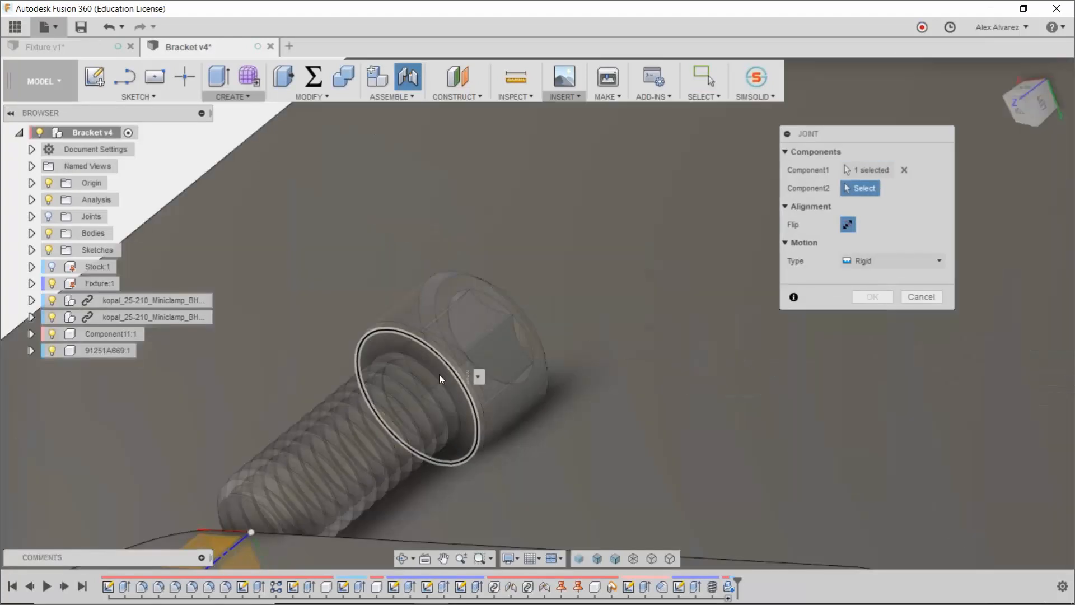
Step: Set the second origin on the rim of the bracket hole nearest the narrow end, flip the screw and complete the Rigid joint
scroll(374, 355, "down", 5)
scroll(374, 355, "down", 4)
middle_click_drag(268, 429, 431, 216)
scroll(420, 279, "up", 1)
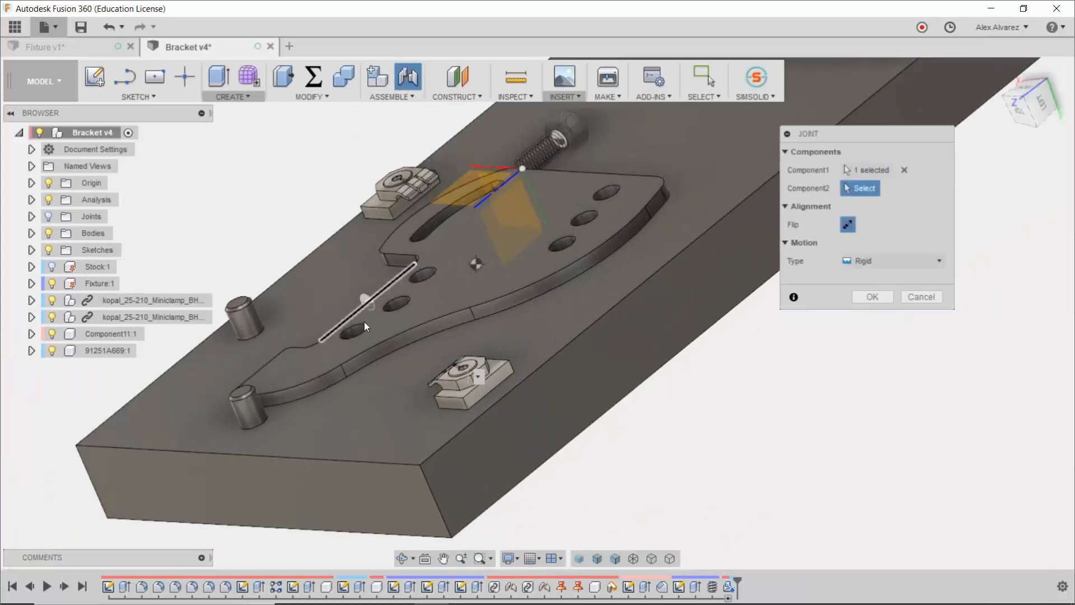
left_click(364, 329)
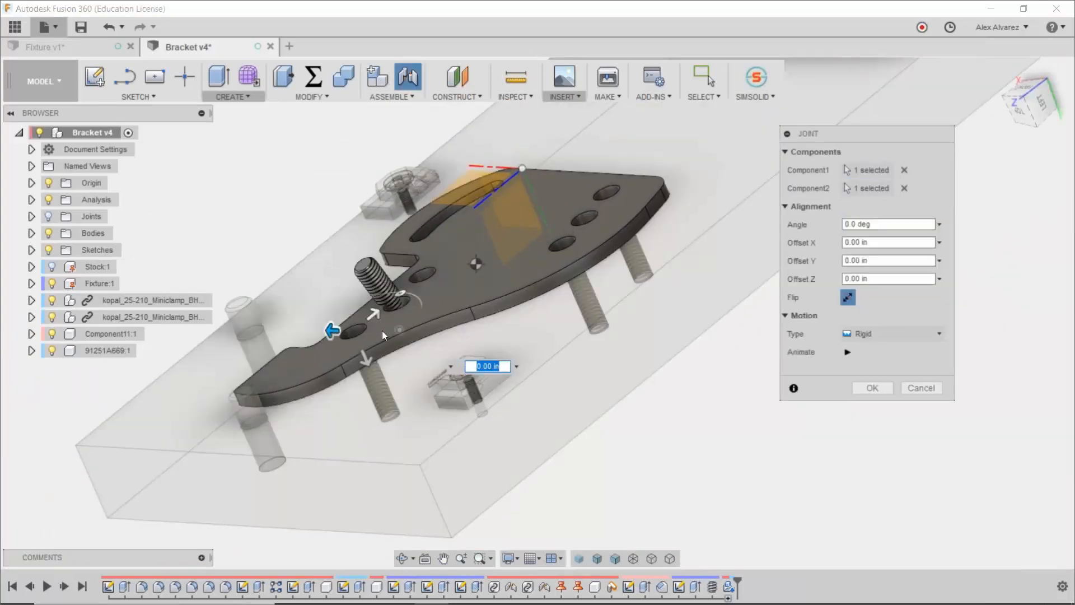
left_click(847, 297)
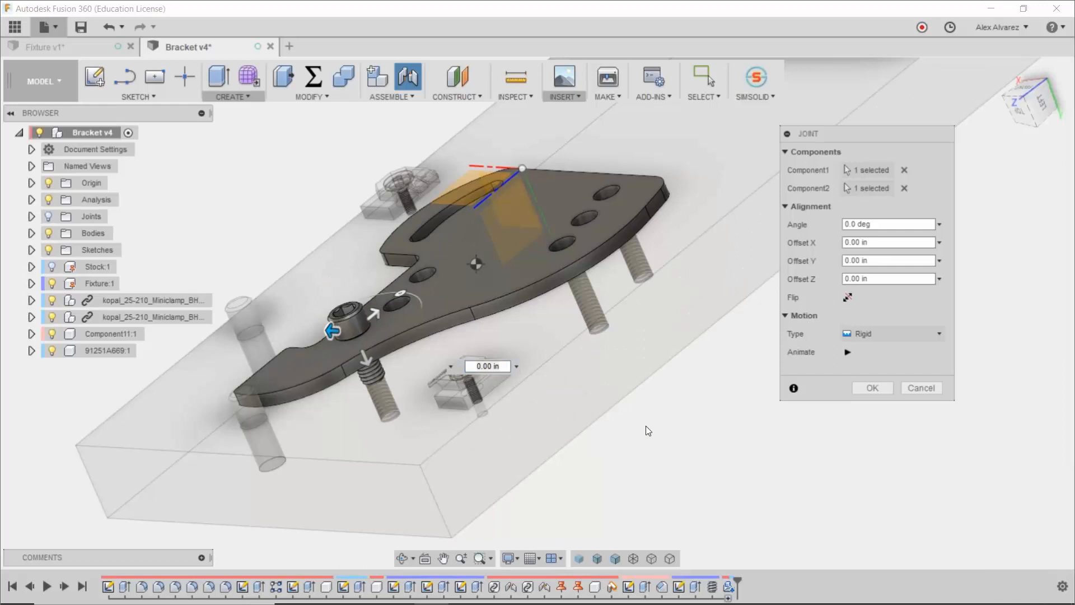
left_click(888, 387)
Step: Create a copy of screw 91251A669:1 moved about 3.277 in along the length of the fixture plate
middle_click_drag(831, 418, 734, 432, "shift")
scroll(732, 432, "down", 2)
middle_click_drag(512, 423, 361, 430)
right_click(106, 353)
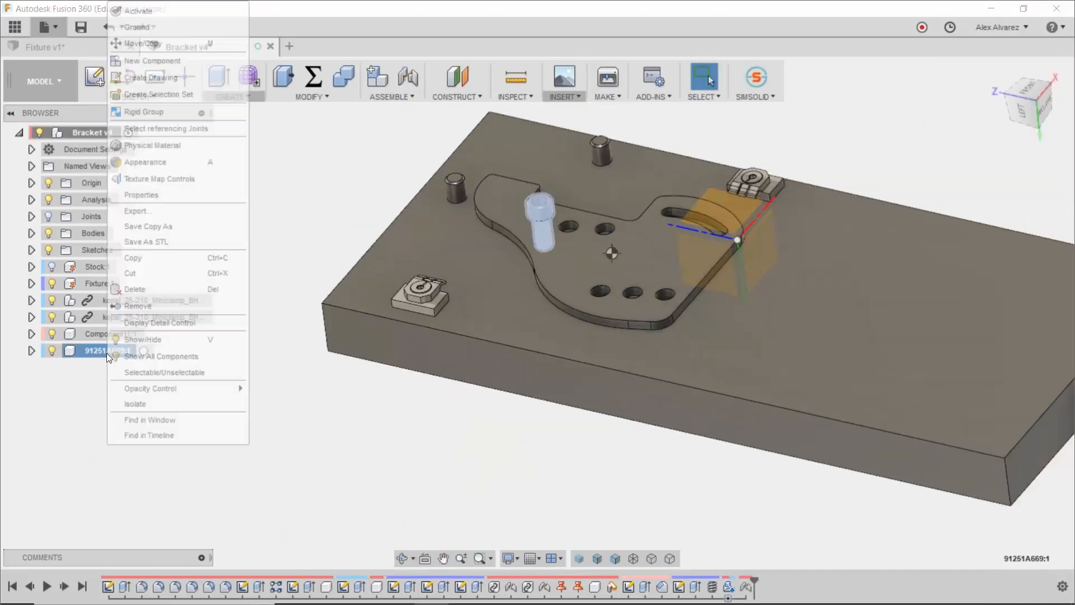
left_click(162, 45)
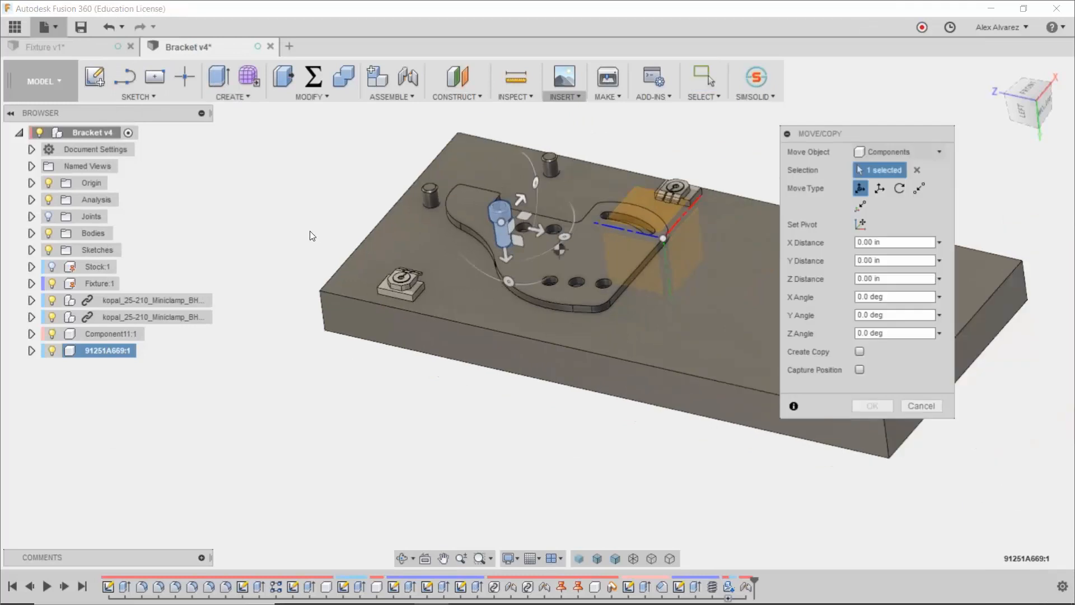
left_click(860, 351)
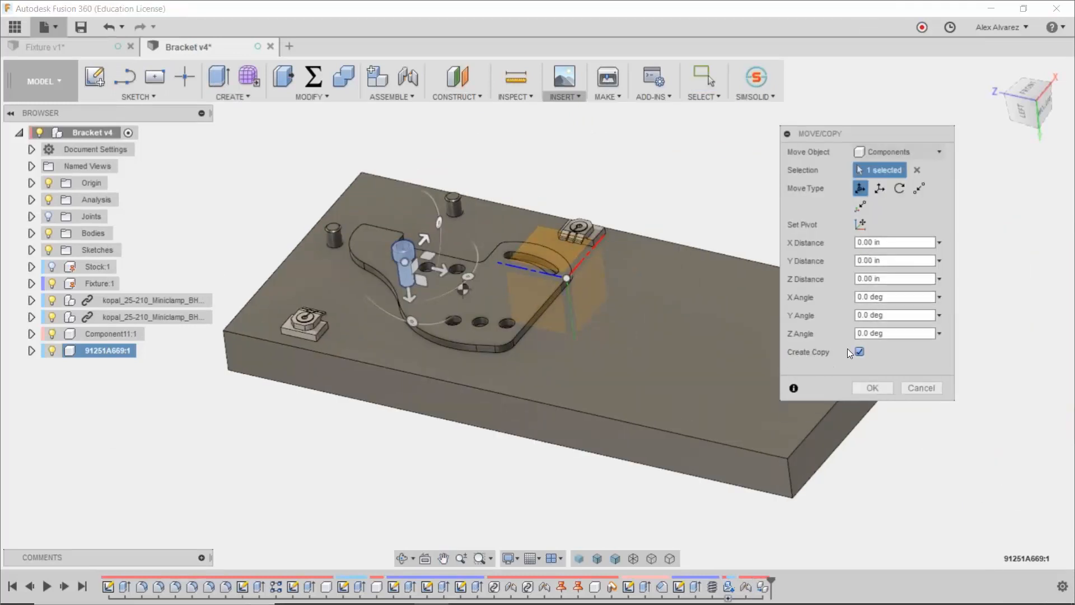
left_click_drag(446, 270, 538, 292)
left_click(870, 387)
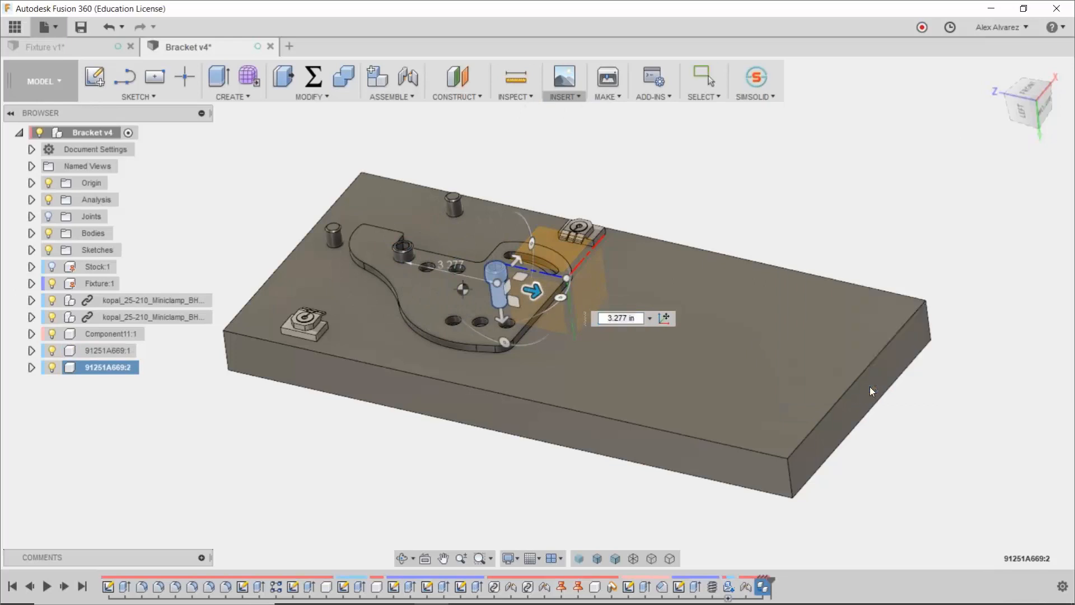
Step: Create a copy of screw 91251A669:2 moved about 3.423 in along X
right_click(104, 367)
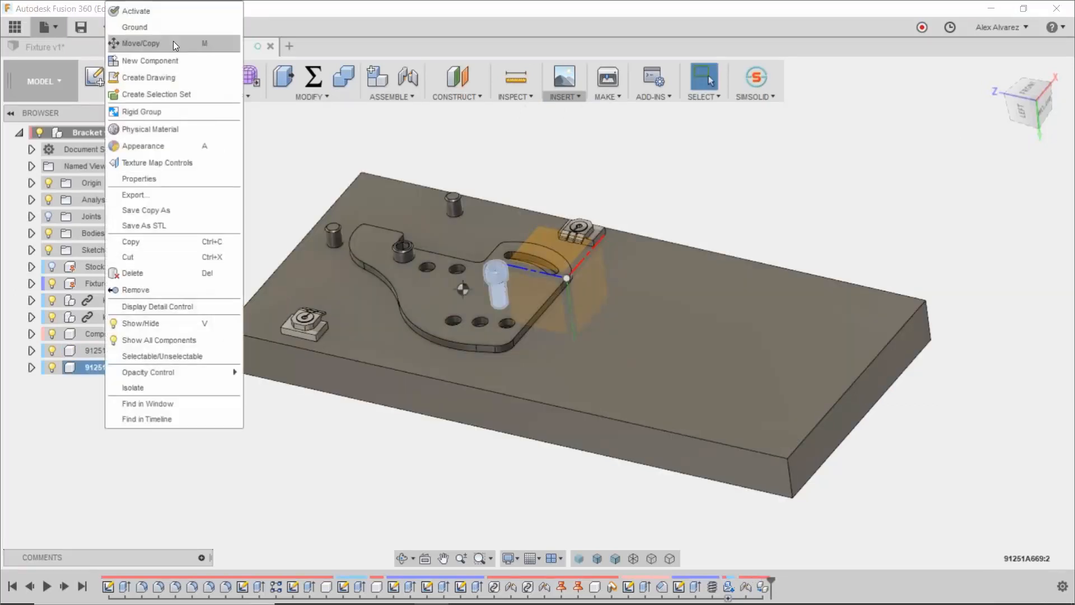
left_click(173, 42)
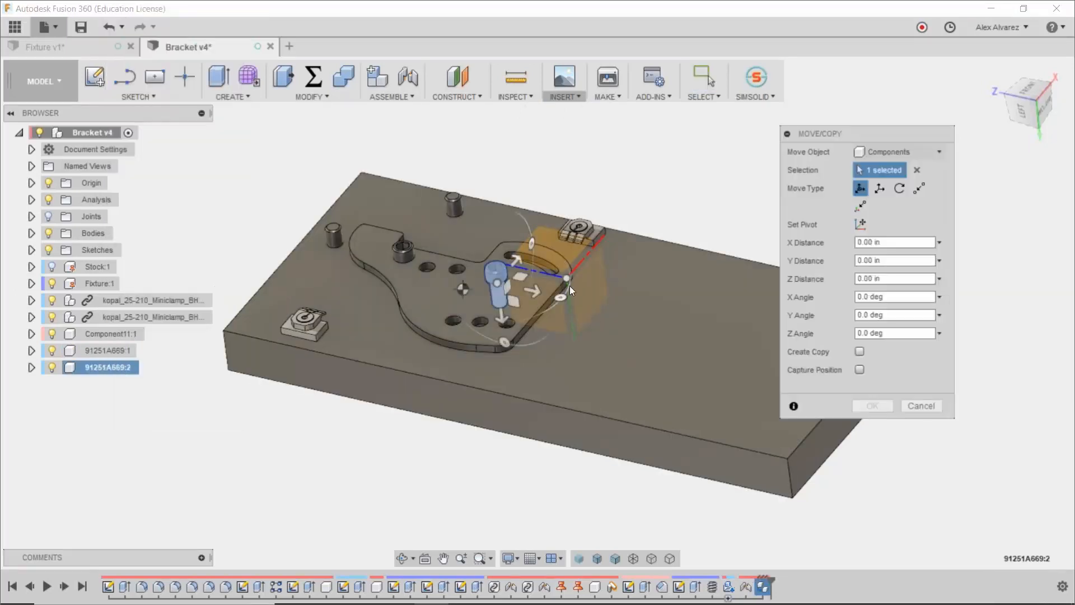
left_click(860, 354)
left_click_drag(515, 260, 596, 203)
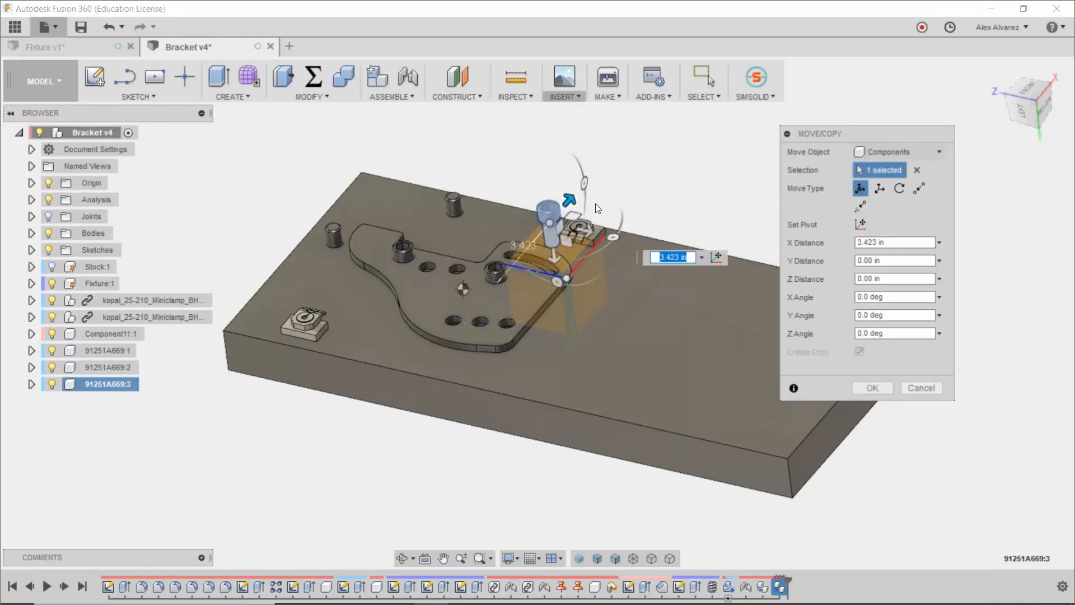
left_click(877, 387)
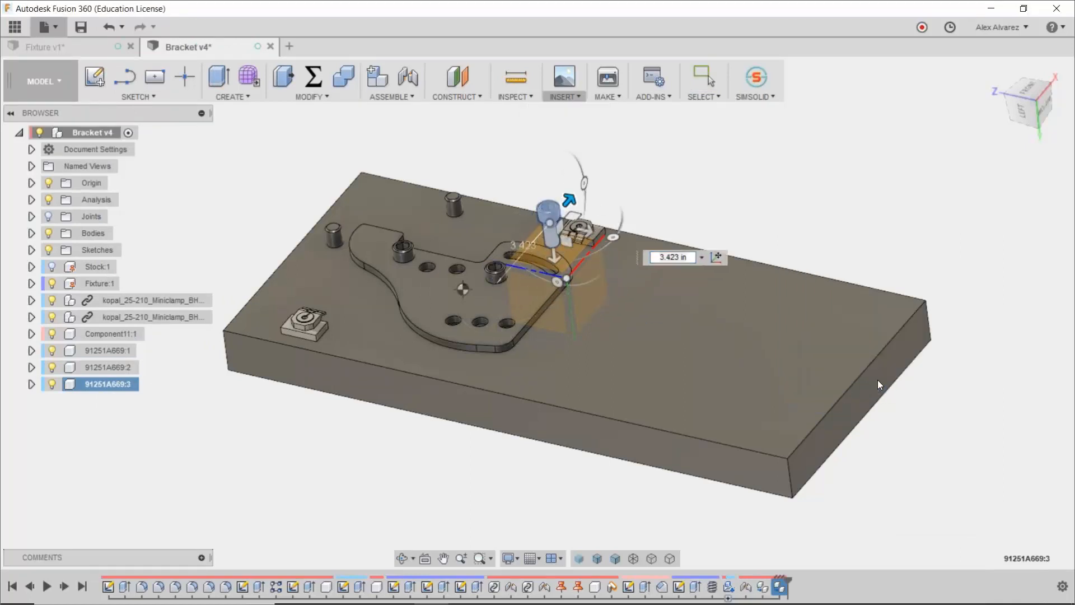
Step: Create a copy of screw 91251A669:3 moved about 2.555 in along Y, past the clamp
right_click(96, 385)
left_click(134, 43)
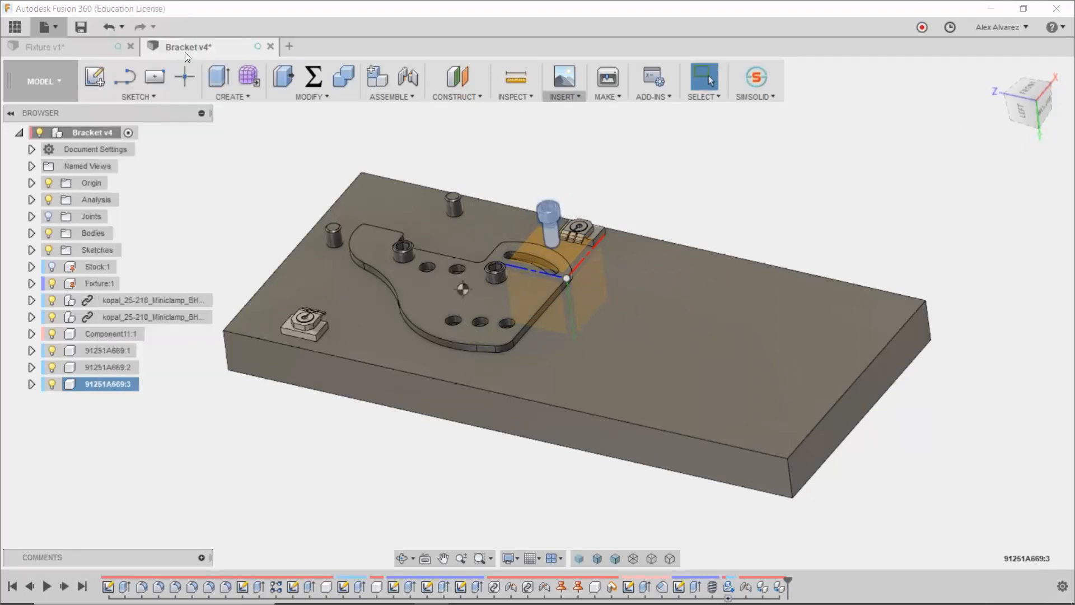
left_click(861, 352)
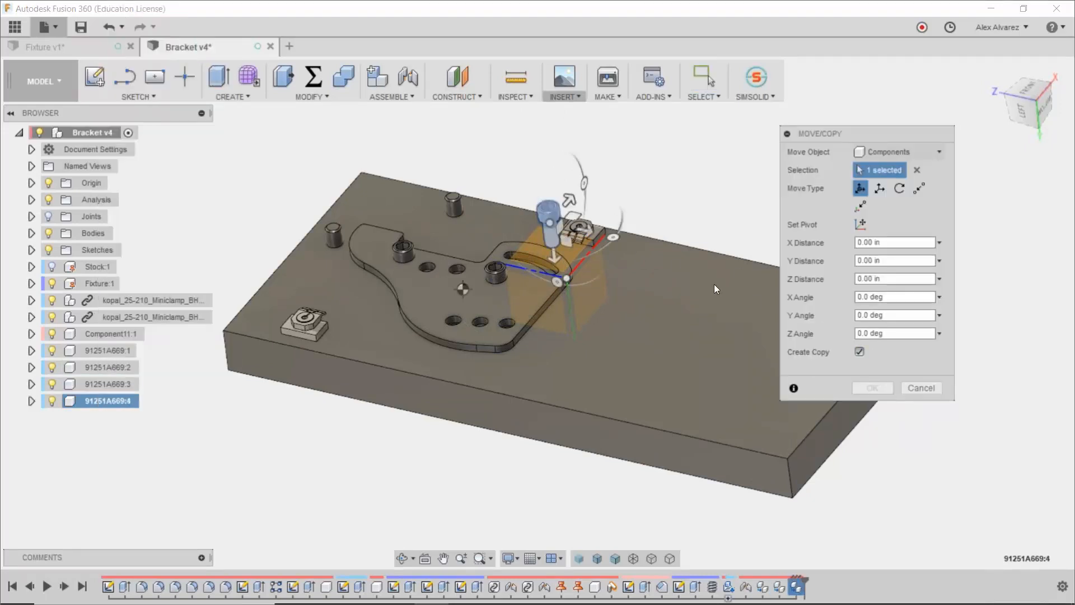
left_click_drag(577, 229, 649, 243)
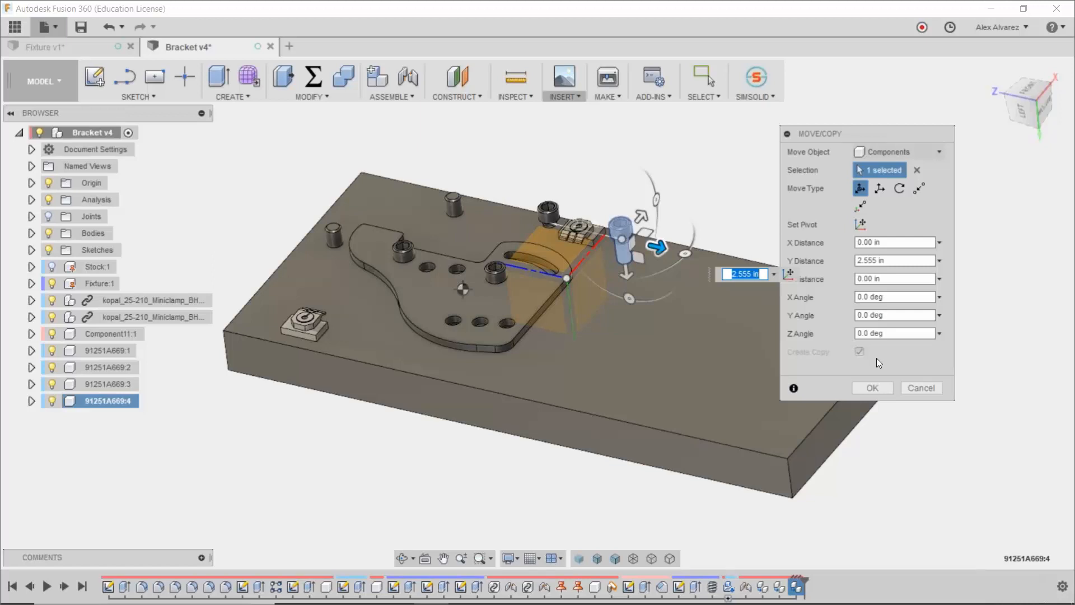
left_click(876, 385)
Step: Start a Joint with its first origin on the underside of the head of the screw copy beside the bracket's curved slot
scroll(525, 286, "up", 6)
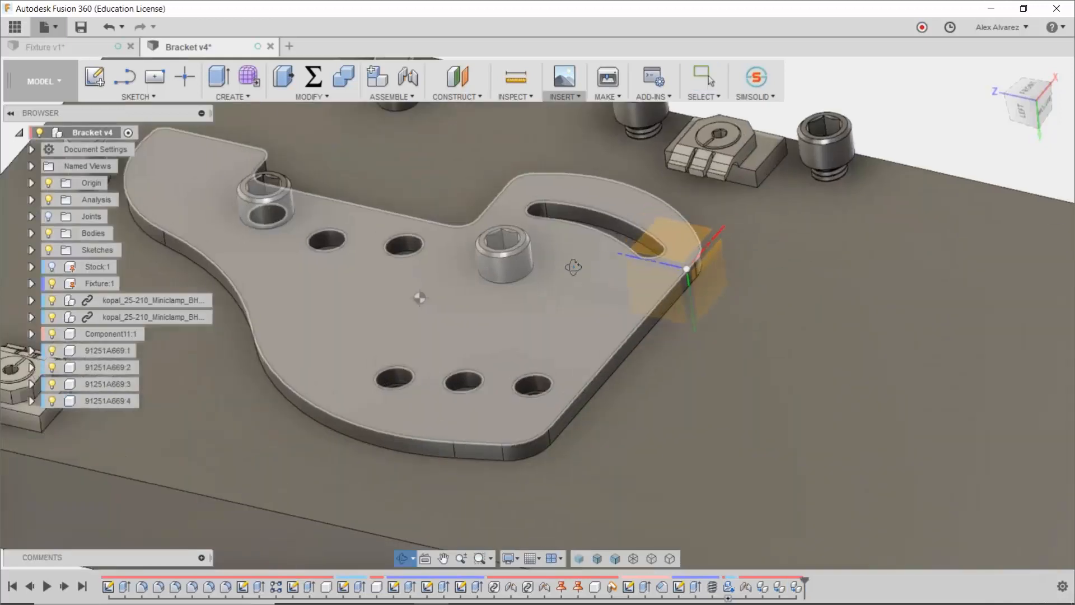
middle_click_drag(573, 269, 572, 258, "shift")
scroll(556, 261, "up", 3)
key("j")
scroll(499, 304, "up", 7)
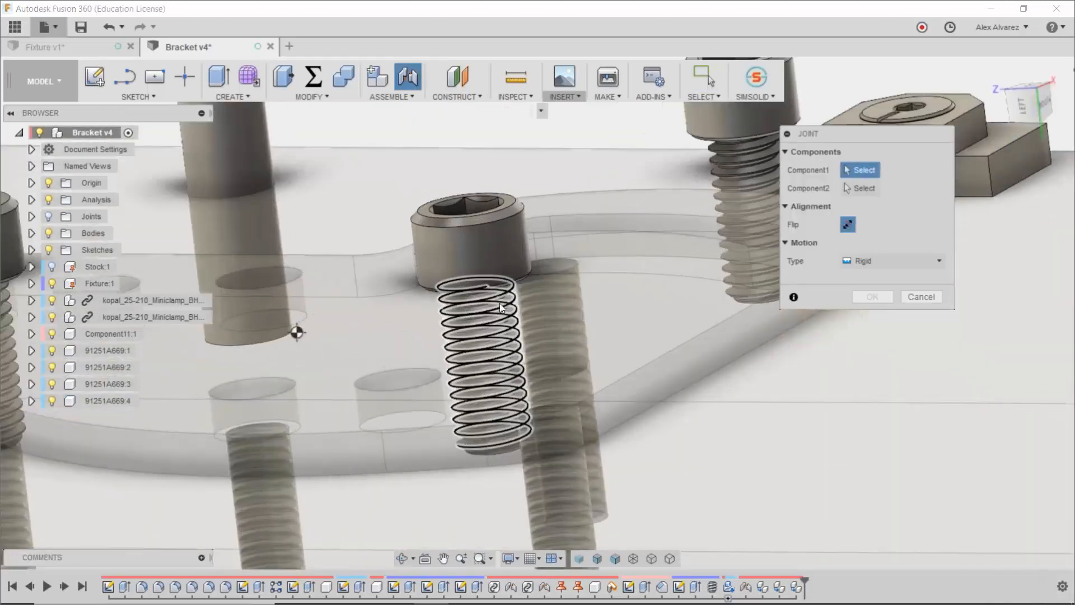
scroll(533, 261, "up", 1)
left_click(533, 261)
Step: Set the second origin on the rim of the hole farthest from the angled edge in the outer three-hole row and complete the Rigid joint
scroll(532, 266, "down", 6)
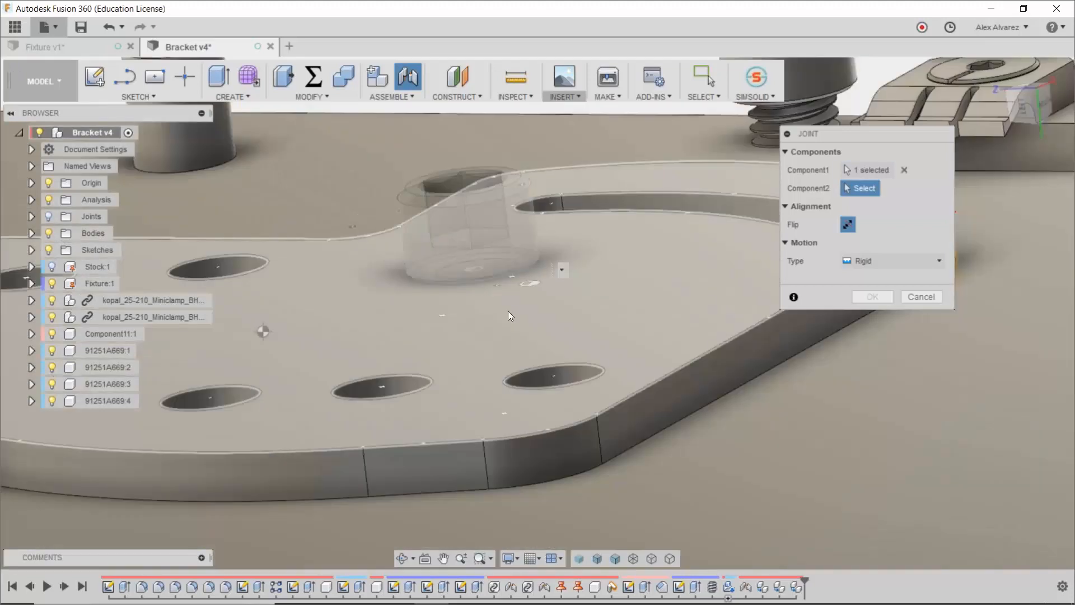
middle_click_drag(461, 315, 401, 368, "shift")
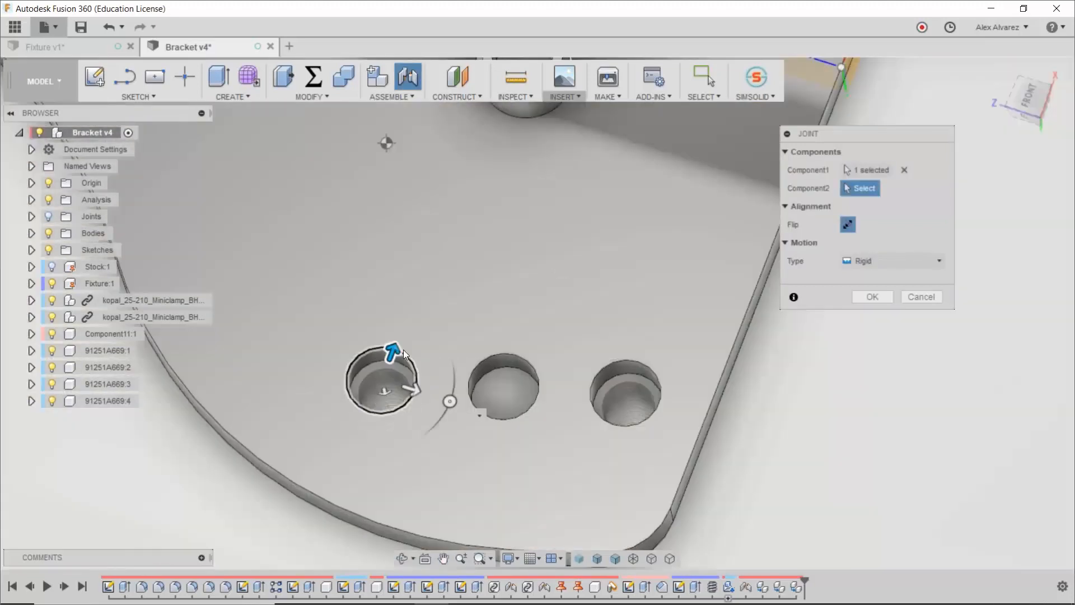
left_click(403, 350)
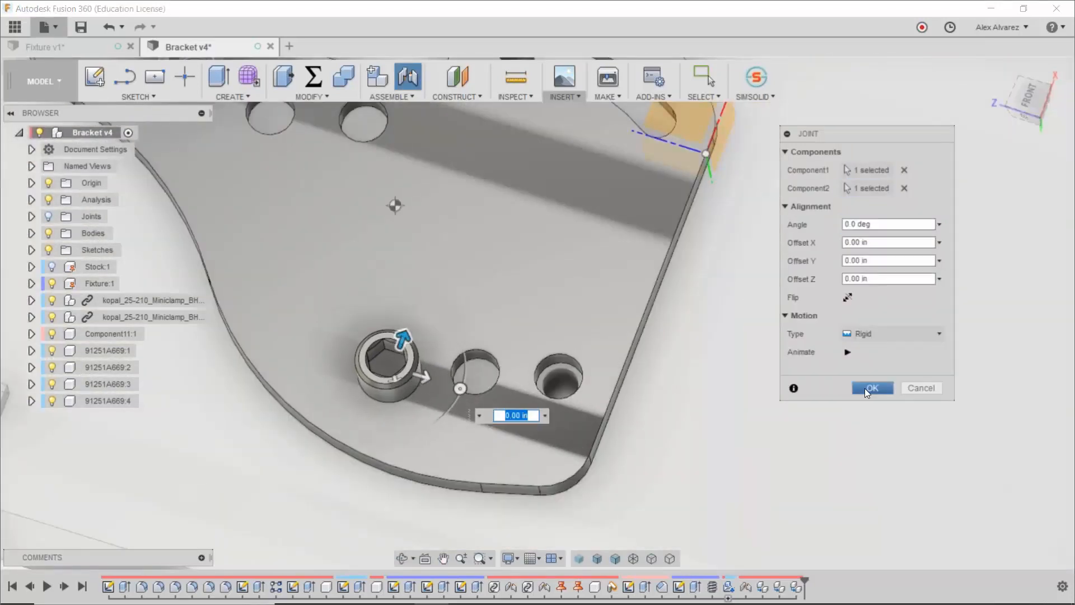
left_click(865, 386)
Step: Rigidly join the underside of the head of the screw beyond the clamp to the outer-row hole nearest the bracket's angled edge
scroll(684, 354, "down", 3)
mouse_move(684, 354)
middle_mouse_down("shift")
mouse_move(751, 314)
mouse_move(741, 304)
mouse_move(681, 374)
mouse_move(685, 338)
middle_mouse_up("shift")
key("j")
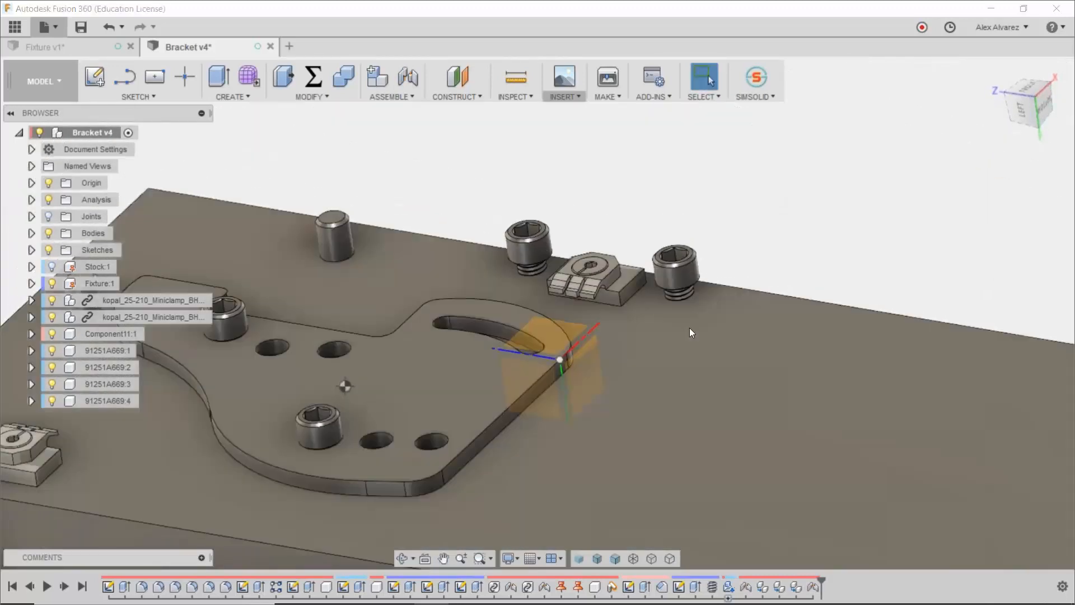
scroll(704, 288, "up", 10)
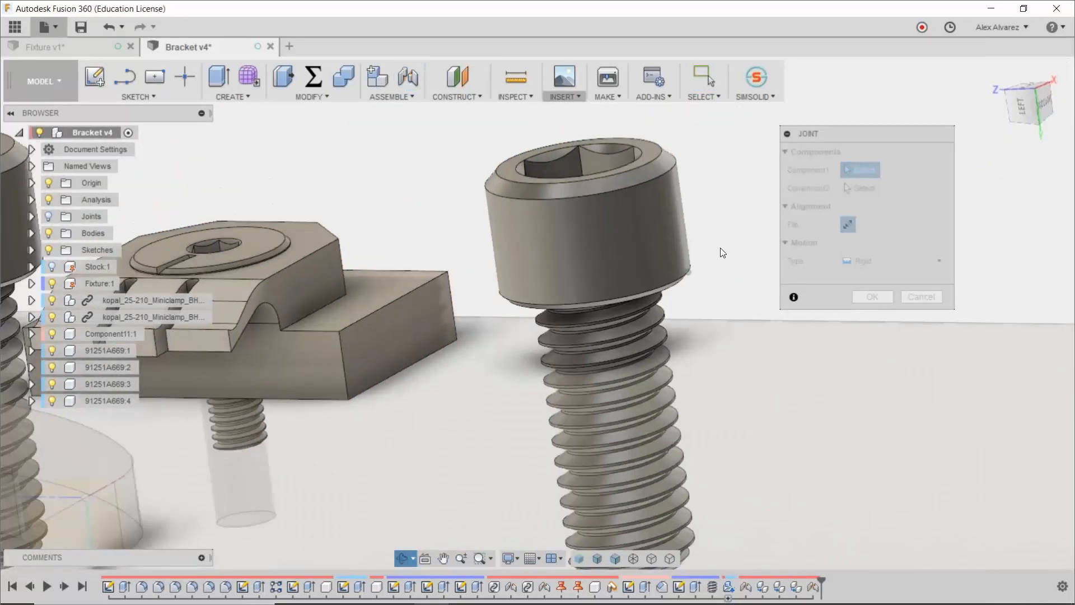
left_click(672, 288)
scroll(687, 306, "down", 8)
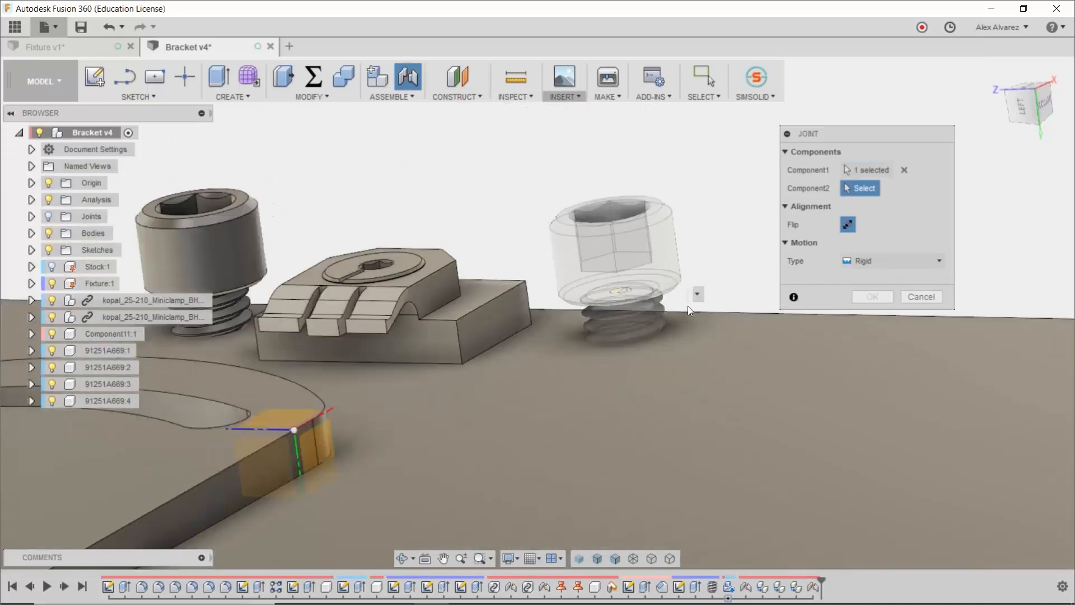
middle_click_drag(511, 452, 600, 405)
middle_click_drag(601, 404, 622, 469, "shift")
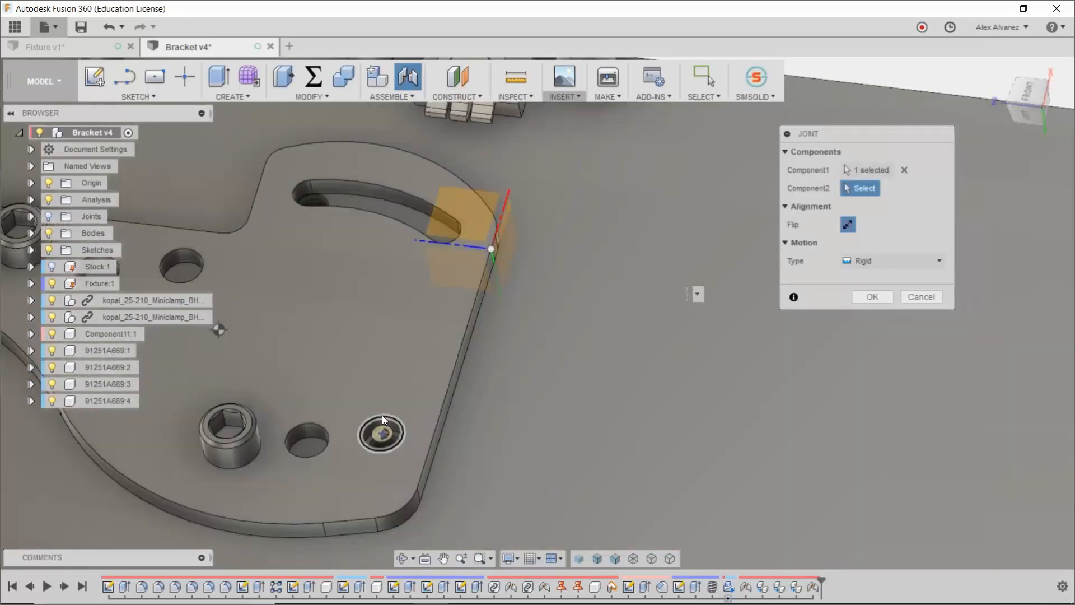
left_click(382, 415)
left_click(871, 387)
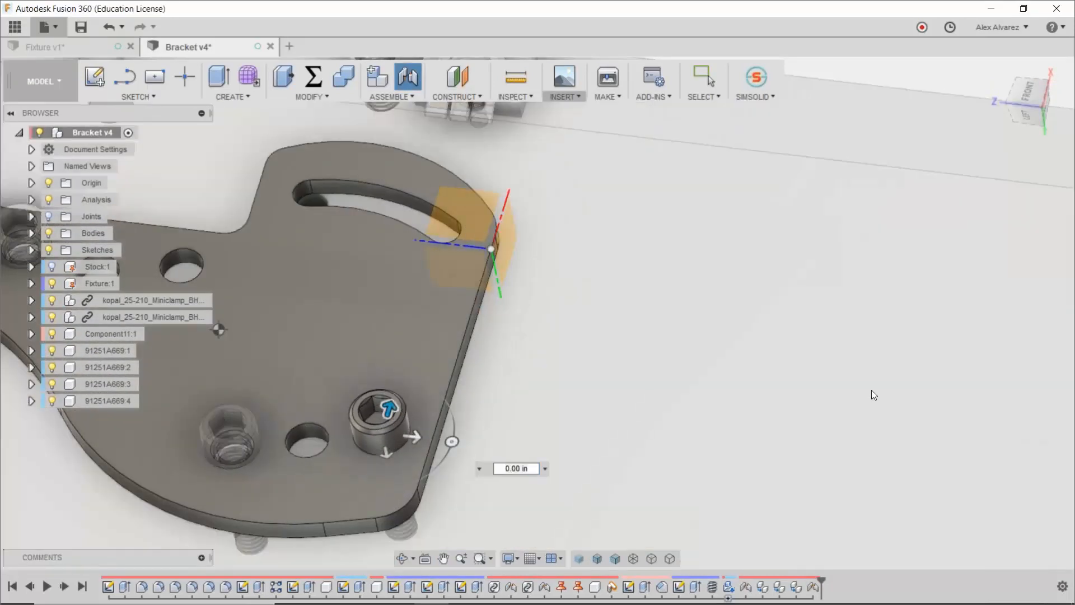
Step: Rigidly join the underside of the head of the remaining loose screw to the end of the curved slot farthest from the angled edge
scroll(740, 328, "down", 5)
middle_click_drag(679, 165, 782, 254)
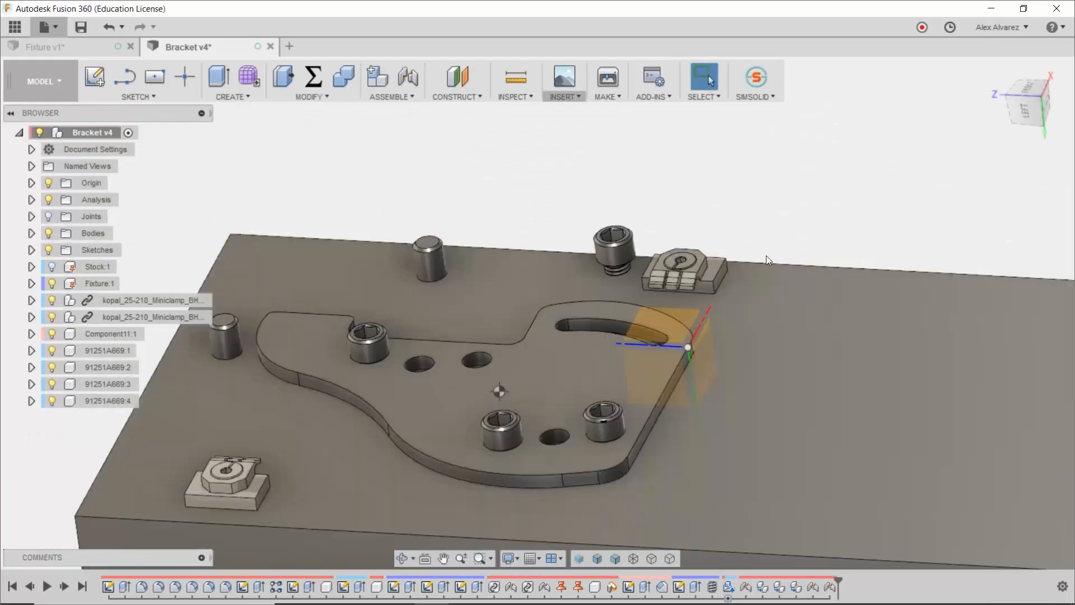
key("j")
scroll(628, 270, "up", 5)
left_click_drag(530, 271, 530, 267)
middle_click_drag(530, 266, 553, 323, "shift")
scroll(545, 238, "up", 1)
left_click(563, 244)
left_click(503, 384)
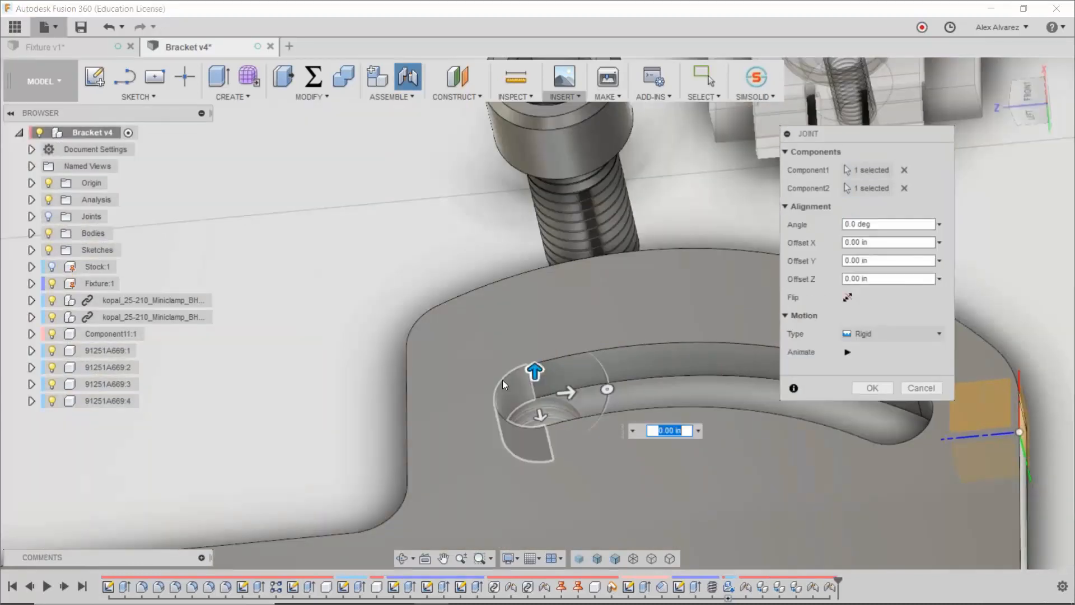
left_click(869, 388)
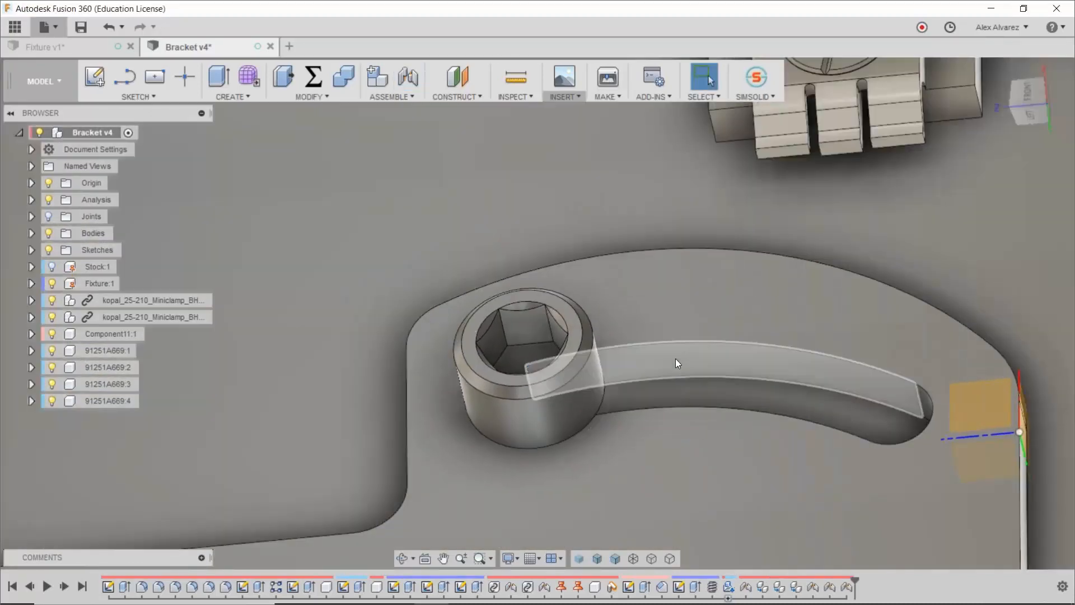
Step: Examine the fixture plate with the bracket, screws, pins and clamps in place from several angles
scroll(670, 338, "down", 5)
middle_click_drag(683, 405, 721, 248)
middle_click_drag(854, 296, 803, 270, "shift")
scroll(809, 278, "down", 5)
middle_click_drag(823, 327, 717, 348)
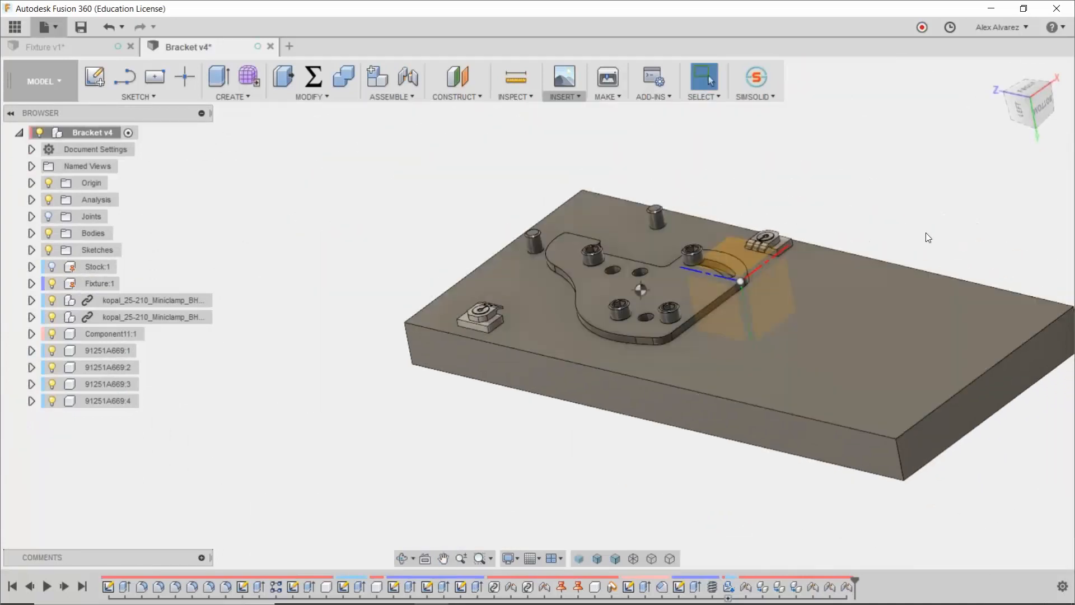
middle_click_drag(926, 234, 823, 250)
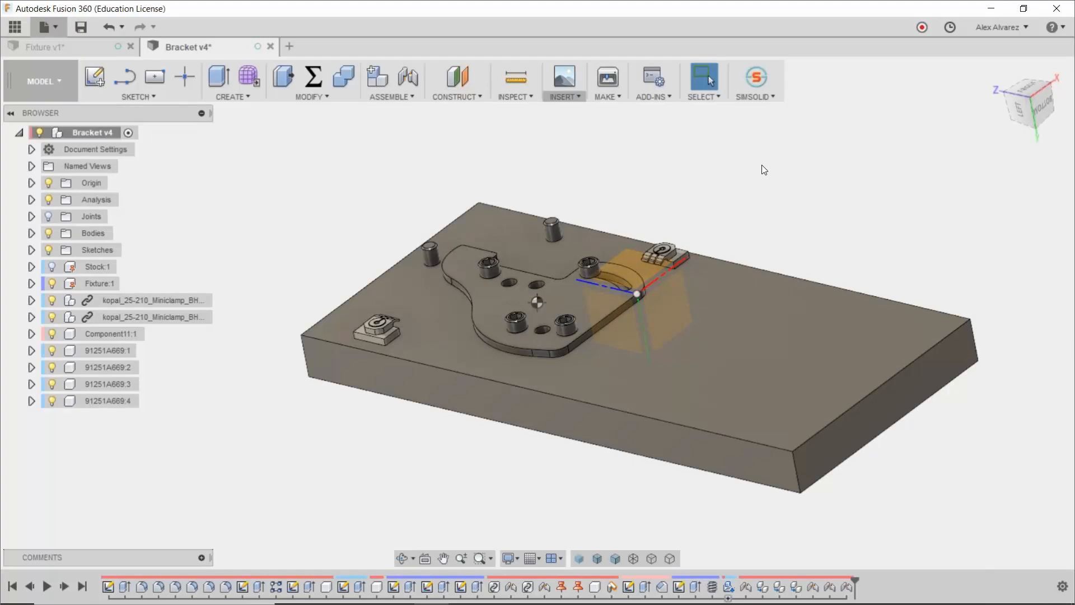
mouse_move(783, 254)
middle_mouse_down("shift")
mouse_move(780, 217)
mouse_move(788, 234)
middle_mouse_up("shift")
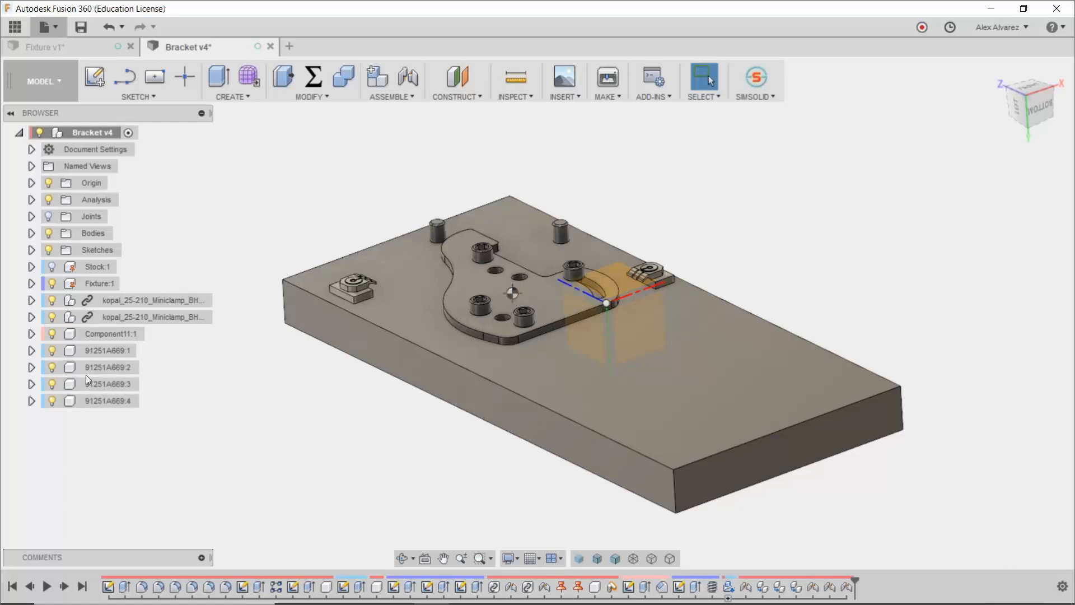
middle_click_drag(312, 175, 347, 233, "shift")
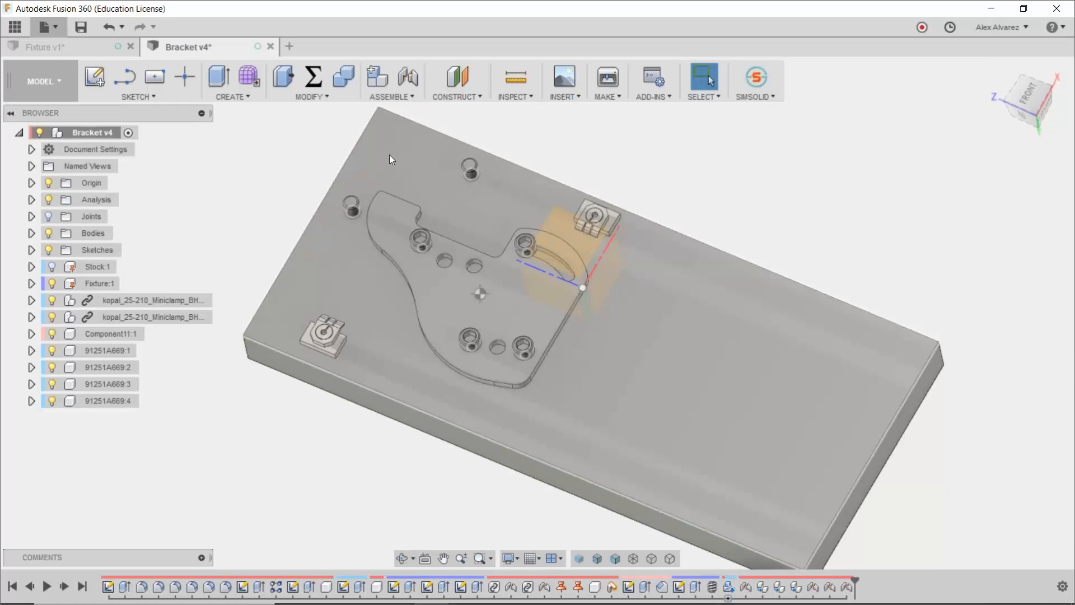
middle_click_drag(620, 150, 712, 178, "shift")
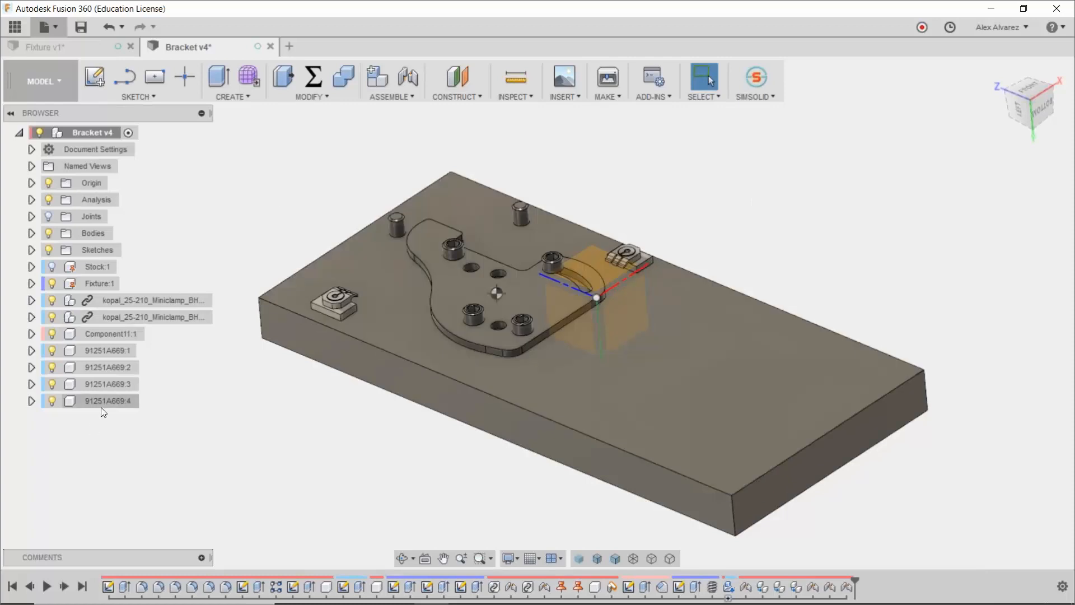
Step: Switch to the CAM workspace and expand the Bracket v4:1 component to list its contents
left_click(62, 82)
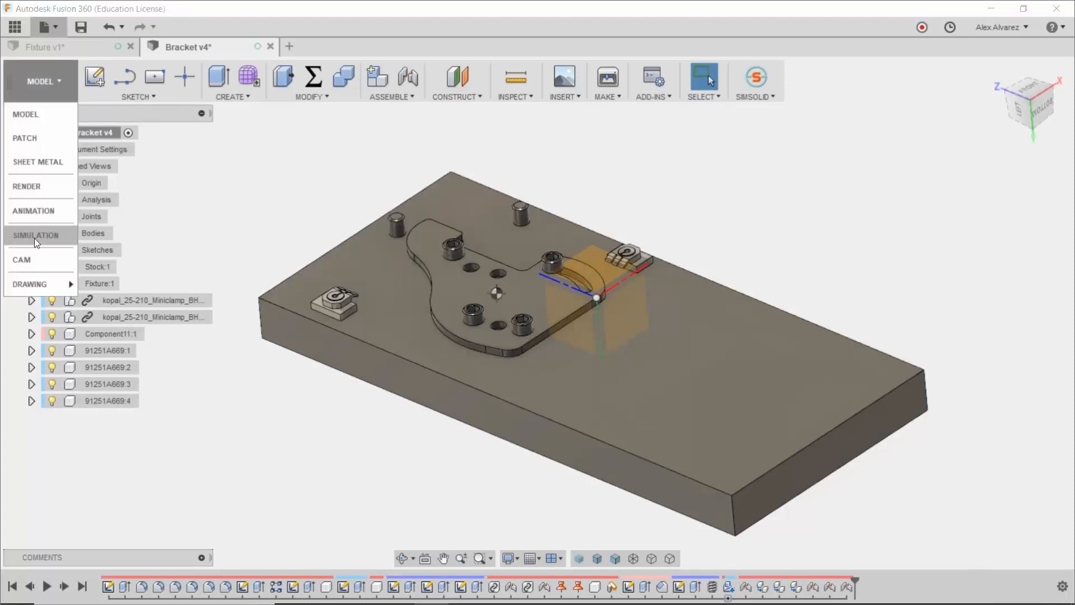
left_click(29, 255)
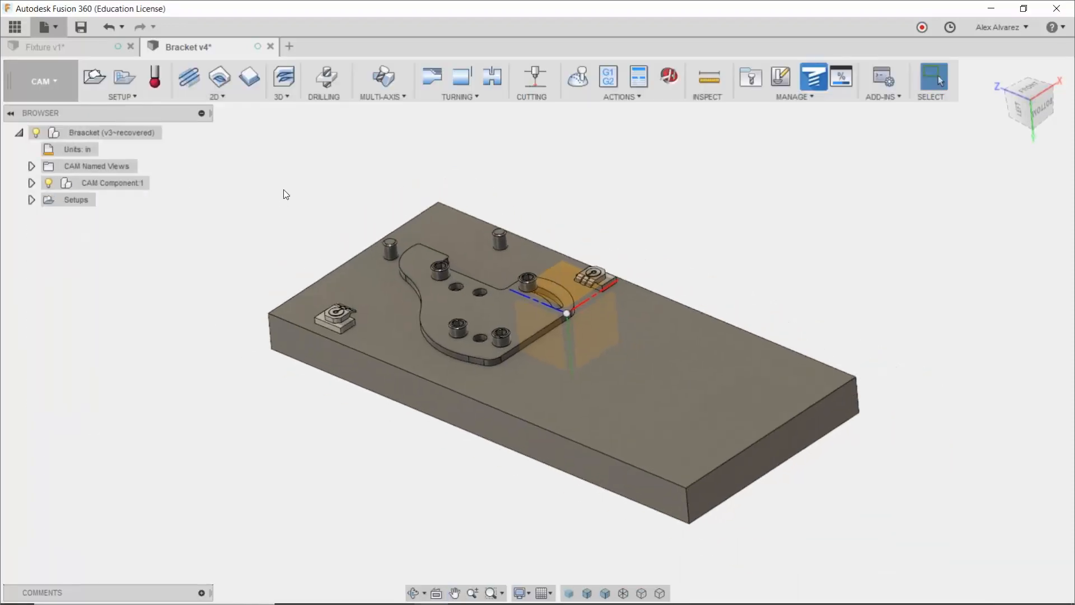
left_click(31, 183)
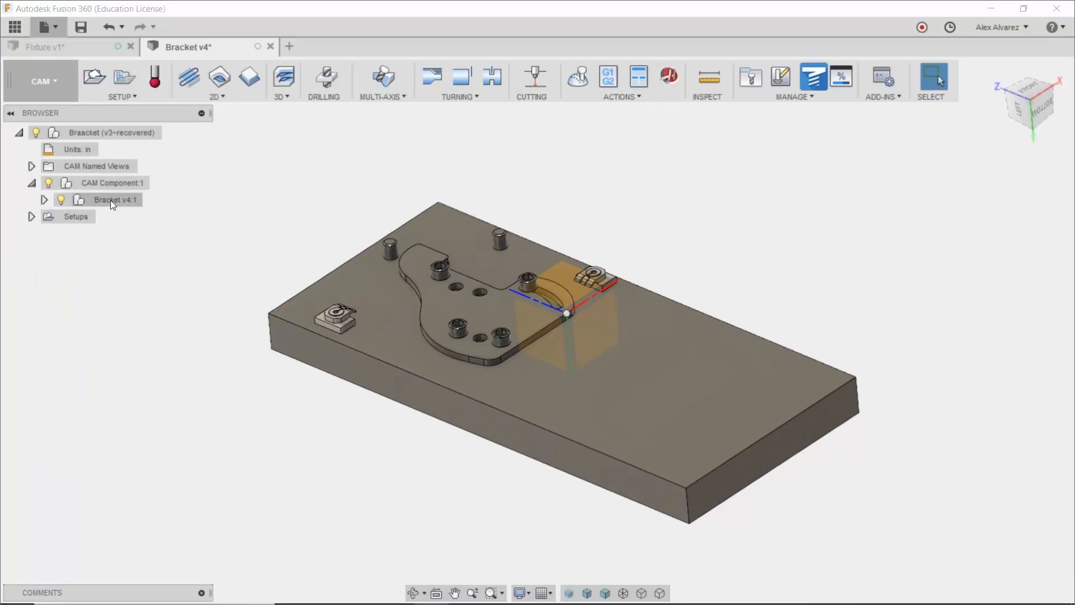
left_click(44, 200)
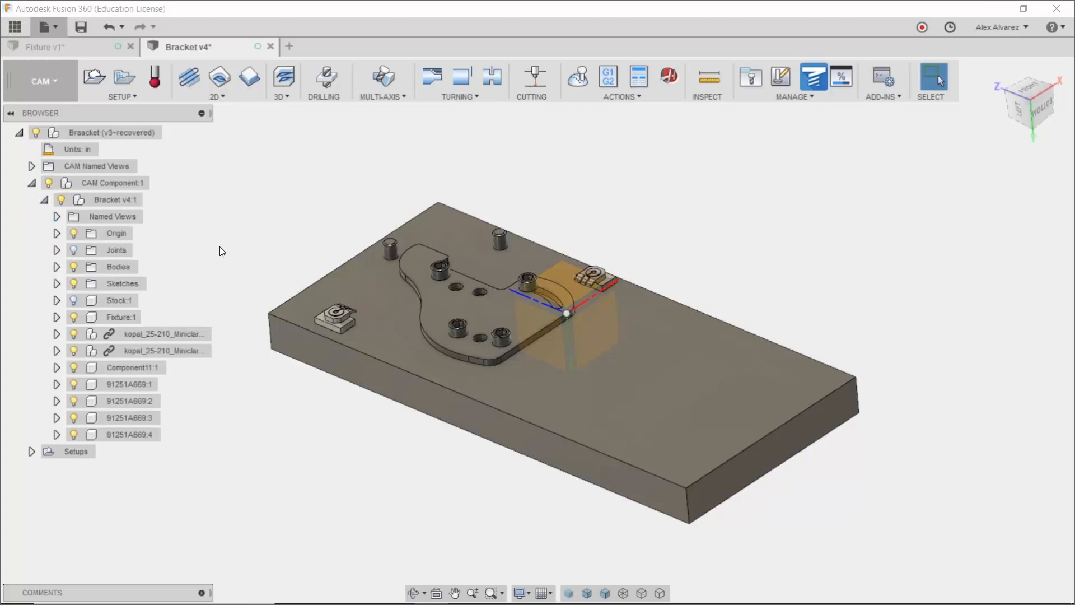
Step: Hide the four socket head screws 91251A669:1 to 91251A669:4
middle_click_drag(233, 228, 305, 273)
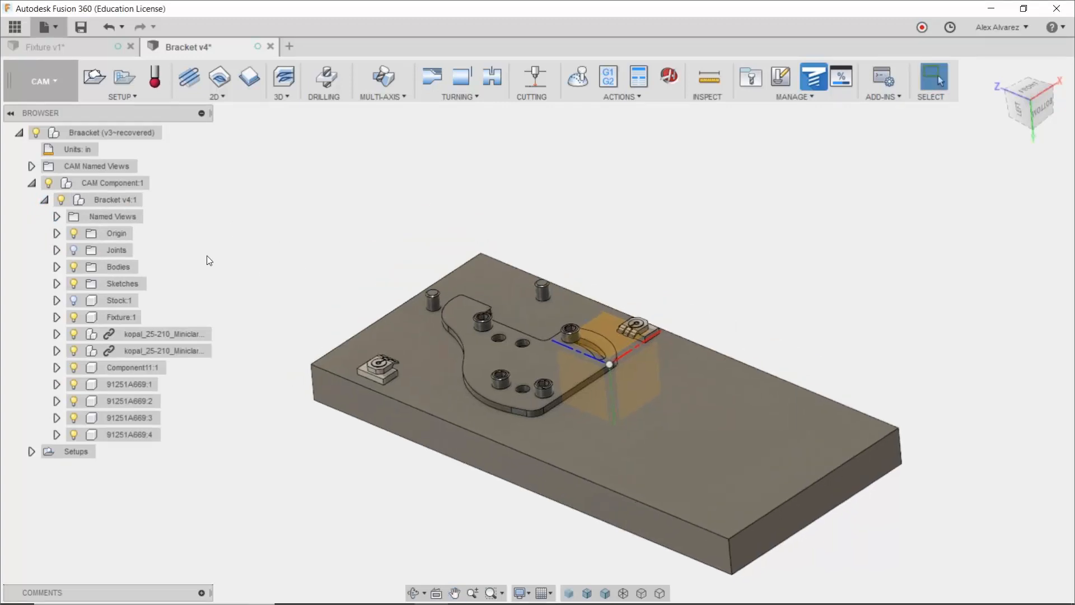
left_click(73, 301)
left_click(73, 301)
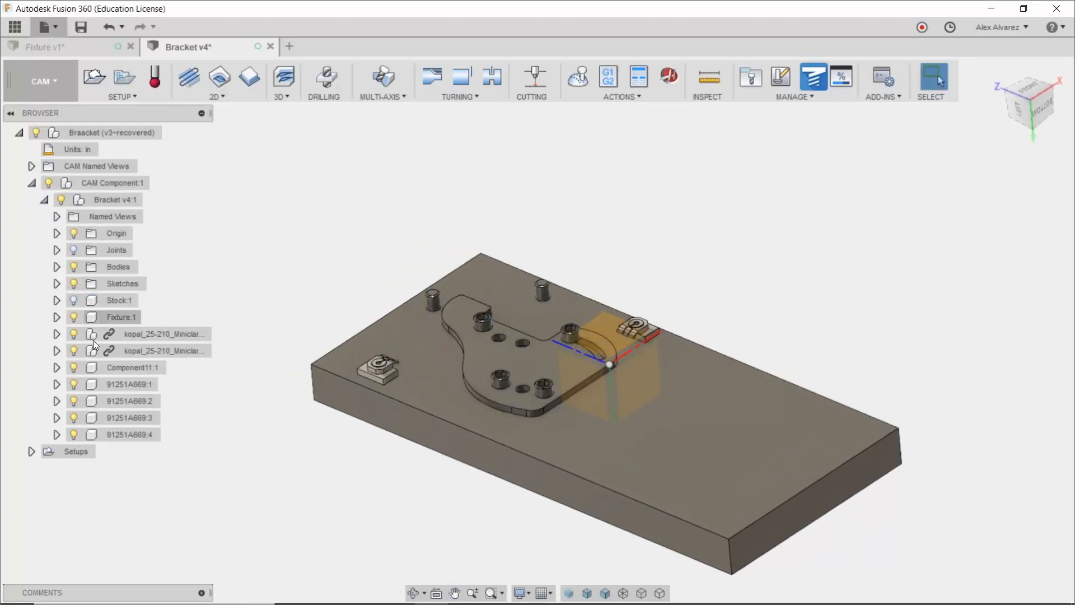
left_click(73, 435)
left_click(72, 417)
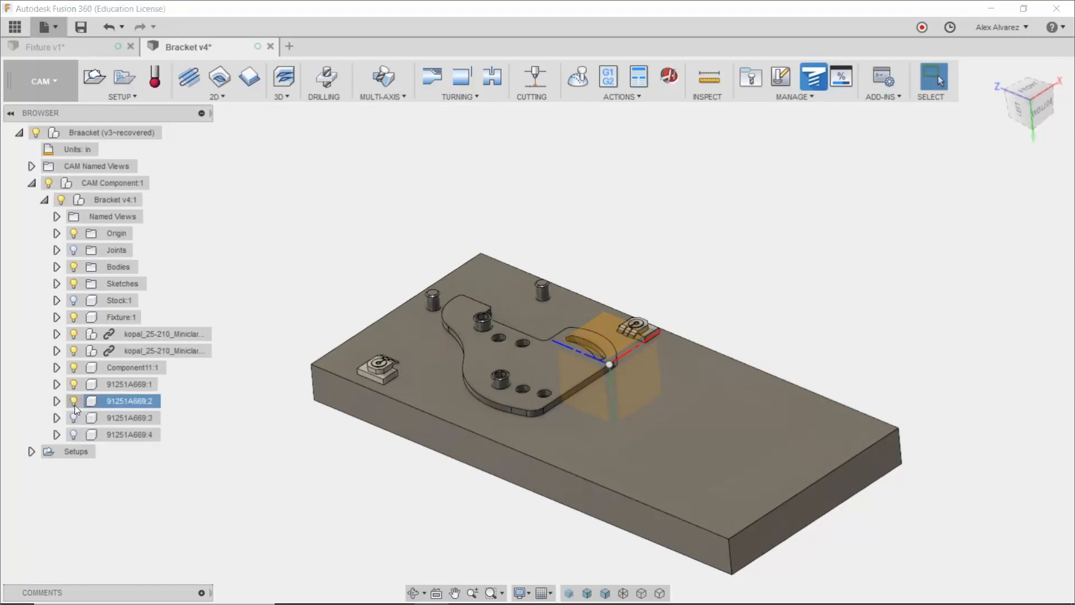
left_click(75, 401)
left_click(71, 382)
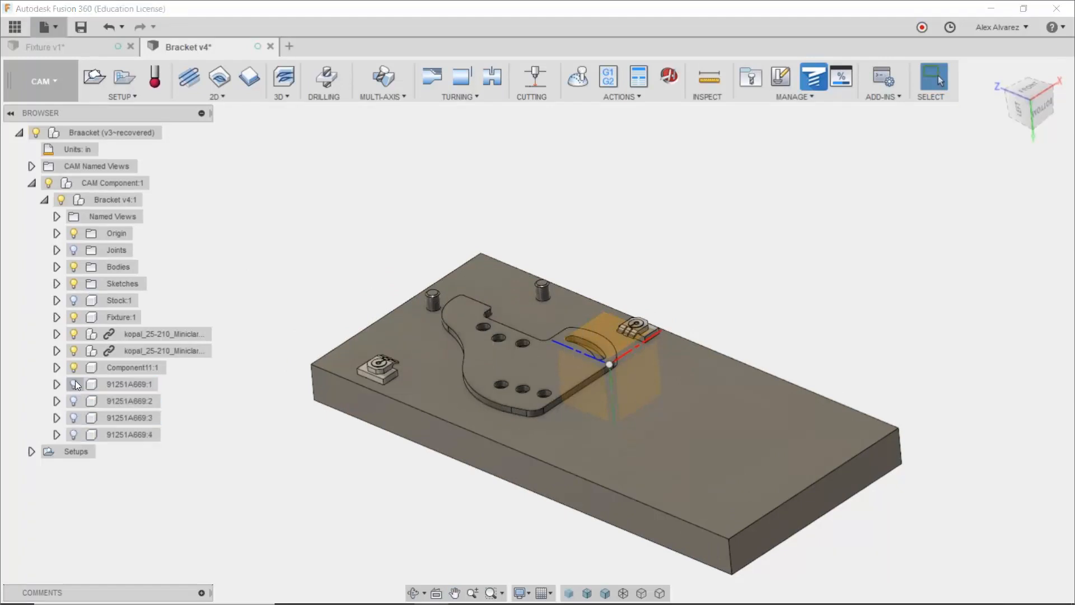
Step: Hide the locating pins (Component11:1), both miniclamps and the bracket's Body1, leaving only the fixture plate shown
left_click(75, 368)
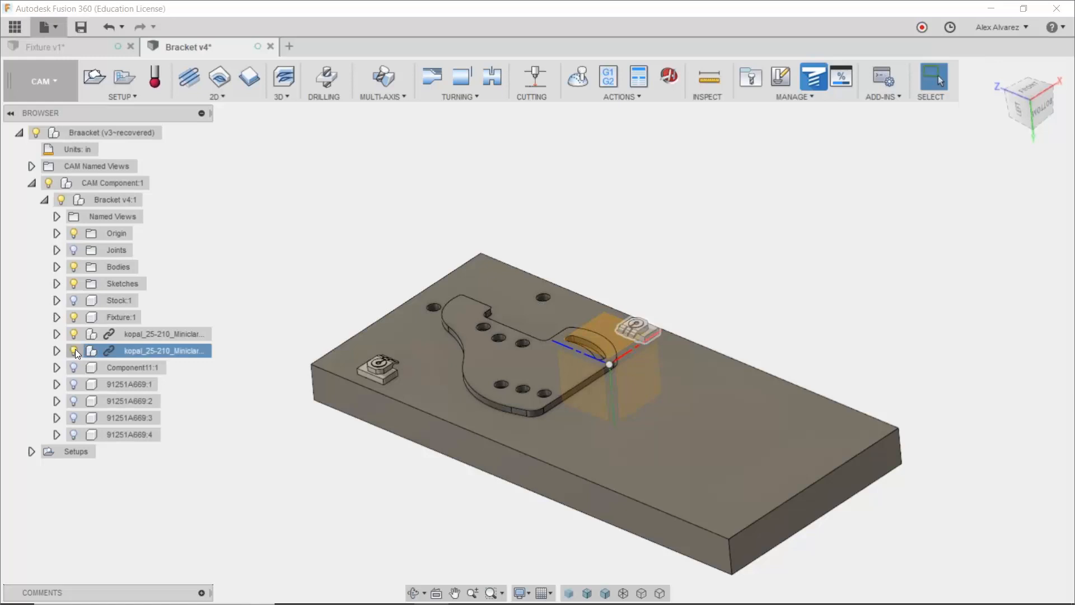
left_click(75, 350)
left_click(73, 335)
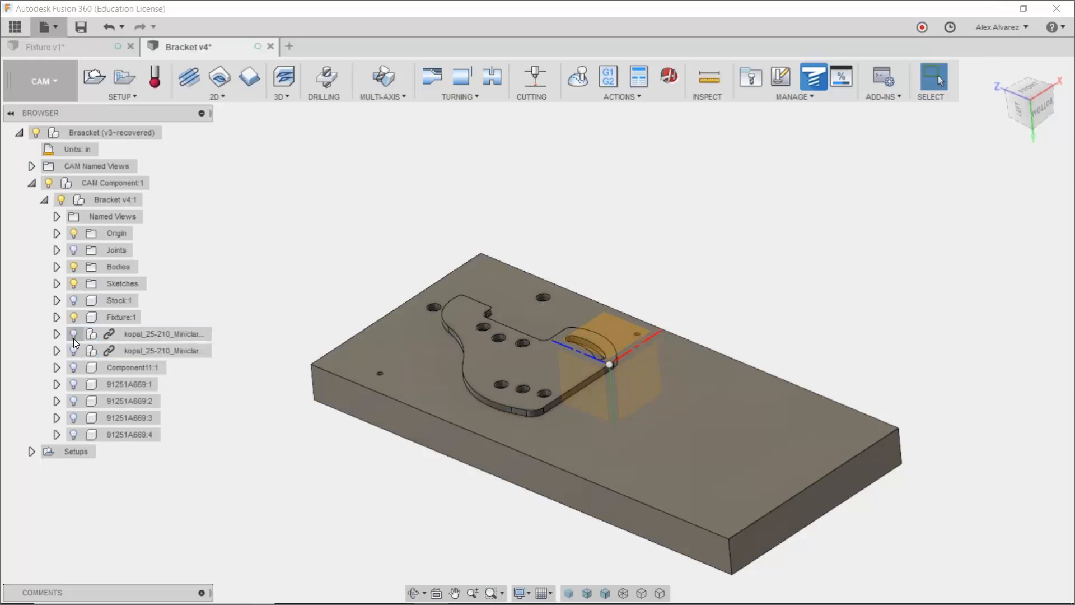
left_click(57, 267)
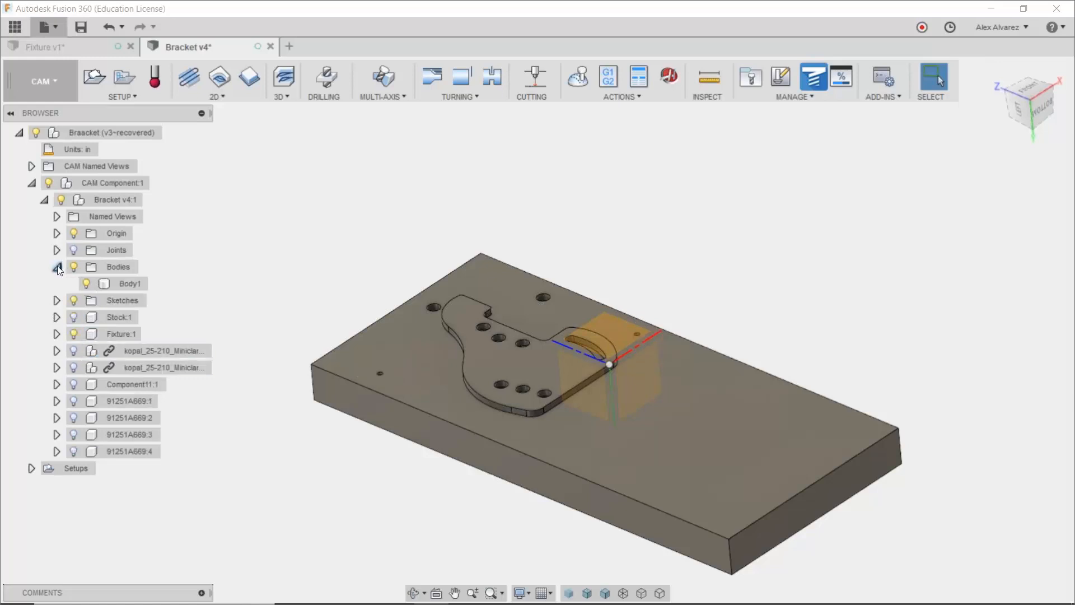
left_click(84, 284)
middle_click_drag(256, 286, 321, 309, "shift")
middle_click_drag(819, 245, 795, 216)
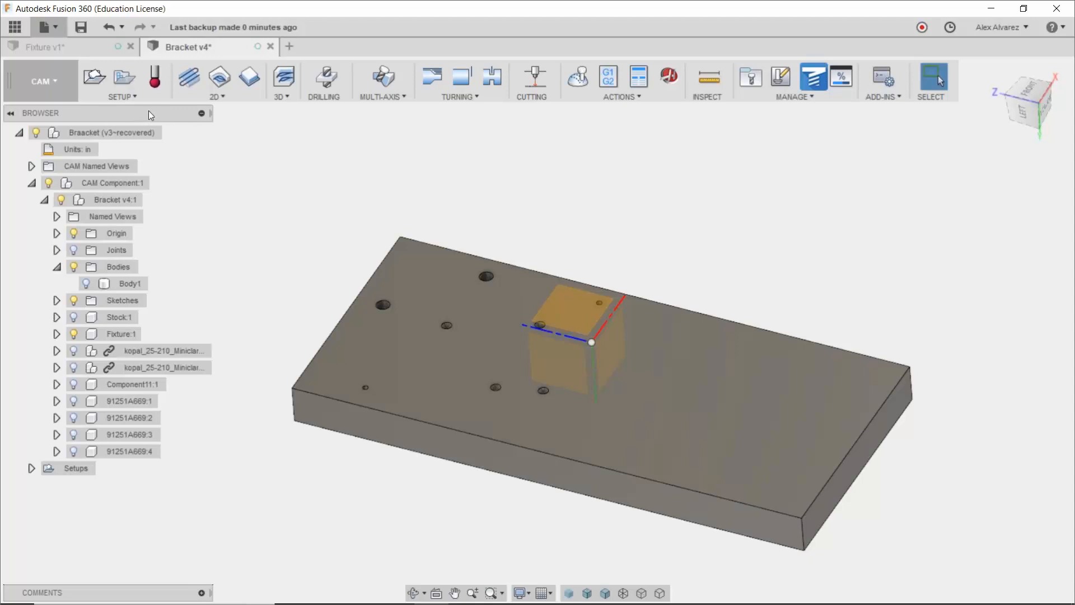
Step: Create a milling setup oriented by Z axis/plane and X axis, using the plate's holed face for Z and its long front edge for X
left_click(93, 80)
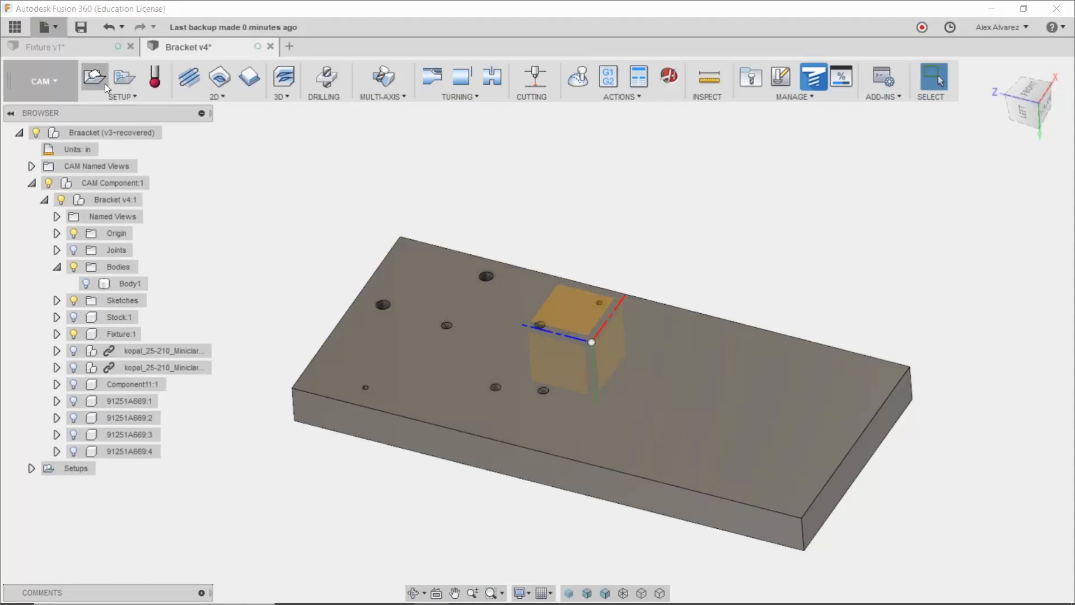
middle_click_drag(331, 212, 259, 223)
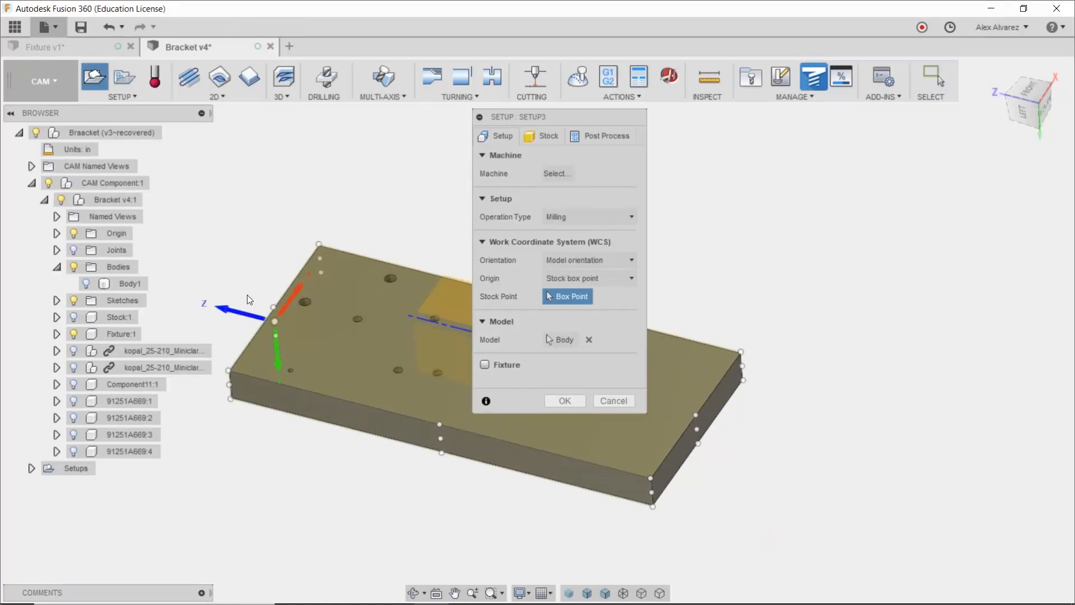
left_click(588, 260)
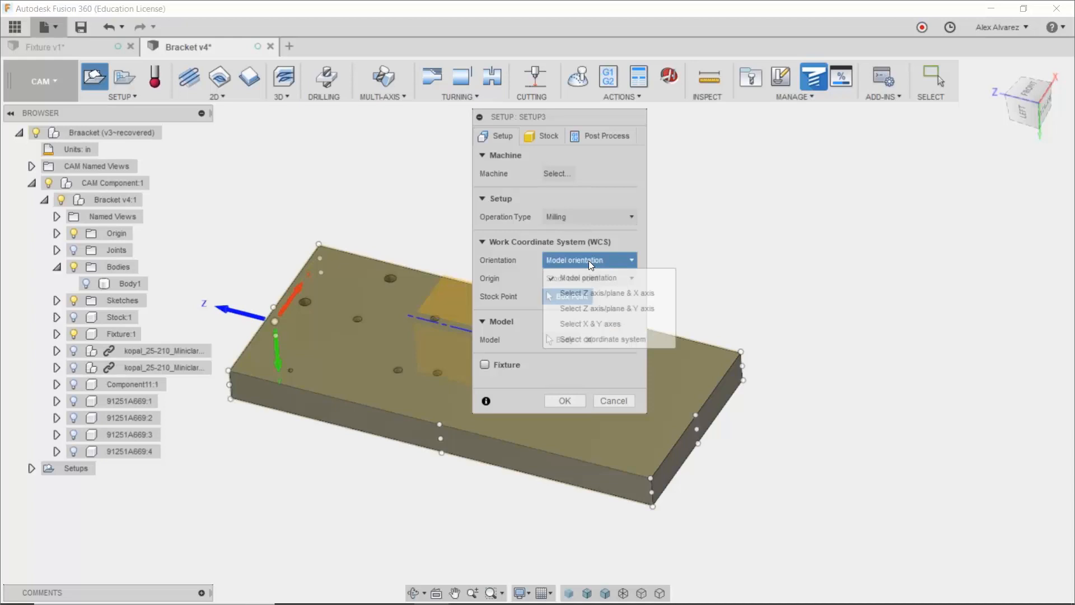
left_click(613, 292)
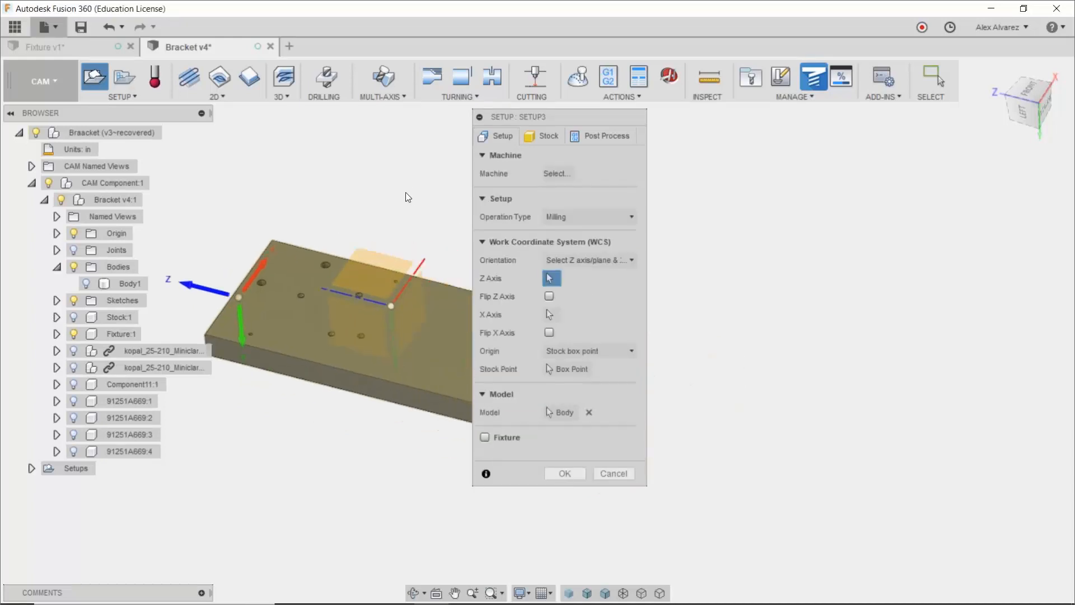
left_click(448, 364)
middle_click_drag(413, 183, 427, 182, "shift")
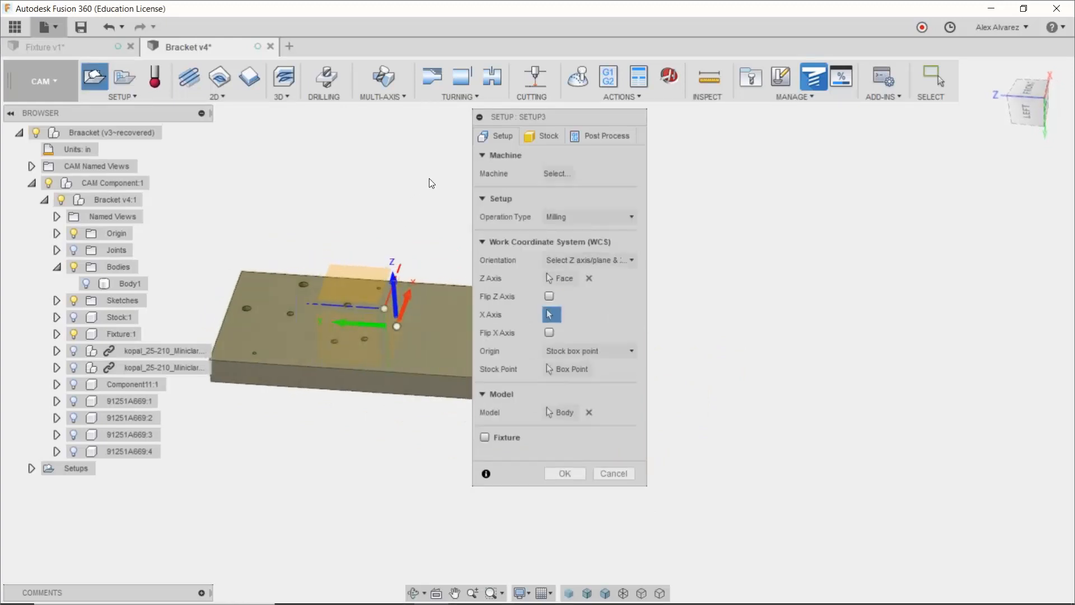
left_click(413, 374)
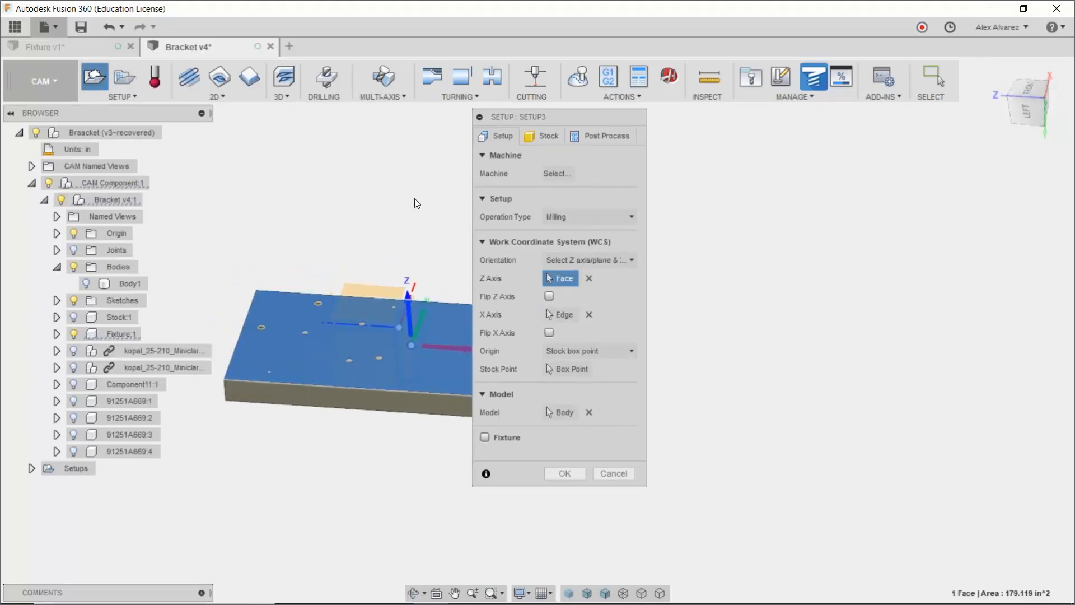
Step: Set the milling setup's stock to a relative size box with the stock offset mode No additional stock
left_click_drag(545, 117, 799, 149)
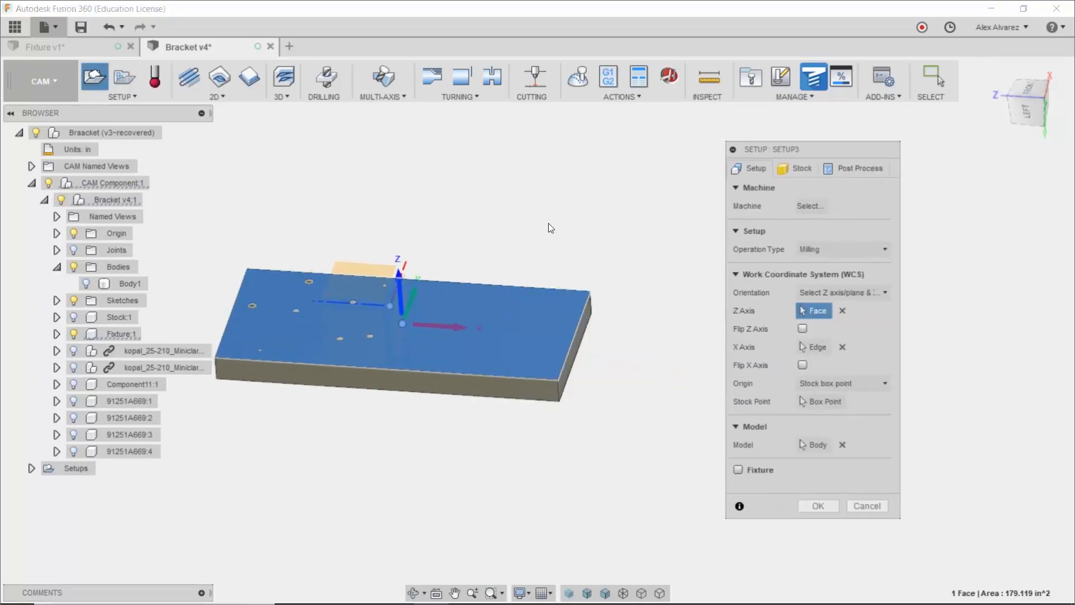
mouse_move(549, 223)
middle_mouse_down("shift")
mouse_move(571, 222)
mouse_move(562, 253)
mouse_move(546, 237)
middle_mouse_up("shift")
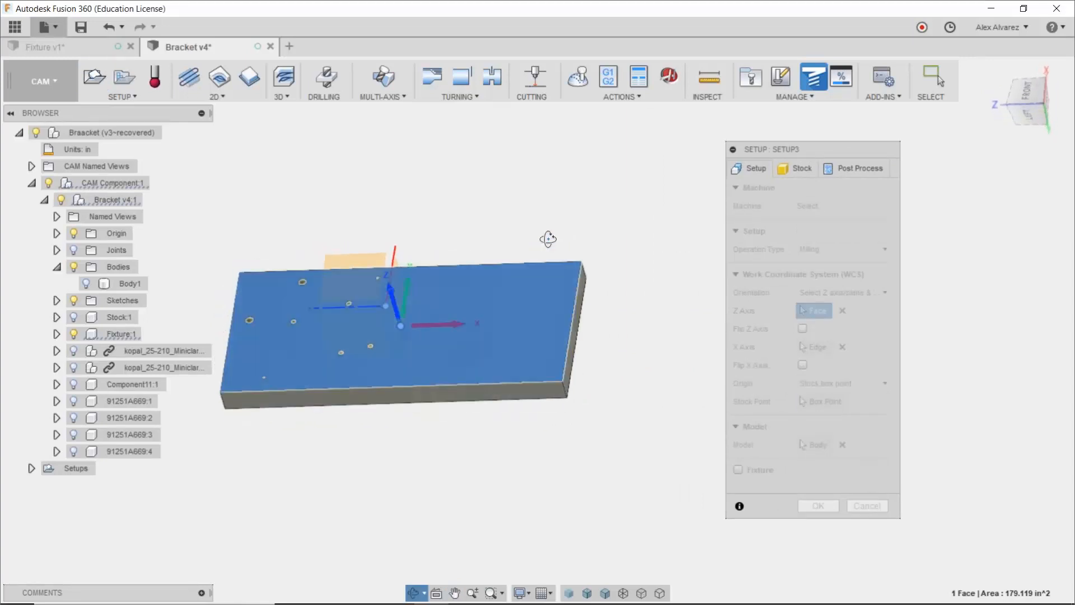
left_click(808, 400)
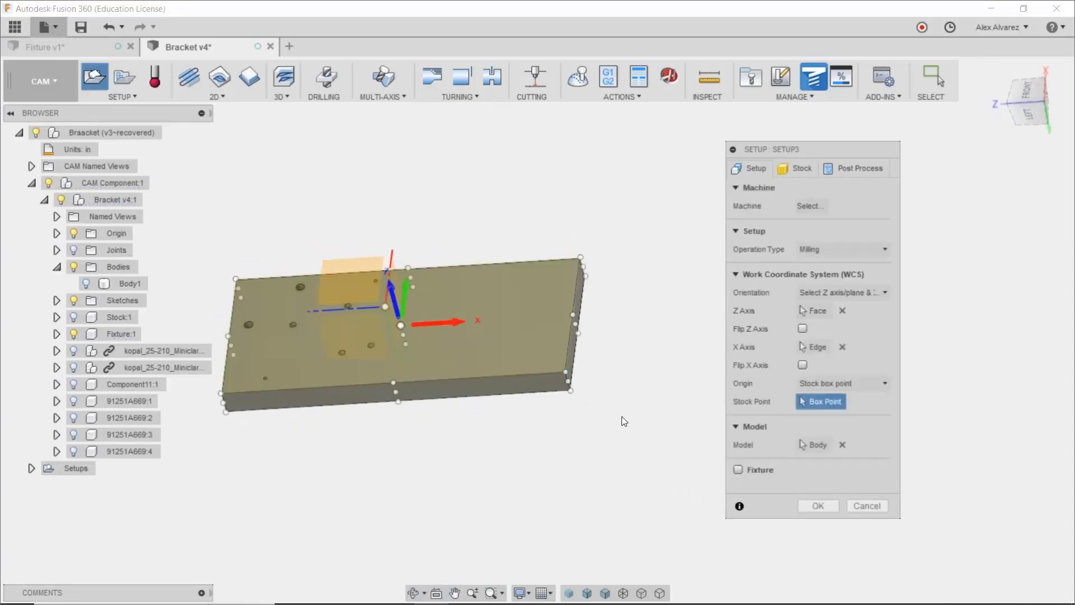
middle_click_drag(622, 416, 641, 367, "shift")
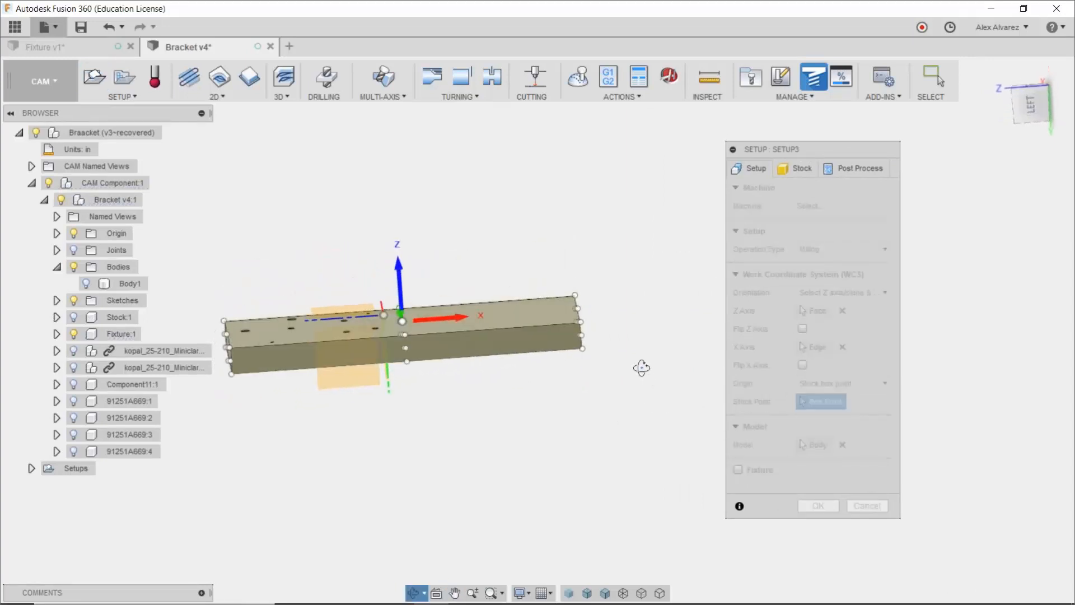
left_click(1026, 106)
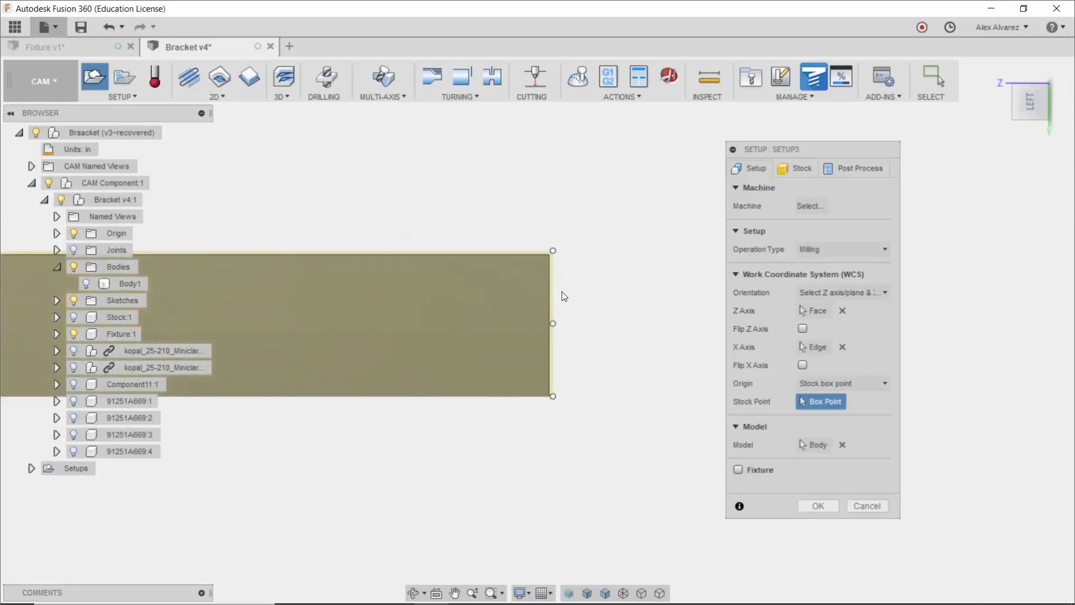
left_click(802, 168)
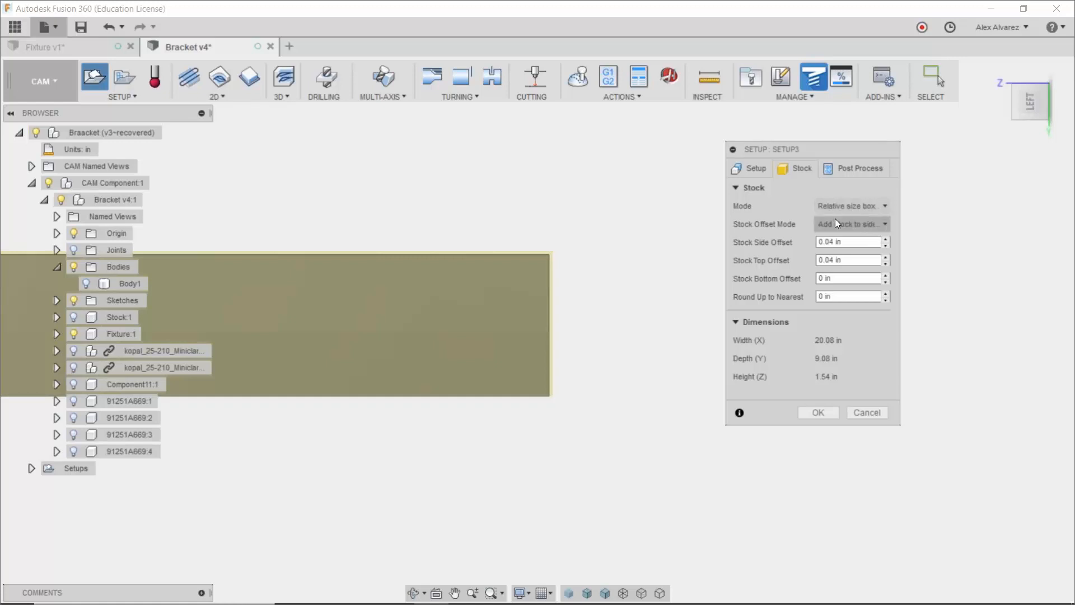
left_click(837, 222)
left_click(843, 242)
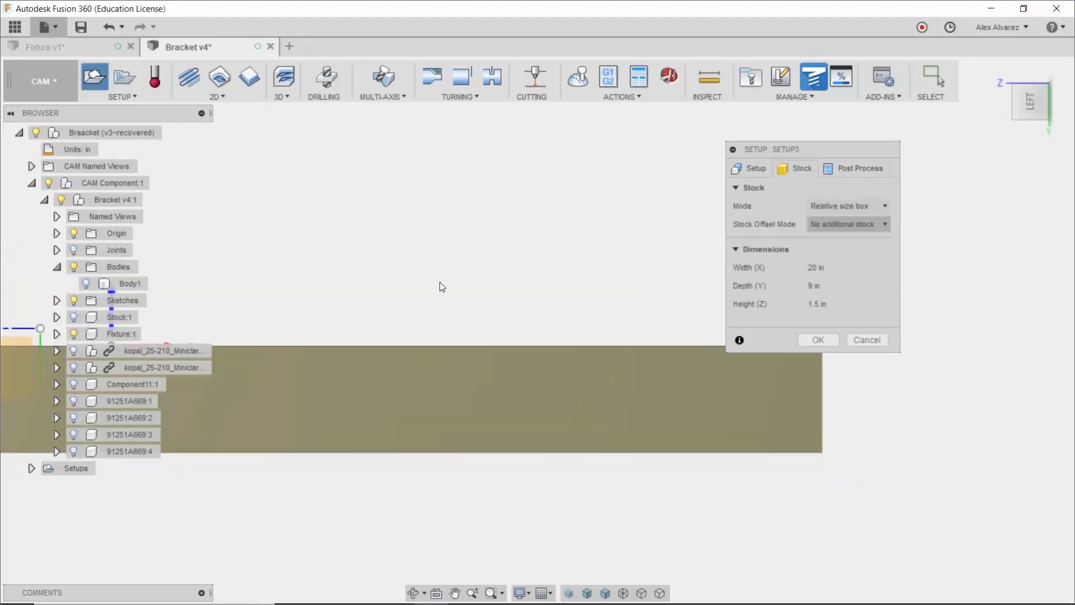
Step: Return to the setup's model selection, check the fixture plate body, and create the setup
scroll(432, 269, "down", 1)
middle_click_drag(374, 258, 526, 314)
scroll(484, 211, "down", 1)
middle_click_drag(483, 206, 628, 223)
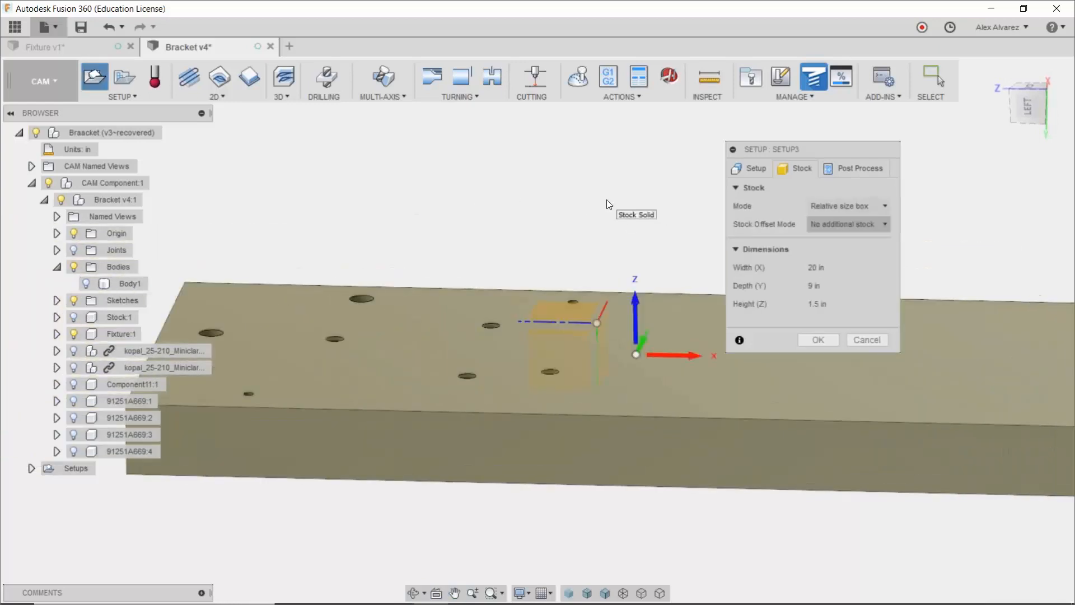
left_click(758, 170)
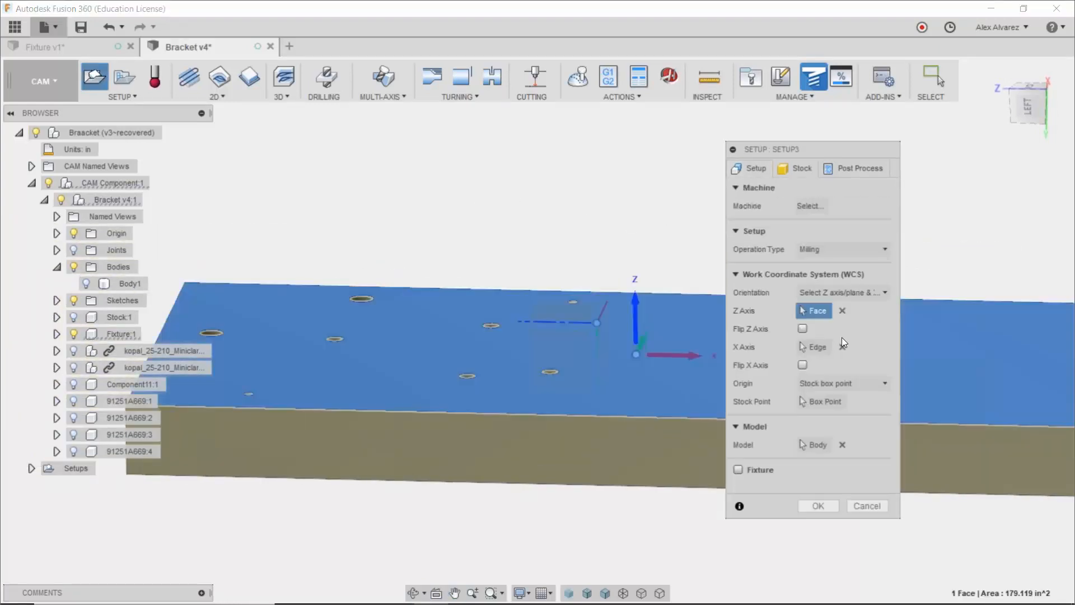
left_click(816, 446)
left_click(814, 509)
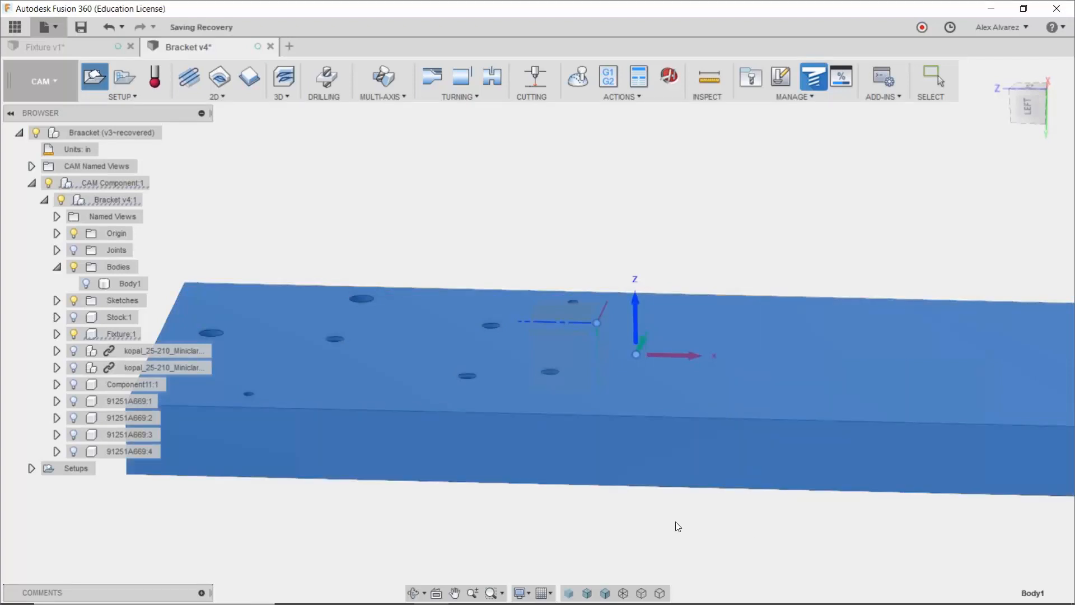
Step: Start a drilling operation in the new setup and open the Inch - Aluminum sample library to choose its tool
mouse_move(696, 223)
middle_mouse_down("shift")
mouse_move(701, 216)
mouse_move(699, 242)
middle_mouse_up("shift")
scroll(696, 199, "down", 2)
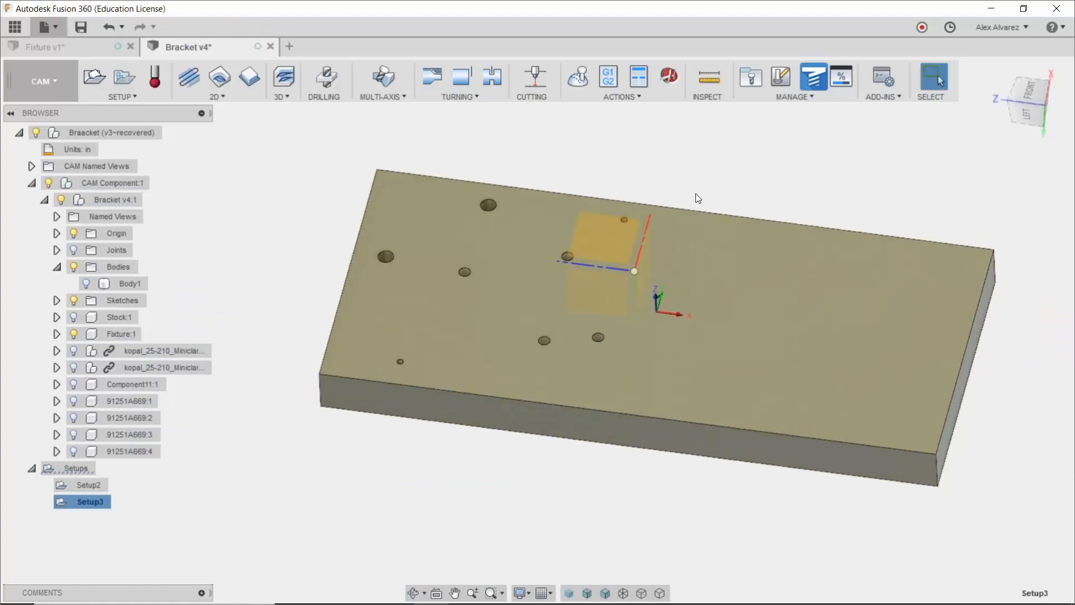
middle_click_drag(692, 193, 630, 242)
scroll(433, 315, "up", 1)
scroll(431, 317, "up", 1)
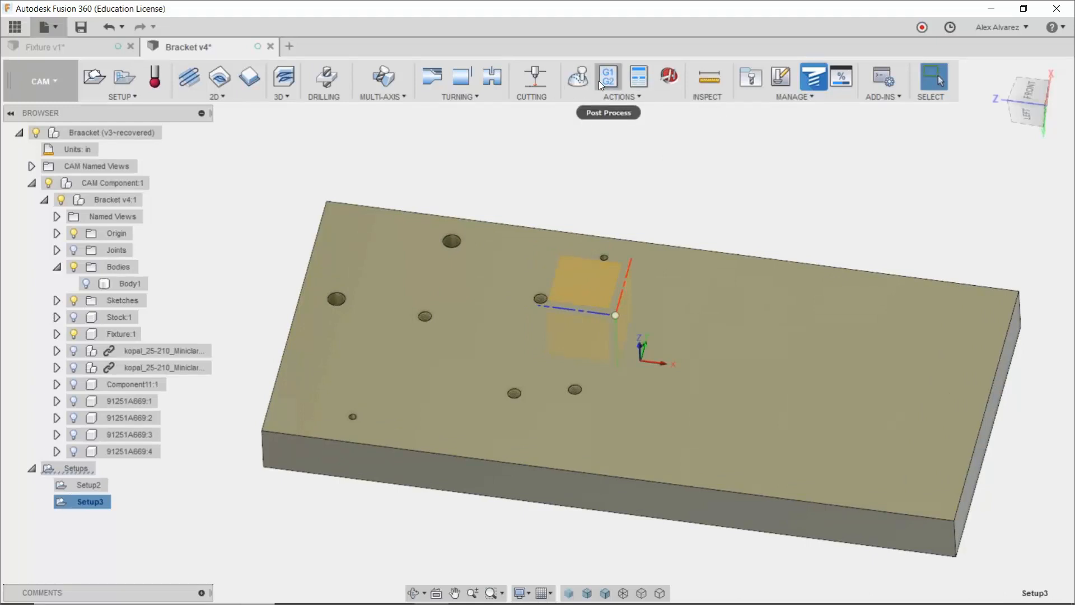
left_click(328, 77)
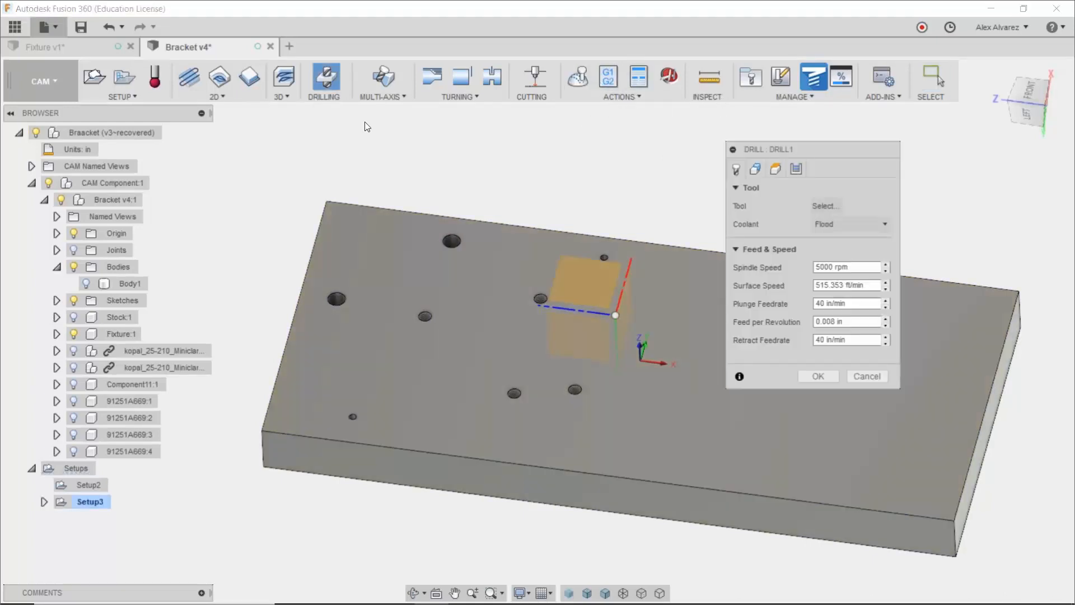
left_click(822, 205)
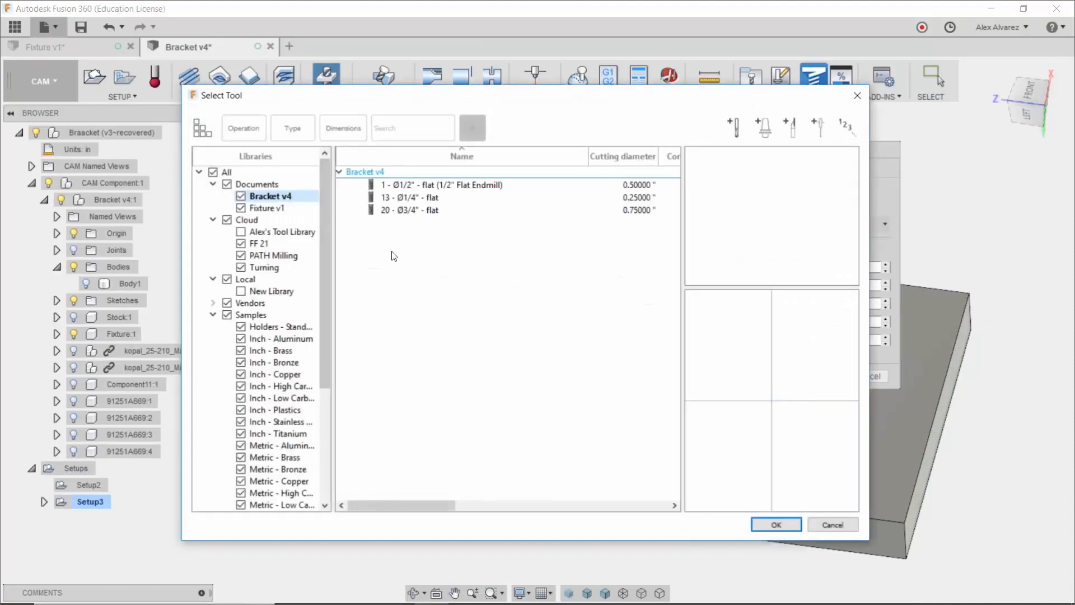
scroll(305, 316, "down", 1)
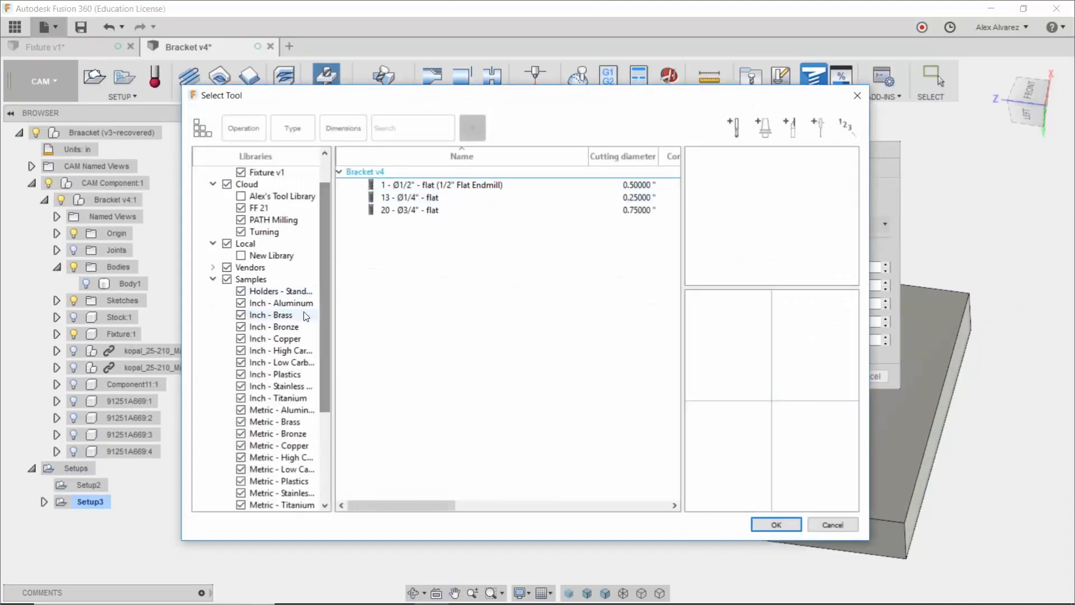
left_click(291, 303)
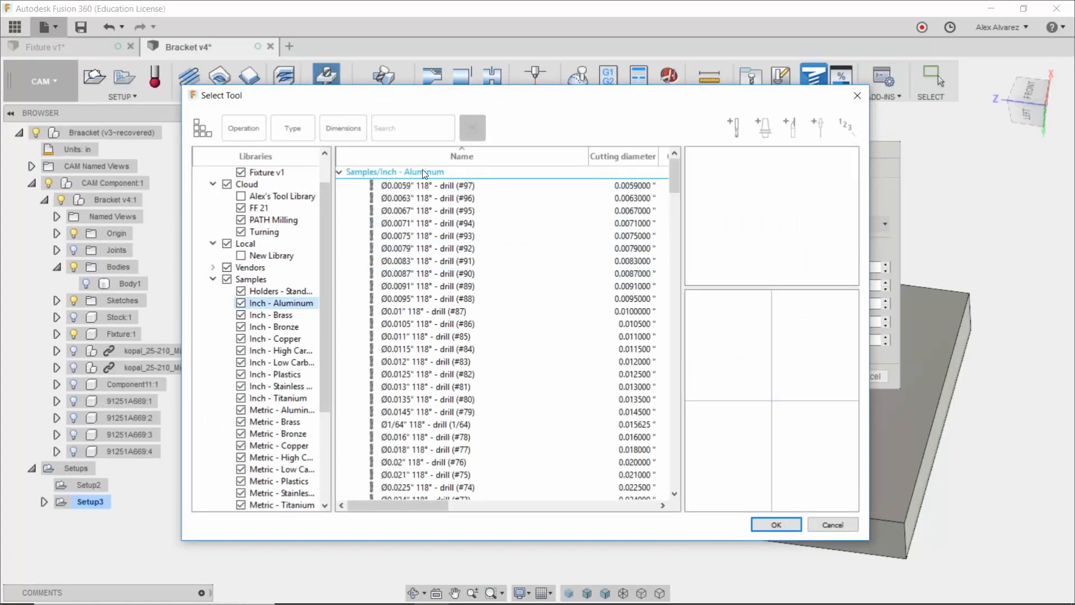
Step: Search the library for "spot", assign the 1/4" 90° spot drill to the operation, and open its geometry settings
scroll(489, 242, "down", 1)
left_click(397, 130)
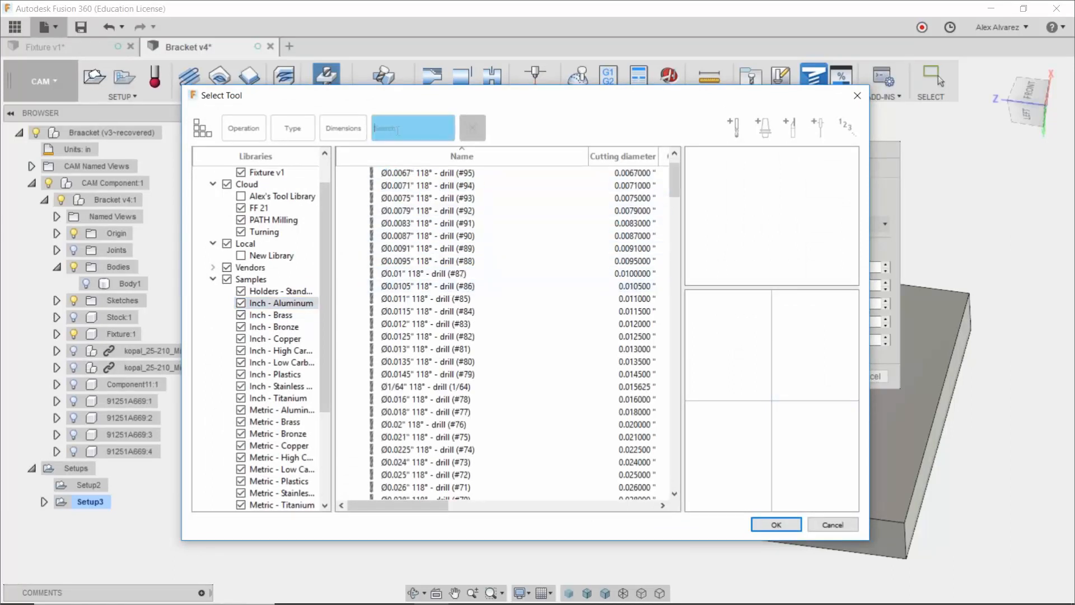
type("spot")
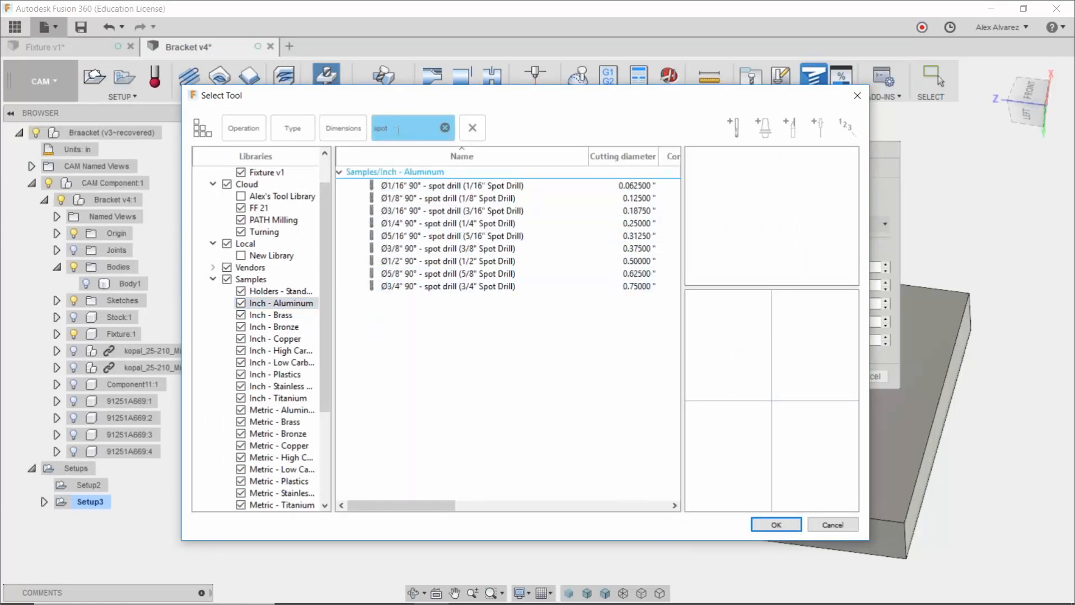
left_click(426, 223)
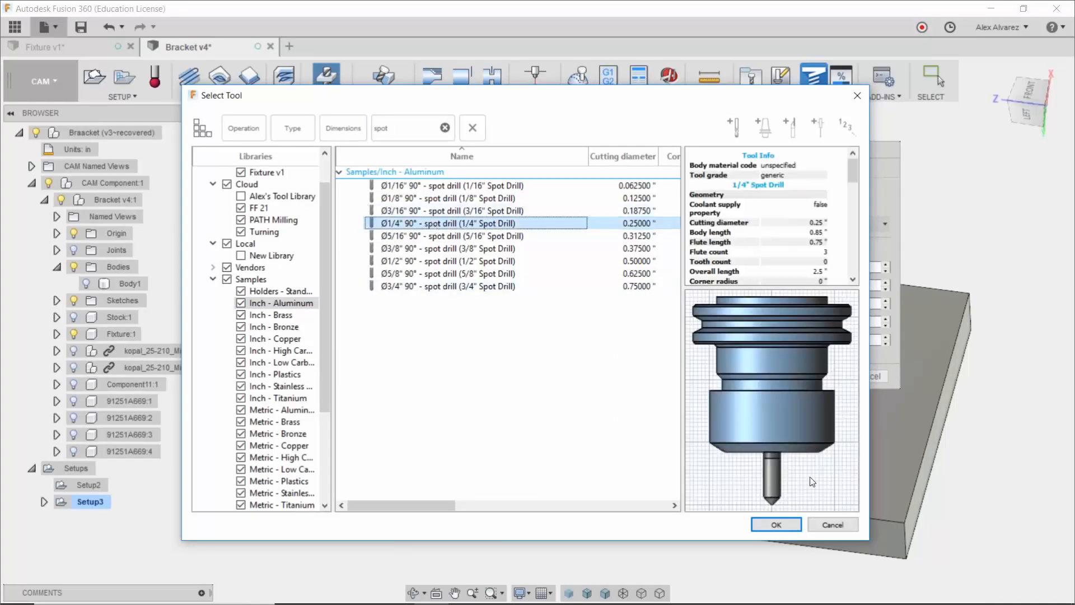
left_click(776, 524)
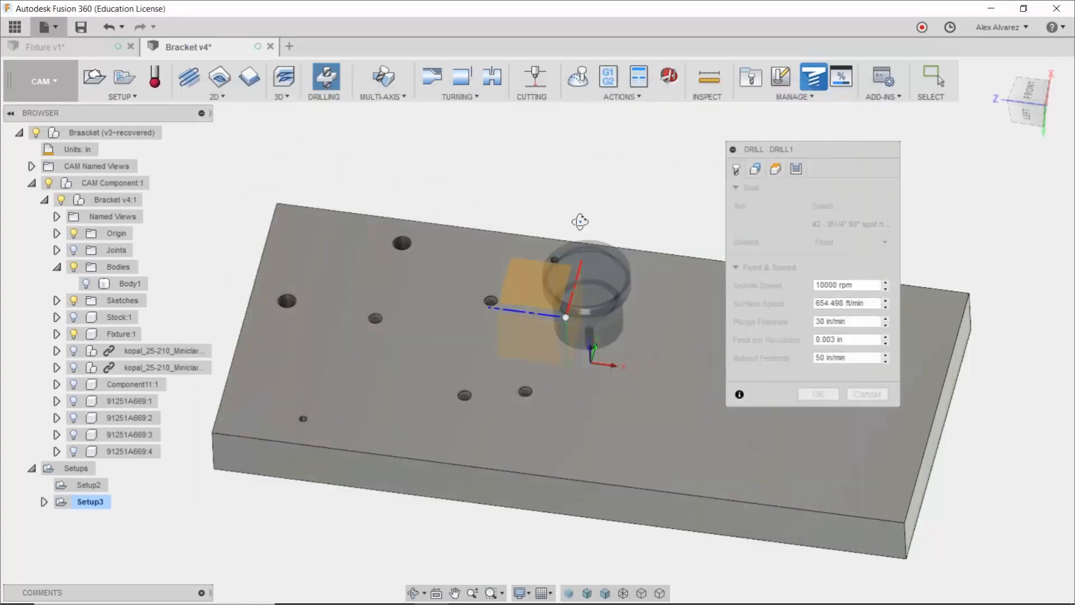
middle_click_drag(580, 222, 584, 191, "shift")
middle_click_drag(584, 191, 609, 218)
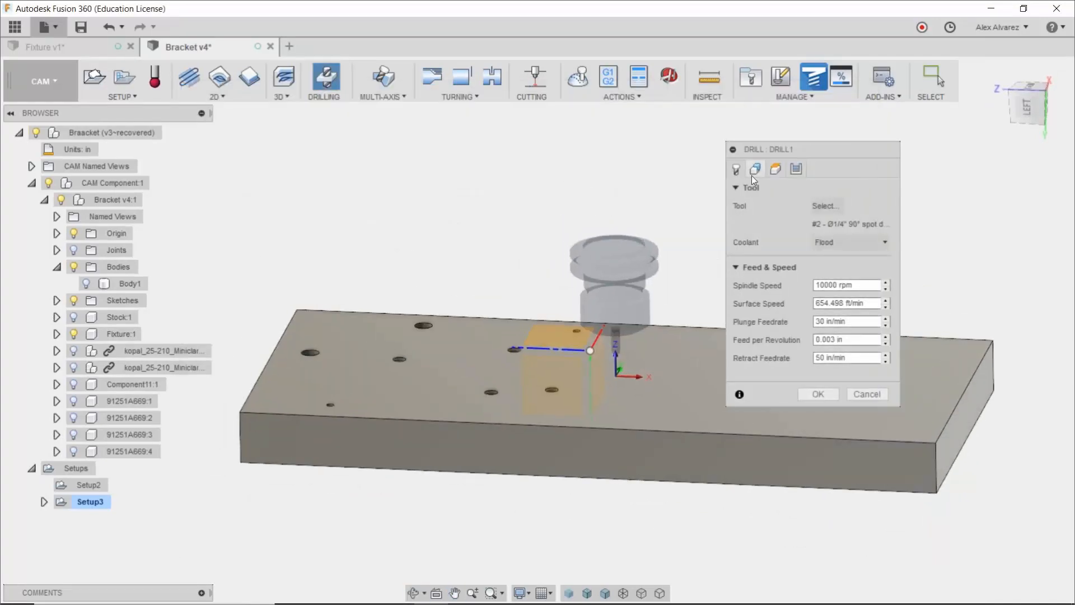
left_click(755, 170)
Step: Pick the wall of the large hole nearest the plate's short left-hand edge as the hole face to drill
middle_click_drag(526, 236, 529, 283, "shift")
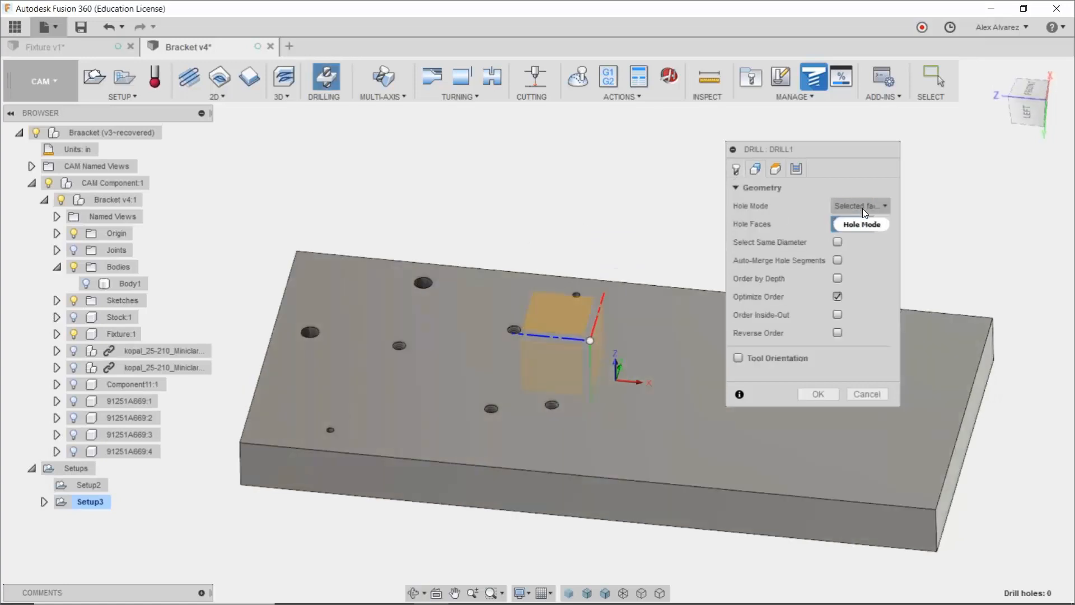
scroll(334, 288, "up", 5)
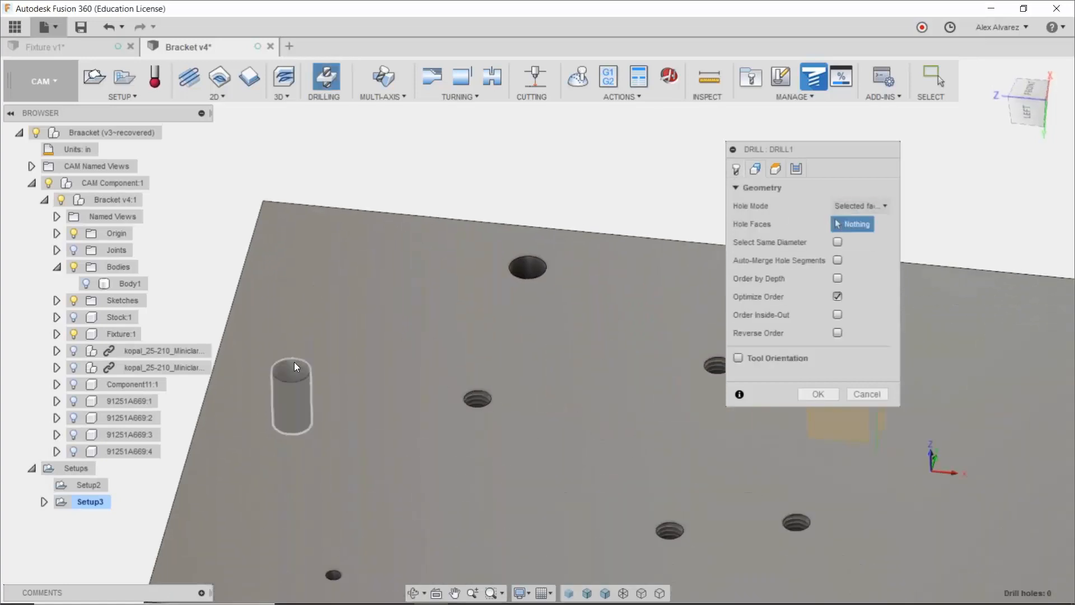
left_click(294, 362)
scroll(659, 192, "down", 5)
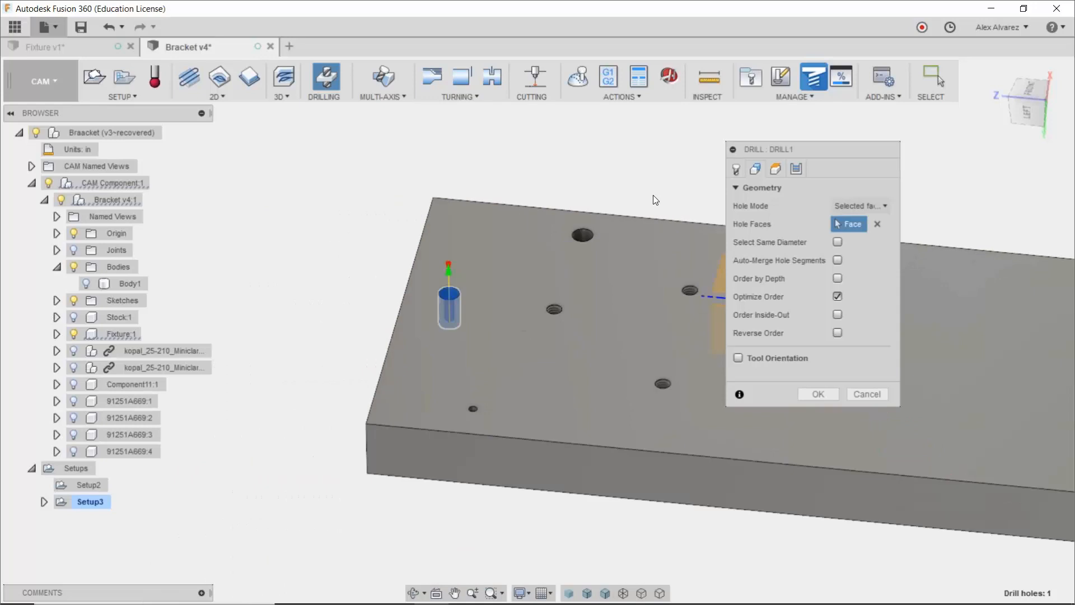
middle_click_drag(655, 196, 549, 209)
Step: Set the hole mode to Diameter range from .1 to .5 in, with the plate's top outline as containment boundary
left_click(848, 203)
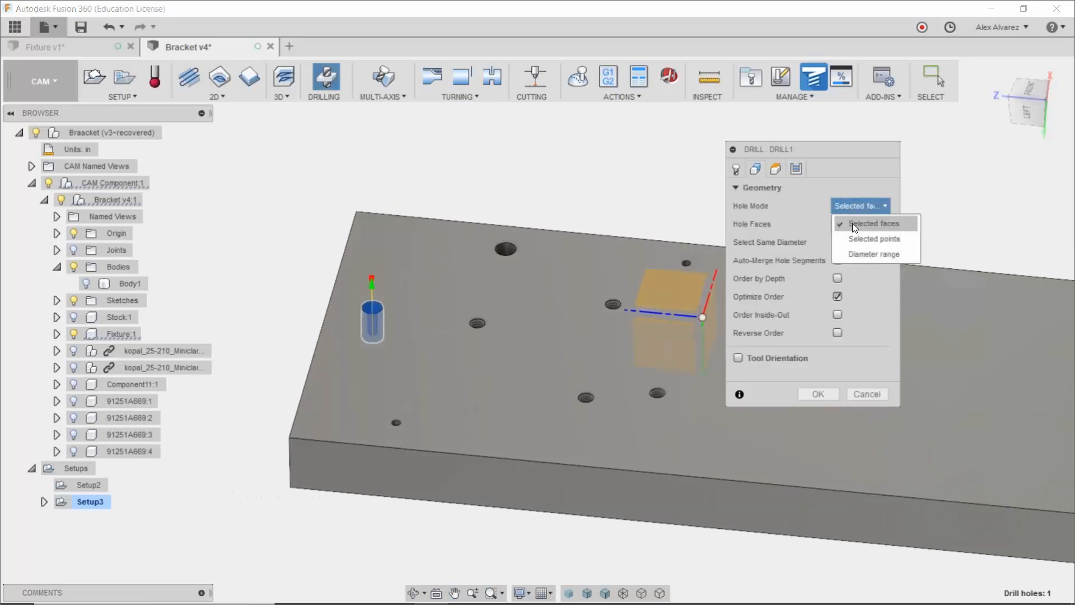
left_click(871, 254)
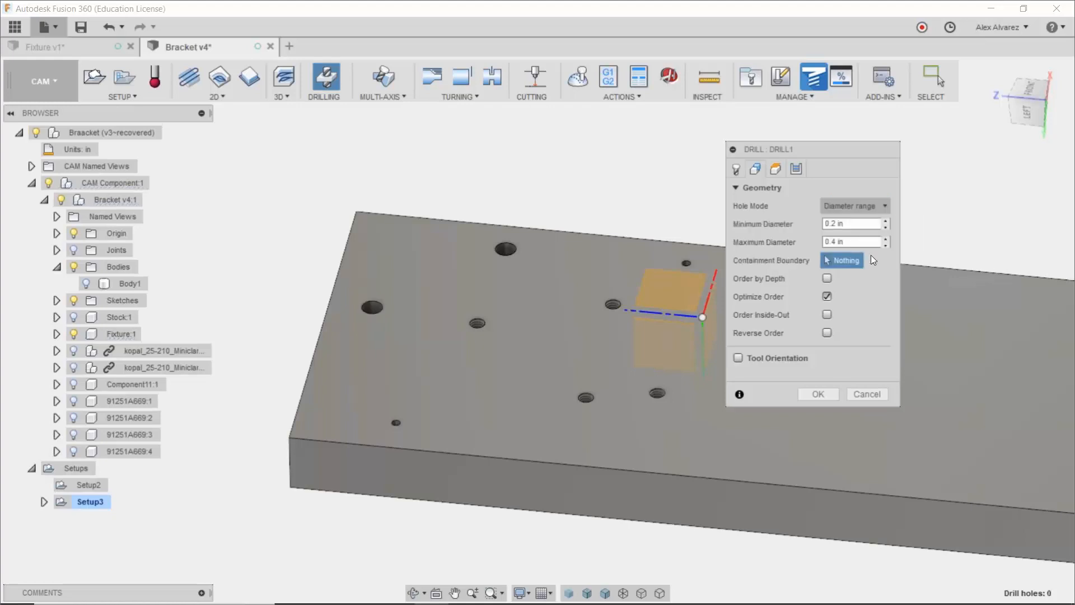
left_click(858, 224)
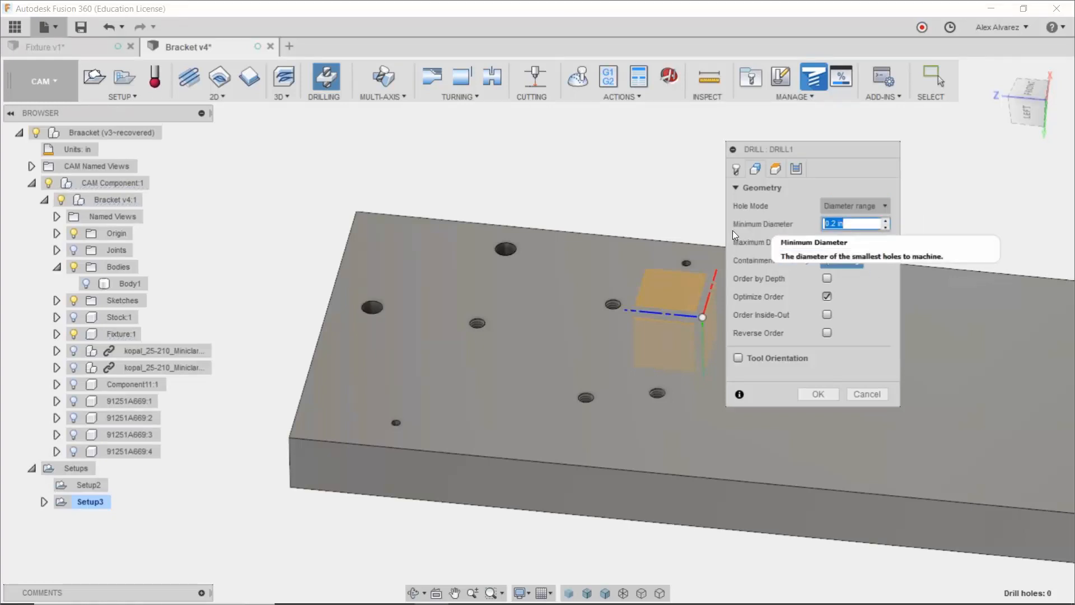
type(".1")
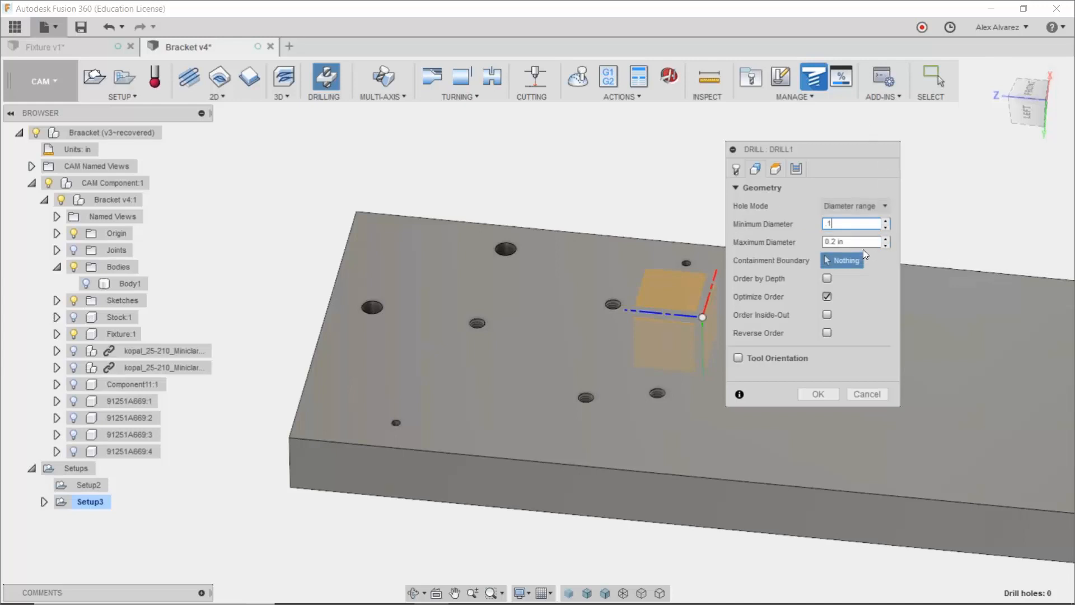
left_click_drag(862, 243, 667, 250)
key("BackSpace")
left_click(442, 216)
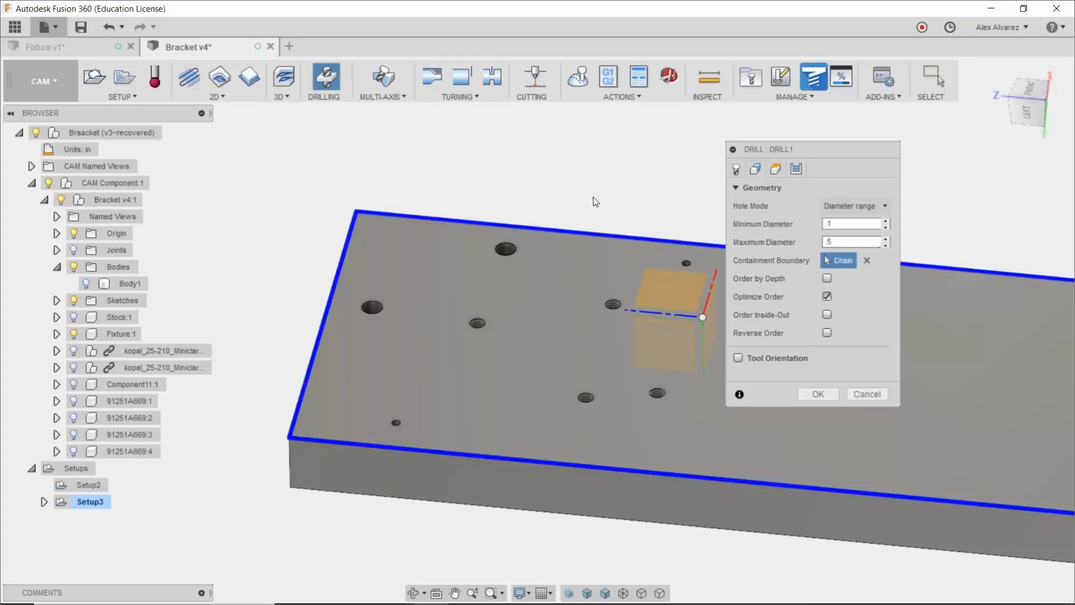
Step: Set the drilling top height and bottom height from Model top, with a bottom offset of -.1 in
left_click(777, 170)
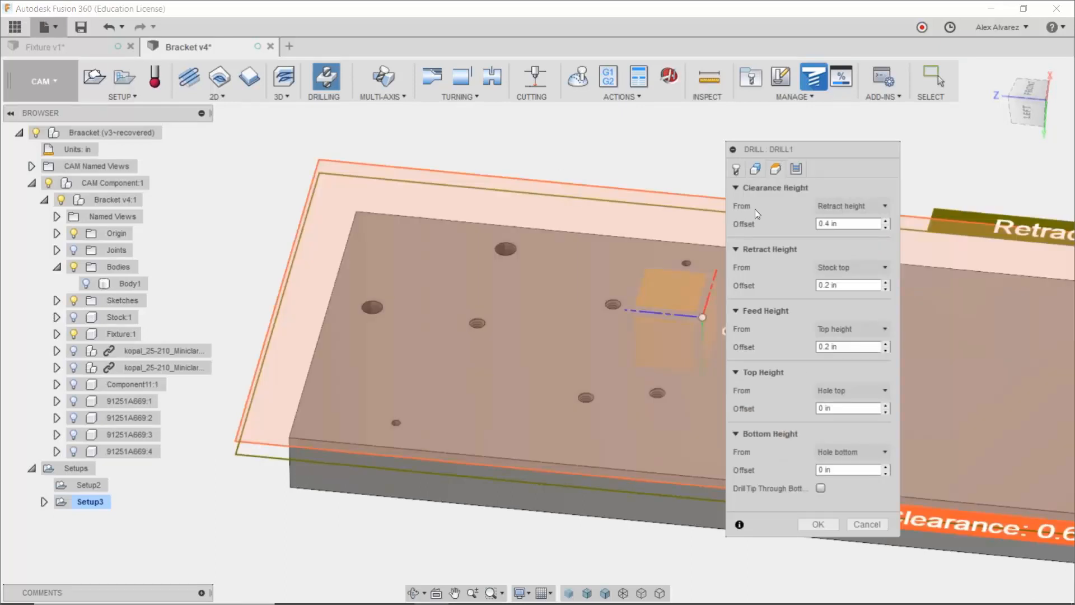
left_click(849, 388)
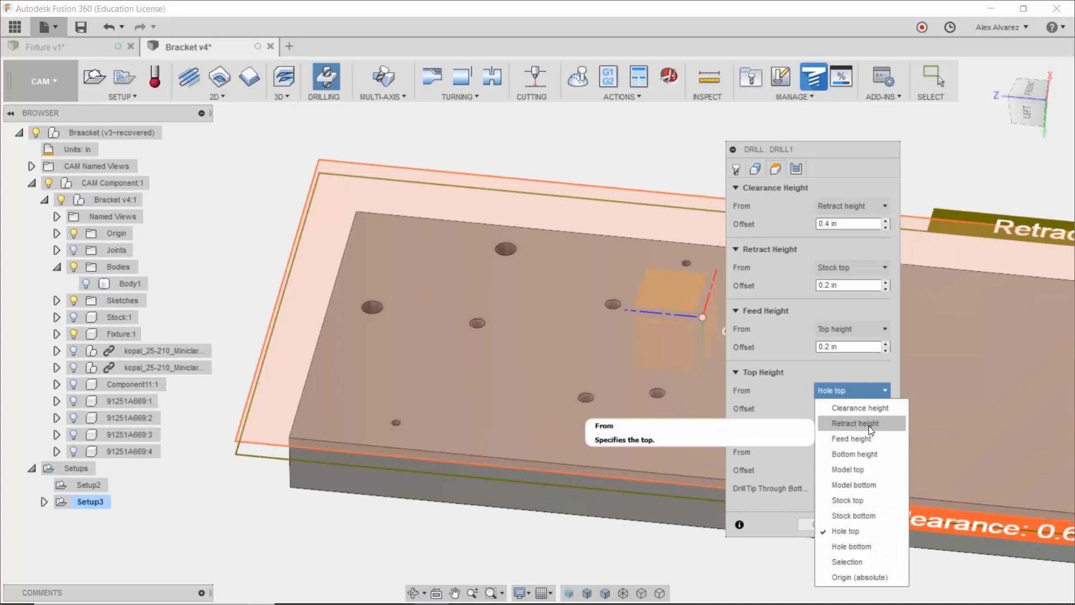
left_click(873, 474)
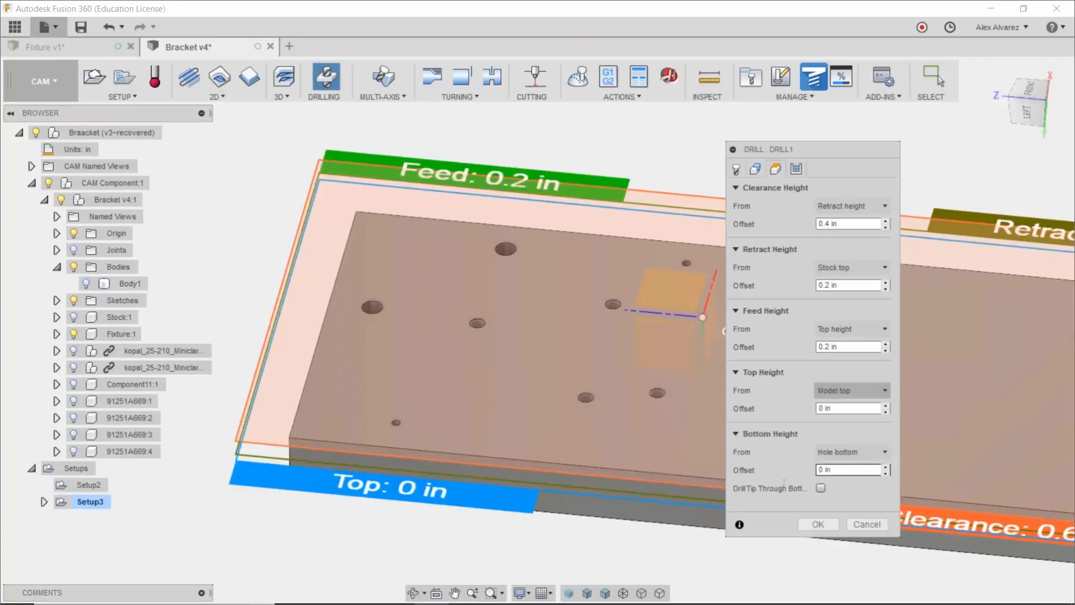
left_click(843, 452)
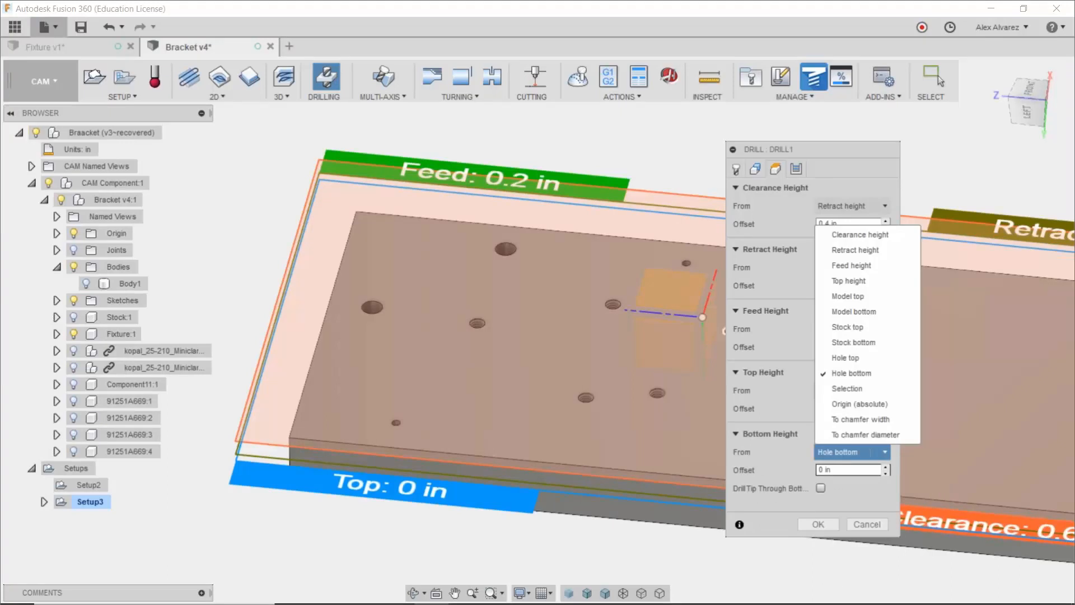
left_click(862, 297)
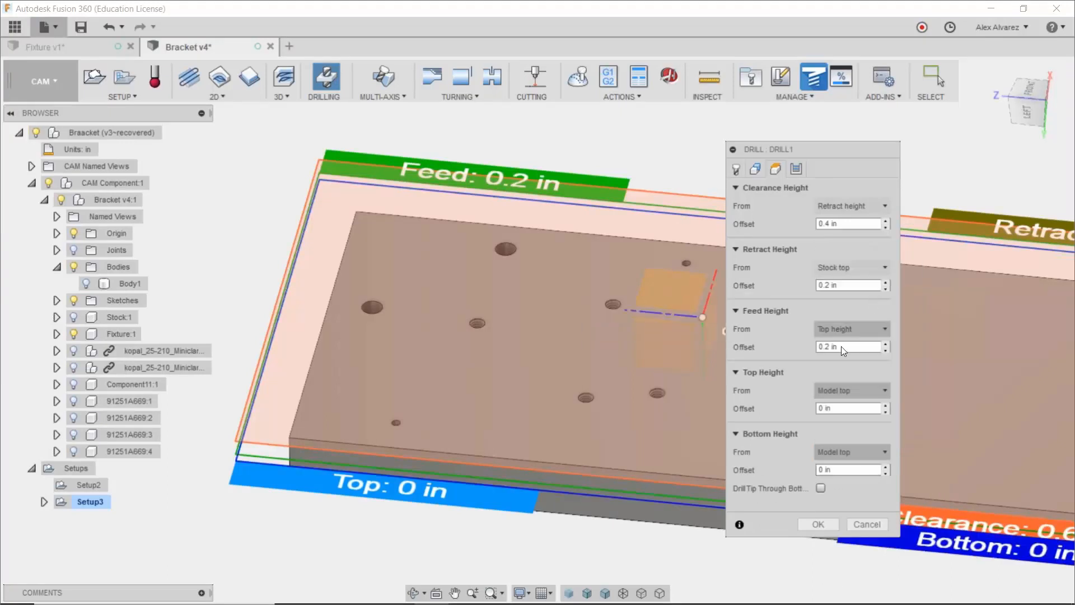
left_click(852, 470)
type("-.1")
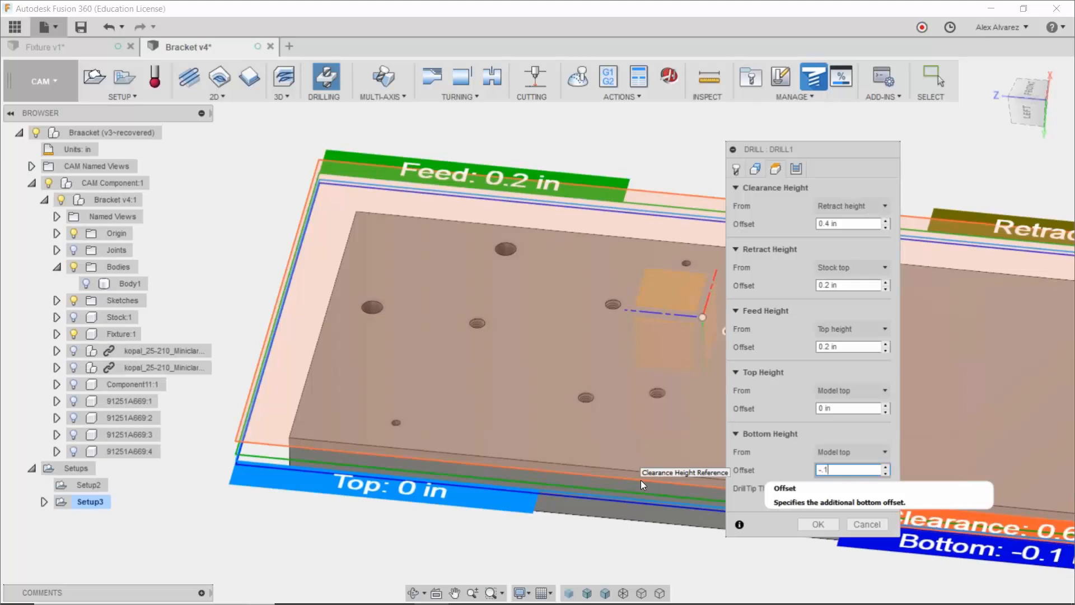
Step: Try to generate the spot-drilling toolpath from the diameter range geometry
left_click(755, 170)
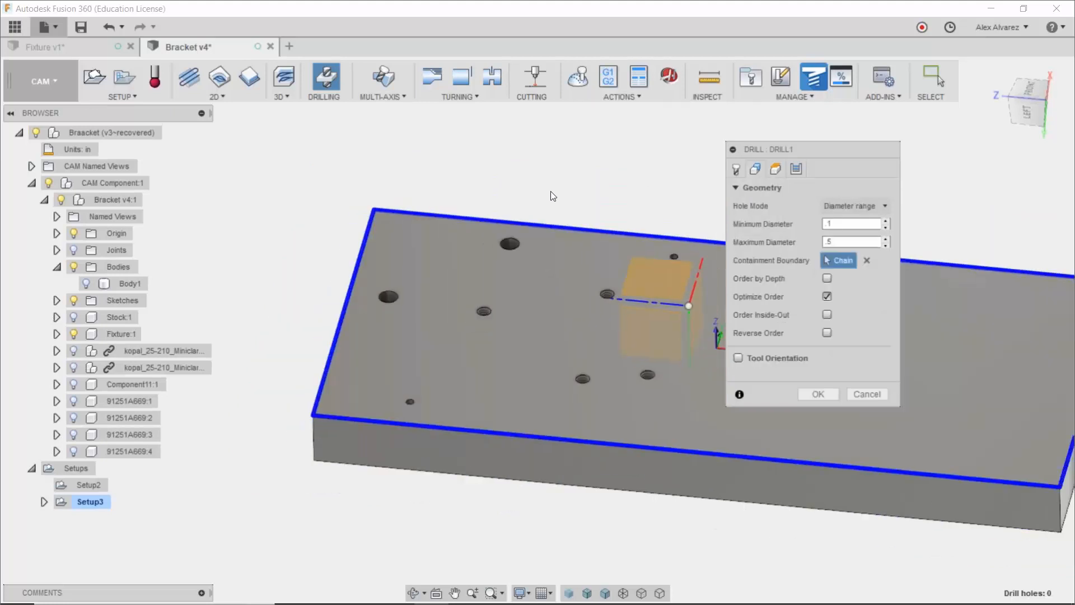
middle_click_drag(569, 185, 556, 188, "shift")
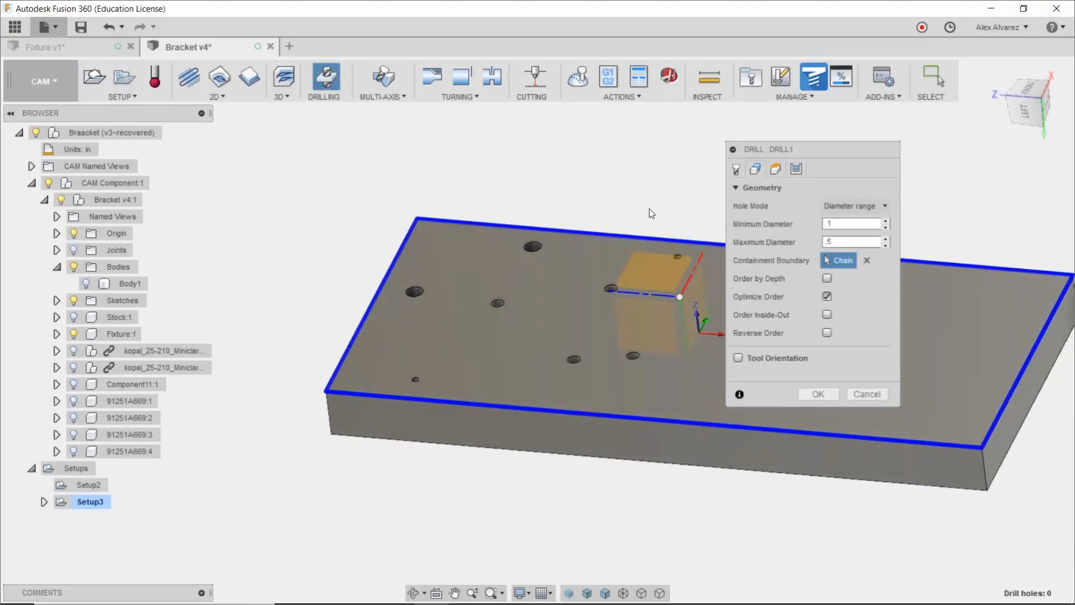
left_click(821, 394)
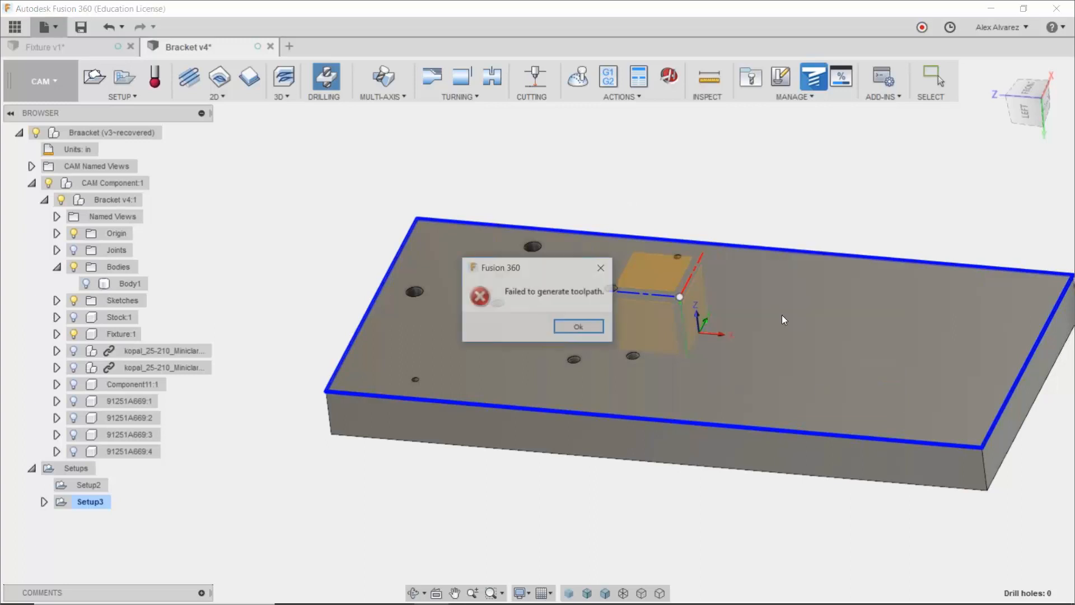
left_click(565, 328)
Step: Reopen the spot-drilling operation for editing and set its hole mode to Selected faces
right_click(121, 521)
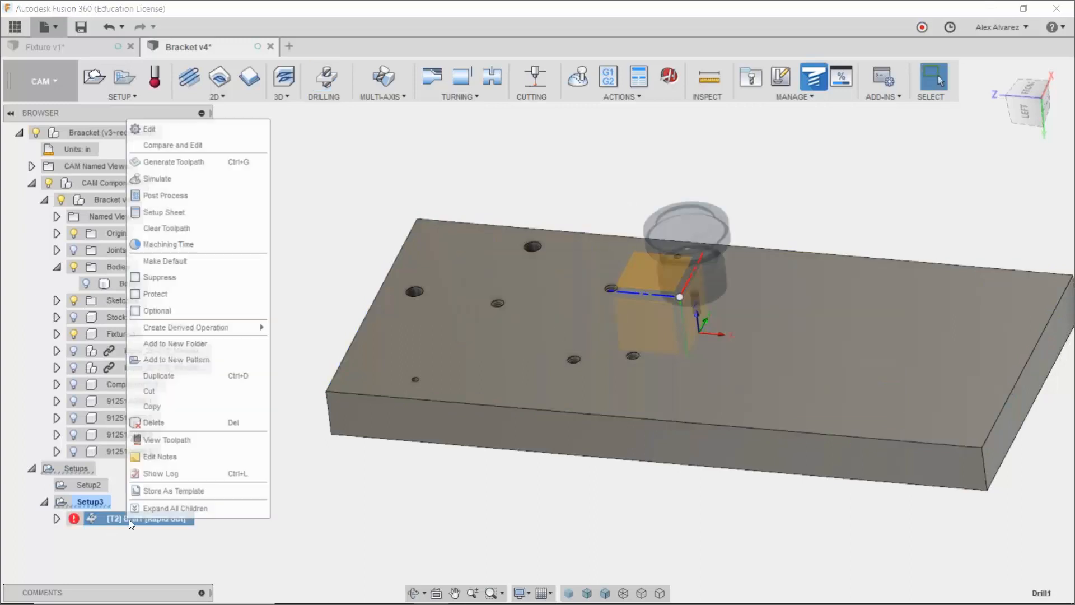
left_click(207, 125)
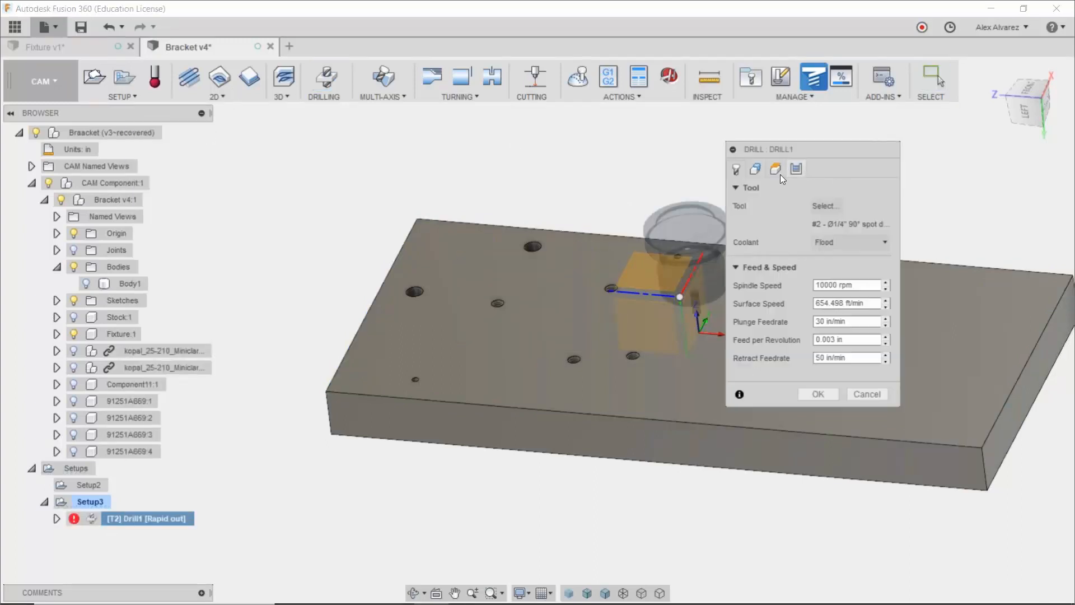
left_click(751, 171)
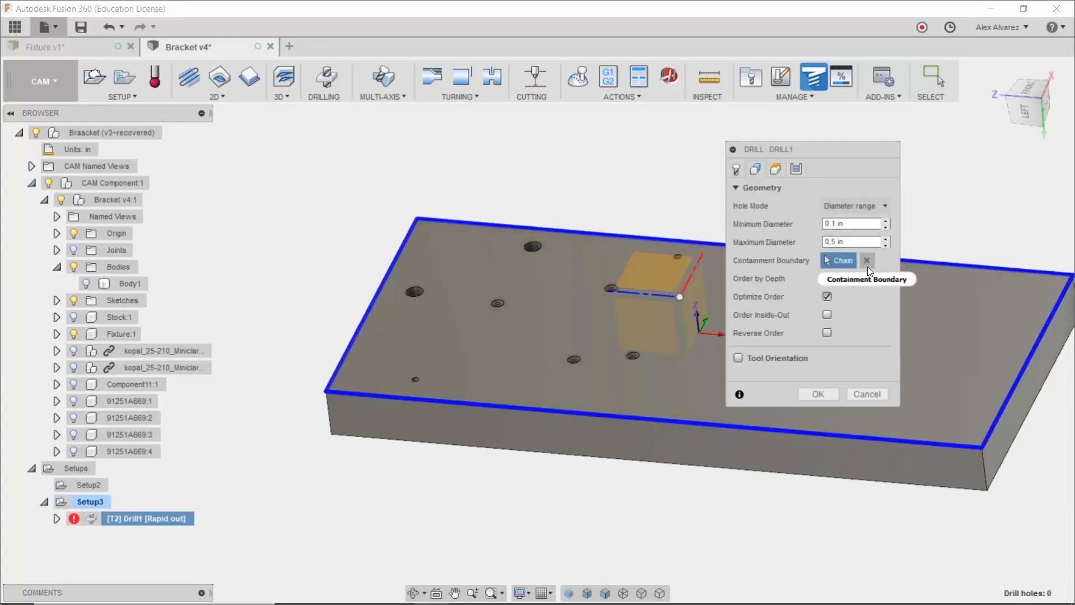
left_click(872, 207)
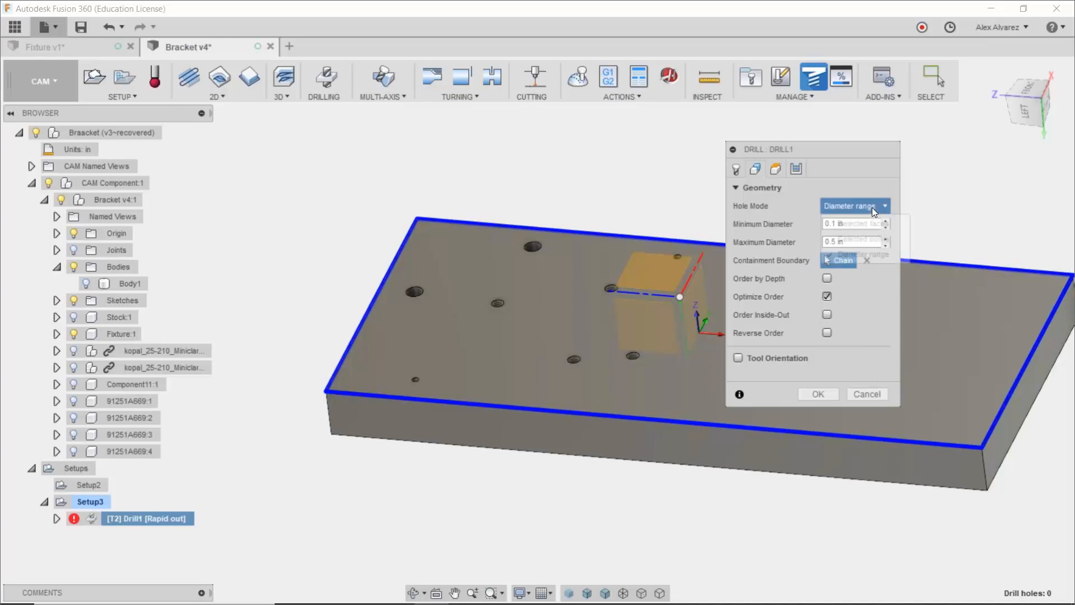
left_click(866, 223)
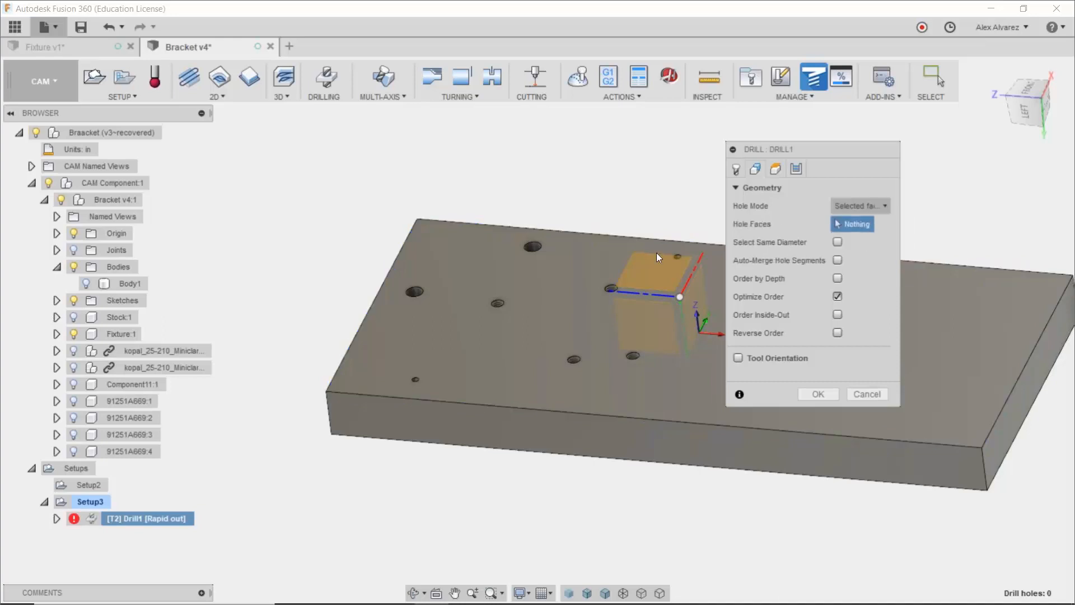
Step: Pick one large, one medium and one small hole face, include all holes of the same diameter, and generate the spot-drilling toolpath
scroll(423, 292, "up", 3)
left_click(420, 303)
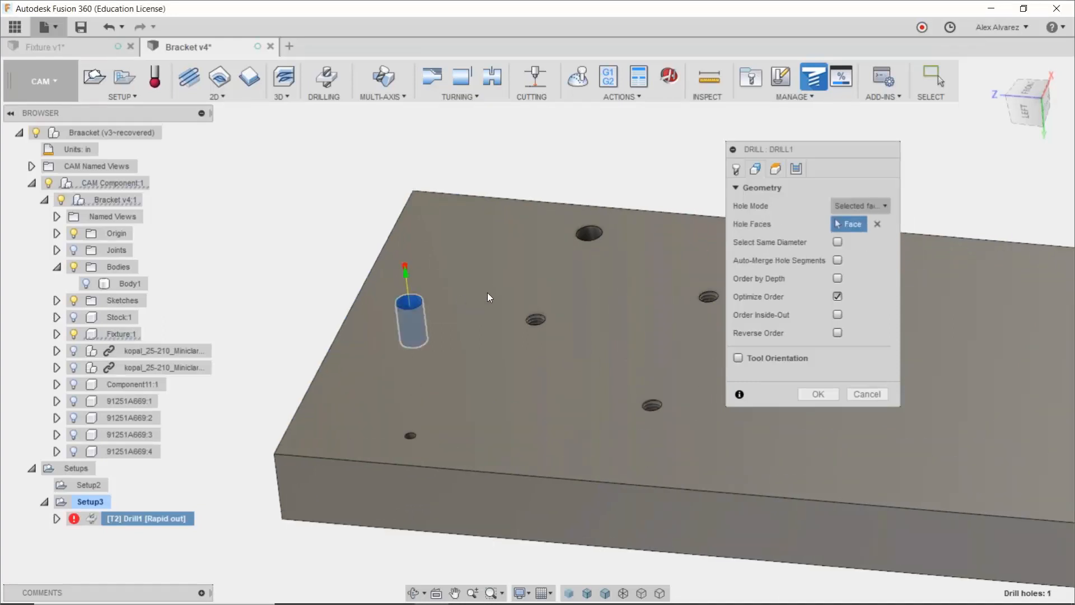
left_click(538, 321)
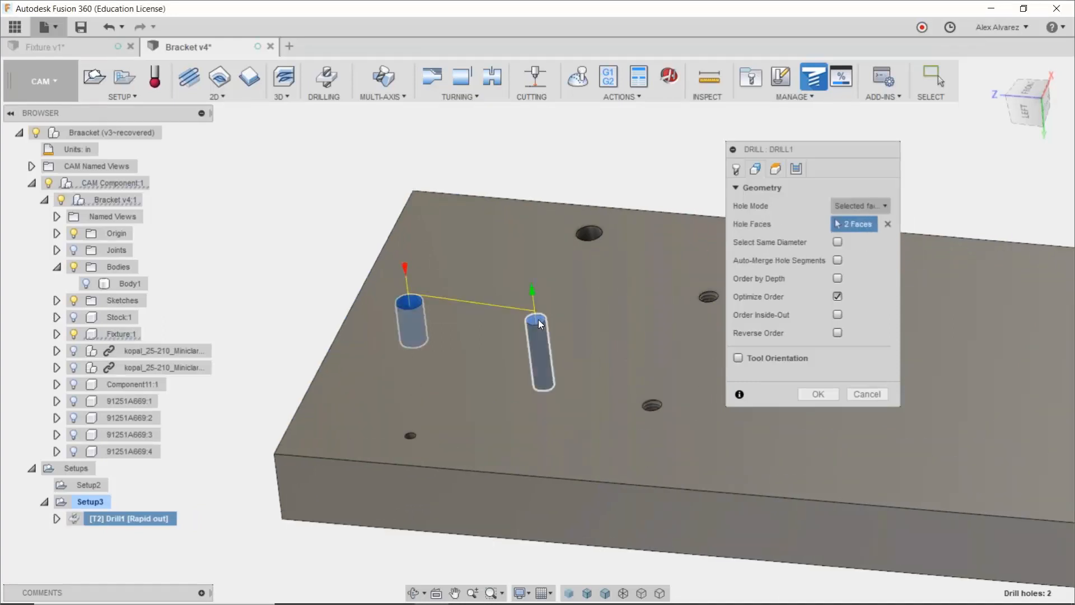
left_click(412, 441)
left_click(837, 242)
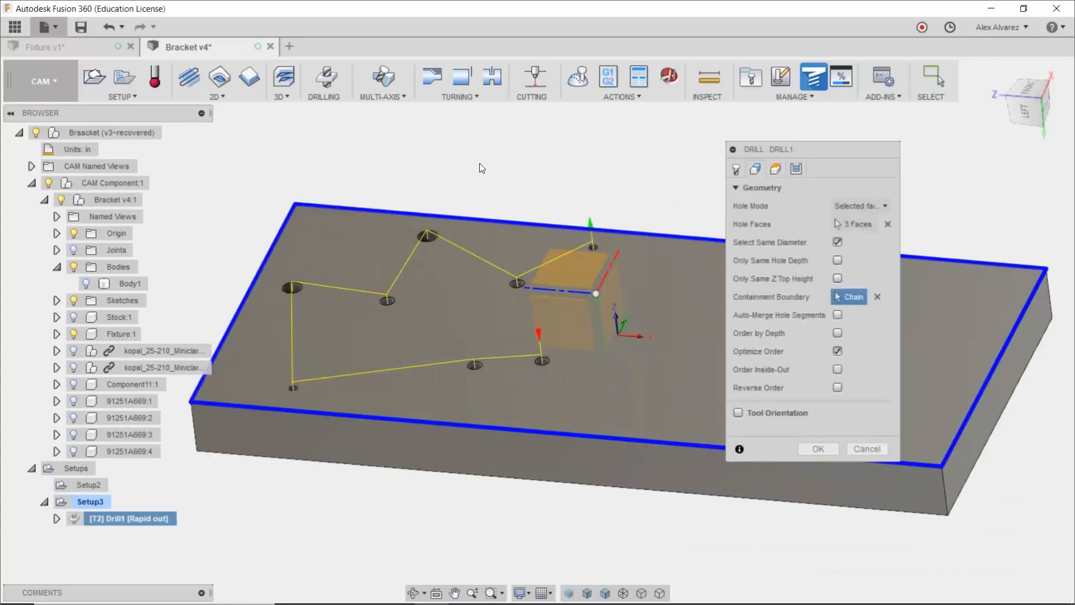
left_click(817, 448)
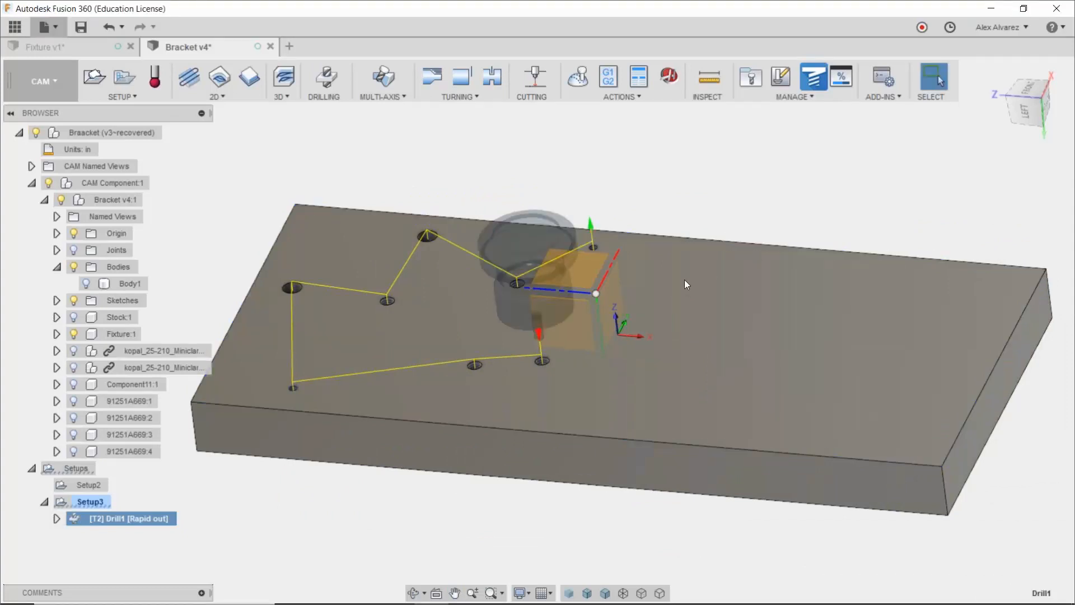
Step: Examine the spot-drilling toolpath and the depth of the drill cones at the holes from several angles
middle_click_drag(684, 280, 688, 251, "shift")
scroll(526, 364, "up", 7)
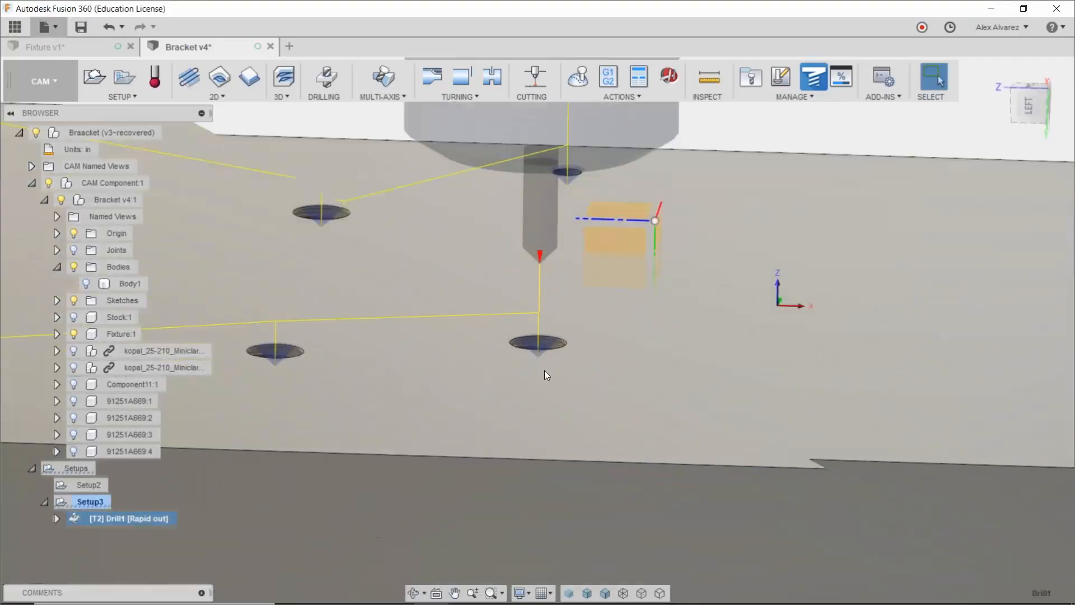
middle_click_drag(546, 372, 581, 359, "shift")
middle_click_drag(499, 377, 710, 358)
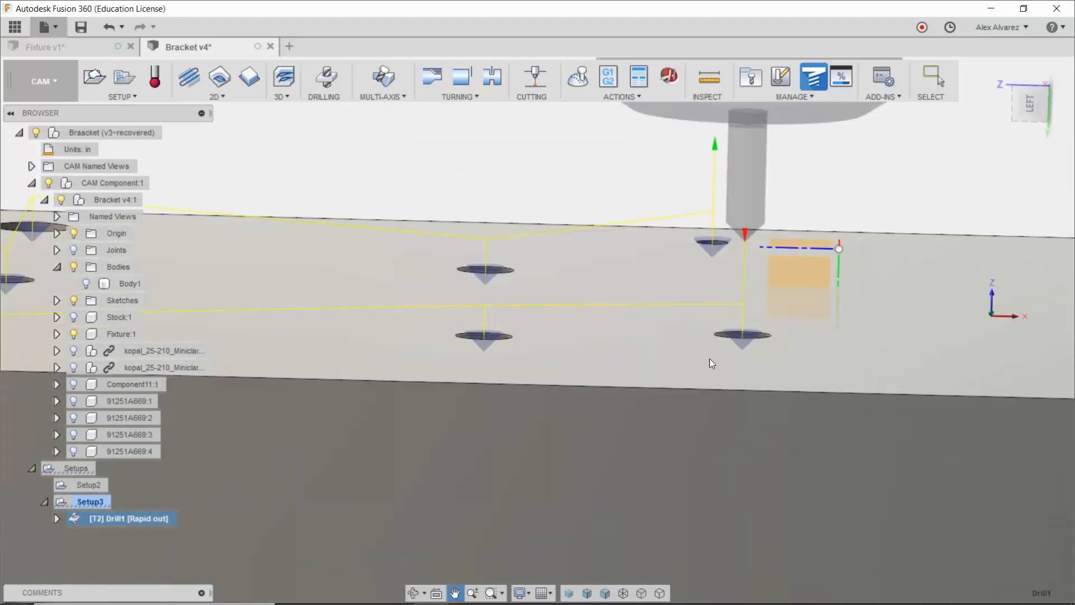
scroll(548, 367, "down", 5)
middle_click_drag(417, 346, 697, 338)
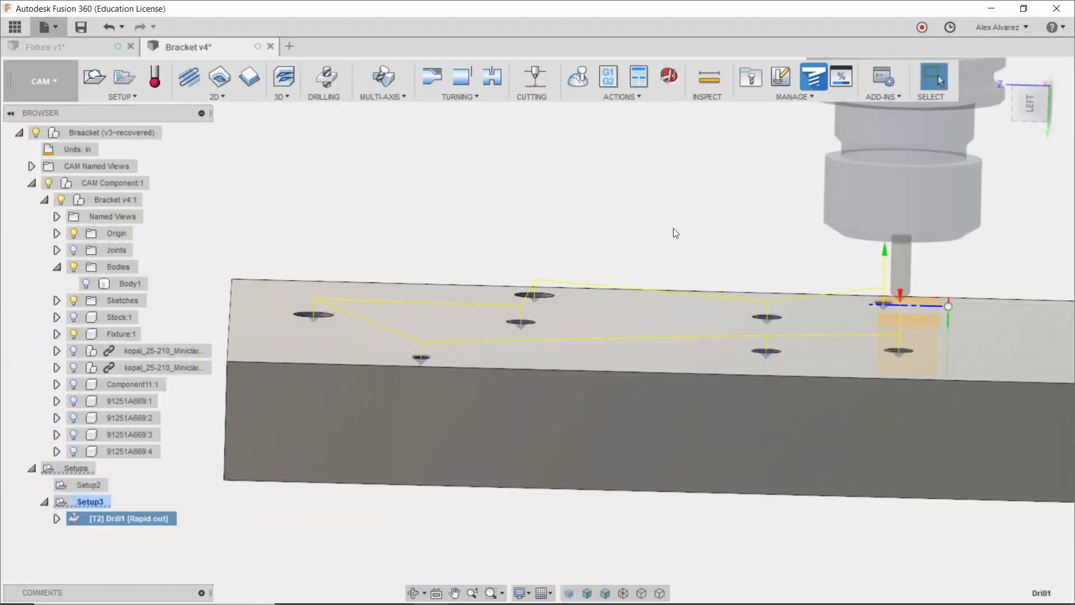
middle_click_drag(674, 232, 699, 167, "shift")
scroll(678, 206, "down", 3)
middle_click_drag(699, 167, 681, 180, "shift")
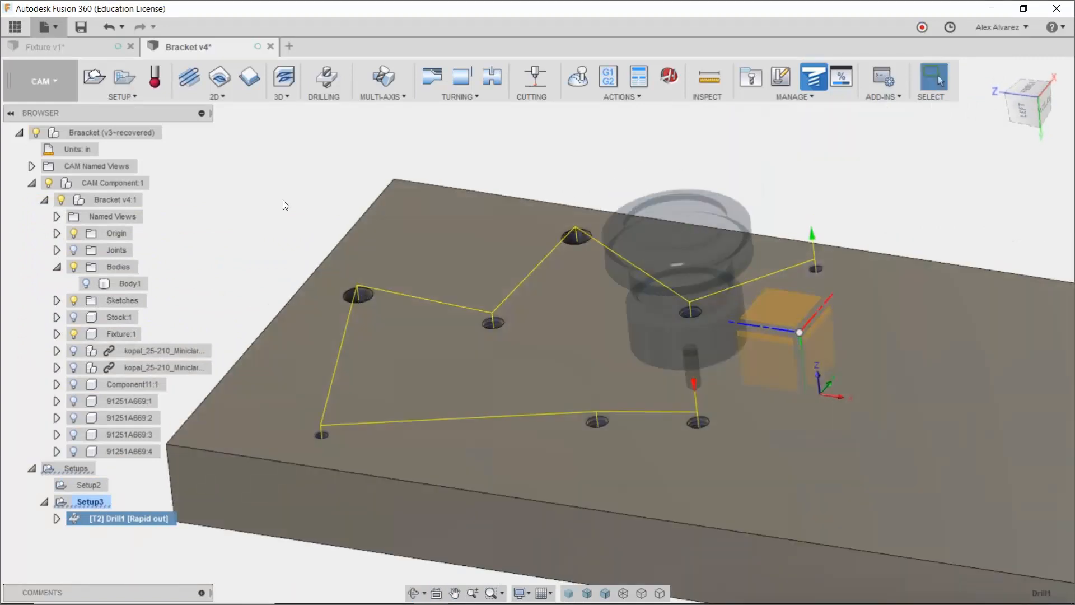
Step: Start a second drilling operation and assign it the 3/8" 118° drill from the FF 21 library, clearing the tool search
left_click(329, 75)
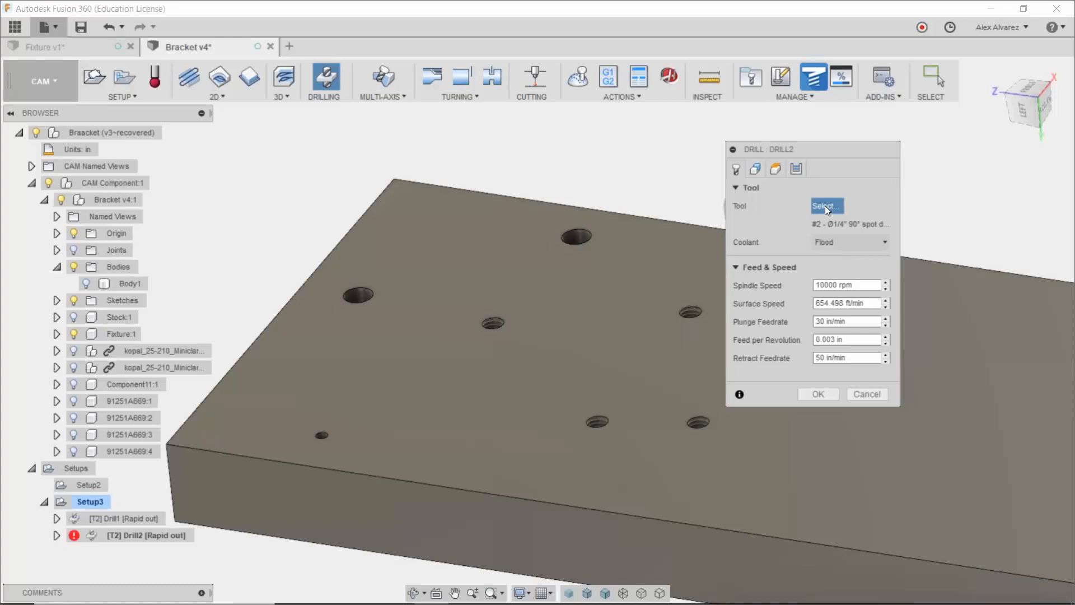
left_click(824, 206)
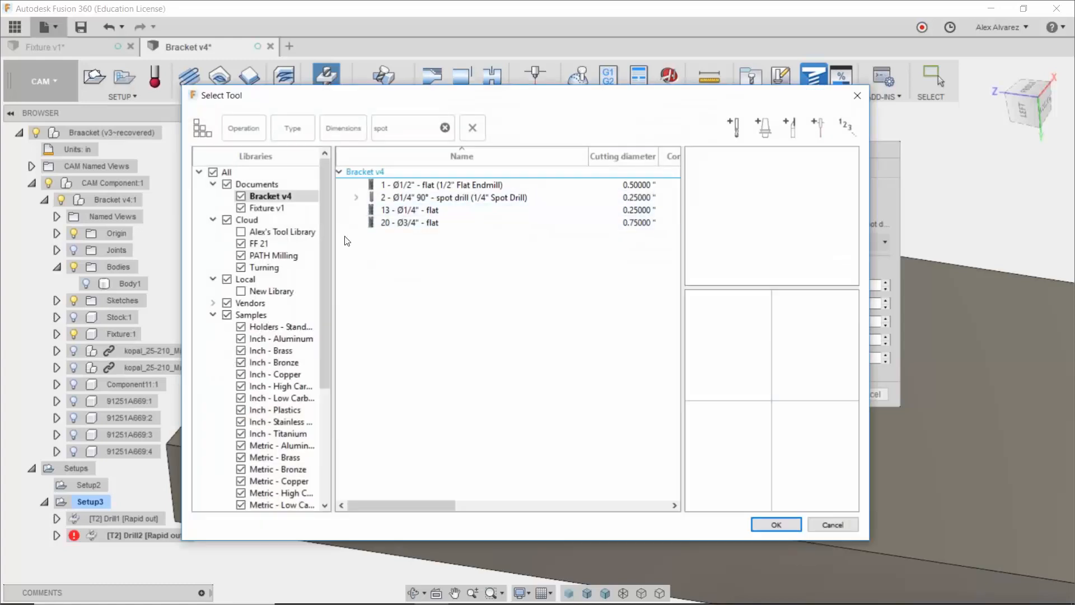
left_click(267, 243)
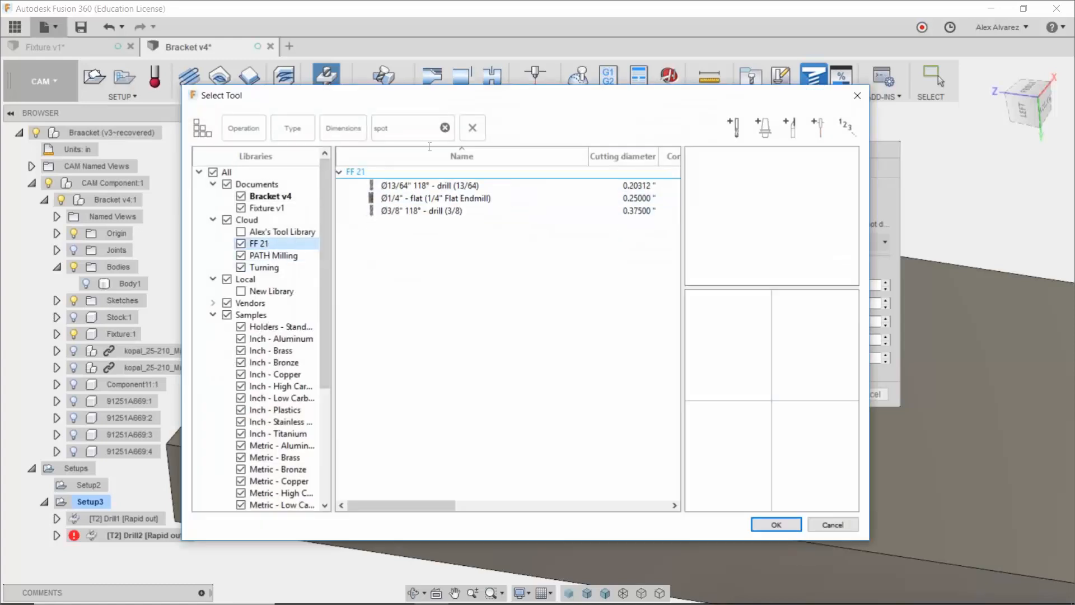
left_click(444, 127)
left_click(435, 212)
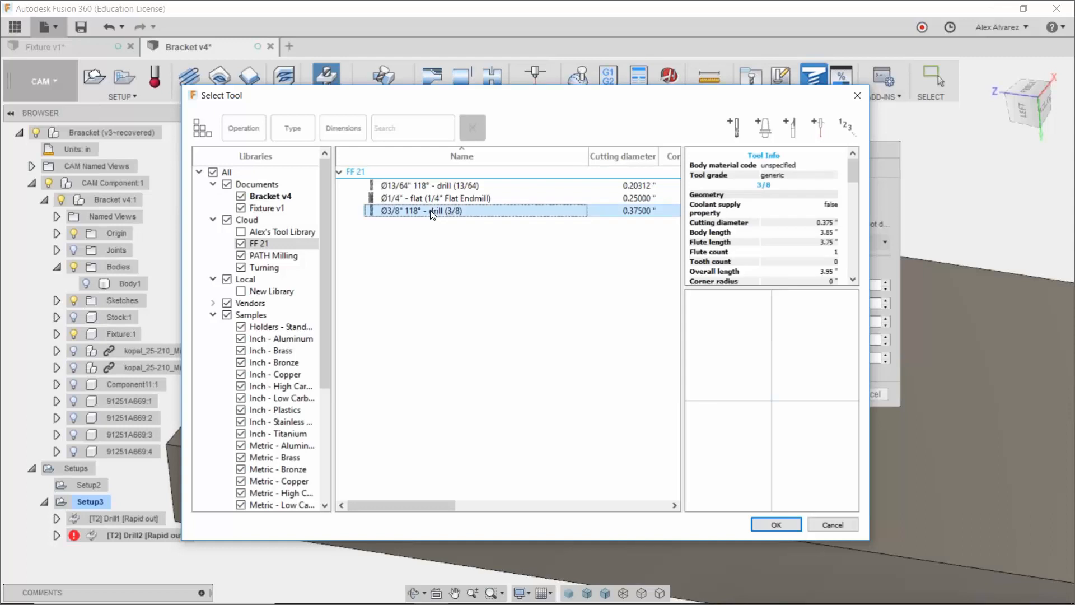
left_click(776, 524)
Step: Select the large hole nearest the plate's short edge as the face to drill and include holes of the same diameter
scroll(484, 291, "up", 2)
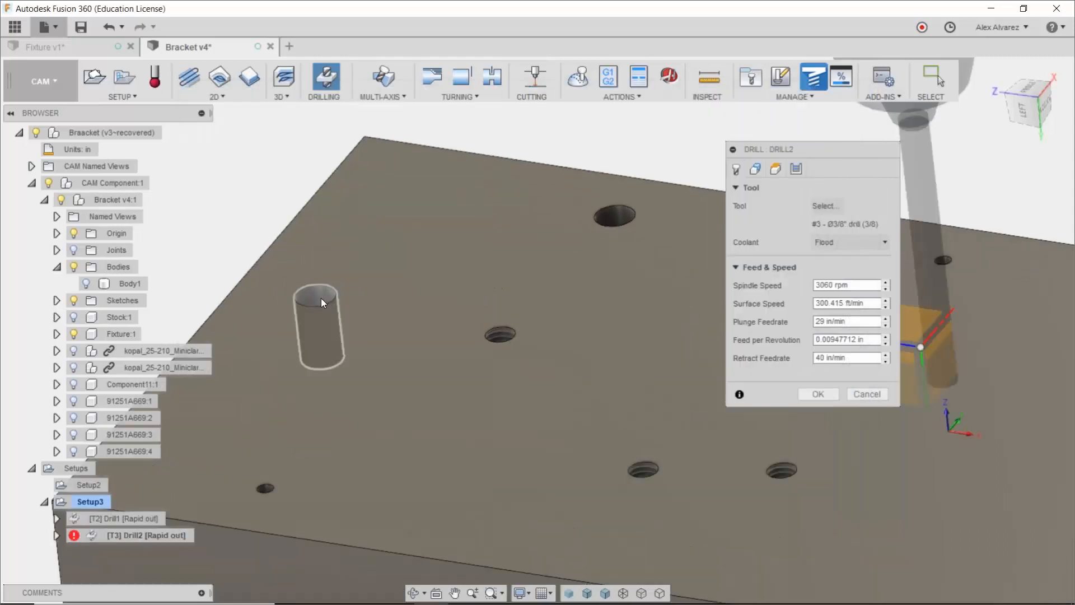
left_click(321, 297)
left_click(837, 242)
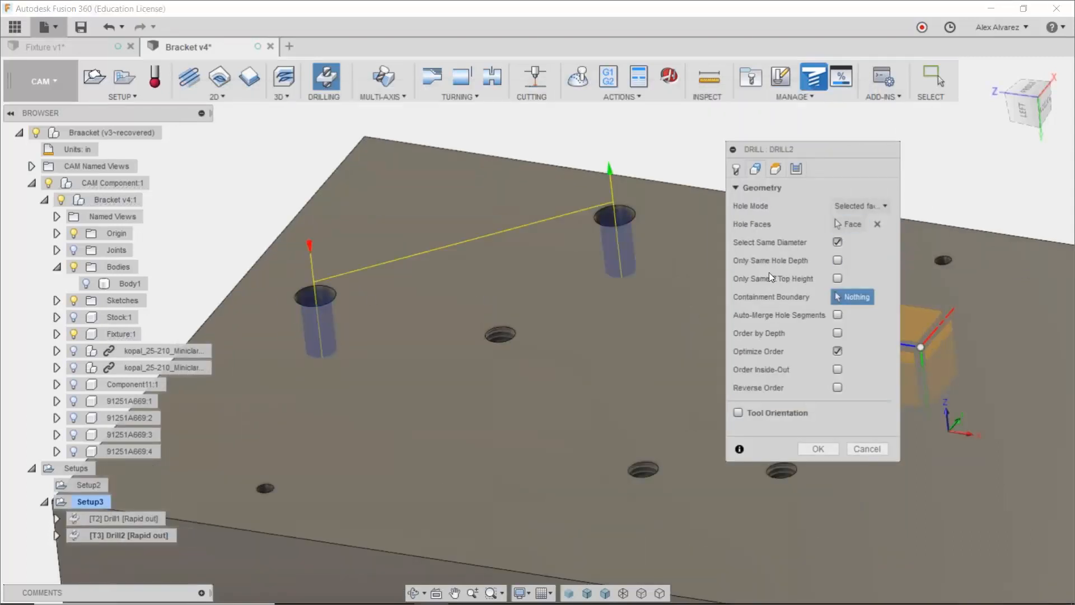
scroll(642, 286, "down", 4)
middle_click_drag(500, 395, 522, 362, "shift")
middle_click_drag(523, 401, 524, 413, "shift")
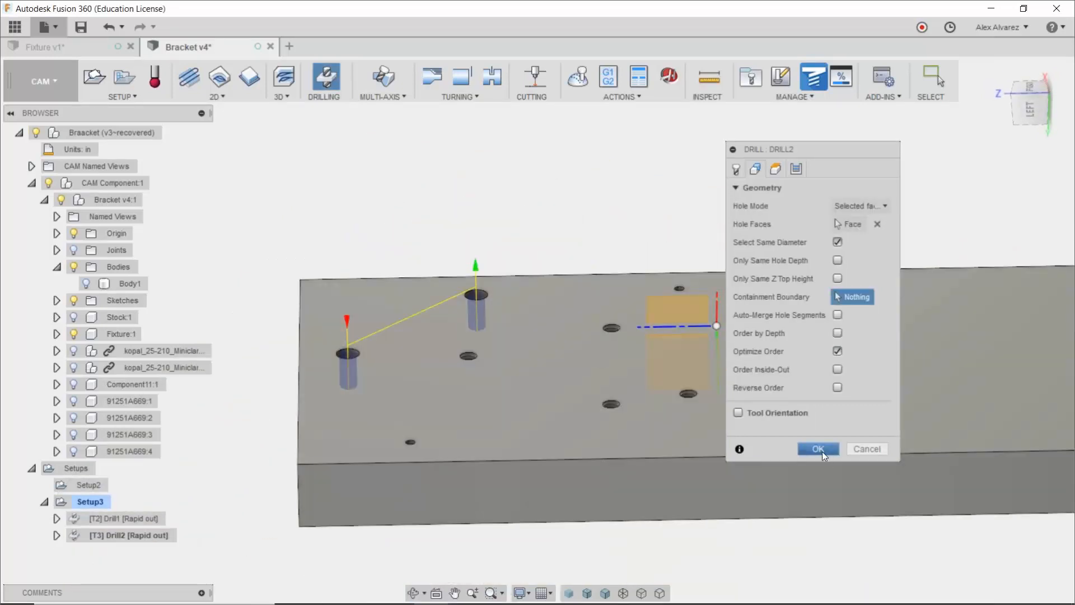
Step: Set the drilling cycle to Chip breaking - partial retract with a pecking depth of .09 in
left_click(796, 169)
left_click(838, 206)
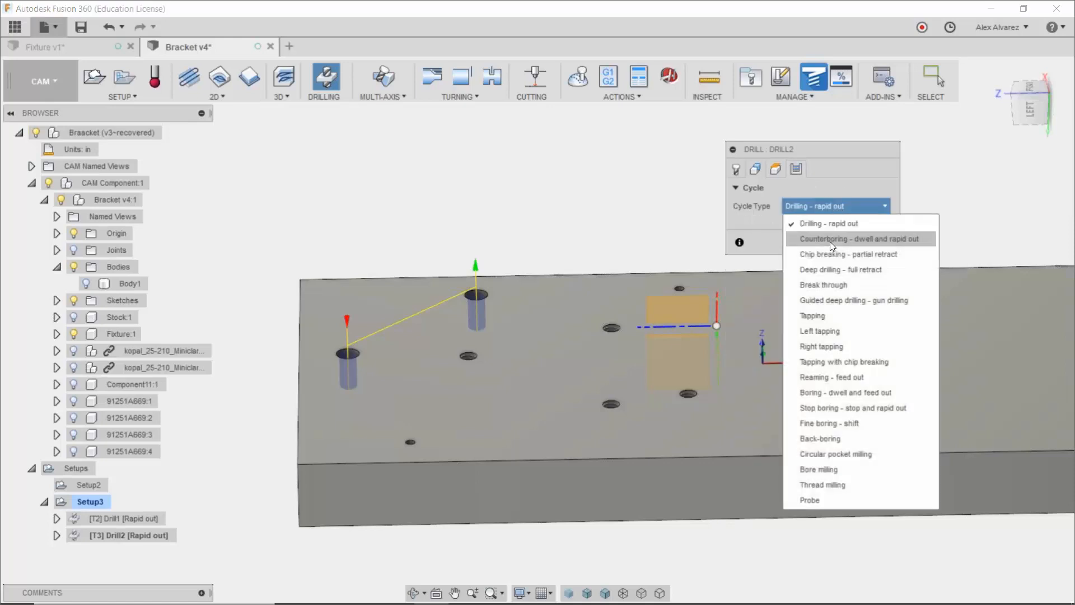
left_click(819, 255)
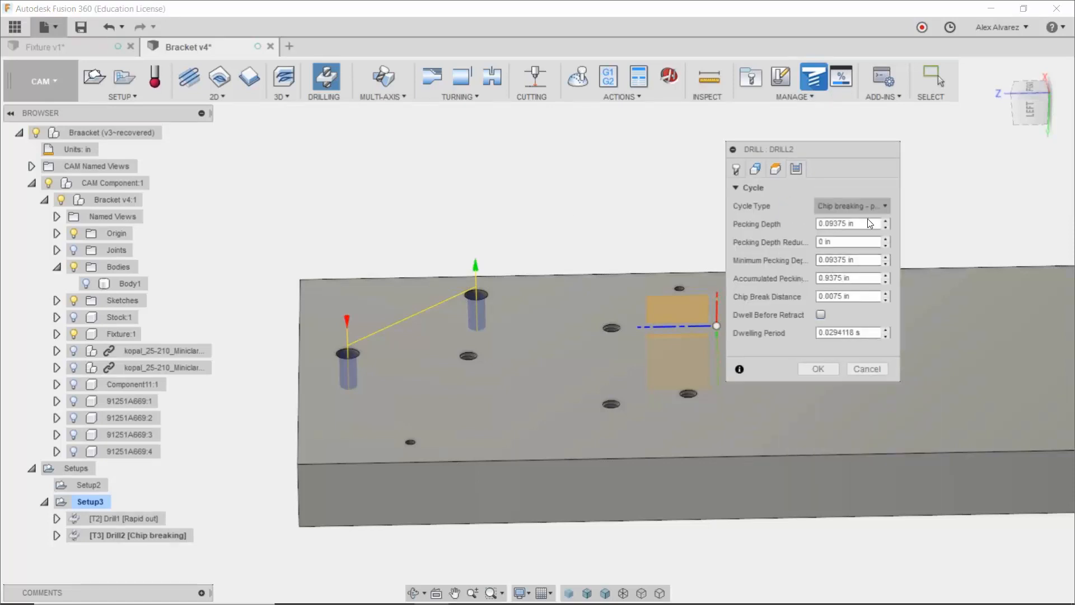
left_click_drag(869, 223, 675, 234)
type(".09")
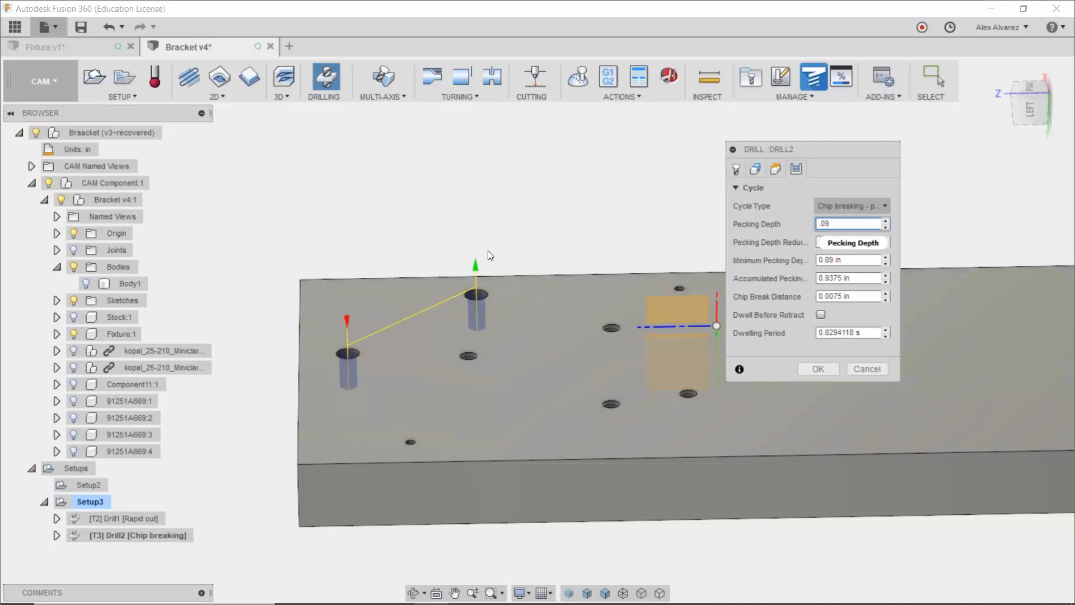
Step: Check the two large holes in the plate, generate the 3/8" drilling toolpath, and review it
scroll(494, 261, "up", 3)
middle_click_drag(495, 261, 506, 298, "shift")
scroll(498, 246, "up", 3)
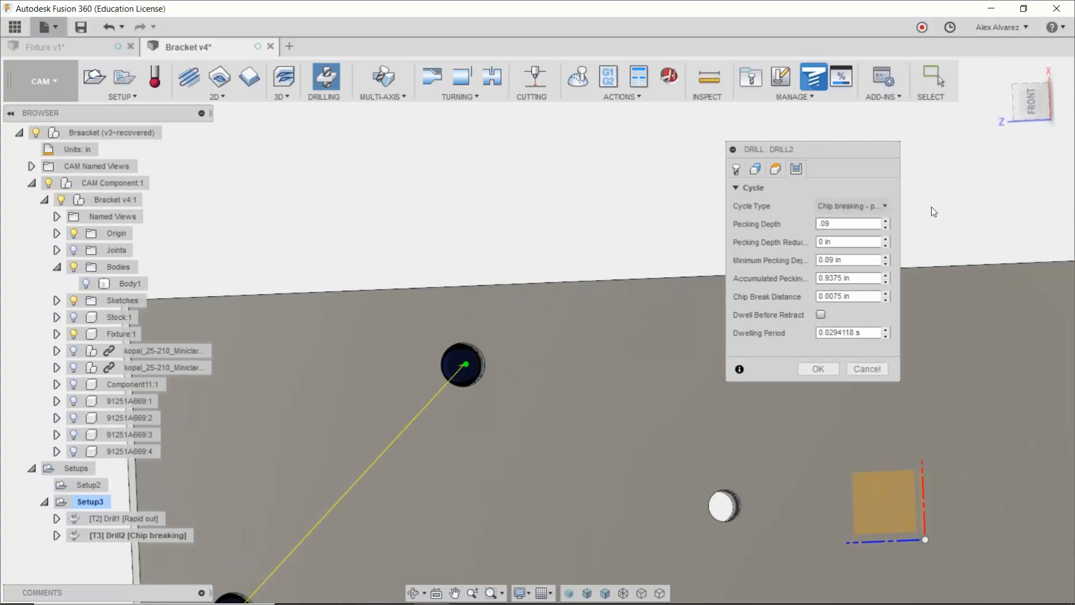
middle_click_drag(598, 259, 579, 221, "shift")
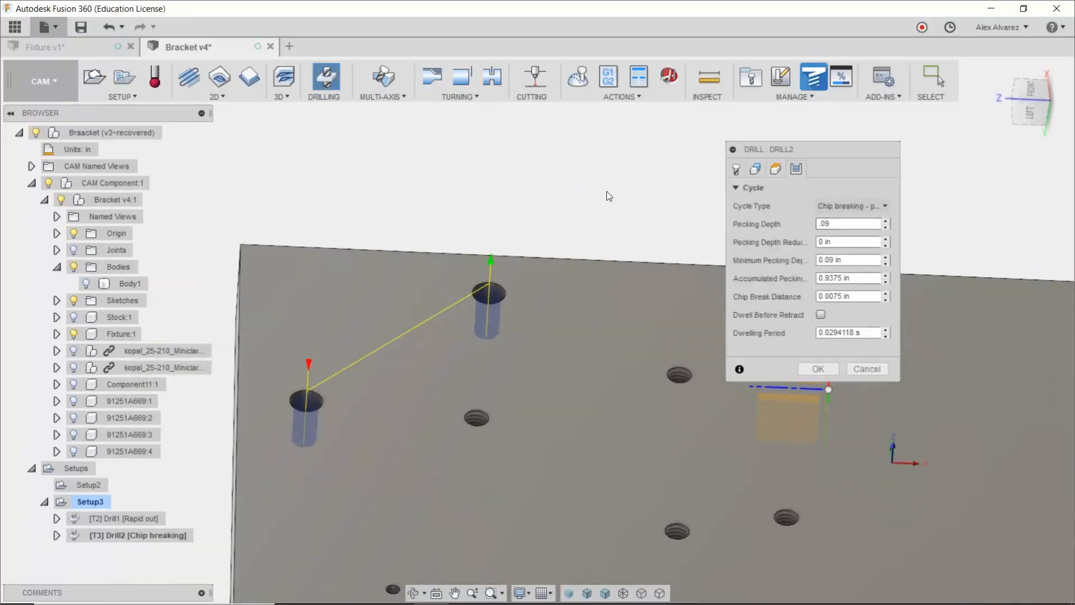
left_click(818, 368)
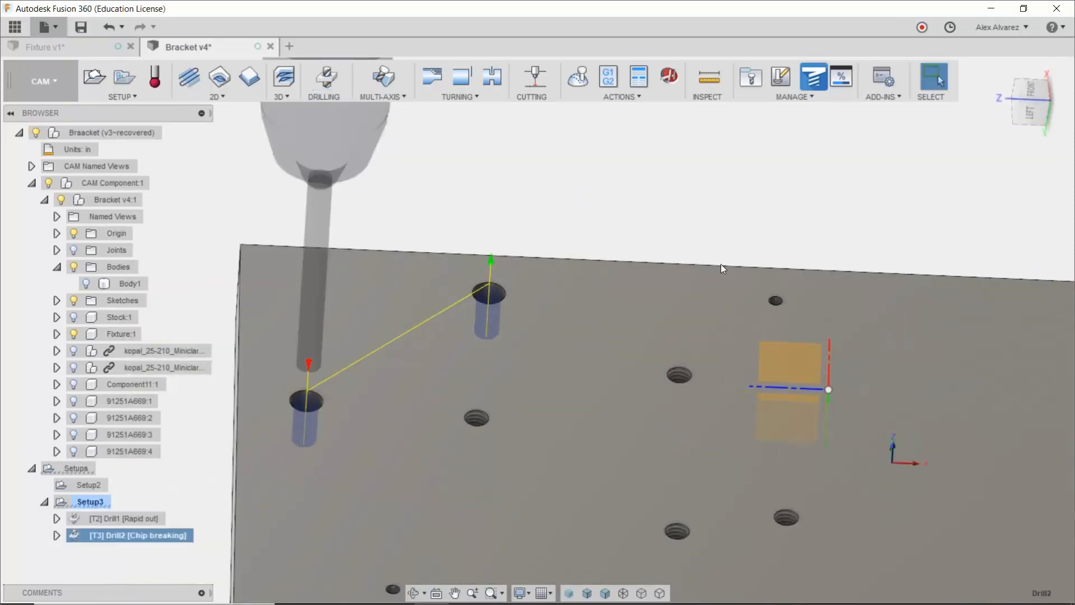
middle_click_drag(720, 263, 759, 213, "shift")
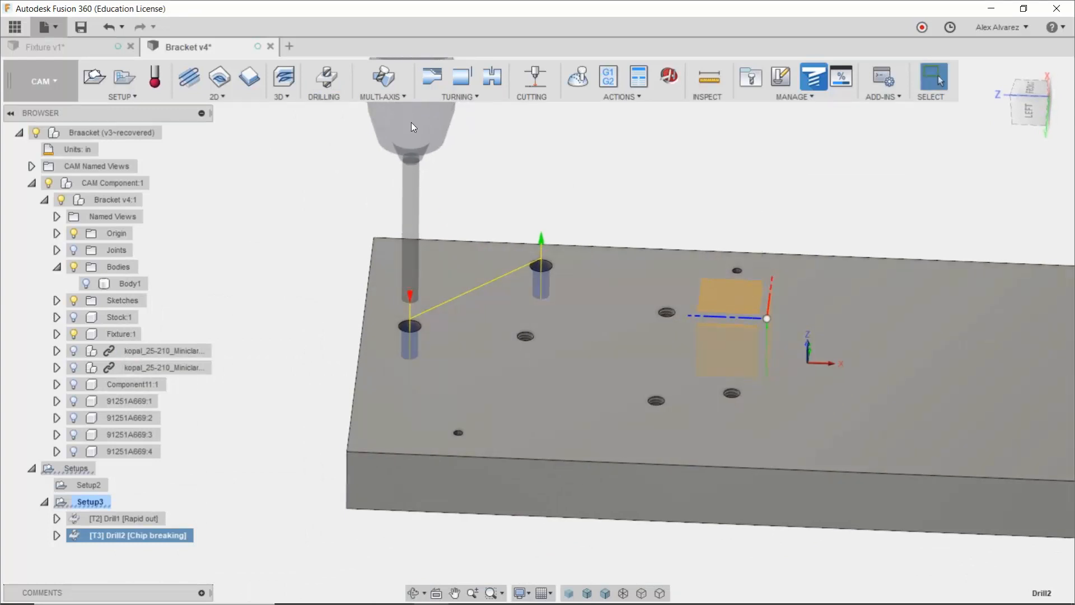
middle_click_drag(332, 321, 332, 343, "shift")
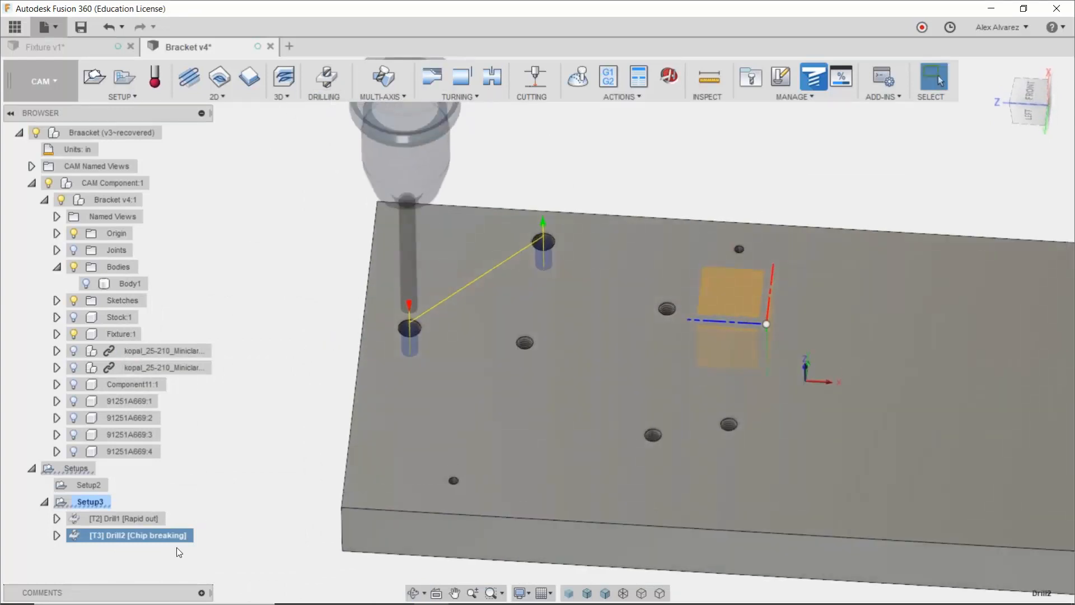
Step: Duplicate the 3/8" chip-breaking drill operation within Setup3 and select the copy
key("ctrl+c")
key("ctrl+v")
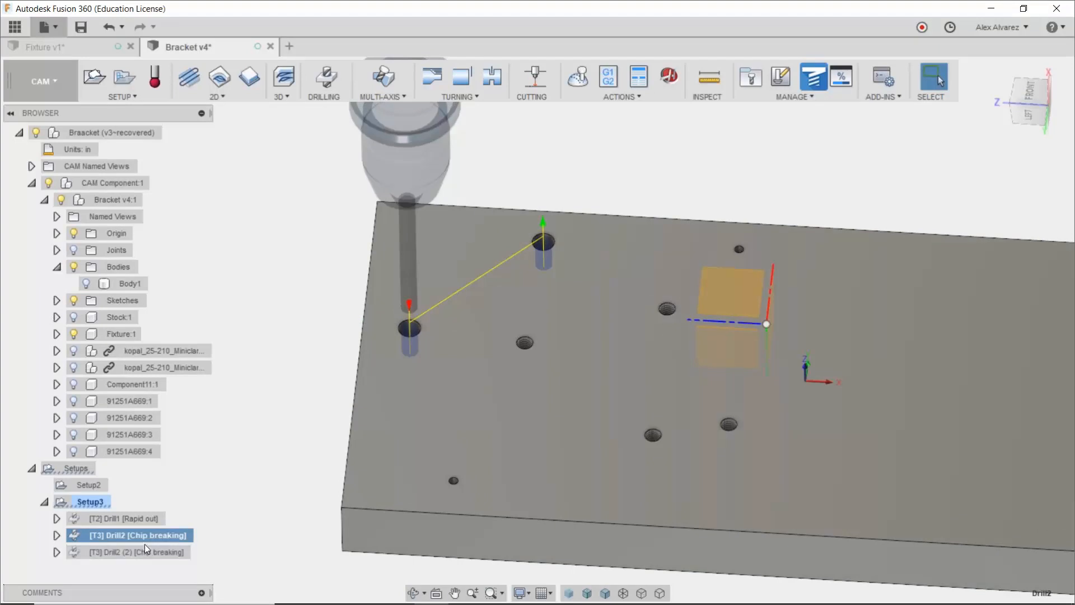
left_click(138, 552)
Step: Edit the duplicated chip-breaking drill operation and set its tool to the 13/64" drill from the FF 21 library
right_click(138, 555)
left_click(234, 168)
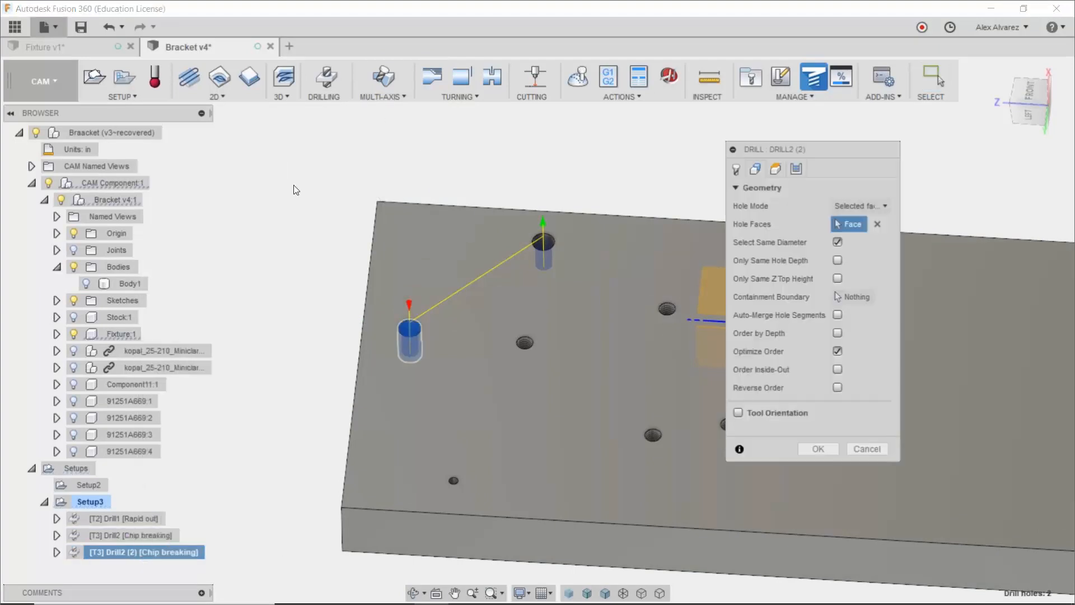
left_click(743, 169)
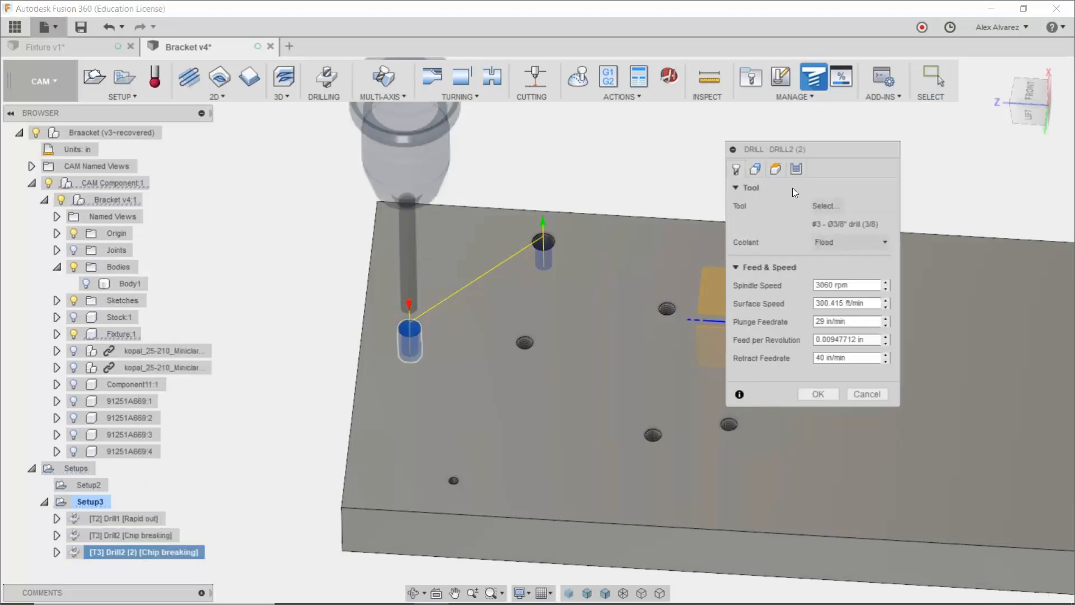
left_click(827, 206)
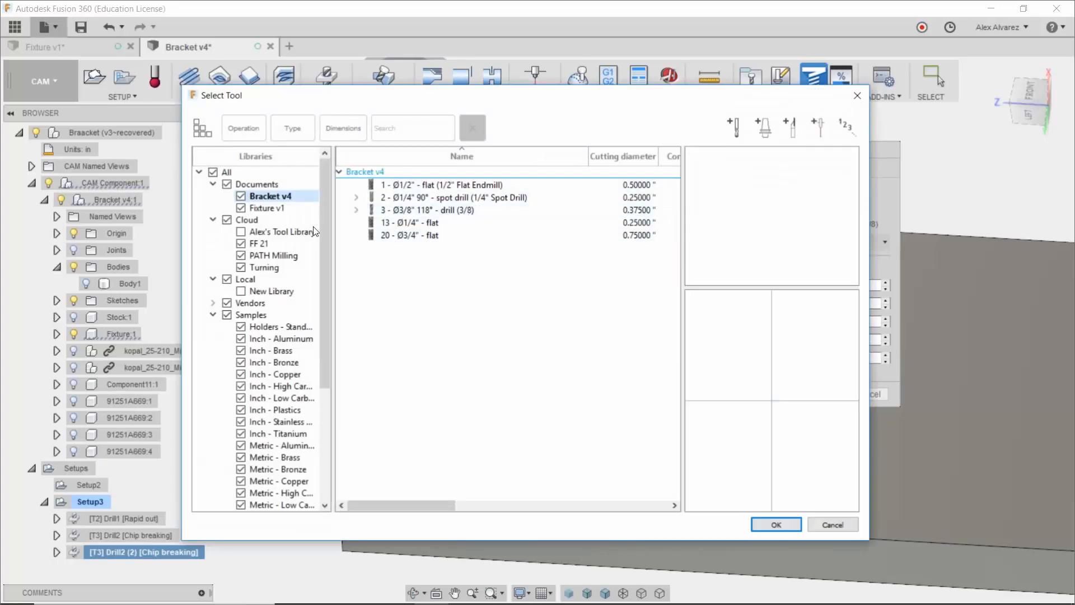
left_click(278, 247)
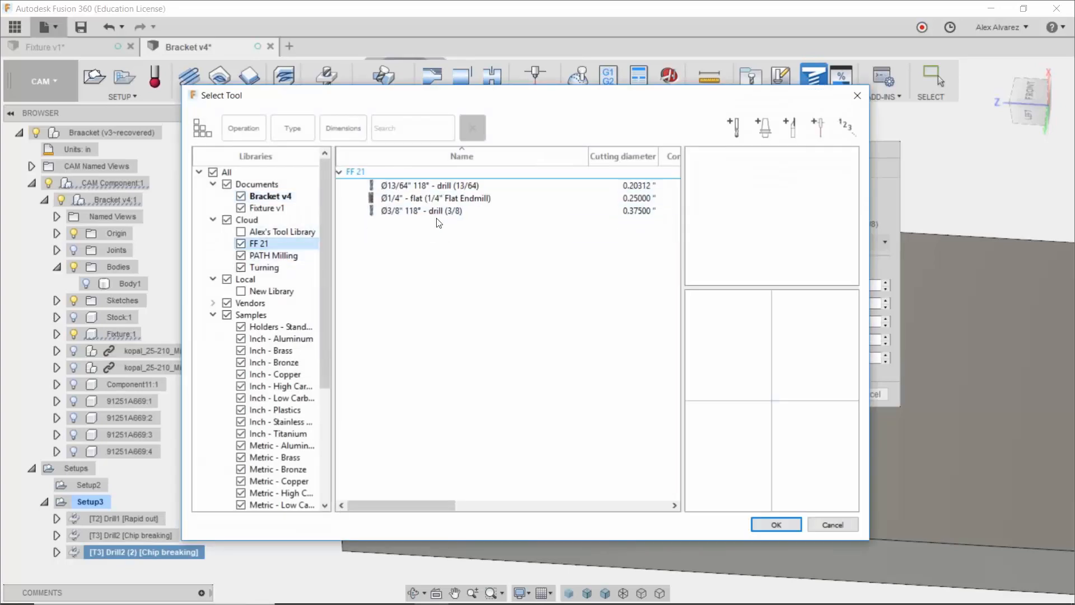
left_click(432, 185)
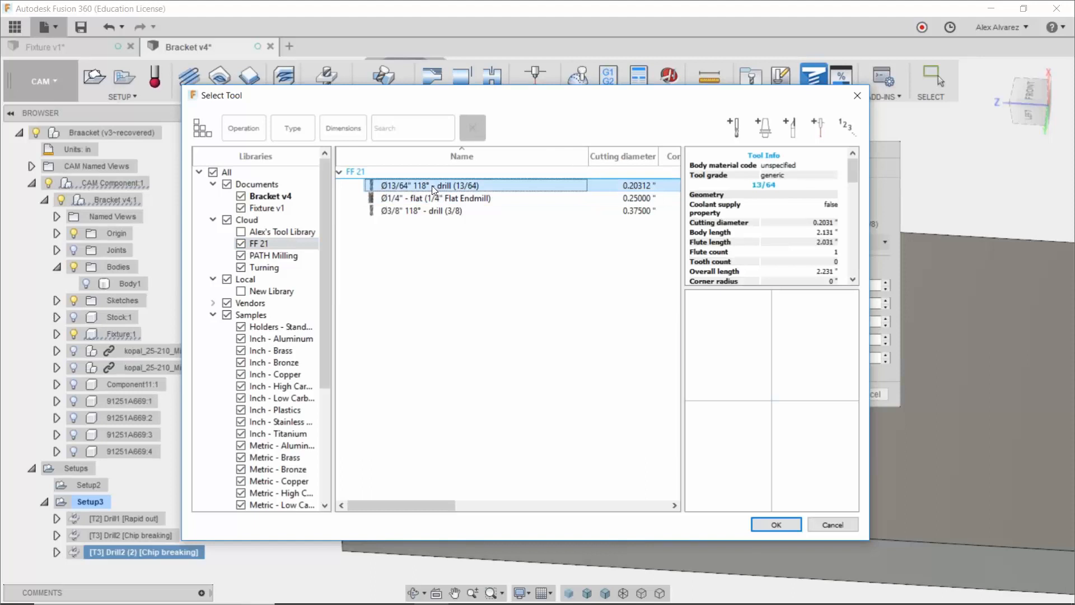
left_click(776, 523)
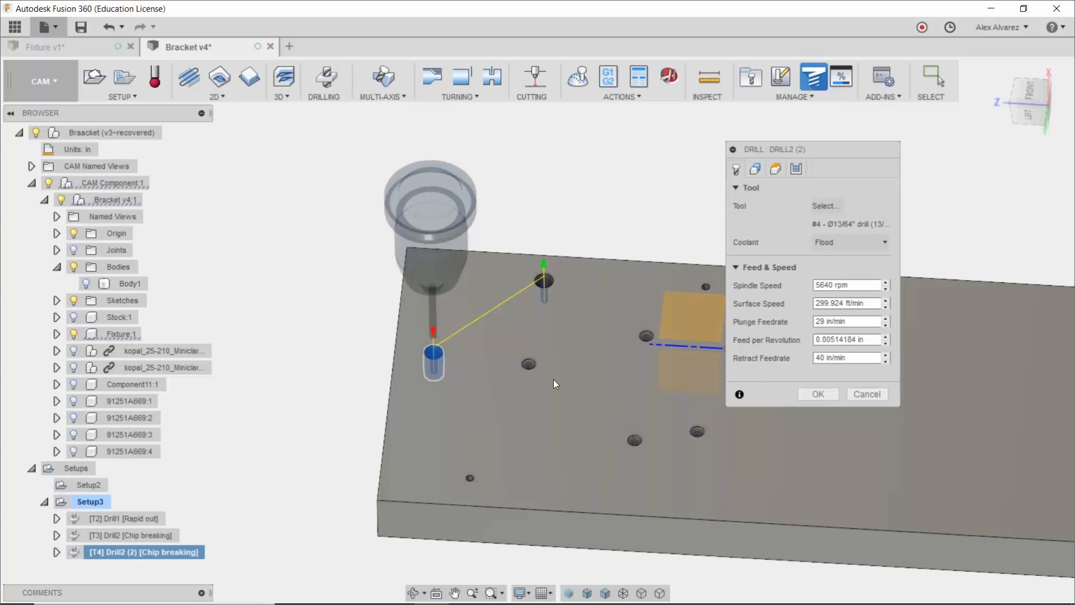
Step: Replace the operation's hole selection with the small hole near the plate's corner, keeping same-diameter selection on, and generate the toolpath
scroll(553, 378, "up", 5)
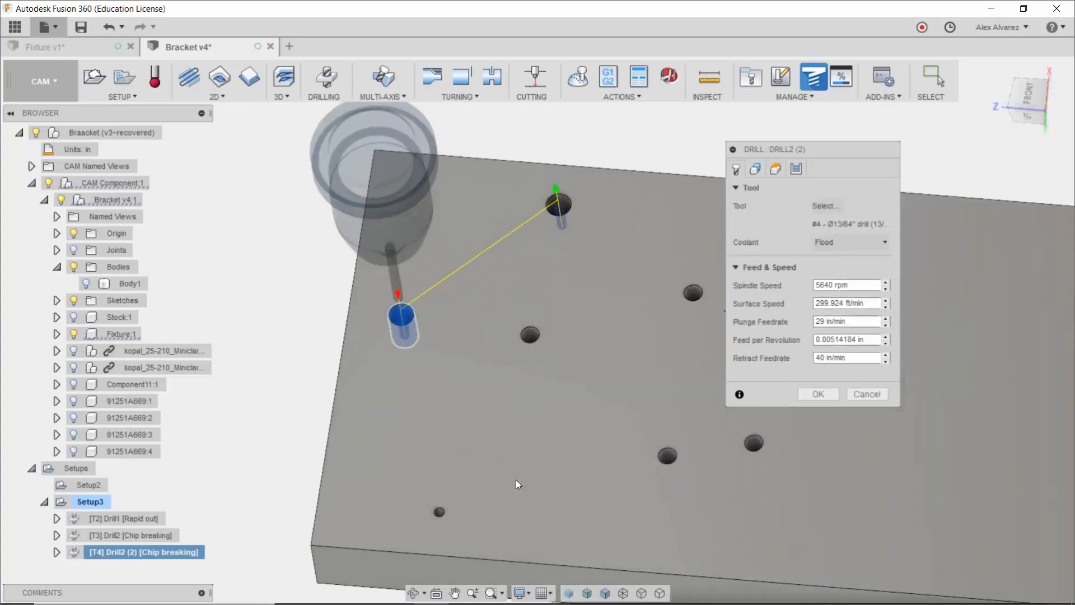
scroll(515, 479, "up", 1)
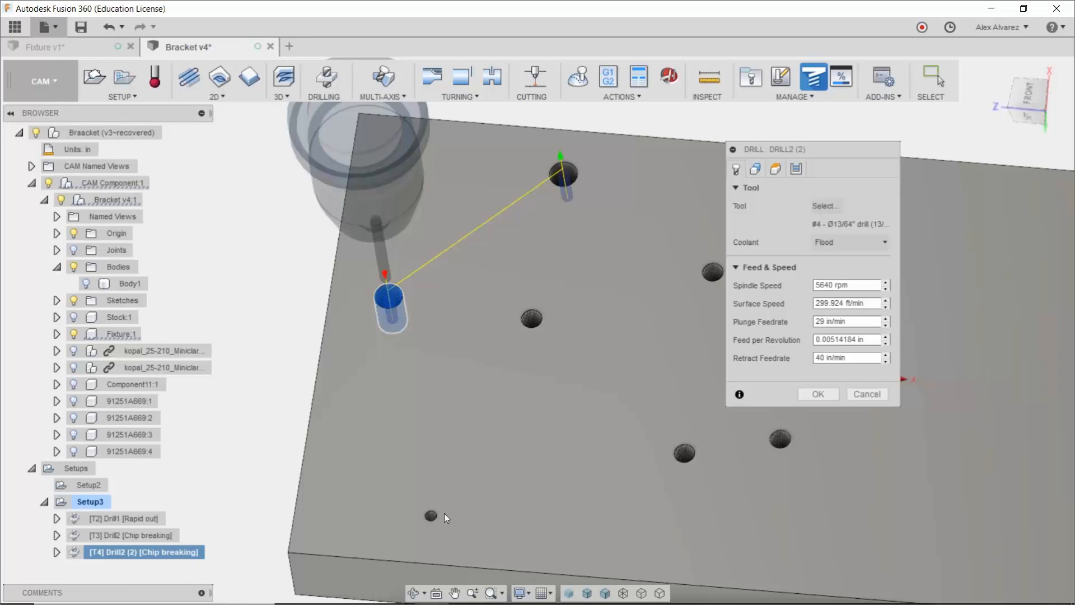
left_click(435, 514)
scroll(595, 413, "down", 2)
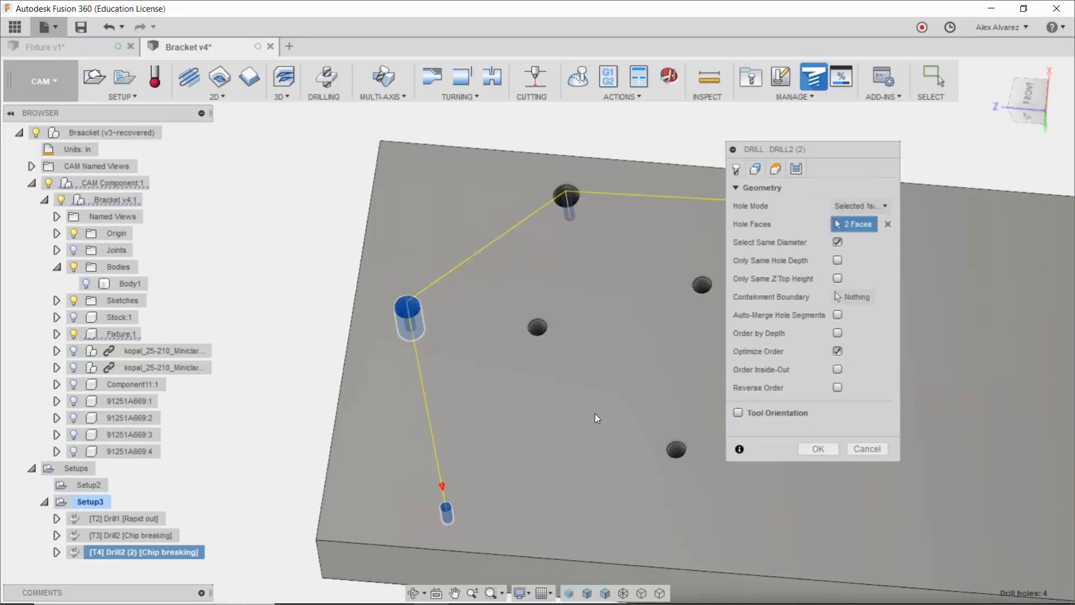
left_click(887, 224)
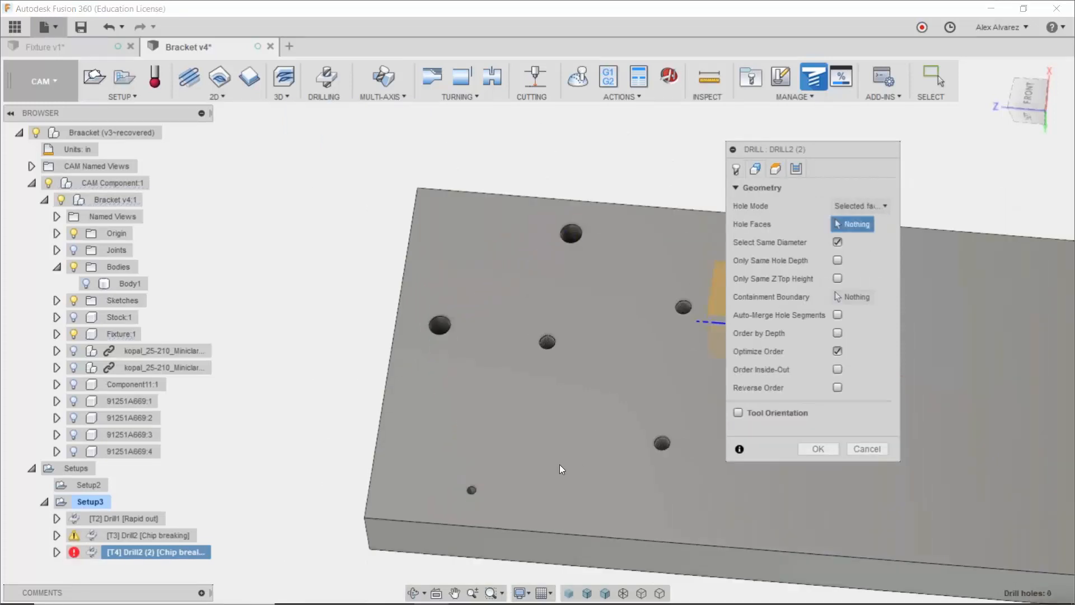
left_click(472, 495)
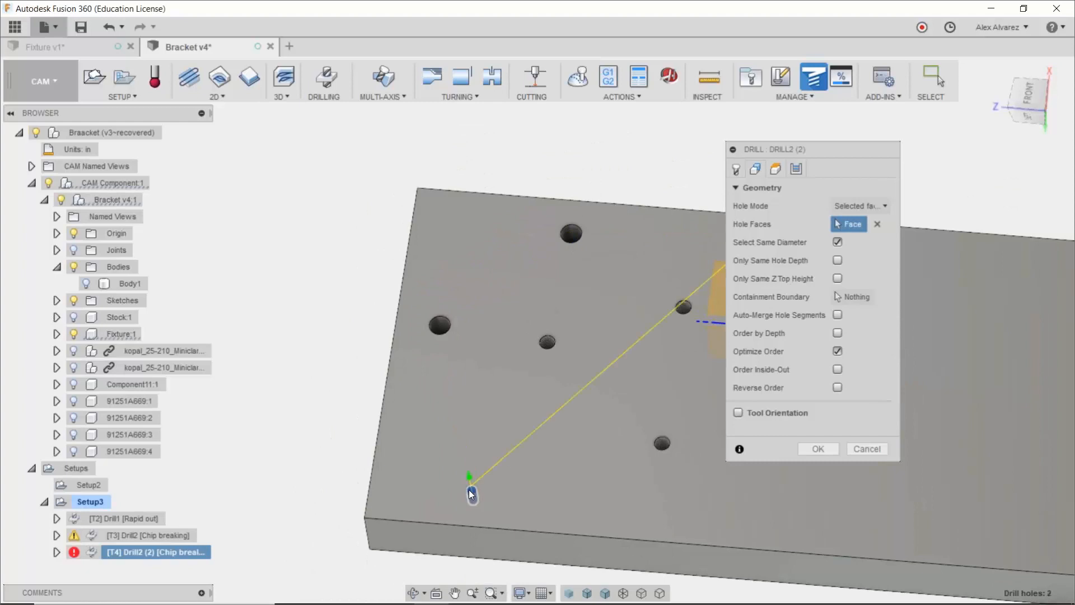
middle_click_drag(472, 495, 607, 478, "shift")
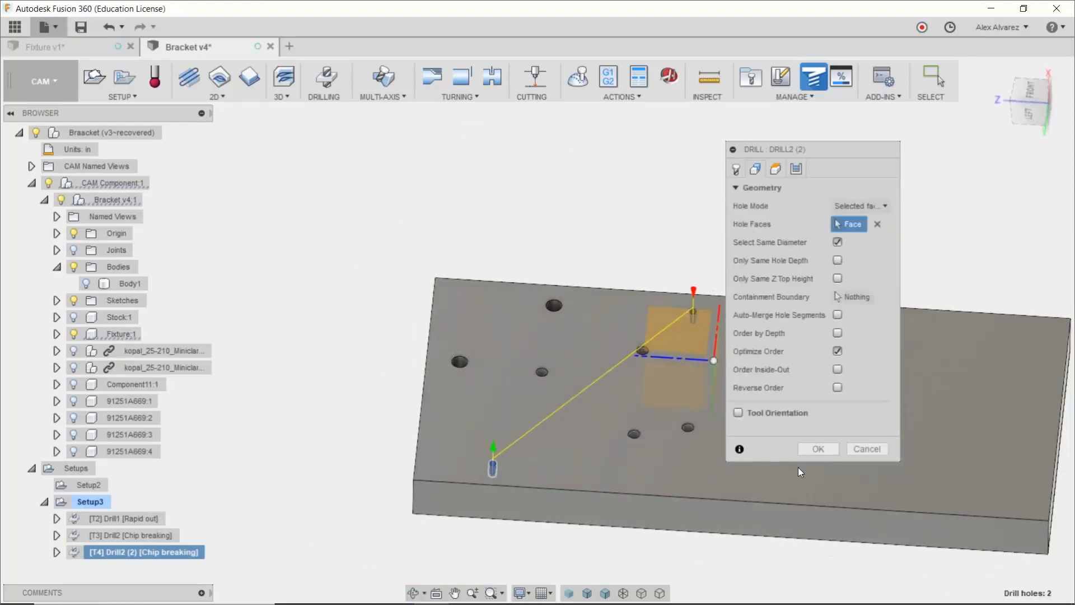
left_click(812, 449)
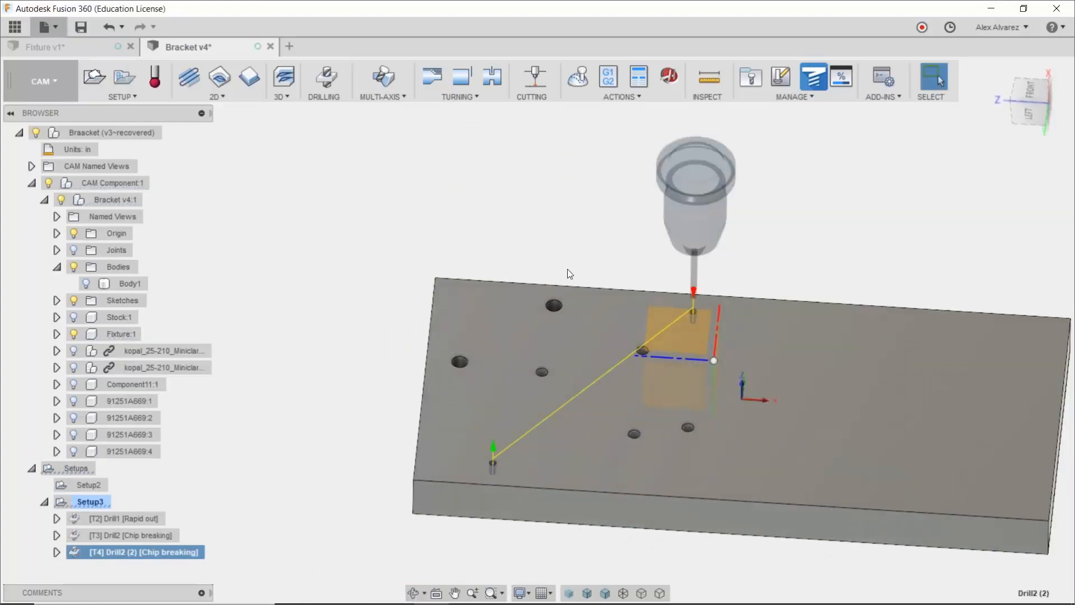
Step: Inspect the medium-sized threaded holes in the plate up close
middle_click_drag(606, 235, 607, 270, "shift")
scroll(587, 318, "up", 5)
scroll(518, 411, "up", 5)
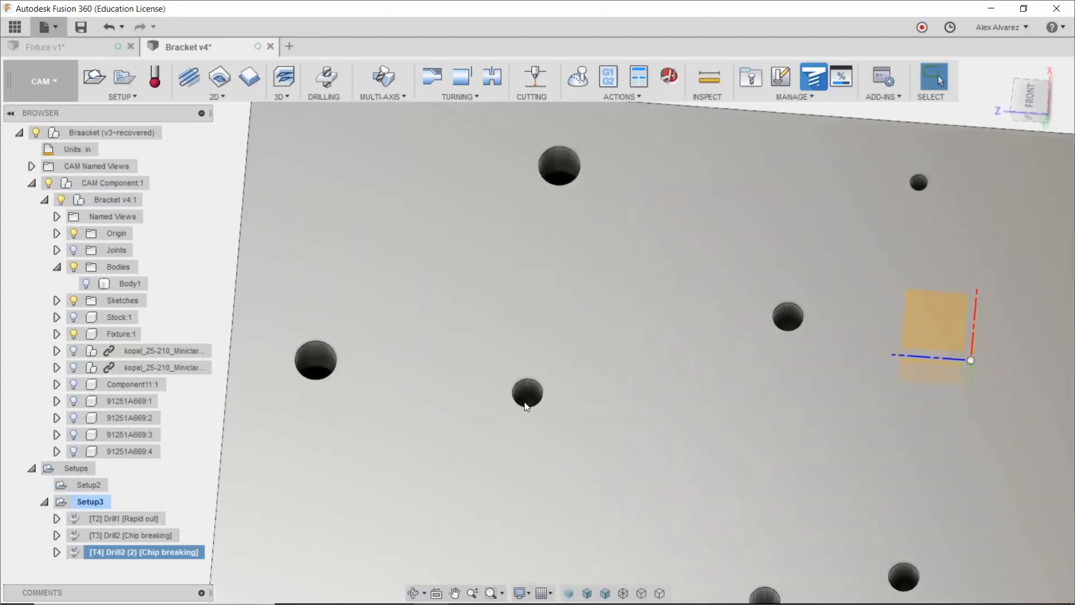
scroll(588, 334, "up", 4)
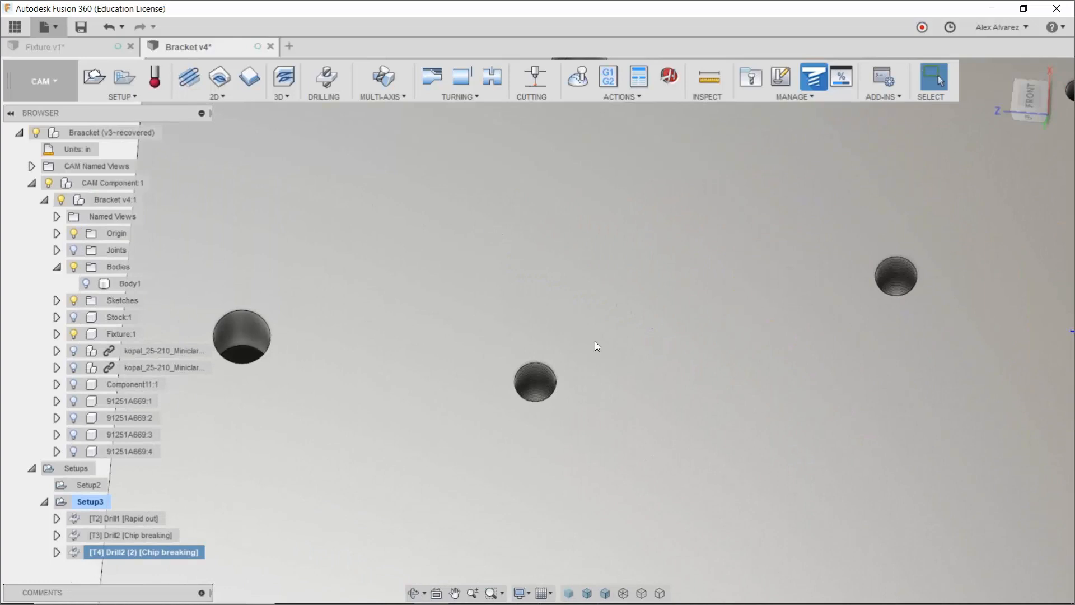
scroll(658, 340, "down", 5)
middle_click_drag(704, 367, 665, 347)
middle_click_drag(710, 361, 712, 347, "shift")
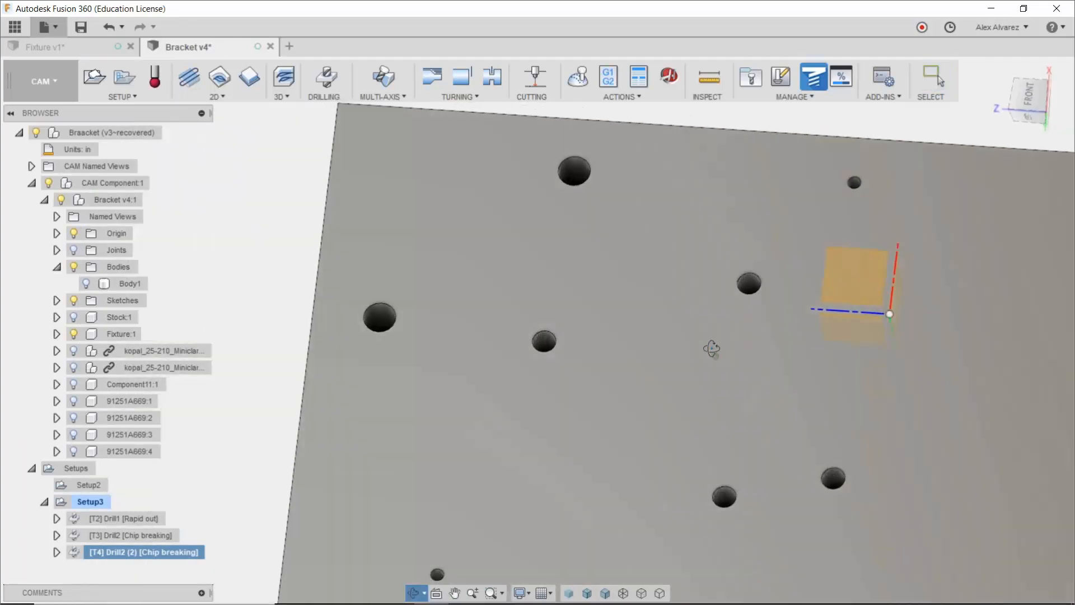
Step: Duplicate the 13/64" drill in the FF 21 cloud tool library
left_click(755, 80)
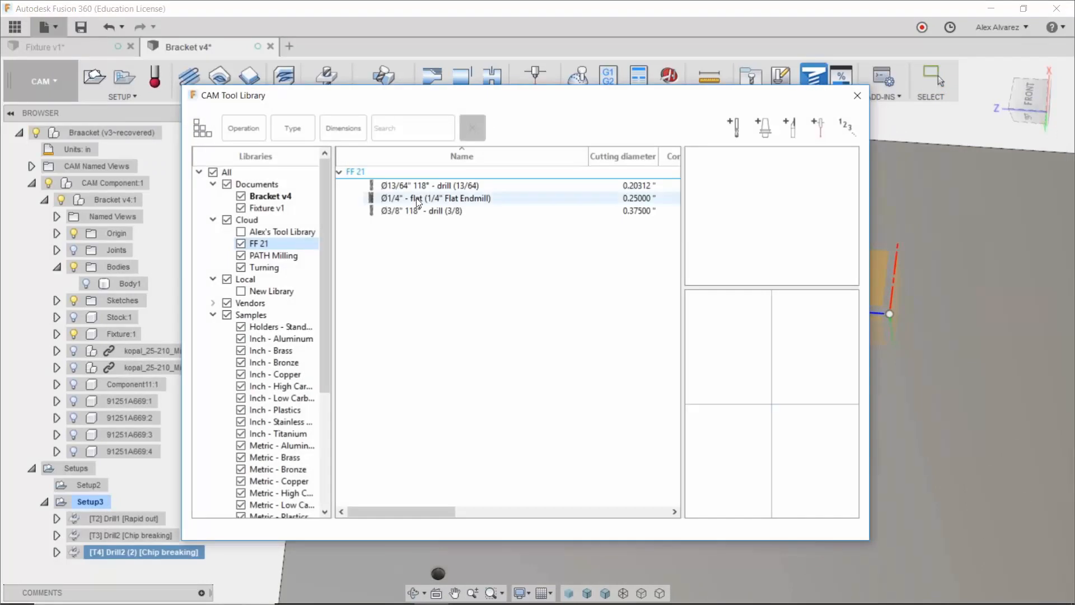
left_click(438, 187)
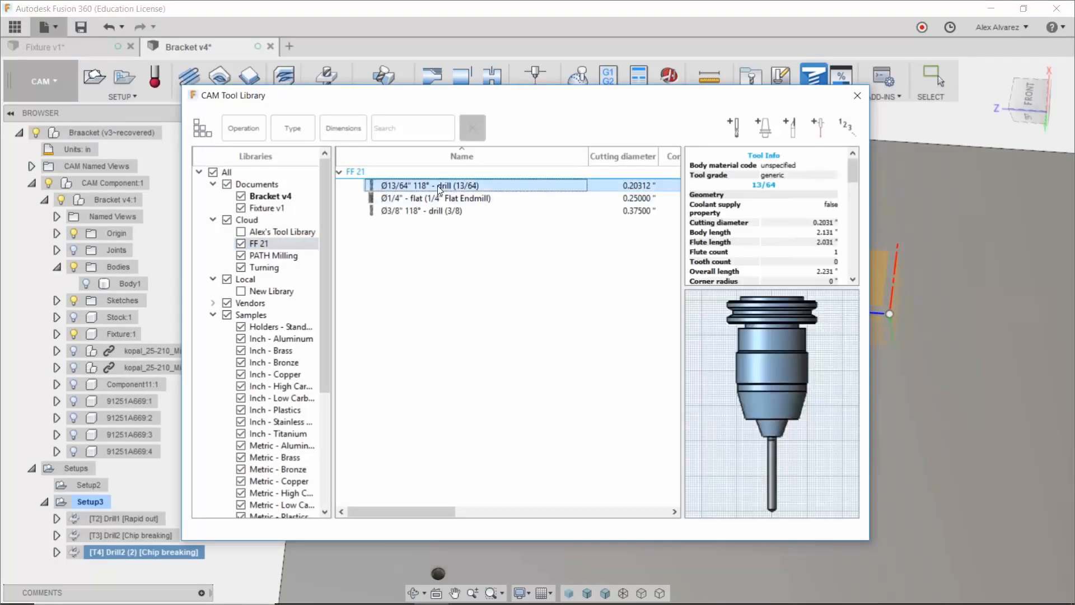
right_click(438, 190)
left_click(490, 244)
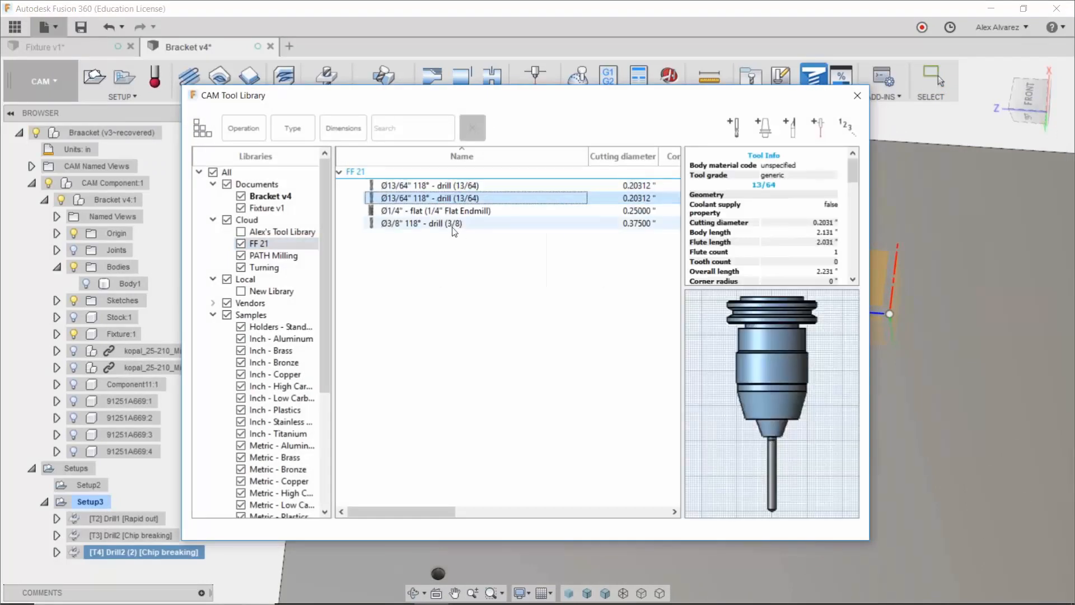
Step: Set the copied drill's cutter diameter and shaft diameter to .368 in, save it, and close the tool library
right_click(442, 200)
left_click(496, 209)
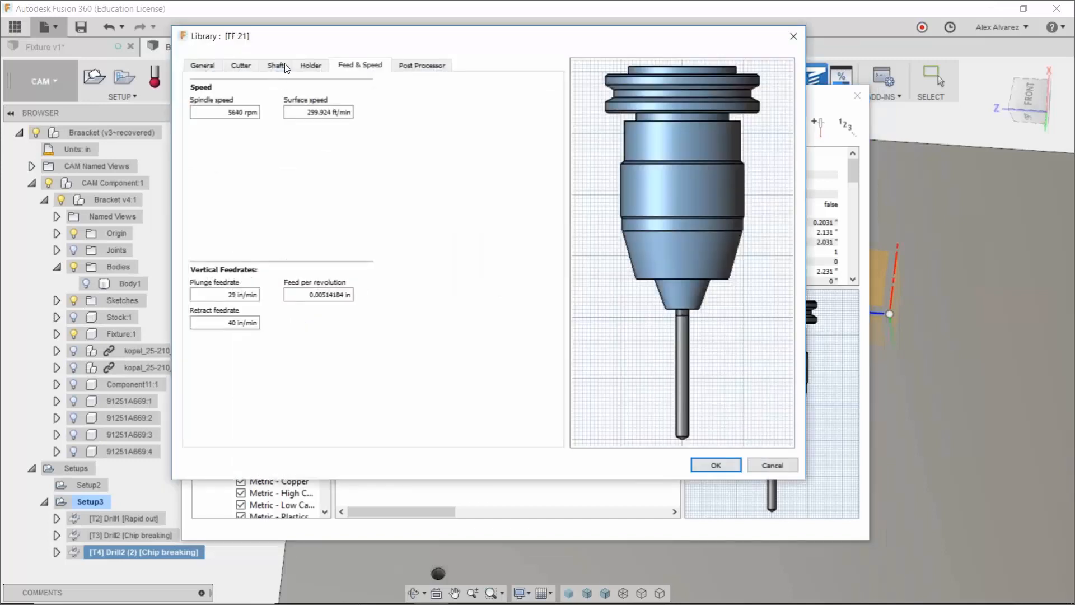
left_click(234, 66)
triple_click(217, 300)
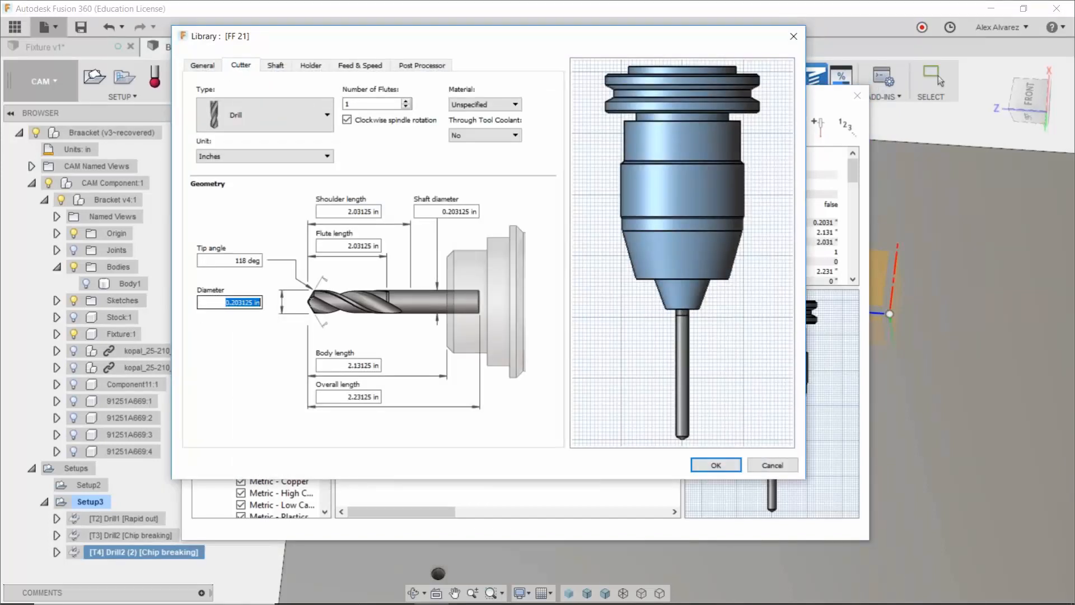
key("BackSpace")
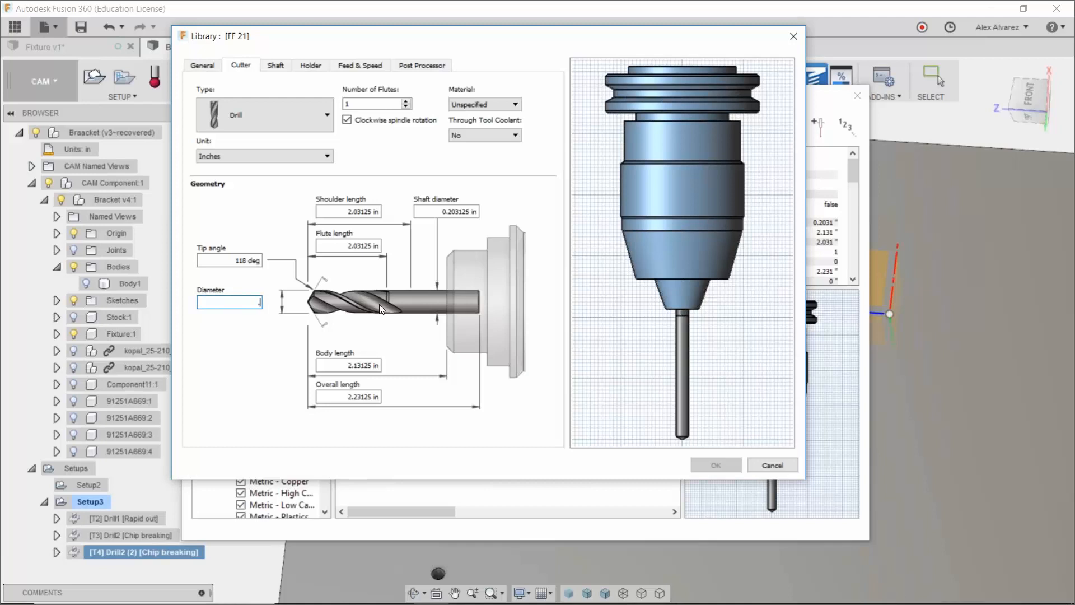
type(".368")
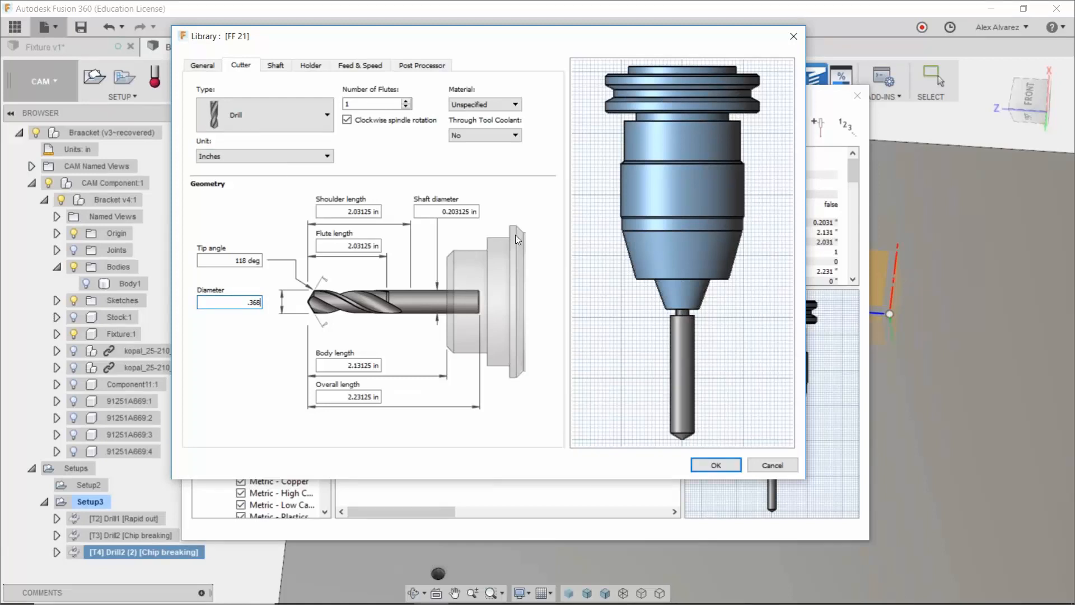
key("Tab")
key("BackSpace")
type(".368")
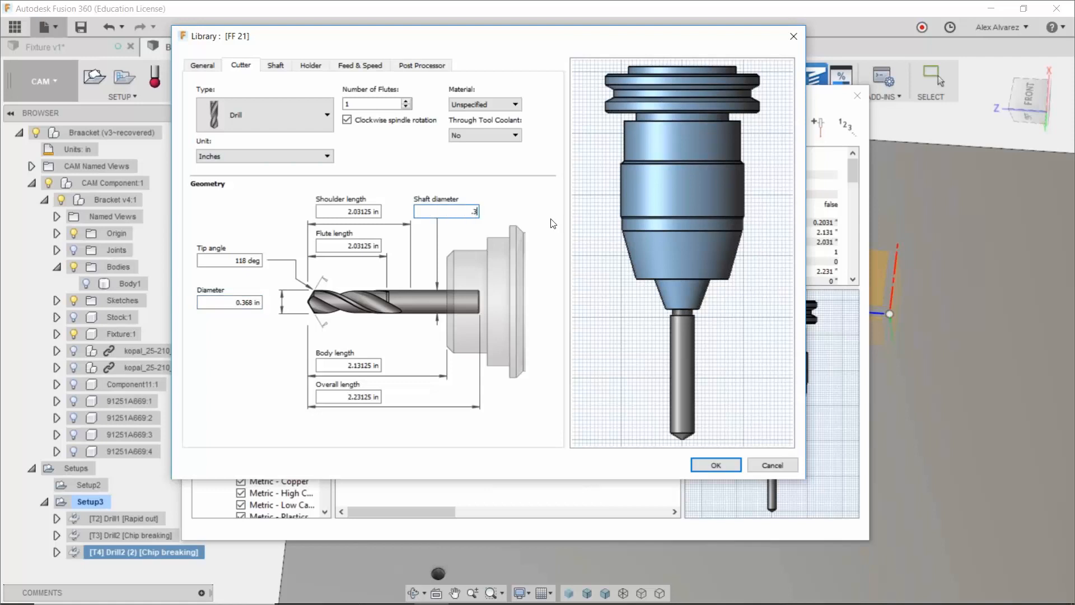
left_click(717, 471)
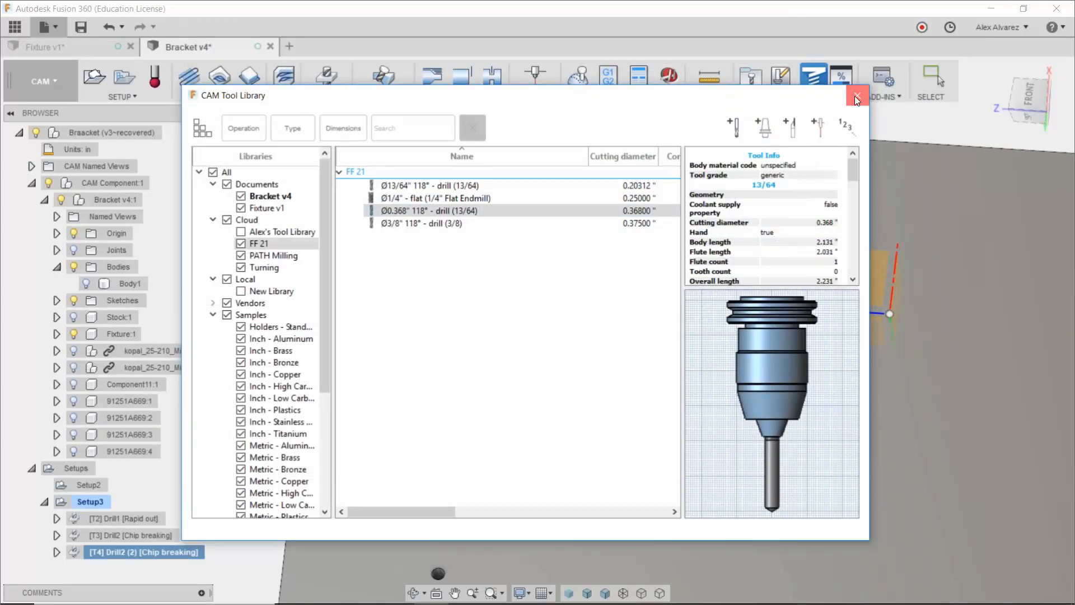
left_click(854, 95)
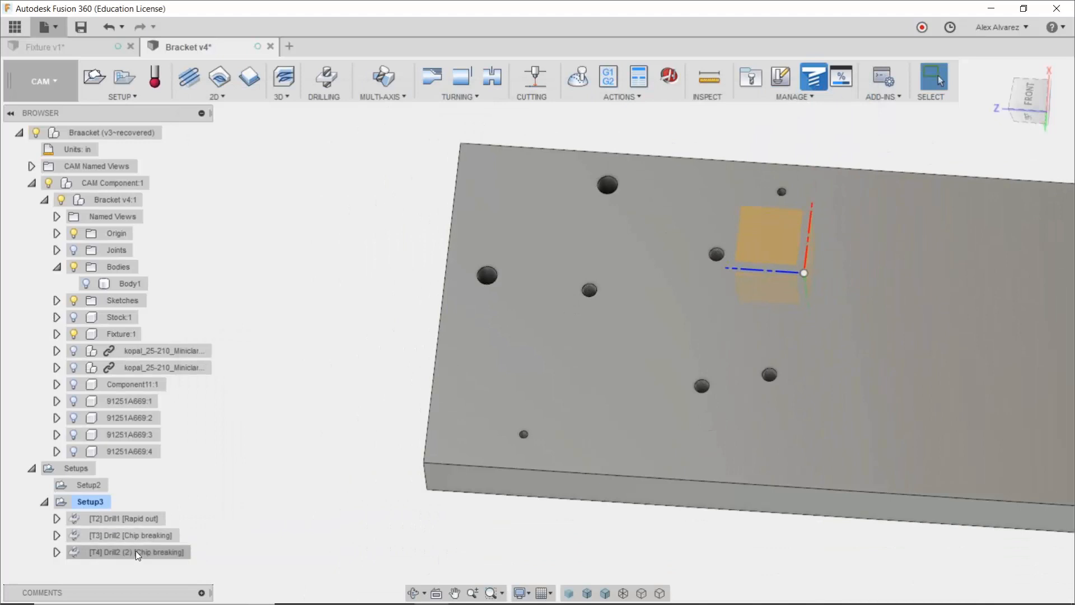
Step: Duplicate the 13/64" chip-breaking drill operation in Setup3 and select the copy
left_click(135, 550)
key("ctrl+d")
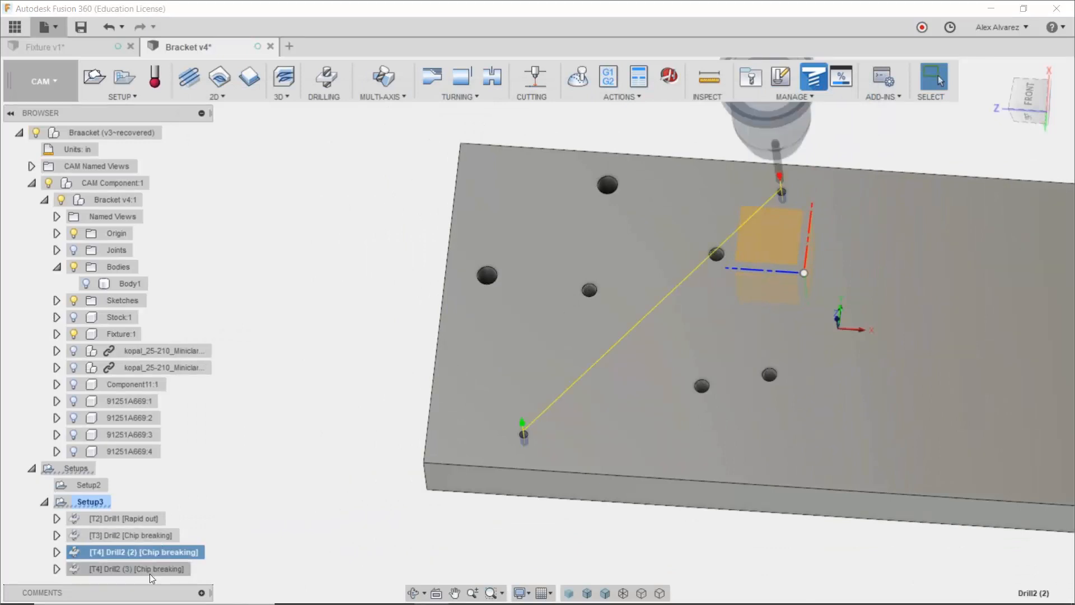
left_click(139, 571)
Step: Edit the copy, replace its hole selection with a medium-sized threaded hole and all holes of the same diameter, and generate the toolpath
right_click(137, 570)
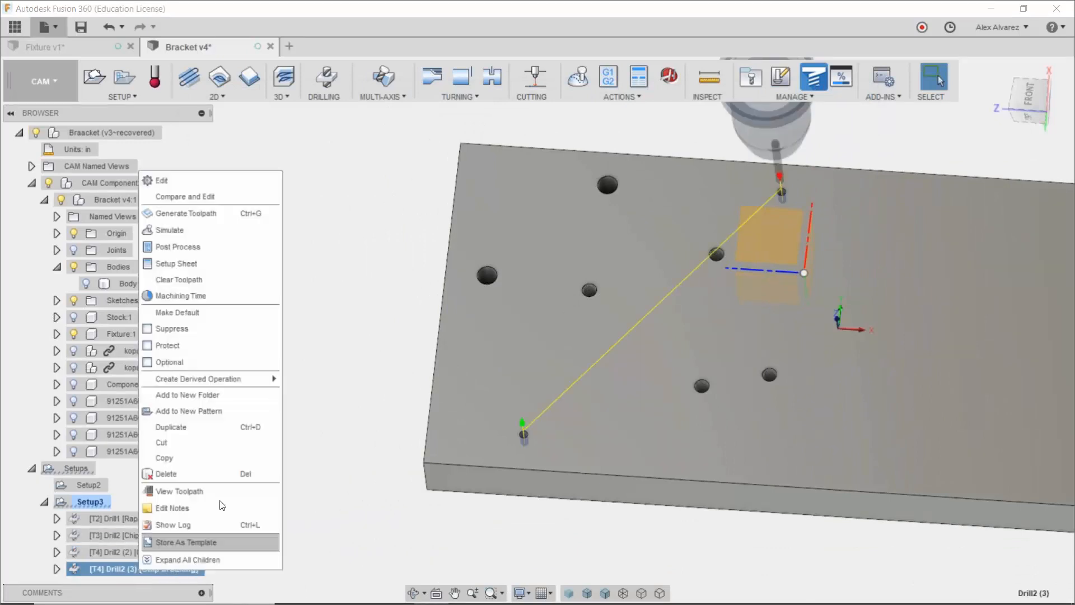
left_click(253, 177)
scroll(549, 299, "up", 3)
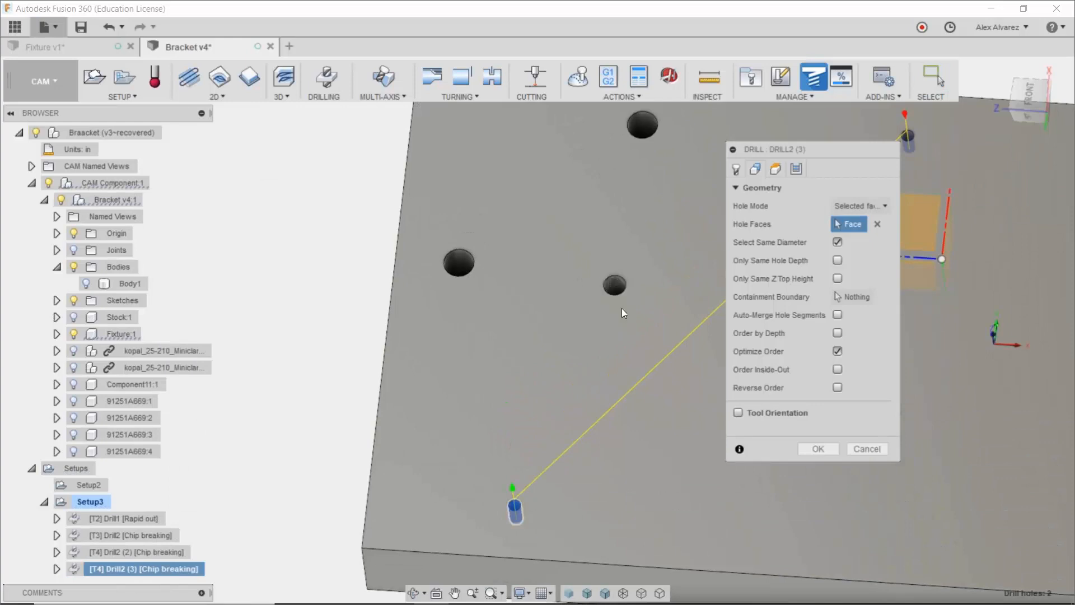
scroll(623, 311, "down", 3)
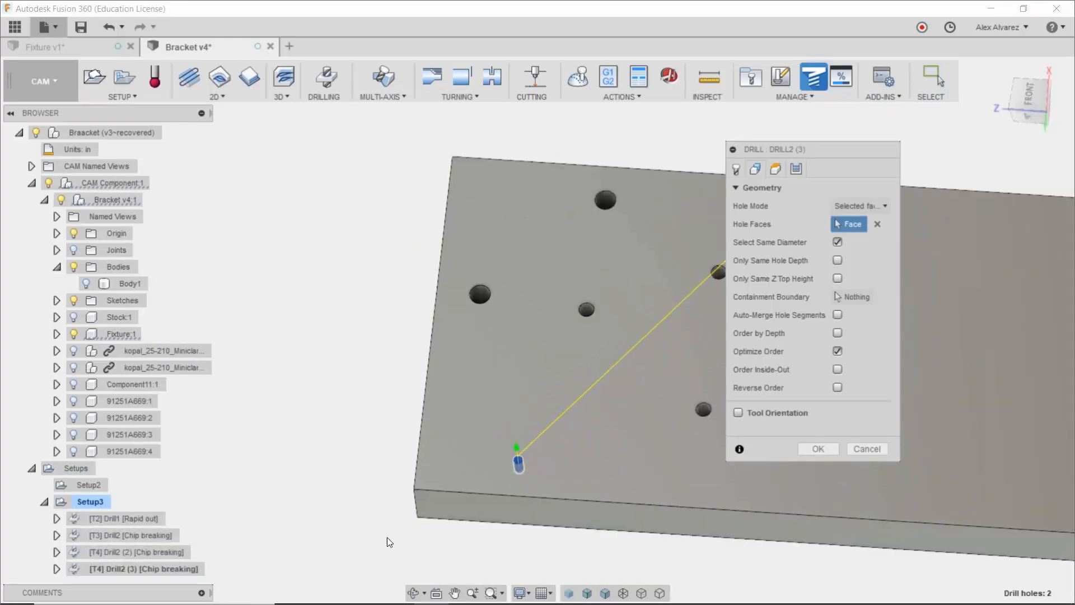
left_click(876, 224)
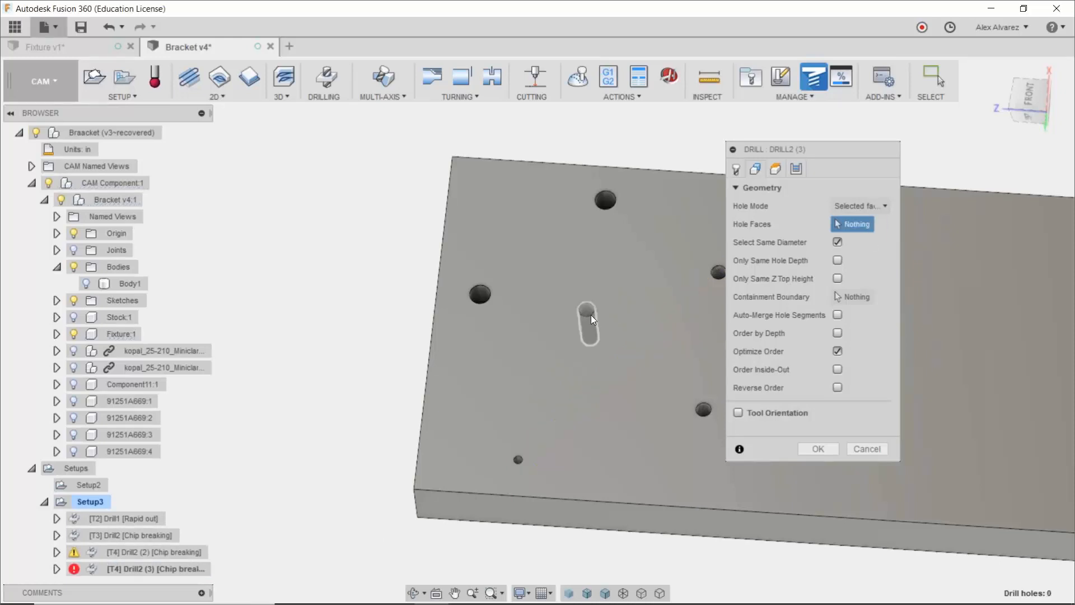
left_click(588, 312)
scroll(598, 482, "down", 2)
middle_click_drag(639, 466, 528, 436)
middle_click_drag(650, 558, 638, 492, "shift")
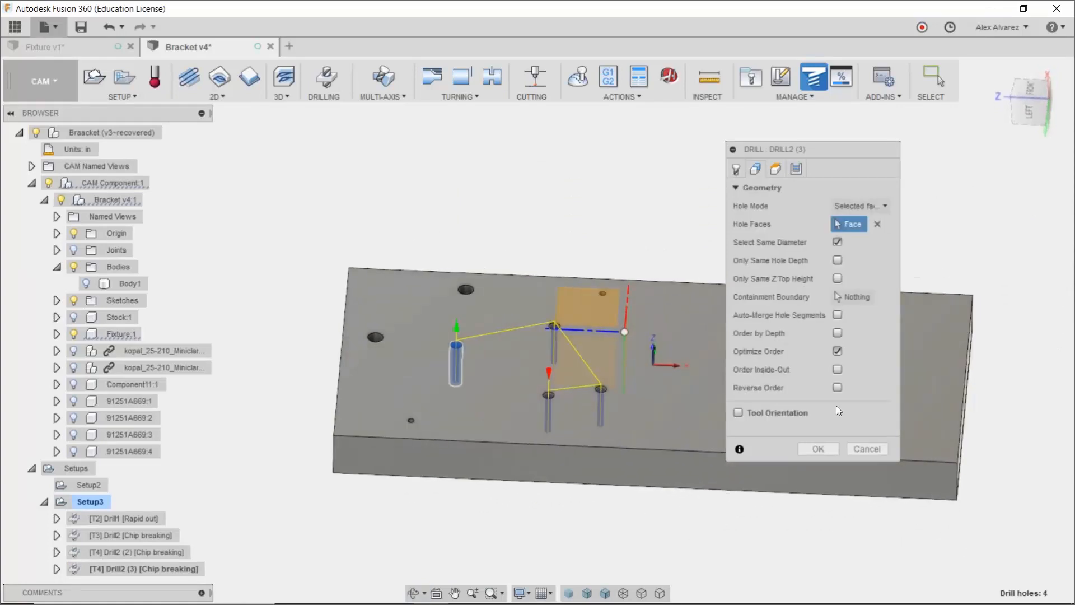
scroll(556, 406, "up", 1)
left_click(824, 449)
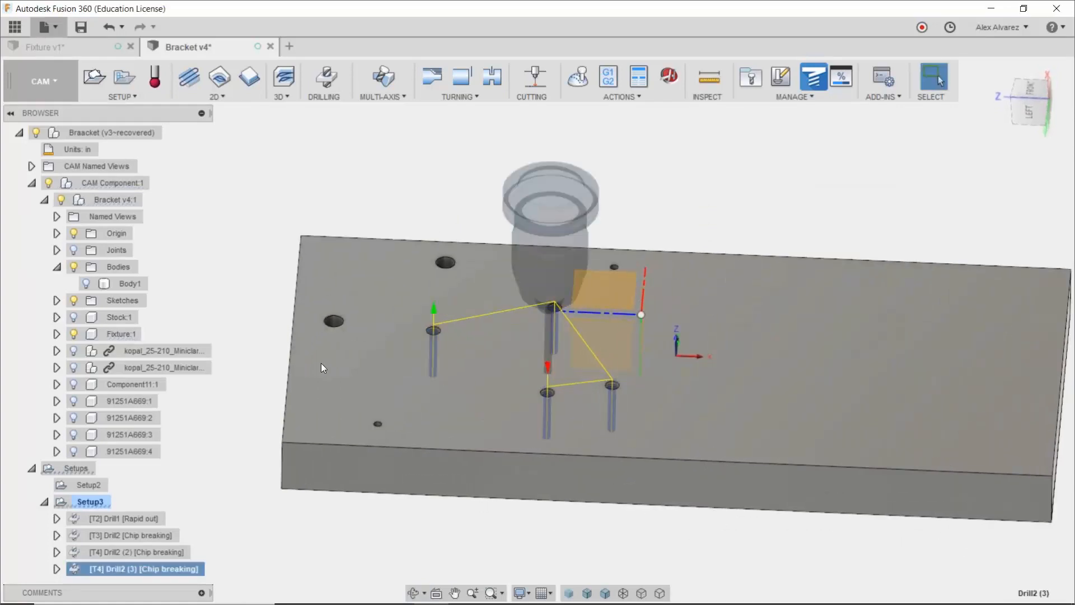
Step: Collapse Setup3 in the browser and review the drilling toolpath on the plate
scroll(312, 395, "down", 1)
left_click(44, 502)
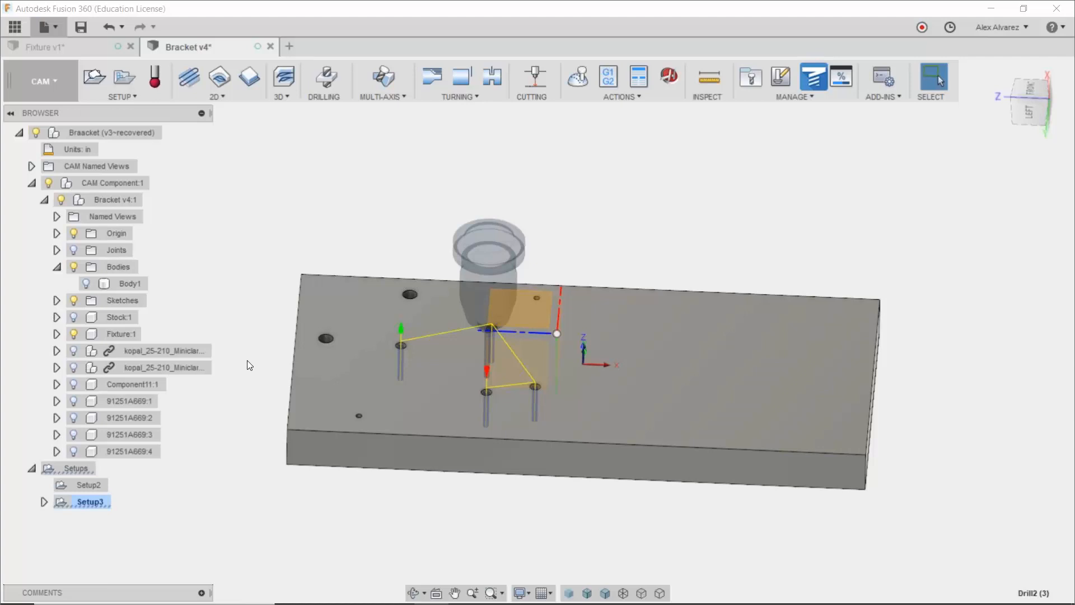
middle_click_drag(301, 257, 352, 233, "shift")
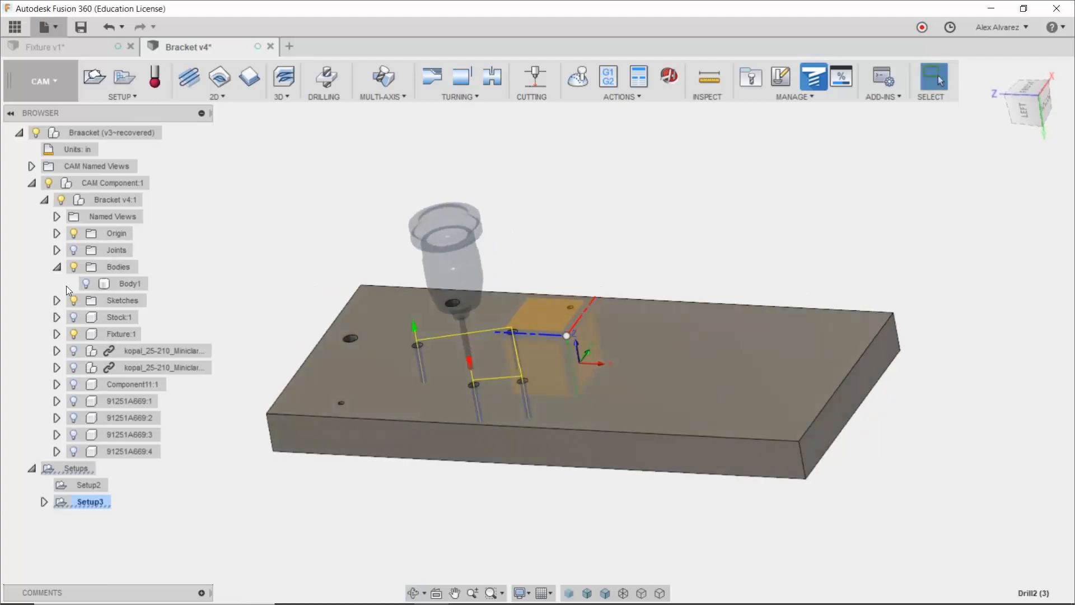
Step: Show the bracket body, start a new milling setup, and make the Stock component visible for selection
left_click(87, 284)
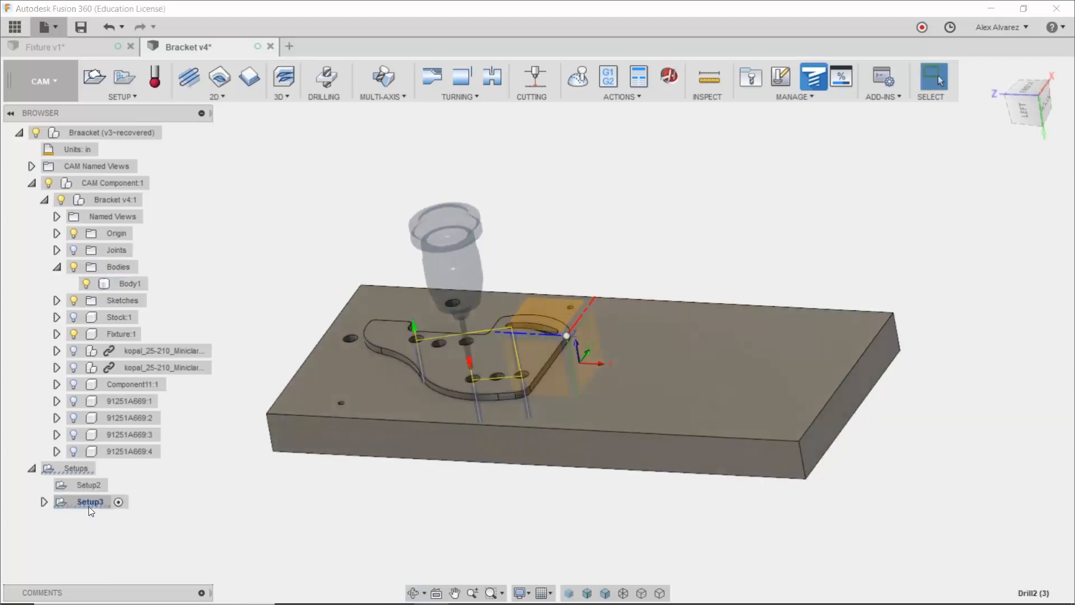
left_click(98, 82)
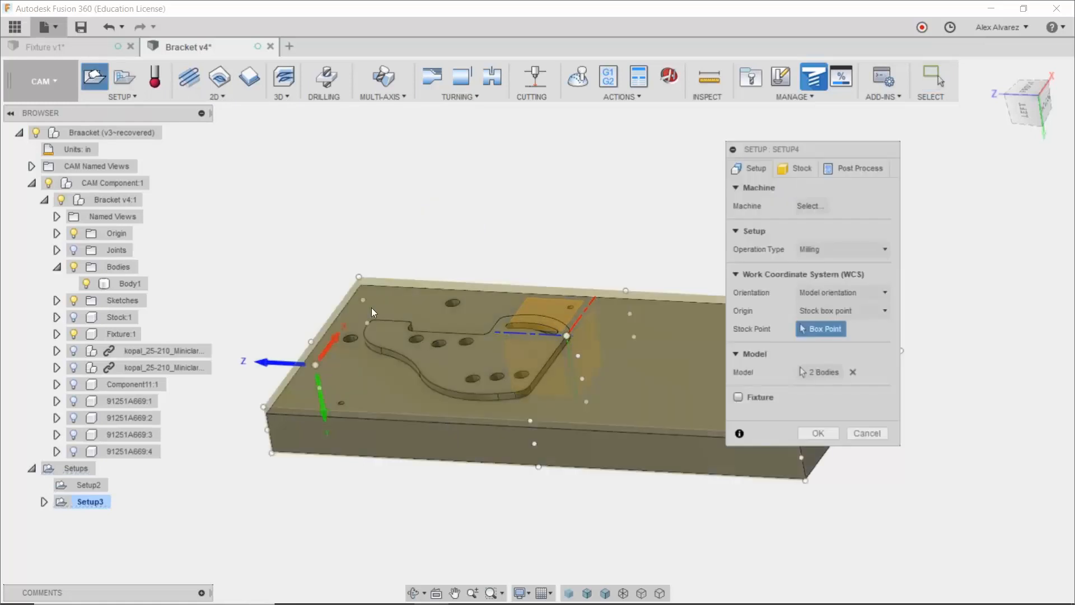
left_click(75, 317)
mouse_move(575, 190)
middle_mouse_down("shift")
mouse_move(571, 211)
mouse_move(554, 194)
middle_mouse_up("shift")
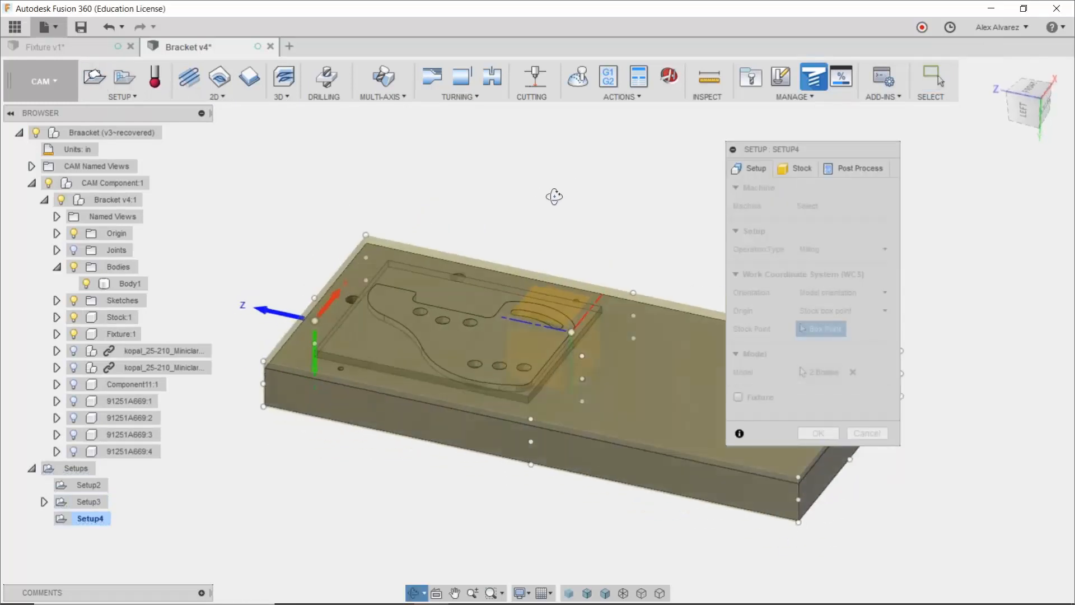
Step: Define the new setup's stock from solid, using the rectangular stock plate around the bracket
left_click(800, 166)
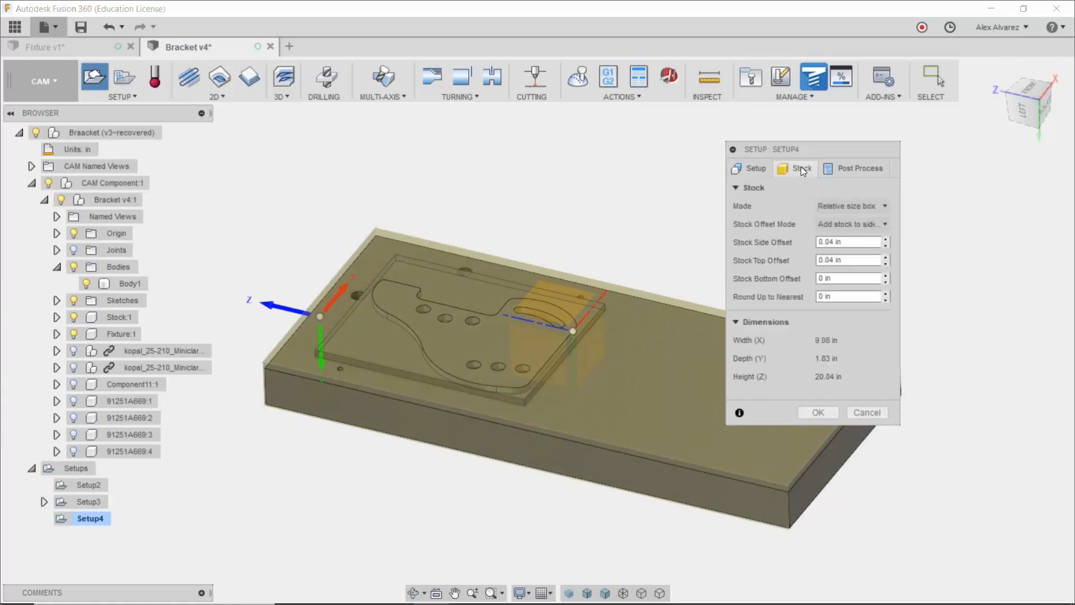
left_click(841, 205)
left_click(848, 318)
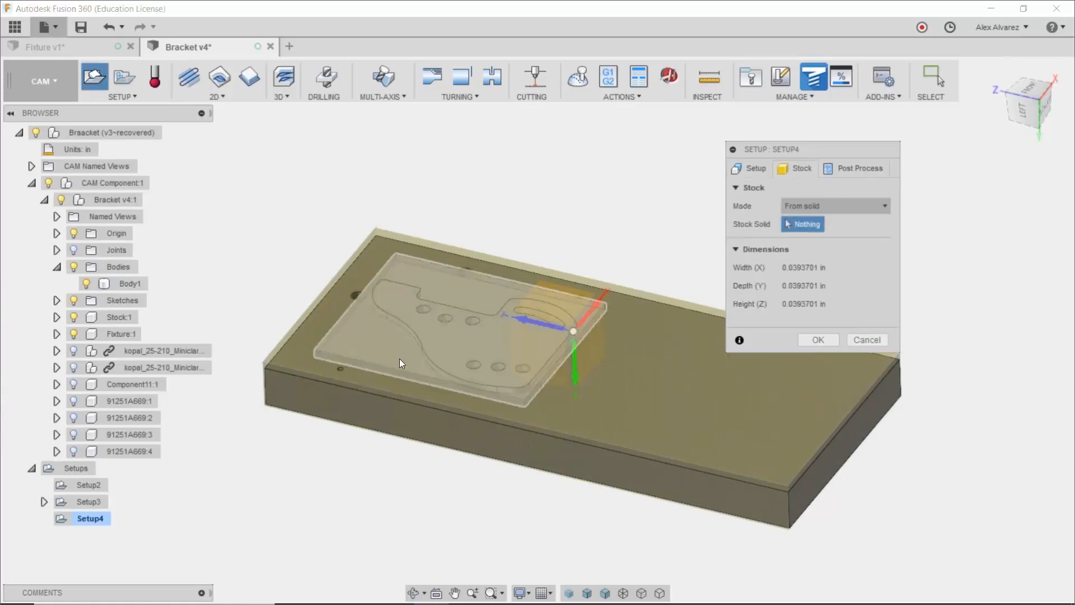
left_click(459, 353)
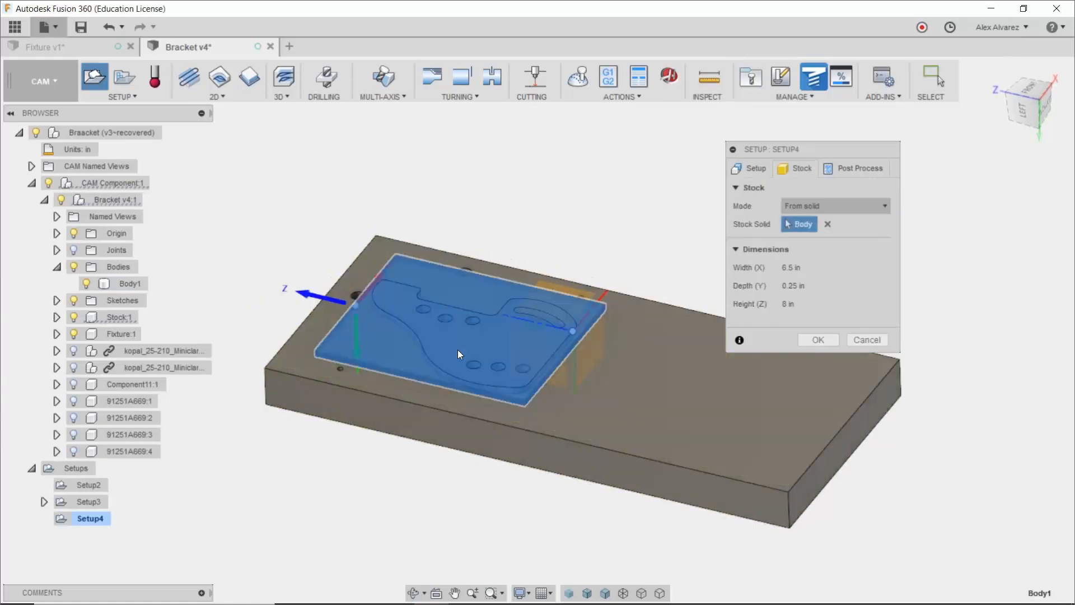
Step: Orient the work coordinate system by Z axis/plane and X axis, using the fixture plate's upper face for Z and its long edge for X
left_click(770, 170)
left_click(844, 293)
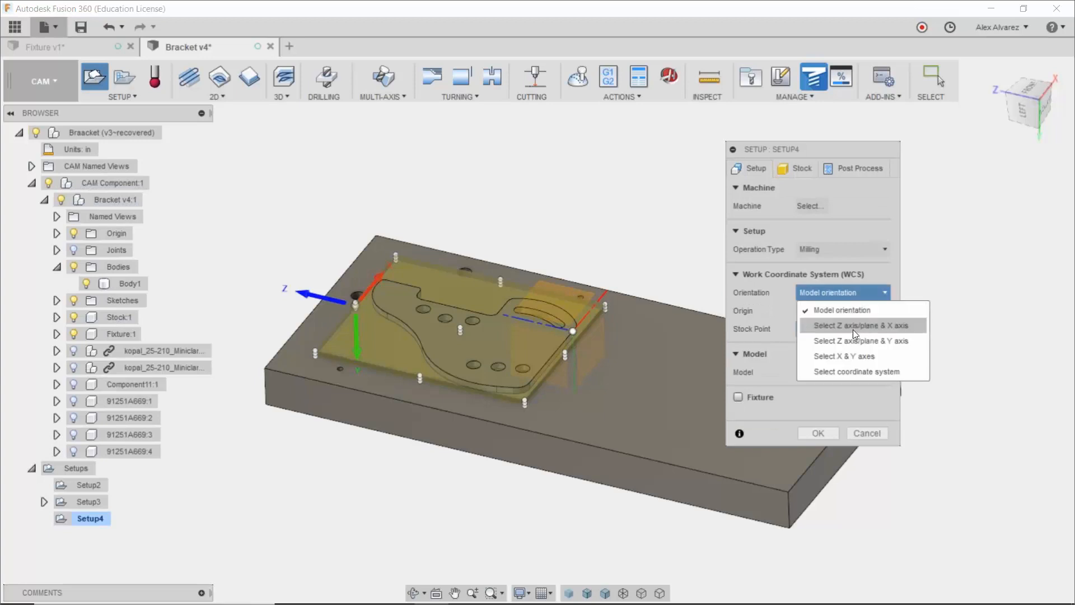
left_click(852, 328)
left_click(643, 344)
middle_click_drag(623, 299, 669, 223, "shift")
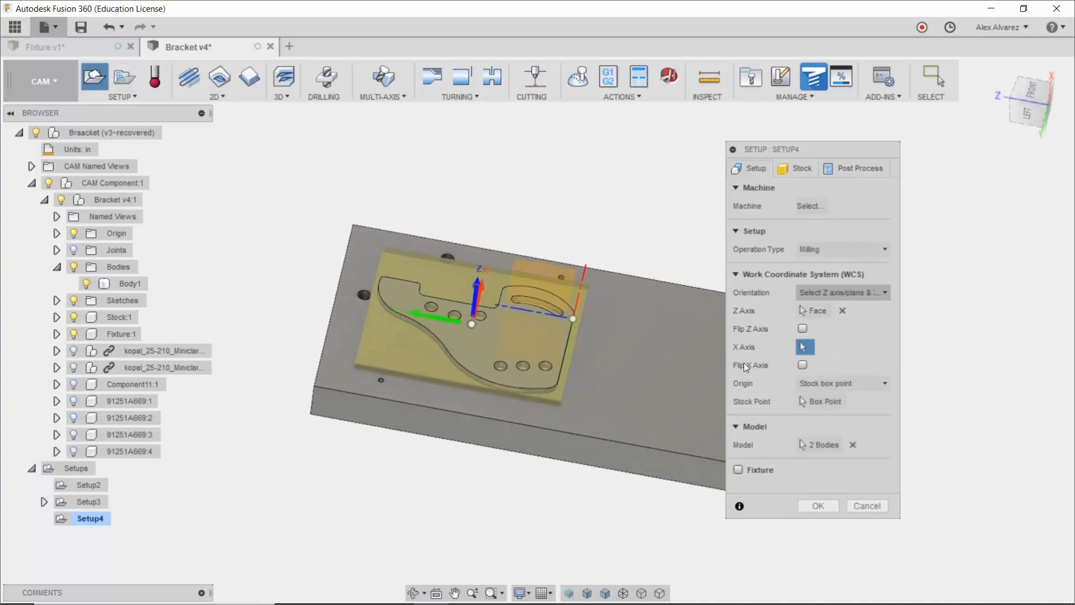
left_click(559, 435)
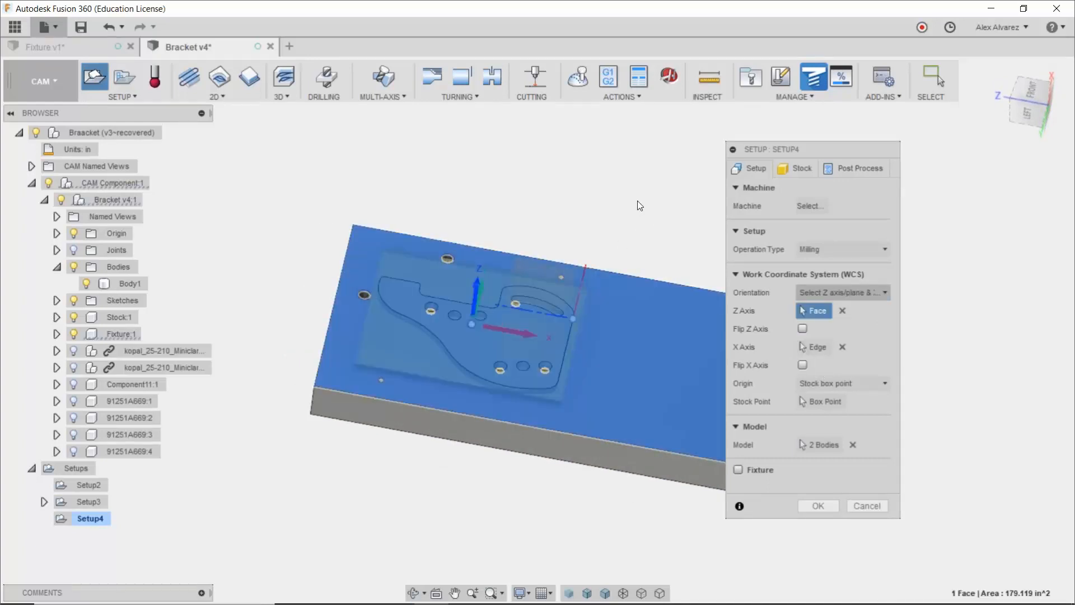
mouse_move(640, 206)
middle_mouse_down("shift")
mouse_move(623, 183)
mouse_move(645, 192)
middle_mouse_up("shift")
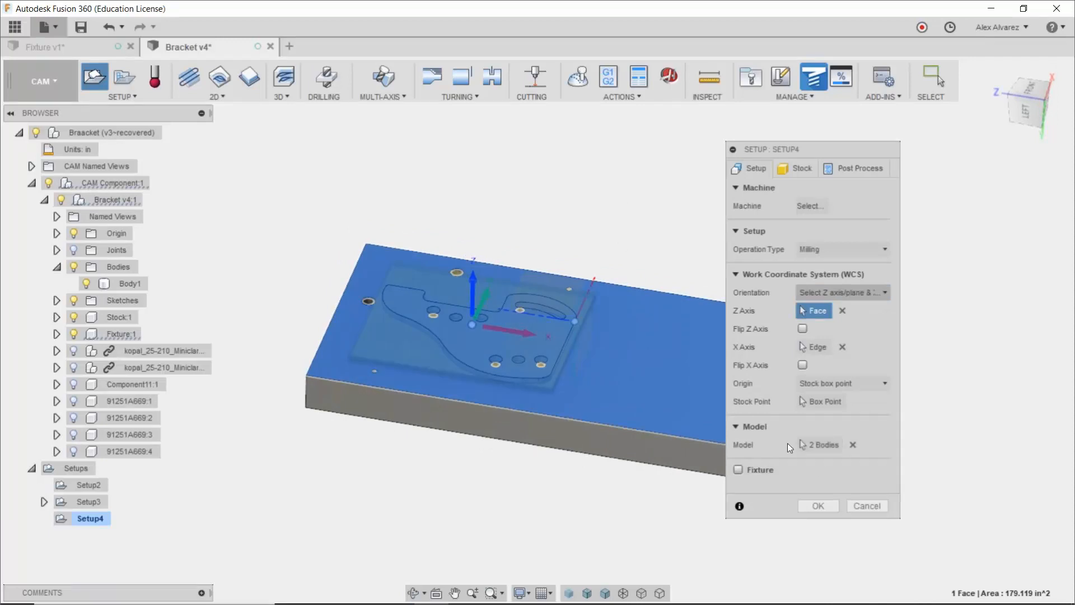
Step: Replace the setup's model selection with only the bracket body and create the setup
left_click(818, 445)
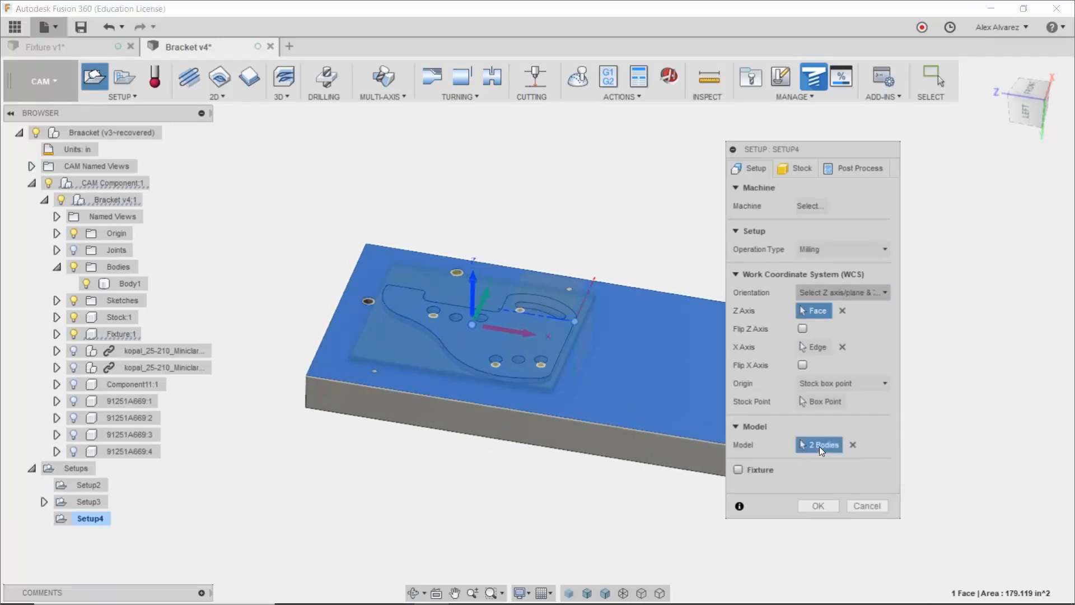
left_click(854, 446)
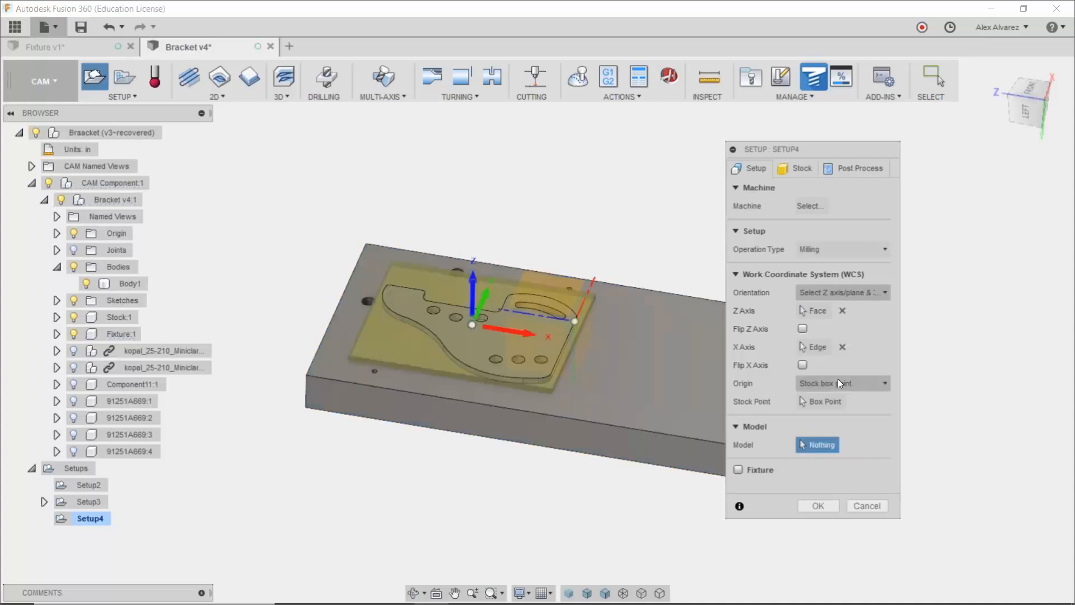
left_click(411, 304)
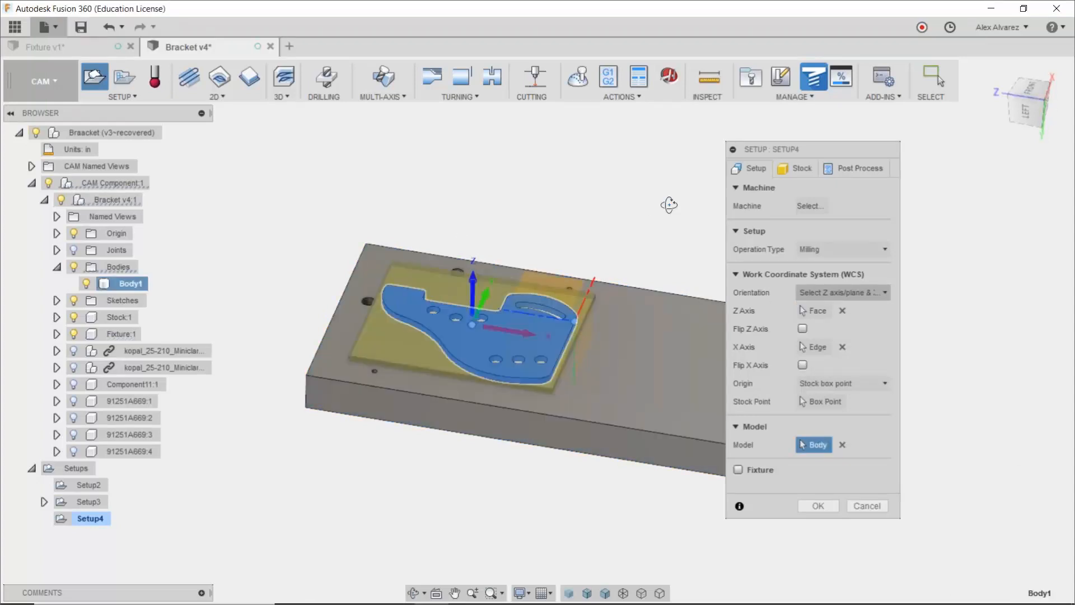
mouse_move(669, 205)
middle_mouse_down("shift")
mouse_move(652, 180)
mouse_move(652, 192)
middle_mouse_up("shift")
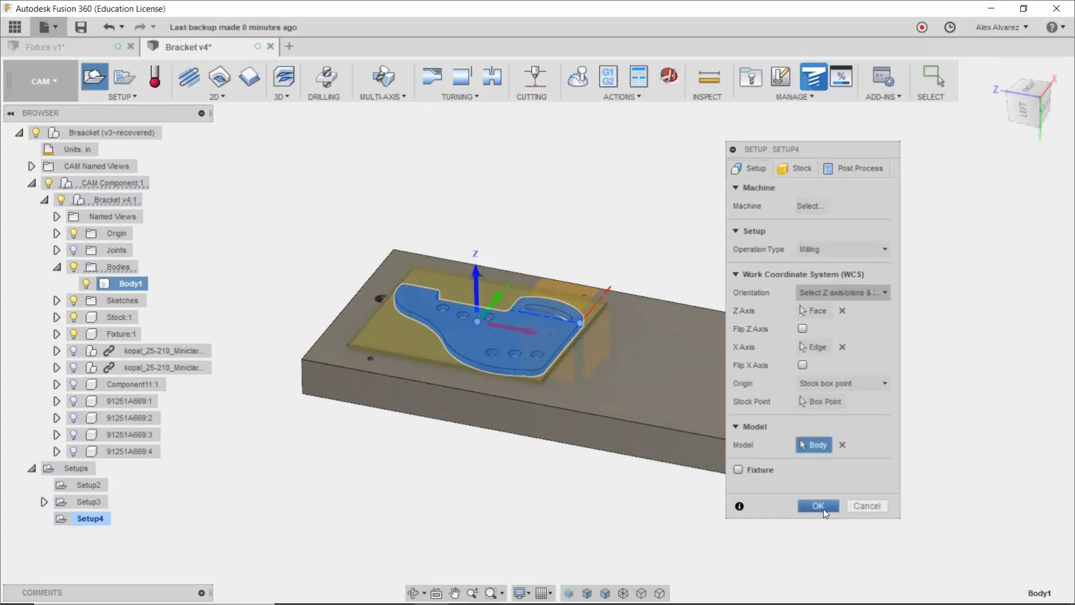
left_click(818, 506)
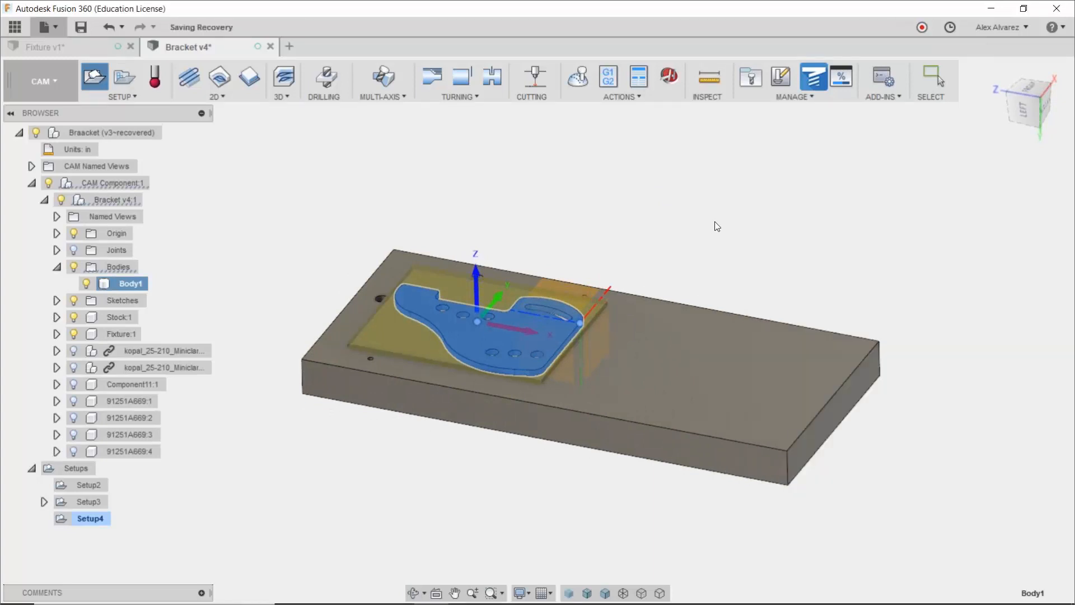
middle_click_drag(723, 221, 733, 240)
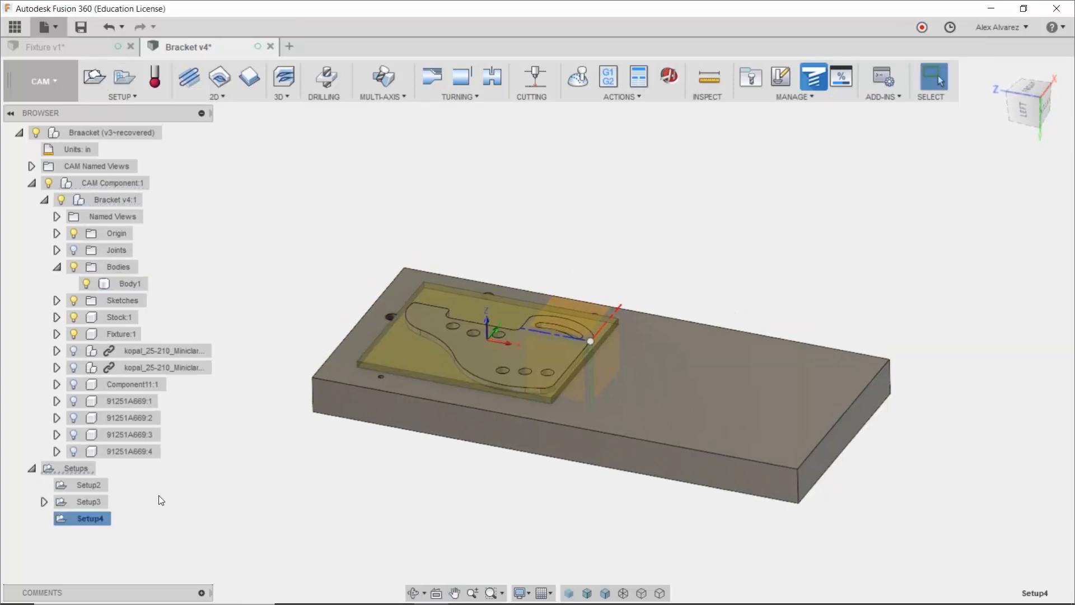
Step: Start a 2D Adaptive operation in Setup4, hide the stock, and pick the bracket's lower outer contour as the pocket selection
middle_click_drag(316, 263, 336, 287, "shift")
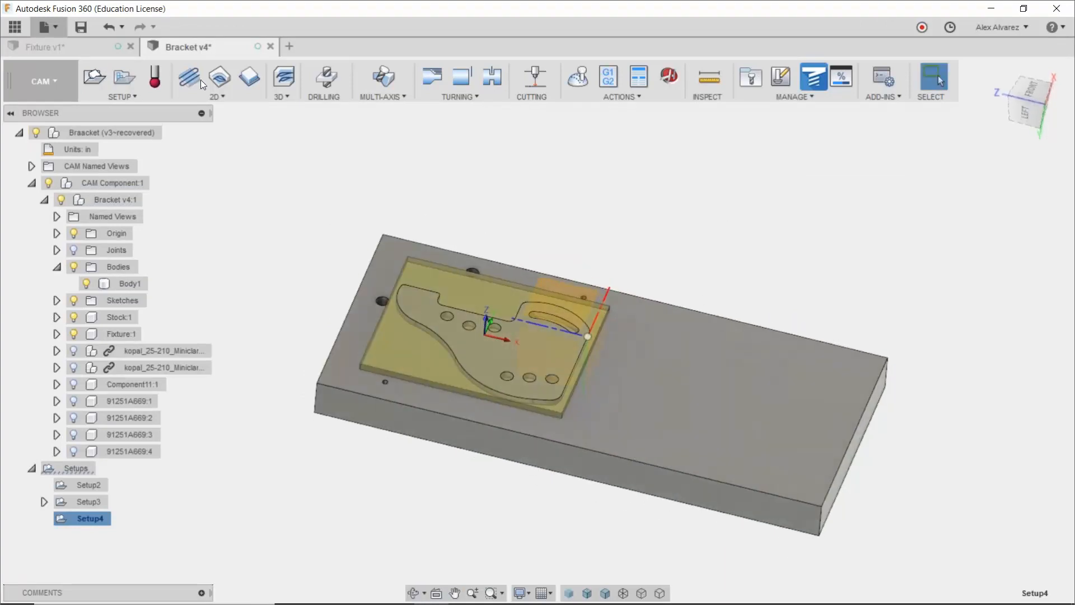
left_click(222, 97)
left_click(225, 113)
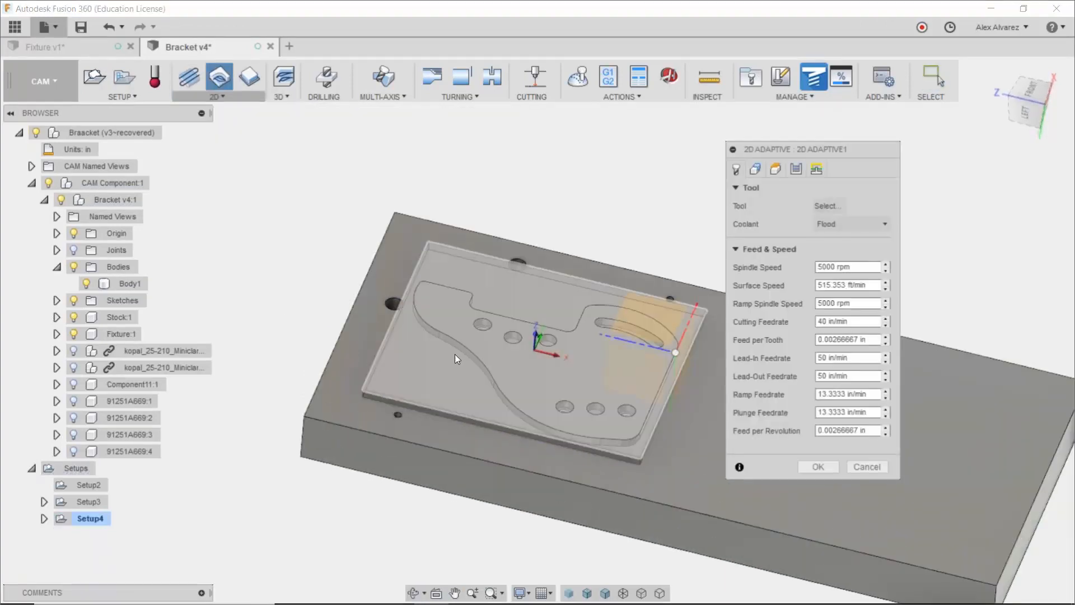
left_click(74, 317)
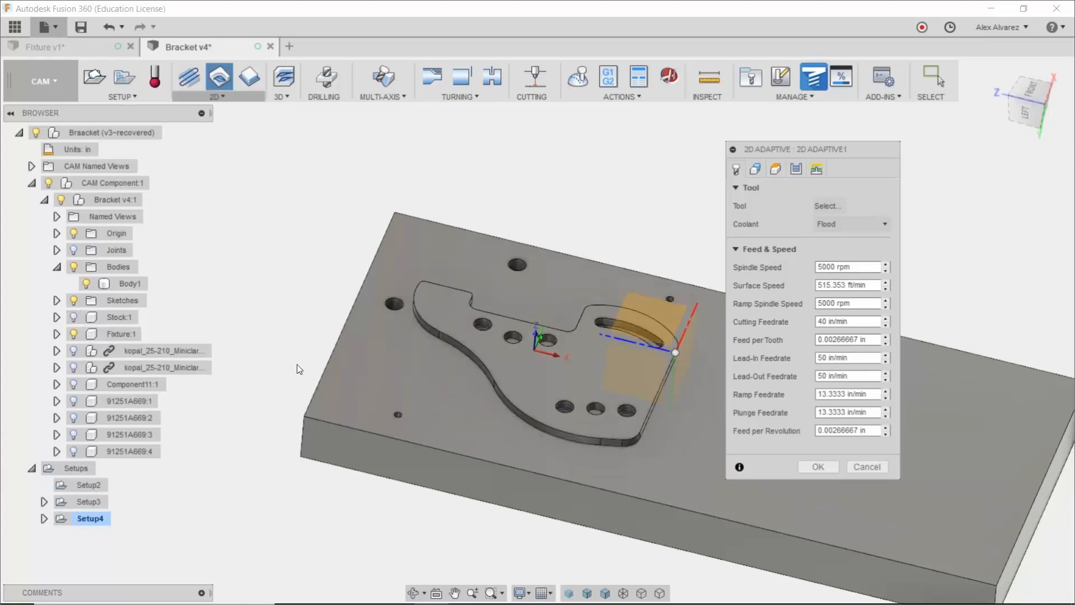
left_click(452, 350)
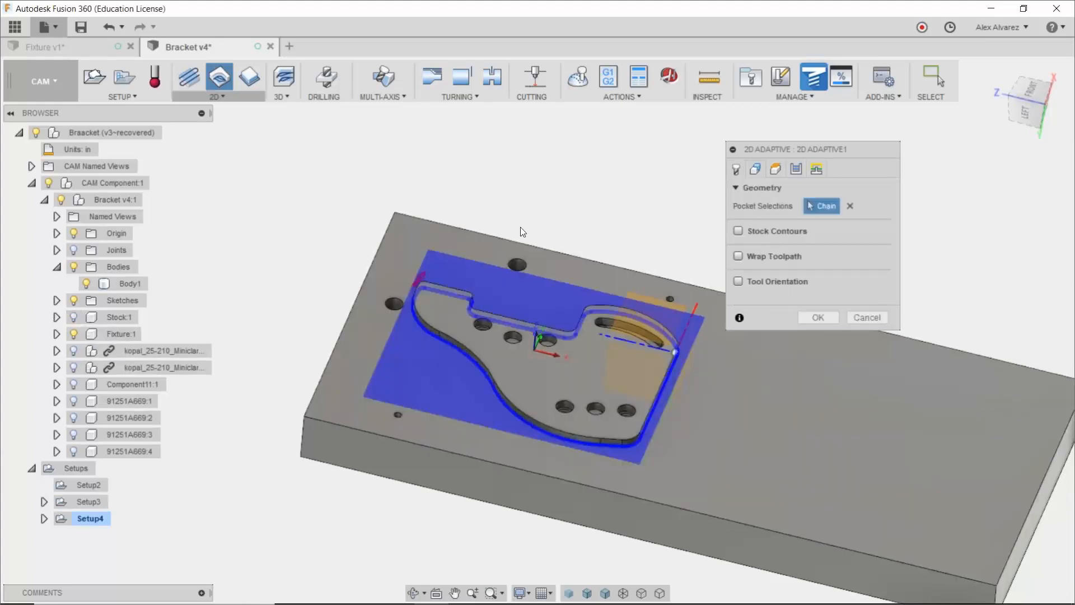
Step: Assign the #13 1/4" flat end mill from the Bracket v4 library to the 2D Adaptive operation and generate its toolpath
left_click(736, 169)
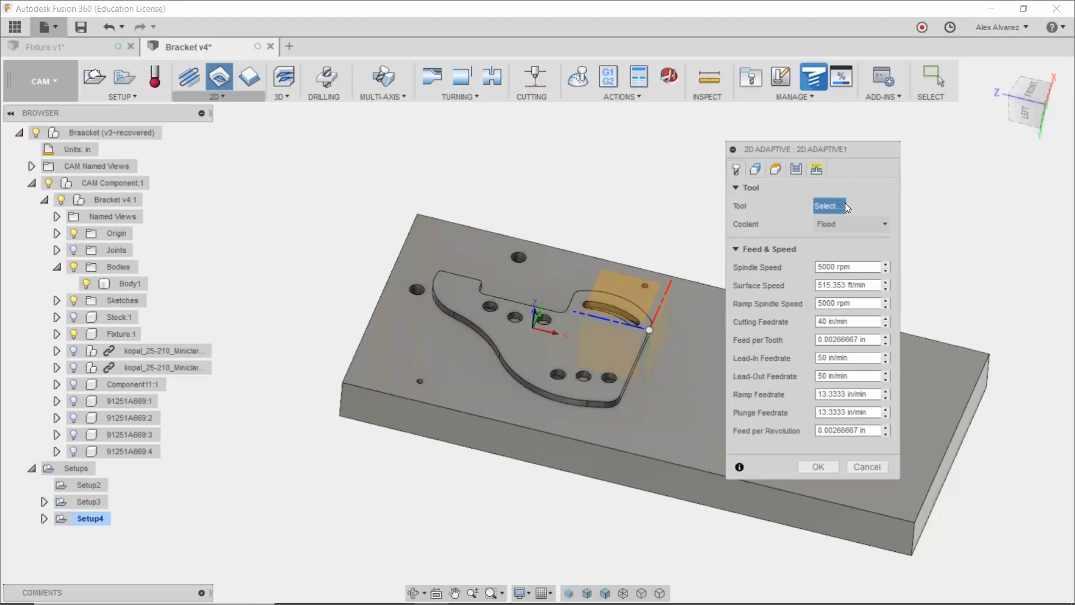
left_click(828, 206)
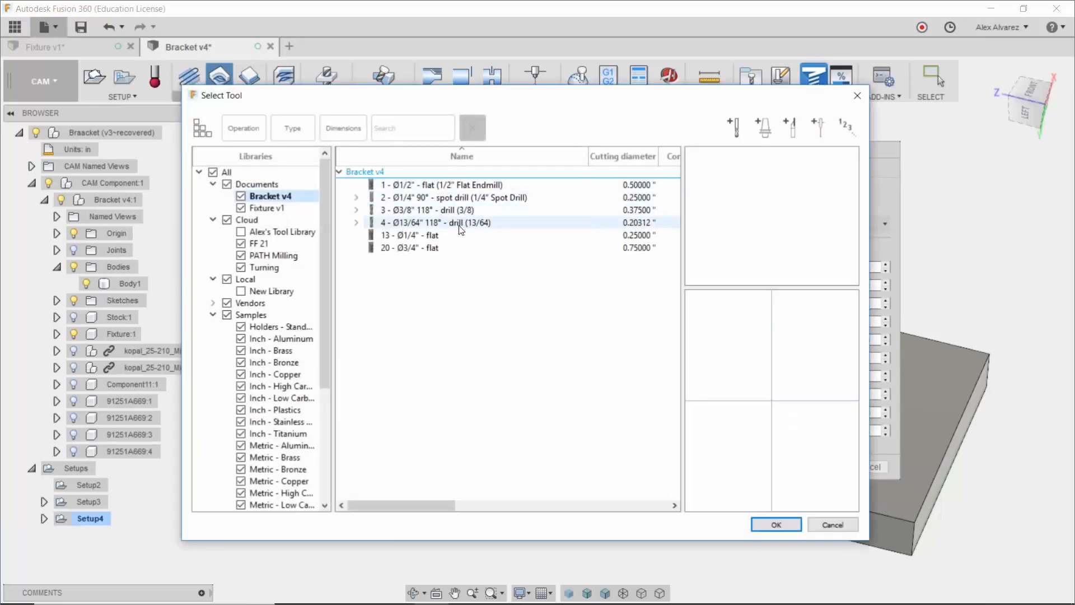
left_click(458, 234)
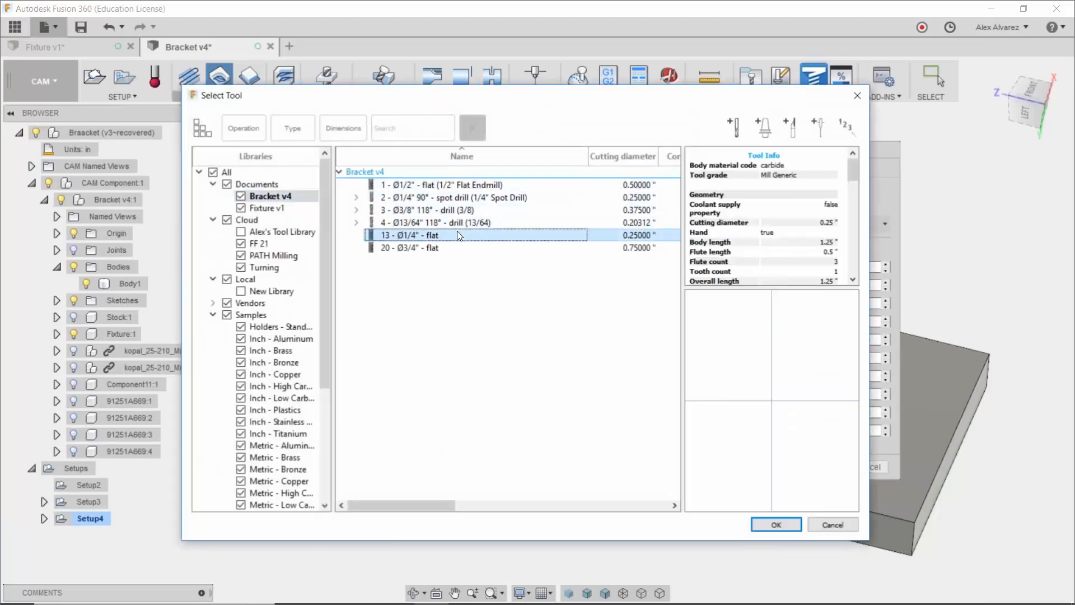
left_click(774, 525)
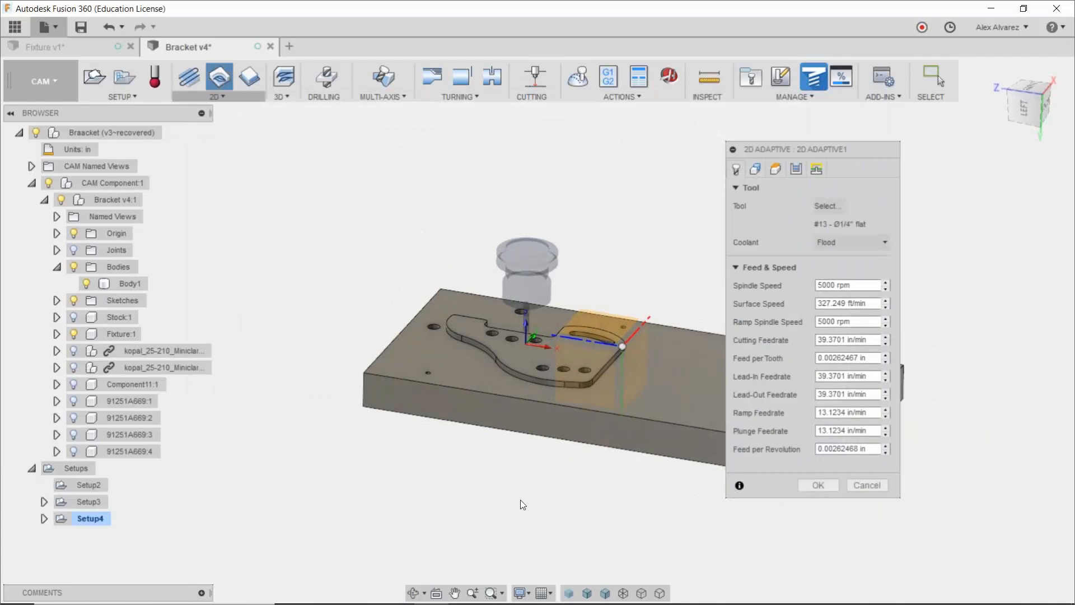
left_click(828, 485)
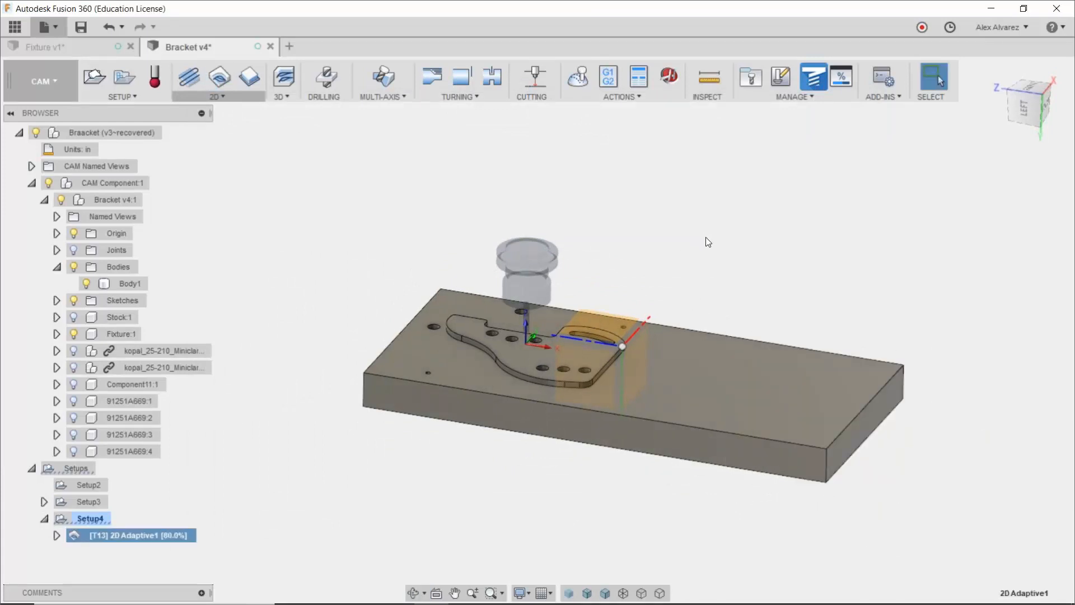
Step: Inspect the adaptive toolpath around the bracket, and start a drilling operation in Setup4 with the FF 21 tool library open
middle_click_drag(704, 245, 692, 269, "shift")
scroll(685, 266, "up", 4)
scroll(503, 347, "up", 5)
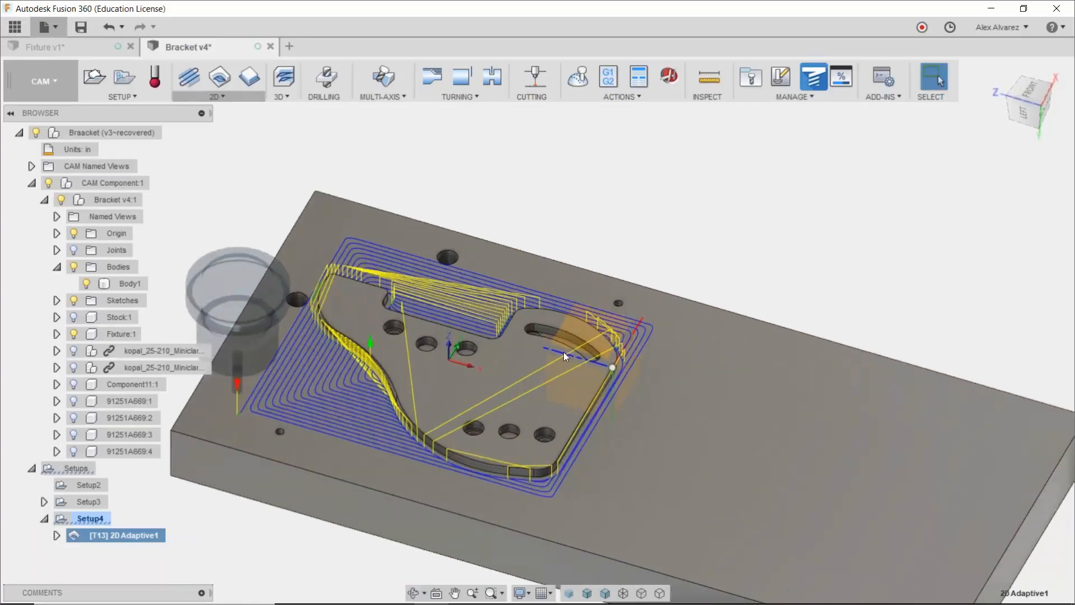
scroll(328, 324, "down", 4)
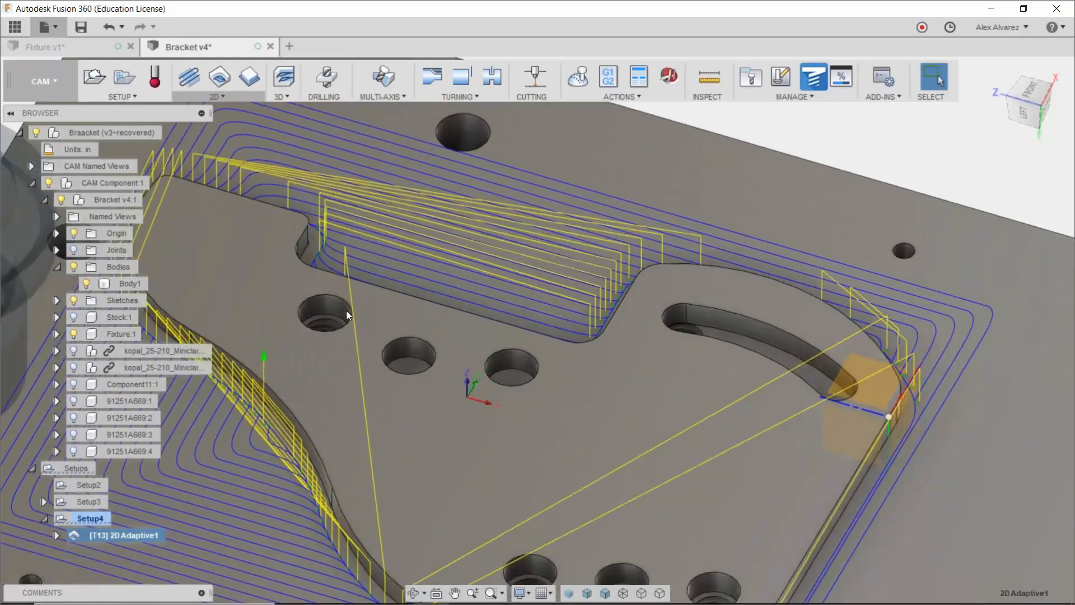
left_click(333, 76)
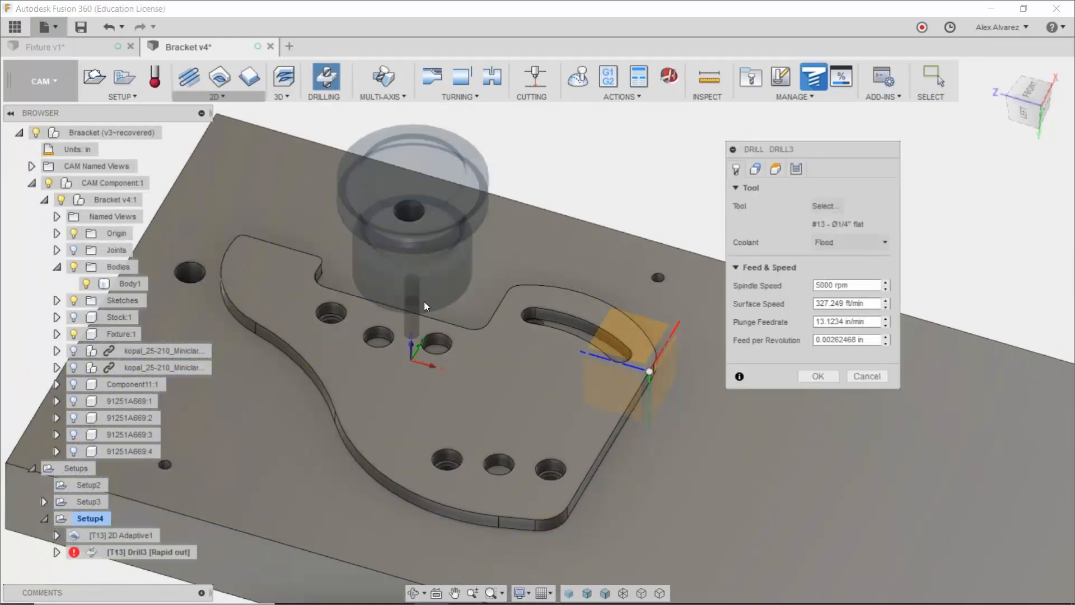
left_click(826, 205)
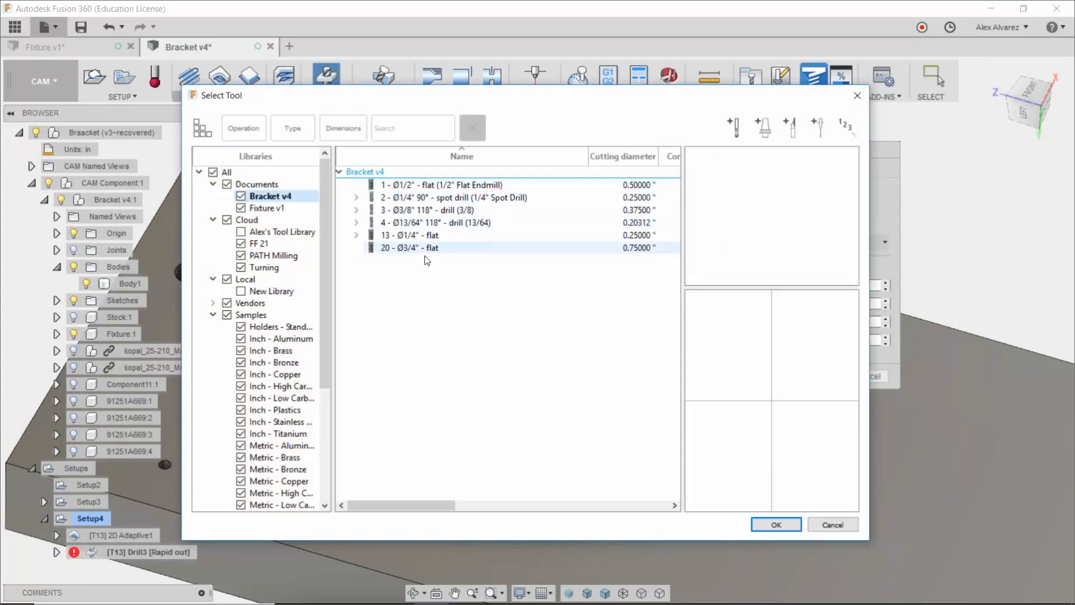
left_click(288, 244)
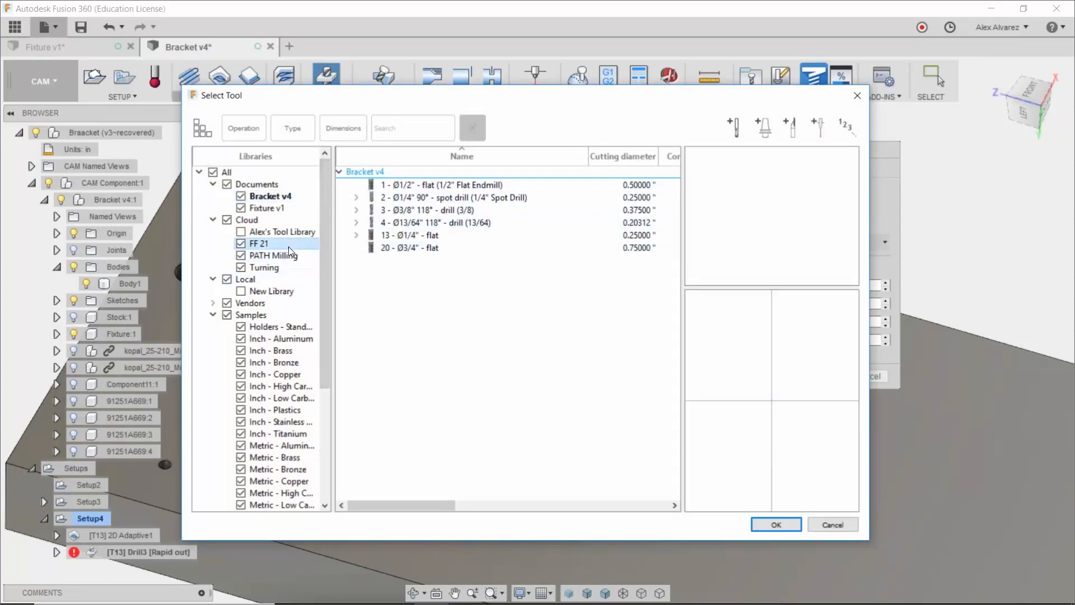
Step: Copy the 13/64" 118° drill and paste it into the FF 21 library
left_click(408, 183)
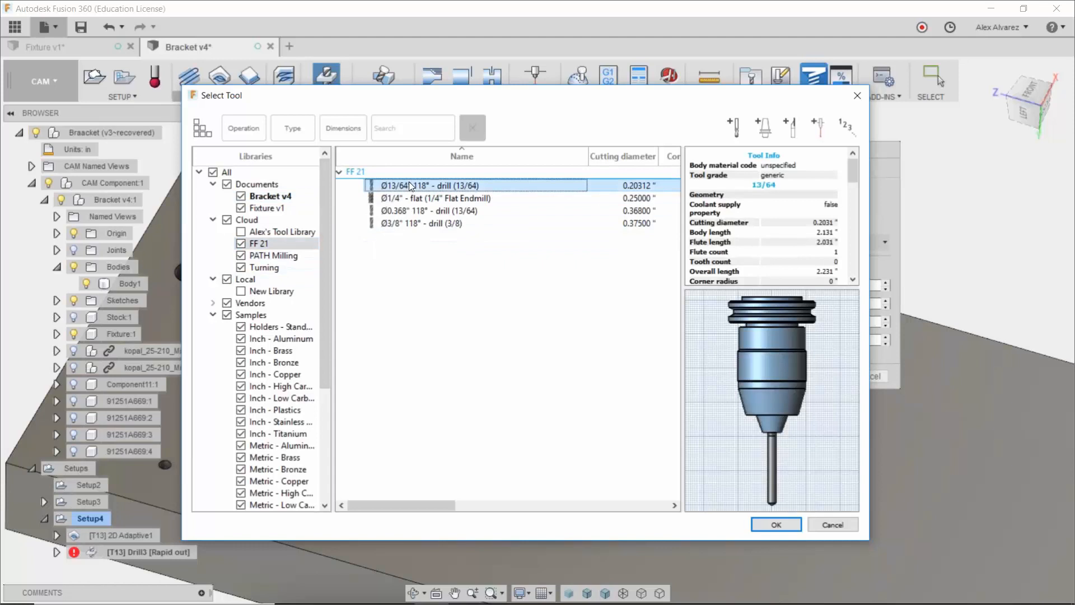
key("ctrl+c")
key("ctrl+v")
Step: Edit the pasted 13/64" drill in the FF 21 library, setting both its diameter and its shaft diameter to 0.5 in
right_click(431, 200)
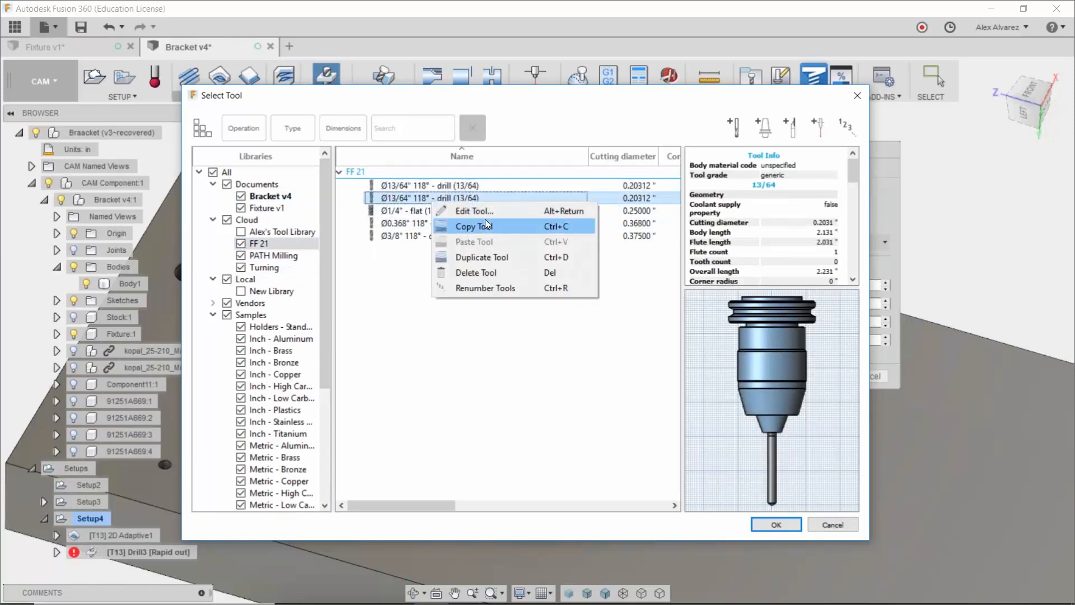
left_click(484, 210)
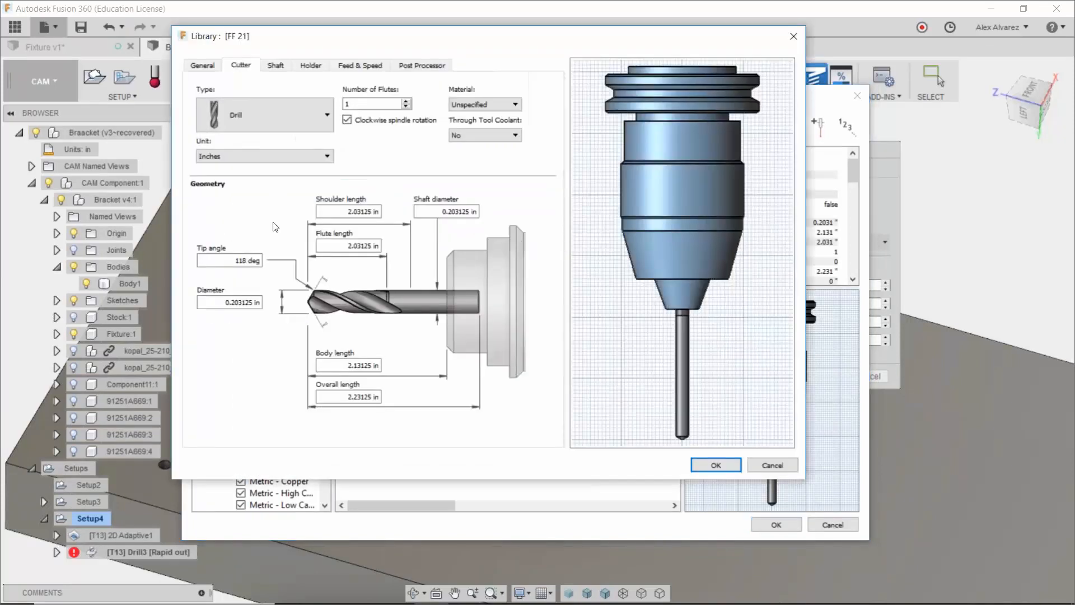
left_click(227, 302)
type(".5")
key("Tab")
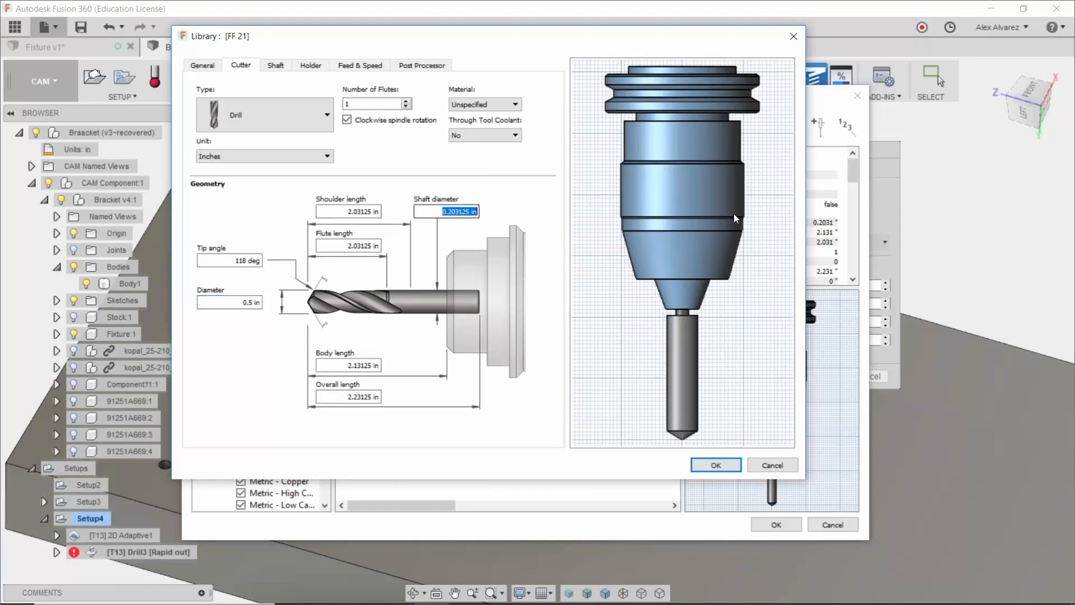
type(".5")
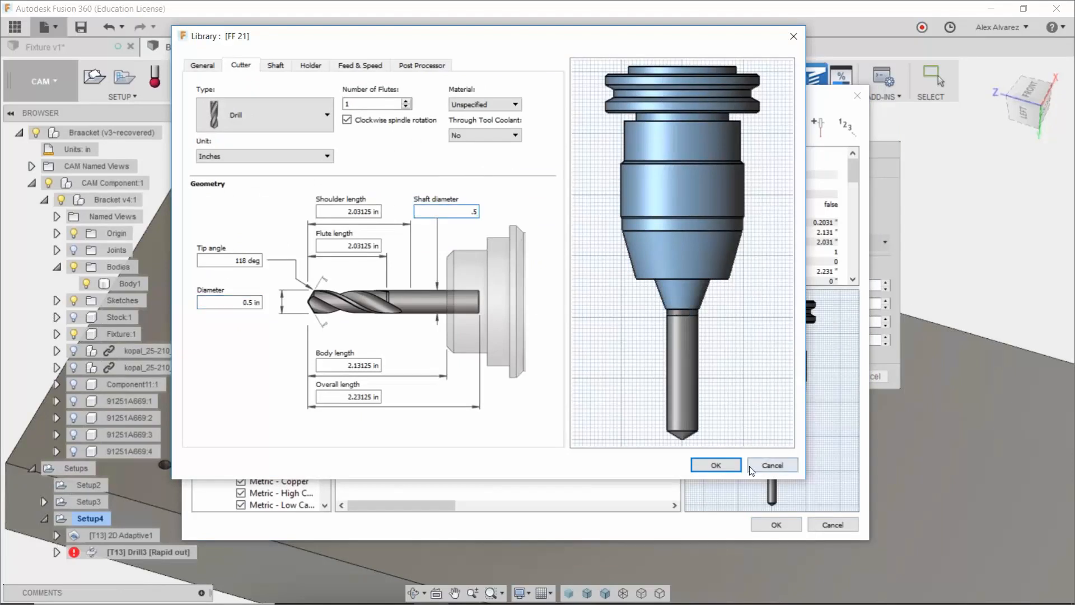
left_click(721, 465)
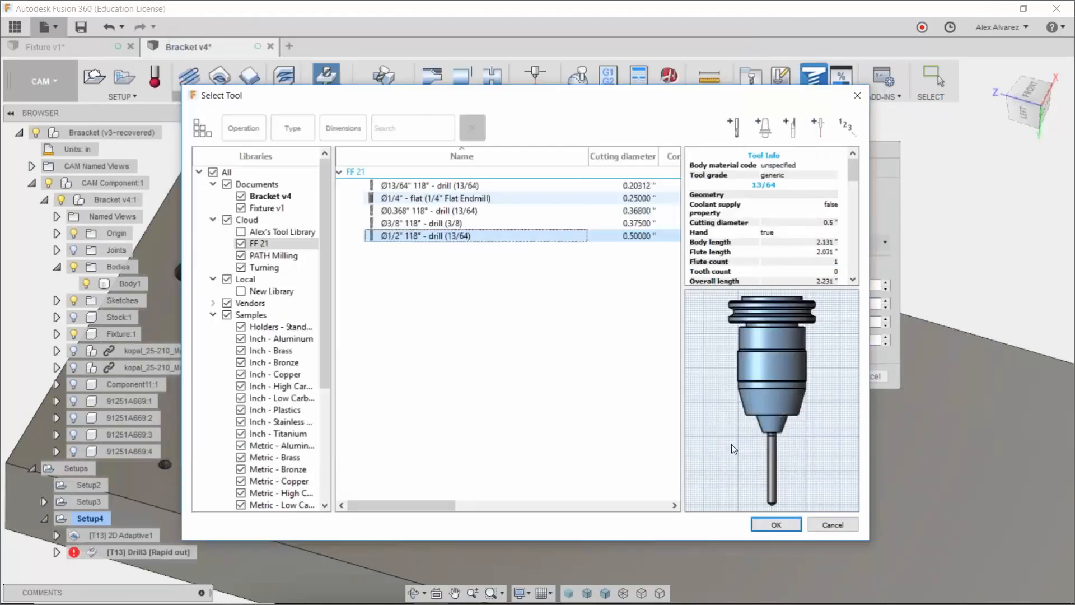
Step: Assign the 1/2" 118° drill to the drilling operation and extend its hole selection to all holes of the same diameter
left_click(774, 525)
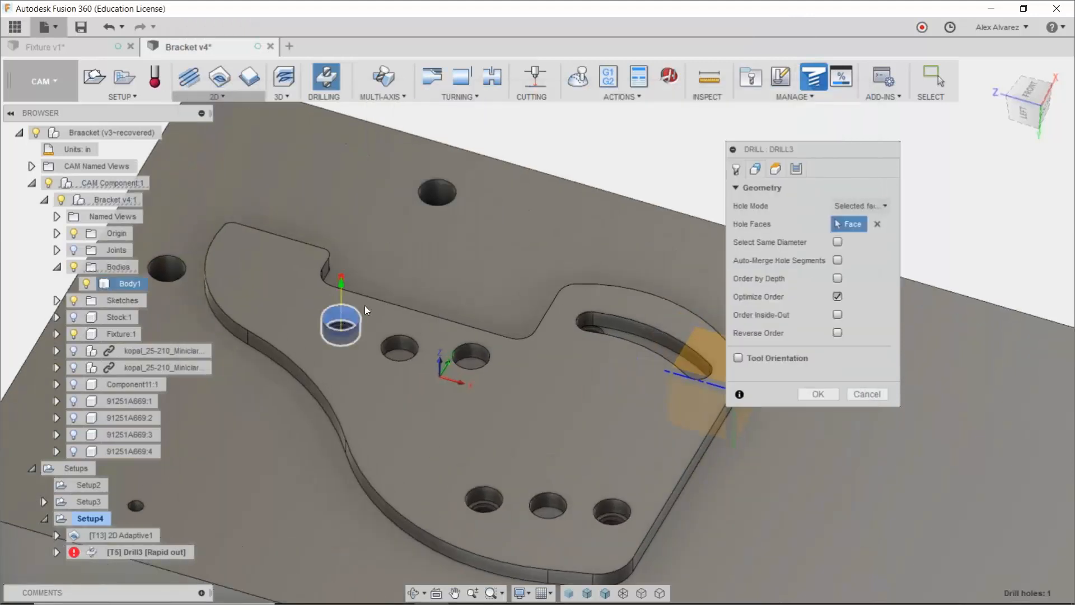
scroll(556, 276, "down", 2)
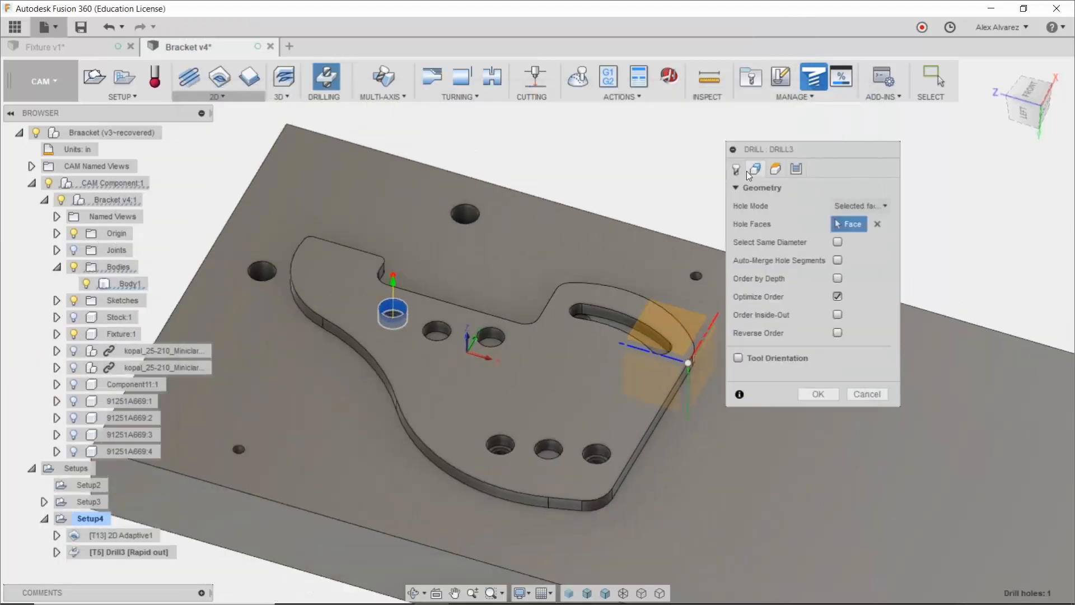
left_click(838, 242)
scroll(665, 217, "down", 2)
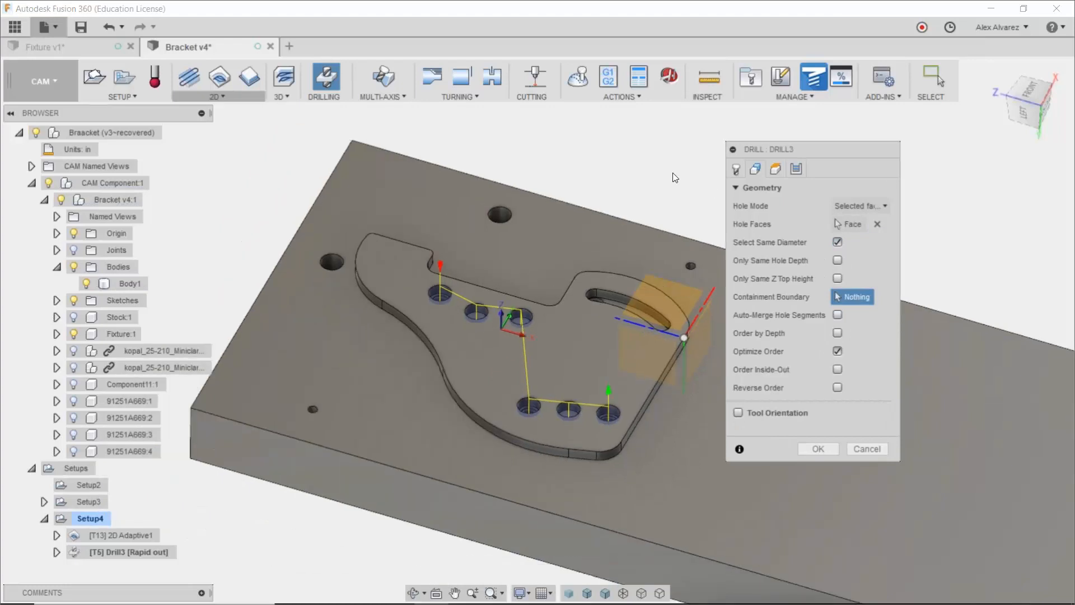
middle_click_drag(674, 174, 668, 136, "shift")
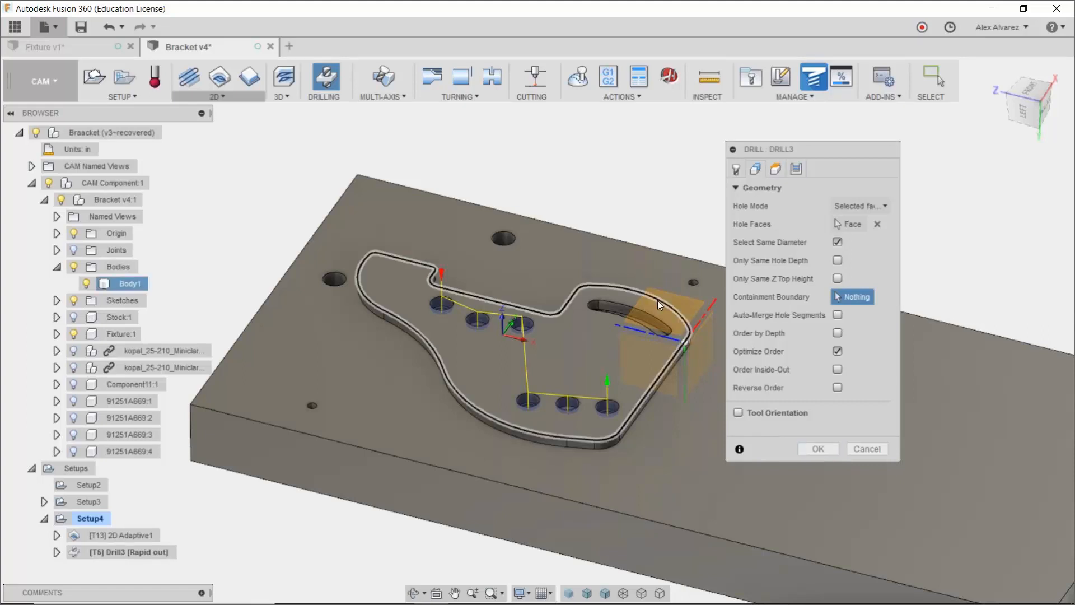
scroll(615, 311, "up", 5)
left_click(856, 449)
Step: Measure the rounded end face of the bracket's curved slot to get its diameter
middle_click_drag(801, 162, 761, 241, "shift")
key("i")
scroll(535, 375, "up", 1)
left_click(546, 375)
scroll(546, 375, "up", 1)
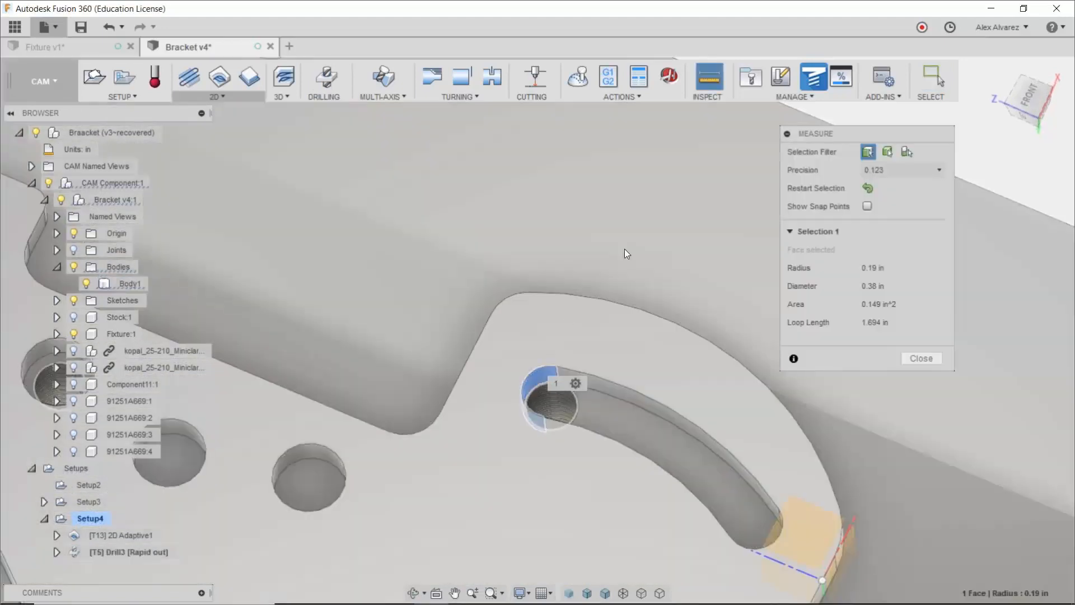
scroll(627, 236, "down", 8)
key("Escape")
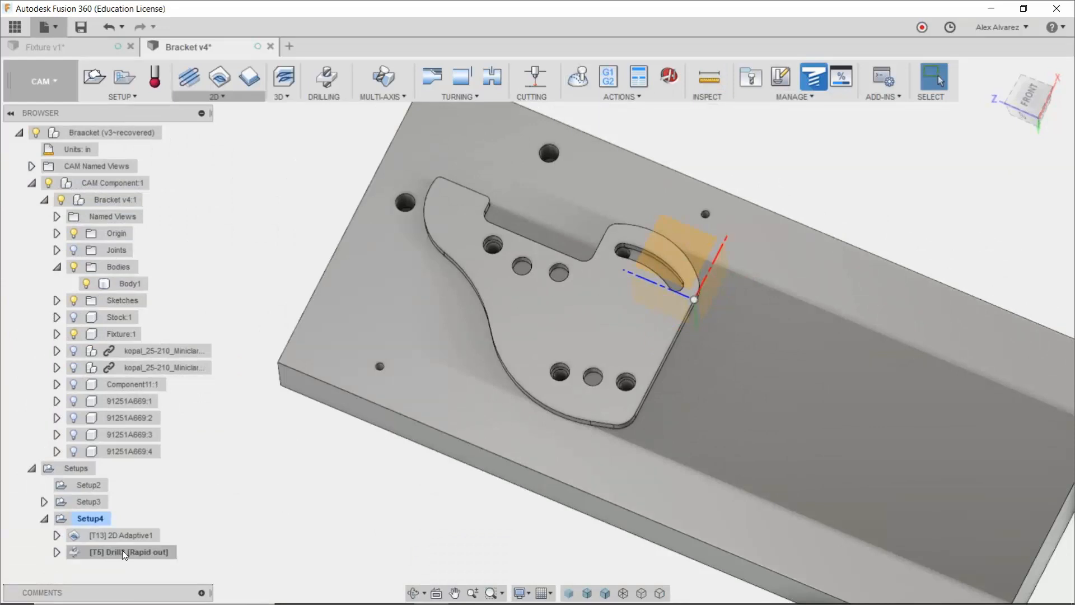
Step: Start another drilling operation in Setup4 and filter the Inch - Aluminum sample library to tools with a 0.25 in diameter
left_click(317, 78)
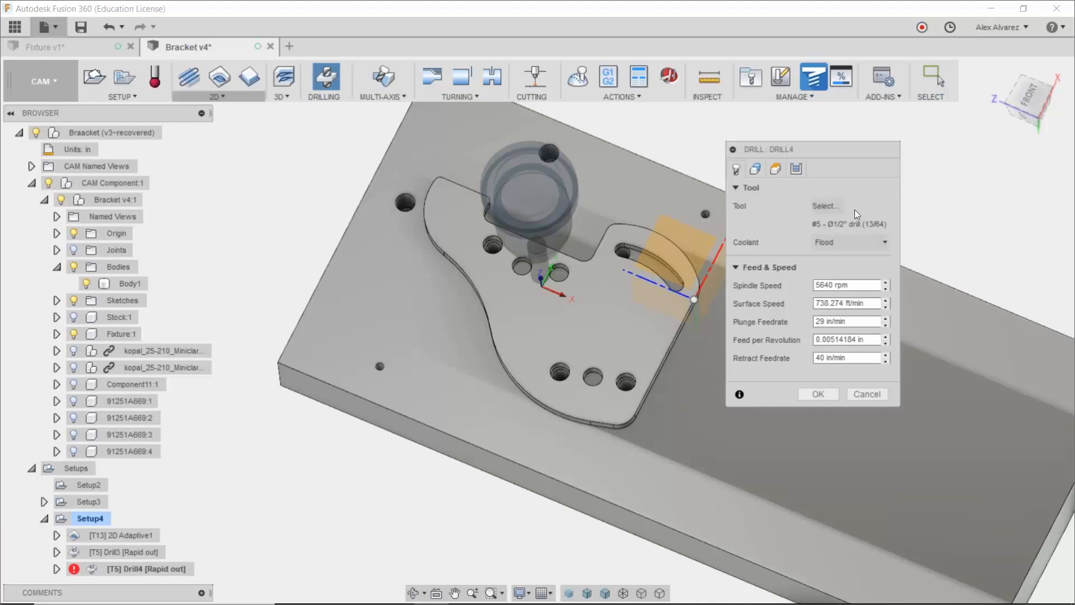
left_click(834, 207)
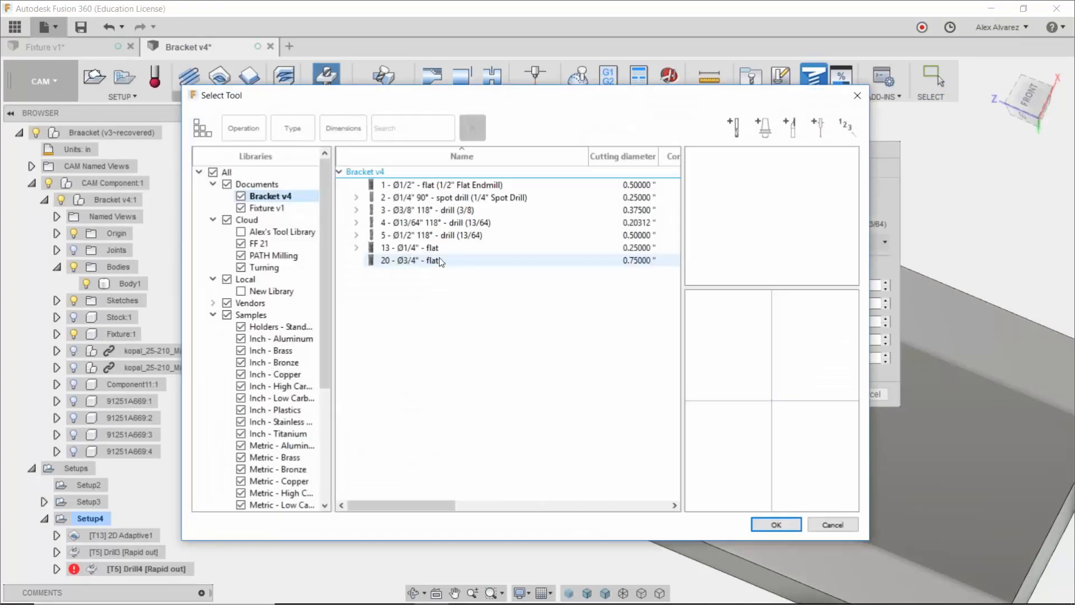
left_click(302, 340)
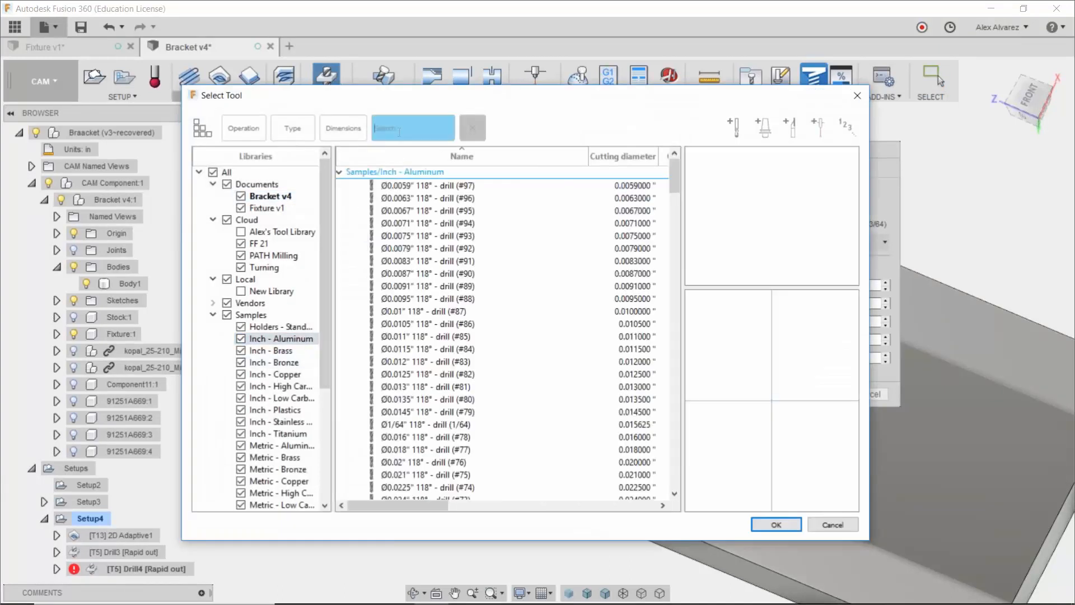
left_click(358, 130)
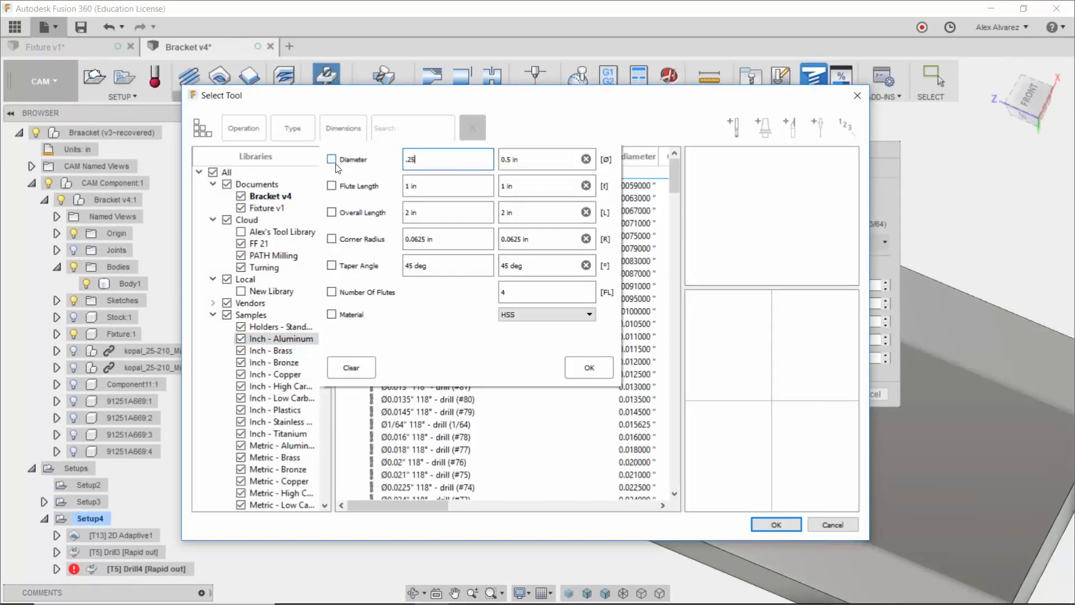
left_click_drag(530, 161, 427, 167)
key("shift+Tab")
left_click(331, 160)
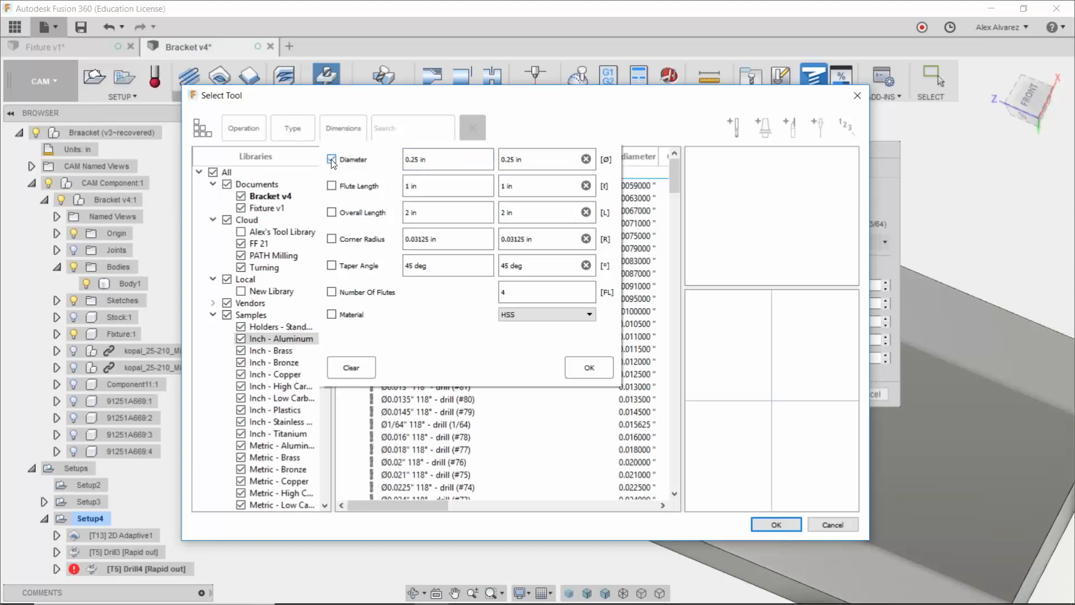
left_click(595, 377)
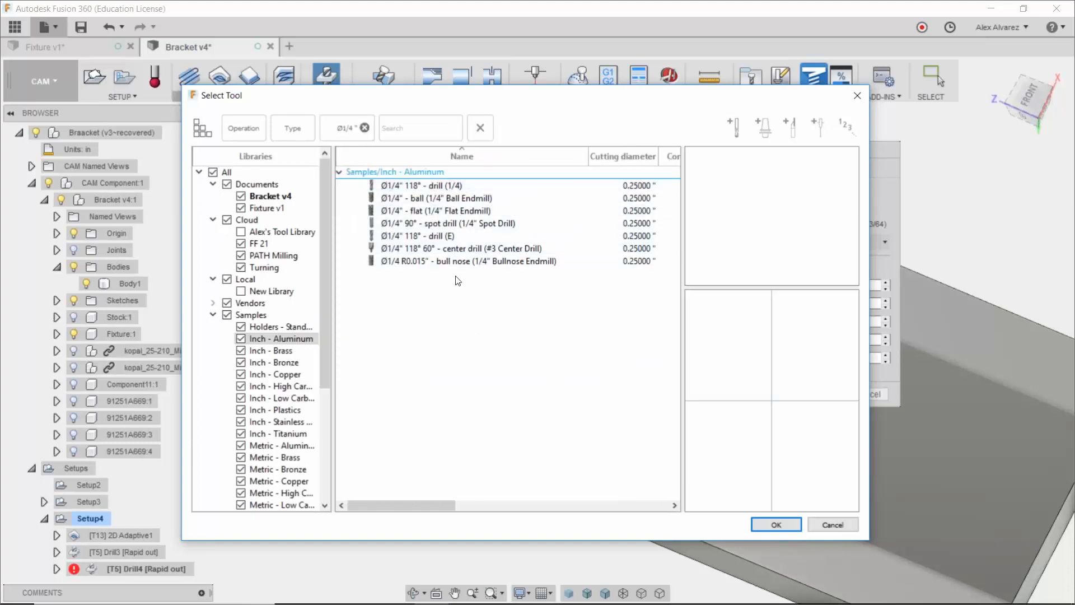
Step: Assign the 1/4" 118° drill (1/4) from the filtered library to the new drilling operation
left_click(464, 186)
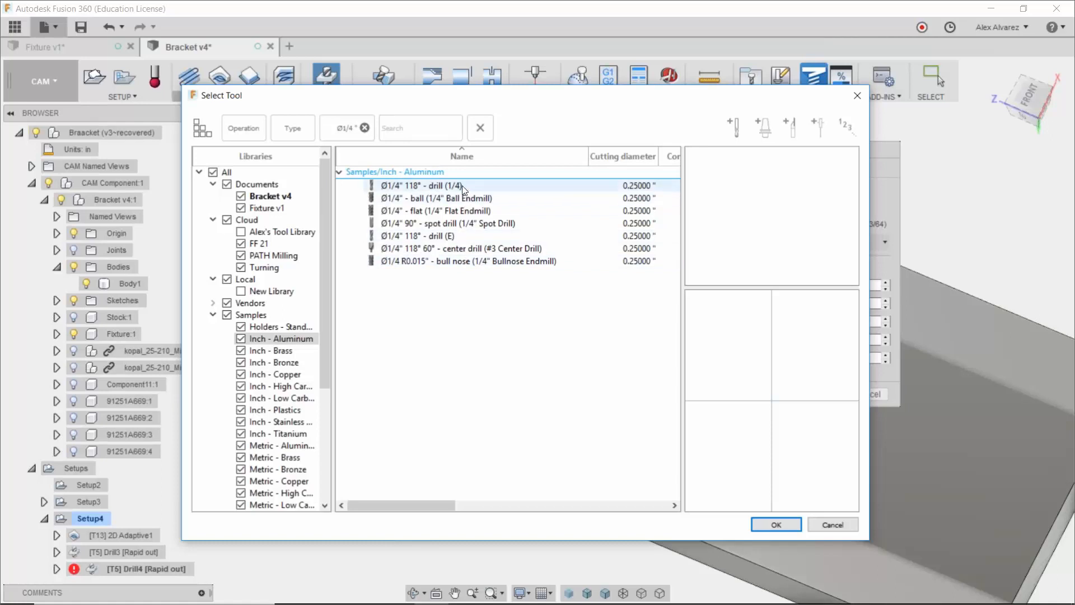
left_click(774, 524)
scroll(680, 357, "up", 5)
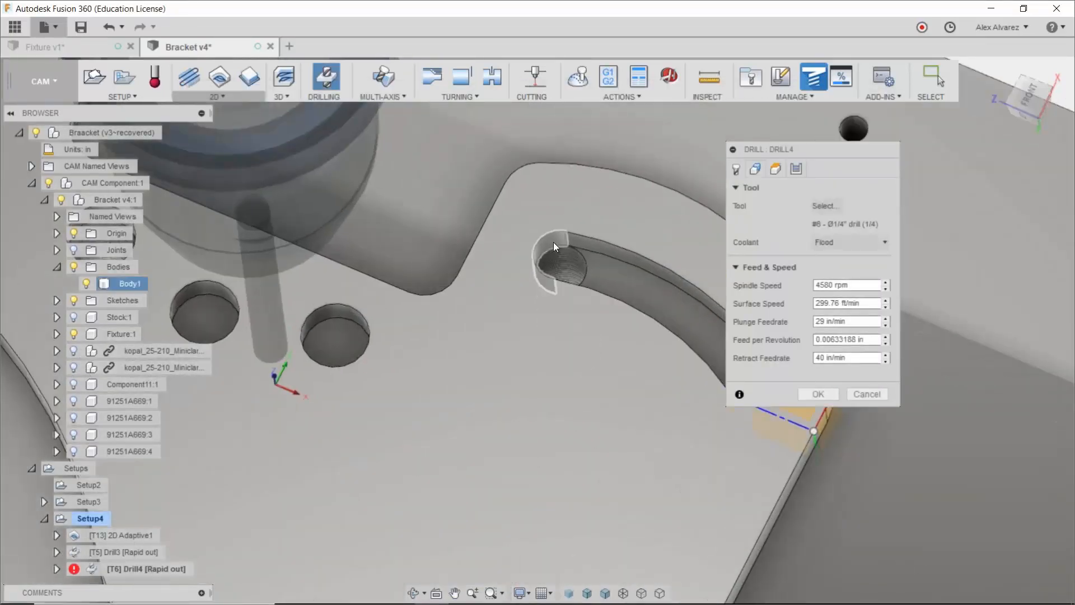
Step: Pick the rounded face at the end of the bracket's curved slot as the hole face
left_click(553, 242)
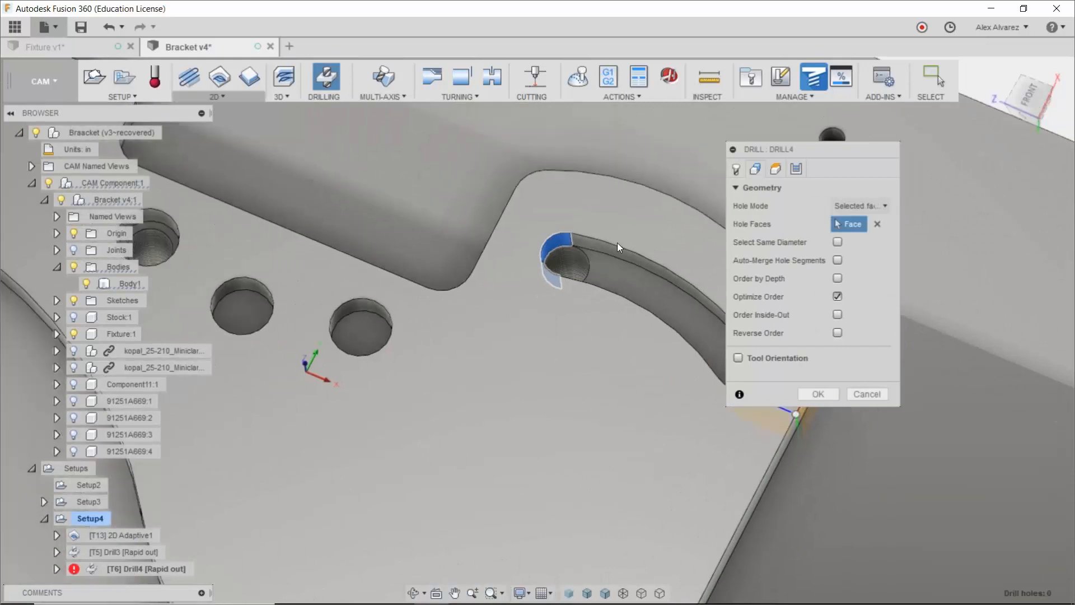
scroll(617, 244, "down", 3)
scroll(618, 352, "down", 1)
middle_click_drag(618, 352, 645, 204, "shift")
middle_click_drag(538, 216, 534, 247, "shift")
Step: Set the bottom height from a selection, using the fixture plate's top face as the reference
left_click(776, 169)
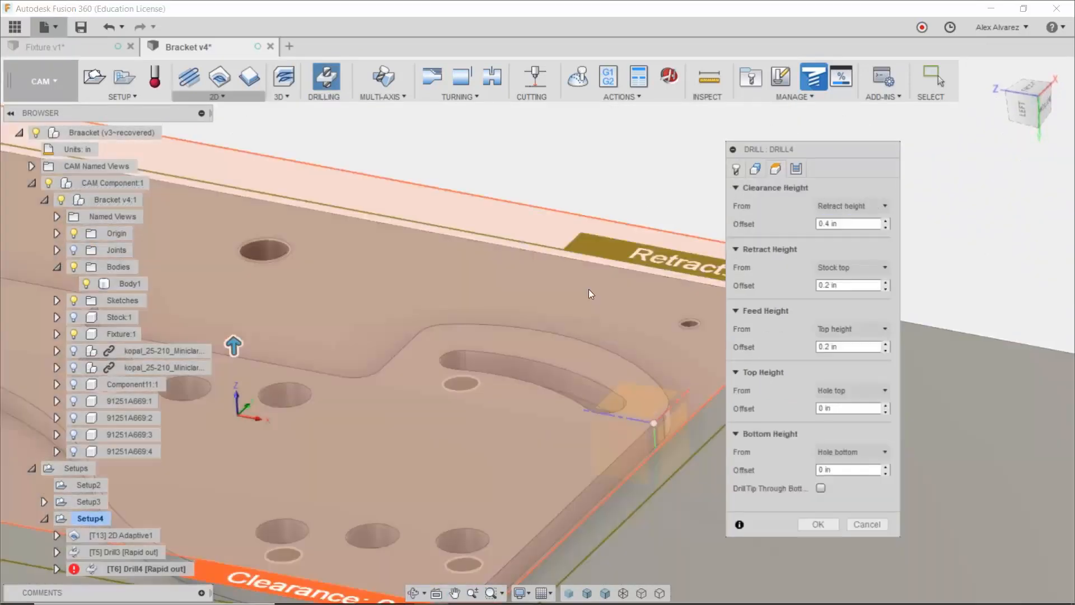
middle_click_drag(587, 316, 532, 318, "shift")
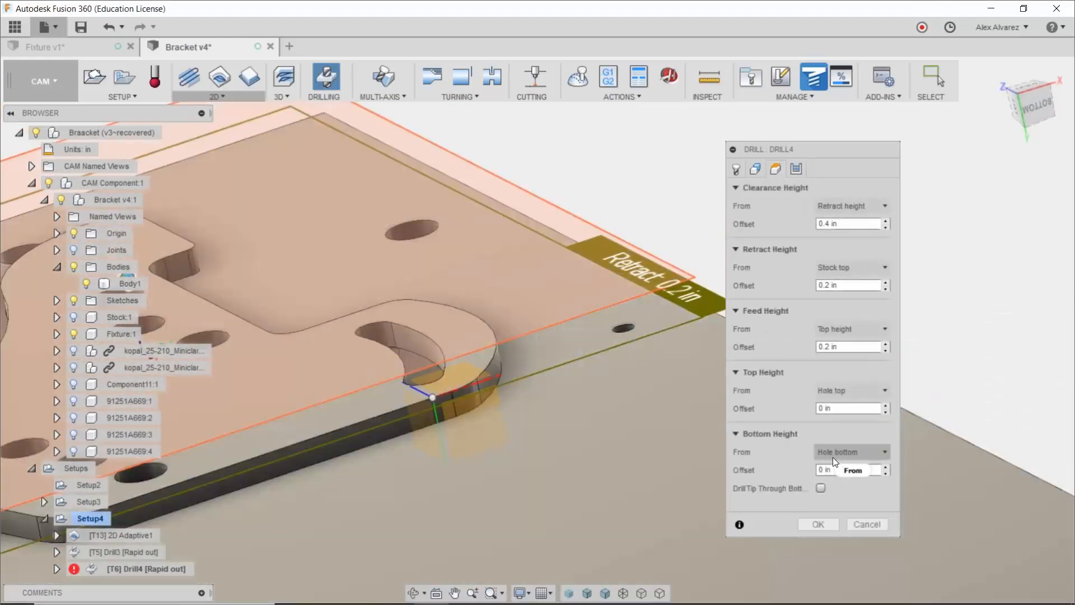
left_click(837, 454)
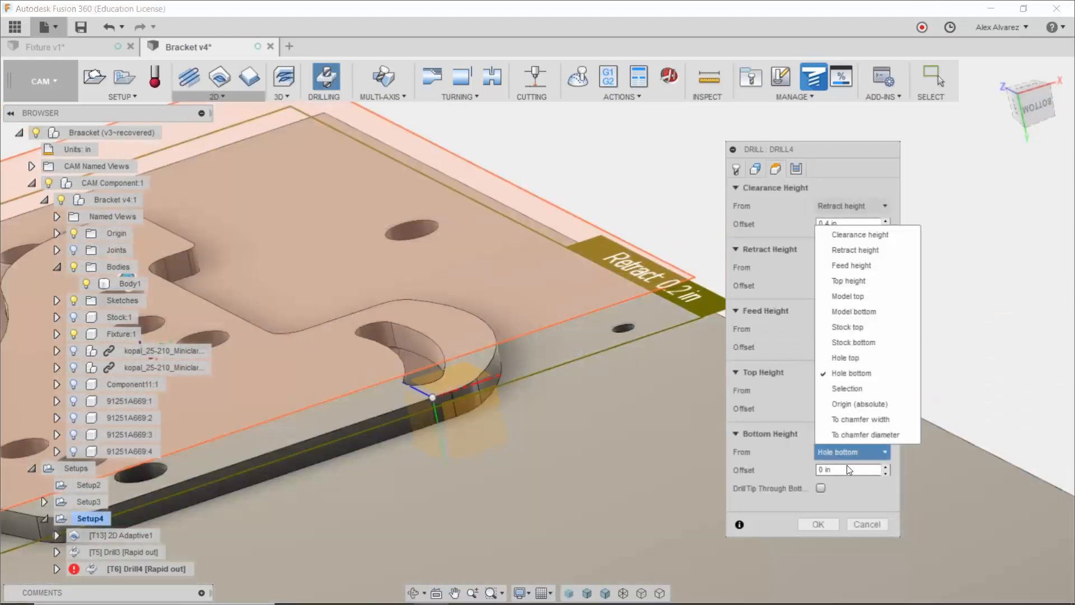
left_click(859, 388)
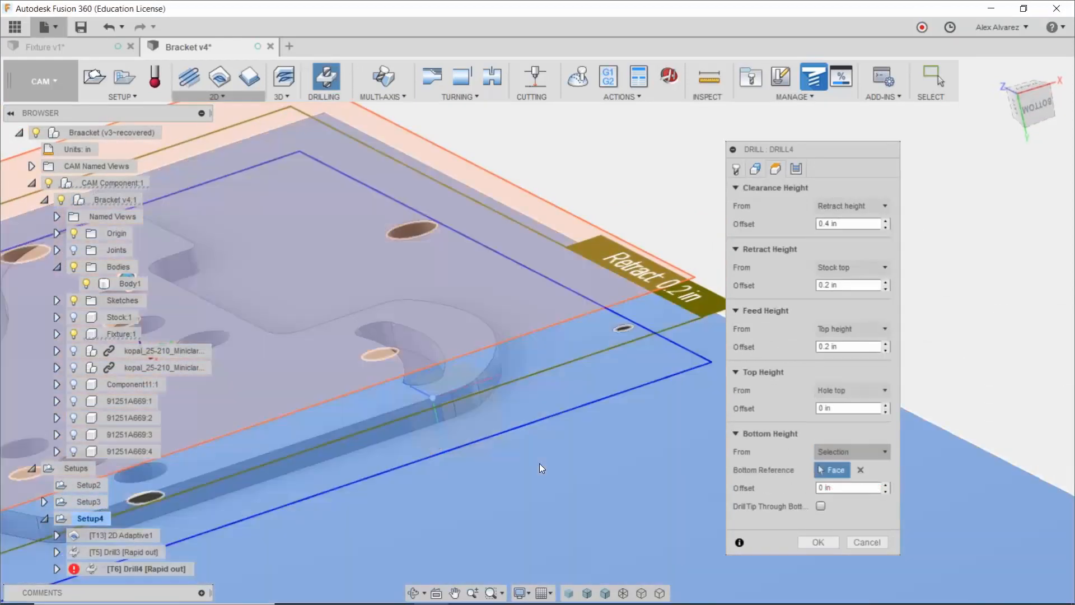
scroll(626, 284, "down", 4)
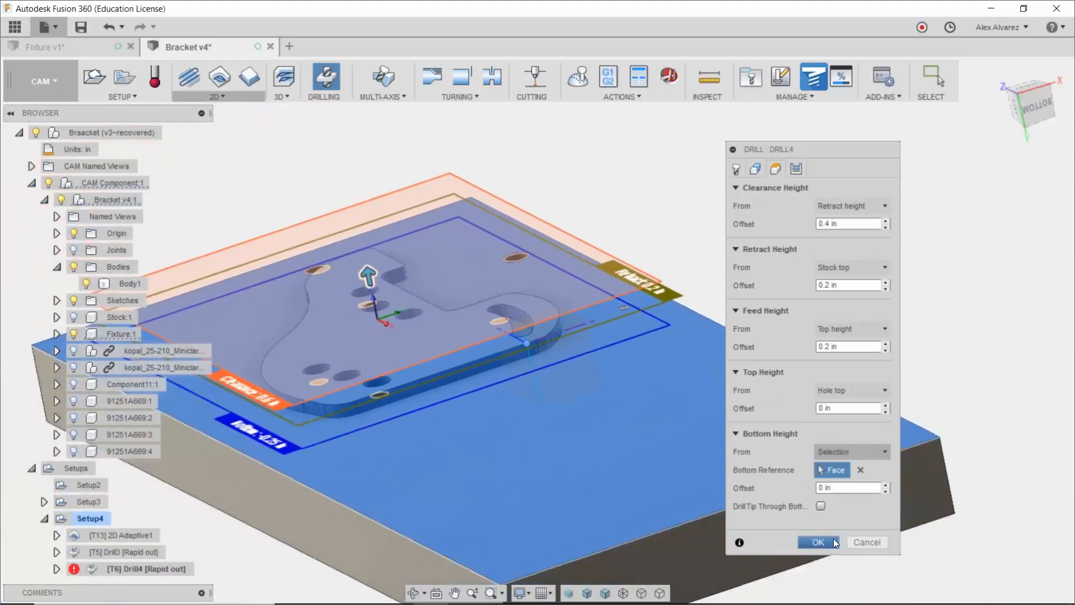
Step: Try to generate the drilling toolpath using the slot's rounded end face as the hole
left_click(759, 167)
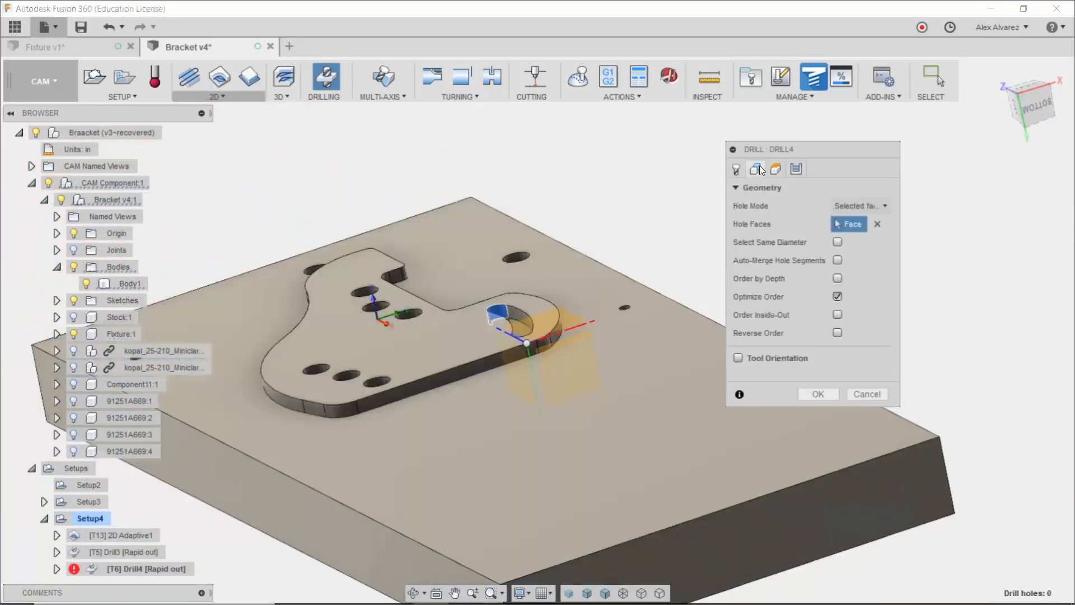
middle_click_drag(664, 235, 707, 266, "shift")
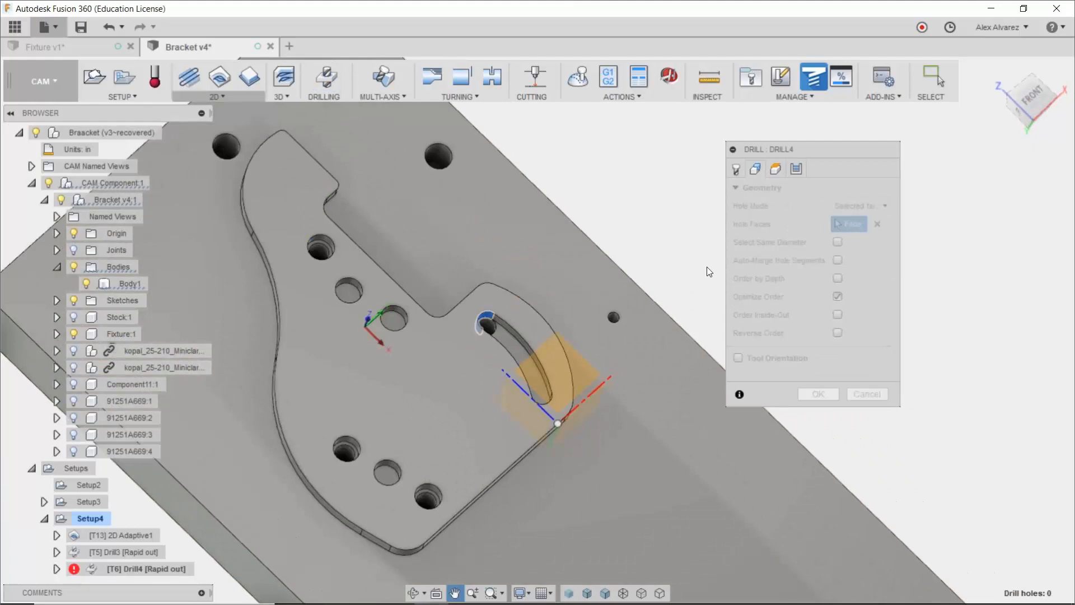
left_click(831, 398)
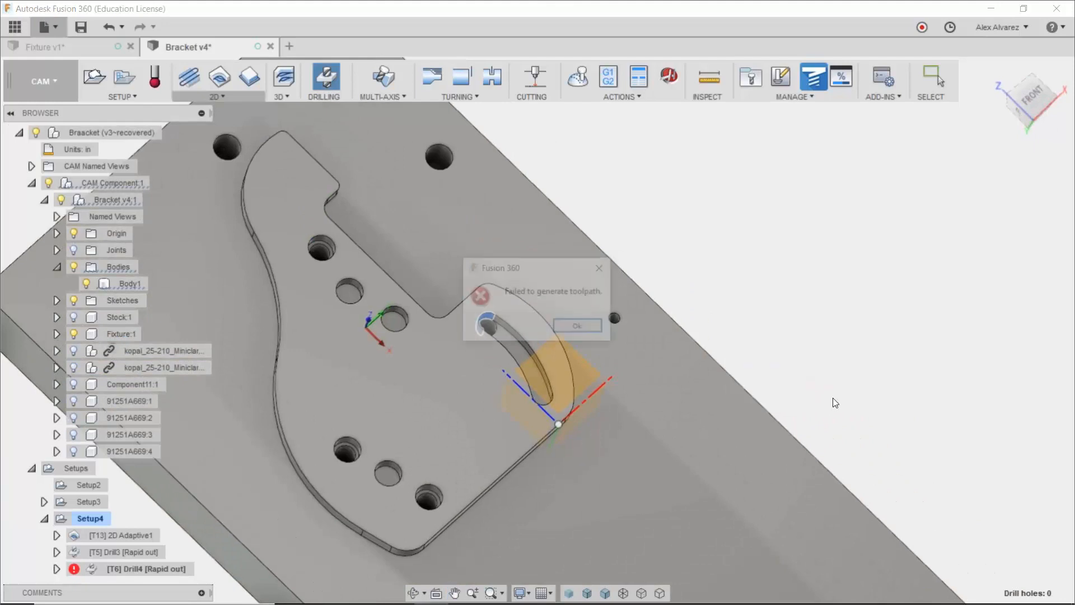
left_click(596, 328)
Step: Reopen Drill4 for editing and switch its hole mode to Selected points
right_click(146, 569)
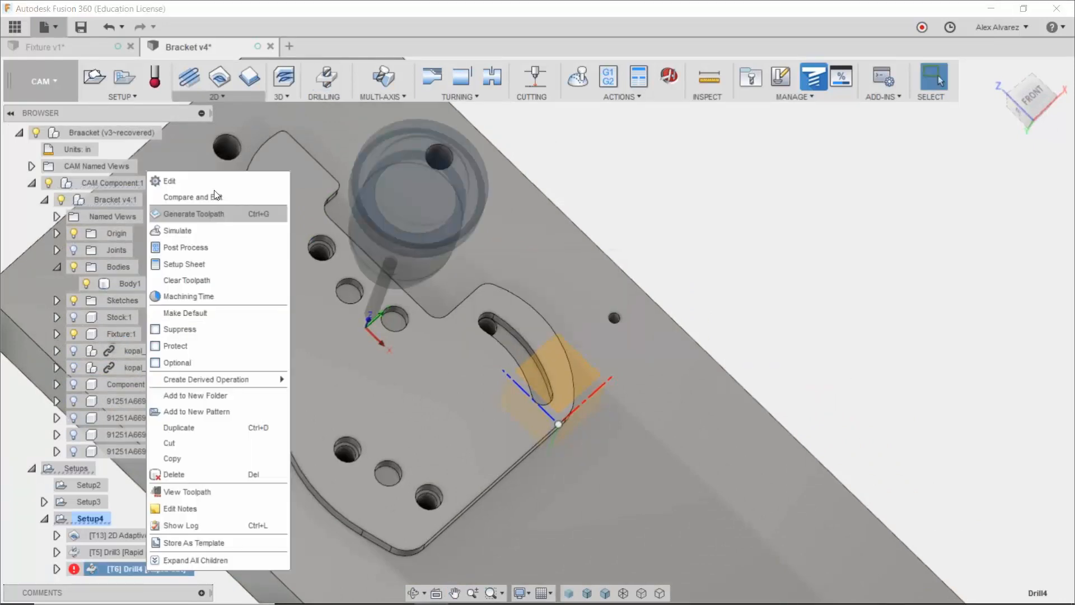
left_click(263, 181)
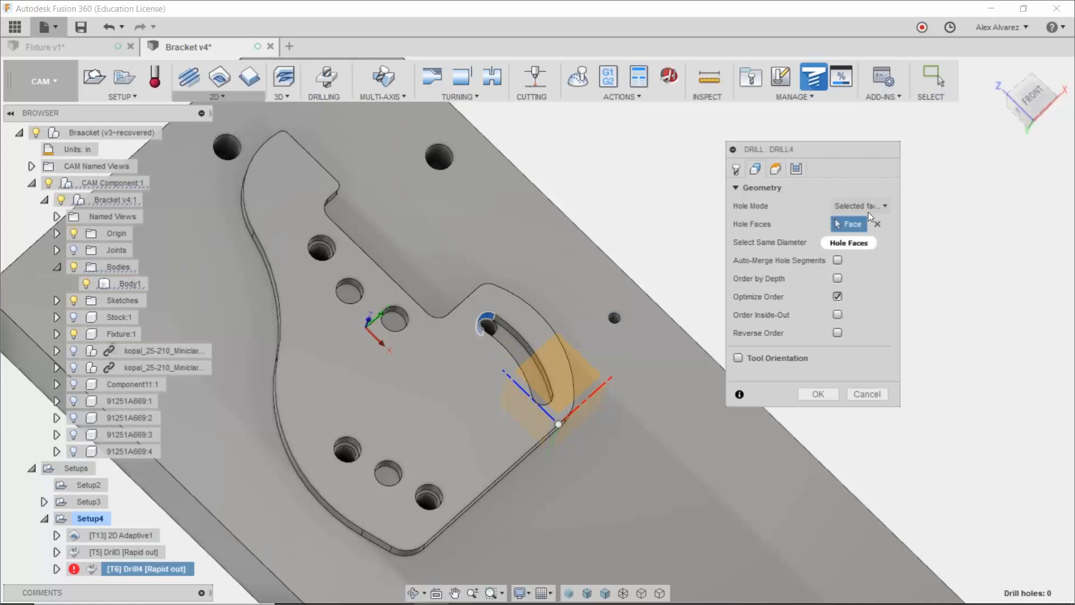
left_click(874, 205)
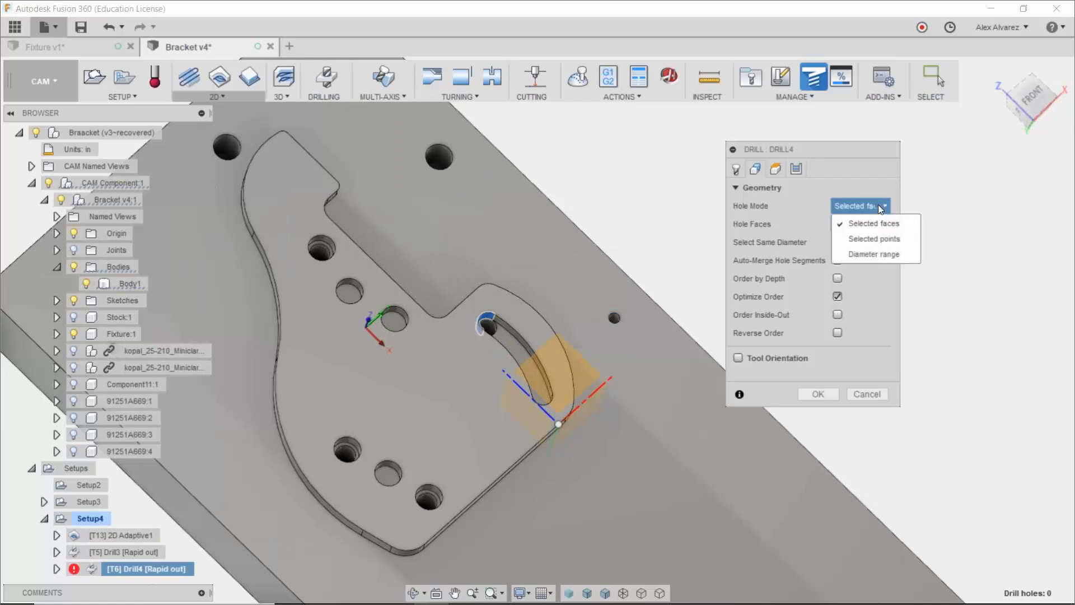
left_click(868, 238)
middle_click_drag(590, 283, 551, 263, "shift")
Step: Show Sketch3 and Sketch4 of the Fixture component in the model
left_click(77, 315)
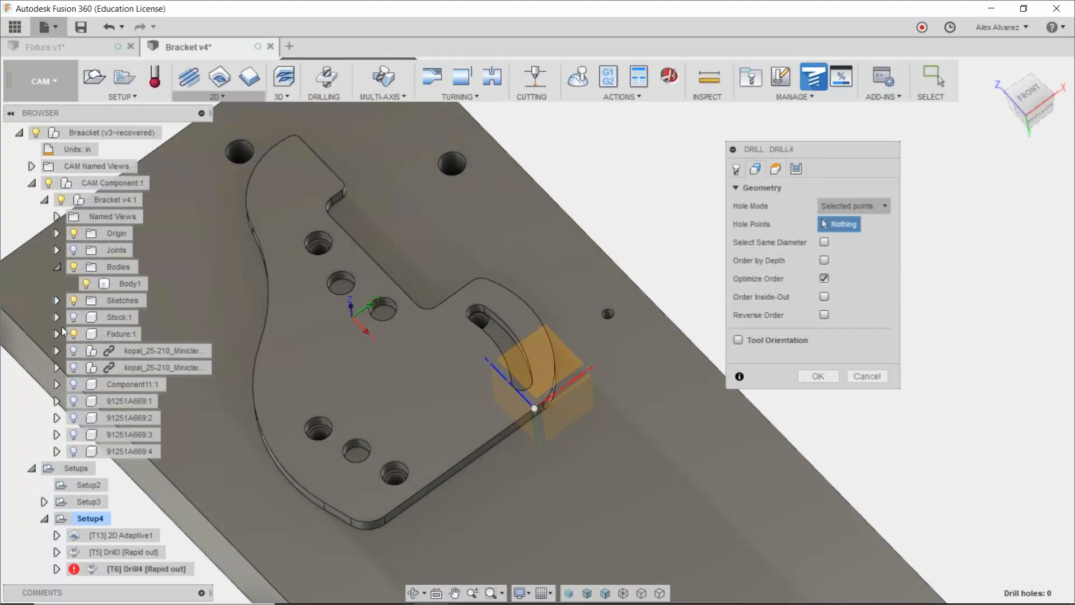
left_click(55, 335)
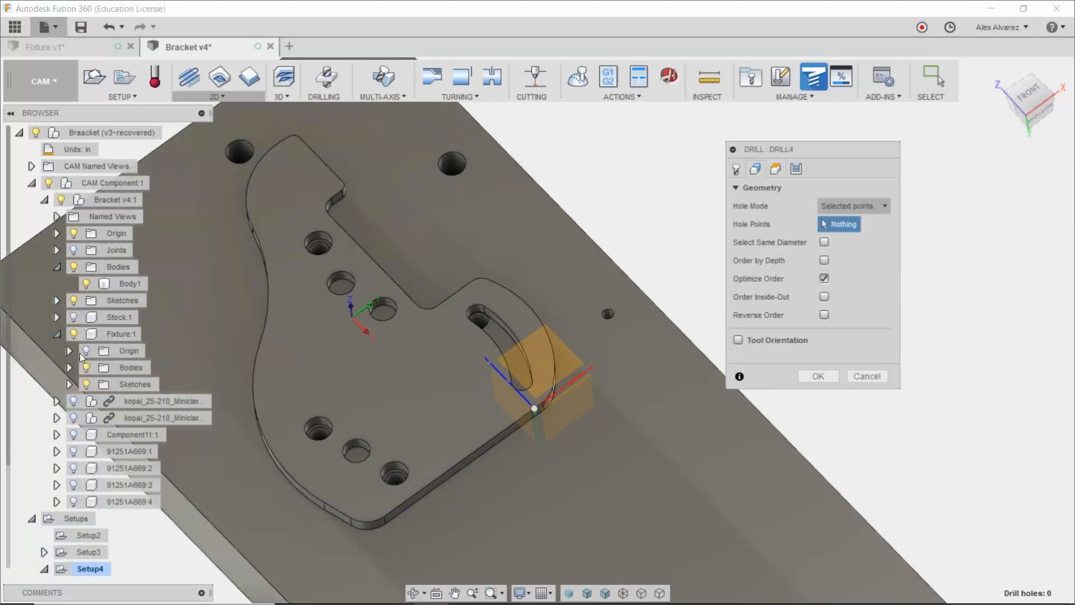
left_click(69, 384)
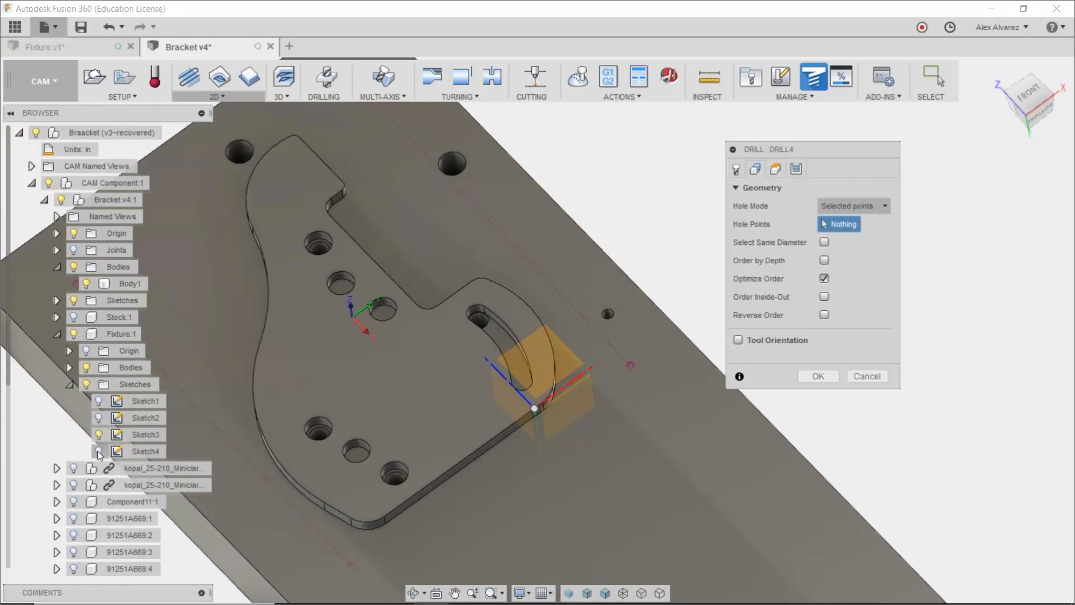
scroll(506, 319, "up", 8)
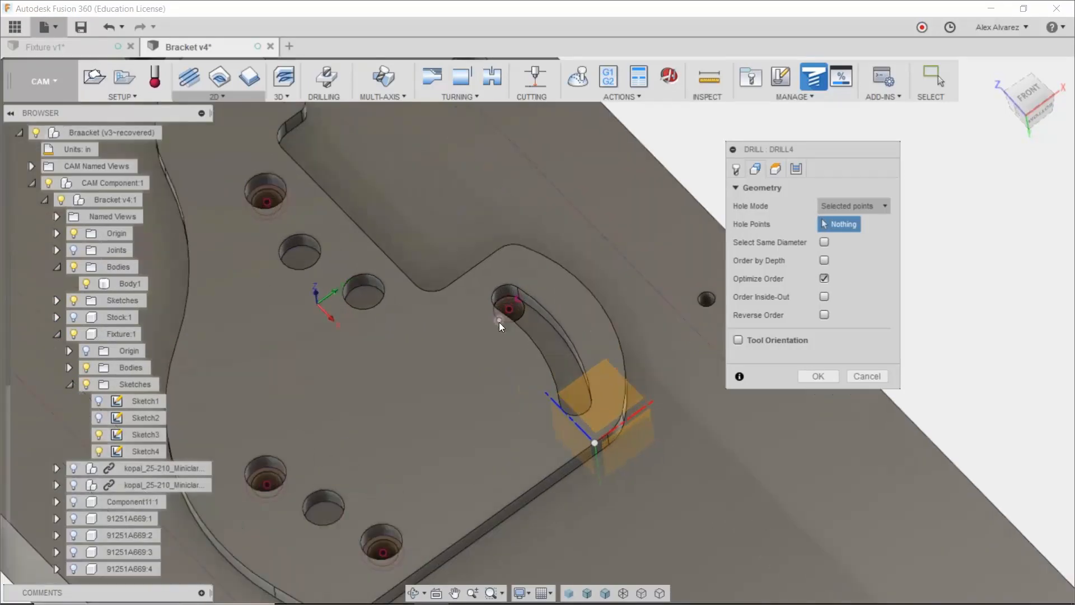
Step: Drill at the sketch point in the slot's rounded end, with the fixture plate's top face as the bottom height reference, and generate the toolpath
left_click(512, 298)
scroll(705, 345, "down", 10)
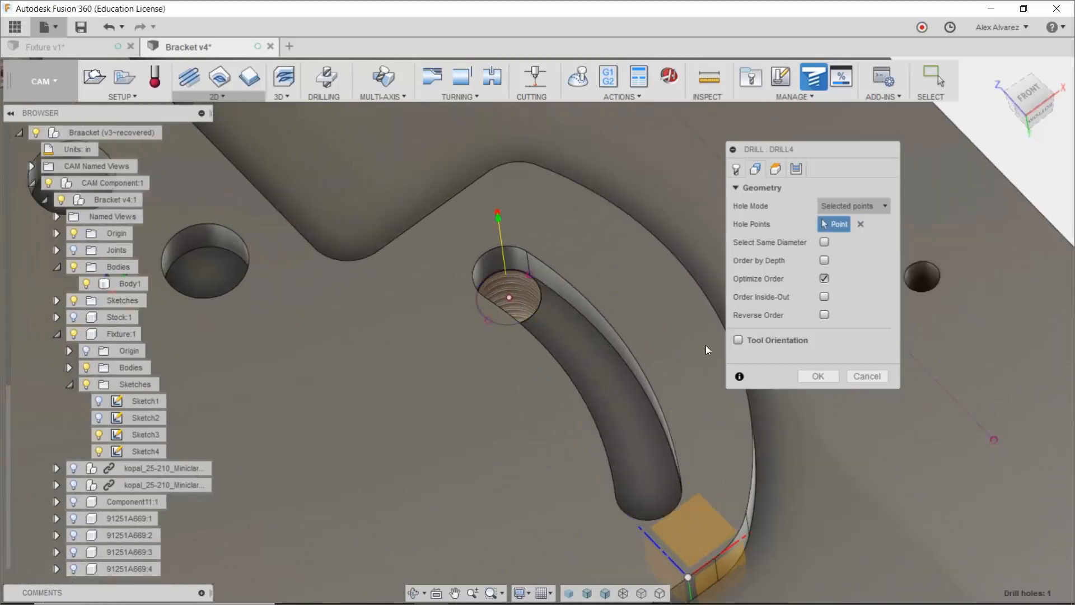
left_click(776, 169)
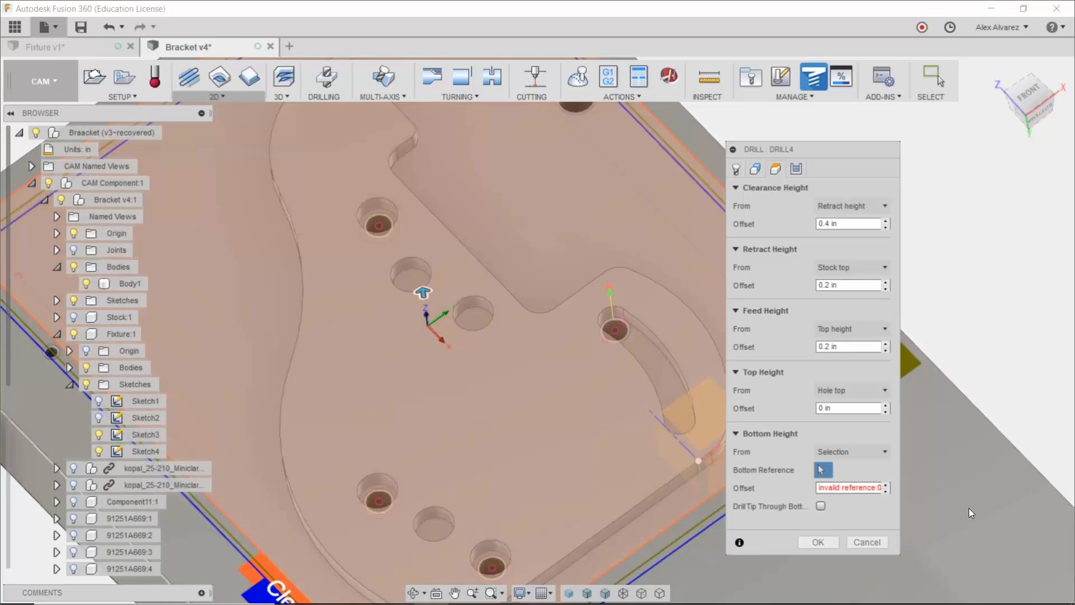
left_click(969, 508)
scroll(958, 490, "down", 5)
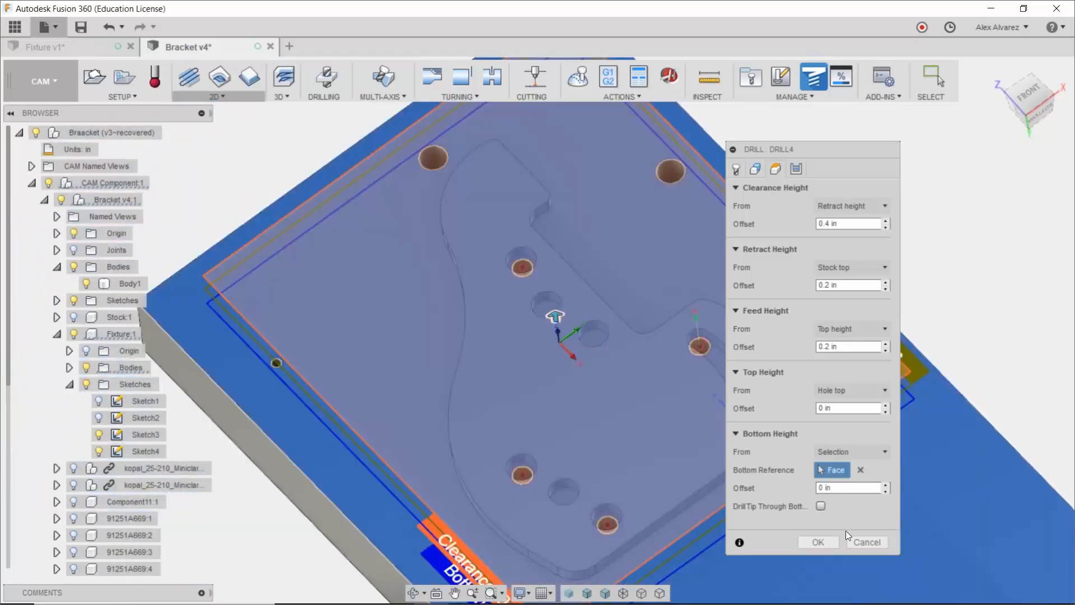
left_click(821, 541)
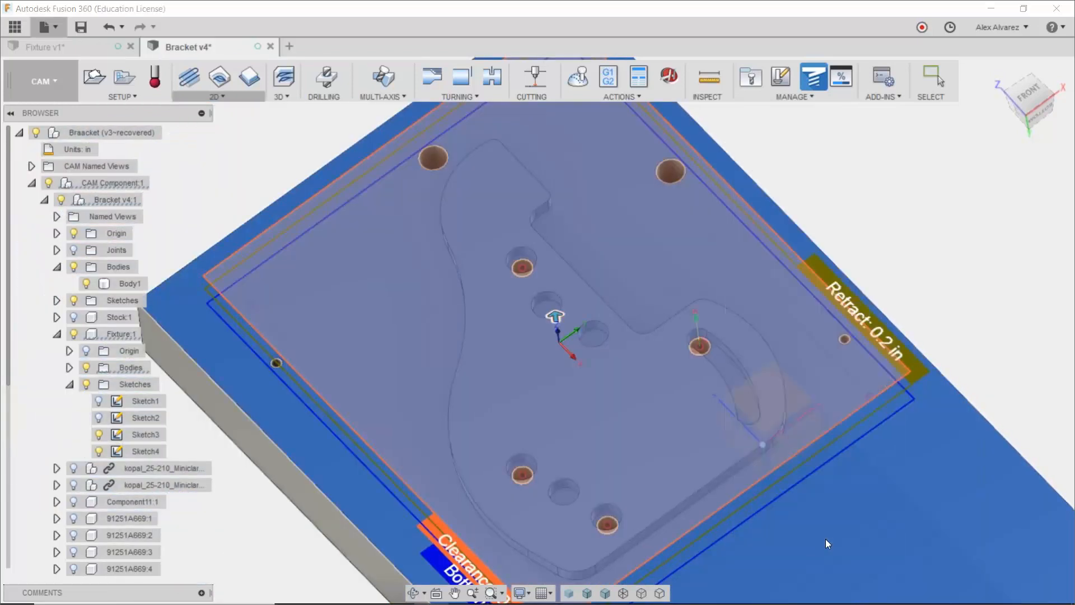
Step: Start a new 2D Adaptive Clearing operation in Setup4 and select the slot's bottom edge chain as the pocket
middle_click_drag(928, 372, 977, 326, "shift")
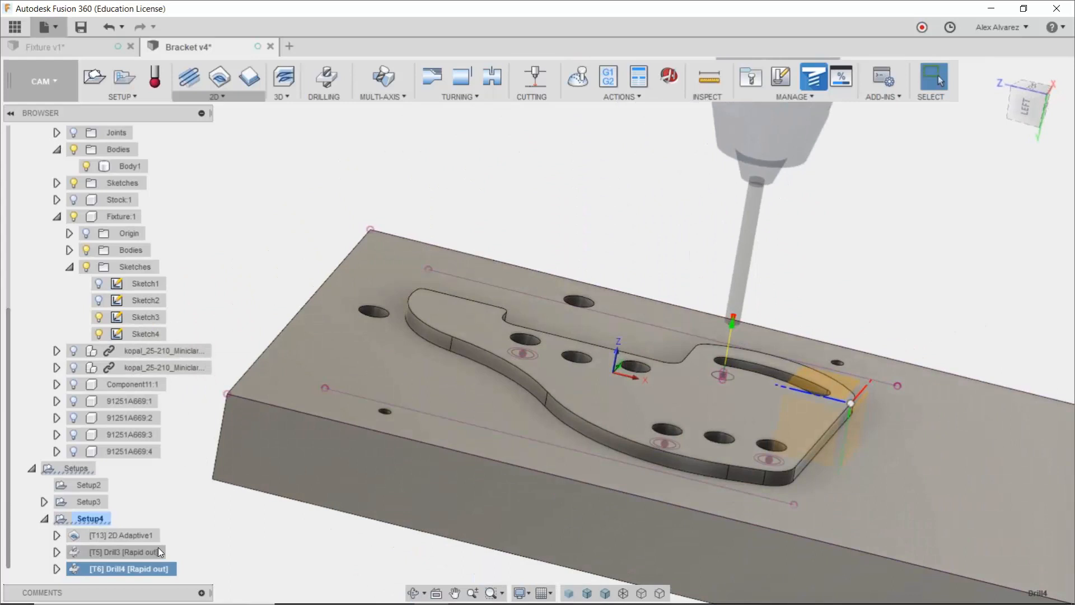
scroll(535, 455, "up", 2)
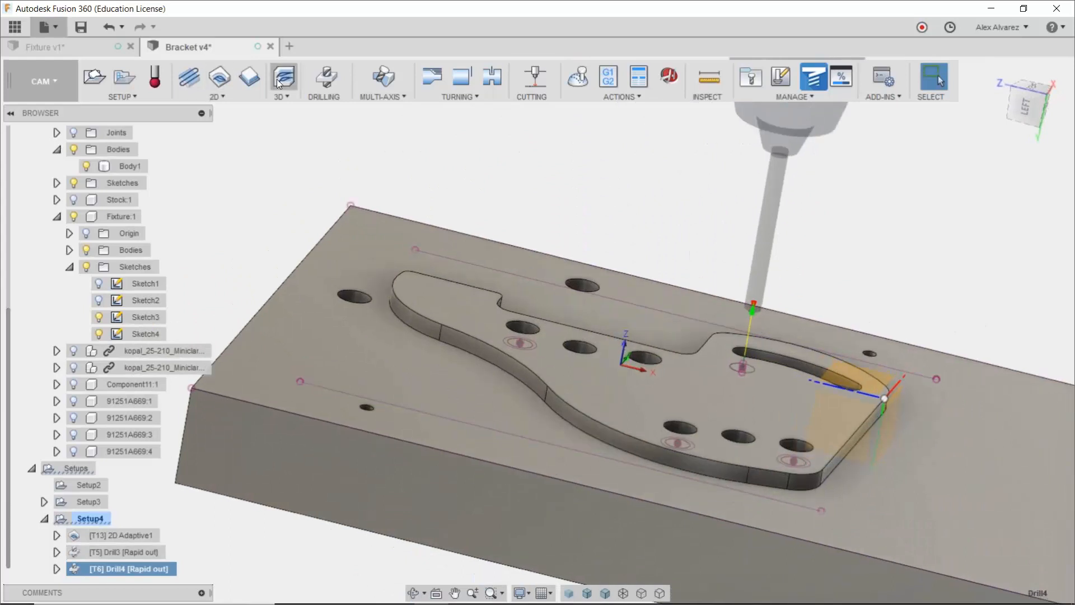
middle_click_drag(324, 163, 443, 136, "shift")
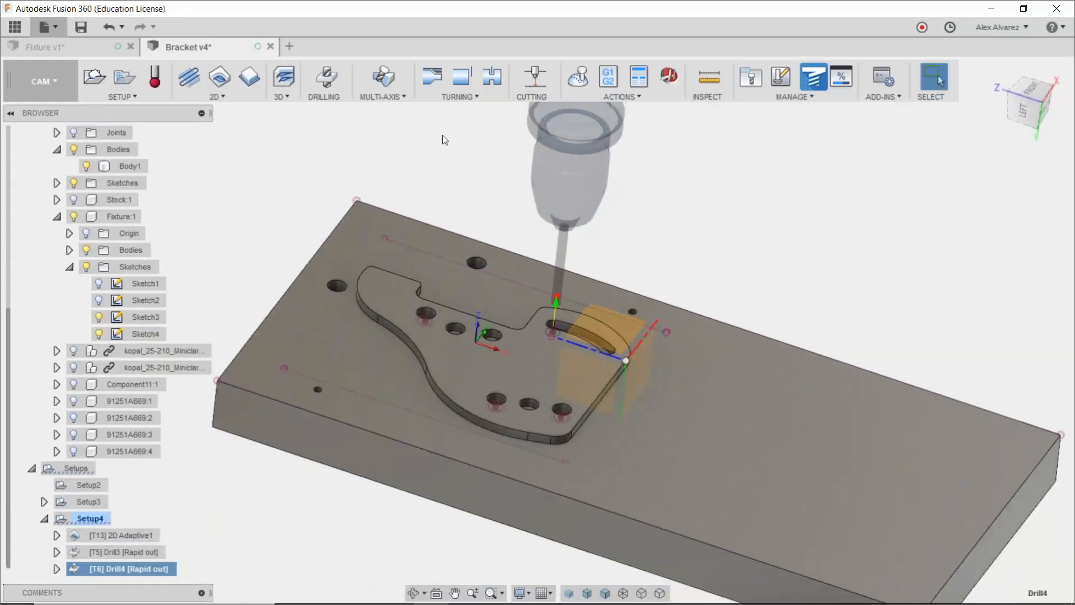
left_click(214, 96)
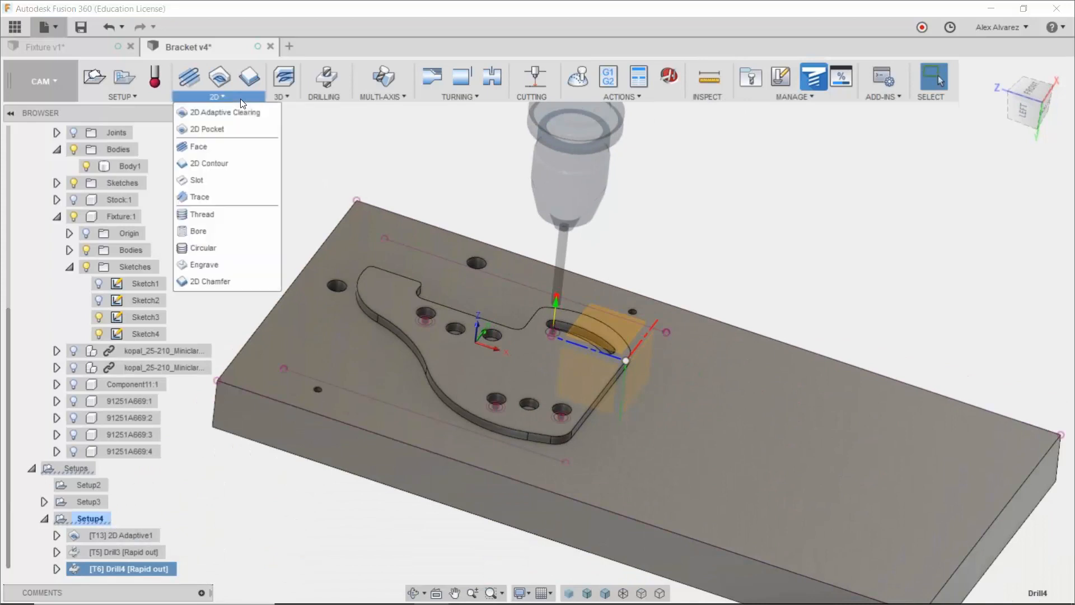
left_click(224, 114)
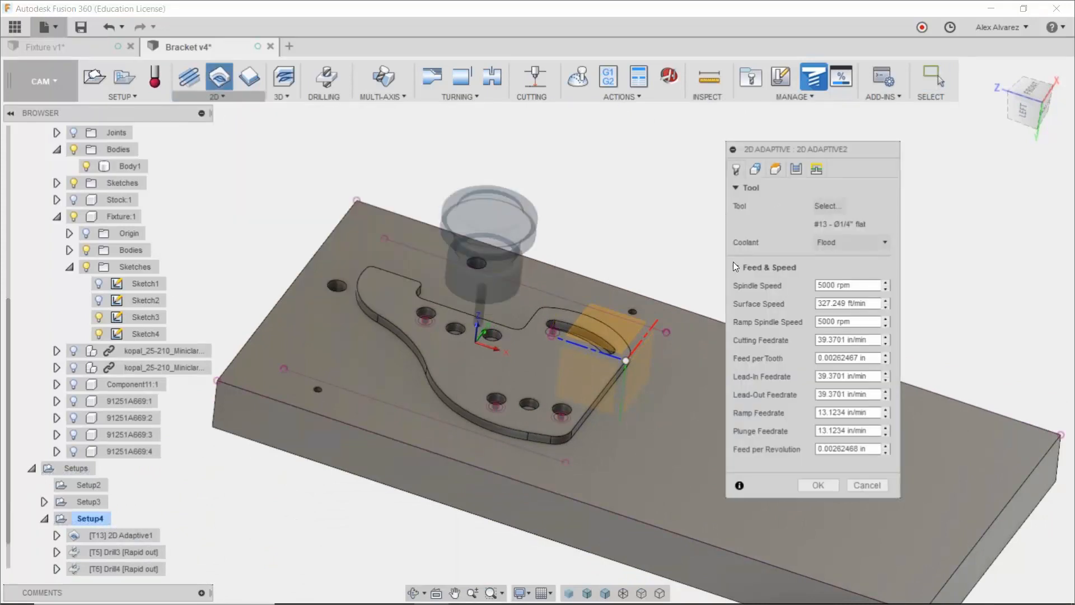
scroll(493, 335, "up", 10)
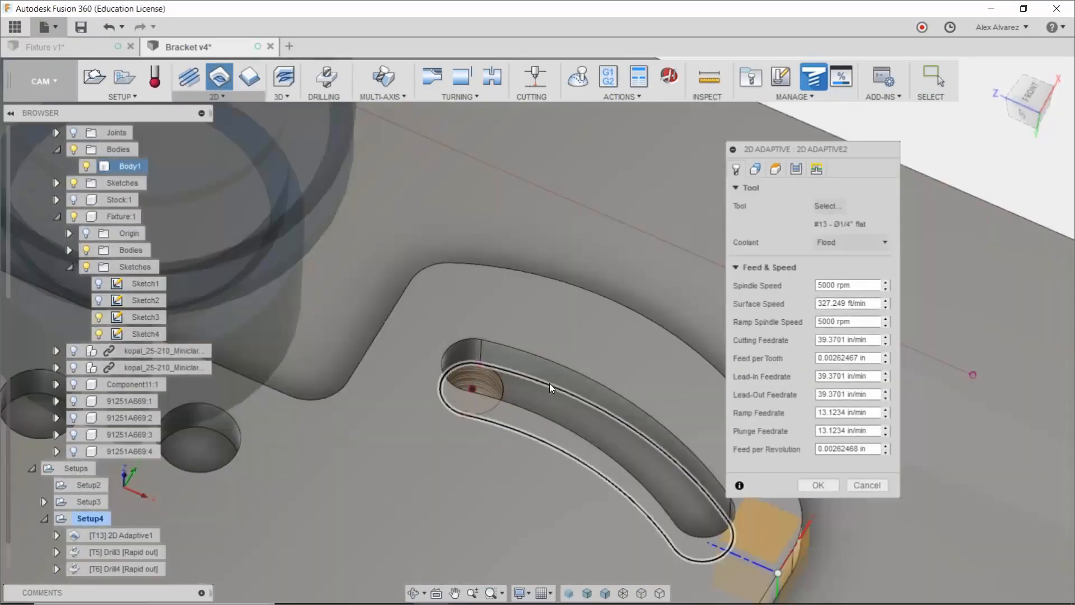
left_click(549, 383)
scroll(550, 336, "down", 8)
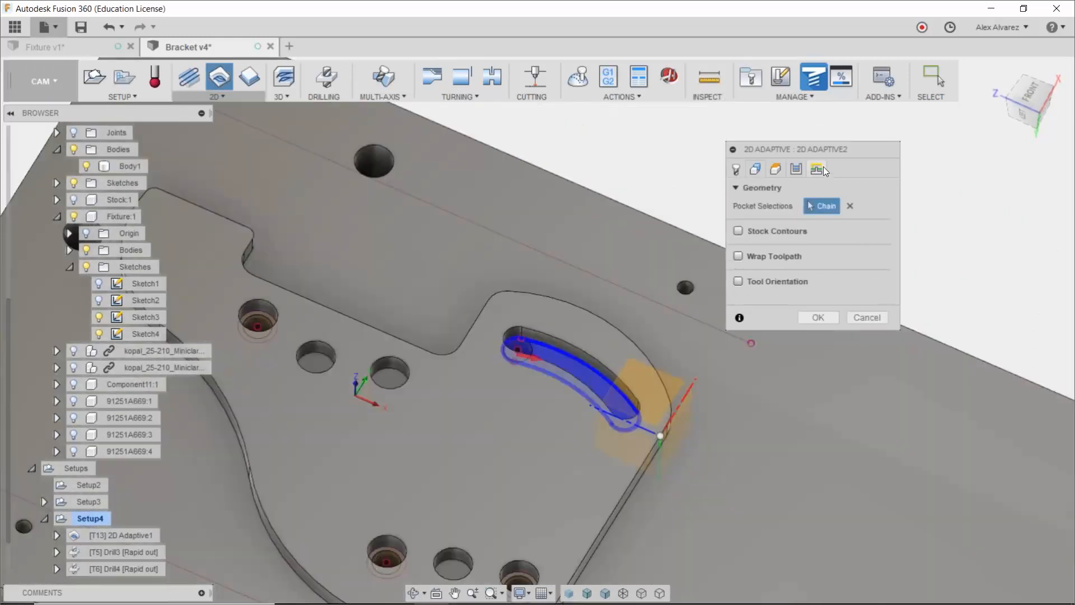
Step: Set the ramp type to Predrill, pick the sketch point at the slot's drilled end as predrill position, and generate the toolpath
left_click(822, 168)
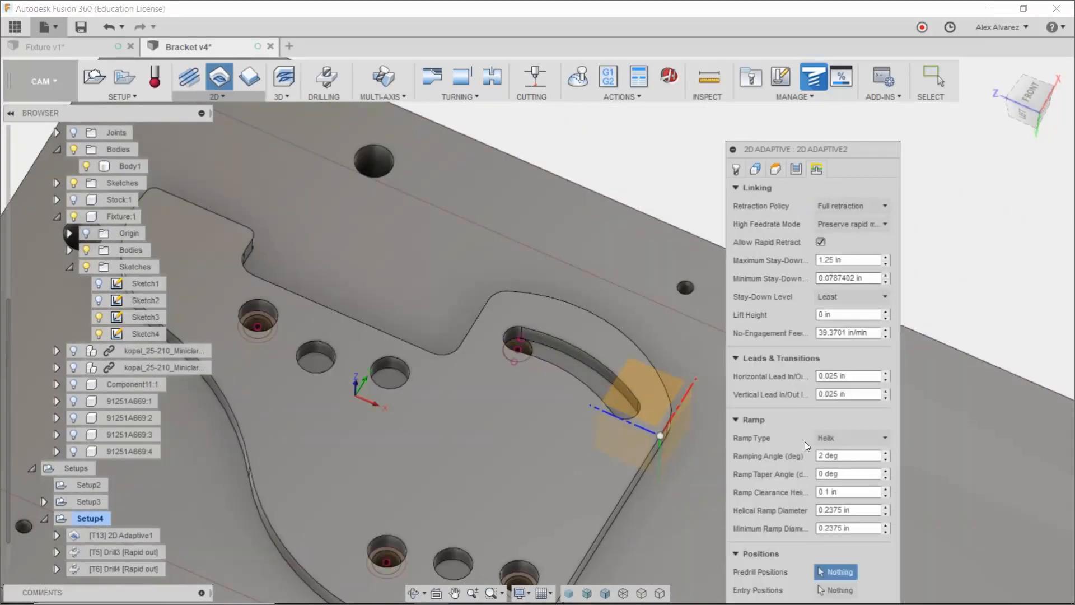
left_click(828, 435)
left_click(838, 454)
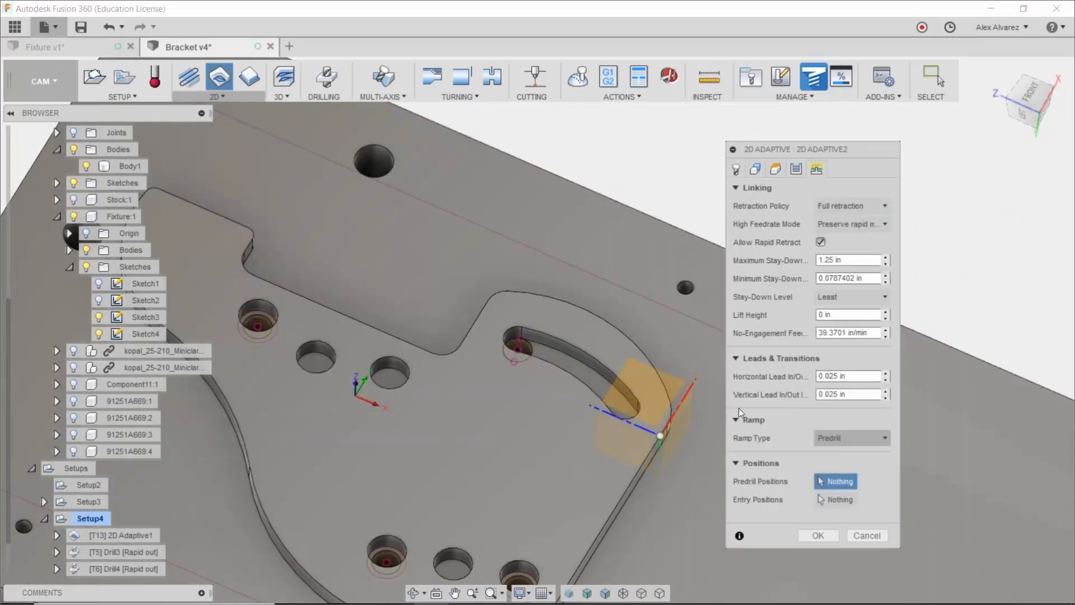
scroll(563, 343, "up", 3)
scroll(493, 356, "up", 3)
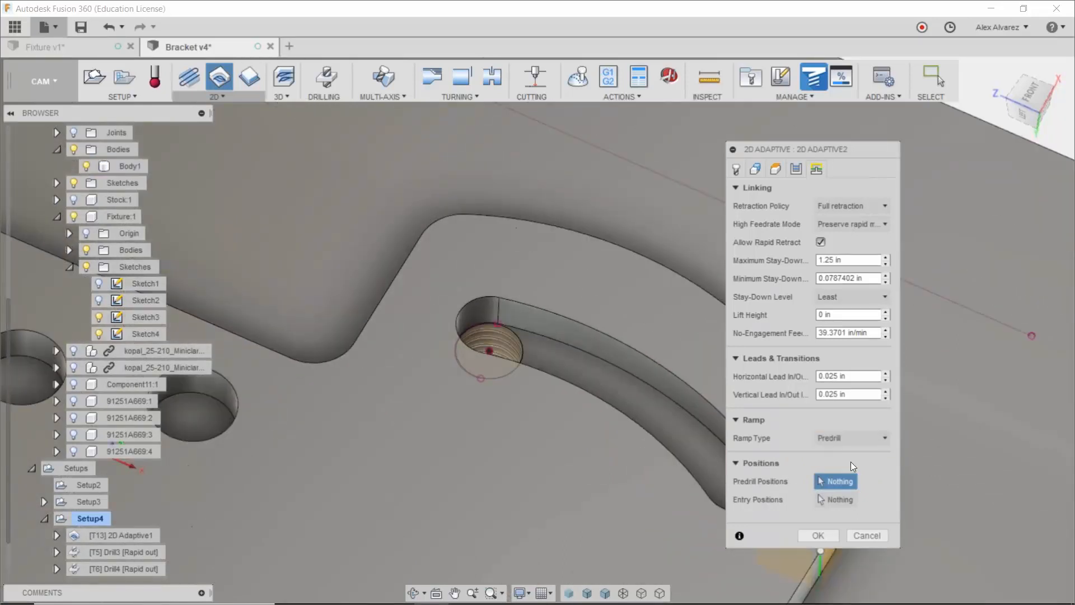
scroll(463, 343, "up", 2)
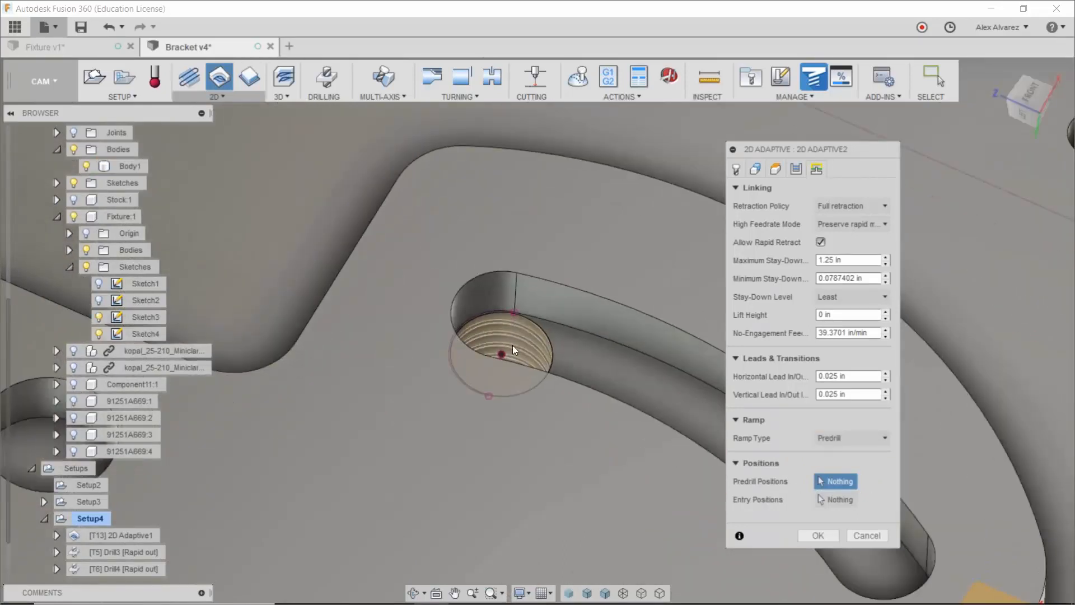
left_click(515, 316)
scroll(731, 432, "down", 1)
left_click(807, 529)
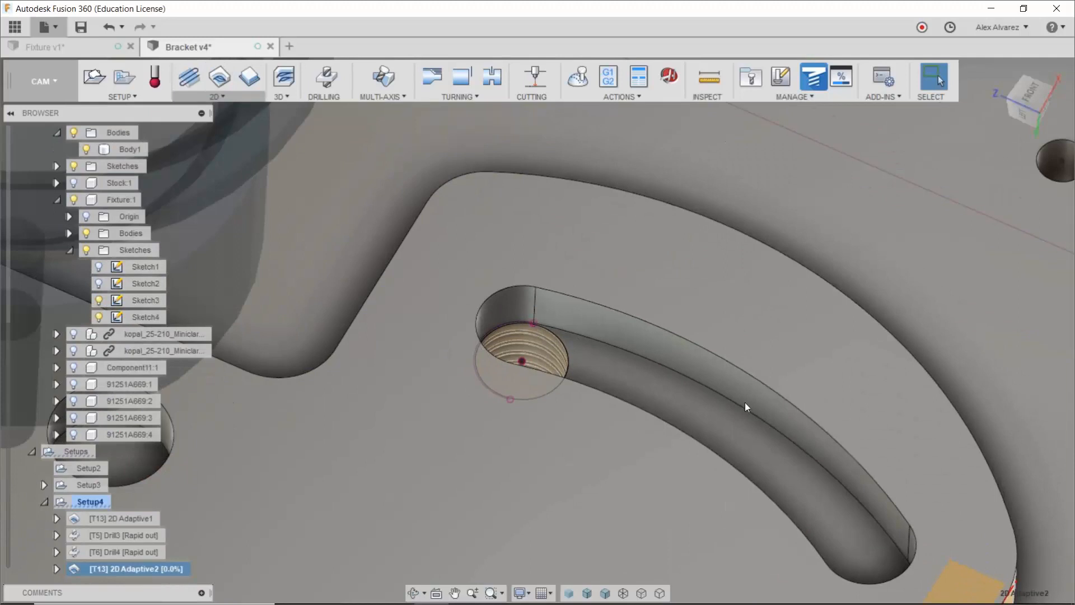
Step: Select Setup4, hide Sketch3 and Sketch4 of the Fixture component, and collapse the Bracket component in the browser tree
scroll(679, 315, "down", 5)
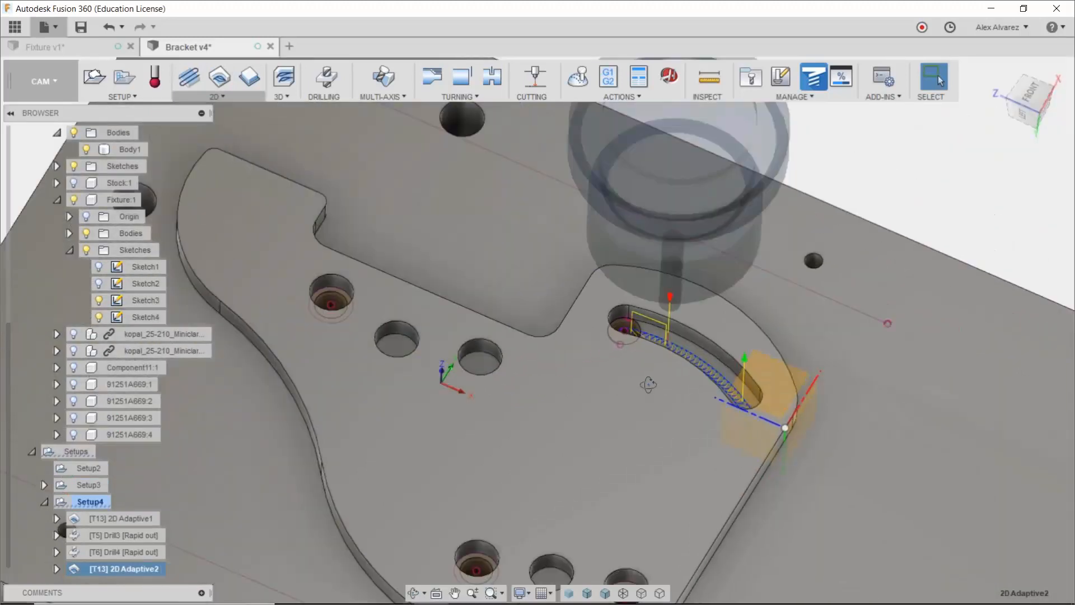
scroll(648, 384, "down", 4)
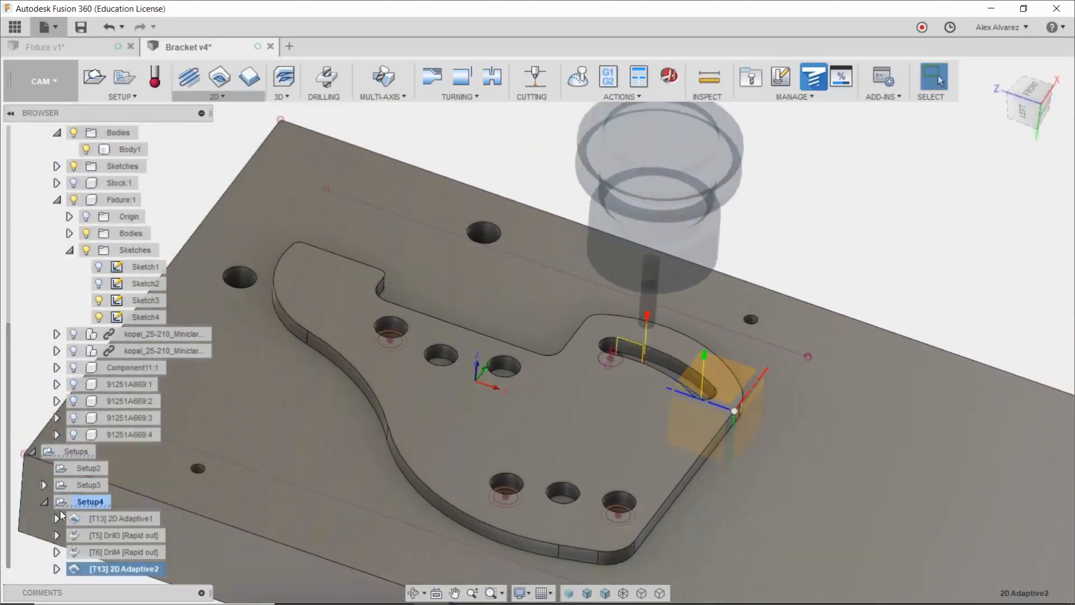
left_click(69, 505)
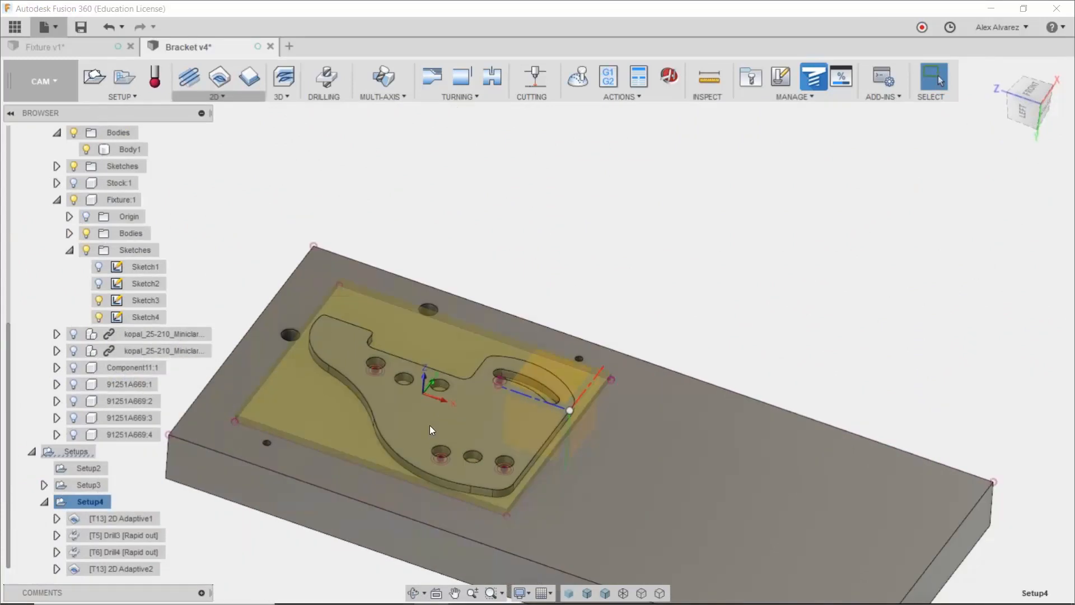
middle_click_drag(418, 470, 521, 401)
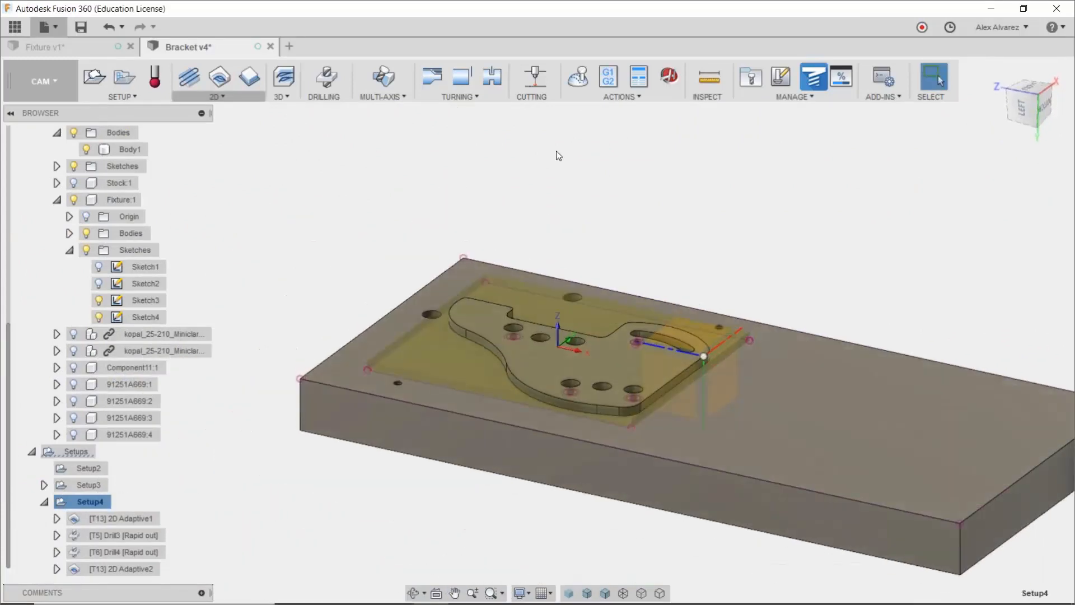
left_click(98, 300)
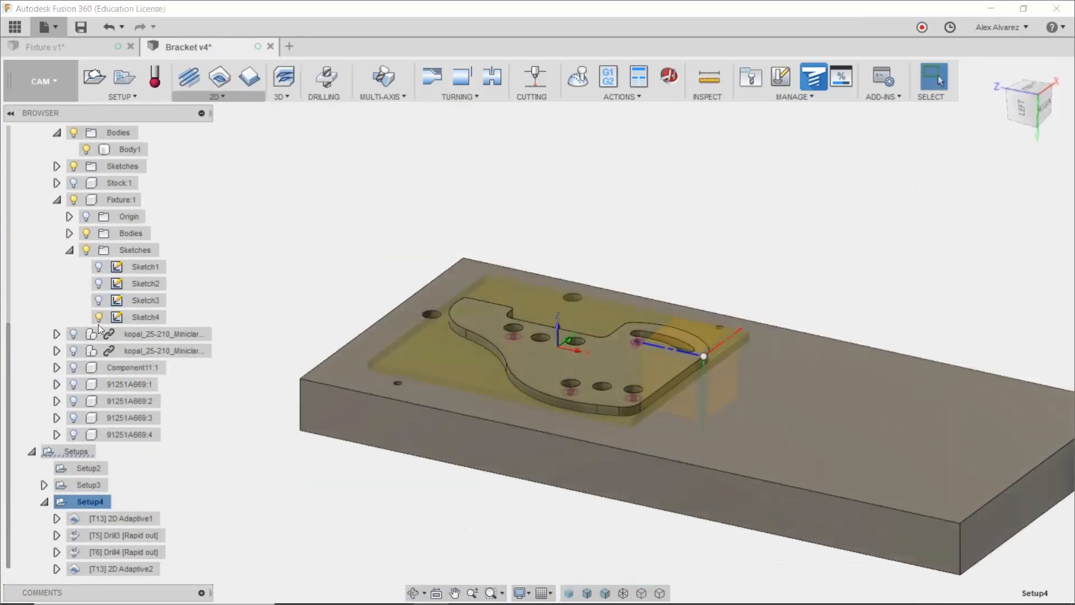
left_click(98, 317)
left_click(69, 250)
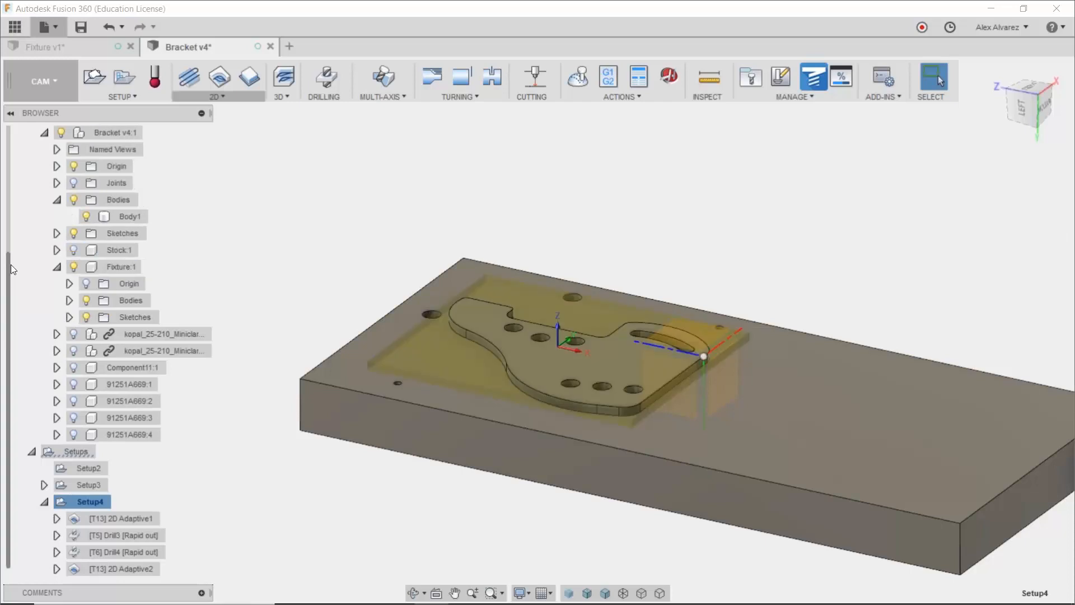
left_click(57, 267)
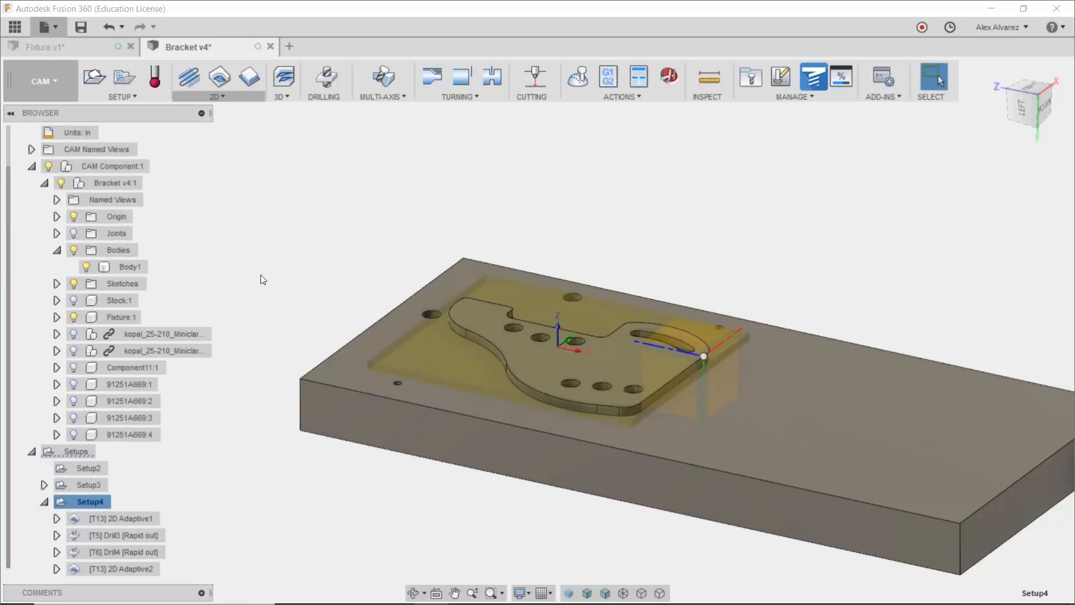
left_click(45, 184)
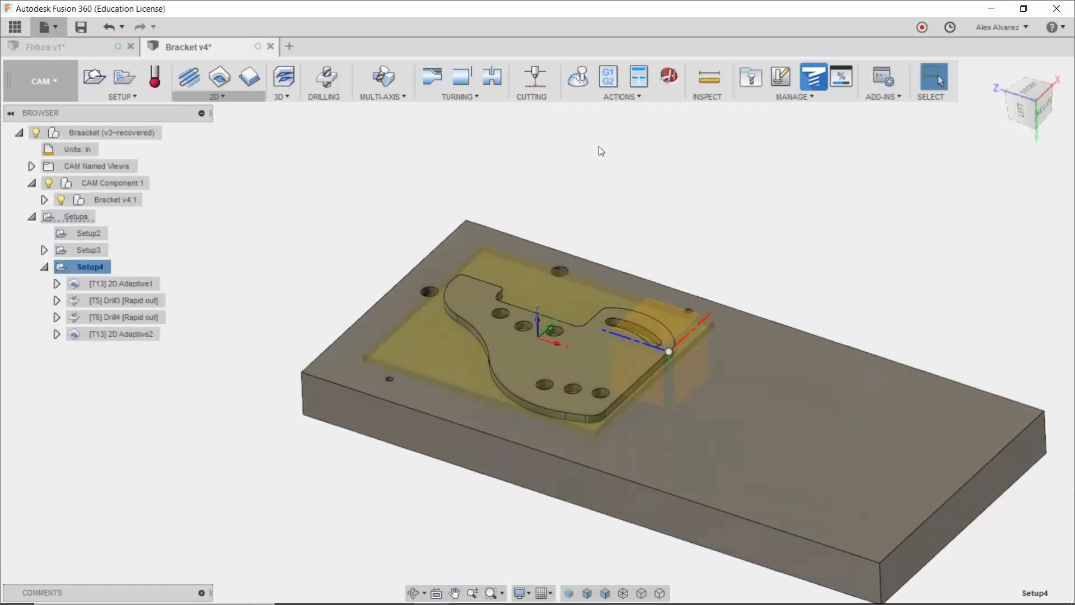
Step: Start simulating all Setup4 operations with the stock shown
left_click(588, 75)
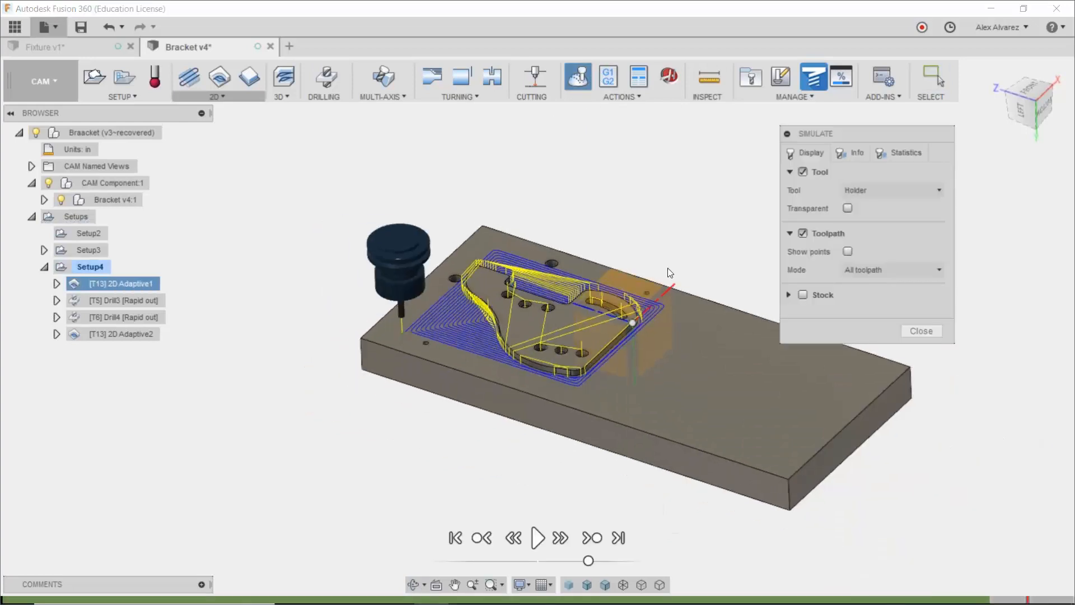
left_click(804, 293)
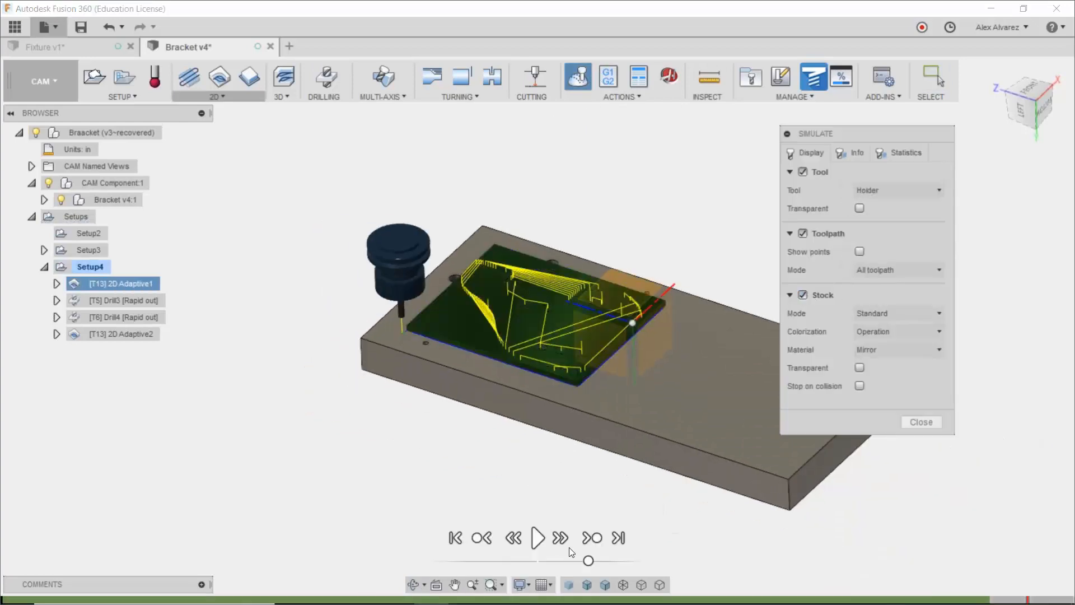
left_click(538, 538)
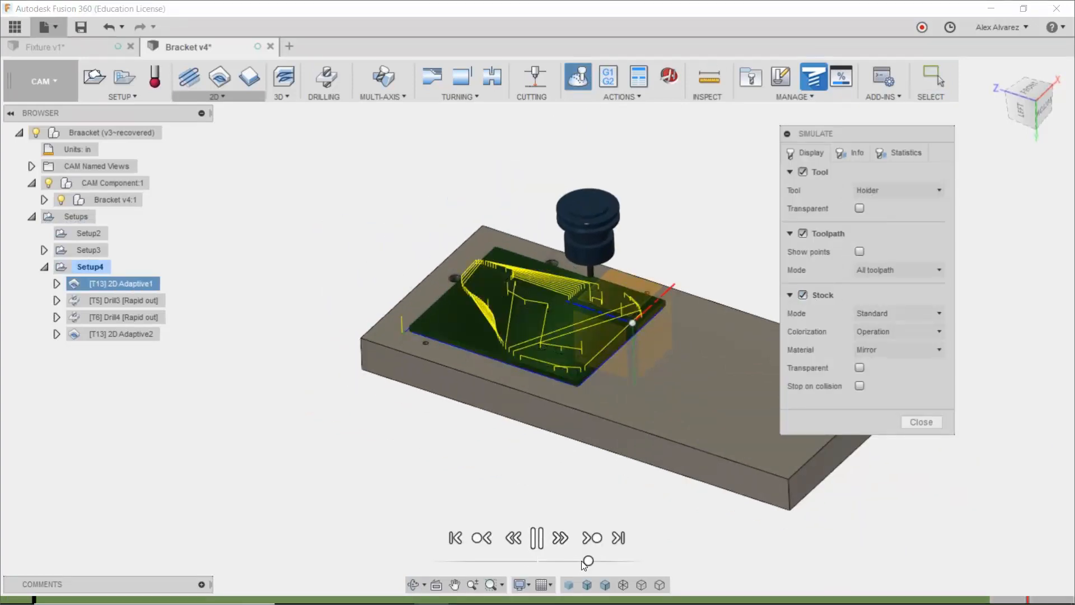
scroll(554, 365, "up", 3)
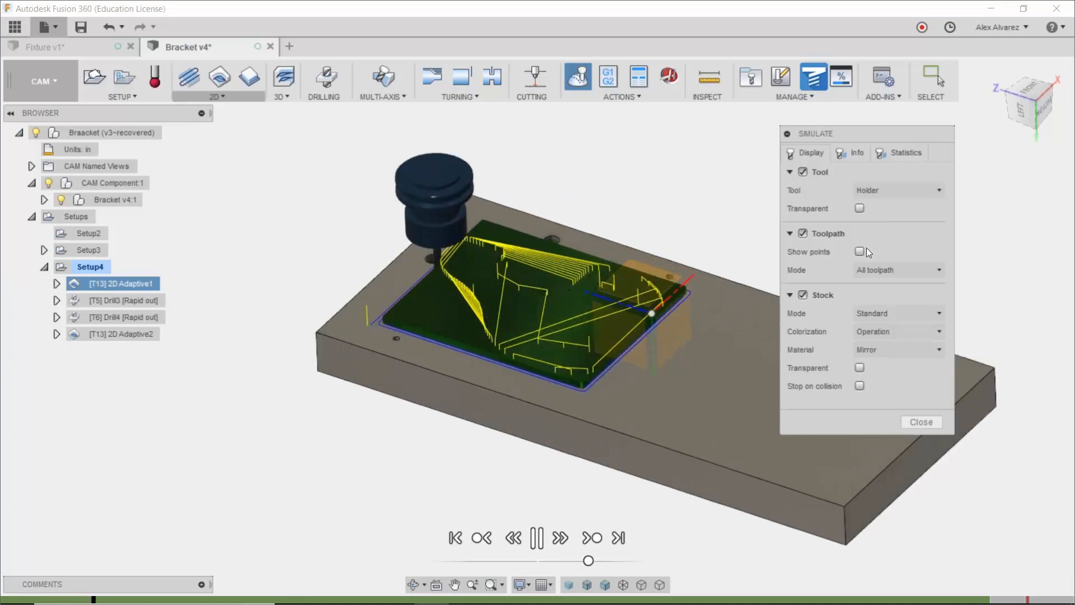
Step: Set the simulation's toolpath mode to Tail, speed up playback, examine the machined bracket to the end, and close the simulation
left_click(931, 271)
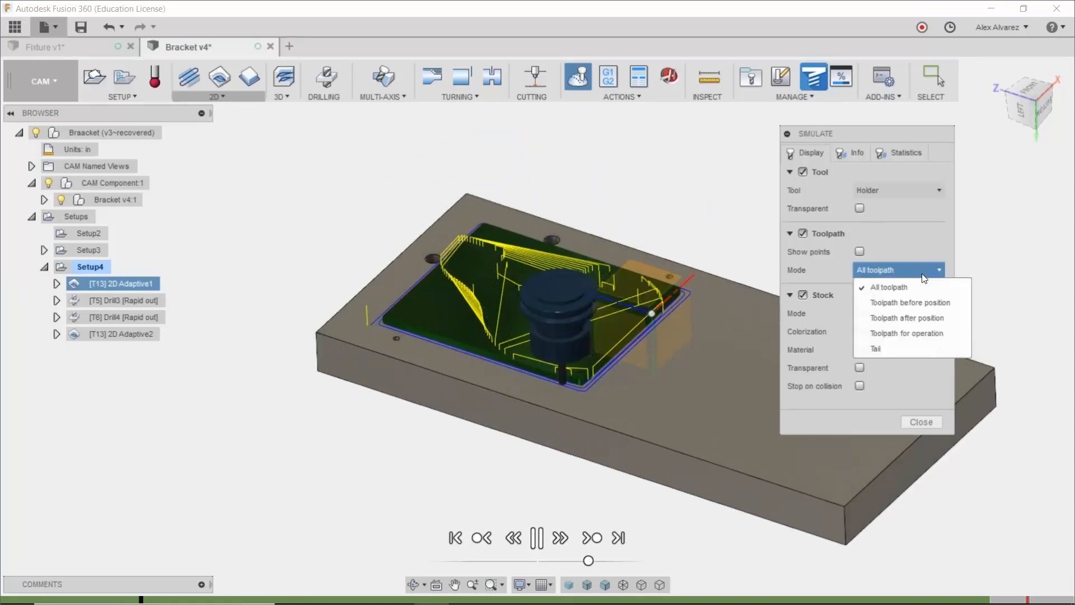
left_click(899, 348)
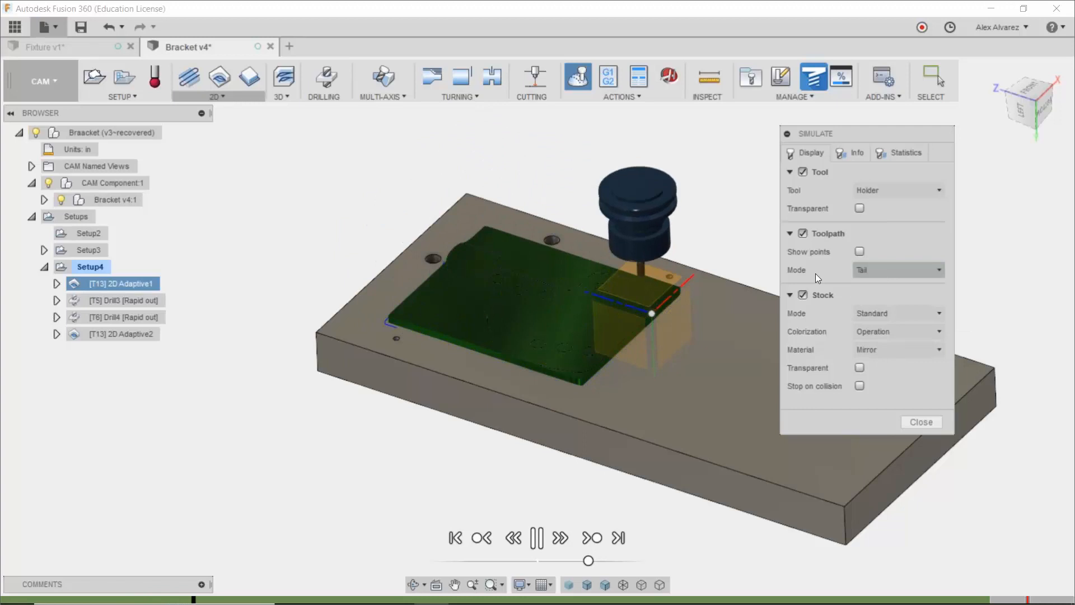
left_click_drag(588, 560, 638, 559)
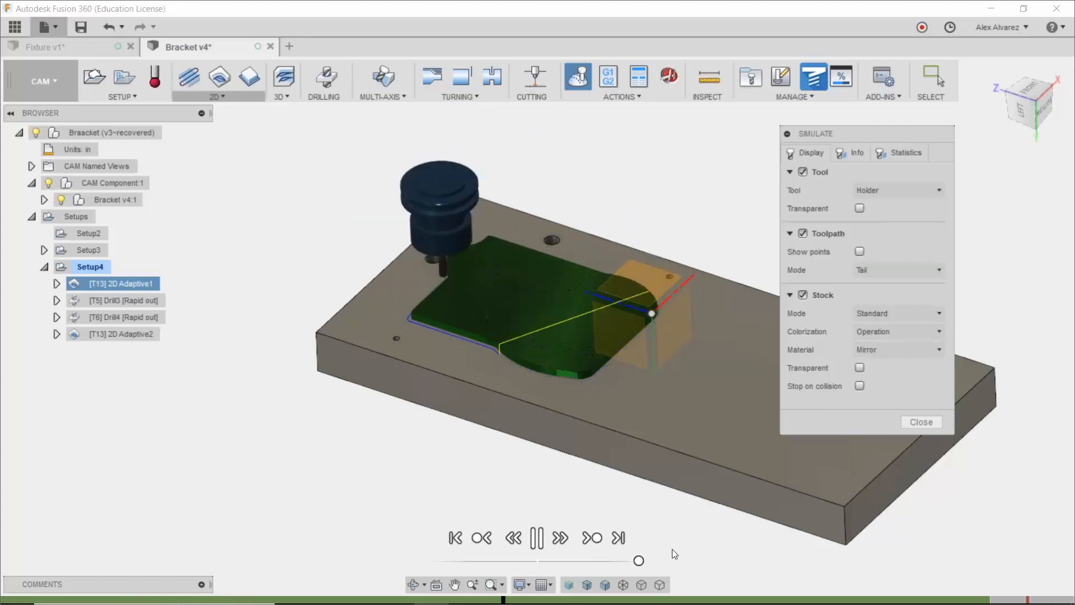
middle_click_drag(558, 294, 605, 269, "shift")
scroll(520, 303, "up", 5)
middle_click_drag(499, 327, 517, 323, "shift")
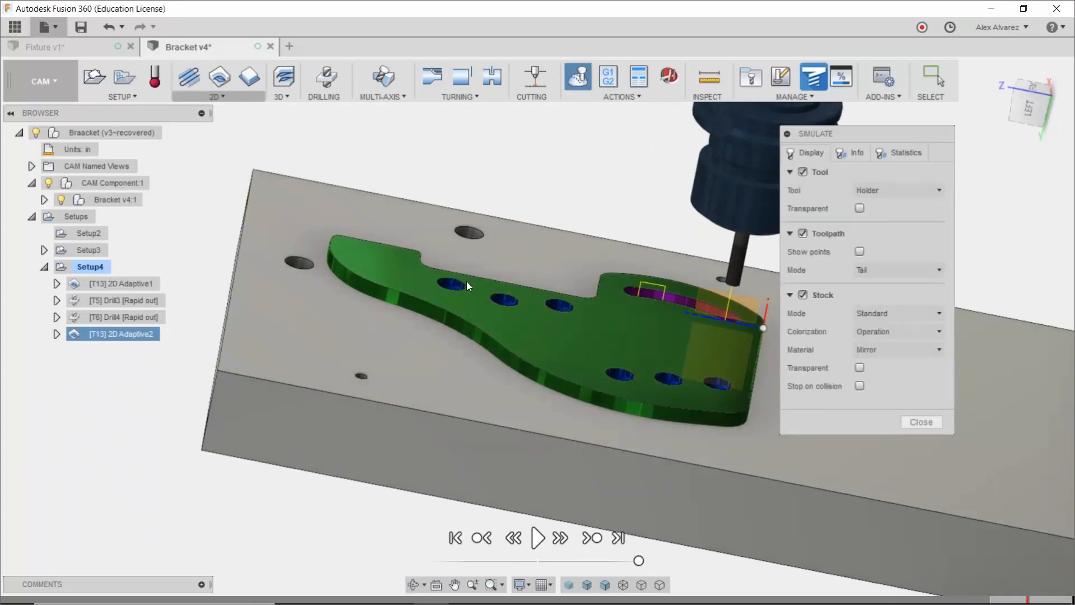
key("Escape")
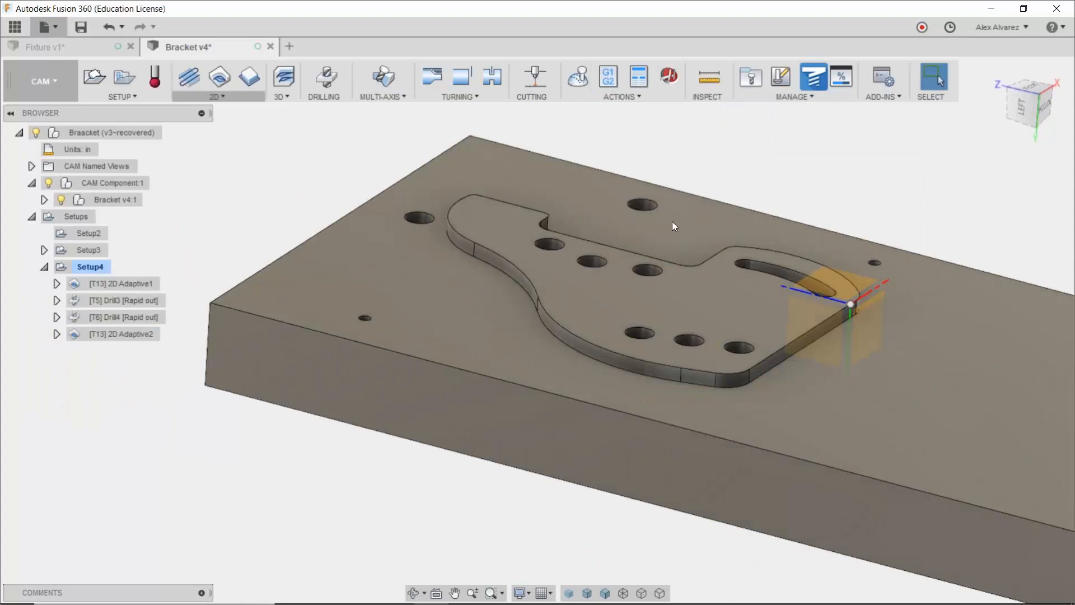
scroll(621, 249, "down", 2)
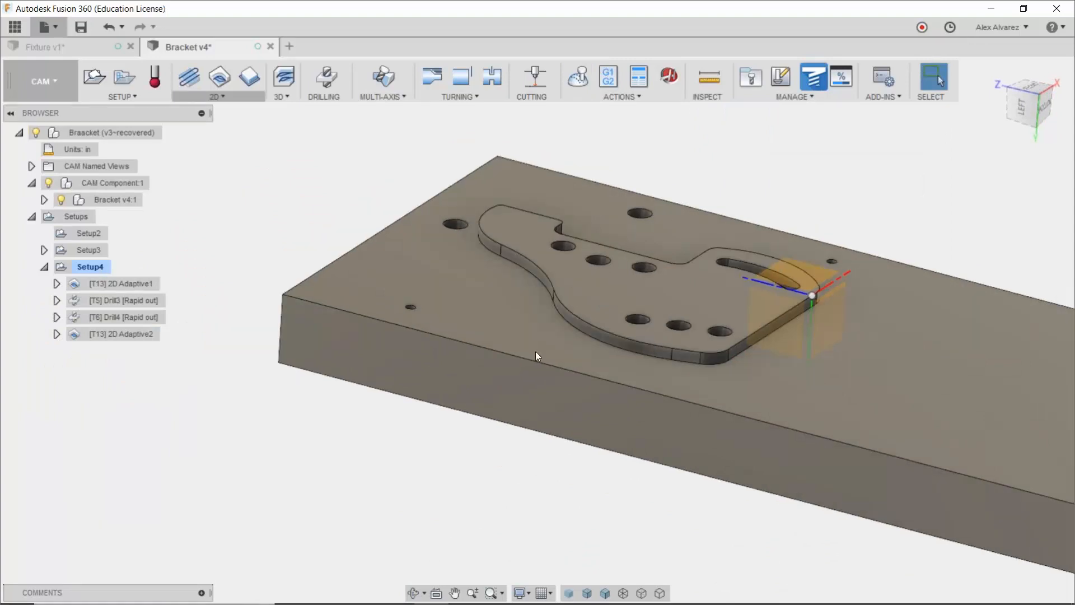
middle_click_drag(537, 356, 485, 397, "shift")
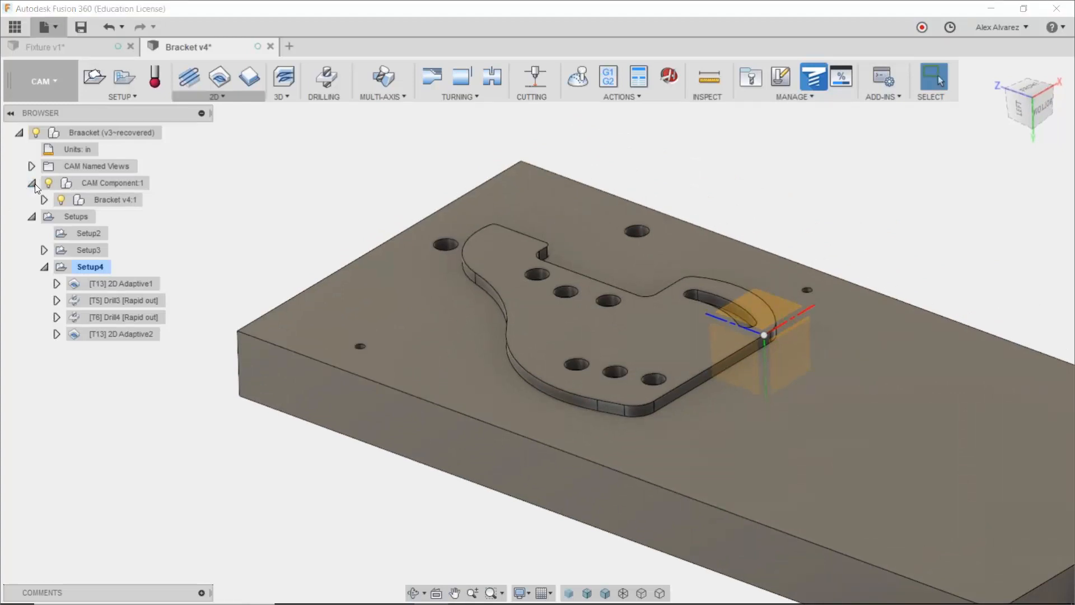
Step: Expand the Bracket component and show screws 91251A669:1, 91251A669:2 and 91251A669:4, leaving the slot screw 91251A669:3 hidden
left_click(44, 199)
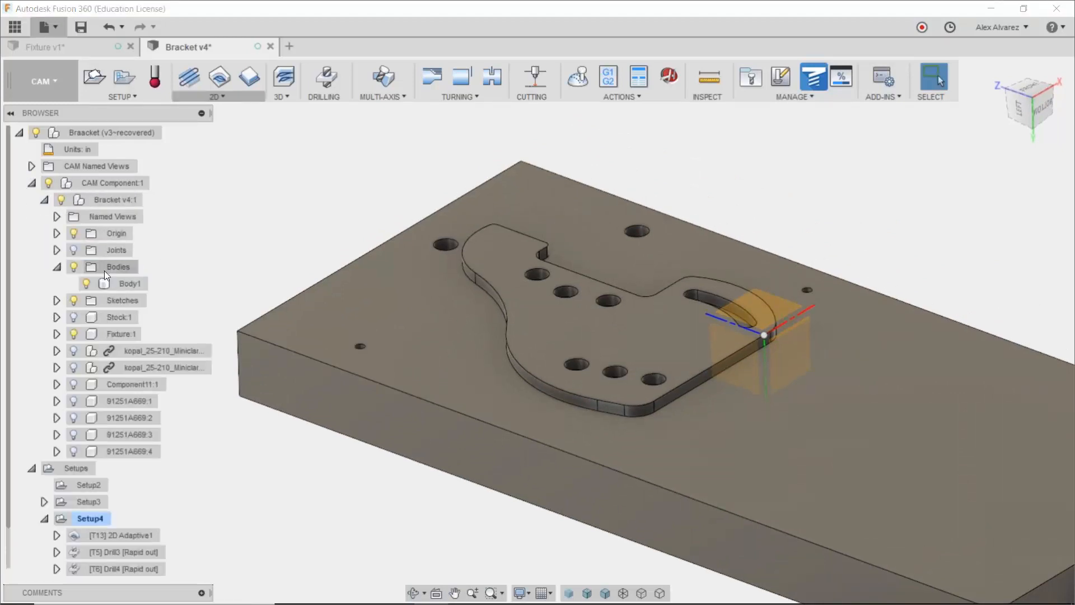
scroll(109, 321, "down", 1)
left_click(72, 333)
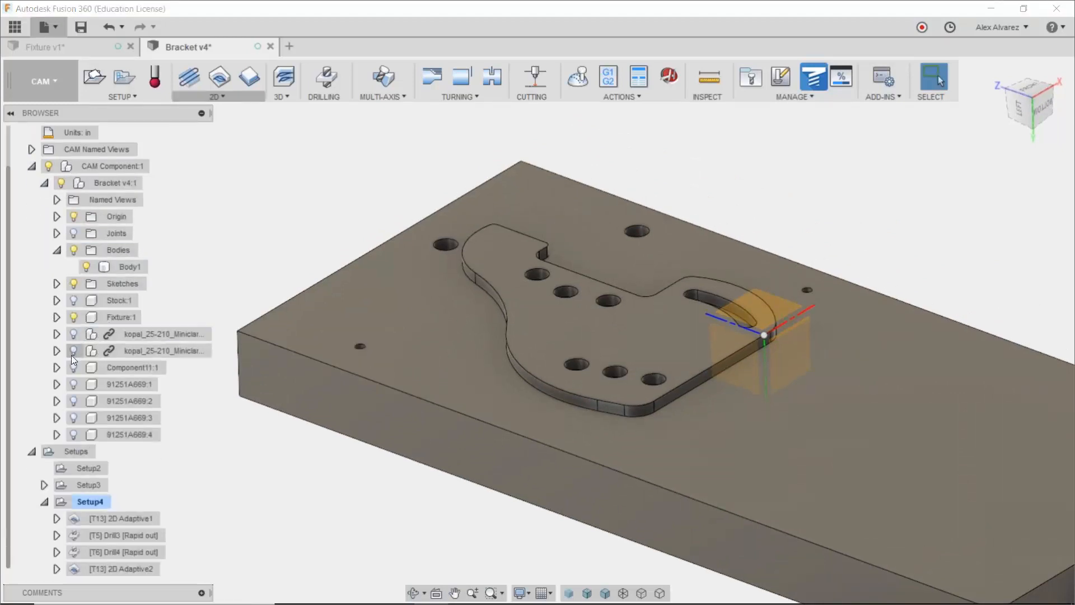
left_click(72, 384)
left_click(73, 401)
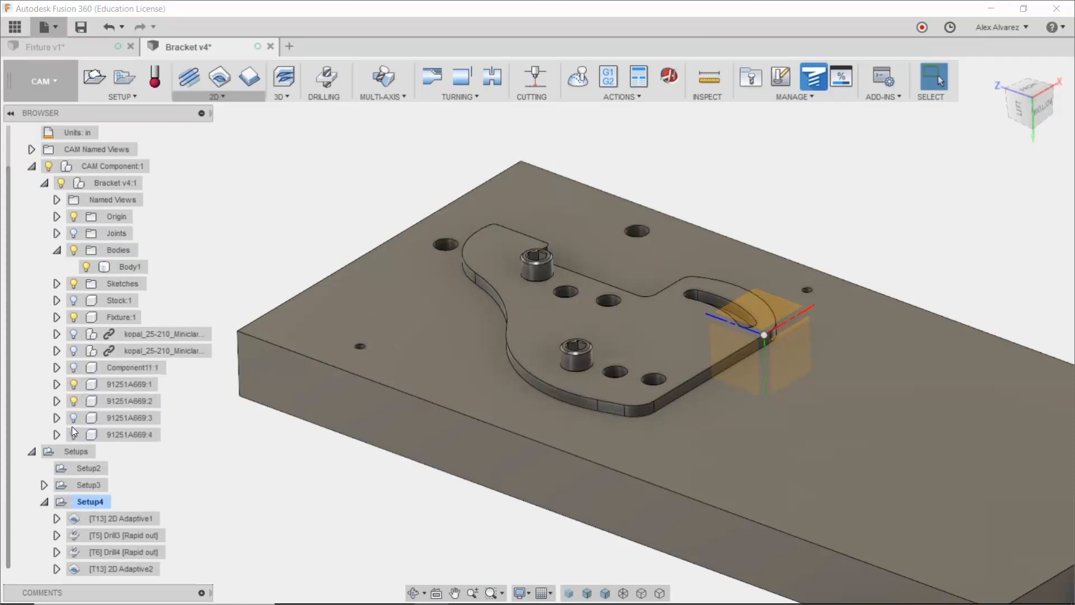
left_click(74, 418)
left_click(73, 434)
scroll(512, 396, "down", 2)
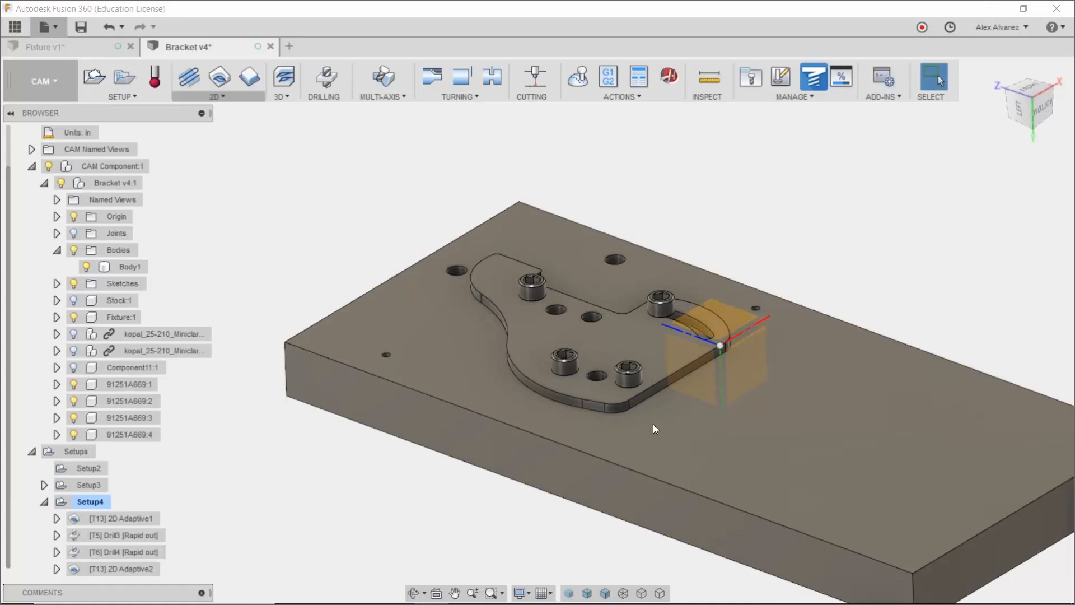
left_click(75, 418)
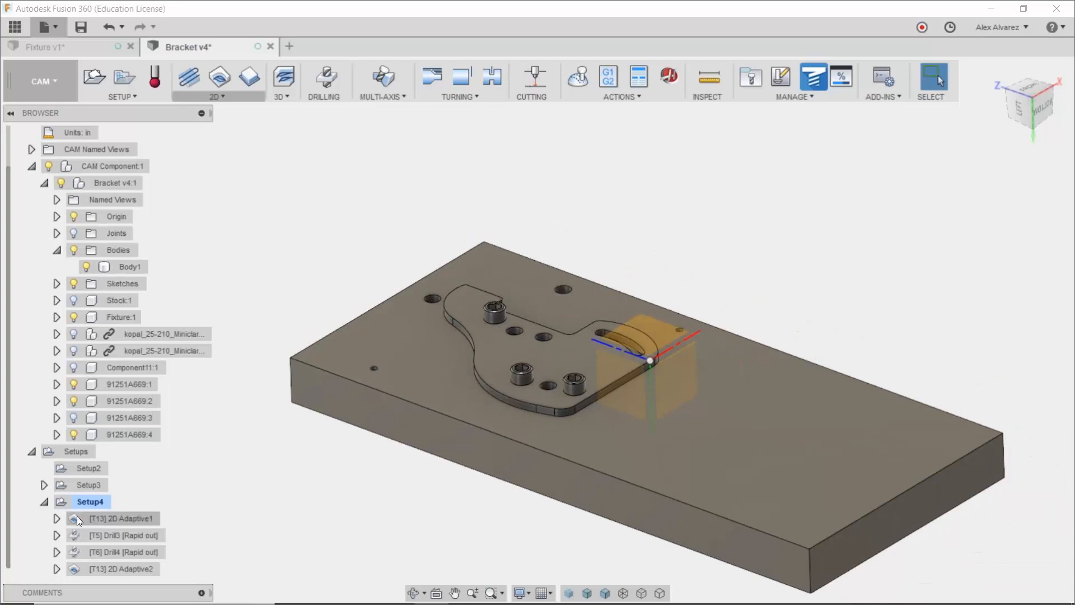
Step: Simulate all Setup4 operations with the screws shown, adjust the playback speed, set the toolpath mode to All toolpath, and close the simulation
left_click(78, 502)
left_click(574, 72)
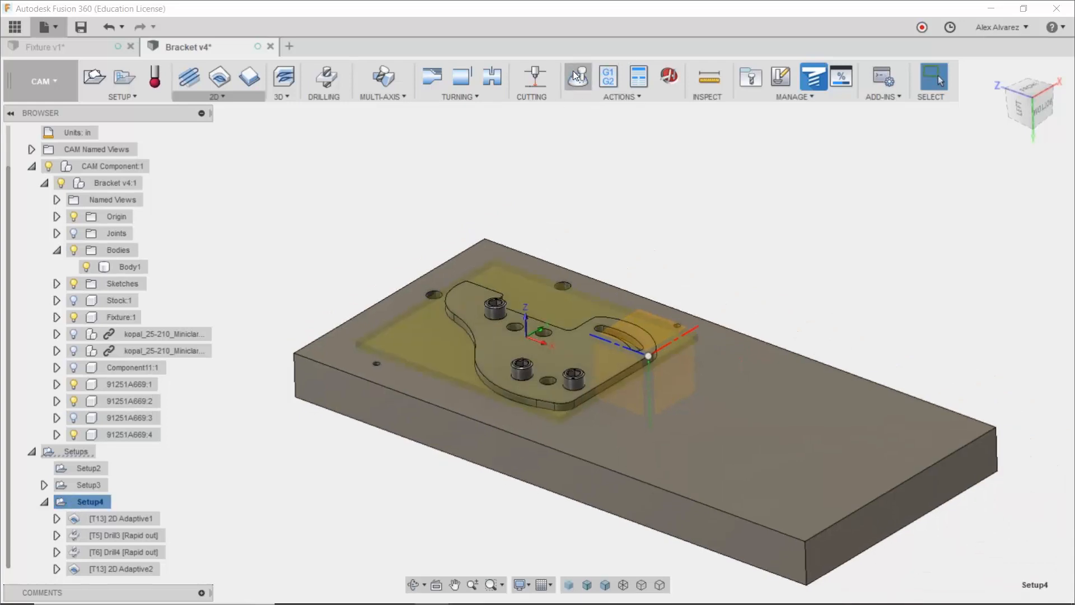
left_click(543, 542)
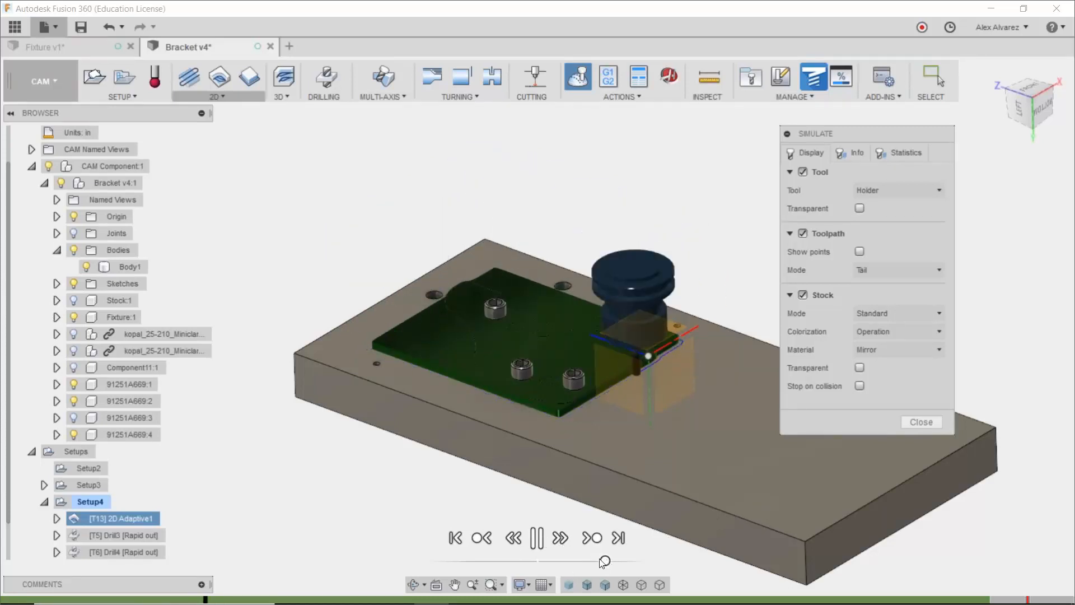
left_click_drag(610, 559, 597, 560)
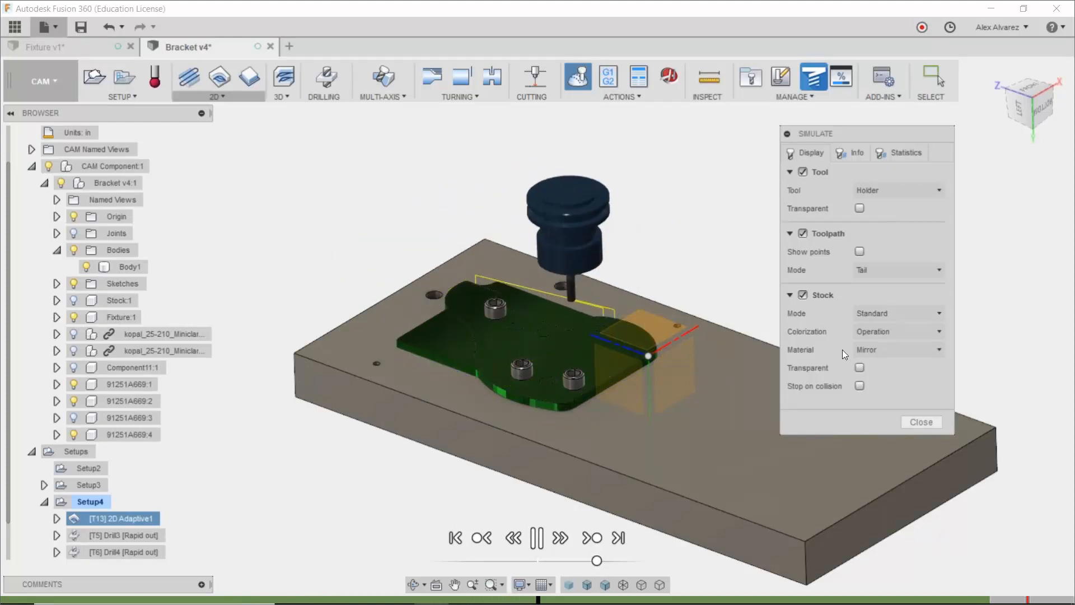
left_click(882, 267)
left_click(887, 287)
scroll(504, 305, "up", 8)
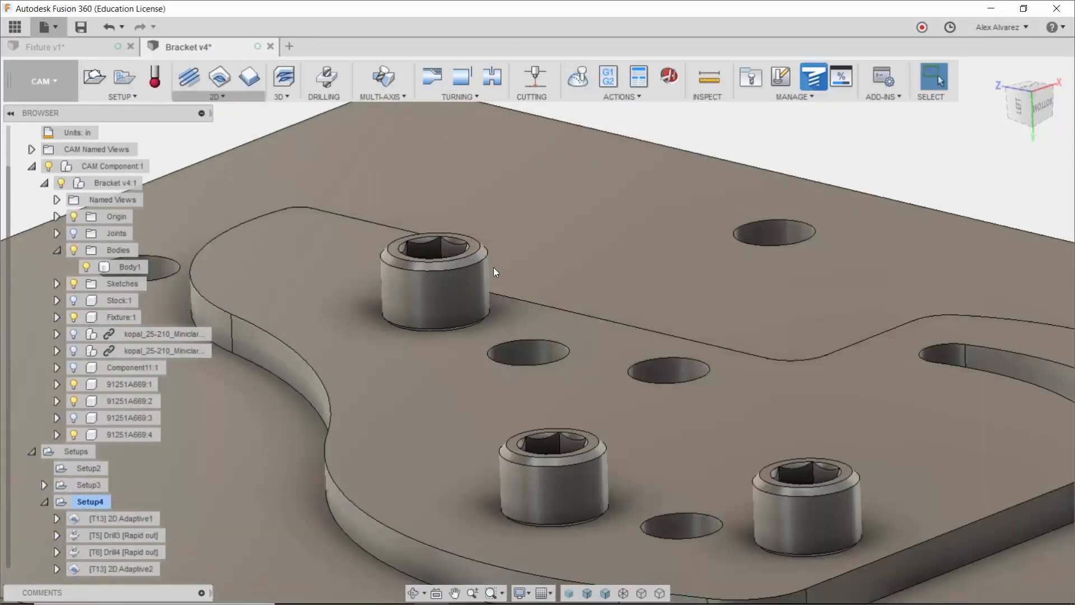
Step: Edit Setup4 to enable Fixture, assign the three visible screws as fixture bodies, and confirm the setup
scroll(504, 263, "down", 5)
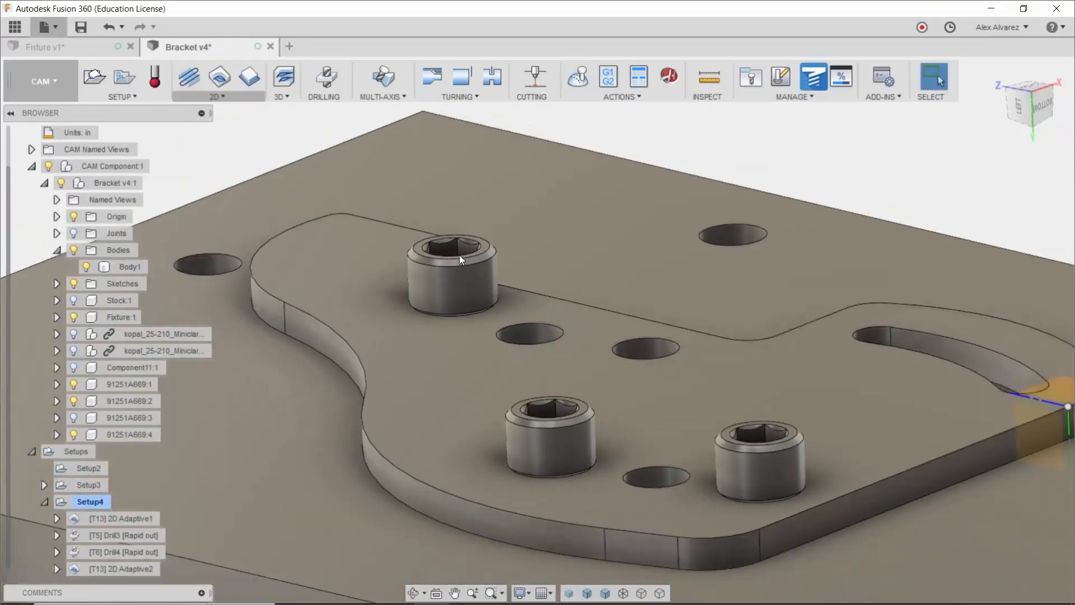
scroll(308, 422, "down", 4)
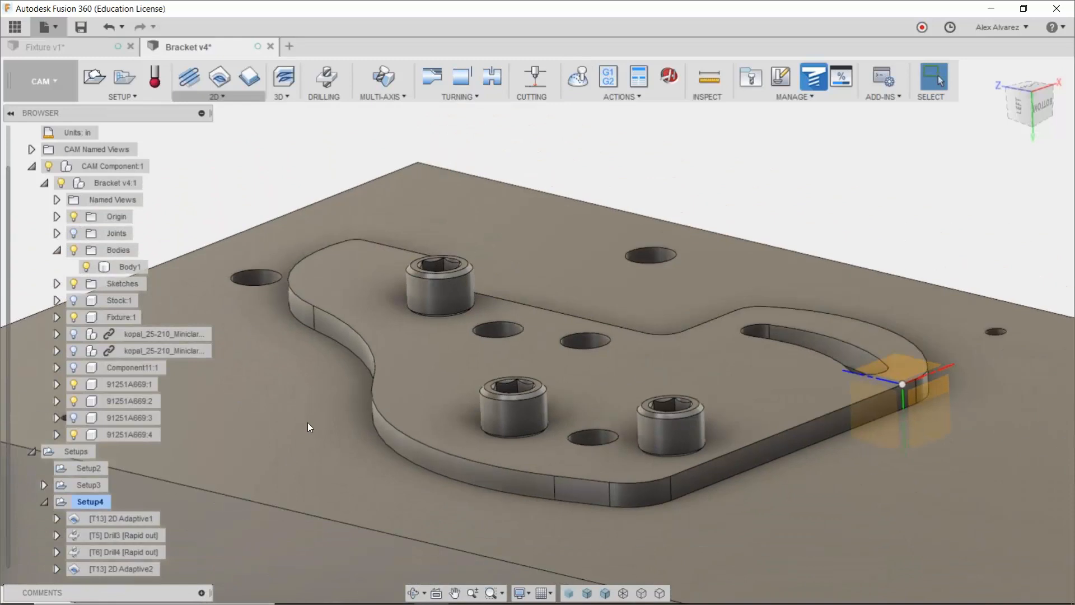
middle_click_drag(338, 418, 404, 337)
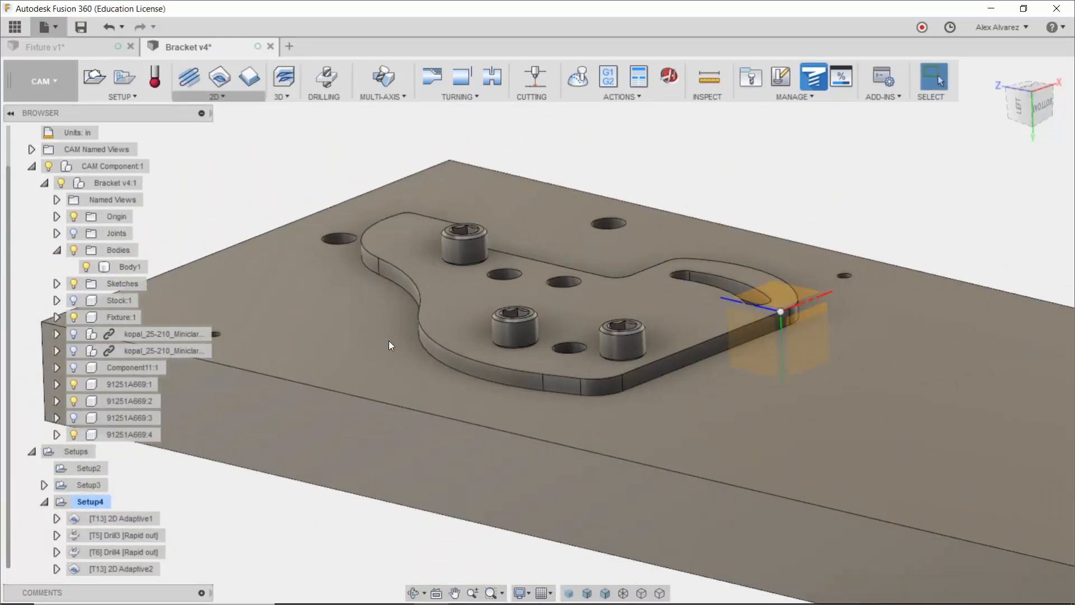
left_click(140, 385)
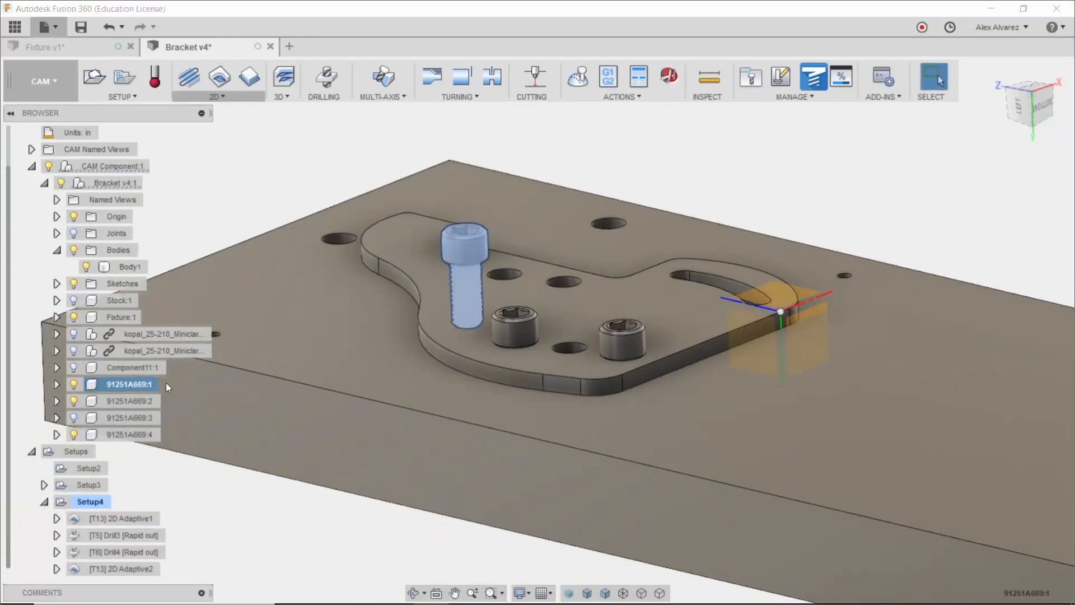
right_click(70, 504)
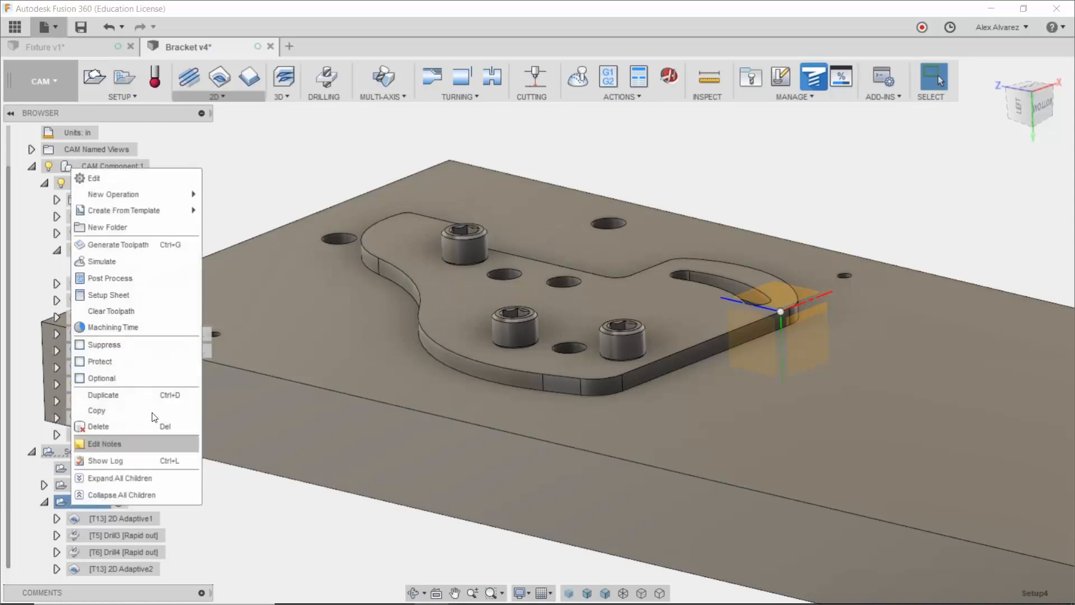
left_click(132, 179)
left_click(747, 470)
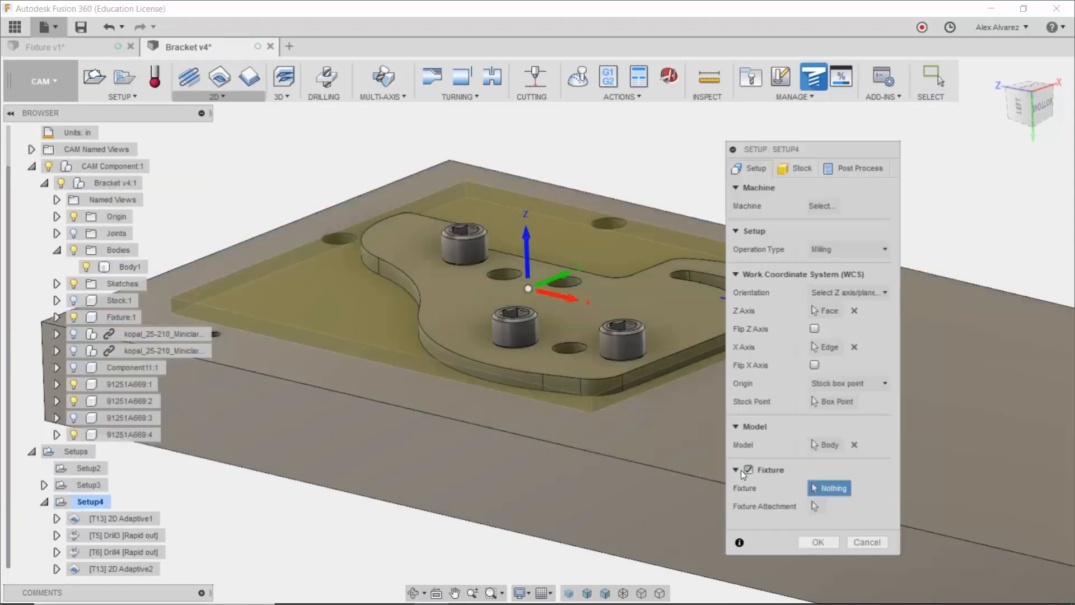
left_click(622, 336)
left_click(518, 331)
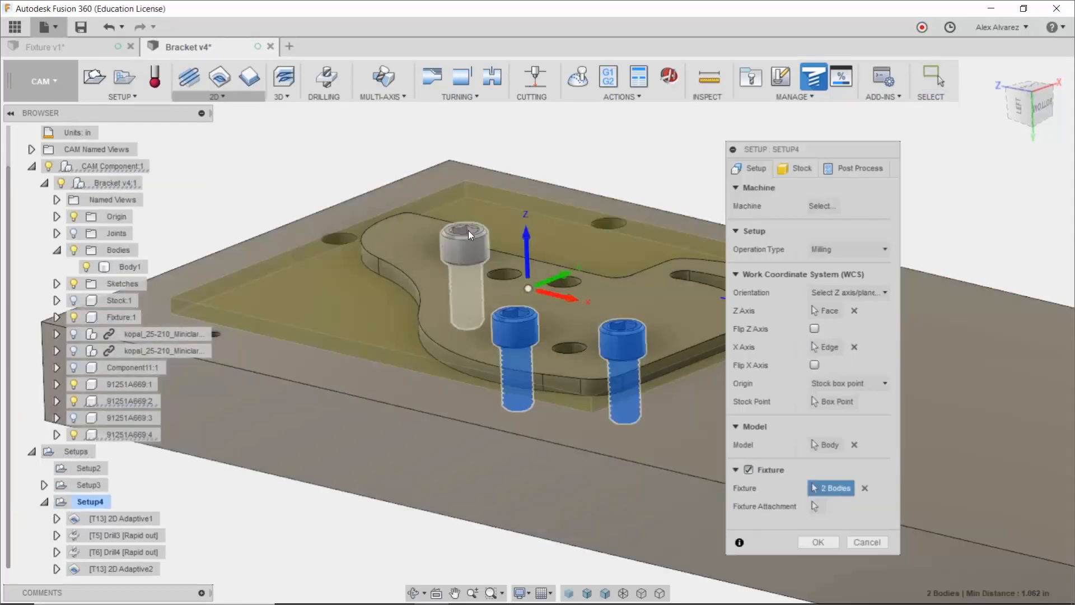
left_click(469, 234)
scroll(615, 335, "down", 5)
left_click(818, 542)
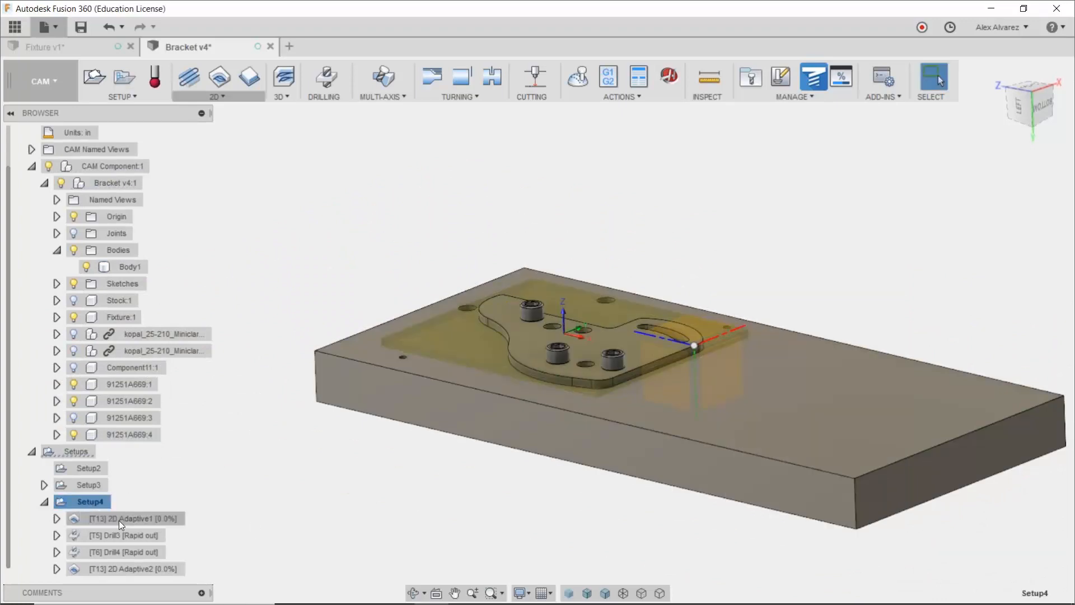
Step: Simulate Setup4 again with the fixture screws defined, examine the Drill3 tool where it meets the screws, and close the simulation
left_click(579, 79)
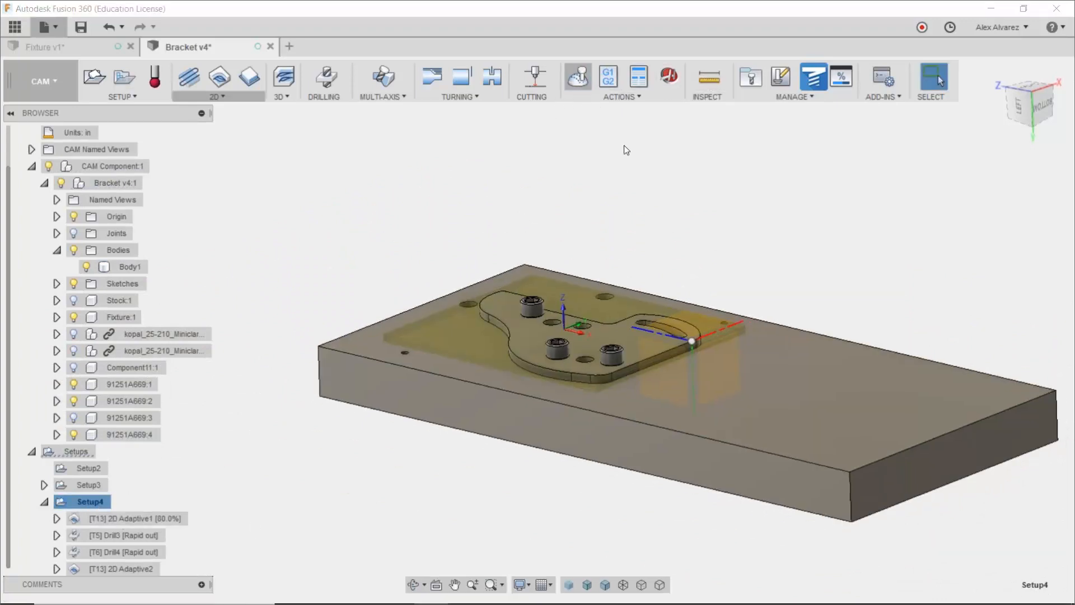
mouse_move(296, 598)
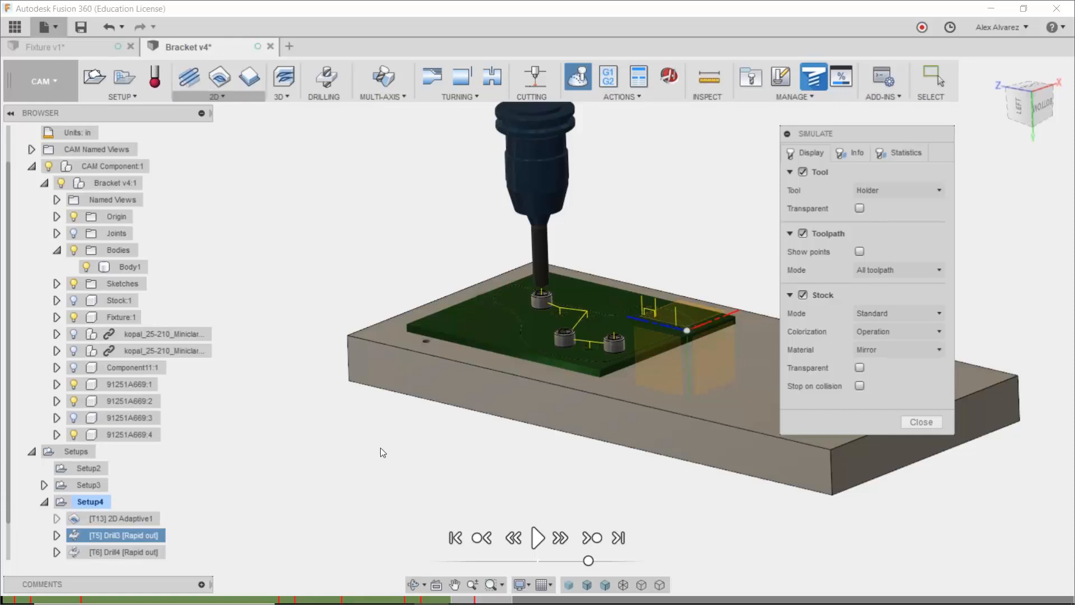
middle_click_drag(501, 459, 523, 446, "shift")
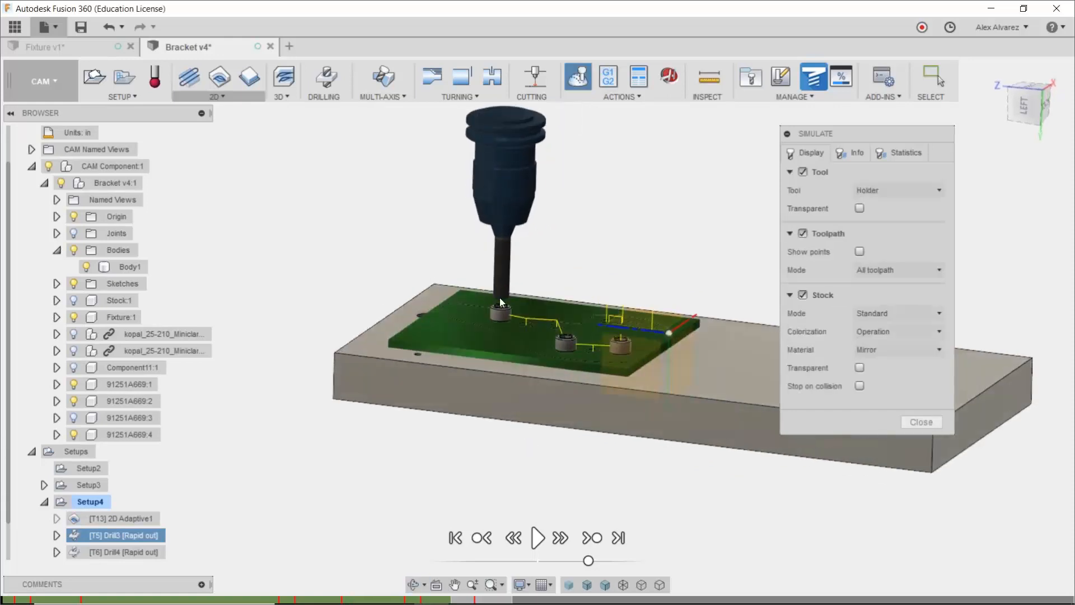
middle_click_drag(560, 245, 599, 294, "shift")
key("Escape")
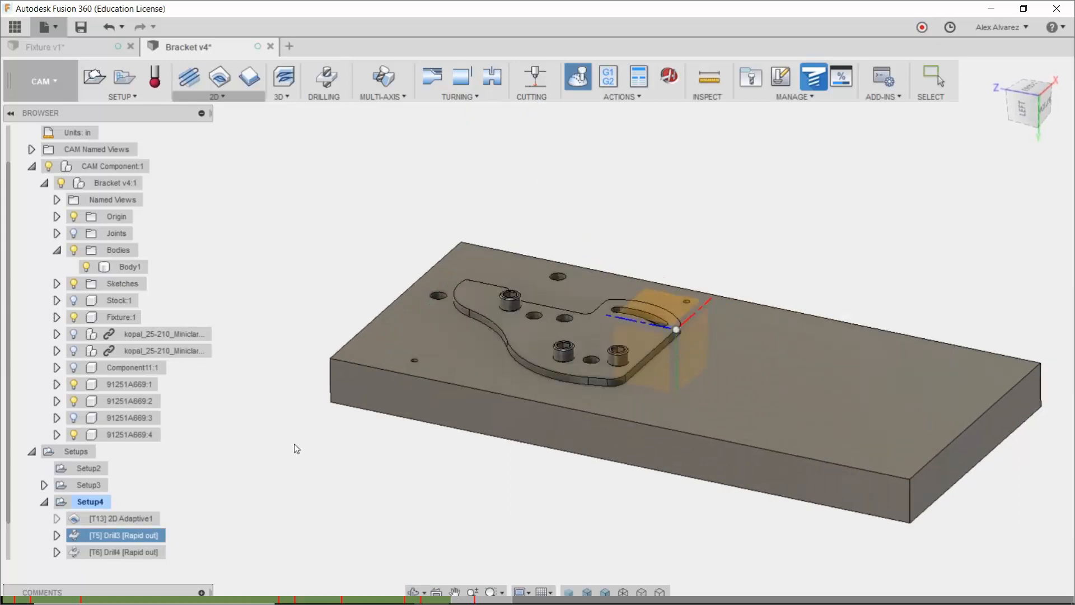
Step: Set the retract height offset of 2D Adaptive1 to .625 in, regenerate its toolpath, and examine the rapid moves over the screws
left_click(133, 523)
right_click(134, 523)
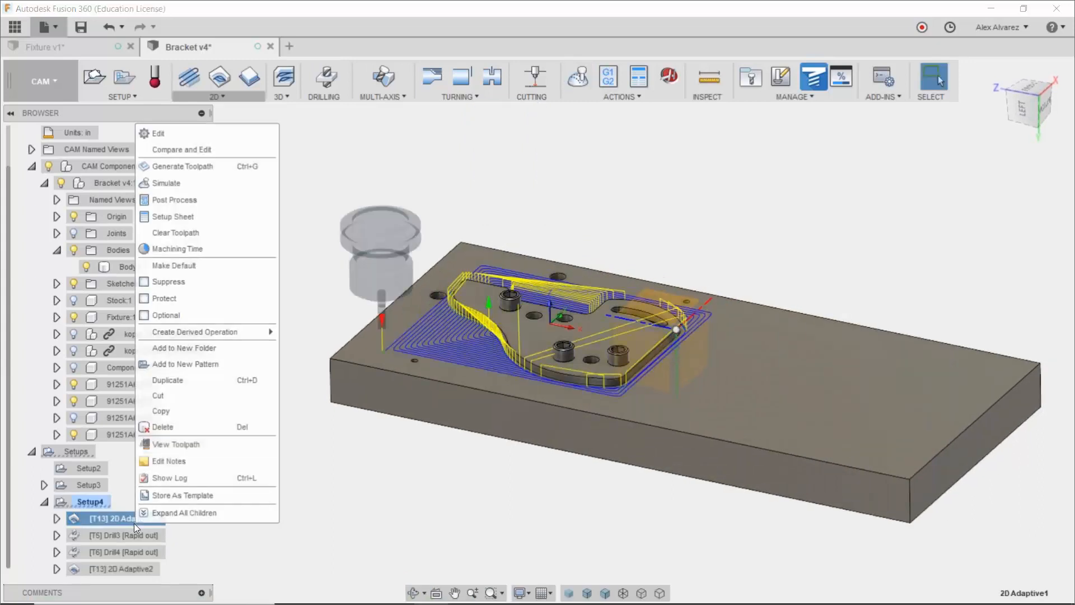
left_click(234, 130)
left_click(780, 171)
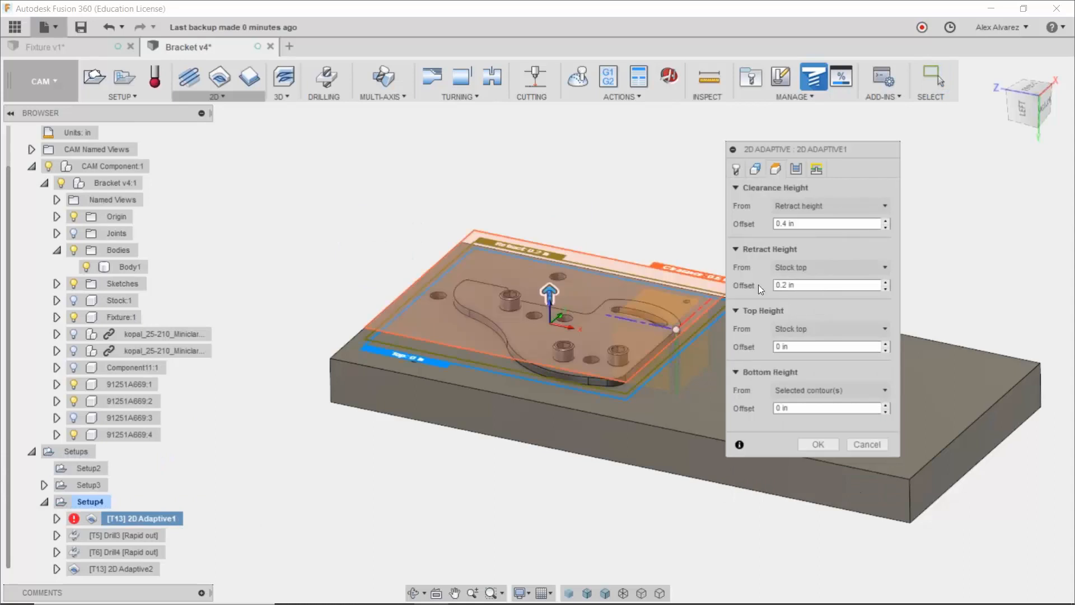
left_click_drag(806, 285, 676, 280)
type(".625")
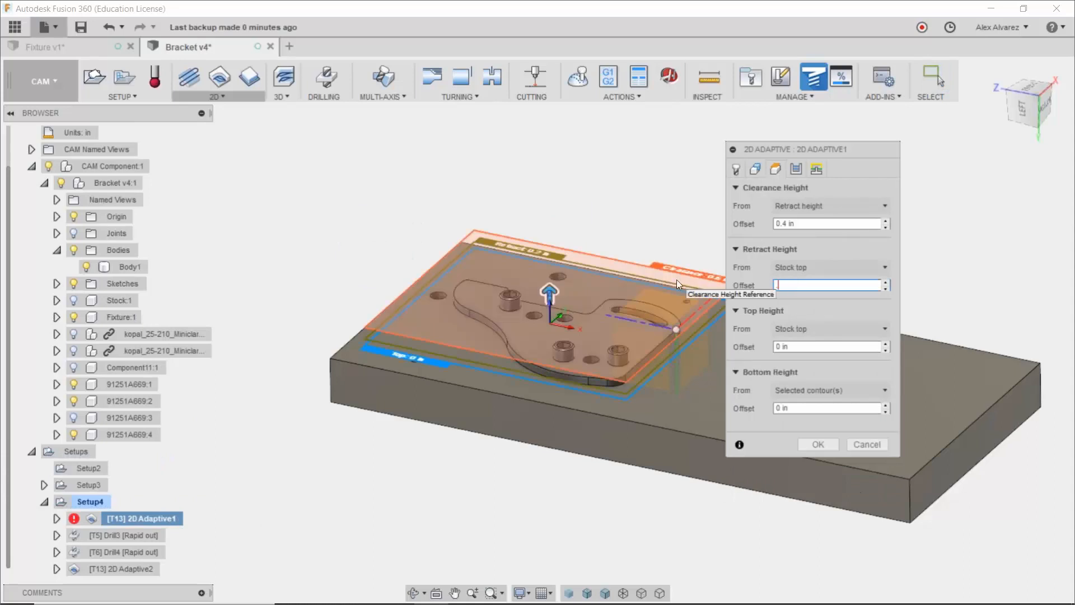
key("Return")
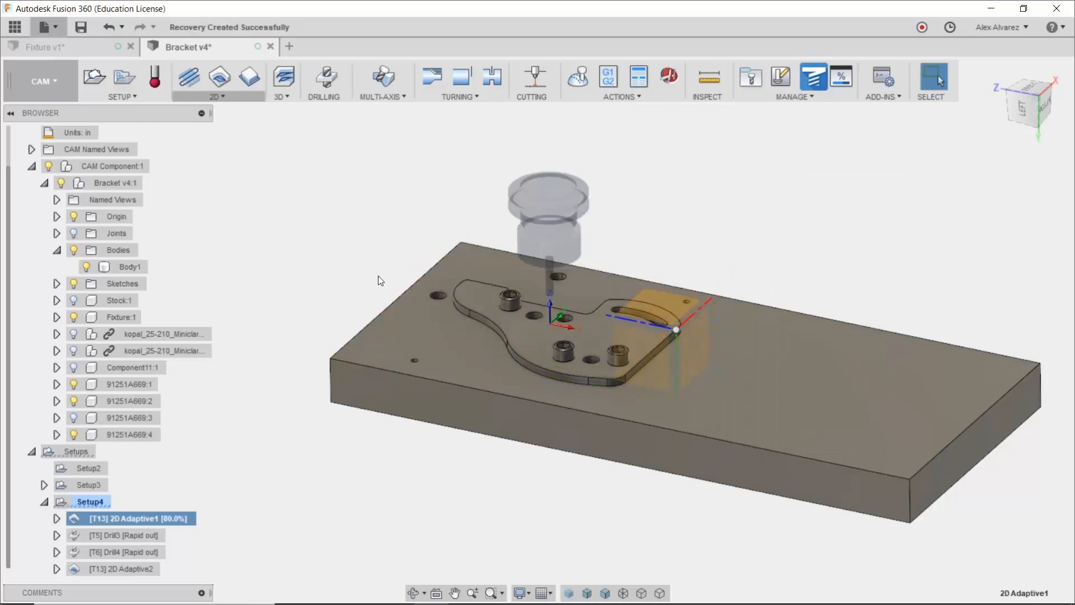
middle_click_drag(435, 353, 426, 333, "shift")
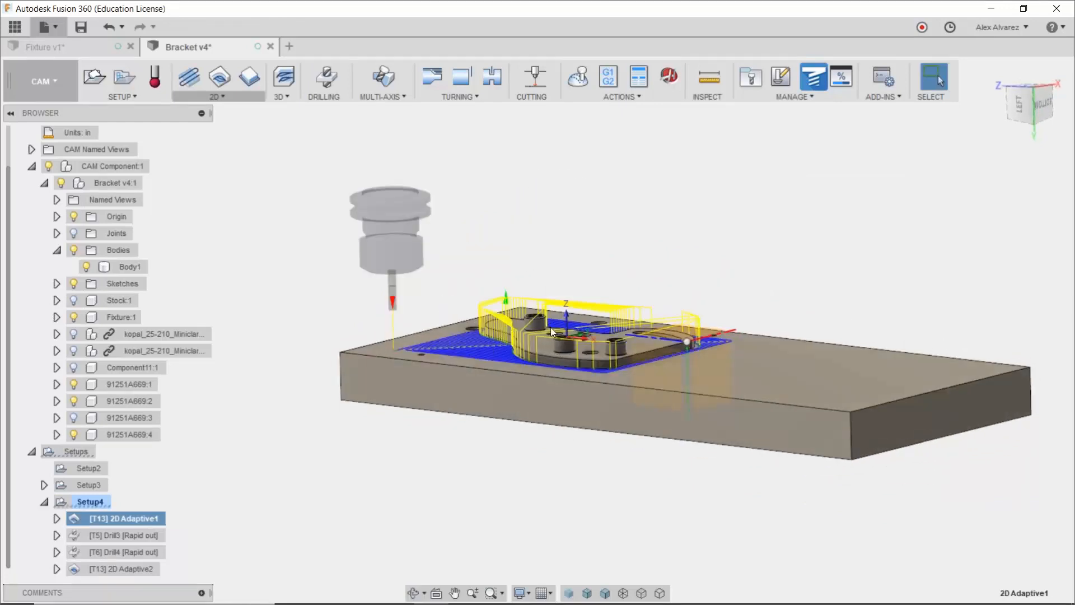
scroll(554, 319, "up", 3)
scroll(554, 319, "up", 2)
mouse_move(554, 319)
middle_mouse_down("shift")
mouse_move(545, 330)
mouse_move(558, 312)
mouse_move(537, 318)
middle_mouse_up("shift")
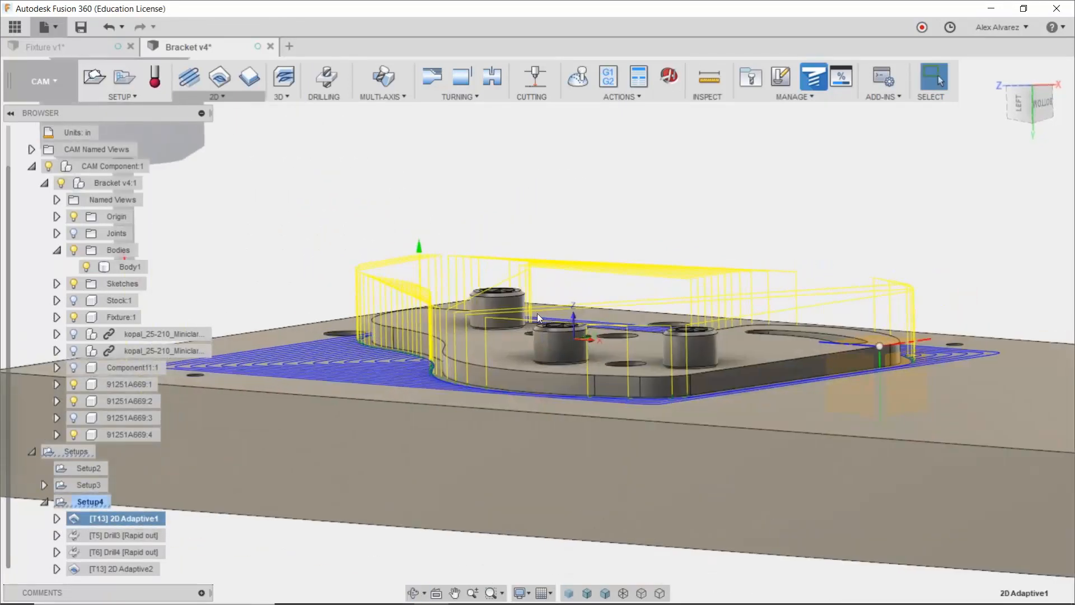
middle_click_drag(554, 263, 582, 292, "shift")
Step: Switch to the PowerPoint slide show of Fusion Friday 21.pptx and advance to the Conclusion slide
key("alt+Tab")
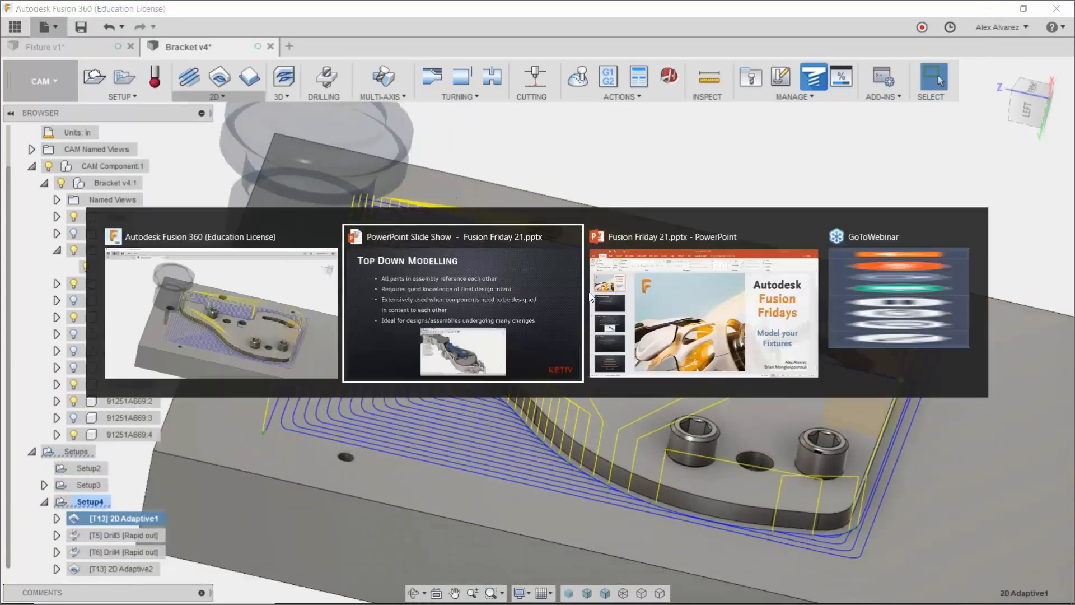
left_click(488, 292)
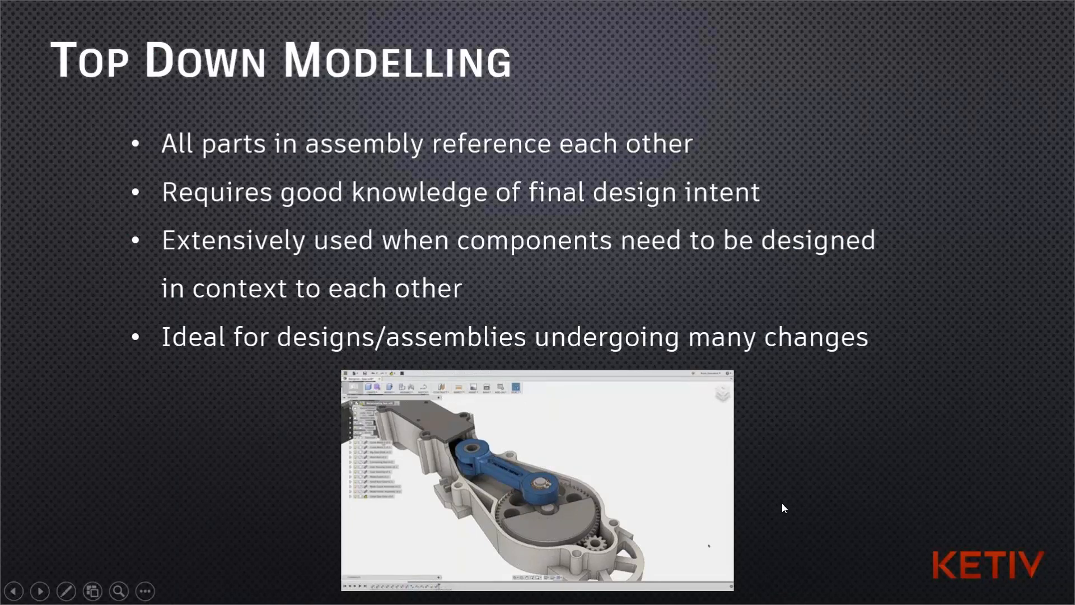
left_click(762, 505)
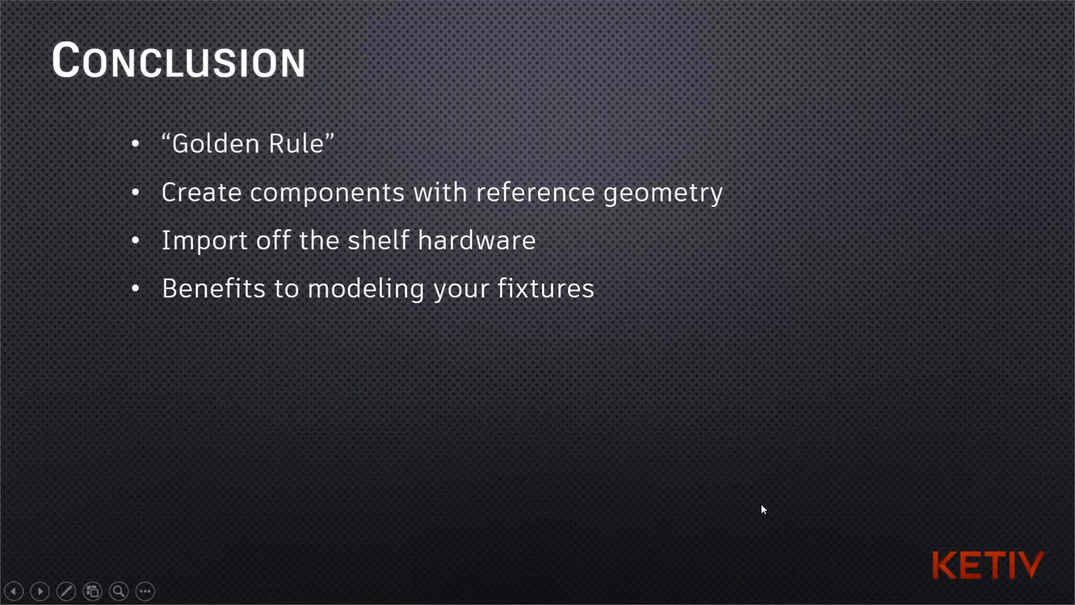